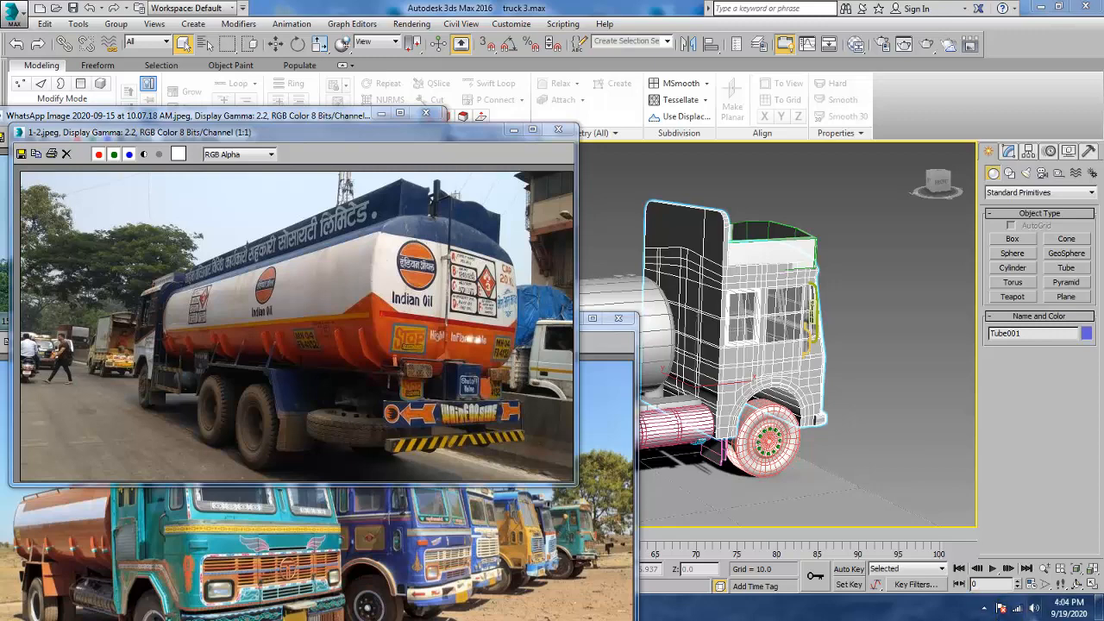
Hide the bent outlet pipe at the rear end of the tank.
alt+middle_drag(845, 365, 874, 322)
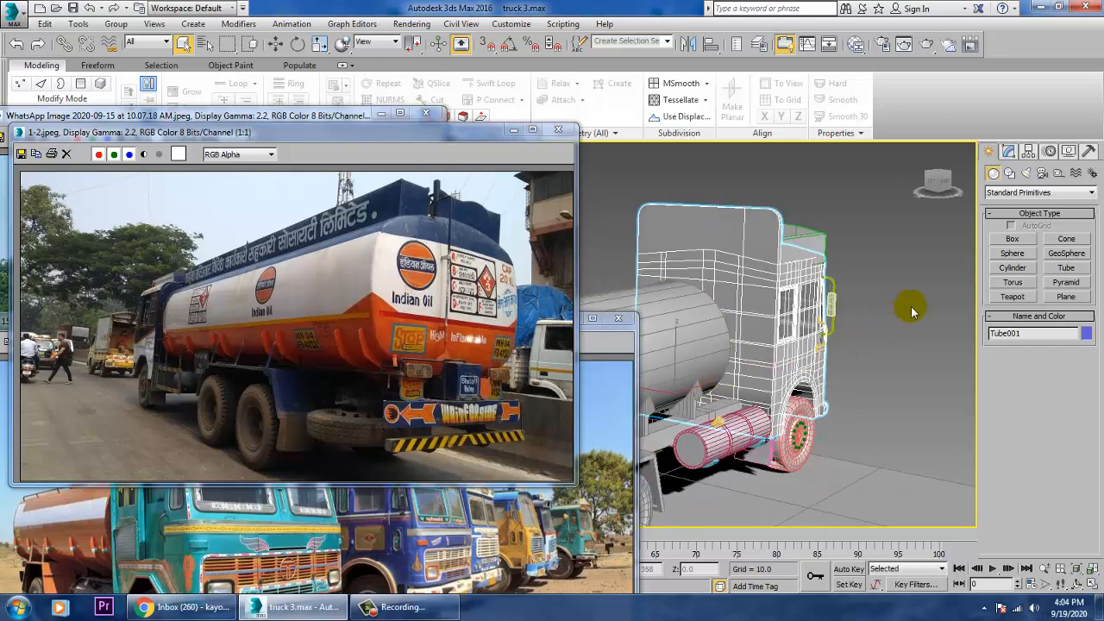
scroll(913, 311, down, 5)
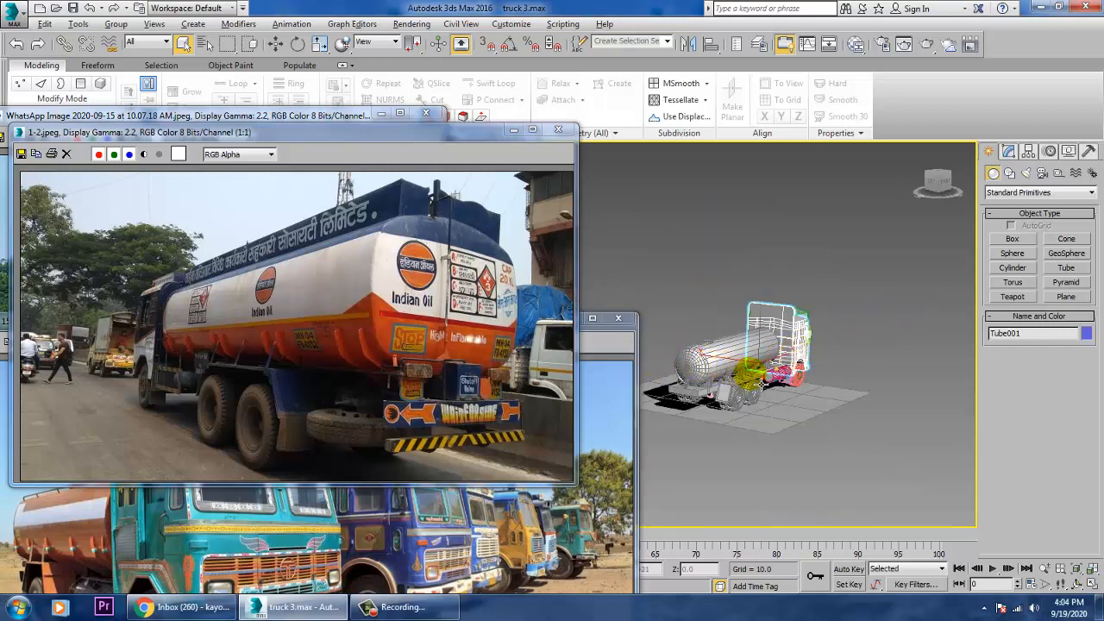
alt+middle_drag(763, 384, 855, 365)
scroll(897, 382, up, 8)
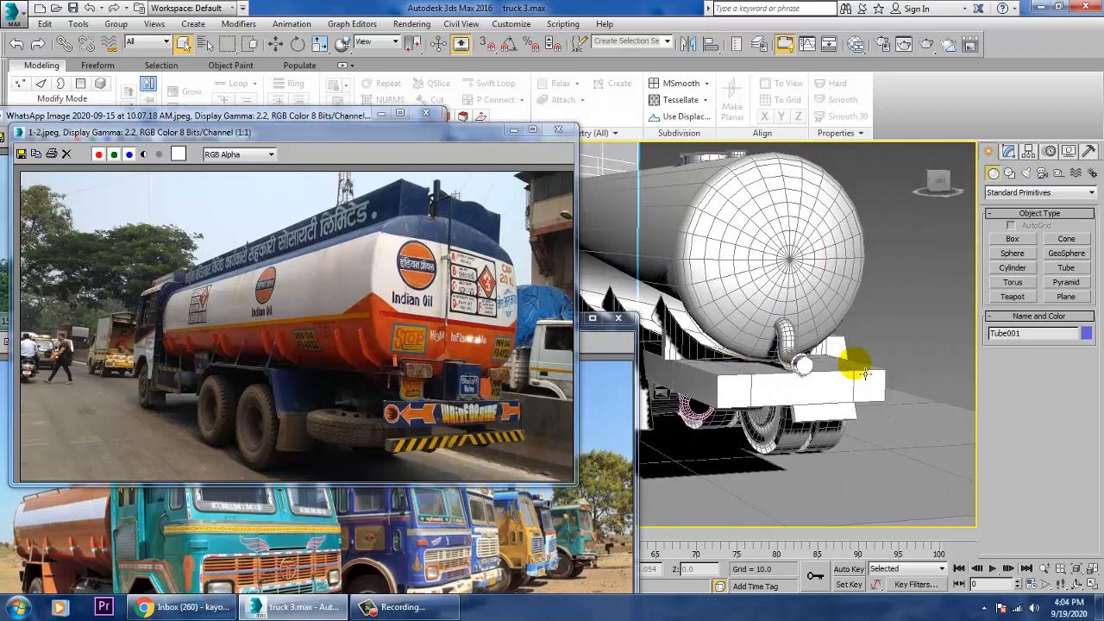
right_click(791, 360)
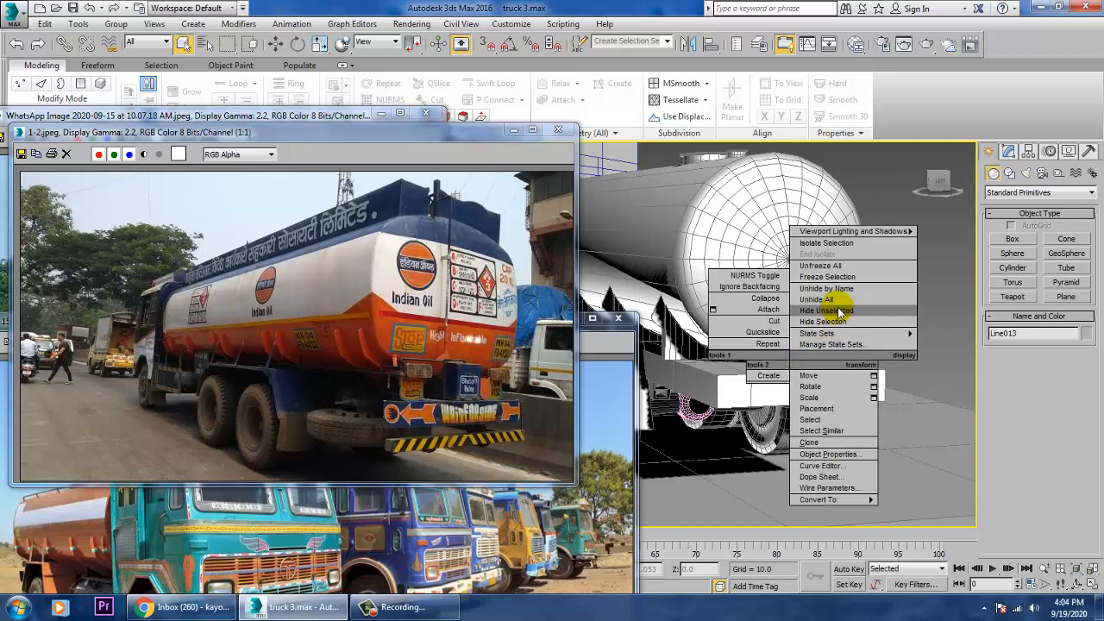
click(824, 322)
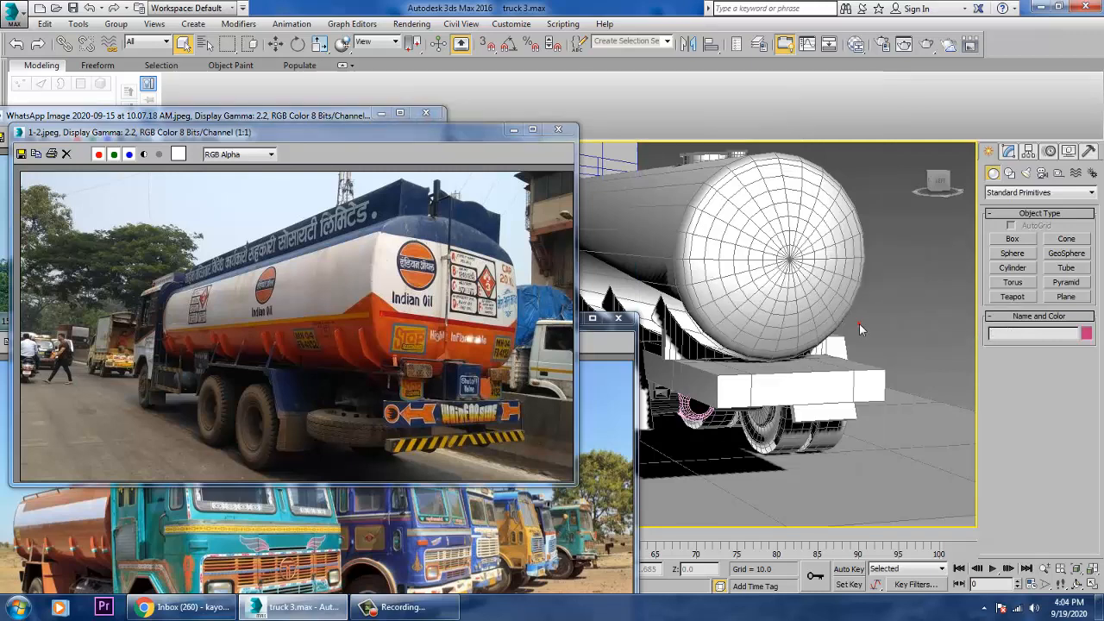
Examine the tank supports and rear chassis in the side-view reference photo and compare them with the model.
click(335, 116)
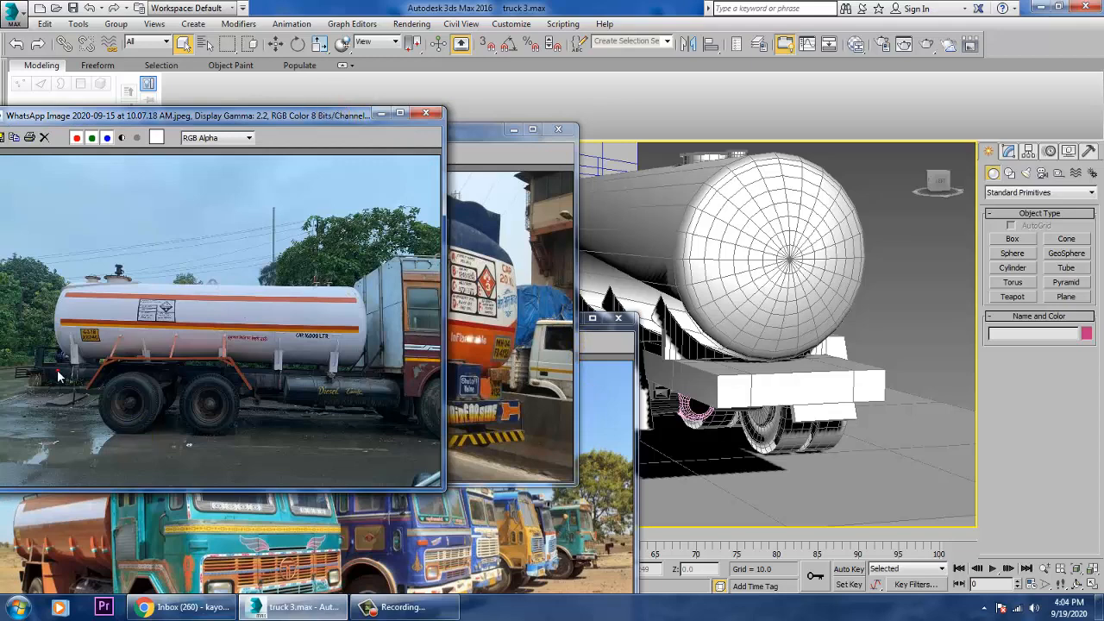
scroll(56, 369, up, 1)
alt+middle_drag(833, 387, 858, 414)
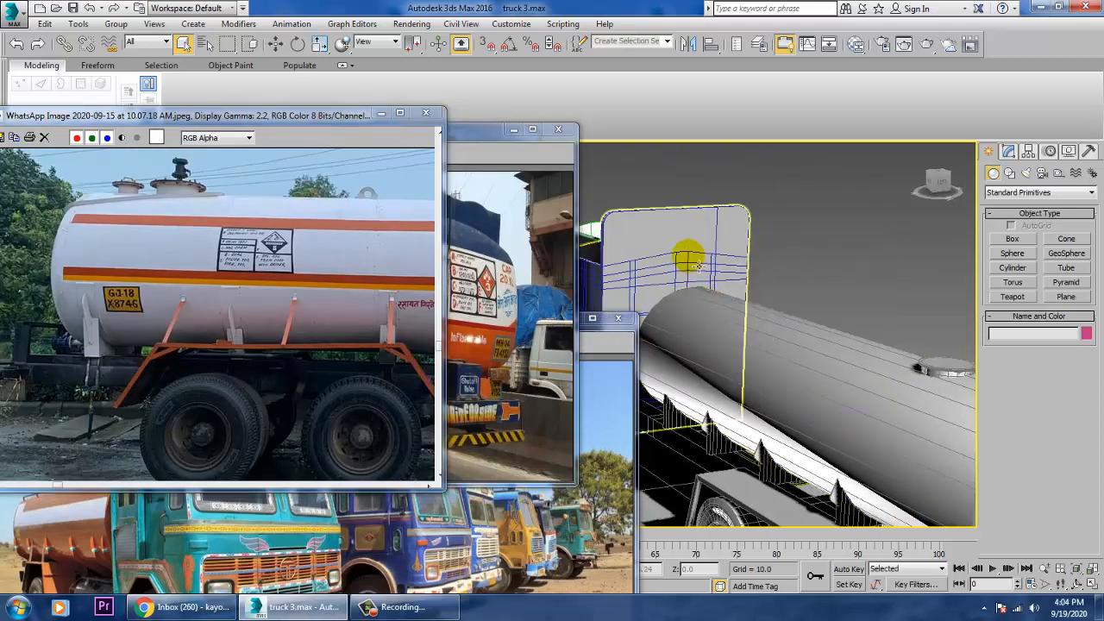
alt+middle_drag(764, 328, 838, 336)
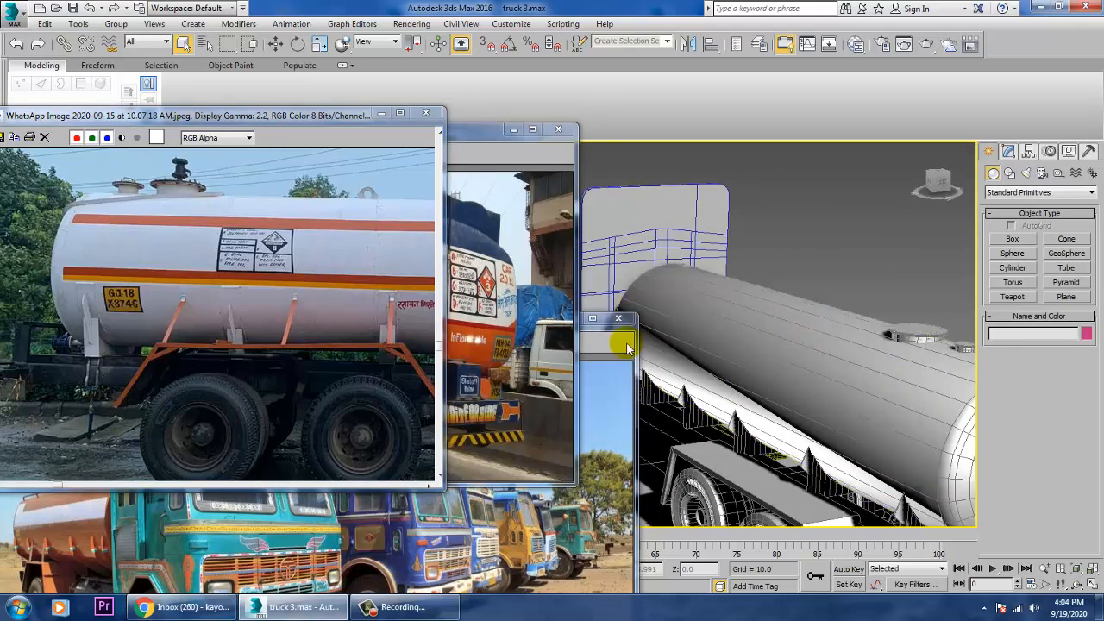
middle_drag(13, 378, 66, 366)
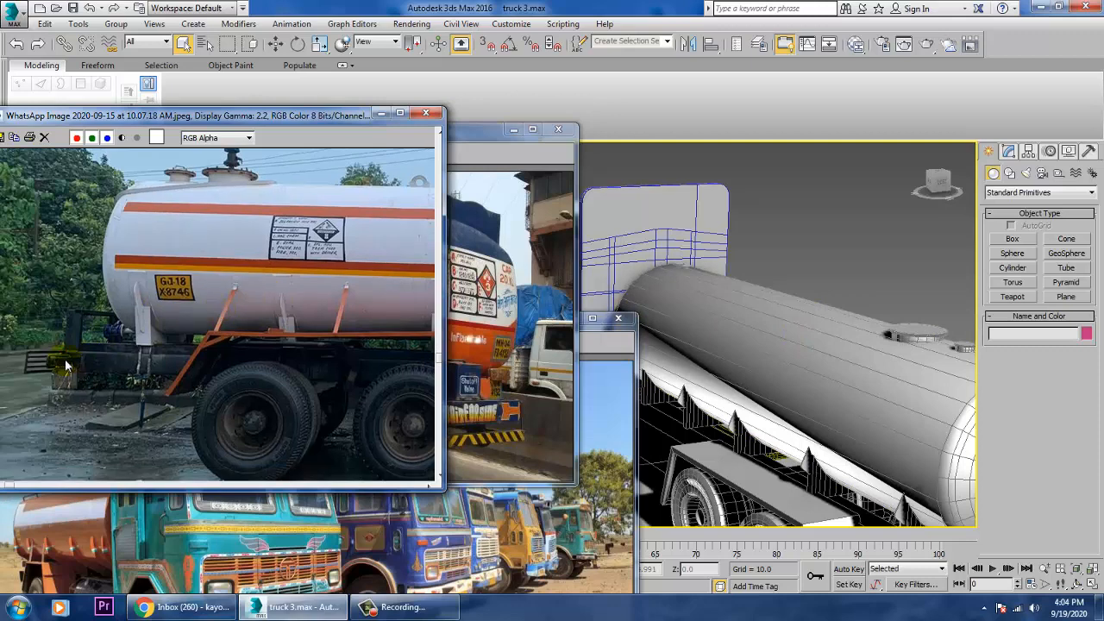
scroll(61, 366, up, 2)
click(766, 488)
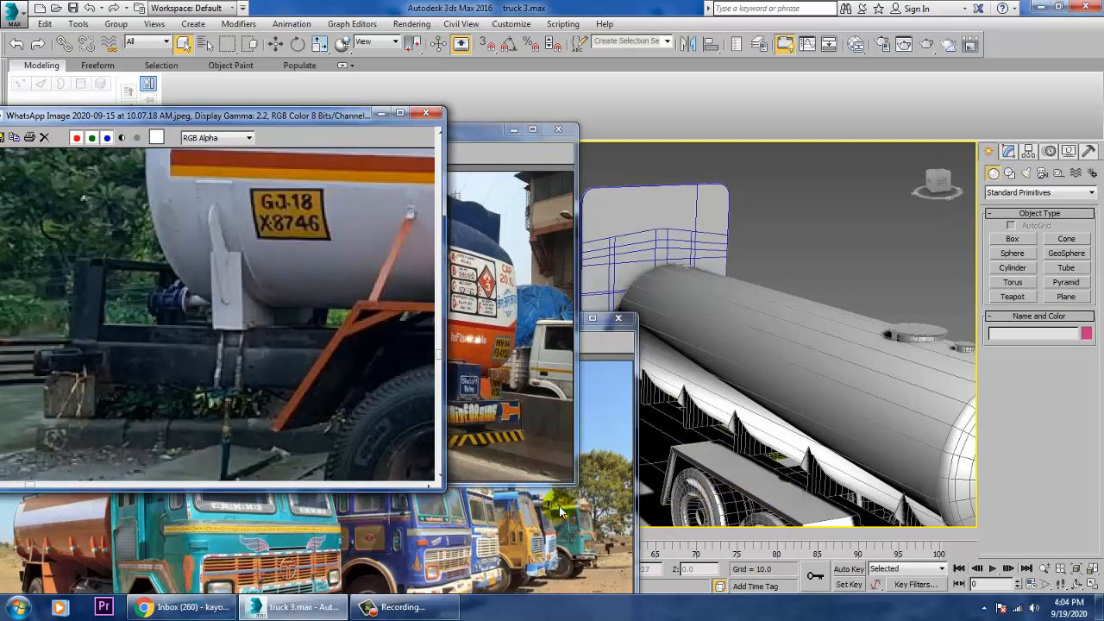
Return to the four-view layout and move the reference photo windows down to uncover the upper viewports.
drag(472, 134, 455, 204)
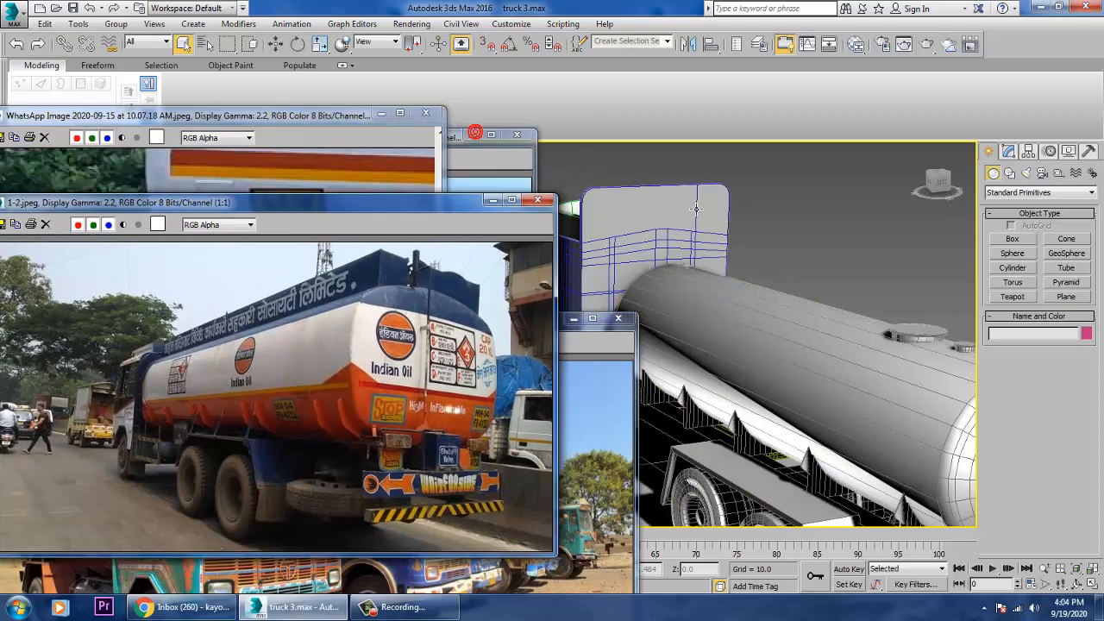
key(alt+w)
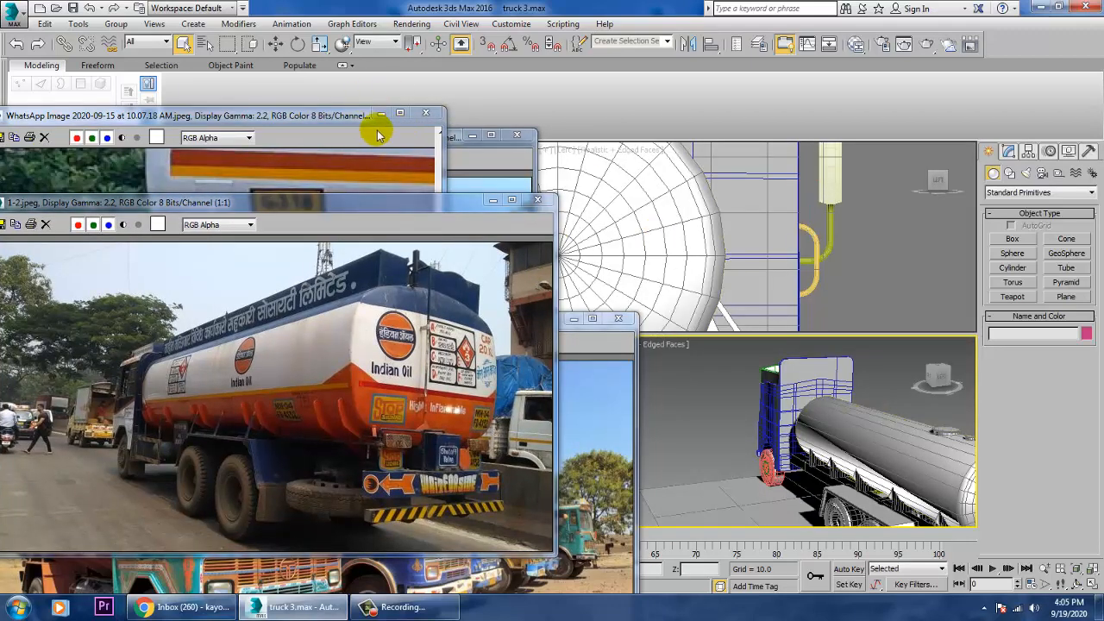
drag(350, 115, 302, 194)
drag(387, 134, 352, 200)
Draw an open four-point line across the rear of the truck in the maximized top view, with both ends angled forward.
click(378, 167)
key(alt+w)
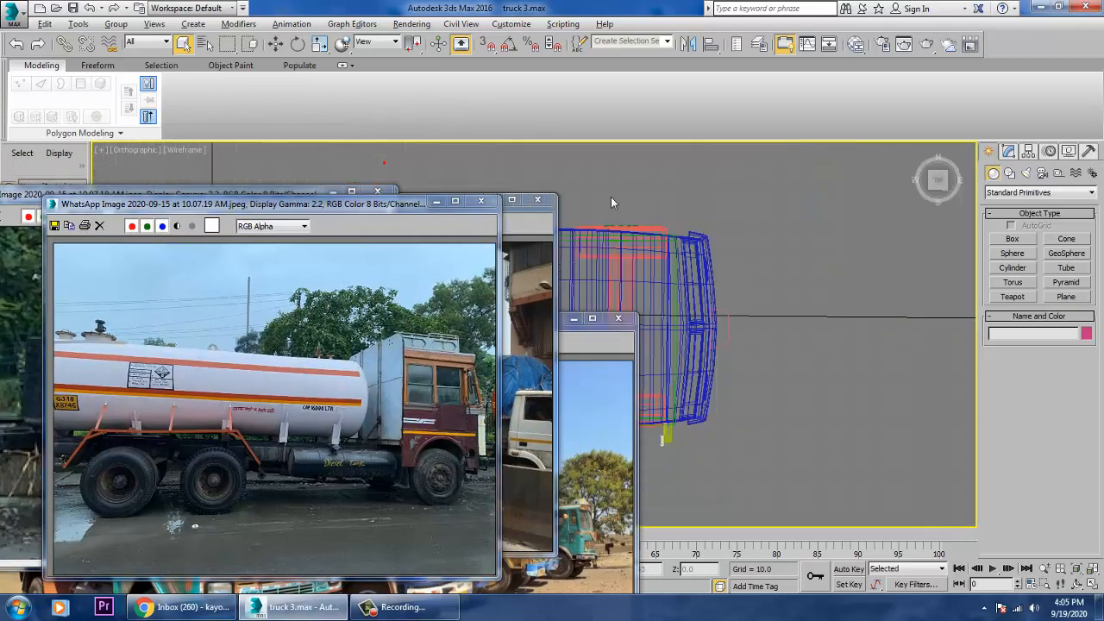
middle_drag(764, 258, 961, 253)
scroll(803, 283, down, 3)
middle_drag(776, 285, 910, 288)
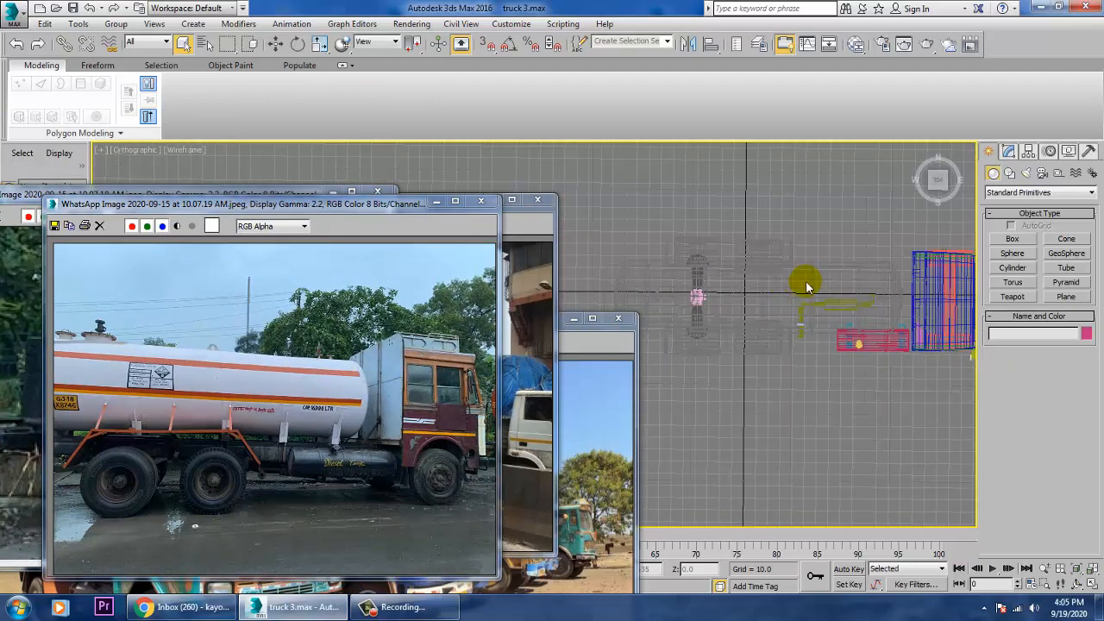
middle_drag(774, 286, 836, 286)
scroll(695, 282, up, 2)
middle_drag(709, 276, 790, 271)
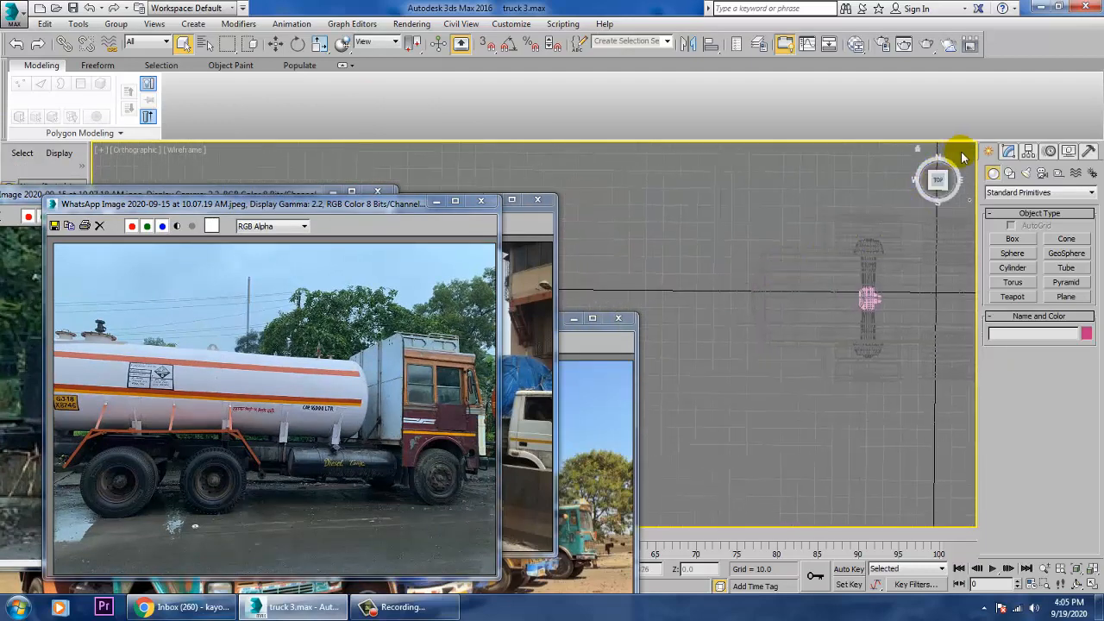
click(1009, 173)
click(1013, 251)
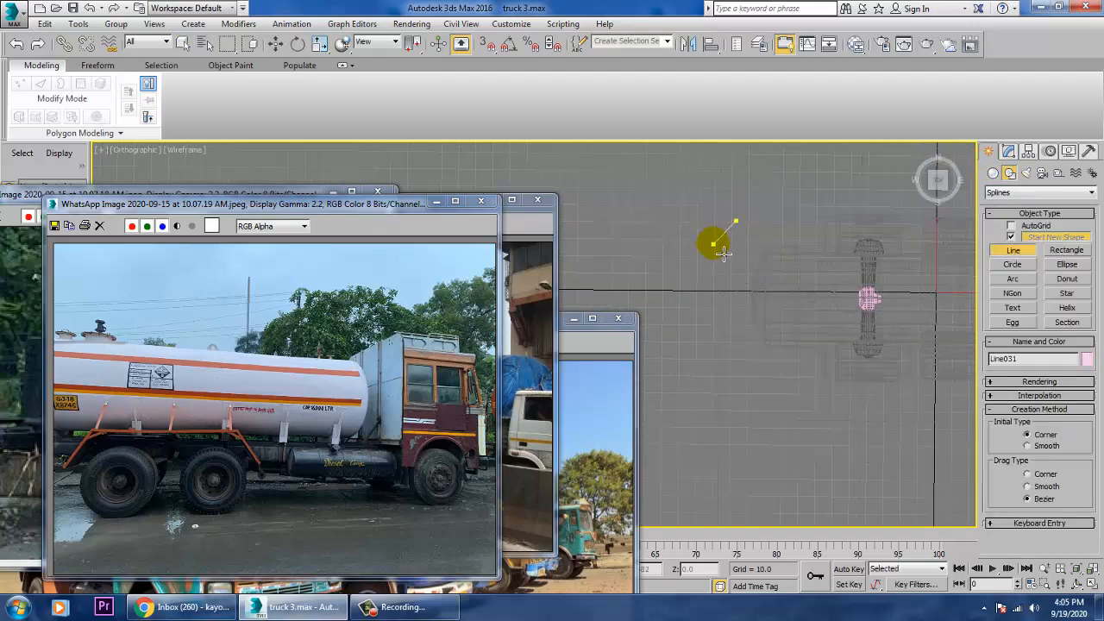
click(719, 373)
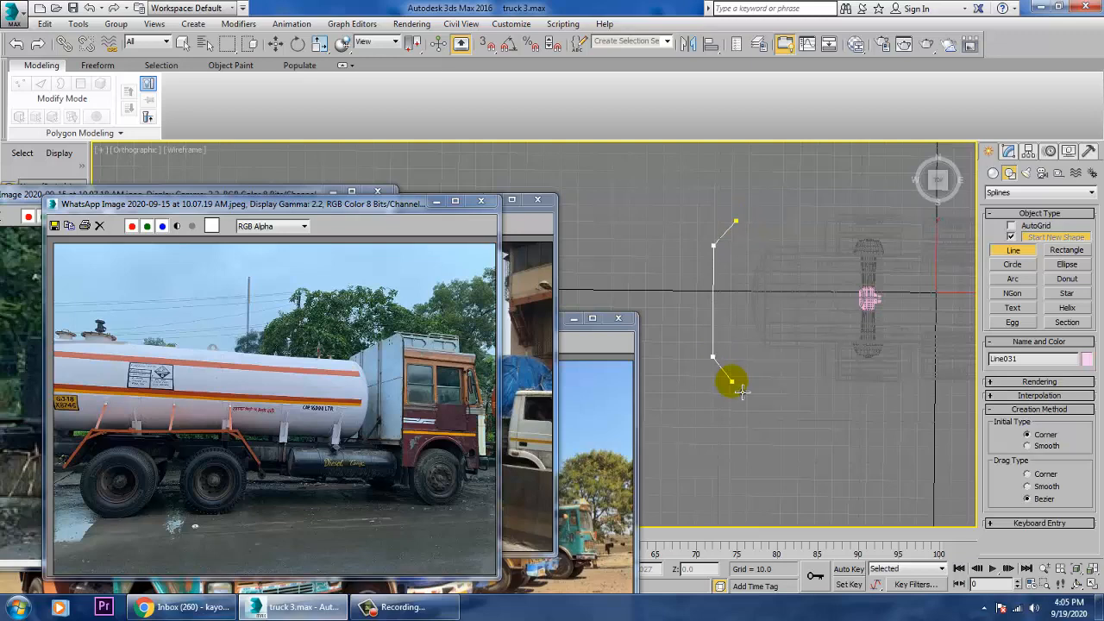
right_click(737, 385)
right_click(737, 386)
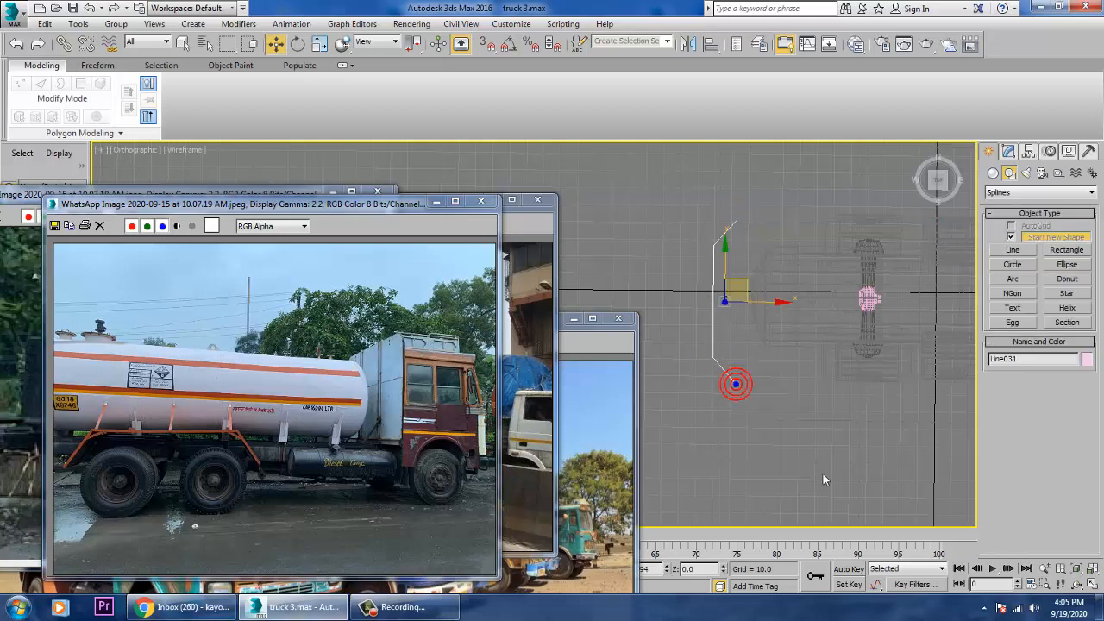
In the perspective view, raise the new line to the rear chassis height, at about Z 36.96.
key(alt+w)
middle_click(845, 462)
key(alt+w)
scroll(815, 438, down, 4)
scroll(772, 414, up, 3)
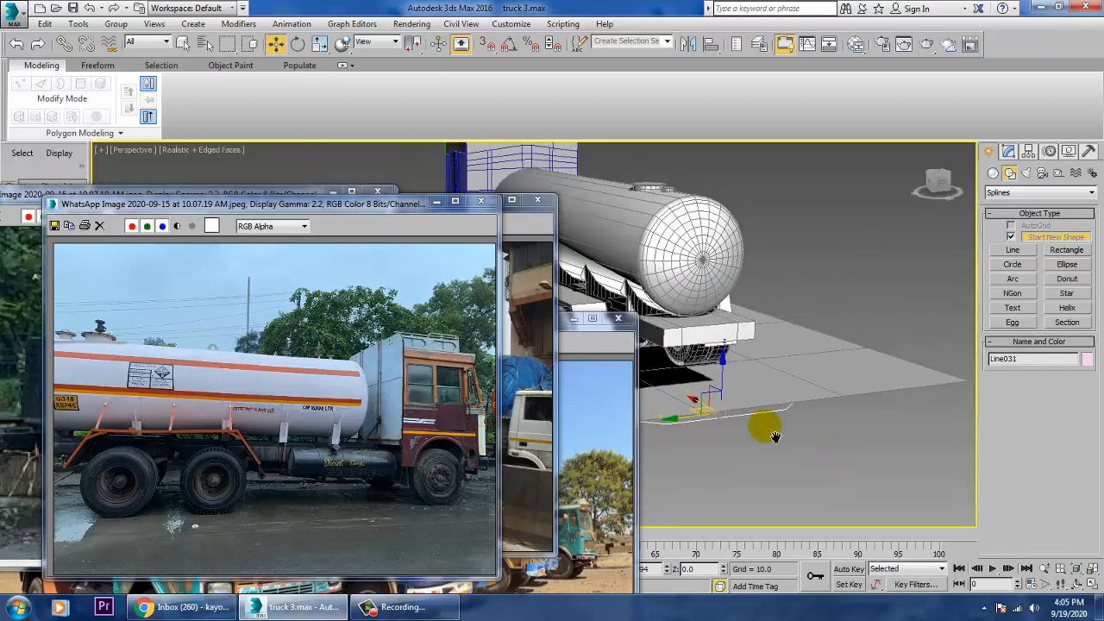
alt+middle_drag(729, 316, 759, 397)
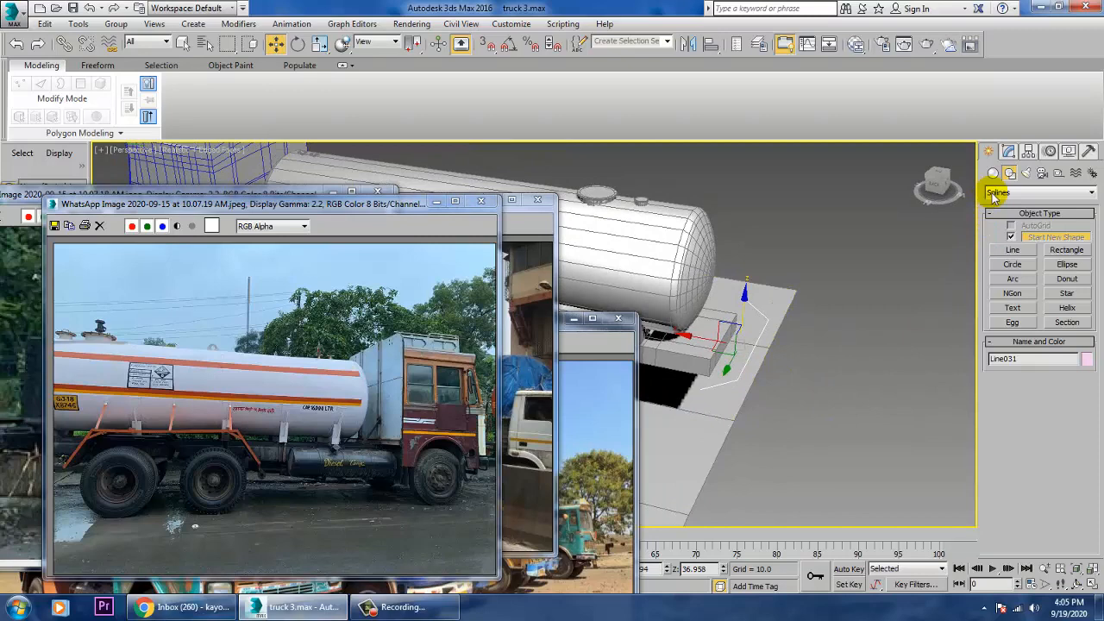
Enable the line in the viewport with a rectangular section of length 8.64 and width 3.48.
click(1008, 151)
click(1028, 301)
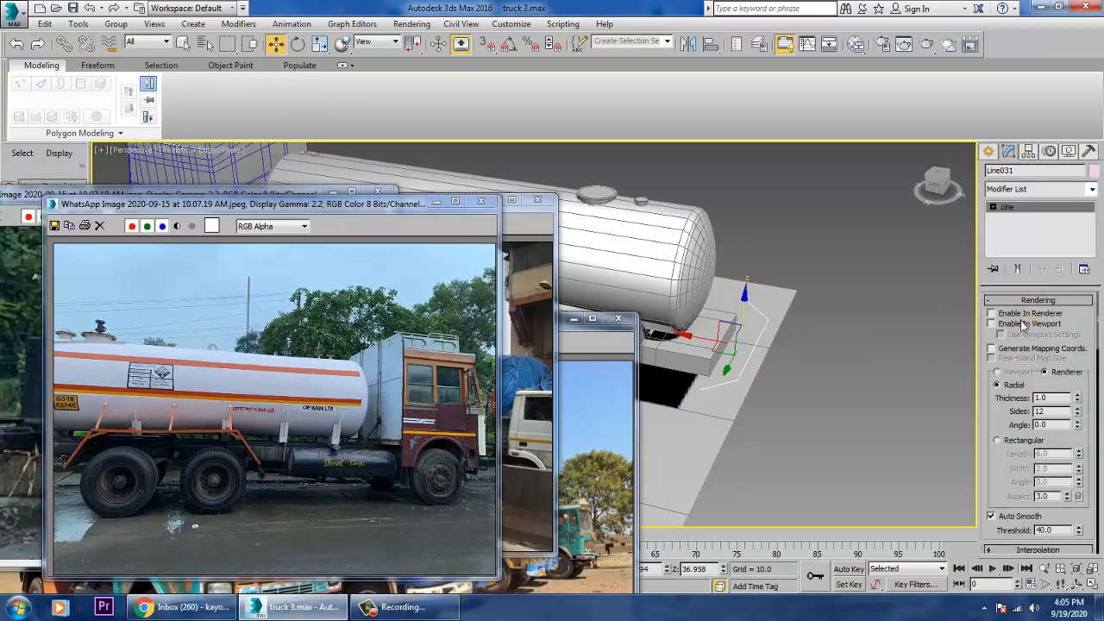
click(1022, 324)
click(1022, 441)
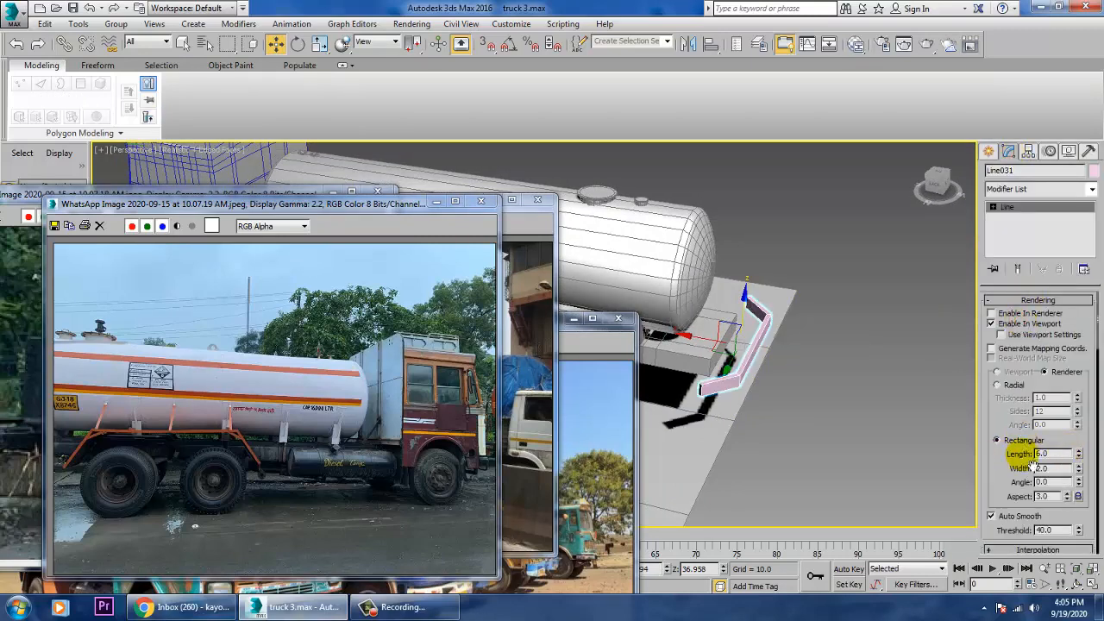
drag(1080, 456, 1077, 422)
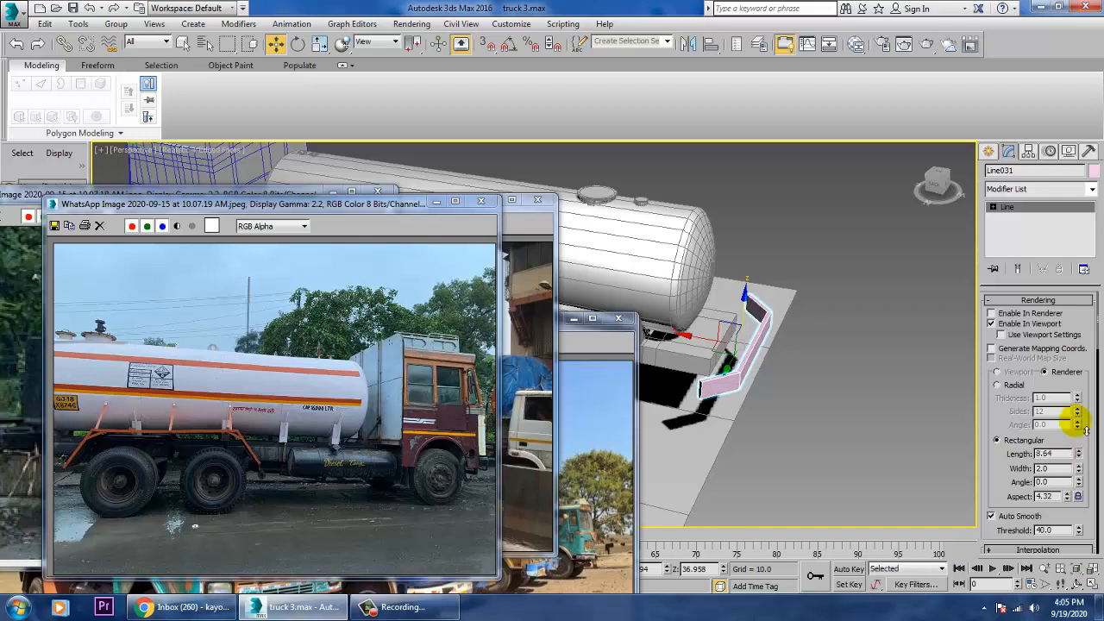
drag(1082, 470, 1077, 419)
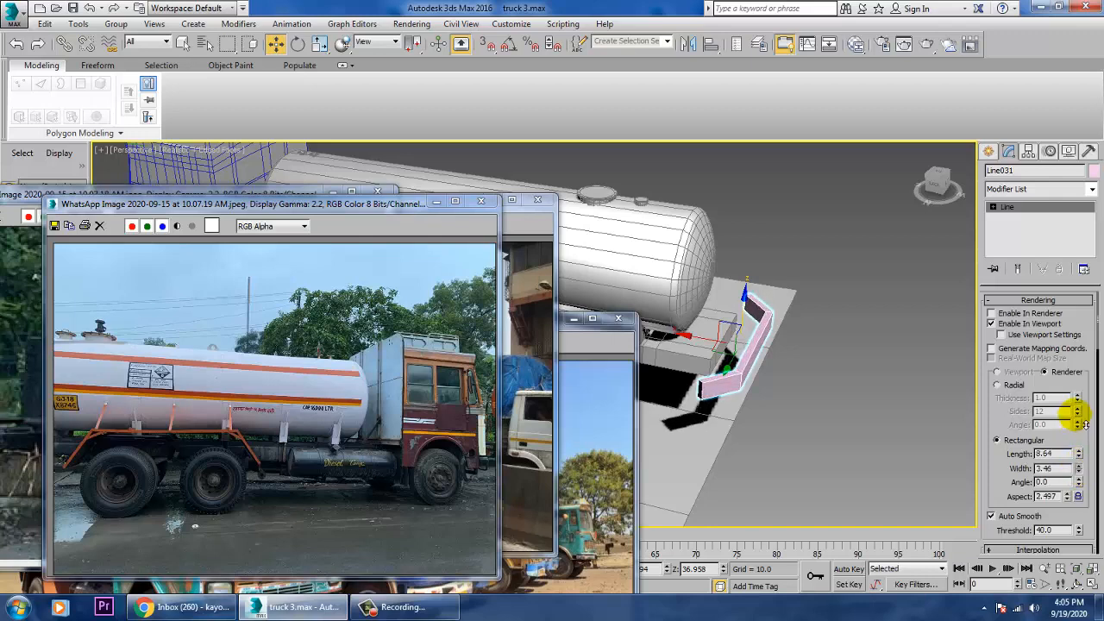
Move the bumper forward against the rear end of the chassis.
alt+middle_drag(796, 404, 715, 393)
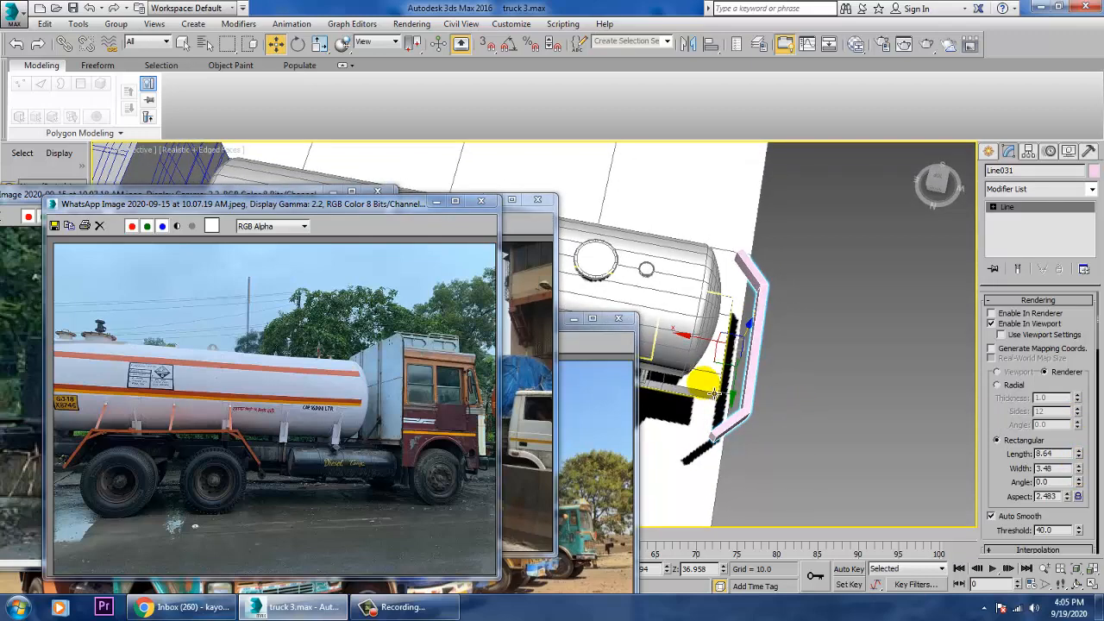
drag(714, 377, 779, 360)
alt+middle_drag(779, 360, 649, 319)
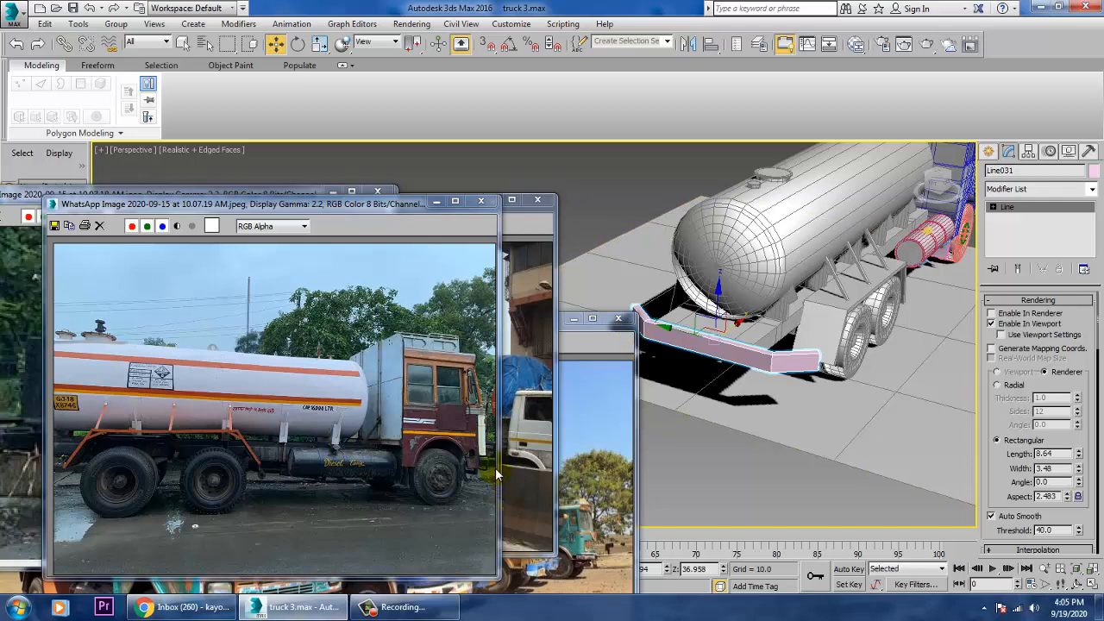
Bring the 1-2.jpeg rear-view reference photo in front of the other photos.
click(592, 498)
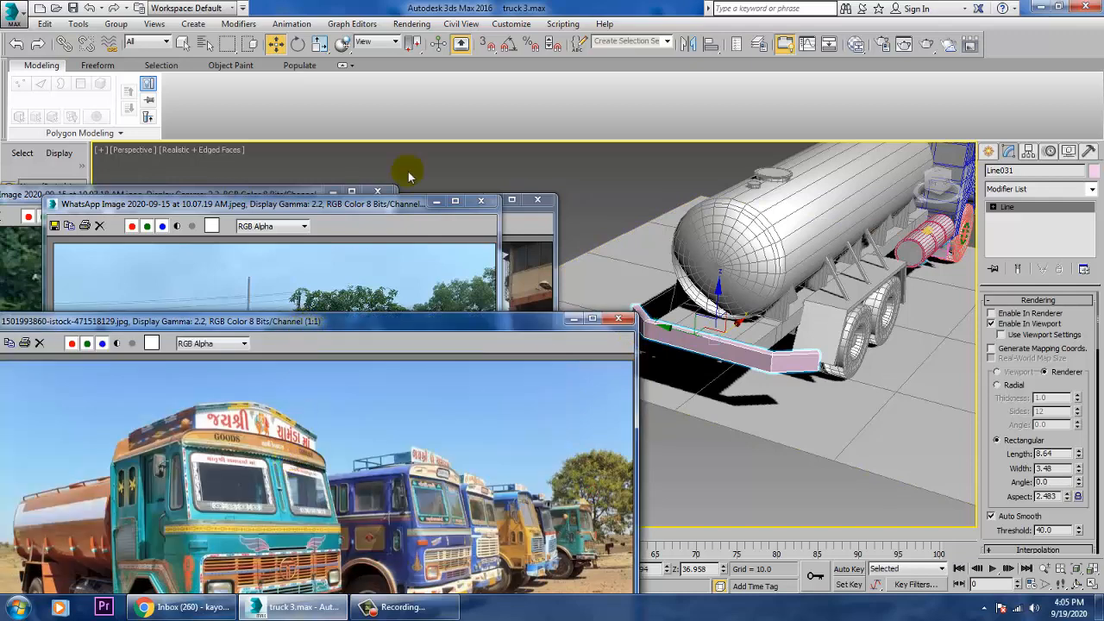
click(13, 255)
click(529, 293)
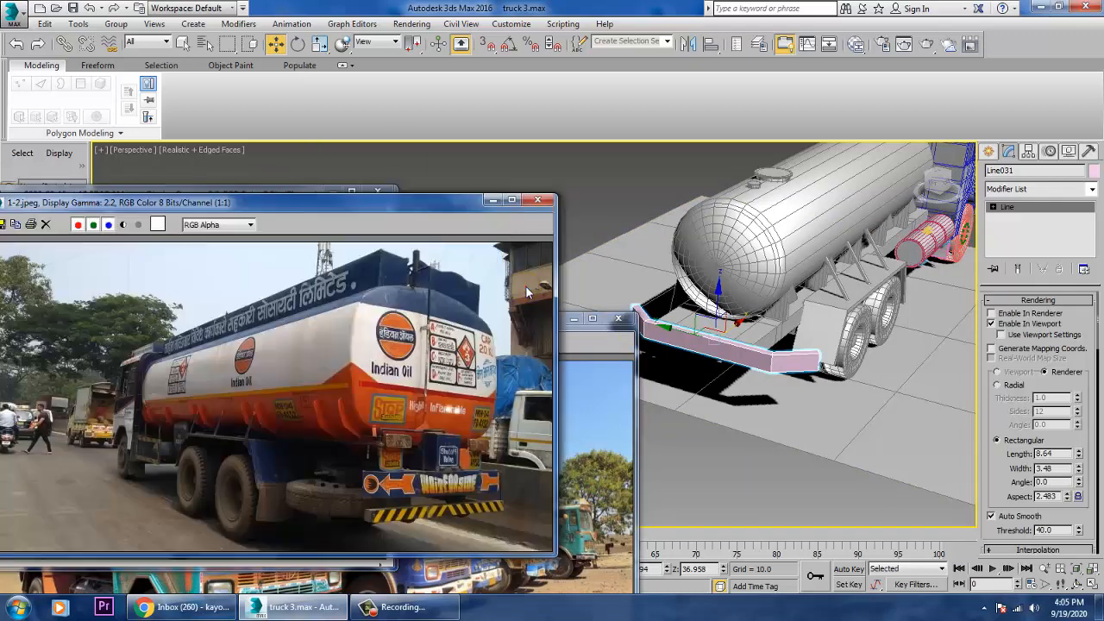
Move the bumper line's vertices on one side inward to narrow it, and select the vertices on the opposite side.
alt+middle_drag(763, 441, 877, 423)
key(1)
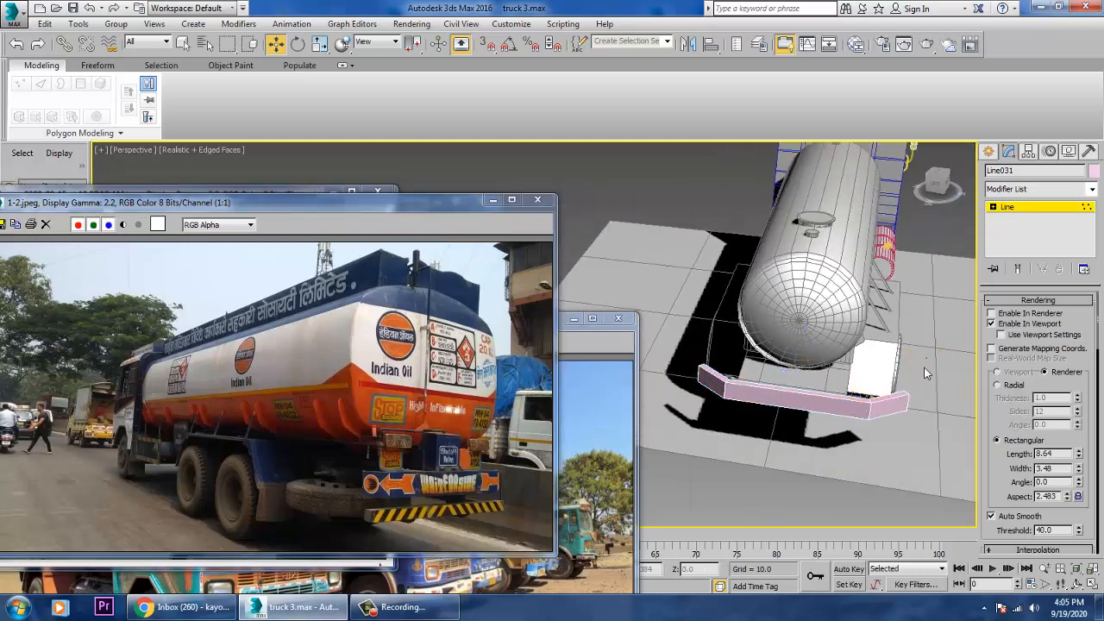
drag(828, 400, 807, 407)
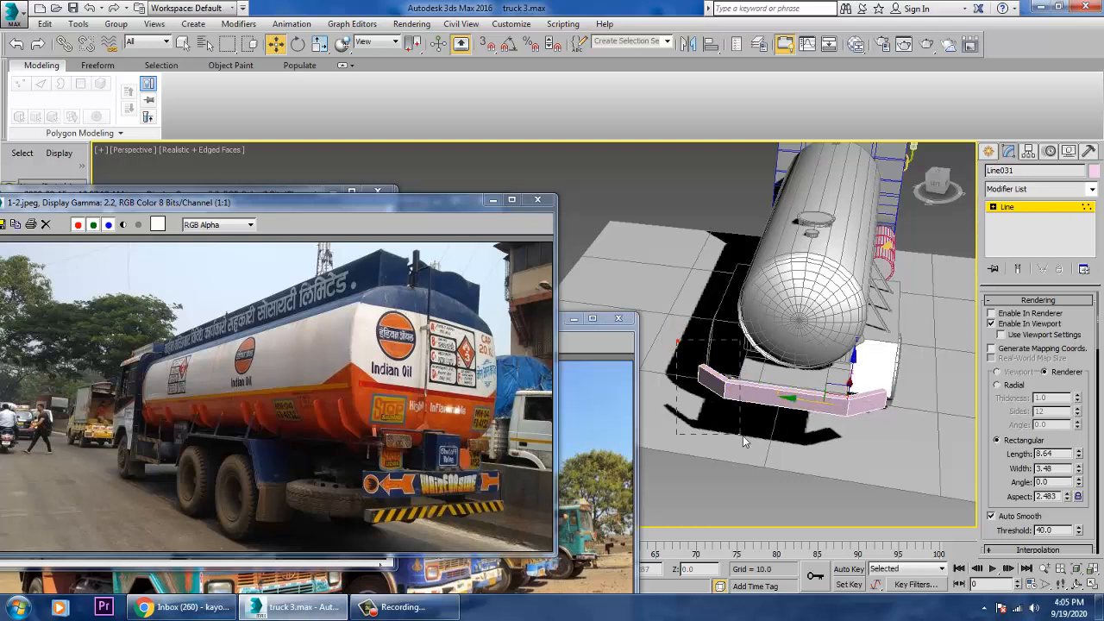
click(700, 371)
alt+middle_drag(700, 371, 706, 405)
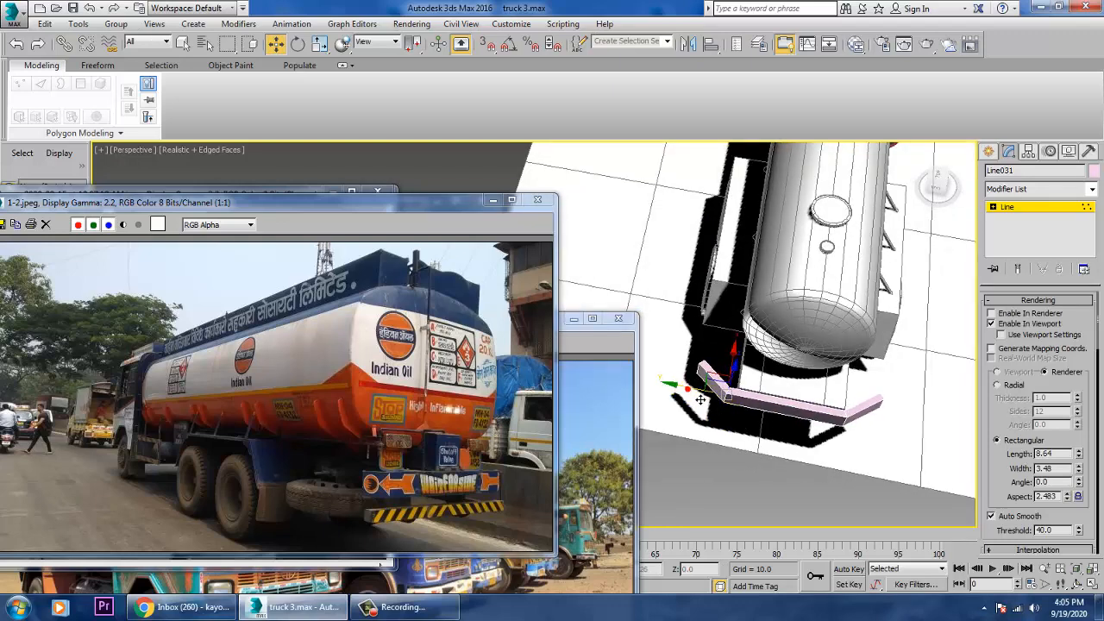
Increase the bumper's rectangular section length to 10.109 and check its fit against the chassis.
alt+middle_drag(861, 419, 830, 354)
click(1078, 453)
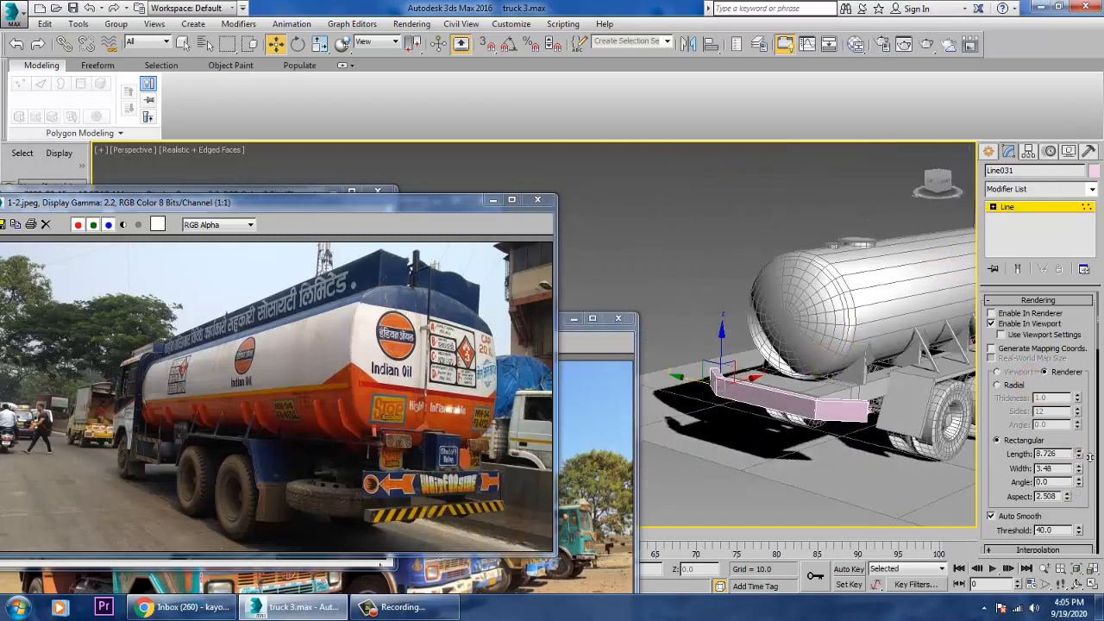
mouse_move(1089, 458)
mouse_down()
mouse_move(1078, 436)
mouse_move(1079, 453)
mouse_up()
mouse_move(819, 405)
alt+middle_down()
mouse_move(826, 412)
mouse_move(776, 398)
mouse_move(833, 403)
alt+middle_up()
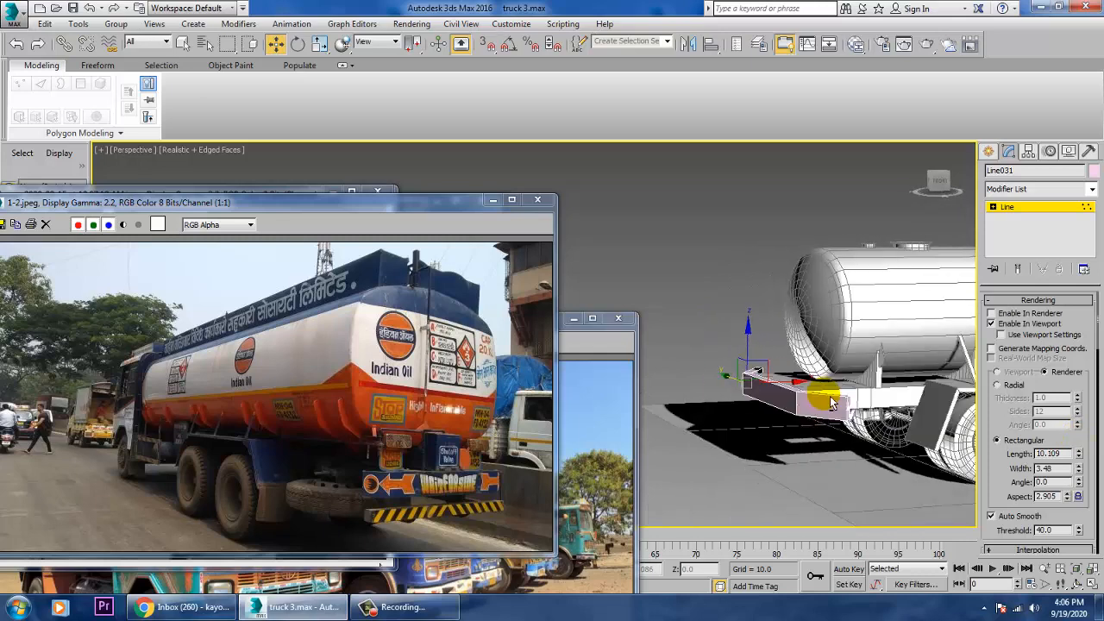
scroll(832, 398, up, 3)
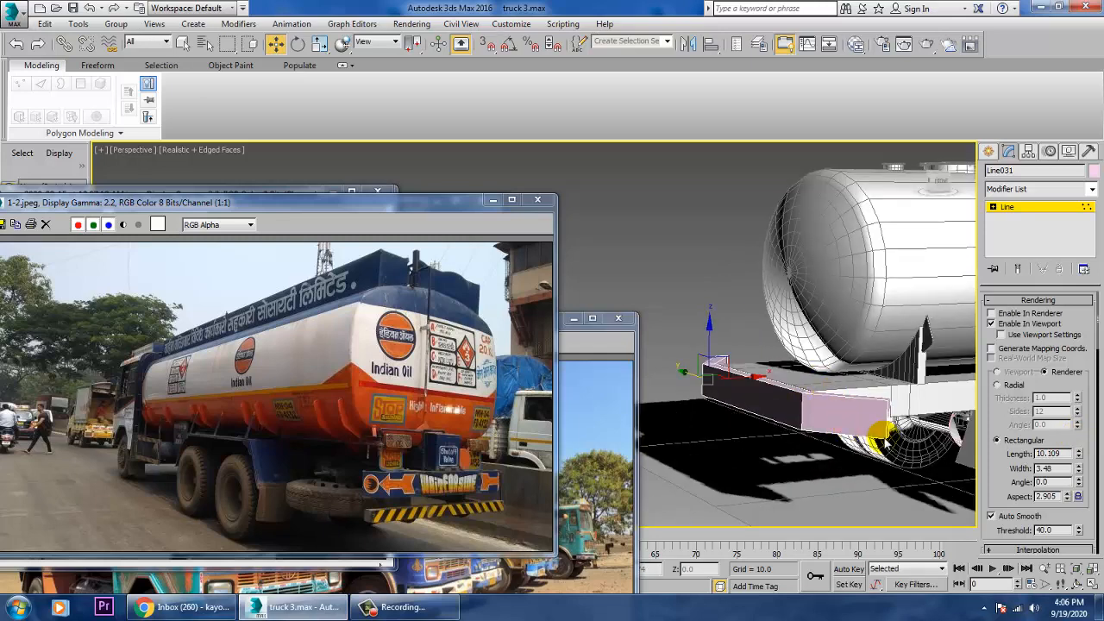
alt+middle_drag(795, 393, 843, 442)
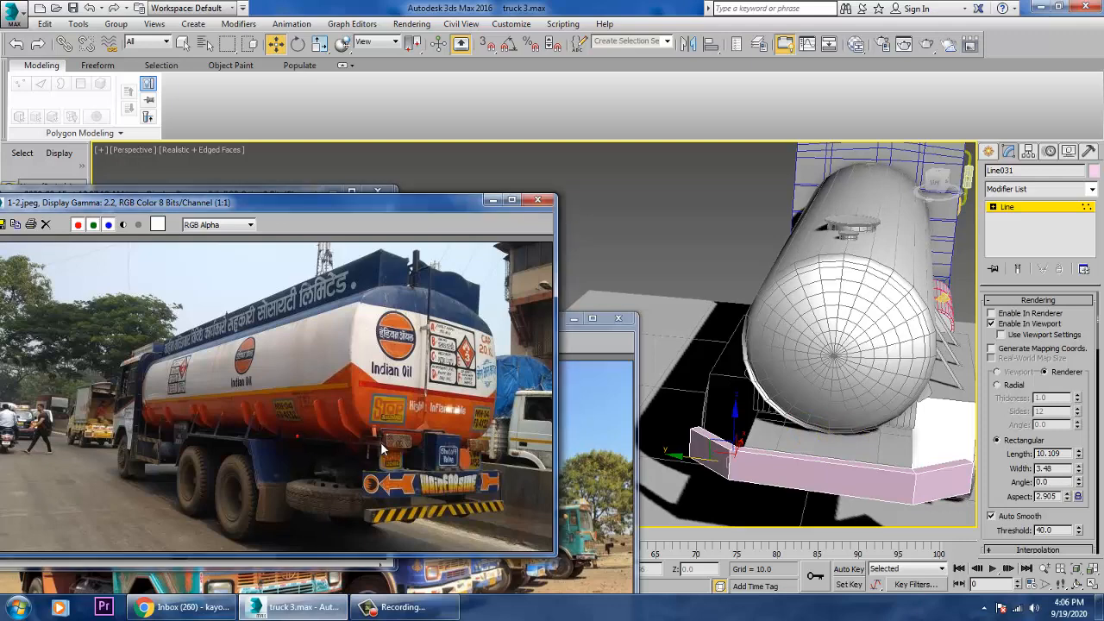
Bring the 2020-09-15 at 10.07.18 AM reference photo to the front and compare its rear frame with the modelled bumper.
scroll(382, 449, up, 2)
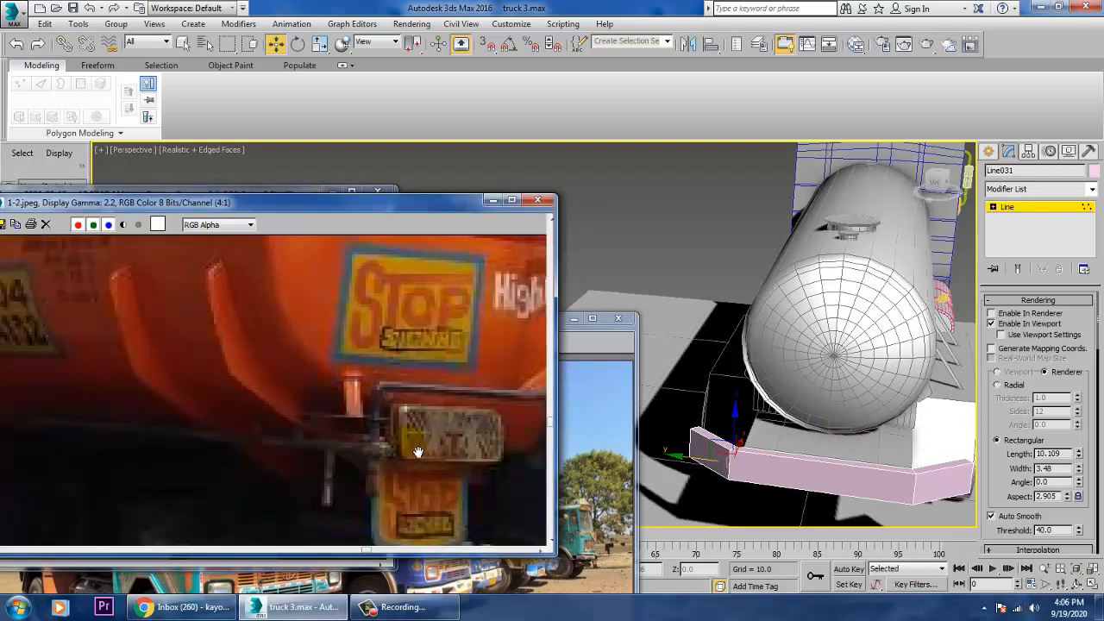
scroll(418, 452, down, 2)
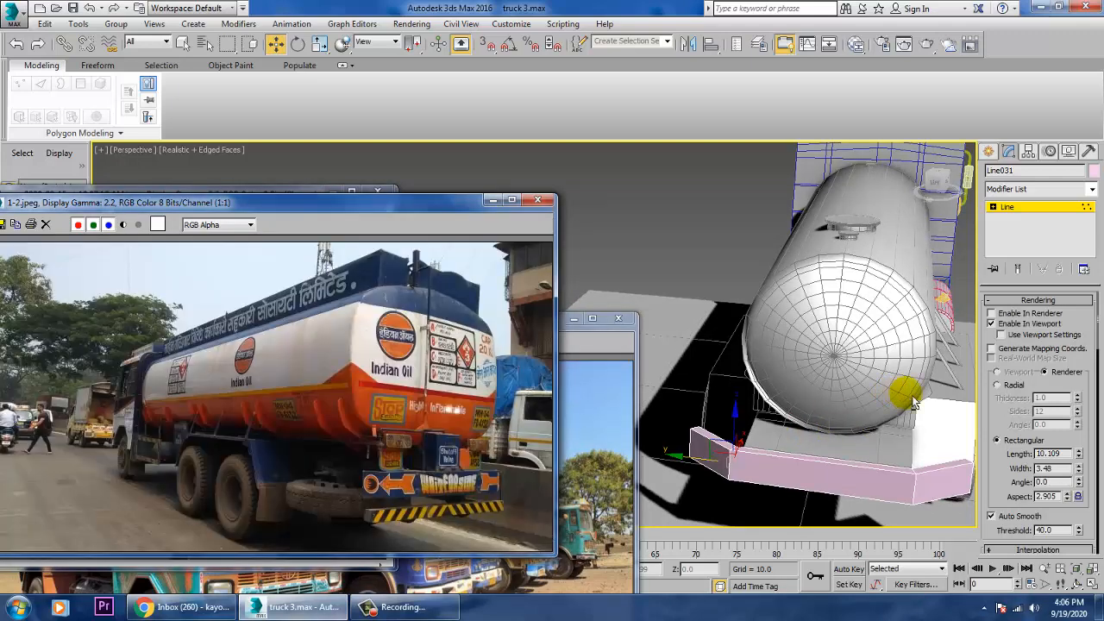
alt+middle_drag(915, 404, 932, 383)
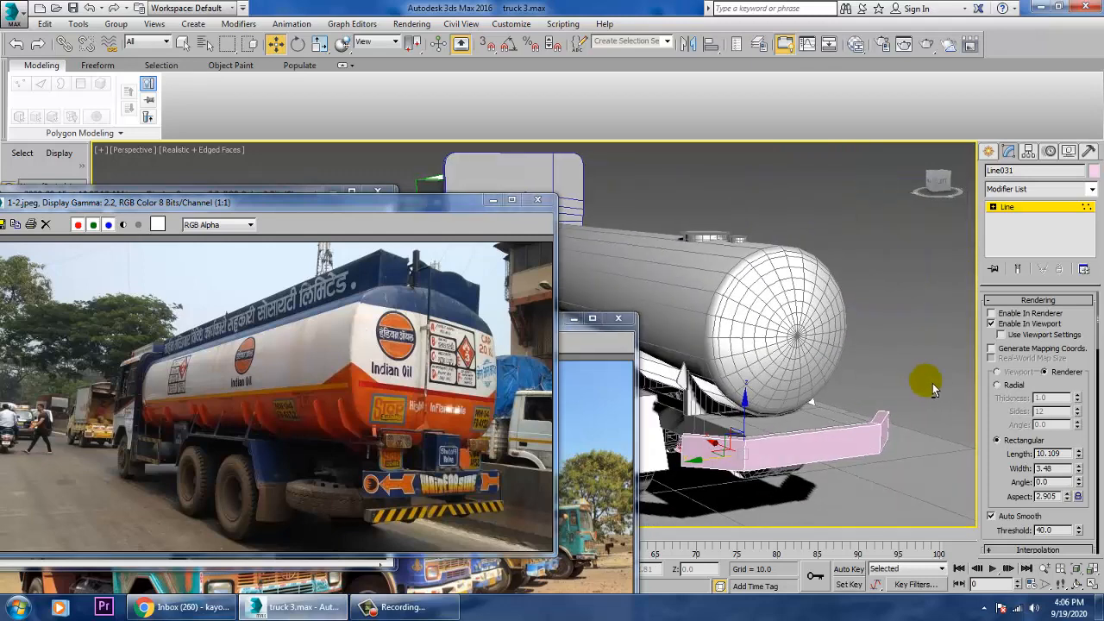
alt+middle_drag(843, 440, 875, 447)
middle_drag(804, 447, 790, 406)
click(604, 497)
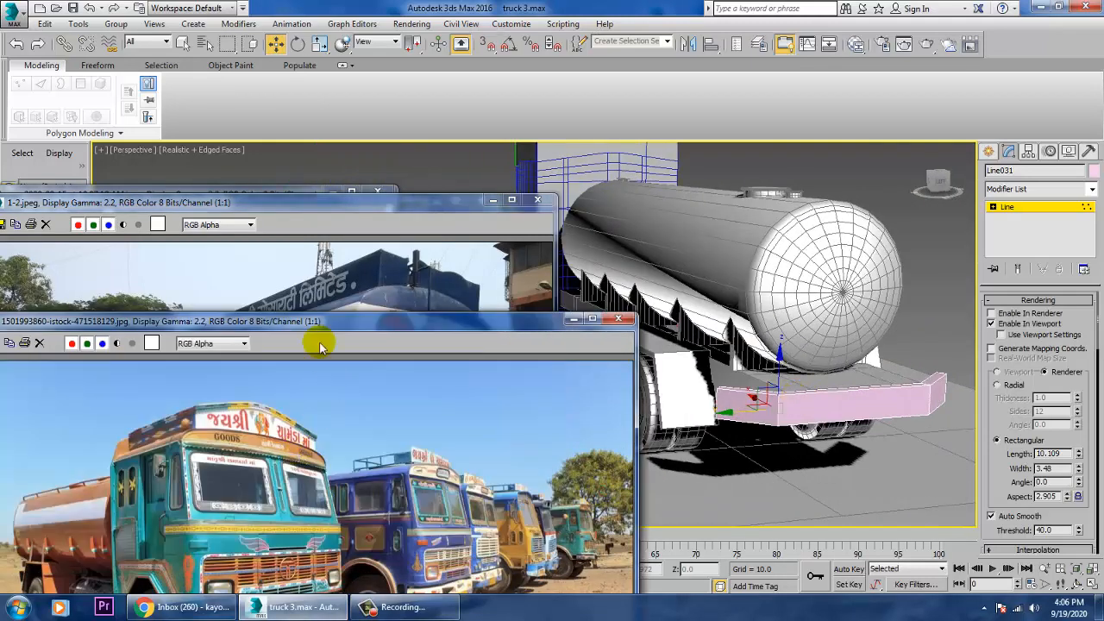
click(313, 240)
click(311, 195)
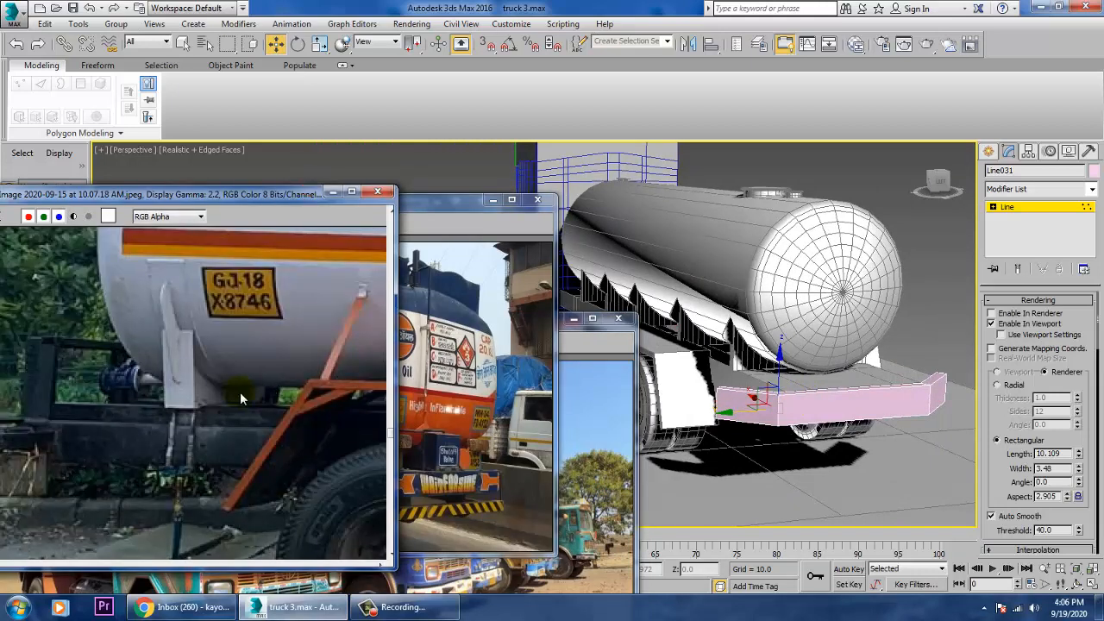
middle_drag(240, 398, 348, 394)
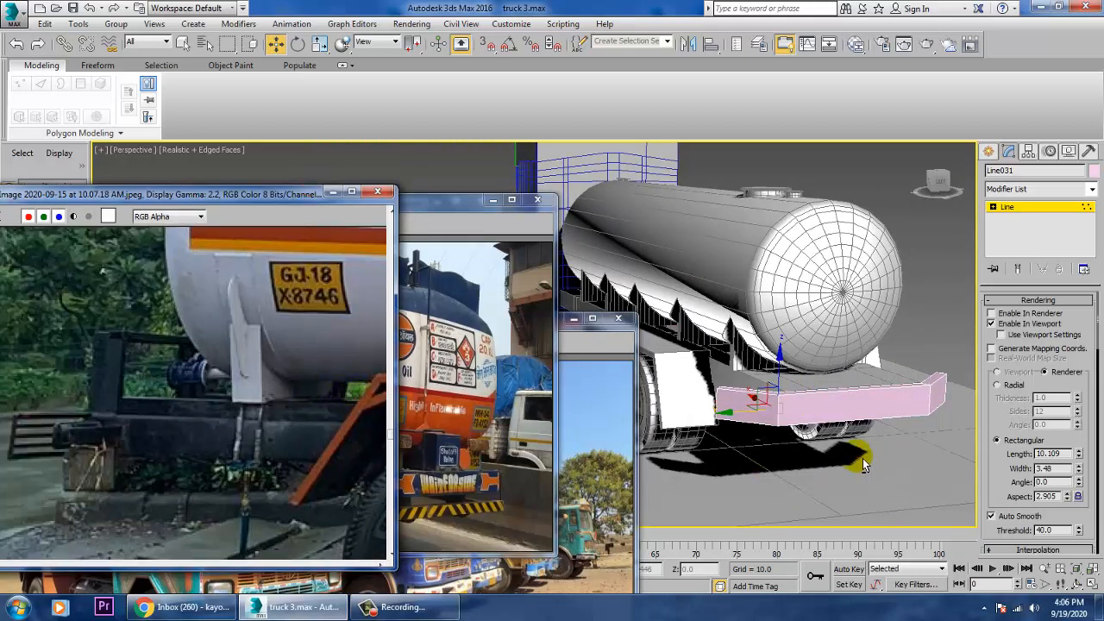
alt+middle_drag(865, 465, 824, 444)
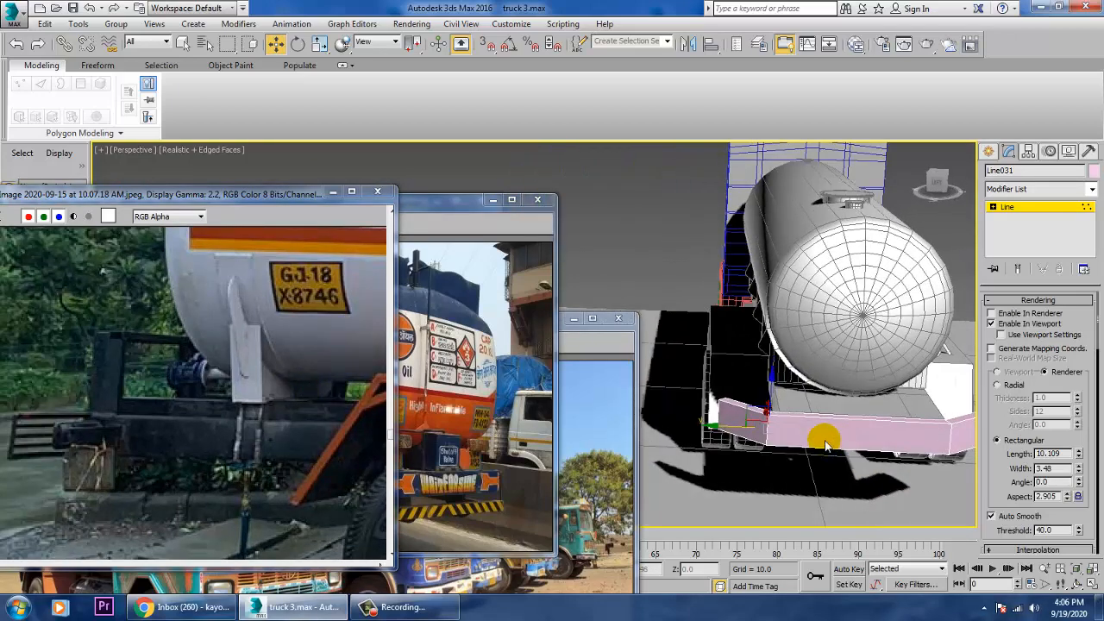
Draw a line with two slanted legs and a horizontal crossbar above the bumper in the Left view for the rear frame.
key(alt+w)
middle_drag(800, 289, 890, 262)
key(alt+w)
key(z)
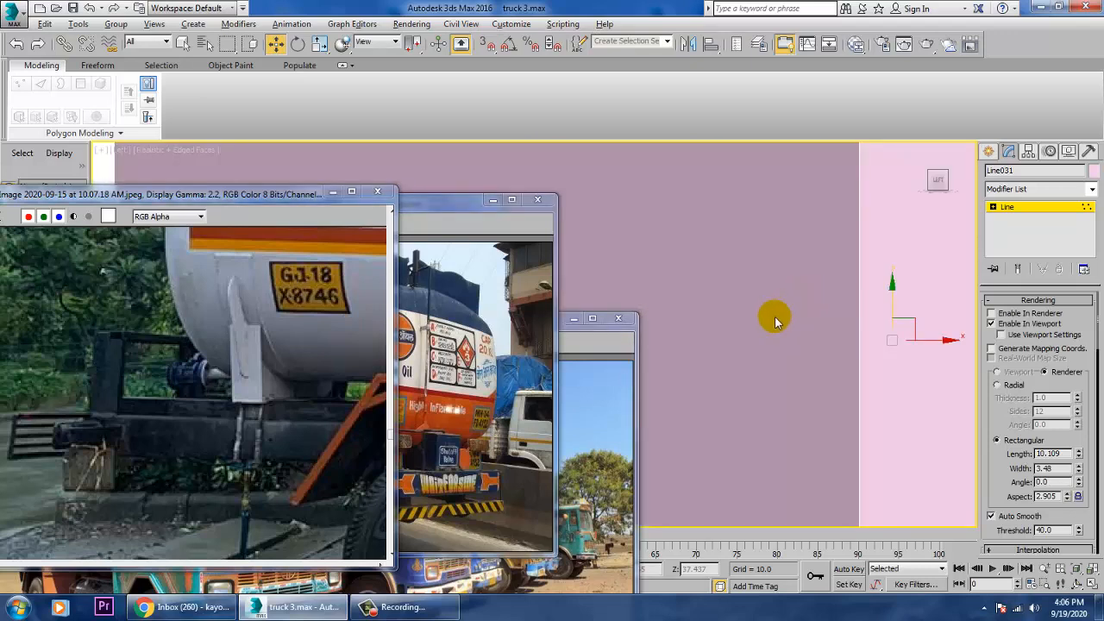
scroll(779, 323, down, 6)
scroll(788, 332, down, 10)
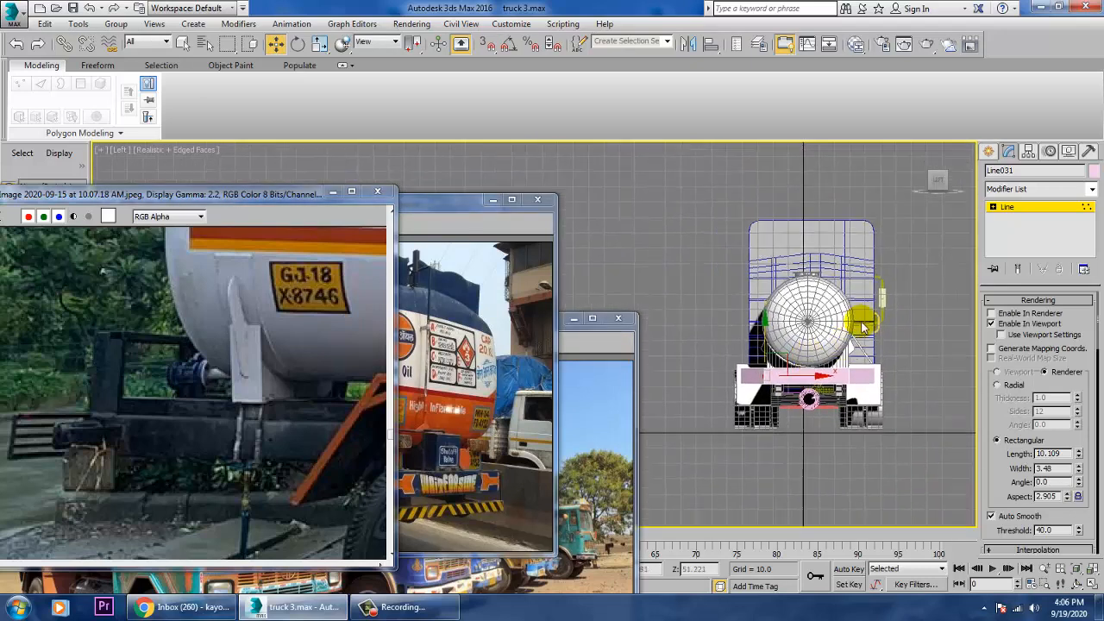
click(988, 151)
click(1013, 250)
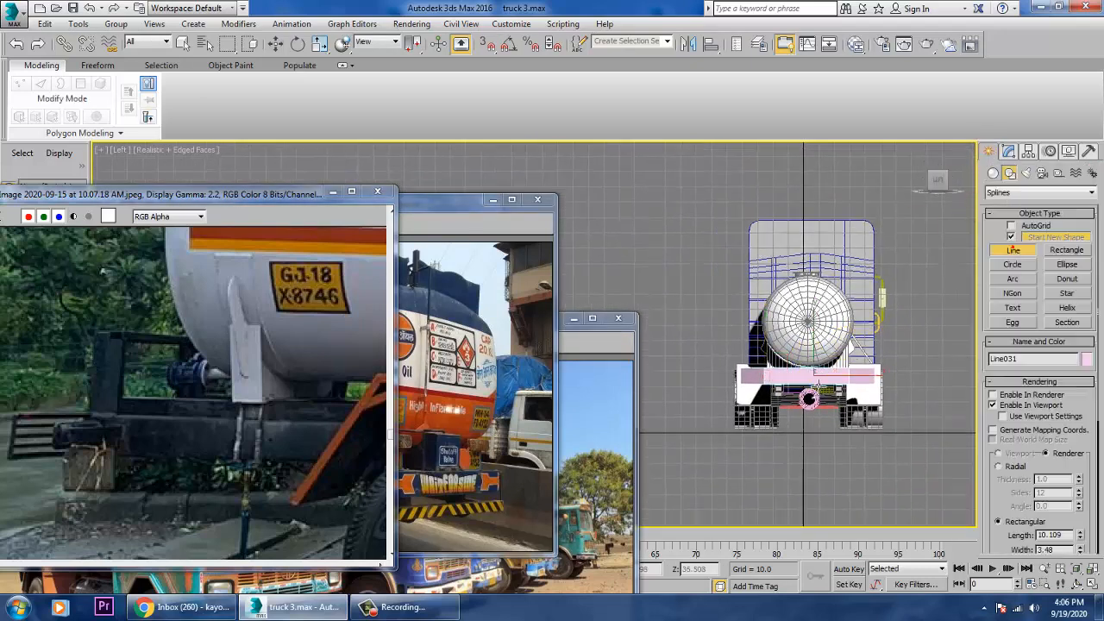
scroll(834, 369, up, 3)
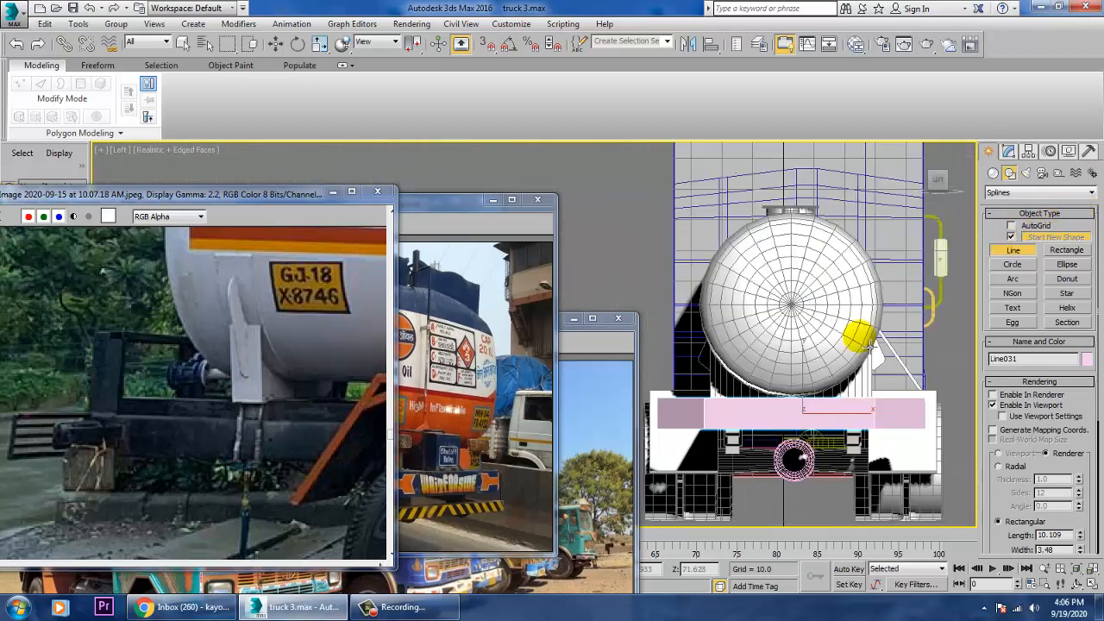
click(714, 395)
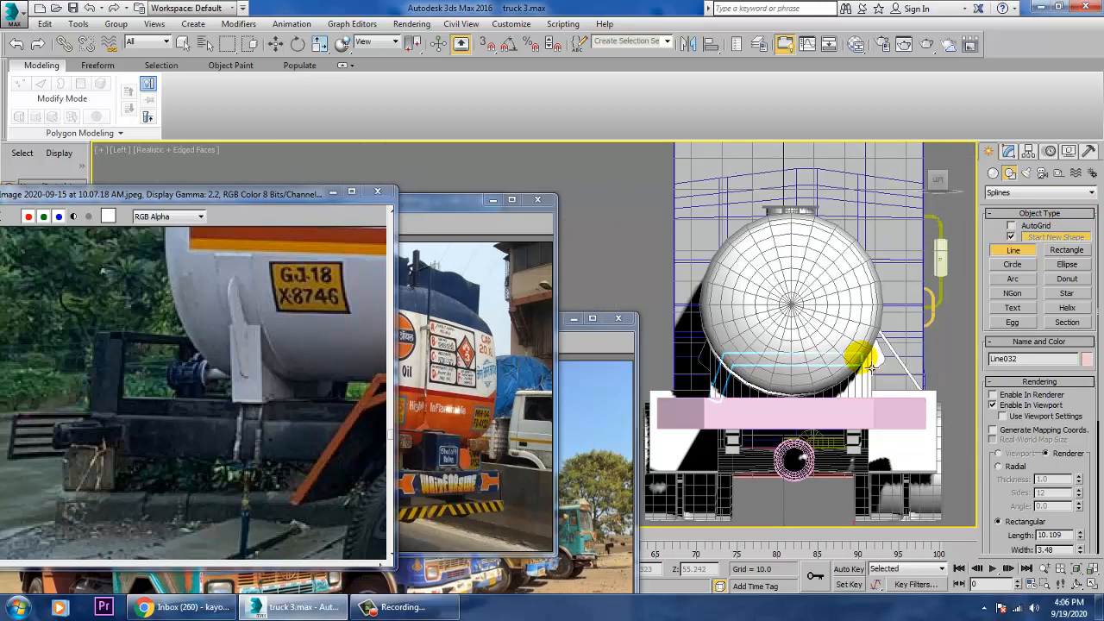
right_click(882, 410)
right_click(882, 411)
Reduce the new rear frame line's rectangular section length to 5.054 in the Perspective view.
key(alt+w)
middle_click(872, 446)
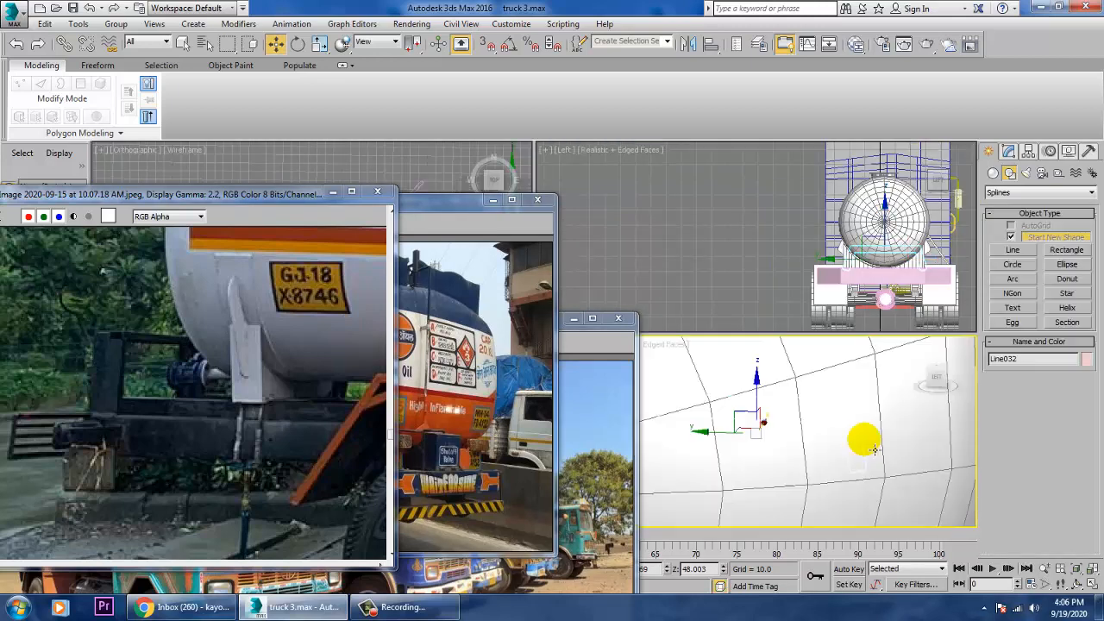
key(alt+w)
scroll(858, 401, down, 10)
alt+middle_drag(858, 401, 881, 392)
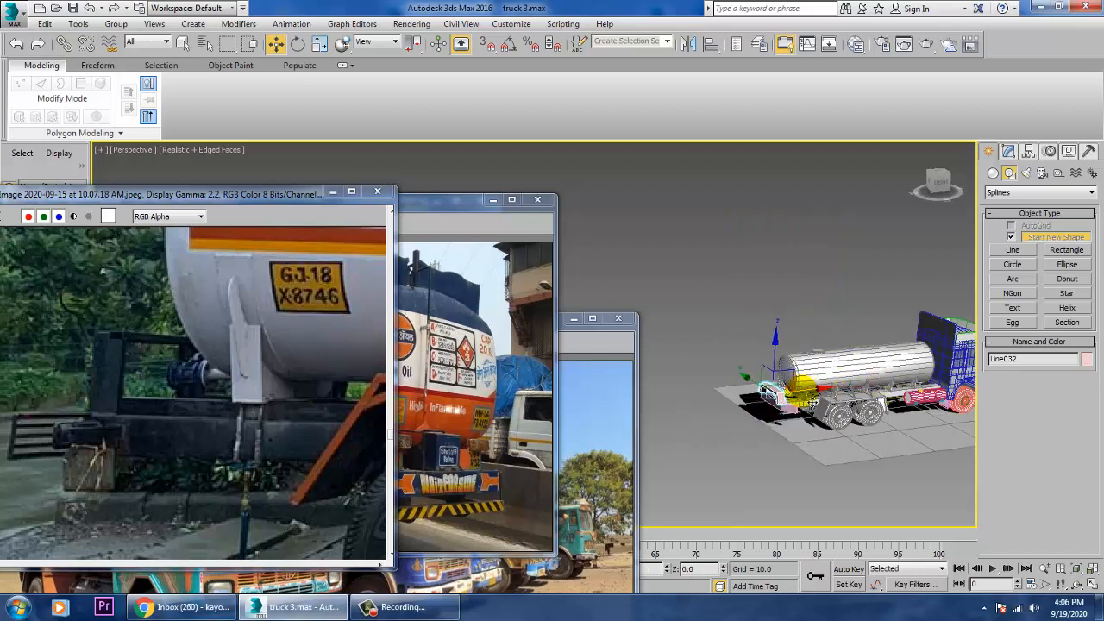
key(z)
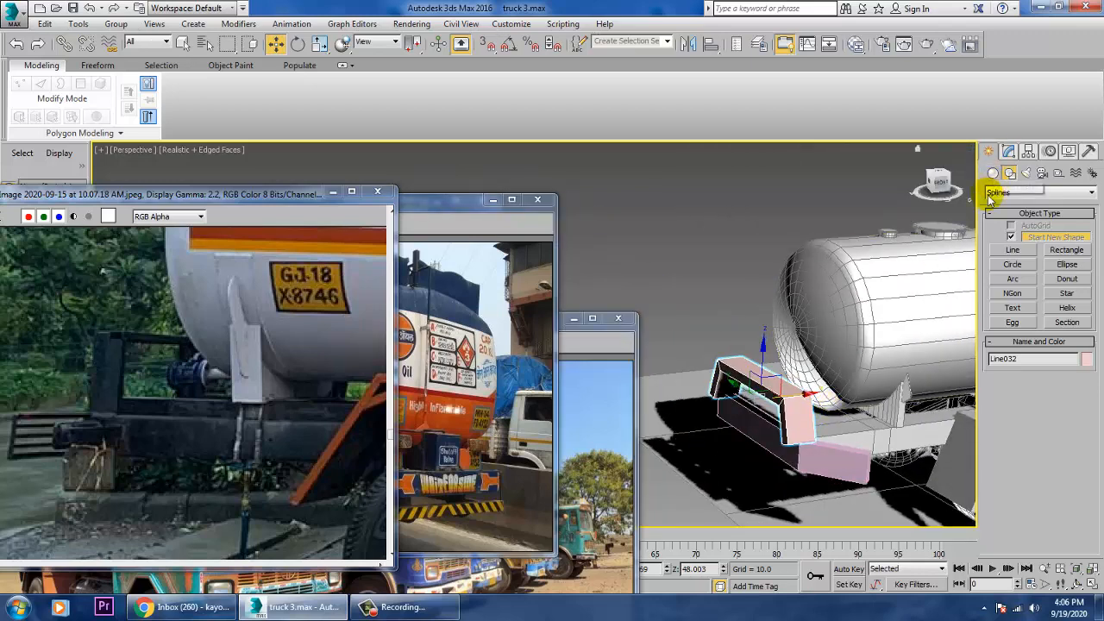
click(1008, 152)
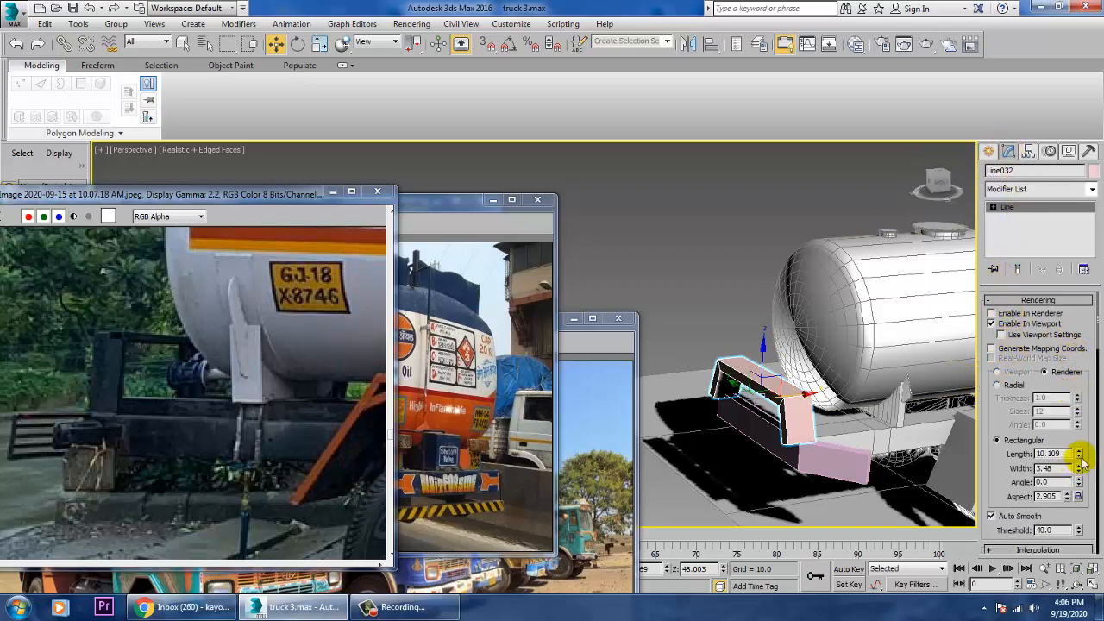
drag(1079, 456, 1078, 483)
Move the vertices of one leg of the rear frame line inward to narrow the frame.
mouse_move(813, 410)
alt+middle_down()
mouse_move(826, 420)
mouse_move(825, 397)
mouse_move(854, 399)
mouse_move(900, 357)
mouse_move(923, 373)
mouse_move(949, 337)
mouse_move(907, 345)
alt+middle_up()
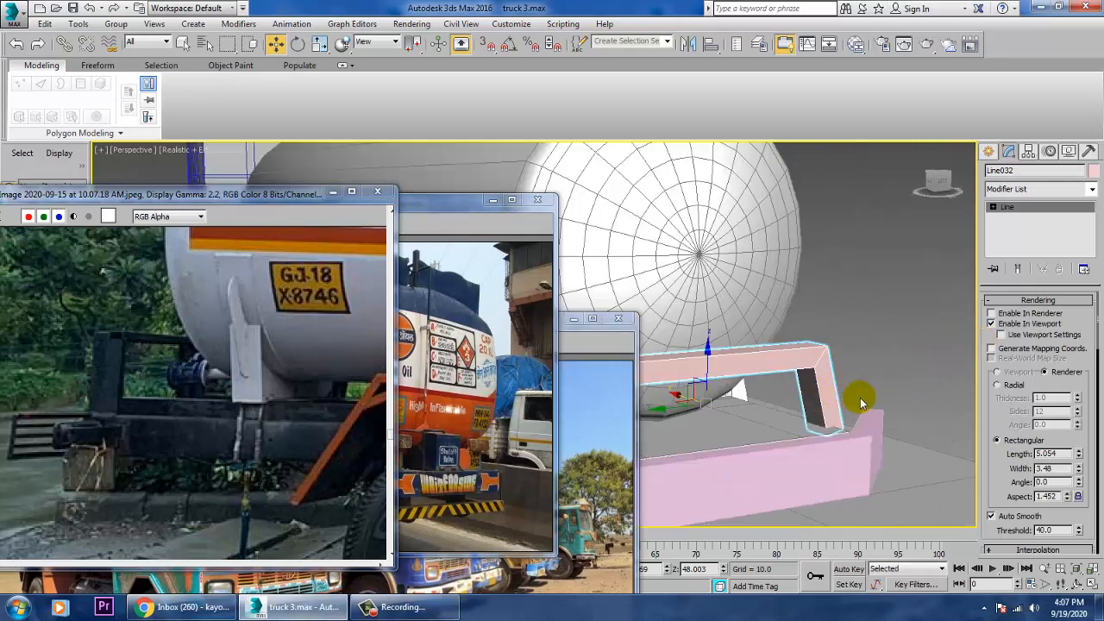
alt+middle_drag(860, 403, 801, 402)
key(1)
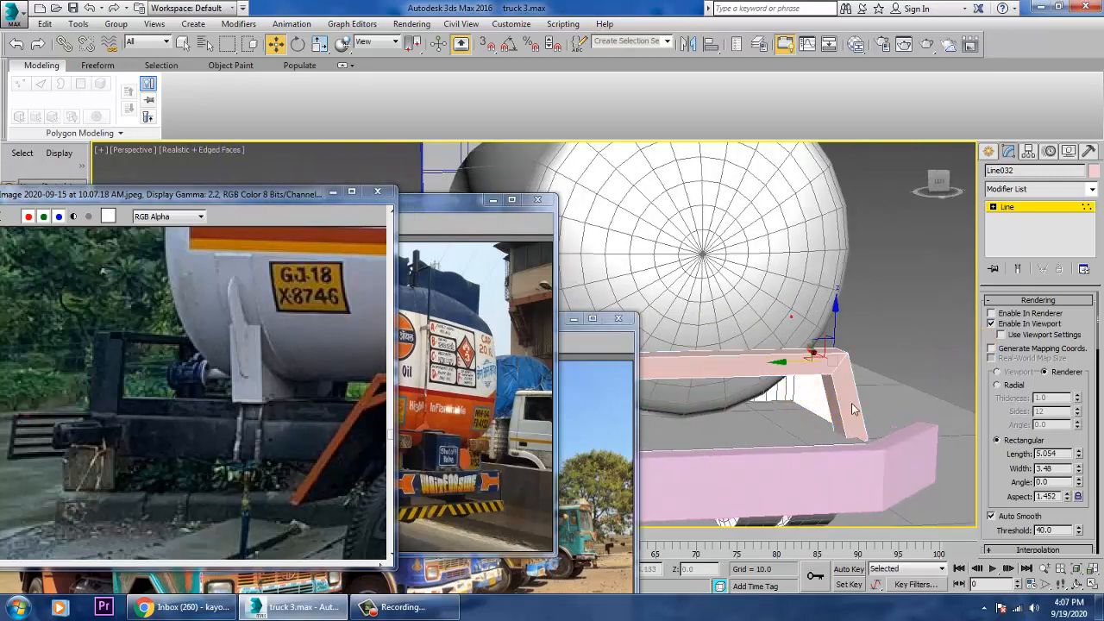
click(783, 379)
drag(791, 374, 773, 372)
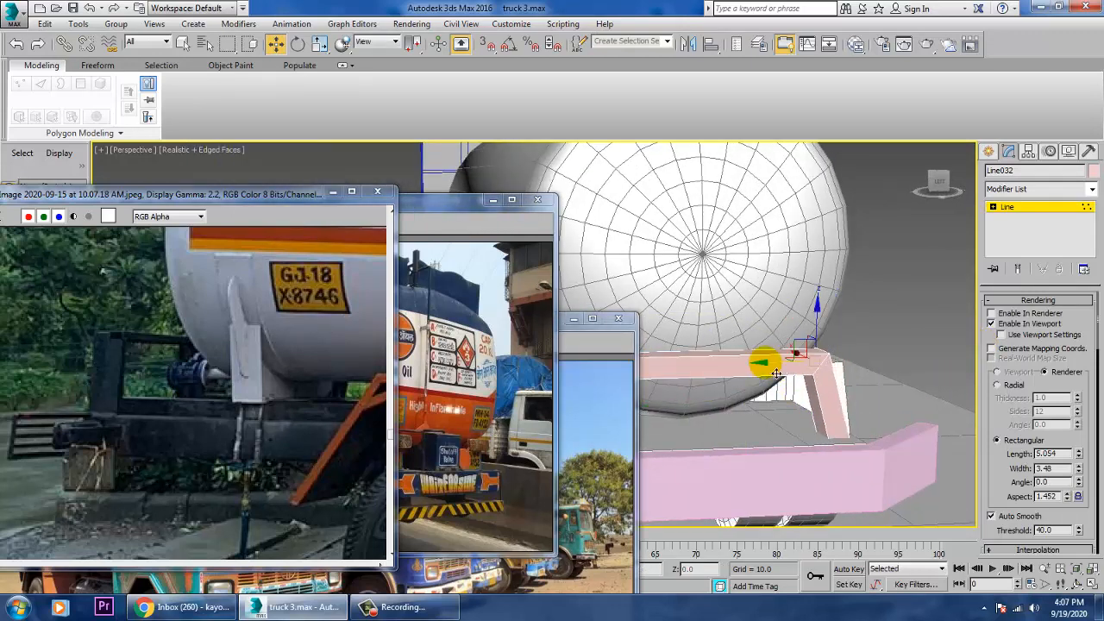
Move the foot of the rear frame's opposite leg inward and finish vertex editing.
middle_drag(809, 383, 758, 308)
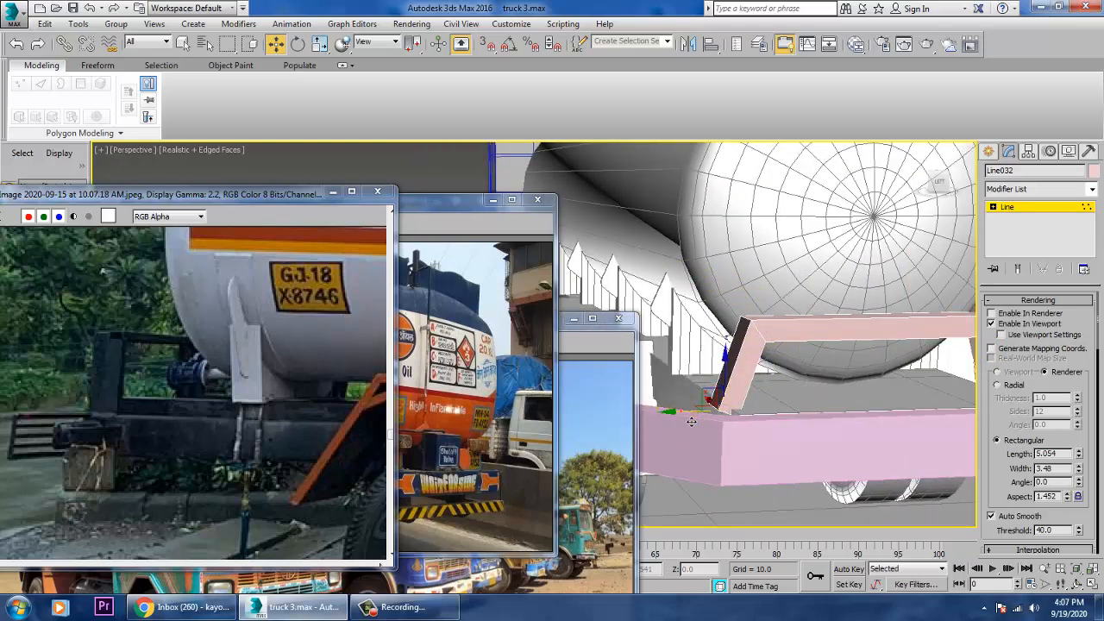
drag(691, 421, 703, 423)
alt+middle_drag(703, 423, 762, 411)
scroll(819, 402, down, 9)
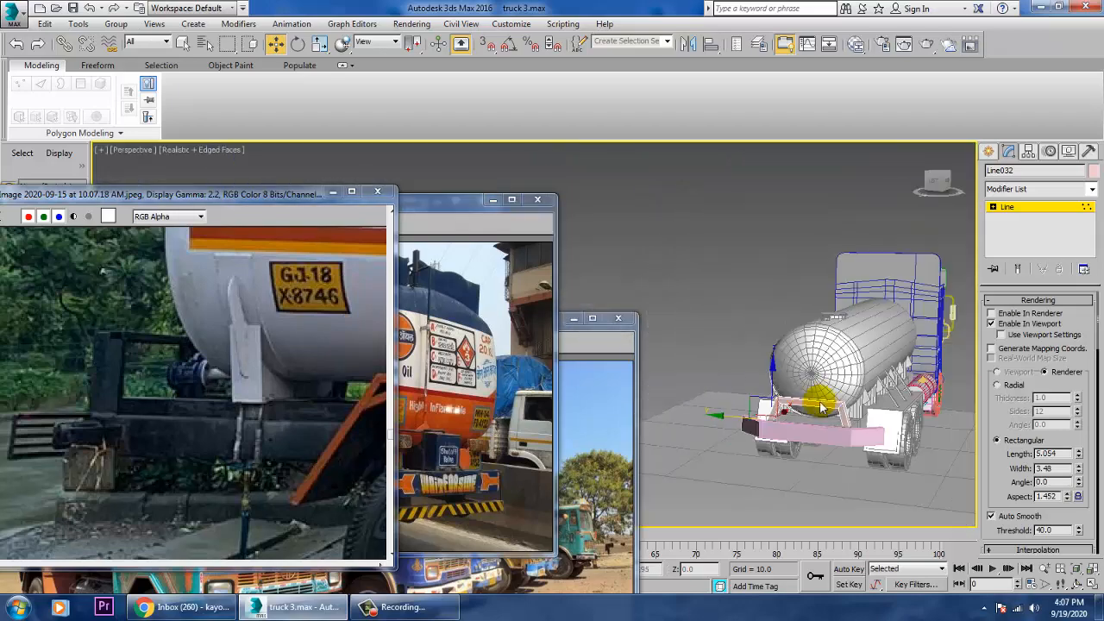
alt+middle_drag(897, 393, 843, 394)
scroll(836, 387, up, 3)
scroll(837, 388, up, 6)
click(1032, 210)
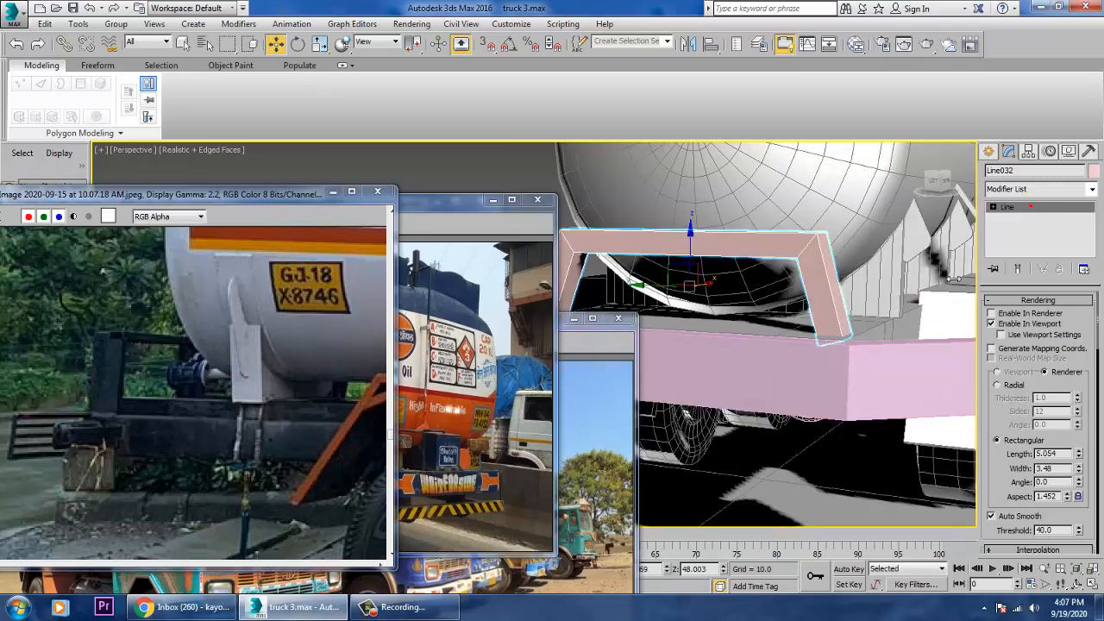
Convert the bumper line below the frame to an Editable Poly.
click(850, 390)
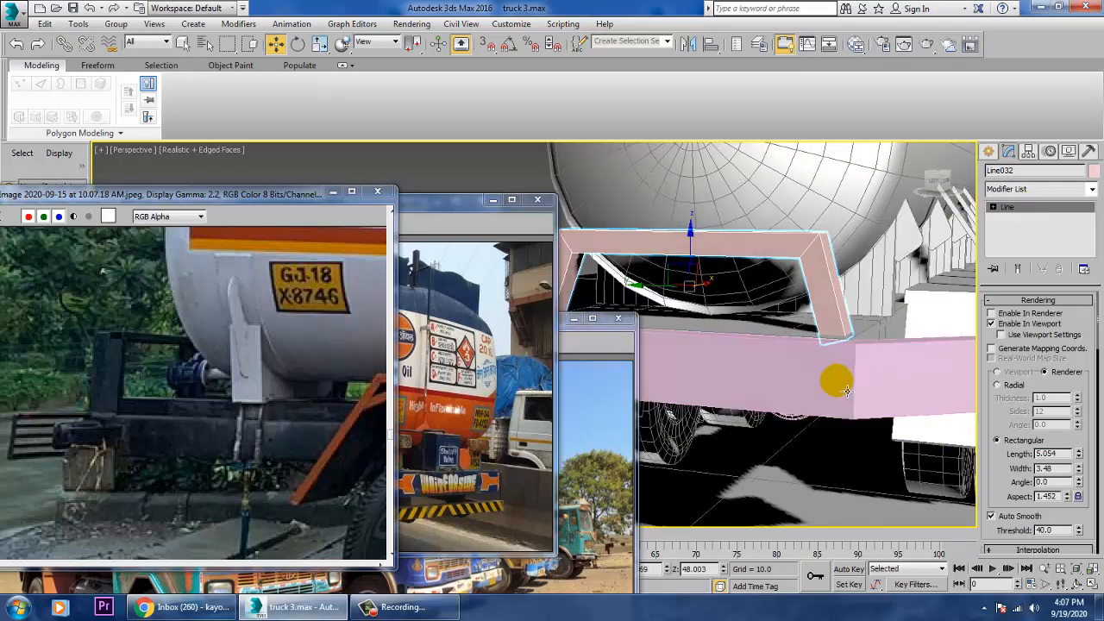
scroll(846, 395, down, 6)
scroll(815, 414, up, 5)
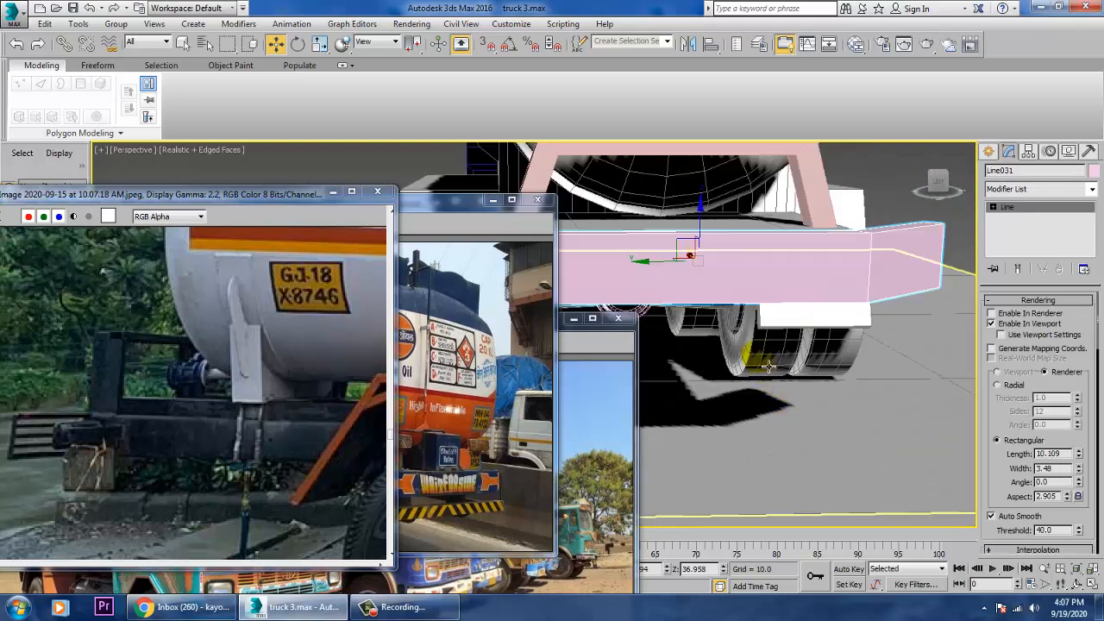
right_click(739, 280)
mouse_move(810, 429)
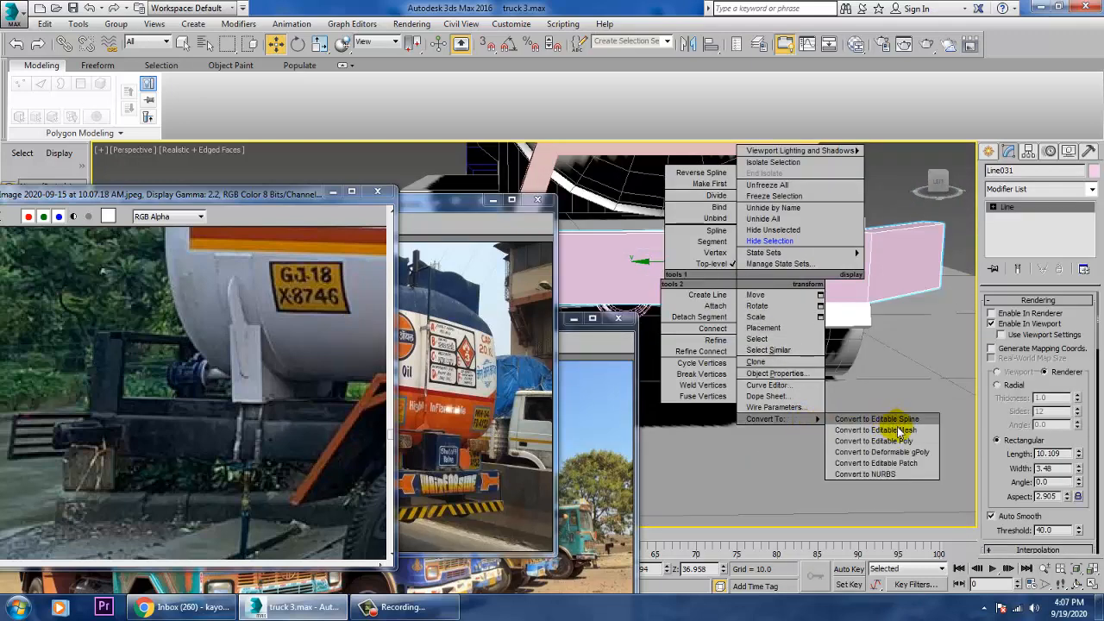
click(873, 441)
Add vertical edge loops with Swift Loop near both ends of the bumper's straight middle section.
alt+middle_drag(873, 440, 800, 369)
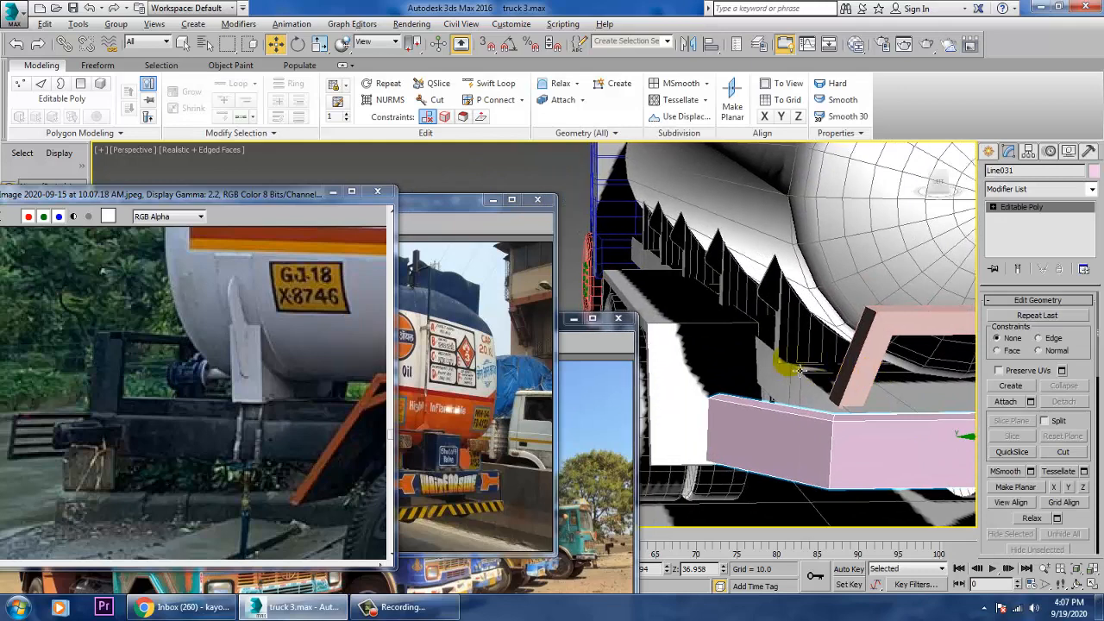
alt+middle_drag(869, 412, 810, 388)
click(733, 337)
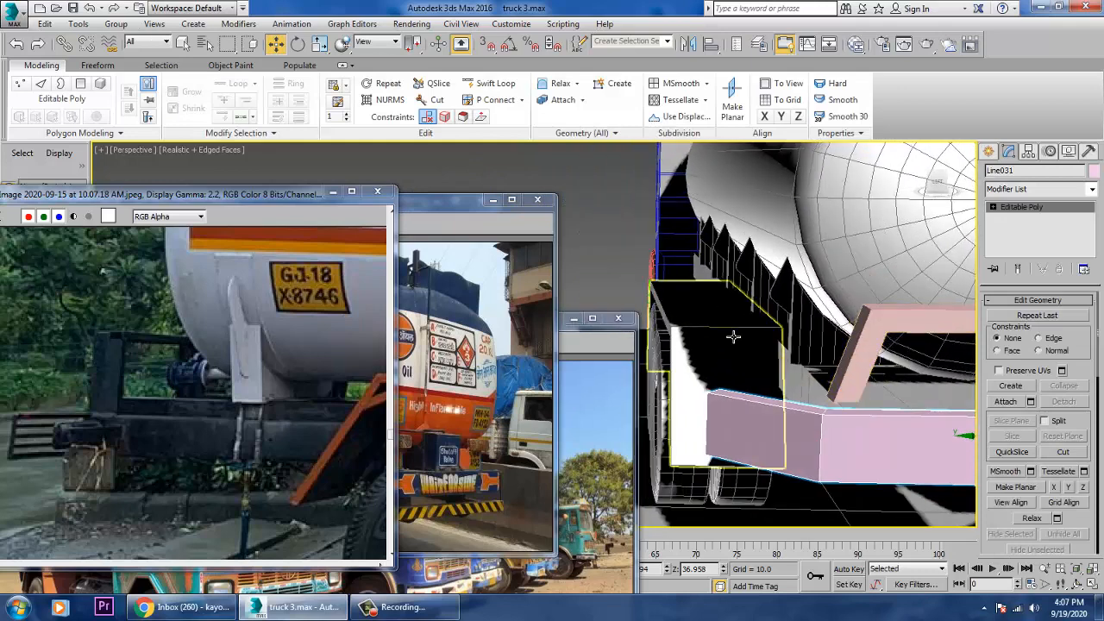
click(494, 84)
alt+middle_drag(879, 430, 851, 394)
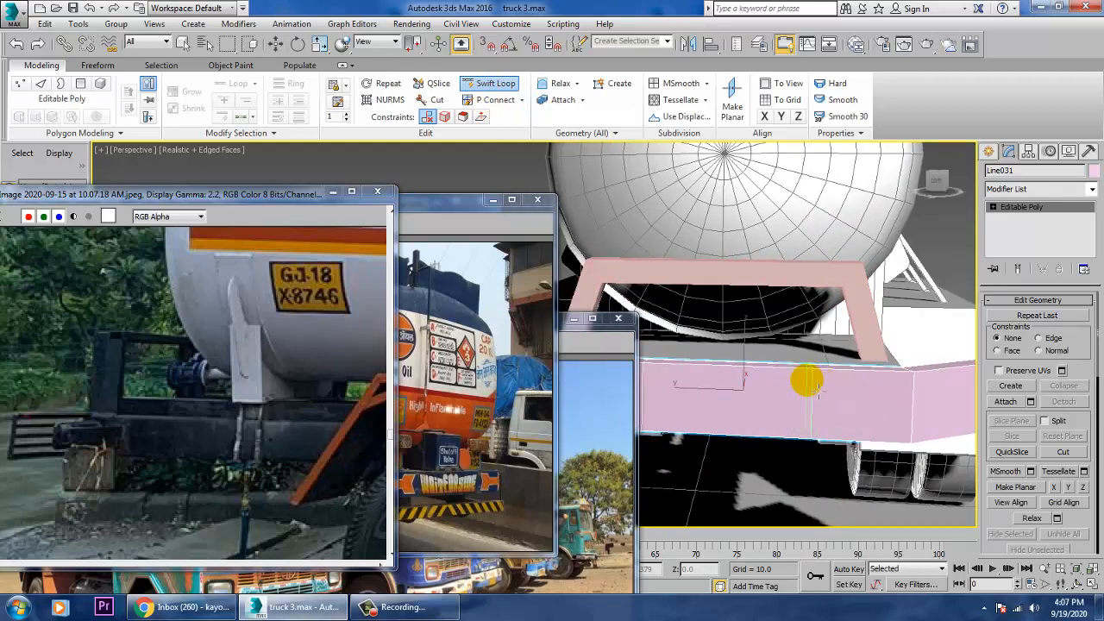
scroll(818, 391, down, 6)
mouse_move(818, 390)
alt+middle_down()
mouse_move(839, 396)
mouse_move(793, 388)
mouse_move(828, 402)
mouse_move(817, 405)
alt+middle_up()
scroll(812, 391, up, 5)
scroll(802, 397, up, 4)
scroll(804, 403, down, 8)
key(w)
Inset the two outer polygons of the bumper's straight rear face by 1.0.
scroll(817, 404, up, 6)
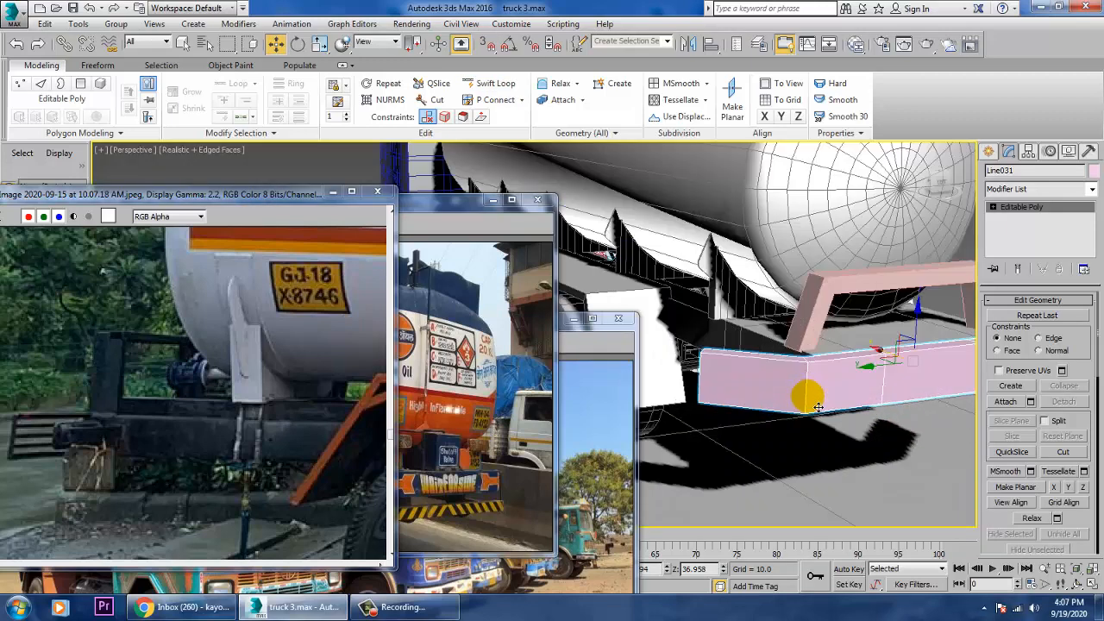
click(815, 412)
click(836, 381)
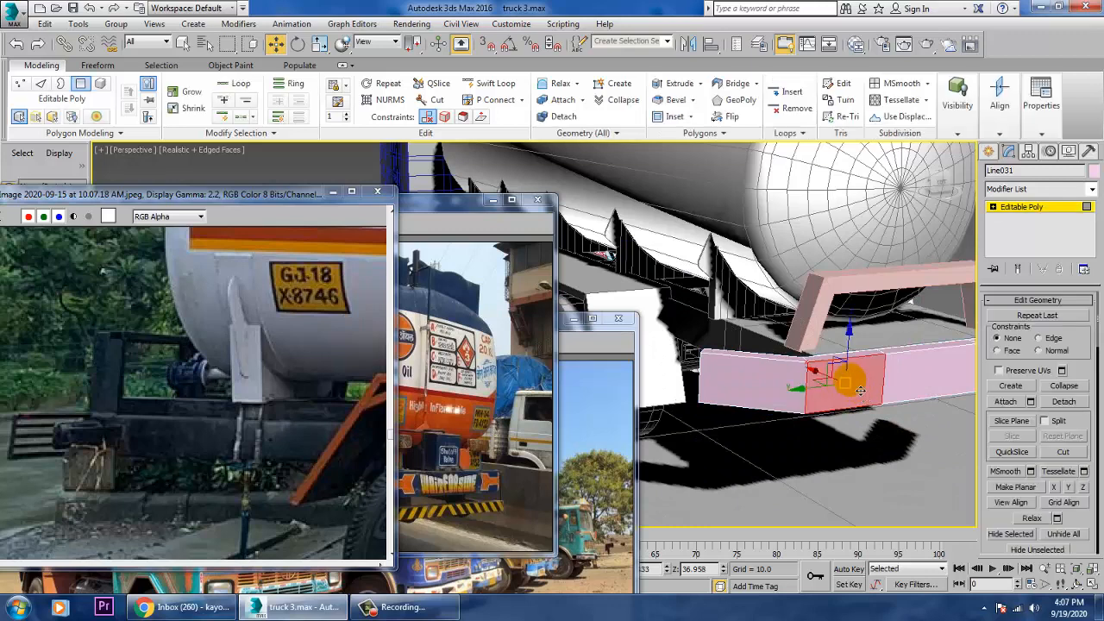
alt+middle_drag(837, 381, 810, 384)
click(785, 413)
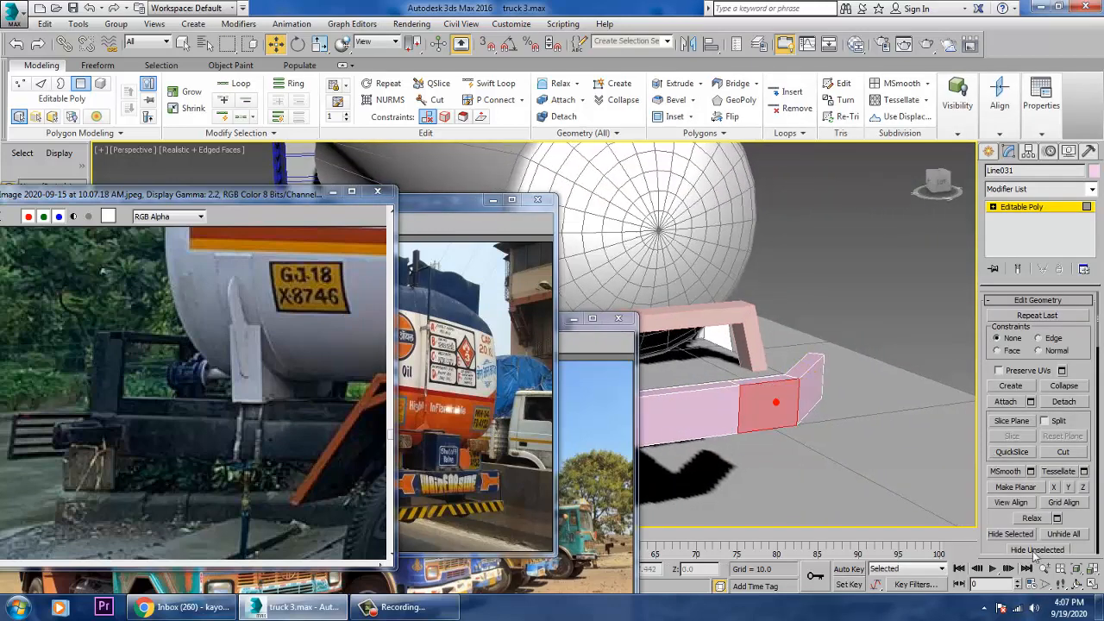
drag(1010, 524, 1017, 269)
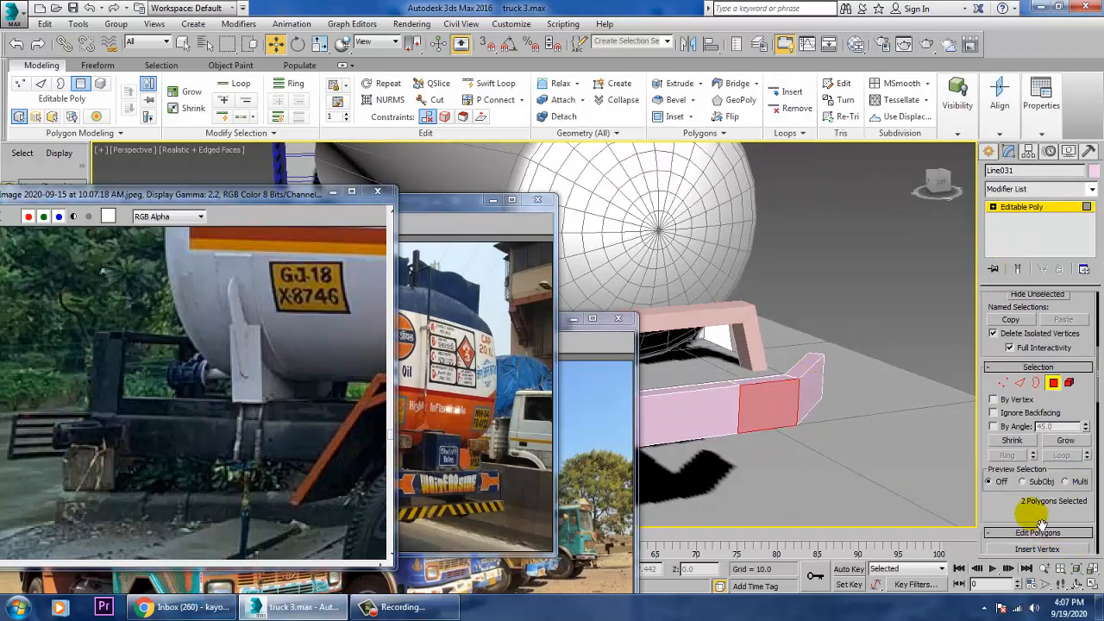
drag(1033, 519, 1028, 375)
click(1084, 431)
click(1084, 431)
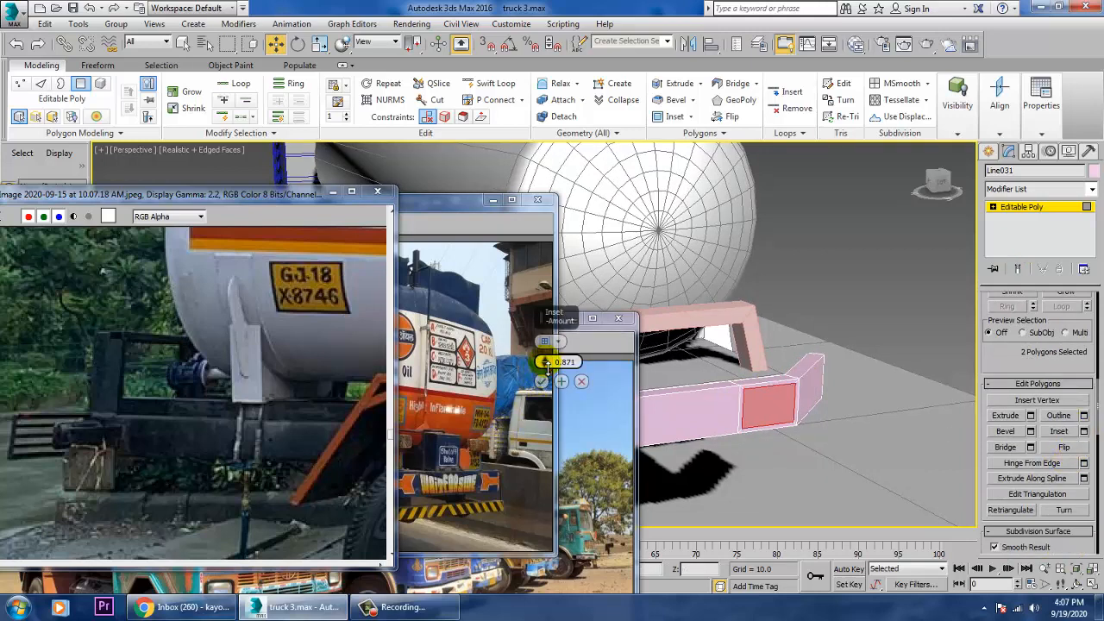
drag(545, 364, 545, 364)
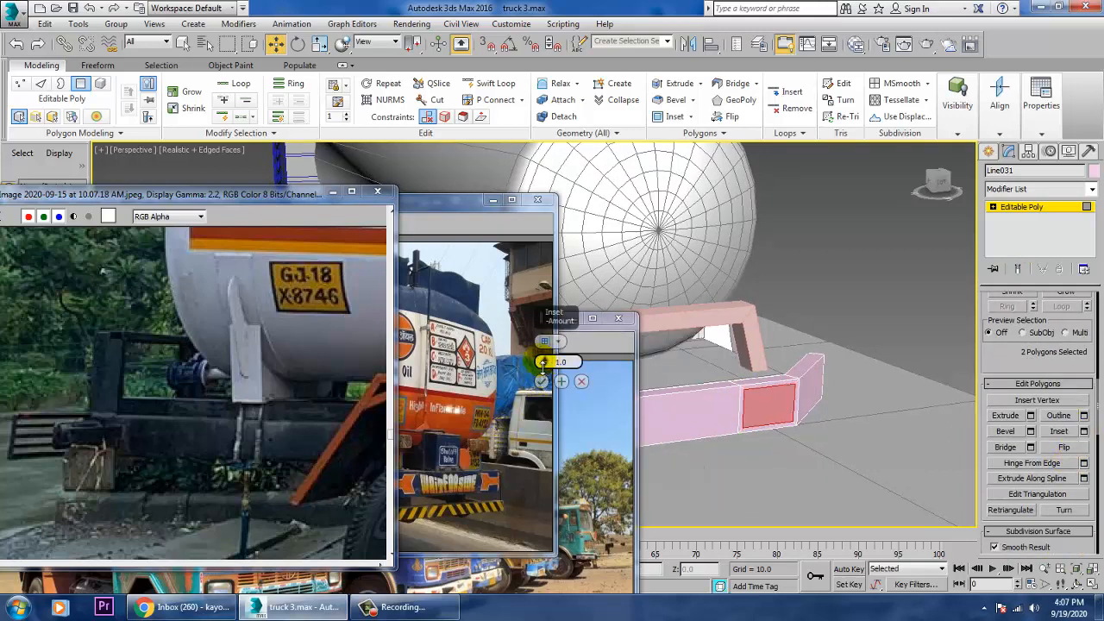
click(542, 382)
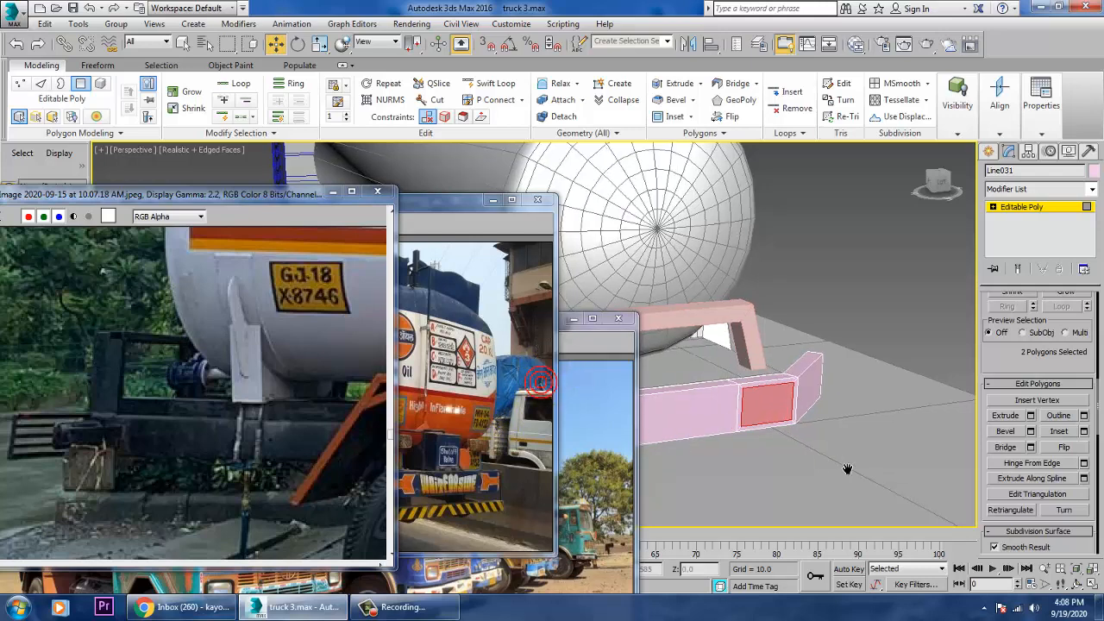
Bevel the two inset polygons on the bumper's rear face with a height of 1.457 and an outline of -1.0.
alt+middle_drag(542, 386, 759, 353)
scroll(845, 394, up, 5)
scroll(811, 399, down, 5)
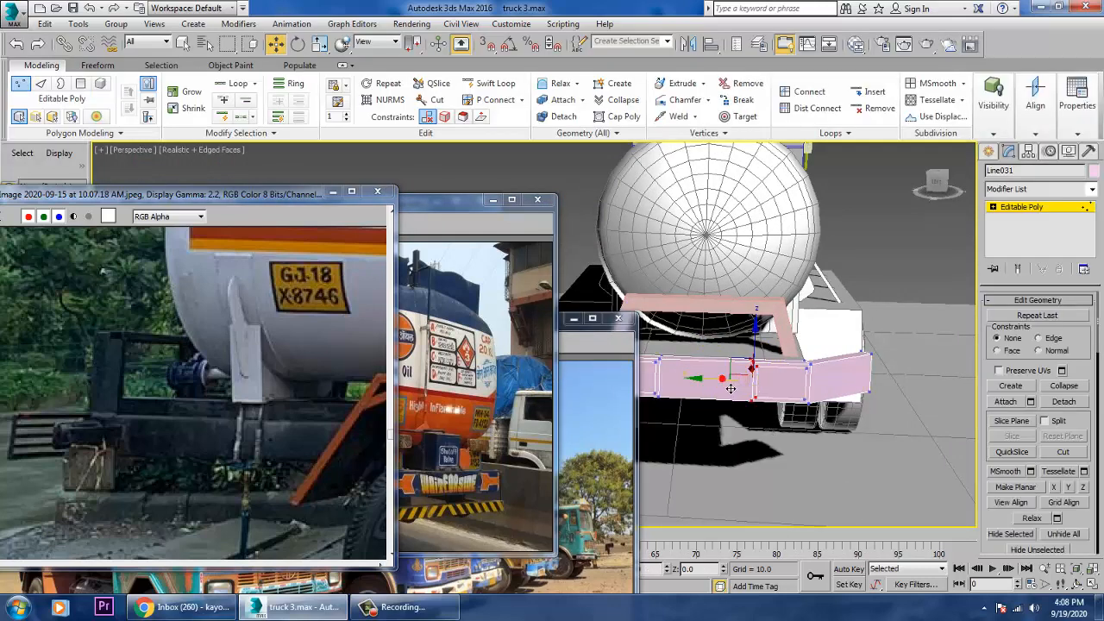
alt+middle_drag(728, 388, 798, 413)
key(4)
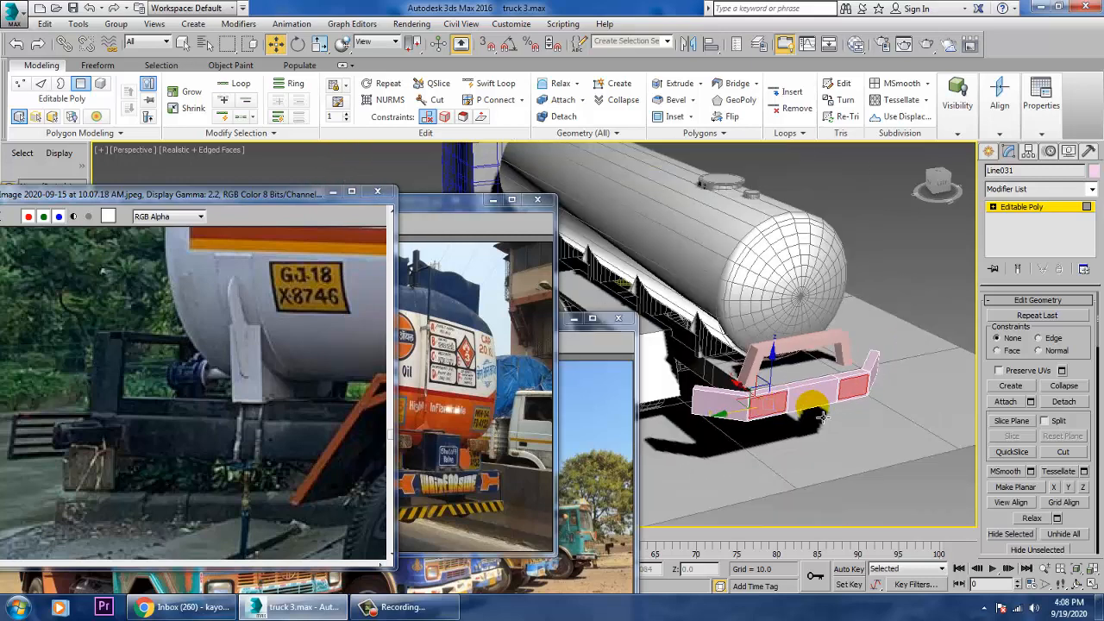
scroll(822, 417, up, 3)
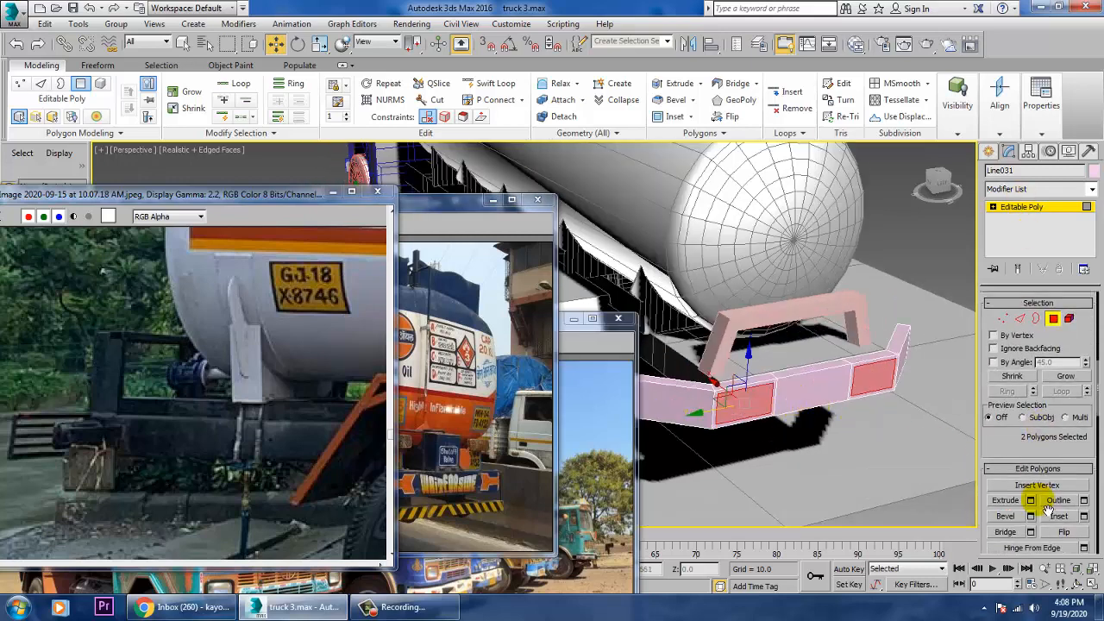
click(1031, 516)
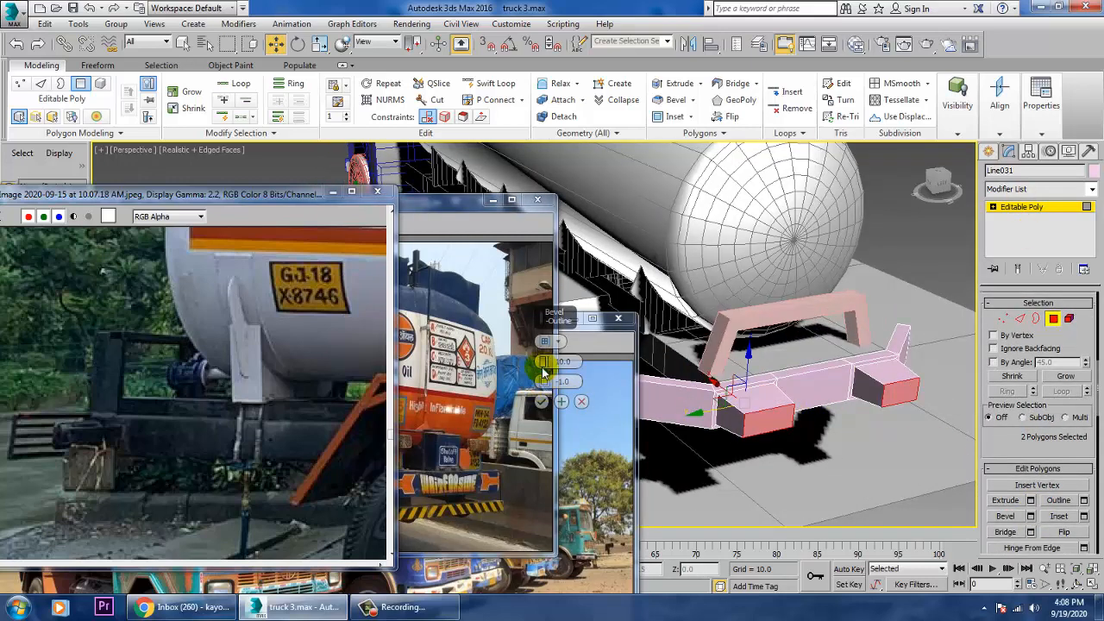
drag(543, 361, 574, 413)
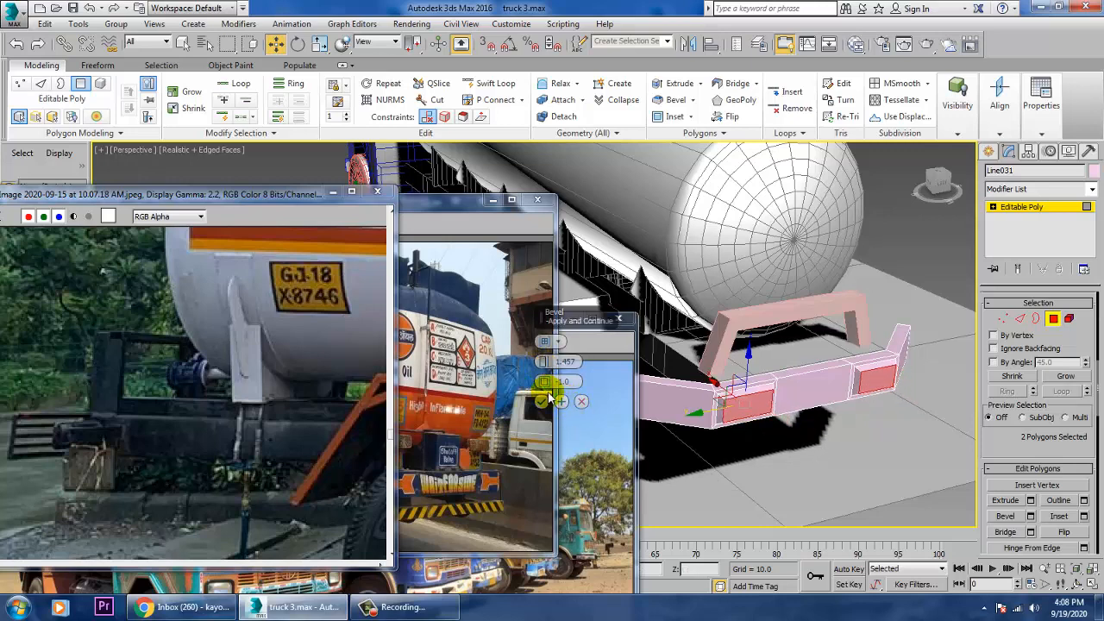
click(543, 403)
Chamfer the eight border edges of the two raised bumper panels by 1.129 with multiple connect edge segments, and deselect the bumper.
alt+middle_drag(776, 407, 862, 414)
scroll(863, 414, up, 8)
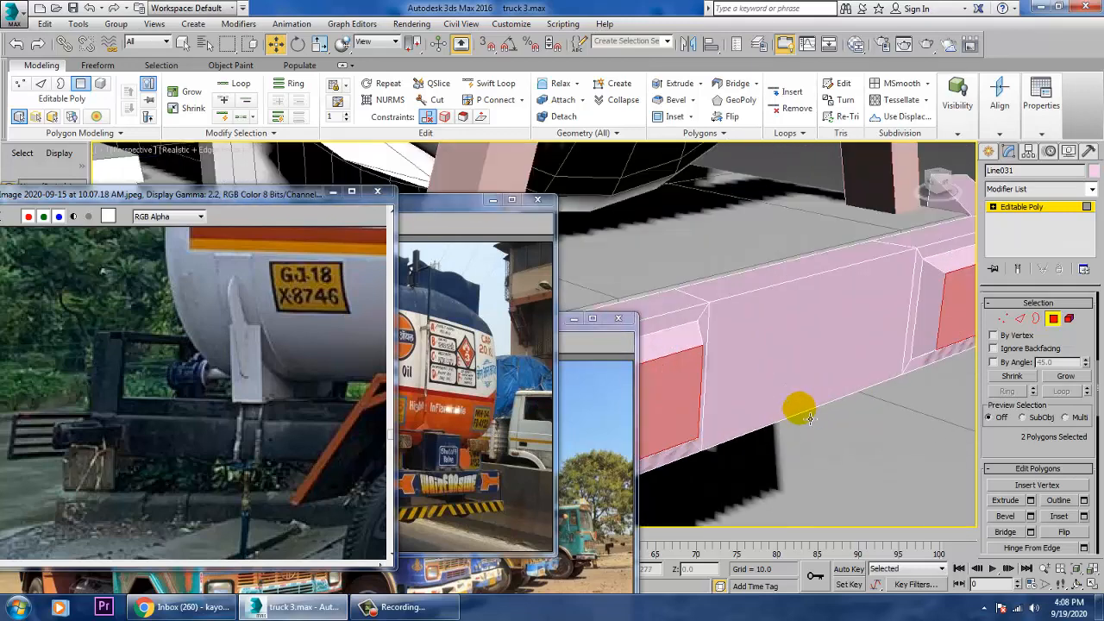
key(2)
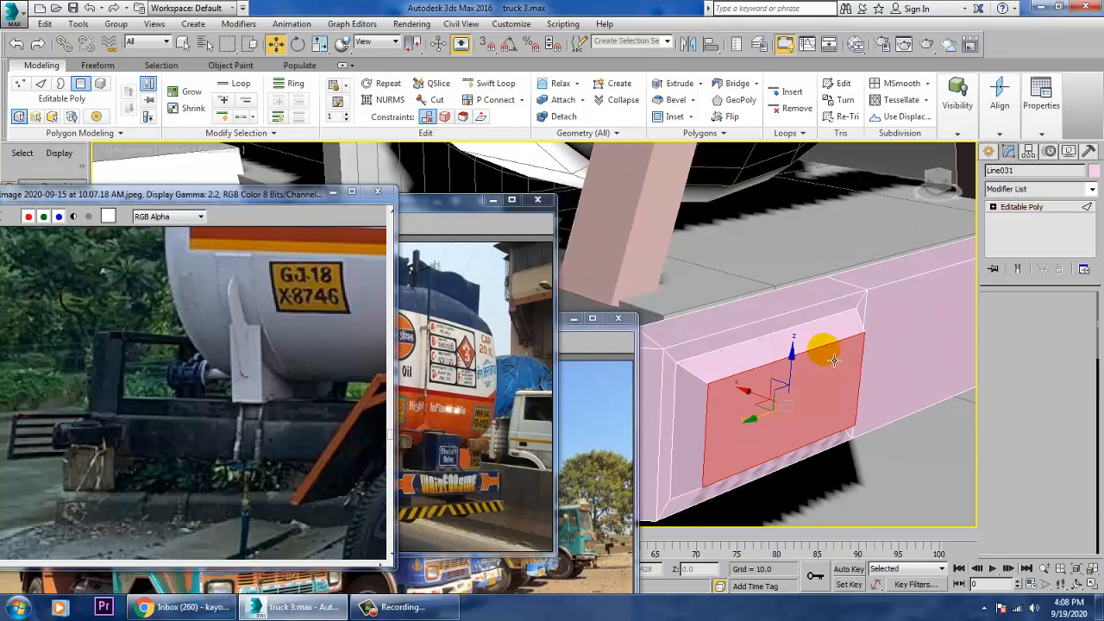
click(795, 358)
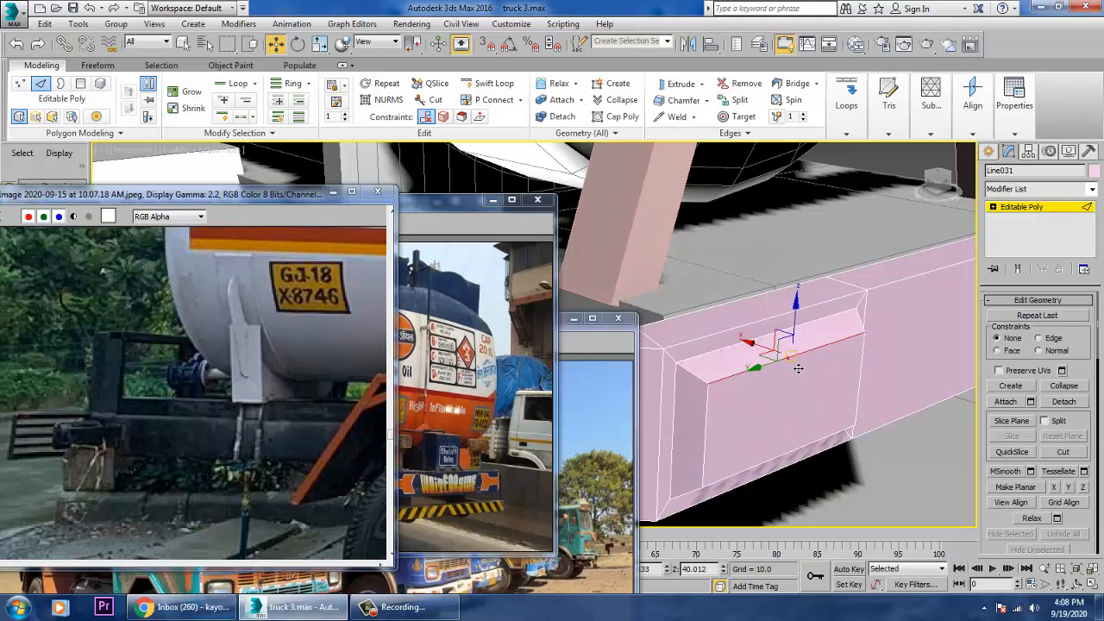
ctrl+click(715, 431)
ctrl+click(759, 466)
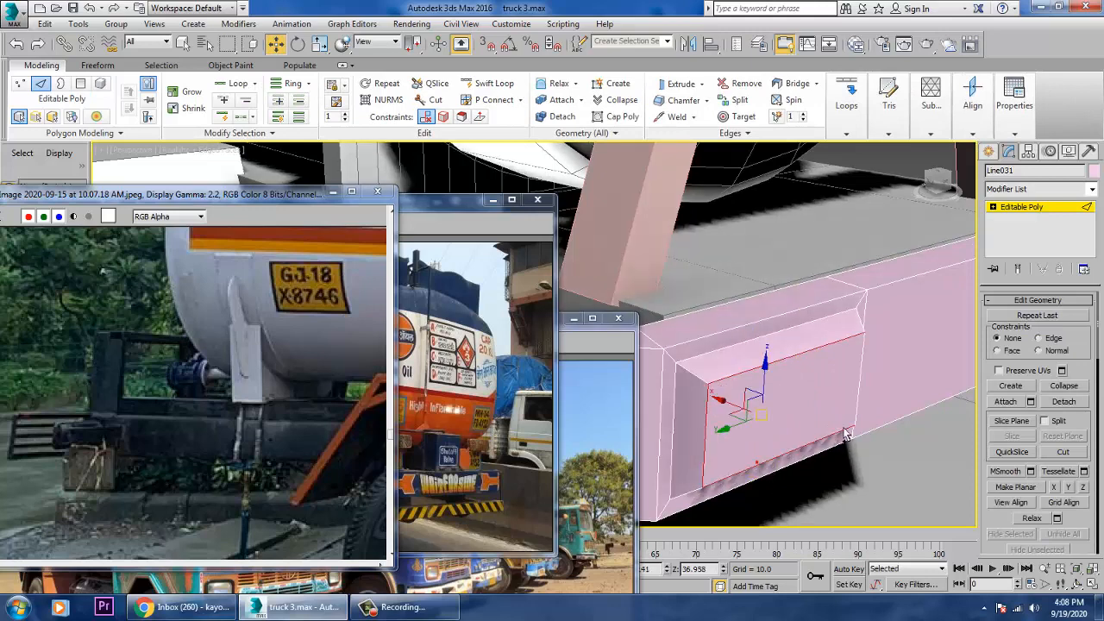
ctrl+click(859, 395)
ctrl+click(867, 392)
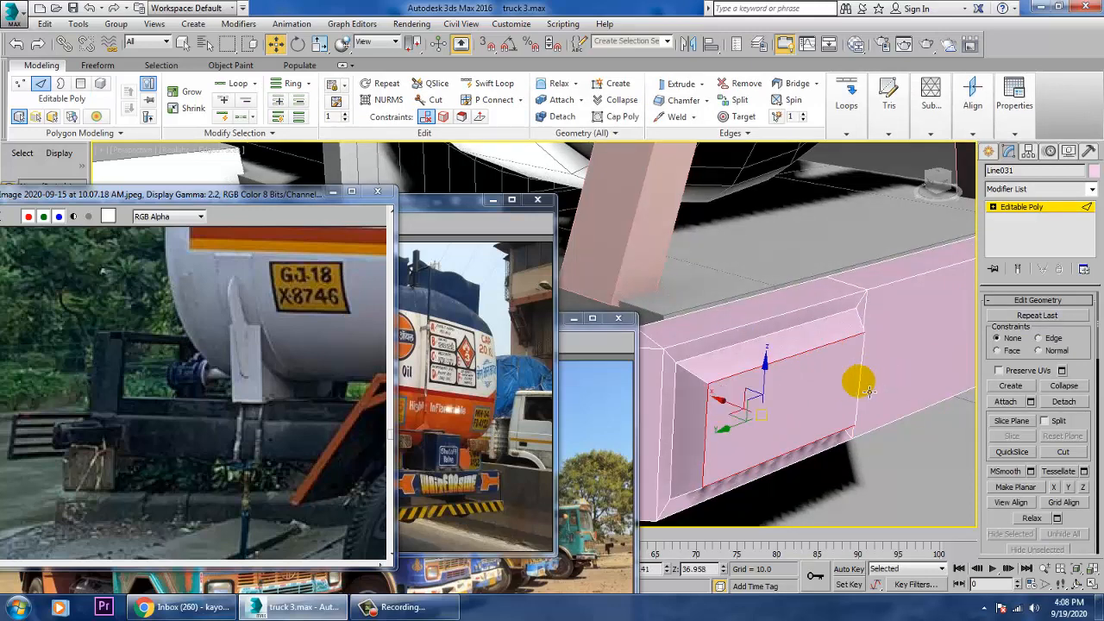
alt+middle_drag(876, 390, 701, 425)
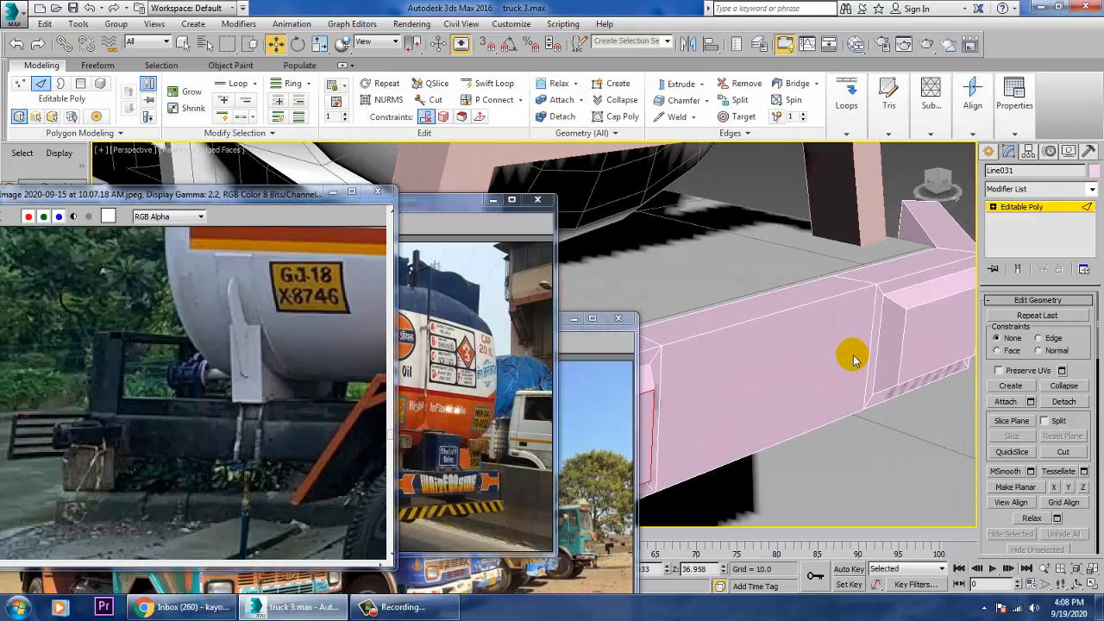
click(936, 309)
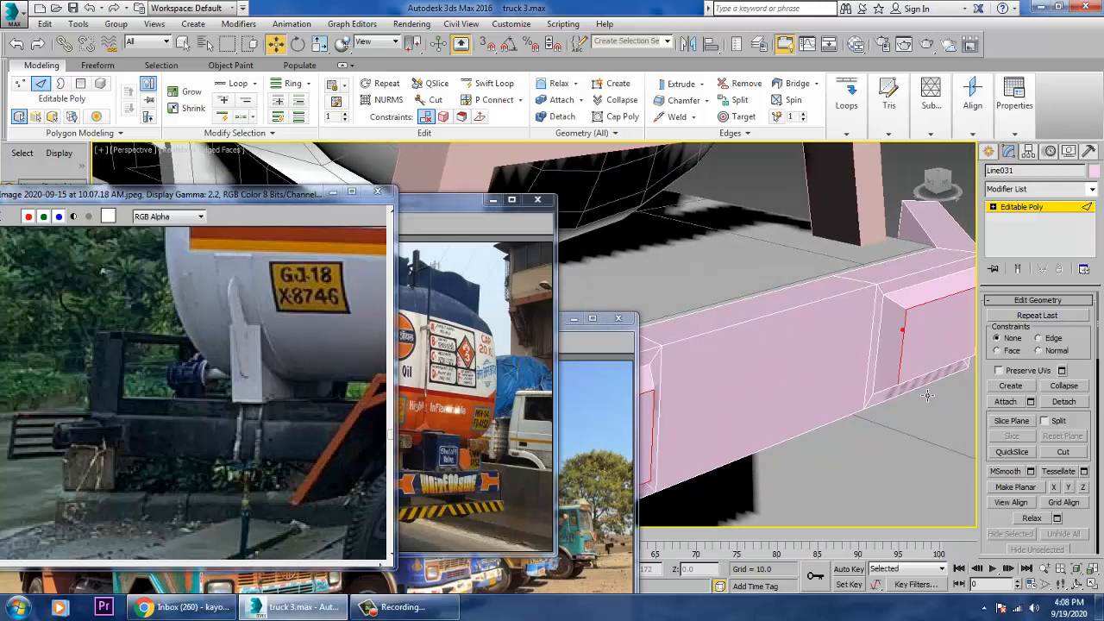
middle_drag(874, 382, 845, 357)
click(905, 333)
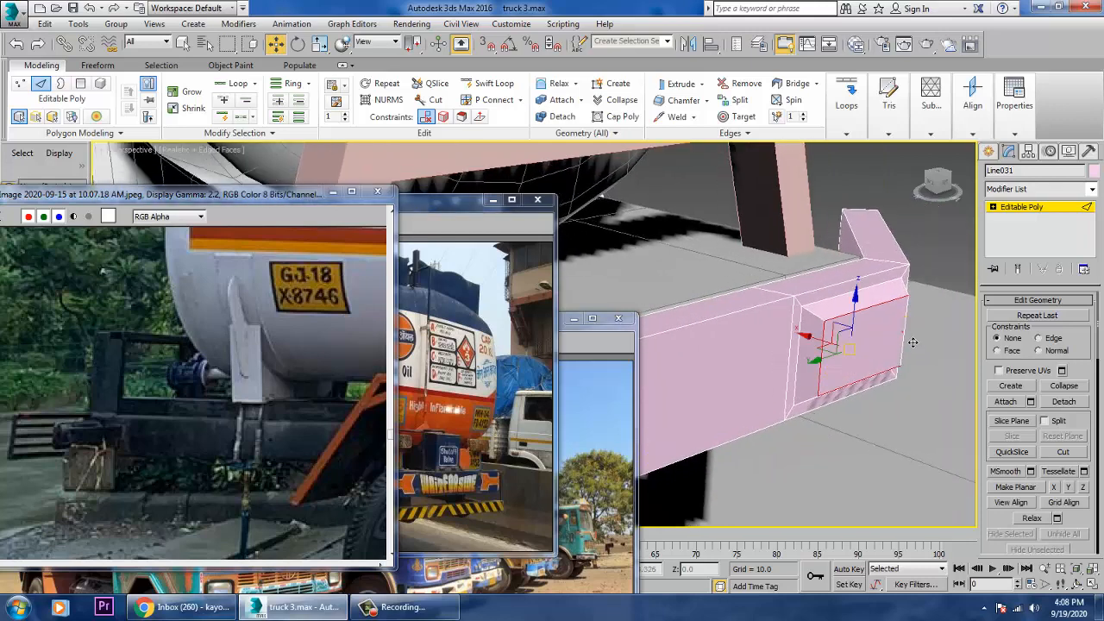
click(901, 332)
scroll(998, 527, up, 5)
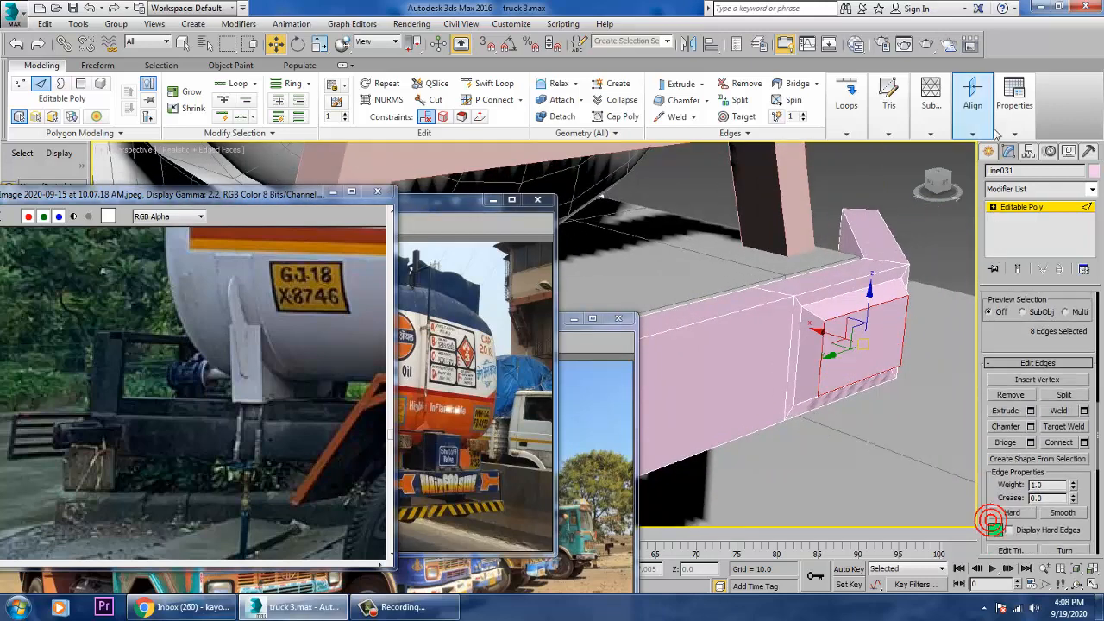
click(1031, 426)
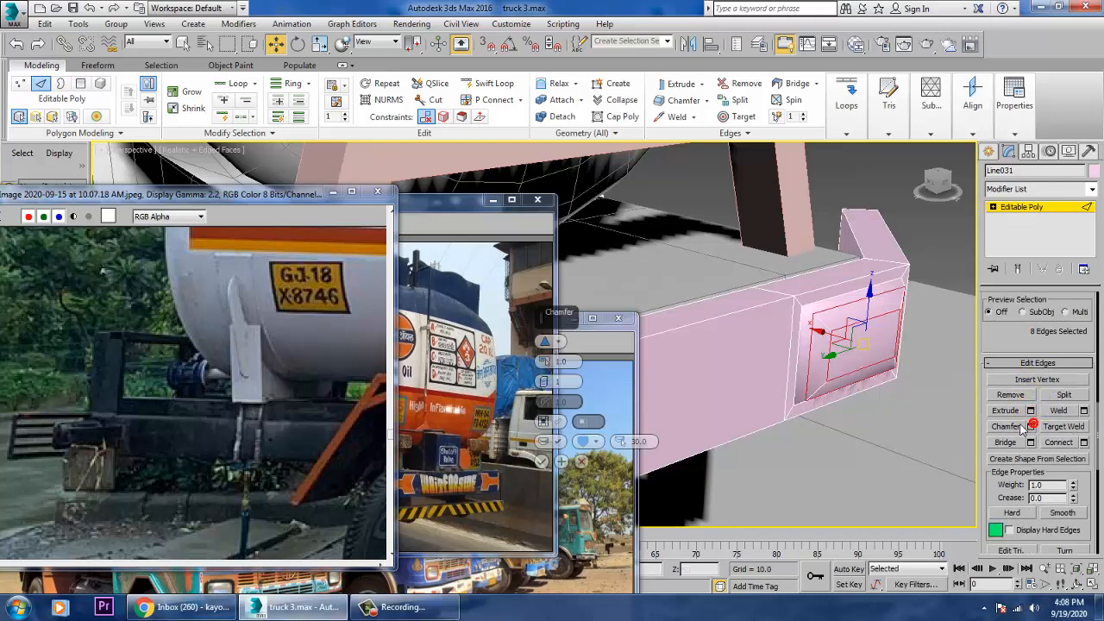
mouse_move(545, 391)
mouse_down()
mouse_move(548, 364)
mouse_move(549, 381)
mouse_move(557, 373)
mouse_up()
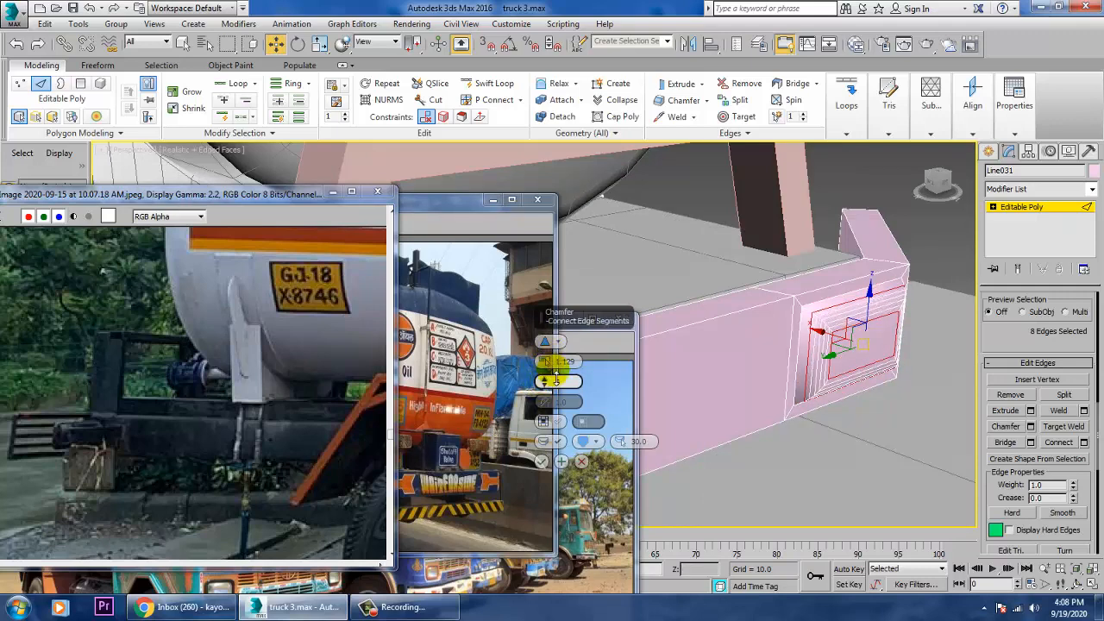
click(541, 462)
alt+middle_drag(707, 414, 775, 356)
click(914, 286)
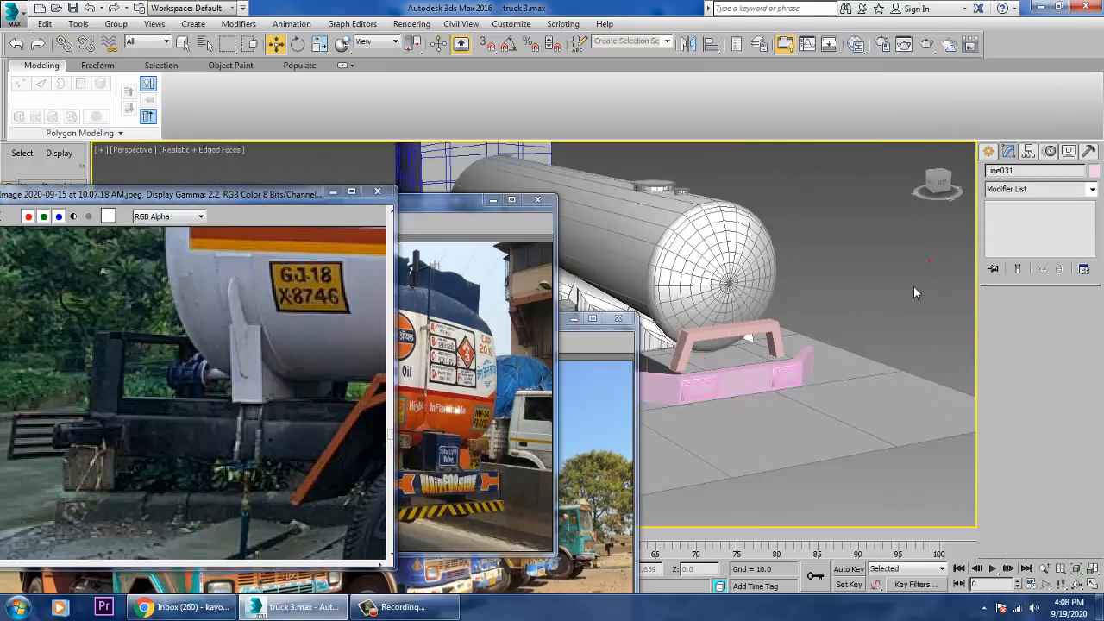
Examine the tanker's rear end, frame and bumper from several angles and compare them with the reference photos.
alt+middle_drag(914, 286, 826, 357)
key(F4)
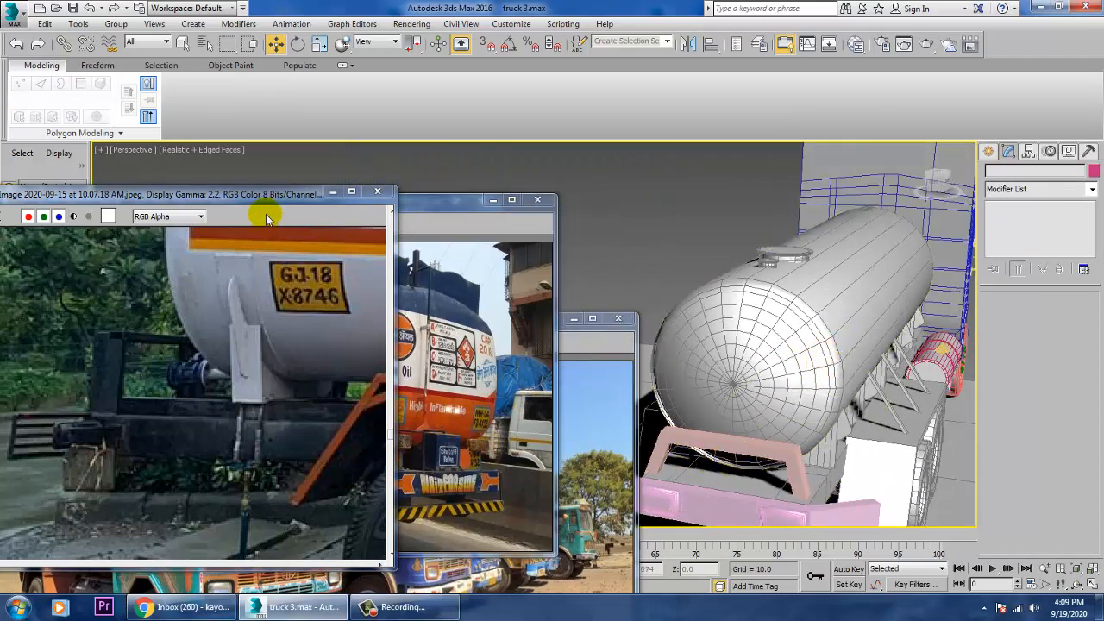
drag(278, 202, 190, 198)
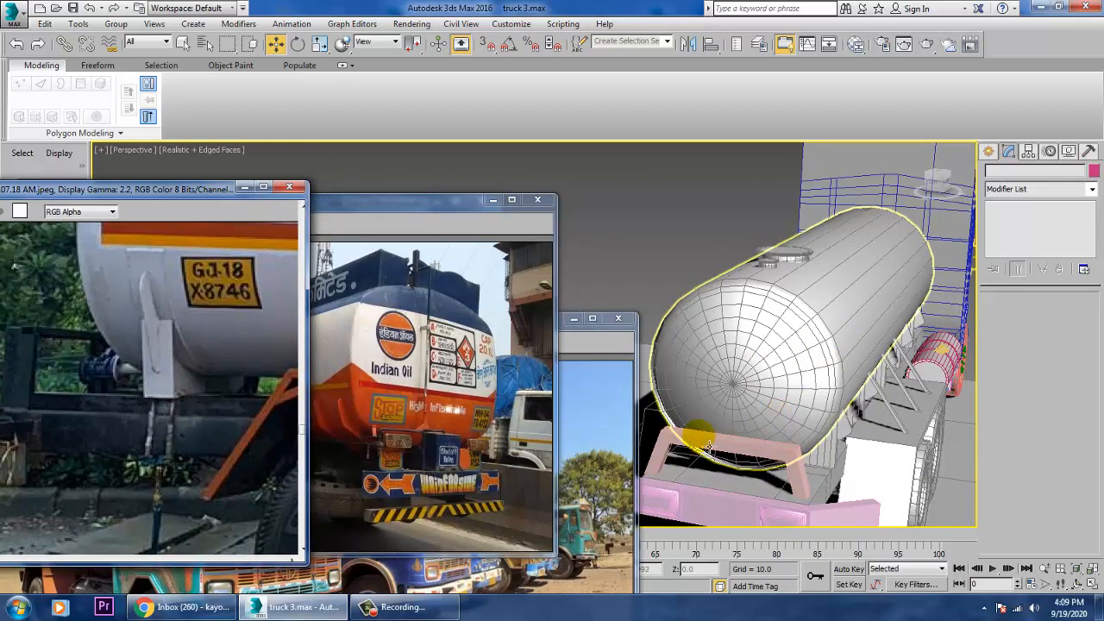
alt+middle_drag(699, 436, 862, 446)
click(861, 445)
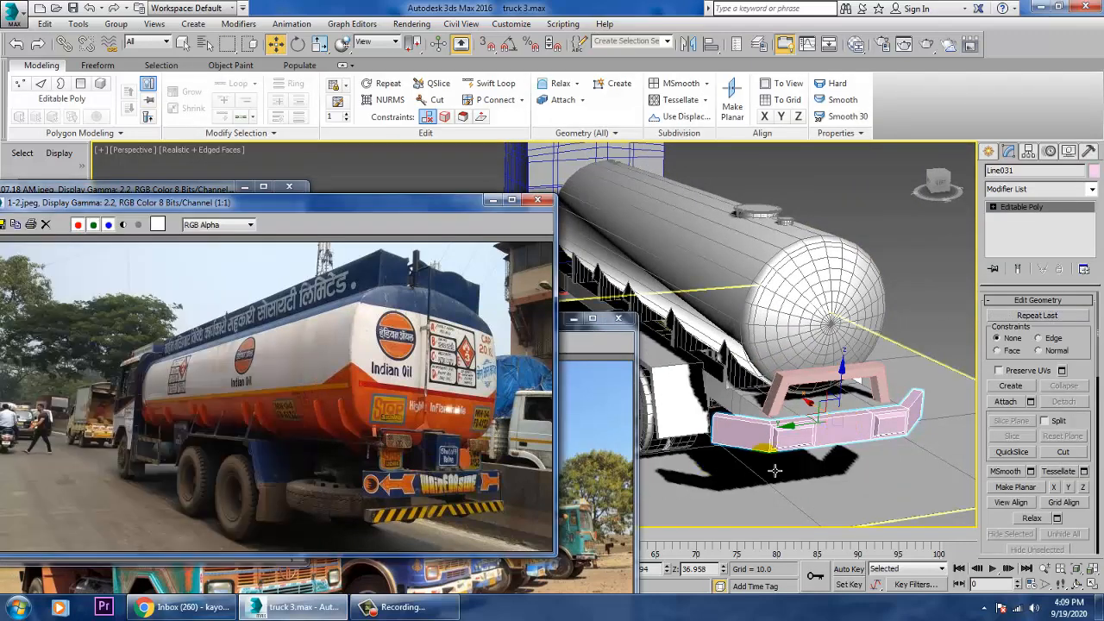
scroll(822, 453, up, 2)
scroll(326, 485, down, 2)
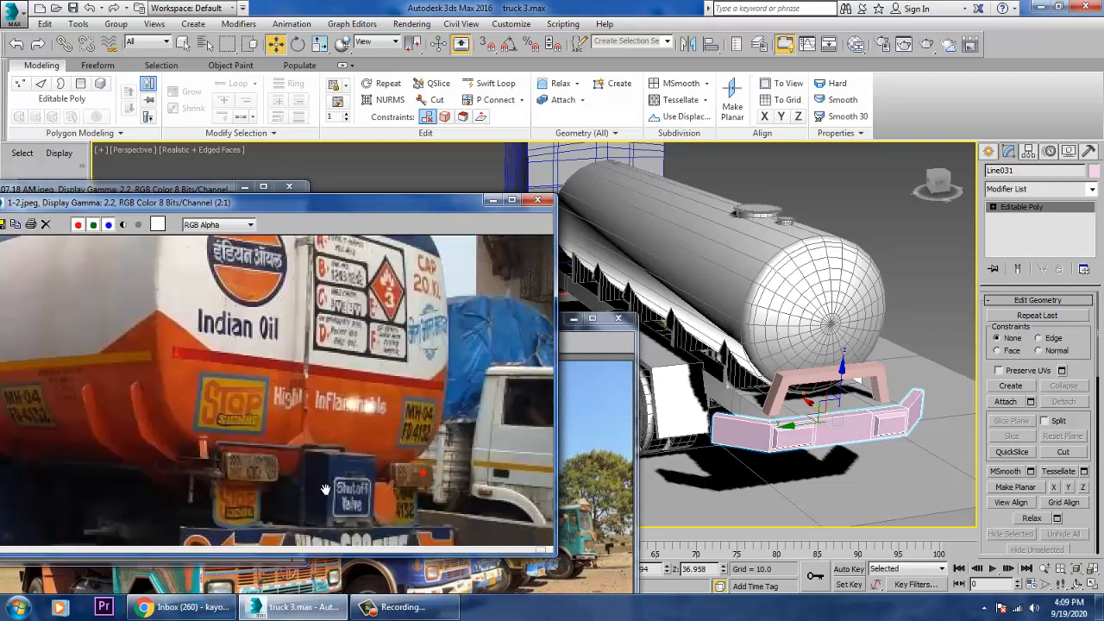
alt+middle_drag(770, 419, 741, 426)
scroll(741, 426, up, 6)
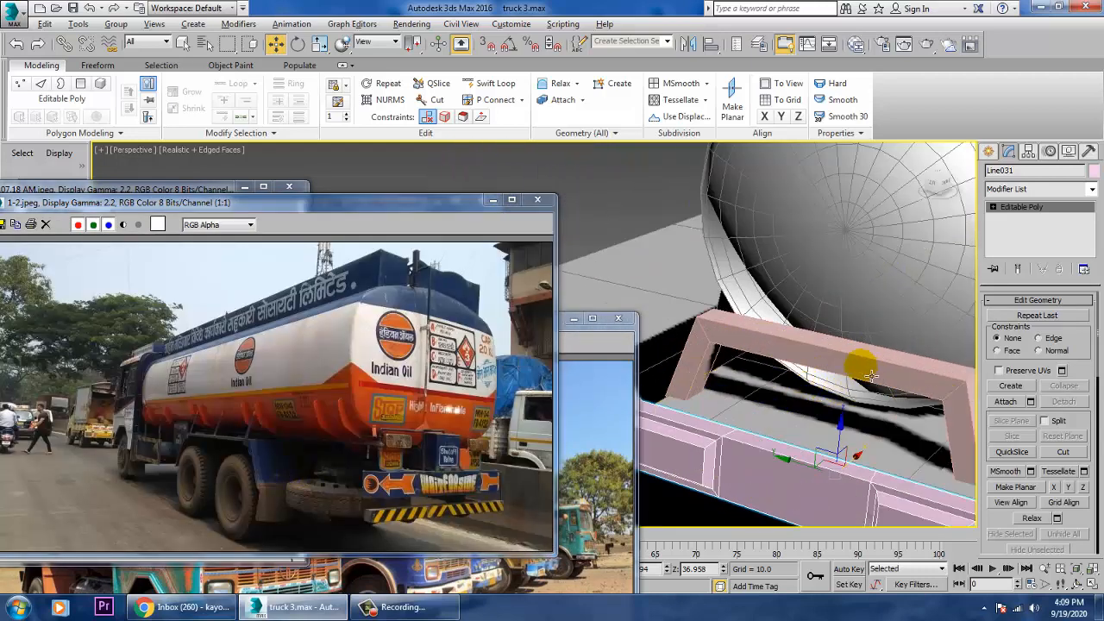
alt+middle_drag(878, 370, 178, 388)
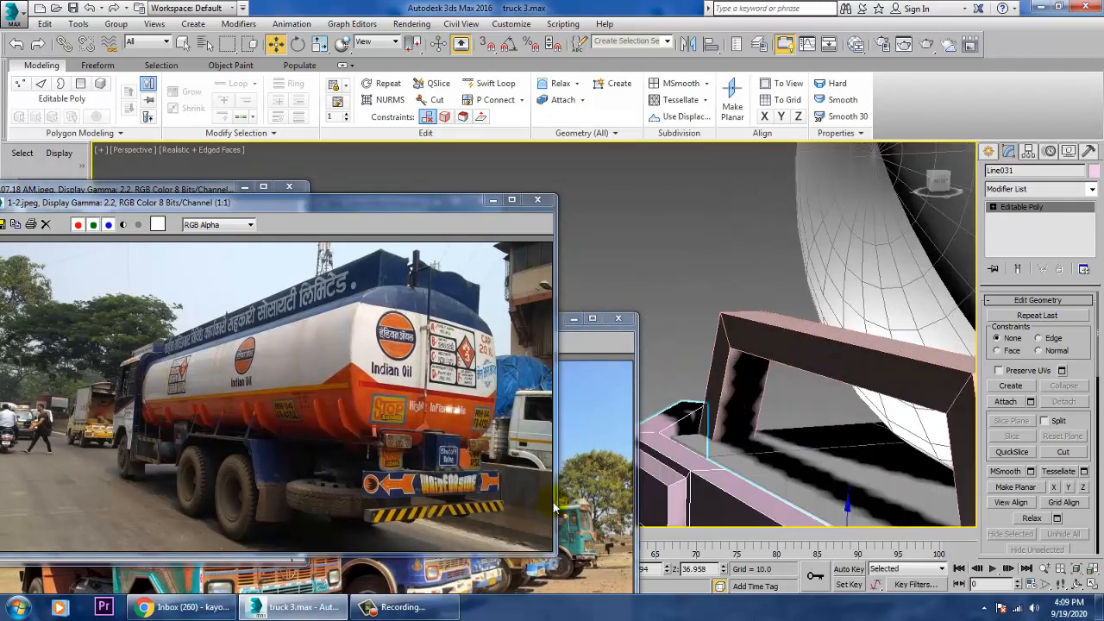
click(576, 461)
click(290, 275)
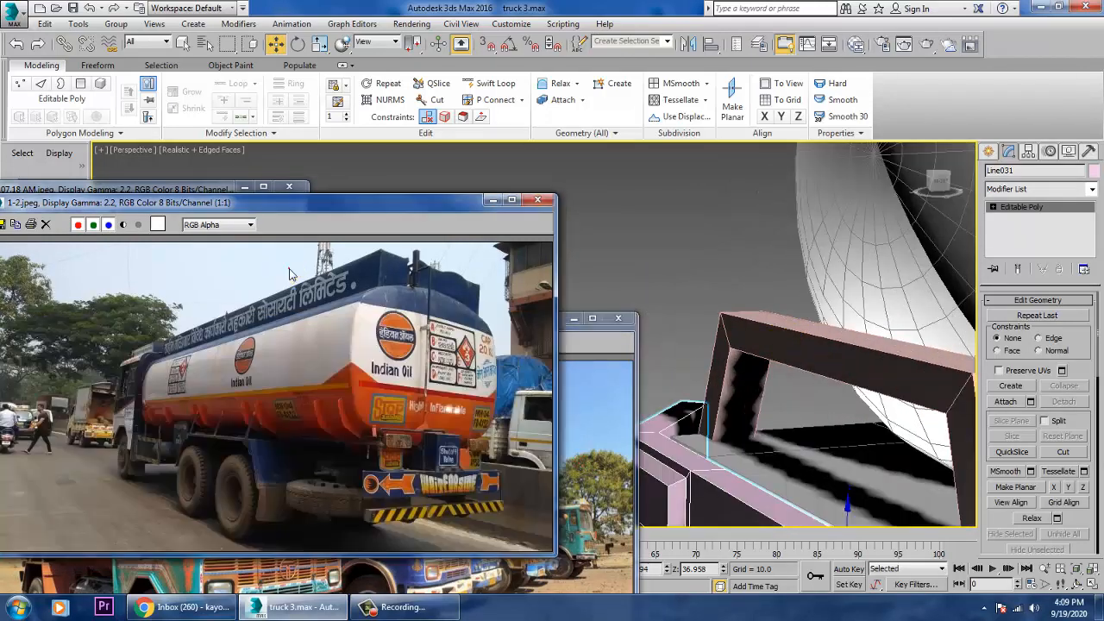
click(191, 188)
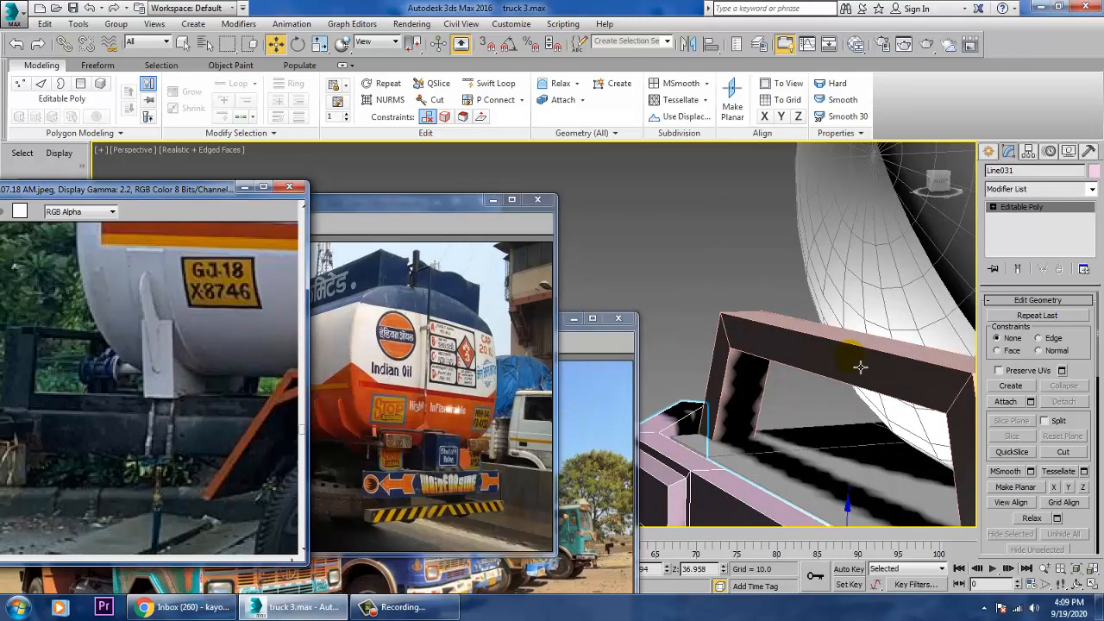
Rearrange the reference photo windows to uncover the viewports, and show the Left view at full size with the spline shape tools ready.
click(989, 151)
key(alt+w)
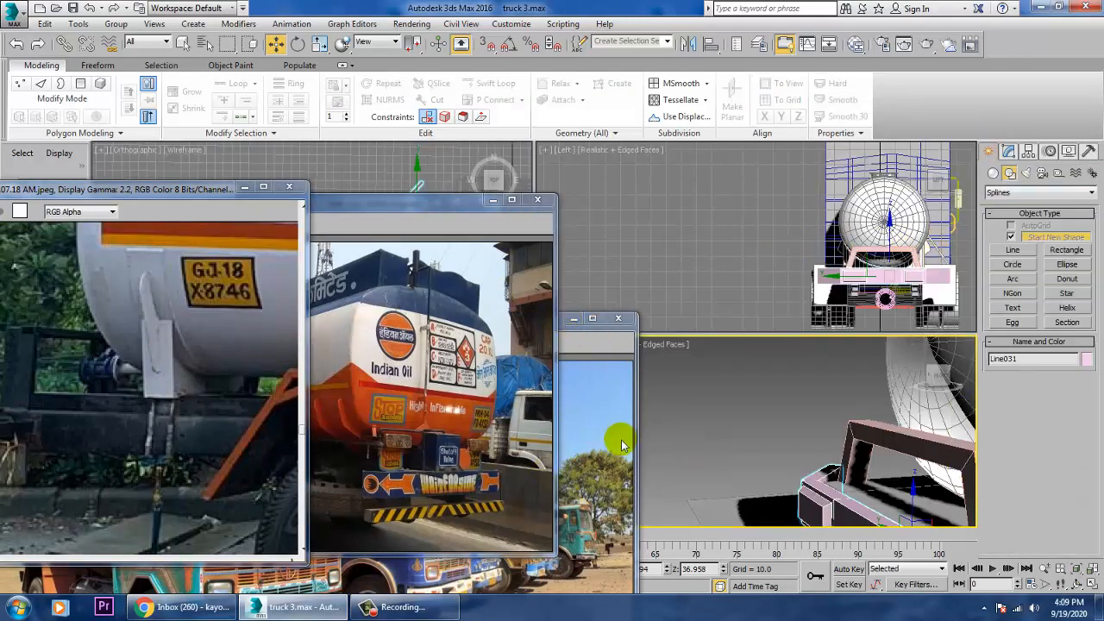
drag(401, 207, 409, 447)
drag(522, 320, 411, 456)
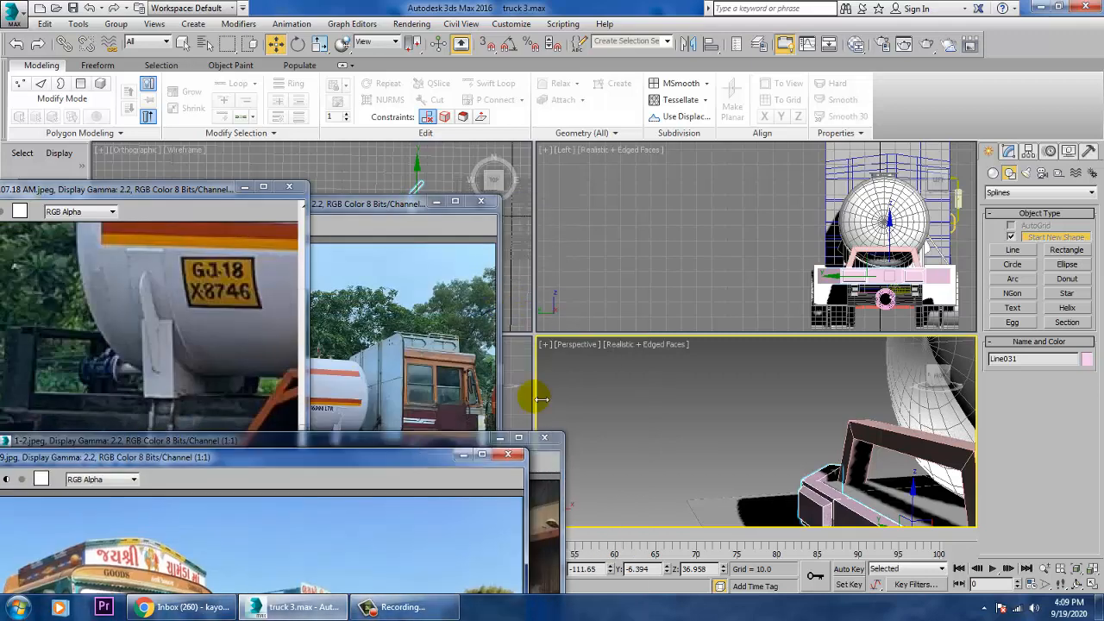
click(532, 396)
key(alt+w)
scroll(672, 423, down, 2)
middle_drag(735, 397, 820, 363)
scroll(727, 353, down, 3)
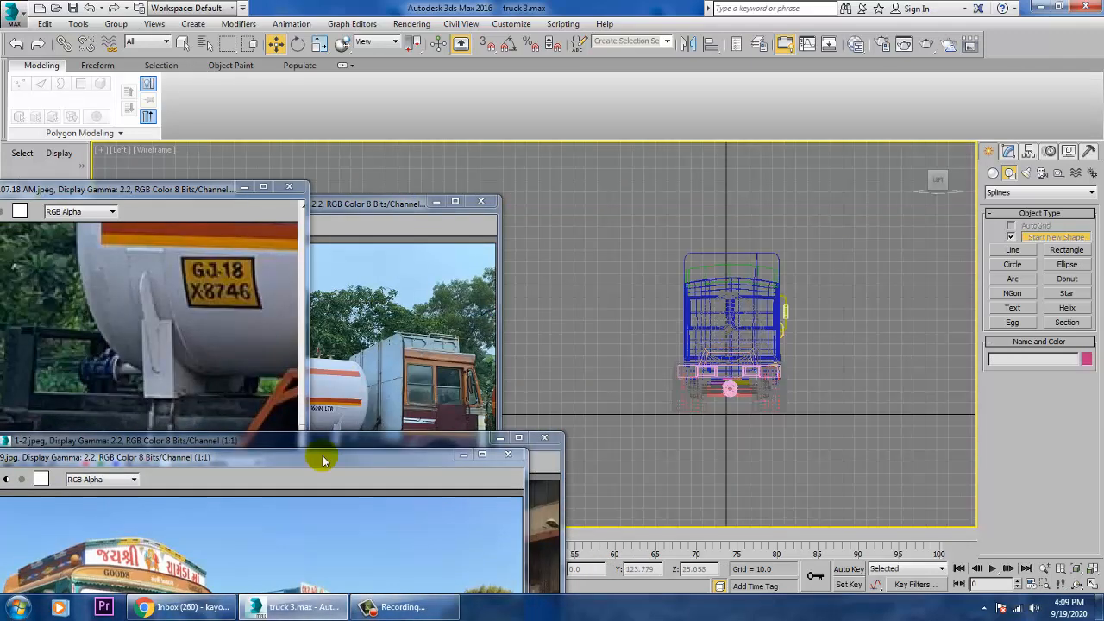
drag(318, 454, 337, 342)
click(169, 303)
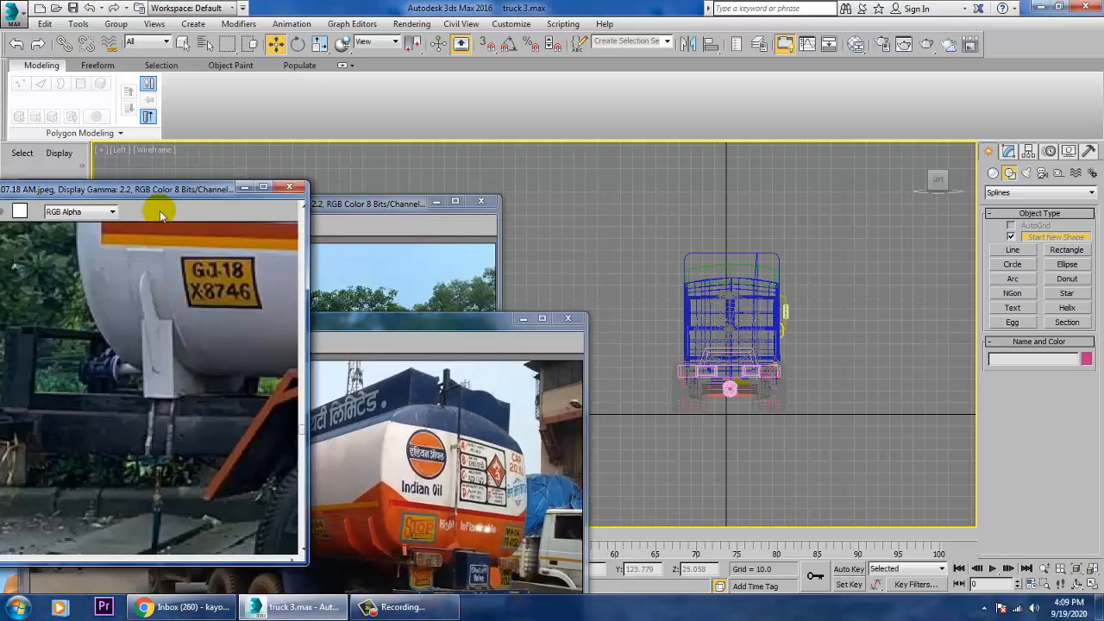
Change the Left viewport to a Front view of the truck and maximize it on the tank's rear end.
key(alt+w)
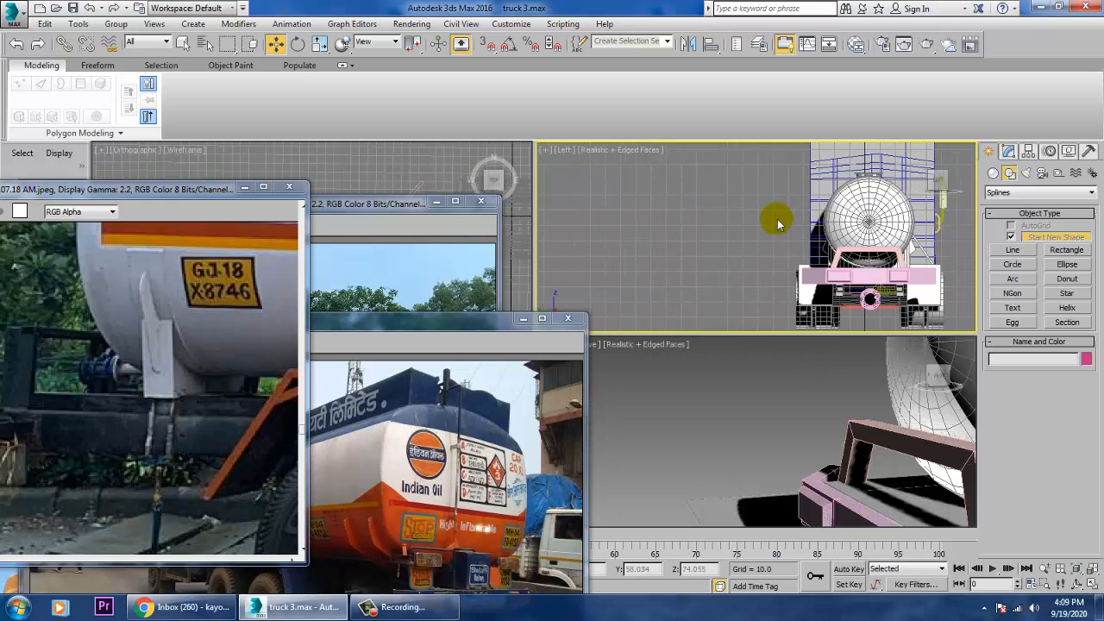
key(f)
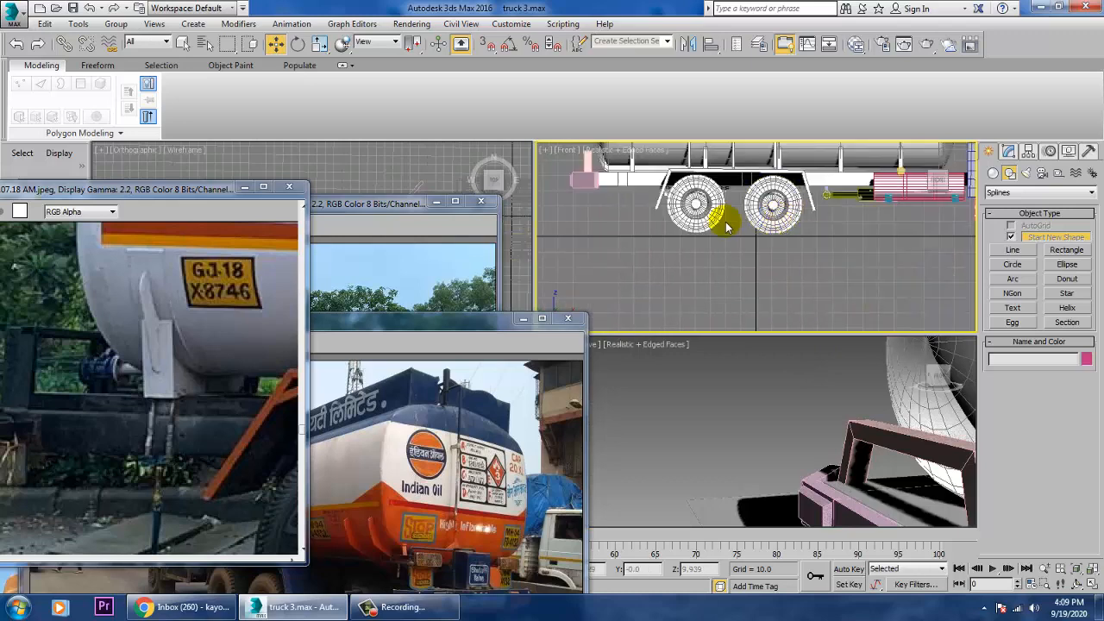
middle_drag(722, 220, 886, 316)
alt+middle_drag(804, 252, 800, 253)
key(alt+w)
scroll(803, 254, up, 5)
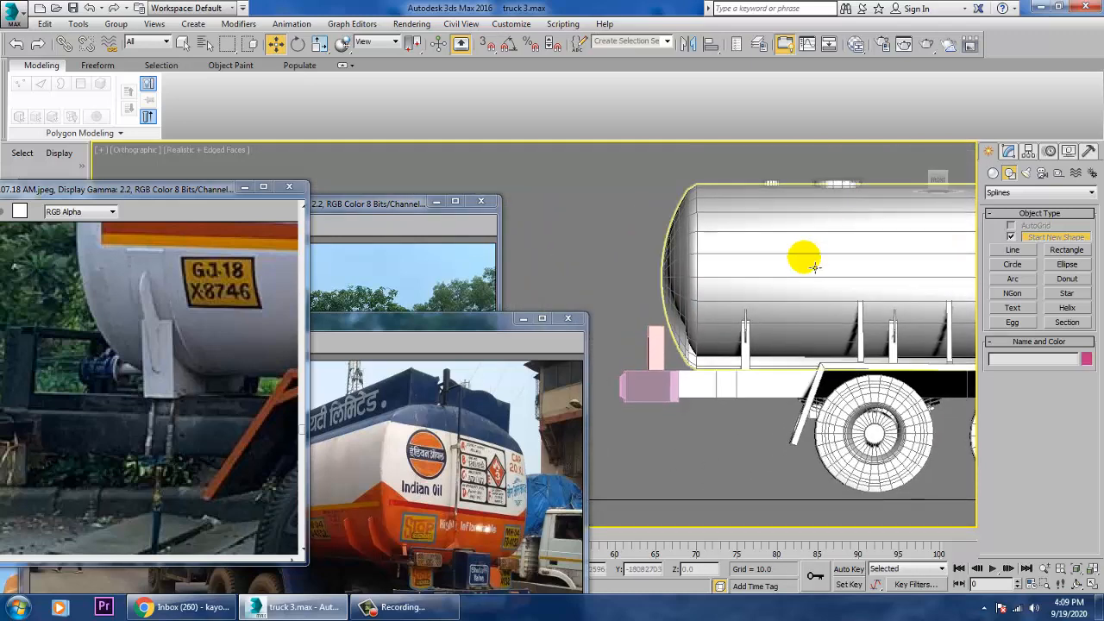
Start a line spline near the rear frame, cancel it, and reset the orthographic viewport to the Front view.
click(1014, 250)
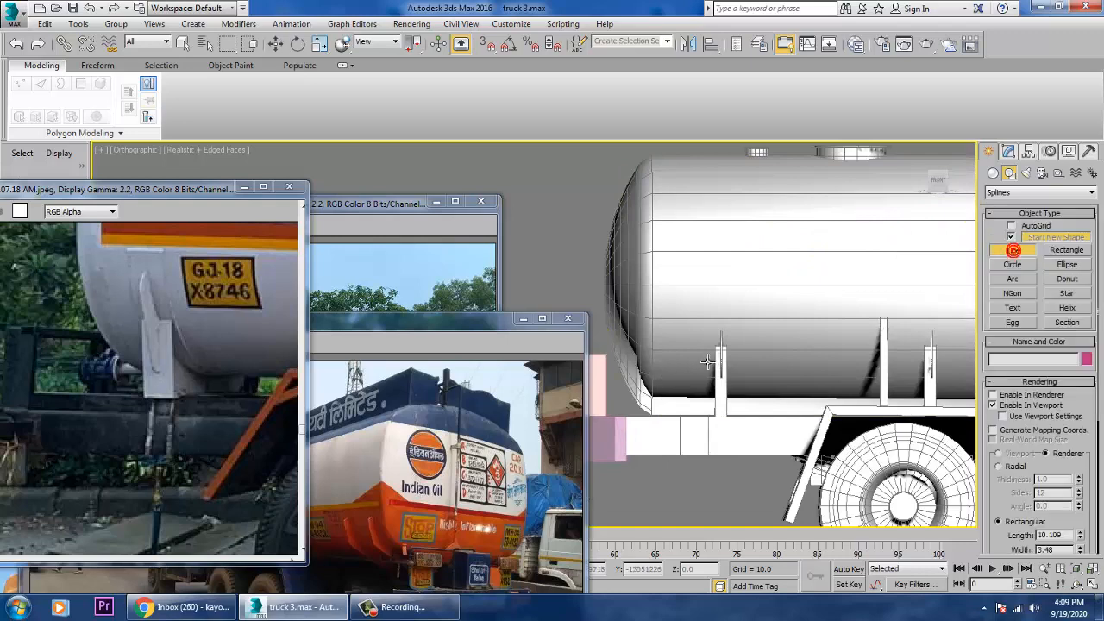
middle_drag(703, 354, 795, 393)
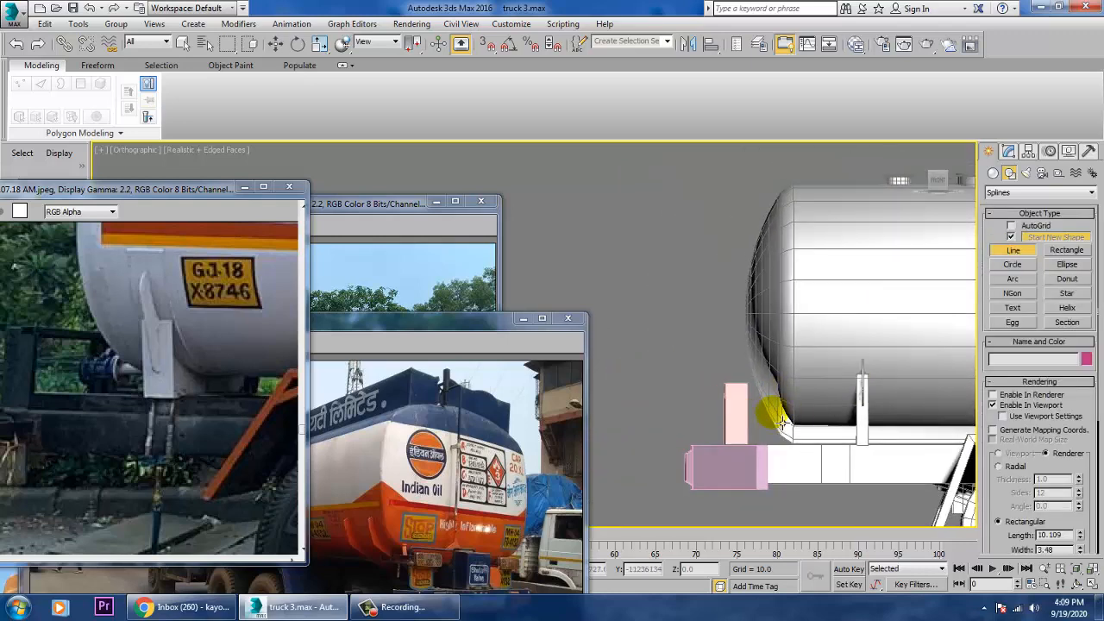
right_click(715, 415)
key(f)
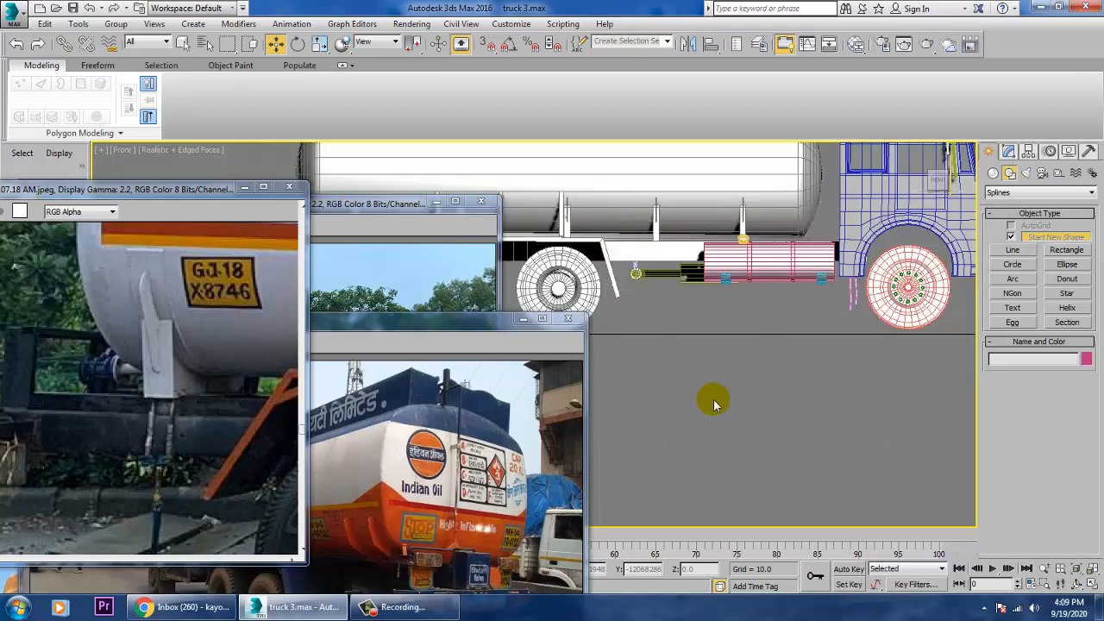
Draw a short horizontal line spline in the Front view, from the tank's lower rear curve across the upright frame above the bumper.
middle_drag(833, 393, 1010, 498)
middle_drag(729, 314, 906, 394)
scroll(905, 392, up, 2)
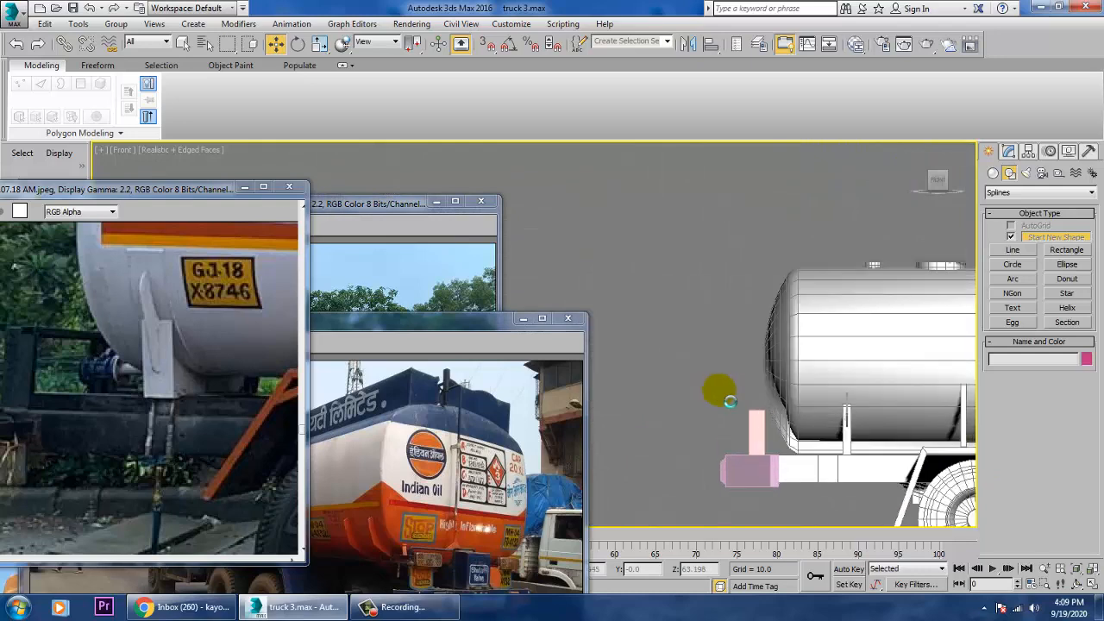
click(1013, 250)
scroll(744, 404, up, 3)
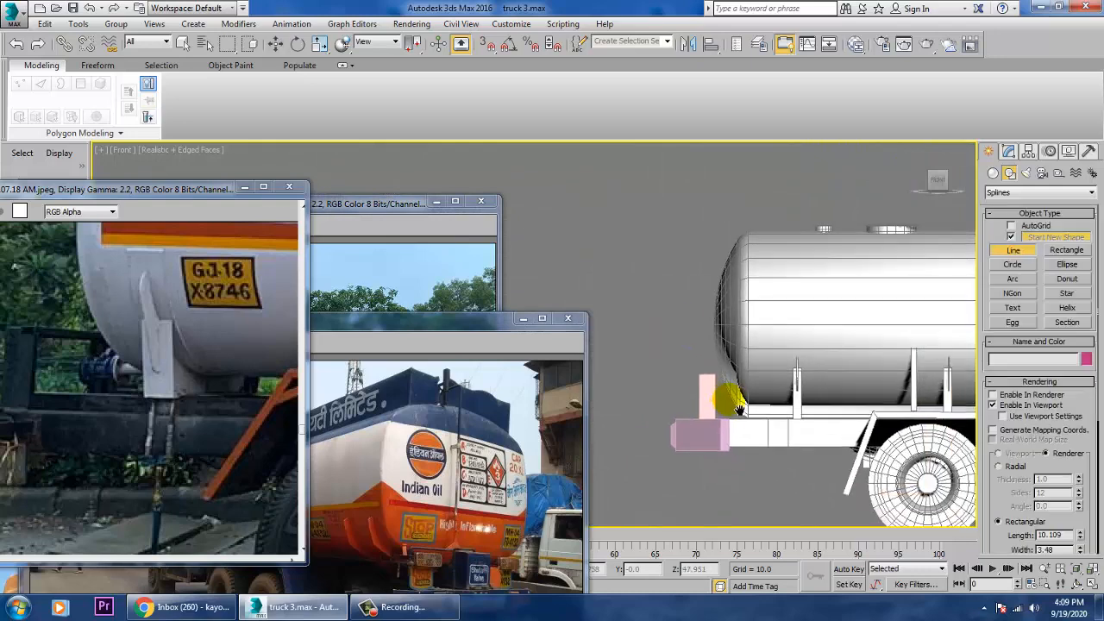
click(727, 393)
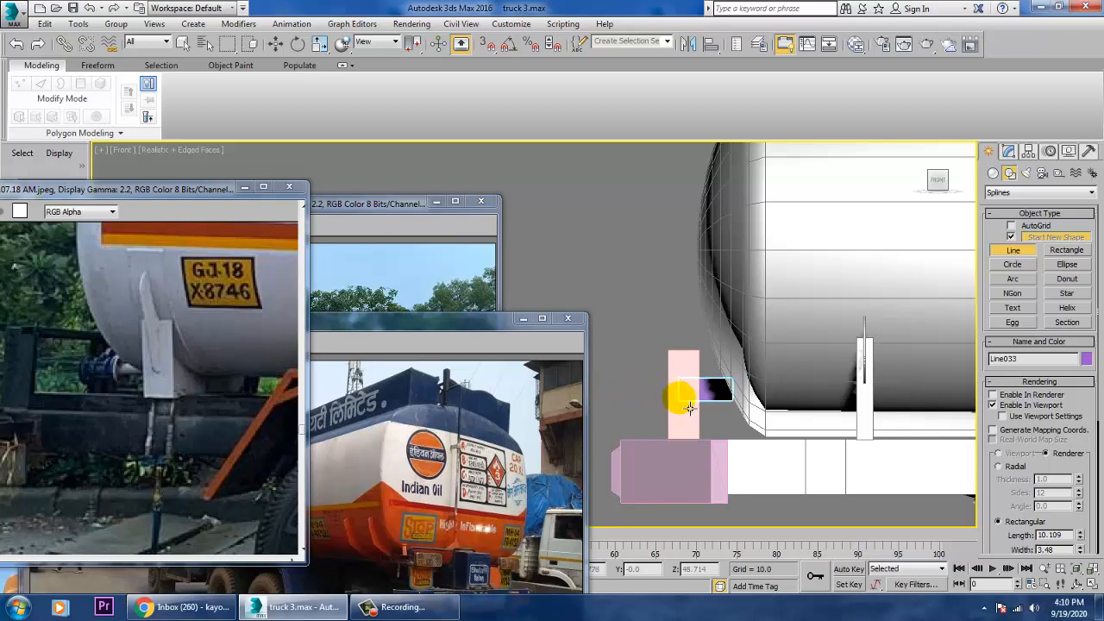
Switch the new line's rendering to a radial section and set its thickness to 2.04 while viewing it in Perspective.
click(1008, 151)
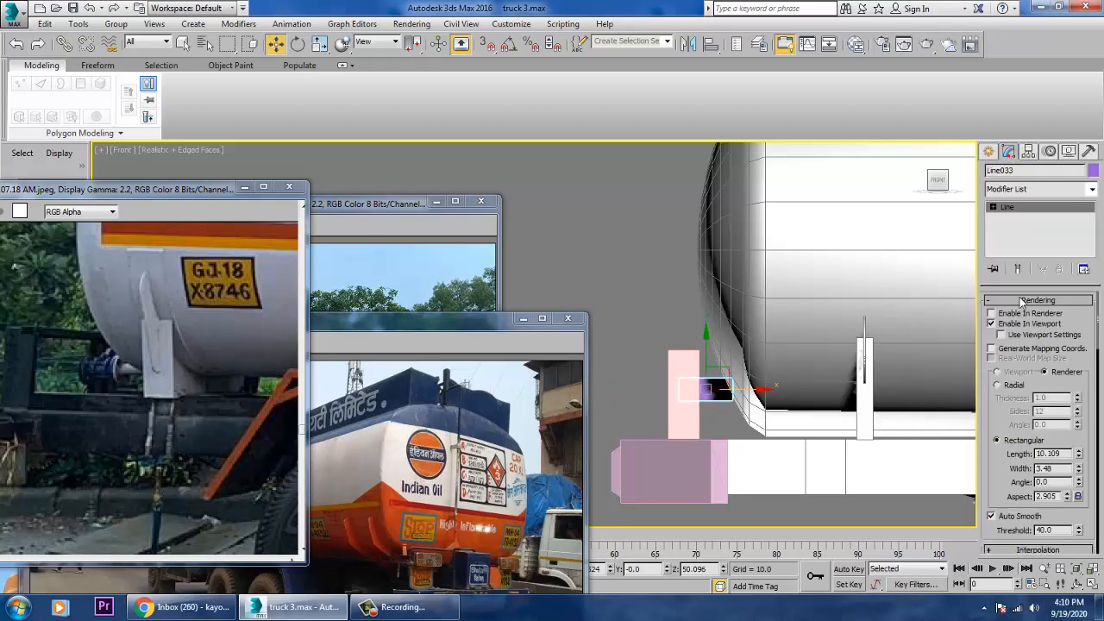
click(1014, 388)
key(alt+w)
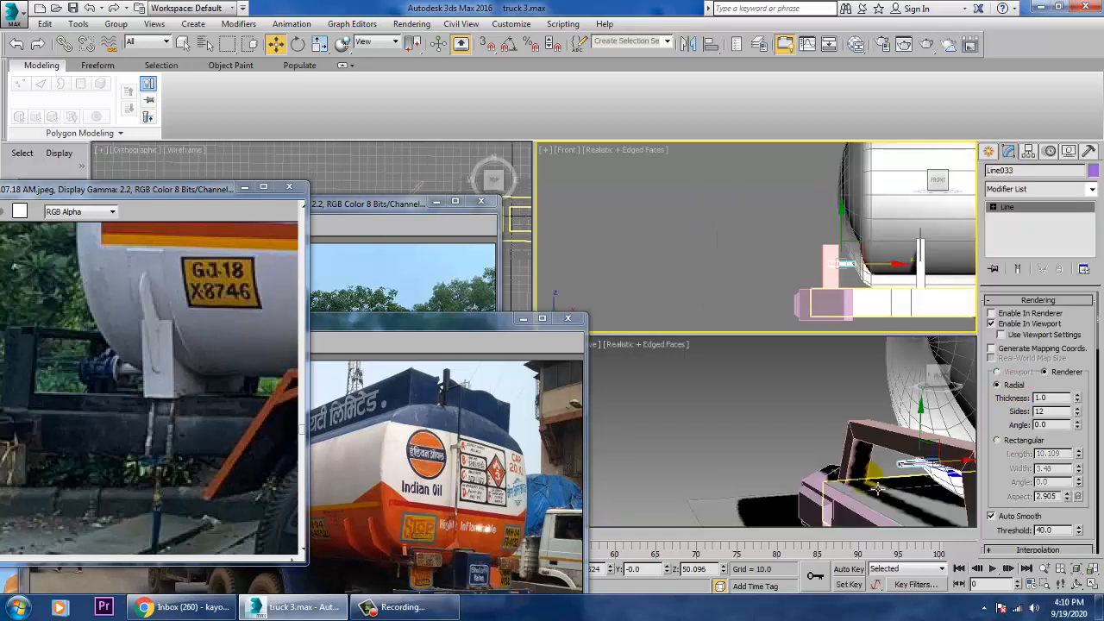
right_click(826, 456)
key(z)
key(alt+w)
mouse_move(814, 431)
alt+middle_down()
mouse_move(843, 434)
mouse_move(828, 427)
mouse_move(824, 444)
alt+middle_up()
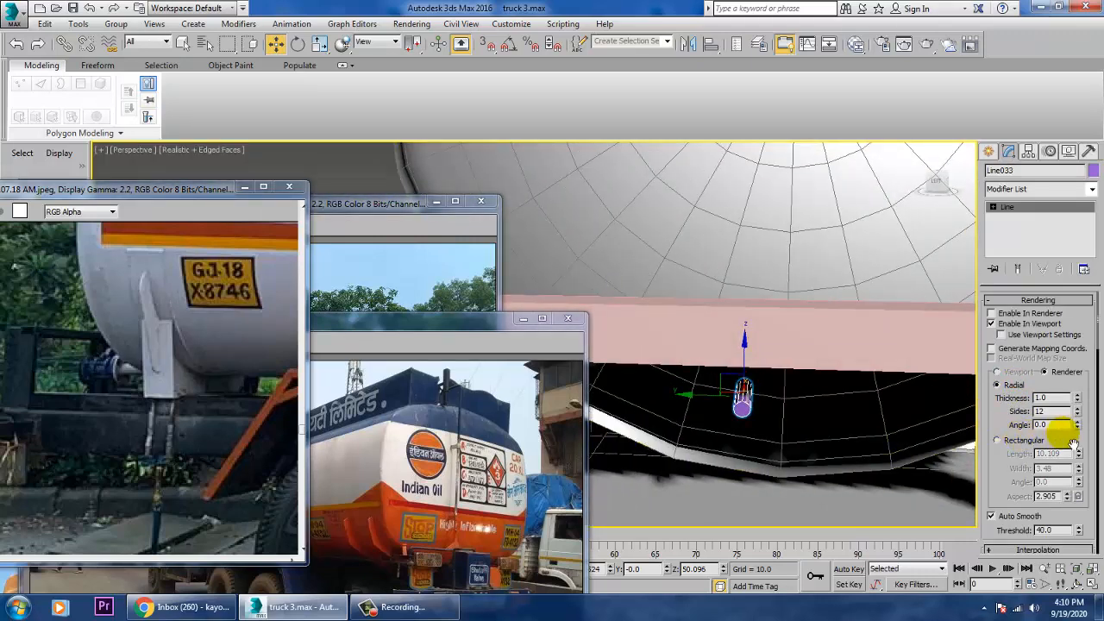
drag(1078, 401, 1078, 336)
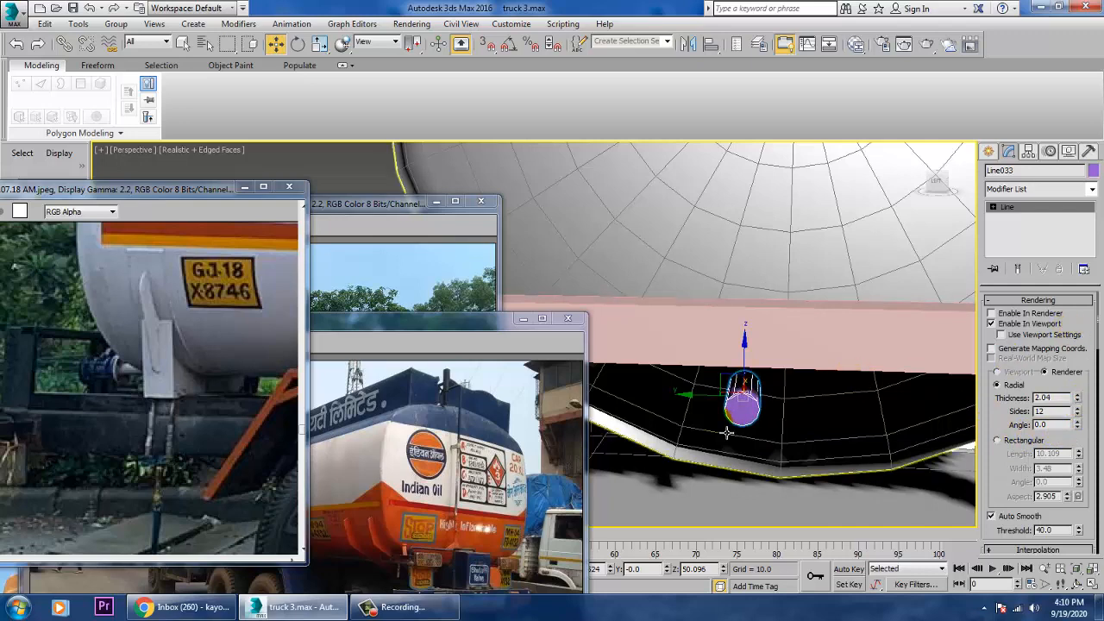
Move the pipe sideways beneath the frame's crossbar, lower it by about 2.4 units, and shift it toward the tank.
drag(693, 394, 749, 412)
scroll(749, 411, down, 5)
alt+middle_drag(801, 411, 665, 389)
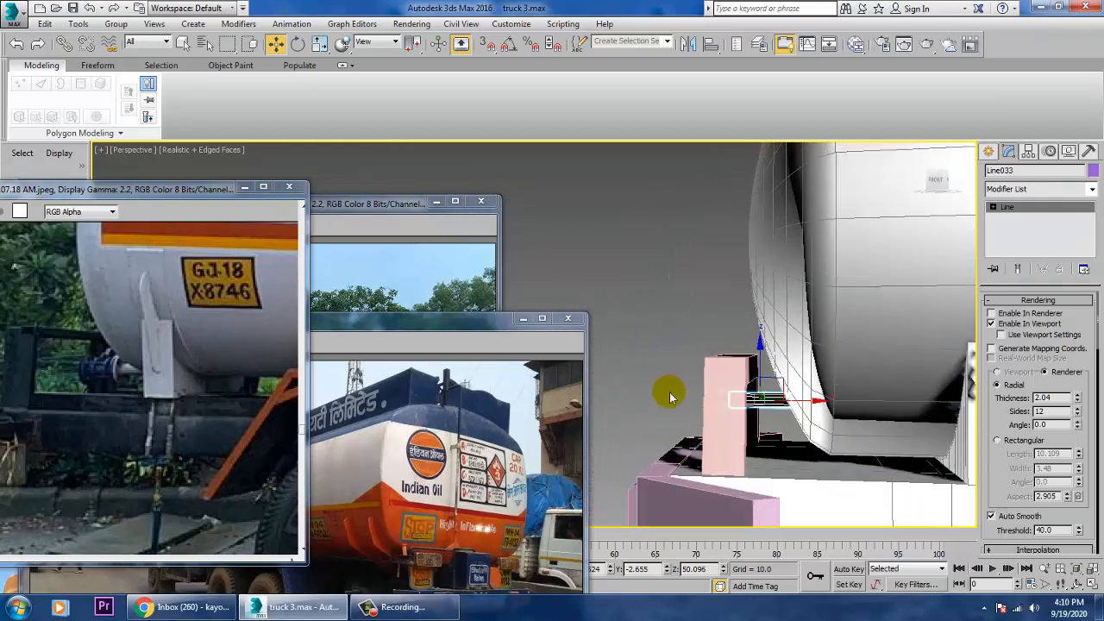
drag(820, 413, 796, 396)
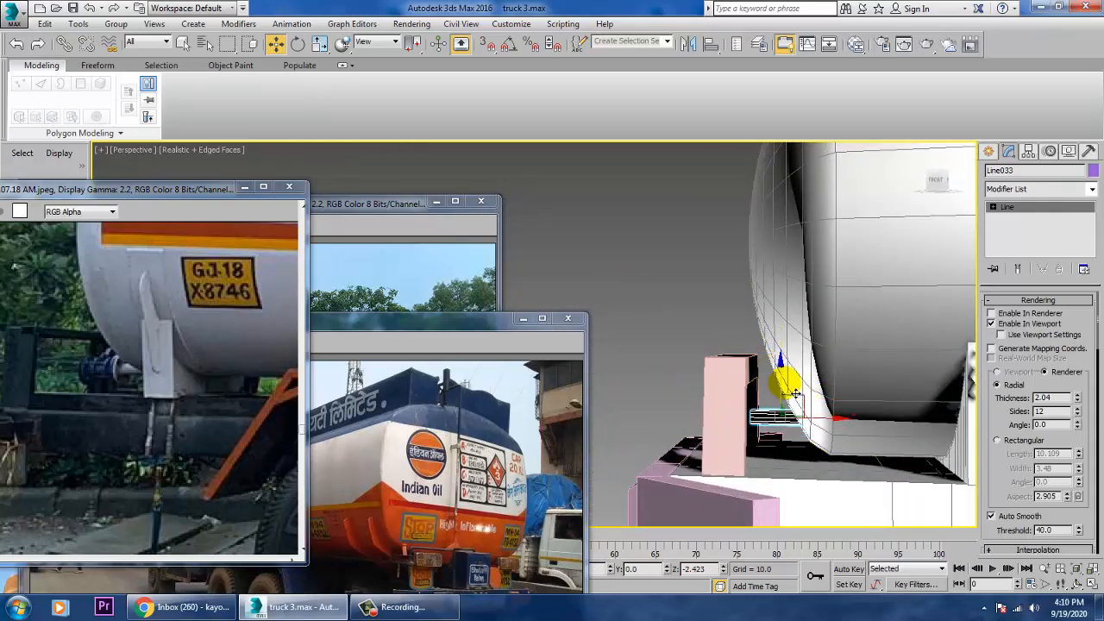
alt+middle_drag(776, 408, 868, 424)
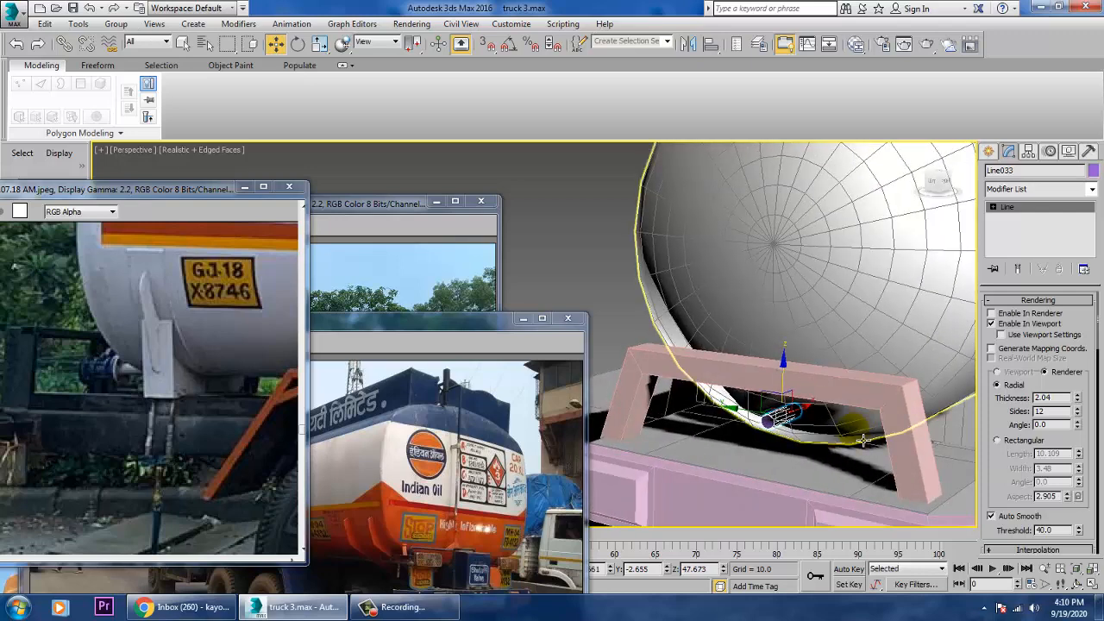
scroll(857, 440, up, 5)
middle_drag(785, 438, 909, 443)
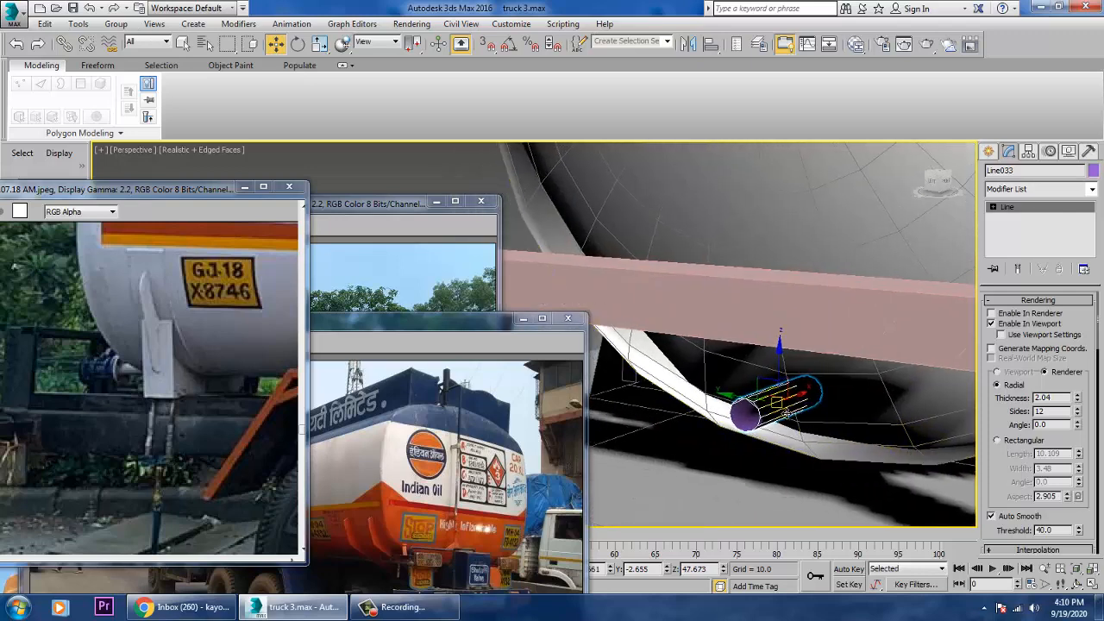
Convert the pipe to an Editable Poly.
right_click(785, 408)
mouse_move(811, 538)
click(876, 518)
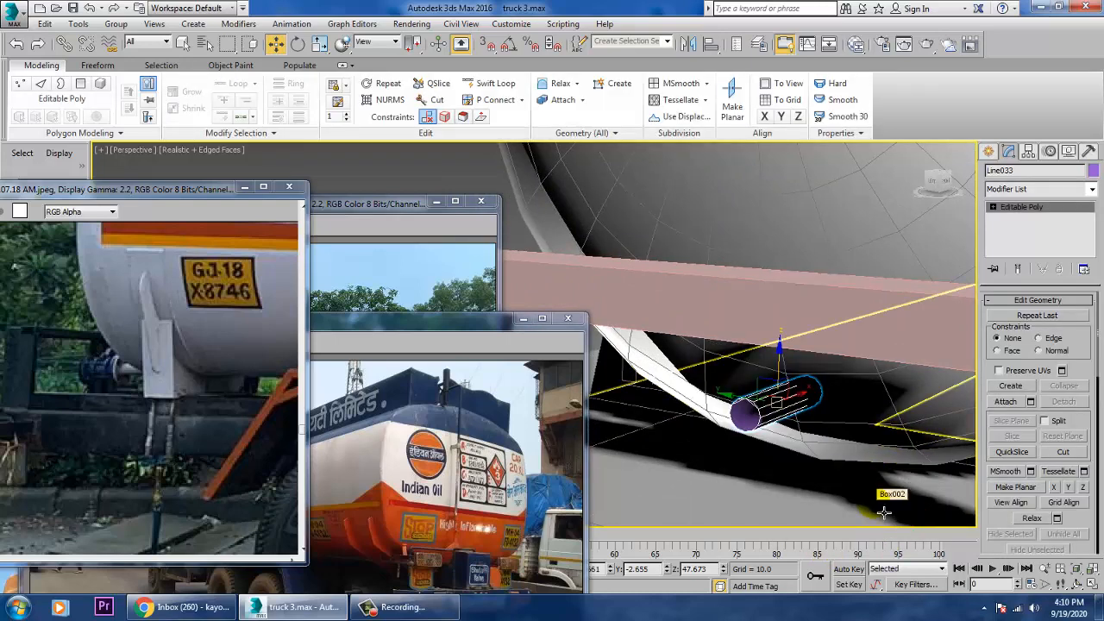
Add an edge loop around the pipe near its rear end with Swift Loop and shift it closer to that end.
scroll(774, 440, up, 3)
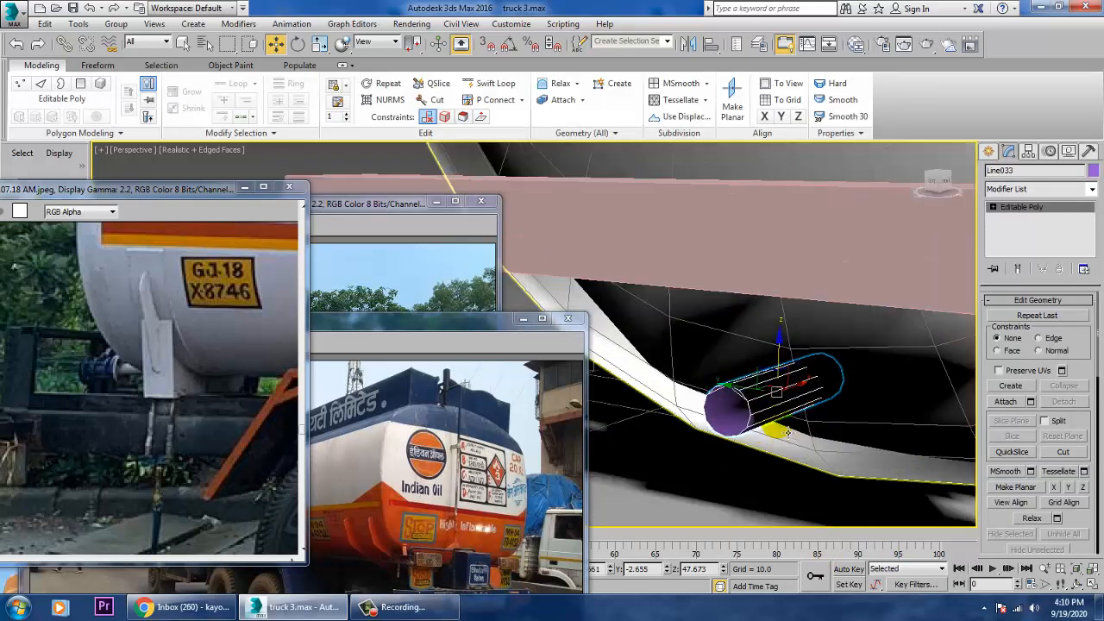
key(4)
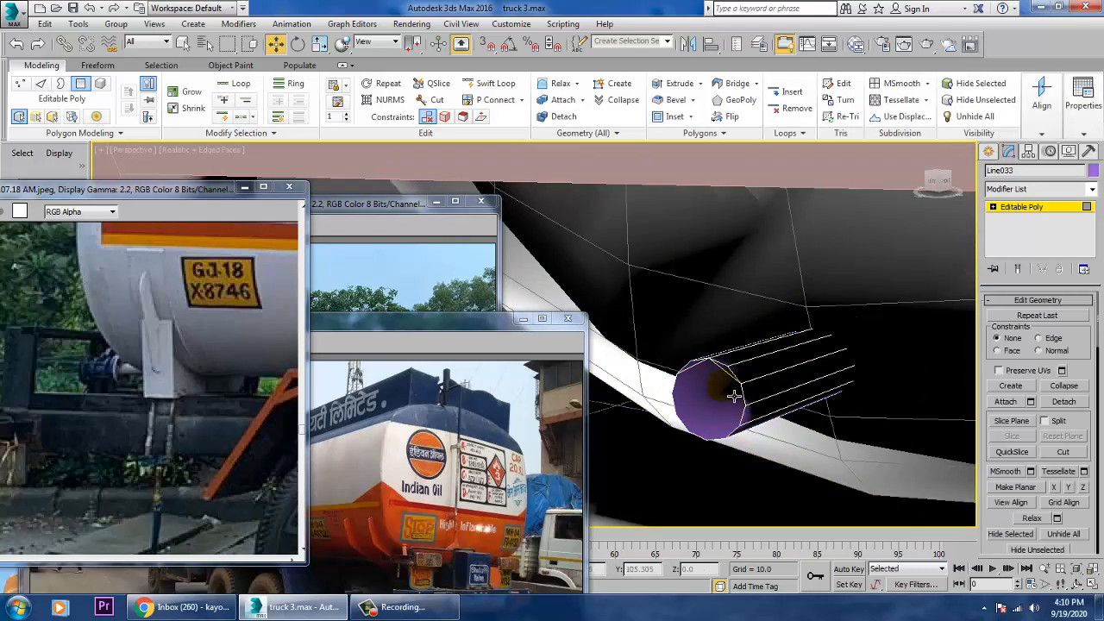
click(723, 420)
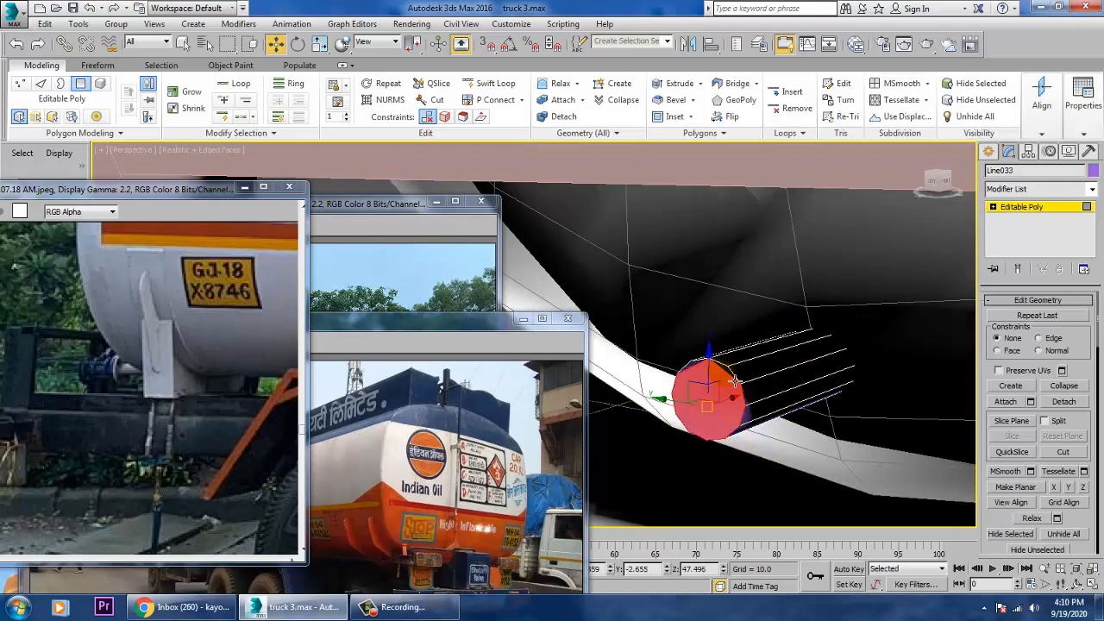
key(2)
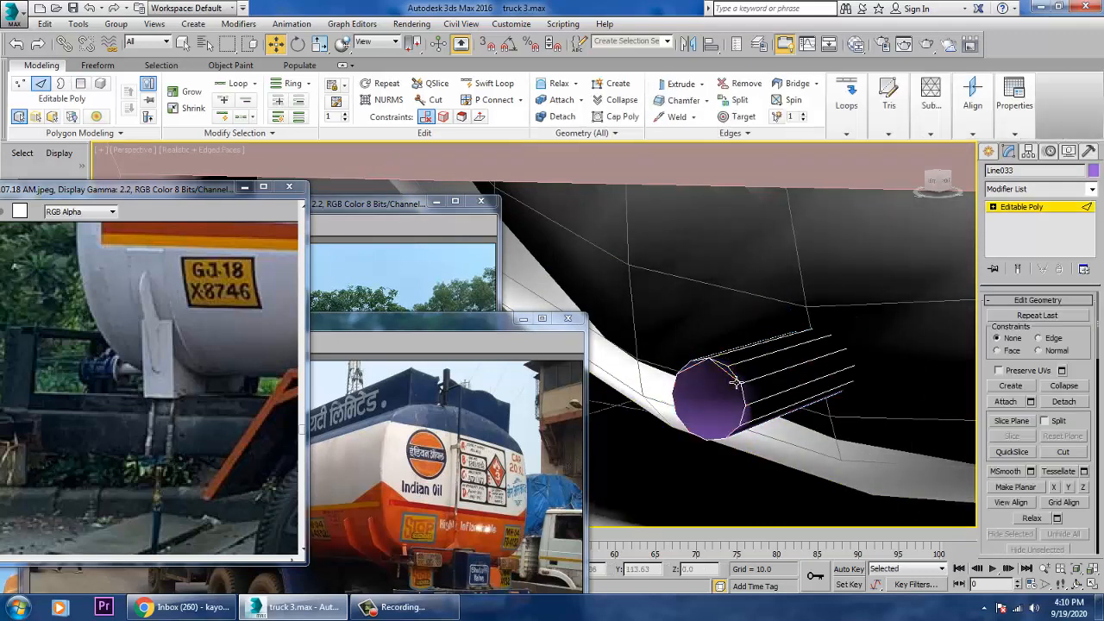
click(704, 377)
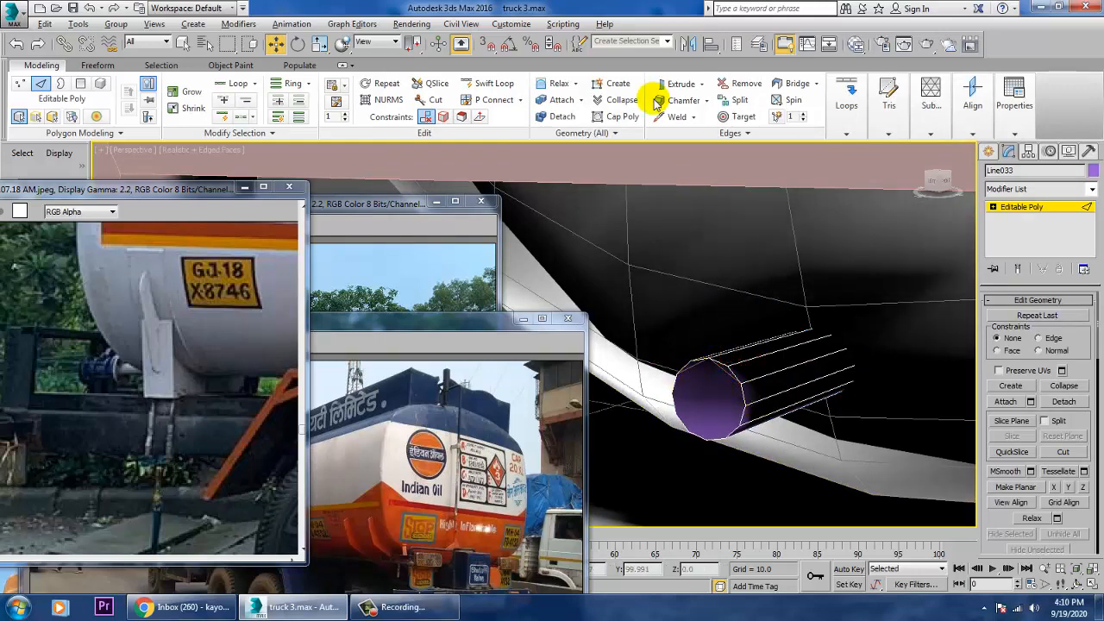
click(494, 83)
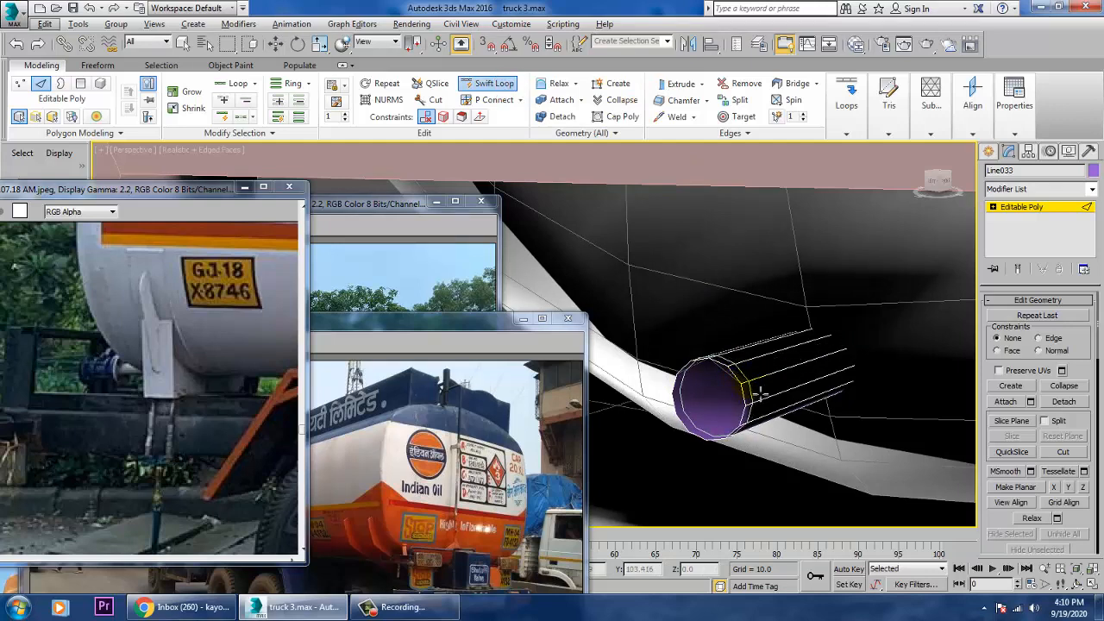
mouse_move(761, 394)
alt+middle_down()
mouse_move(771, 406)
mouse_move(719, 394)
mouse_move(768, 399)
alt+middle_up()
key(w)
scroll(766, 401, up, 2)
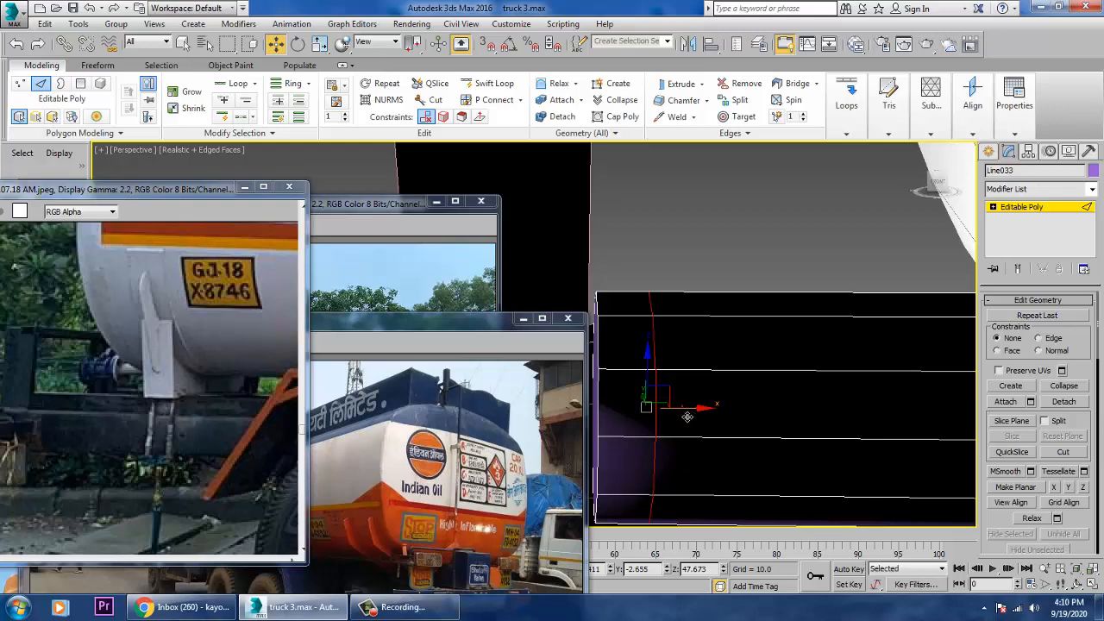
drag(687, 416, 680, 419)
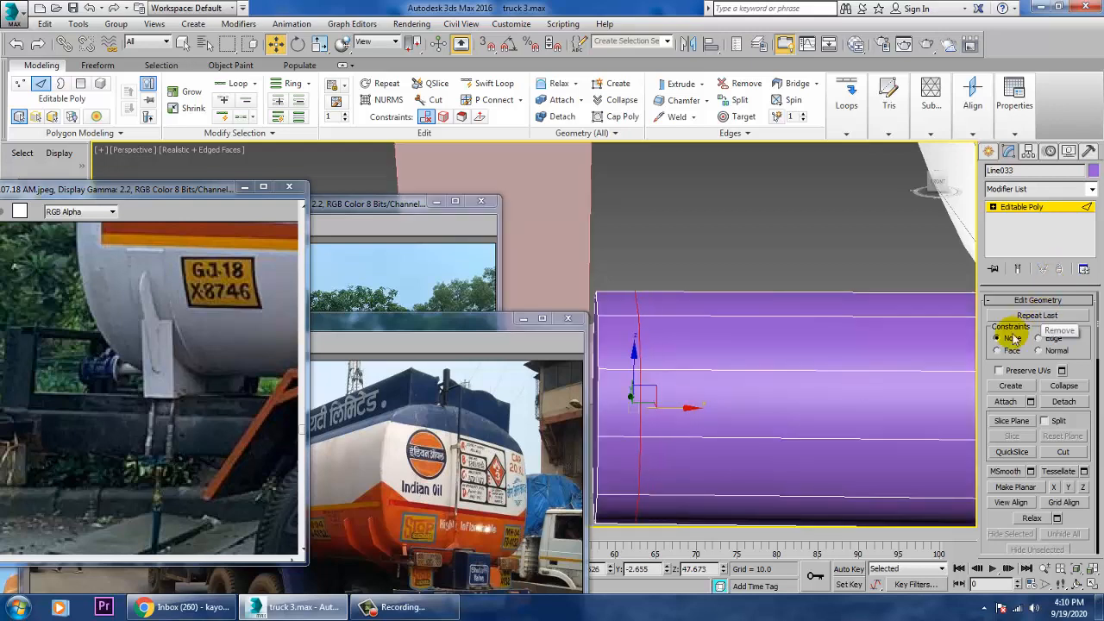
Select the ring of edges between the pipe's rear end and the new loop, and convert the selection to polygons.
click(993, 207)
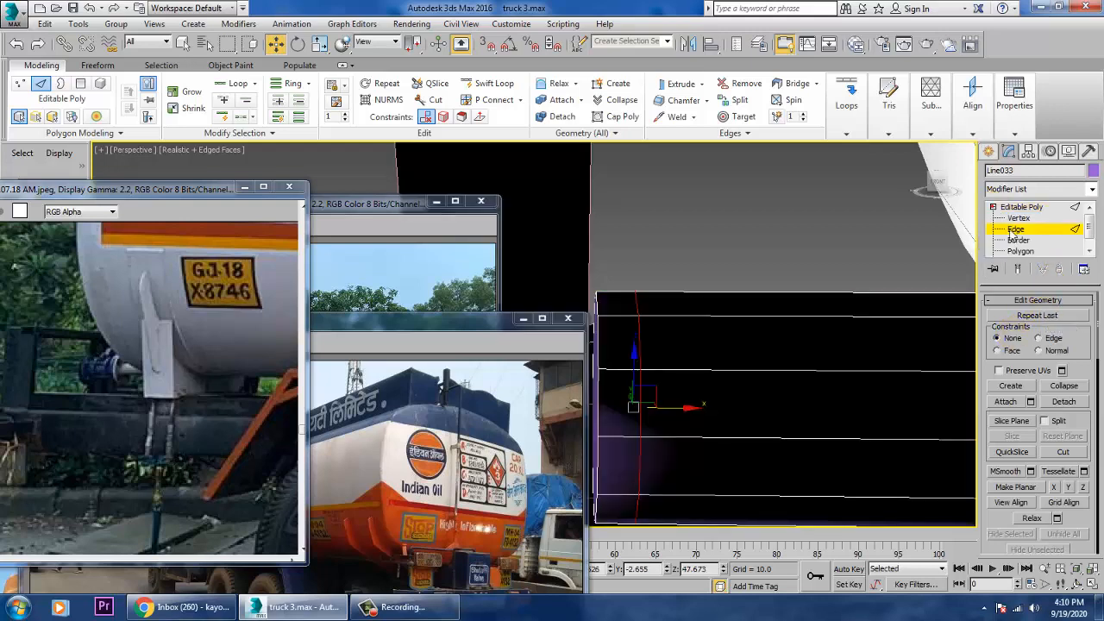
click(633, 382)
key(alt+r)
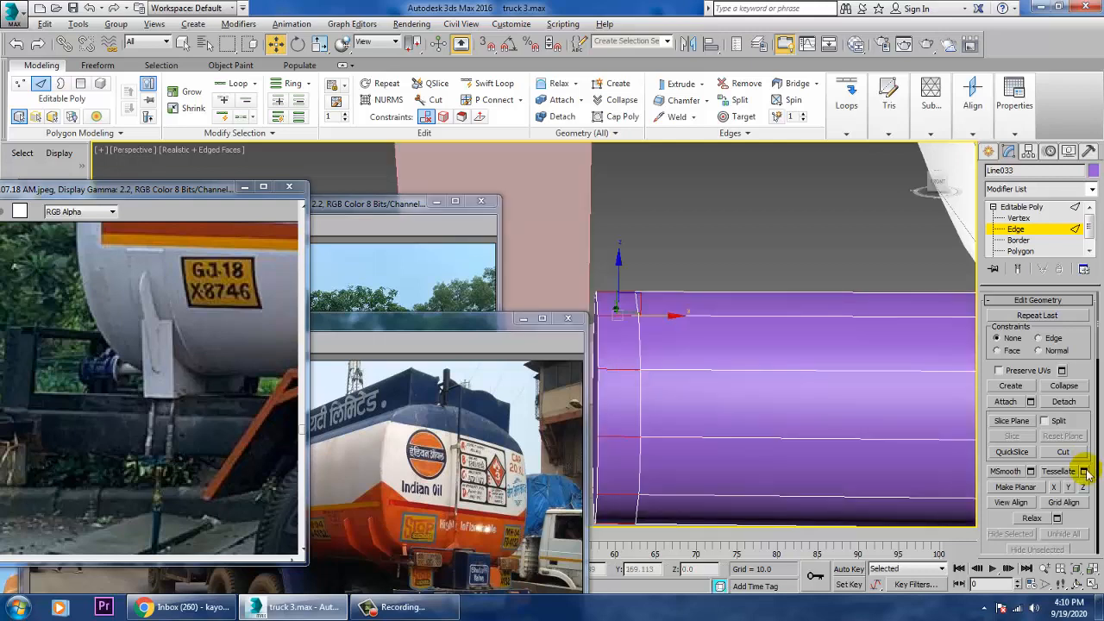
scroll(1070, 518, up, 5)
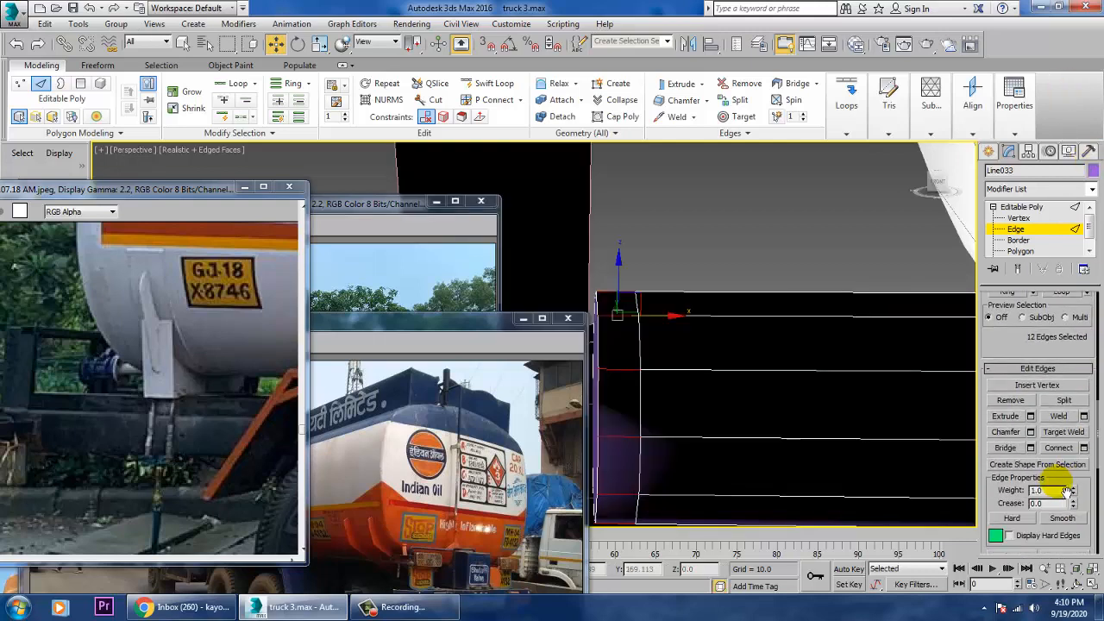
scroll(1059, 423, up, 4)
ctrl+click(1056, 369)
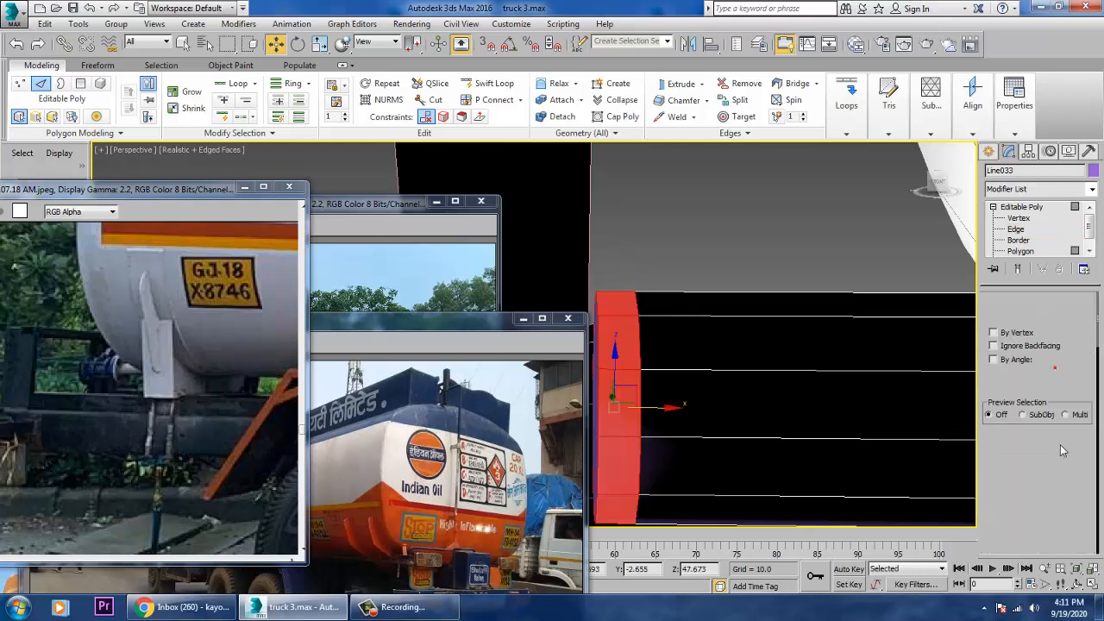
Try to extrude the narrow band of polygons at the pipe's rear end by 10.0 with a different extrusion type.
drag(1074, 519, 1085, 297)
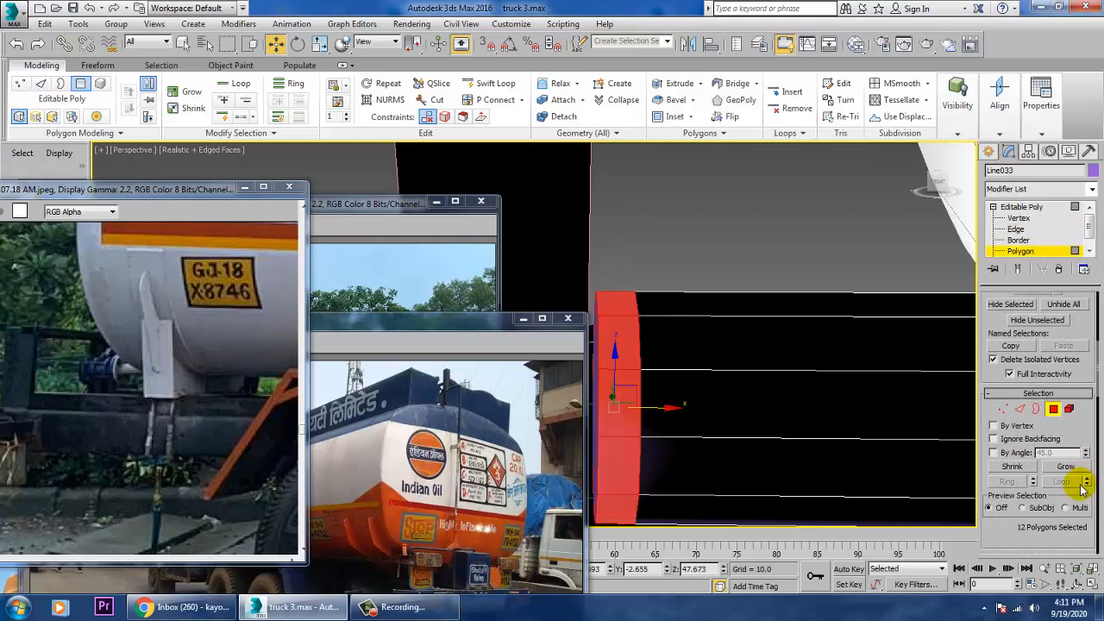
drag(1022, 526, 1042, 338)
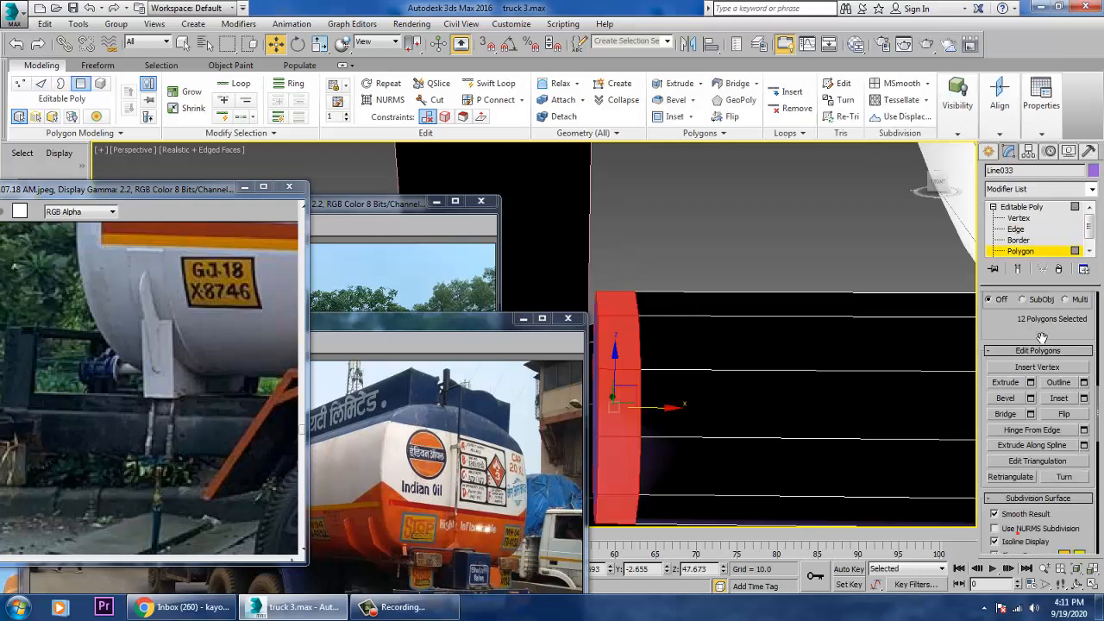
click(1030, 382)
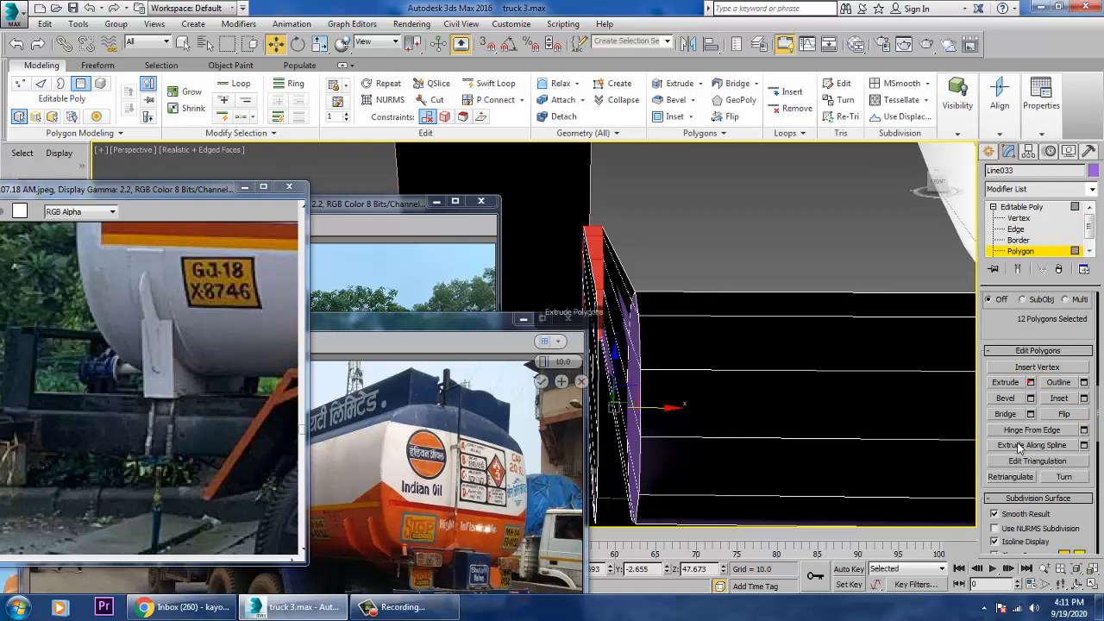
click(559, 343)
click(583, 365)
scroll(673, 369, down, 8)
click(668, 414)
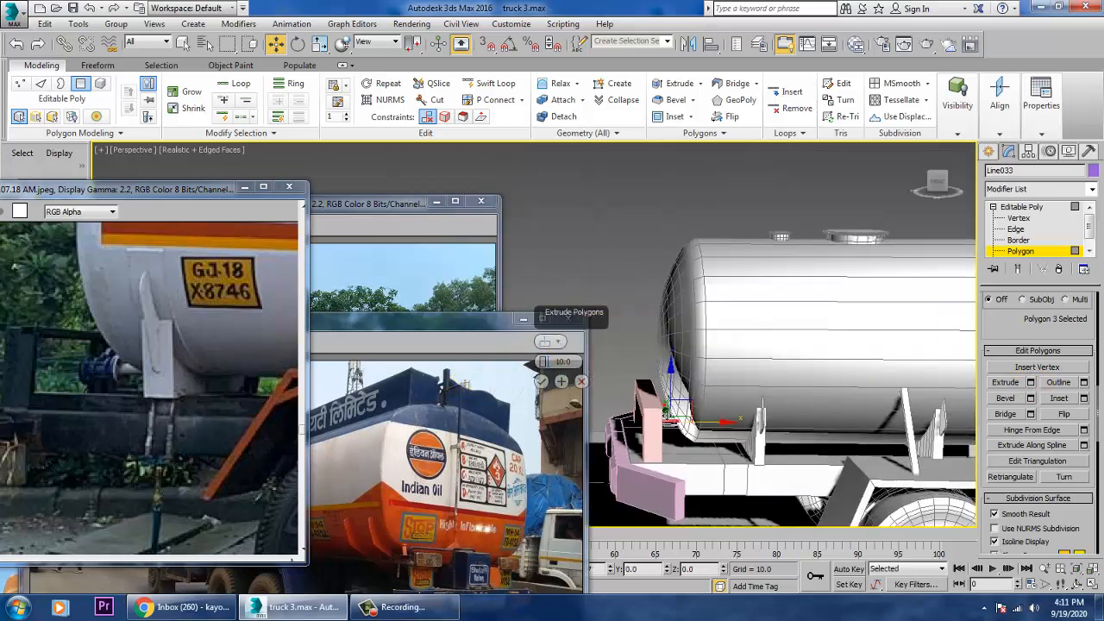
alt+middle_drag(681, 405, 697, 429)
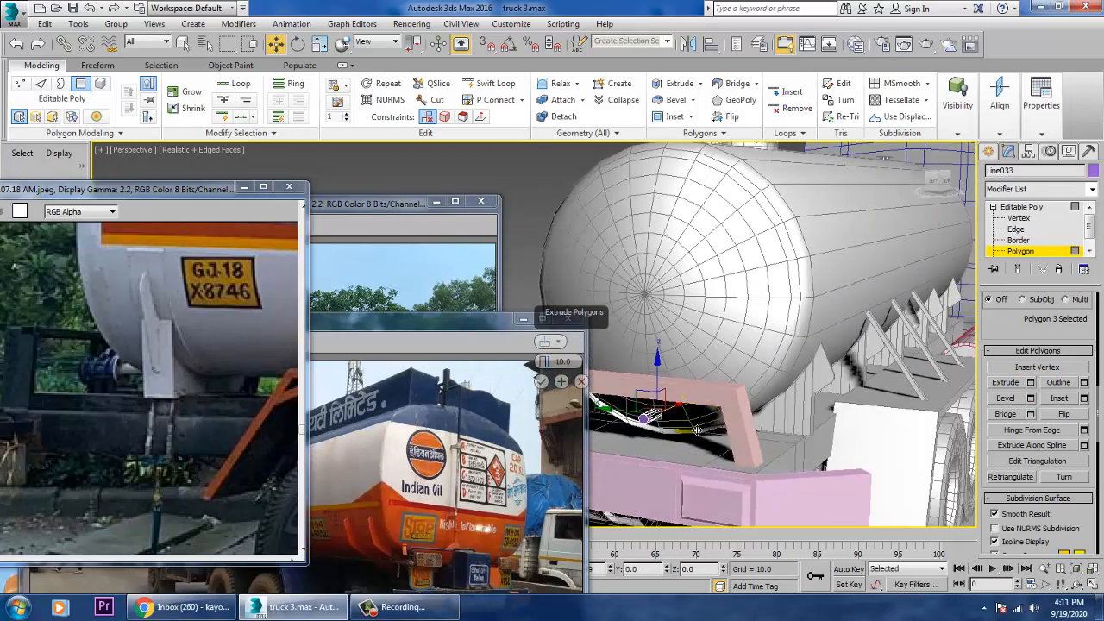
scroll(696, 430, up, 4)
scroll(799, 448, up, 5)
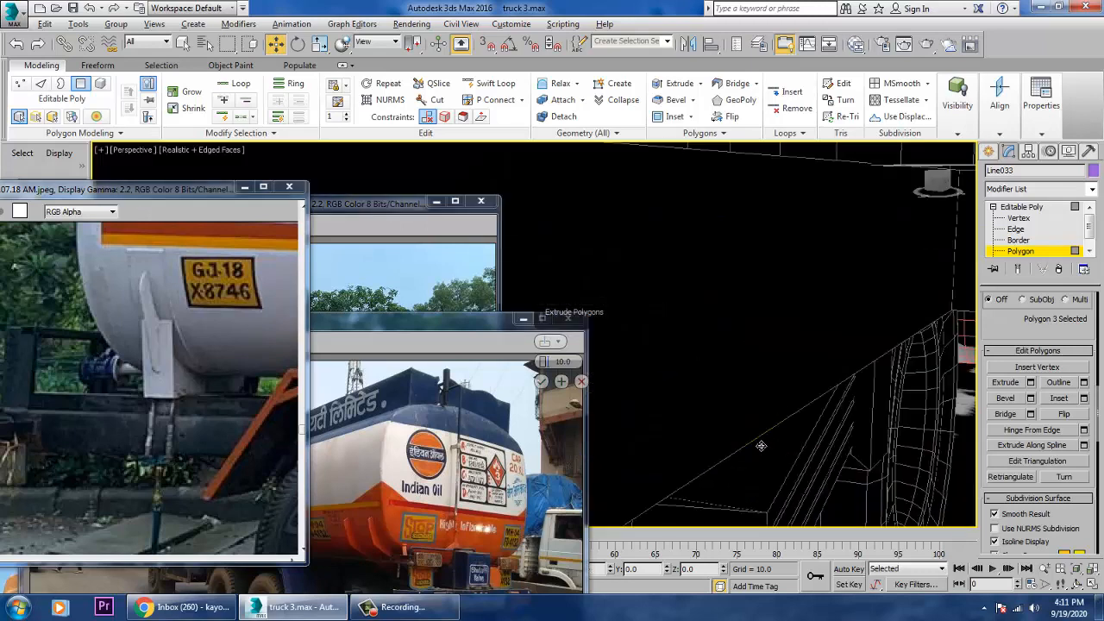
alt+middle_drag(761, 445, 794, 423)
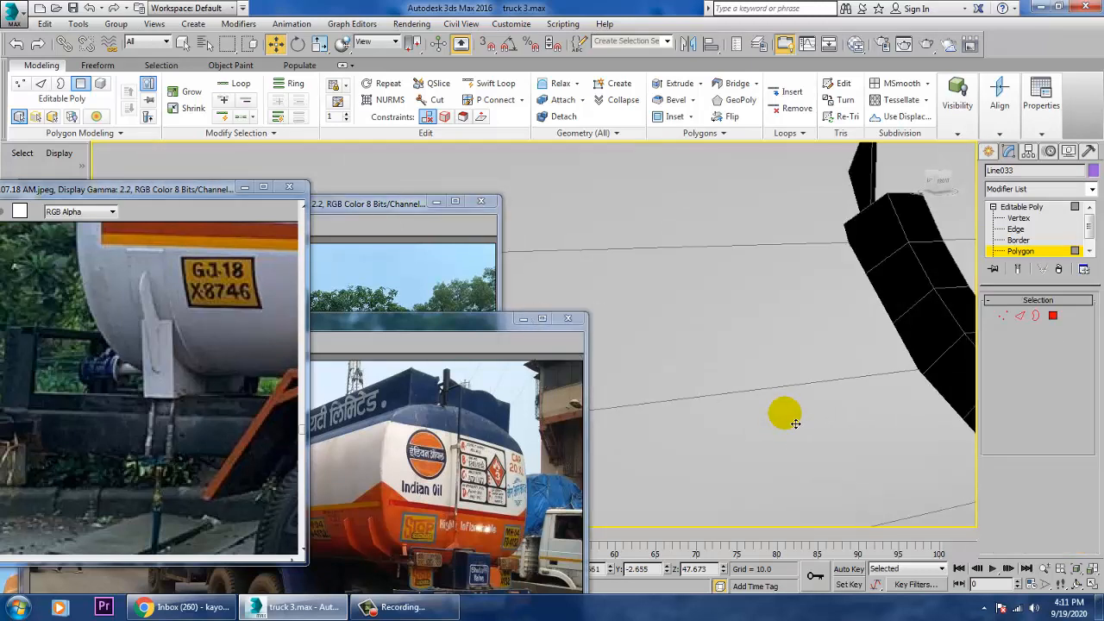
Isolate the pipe and select the full narrow band of side polygons around its rear end.
key(z)
scroll(734, 393, down, 2)
scroll(677, 363, up, 2)
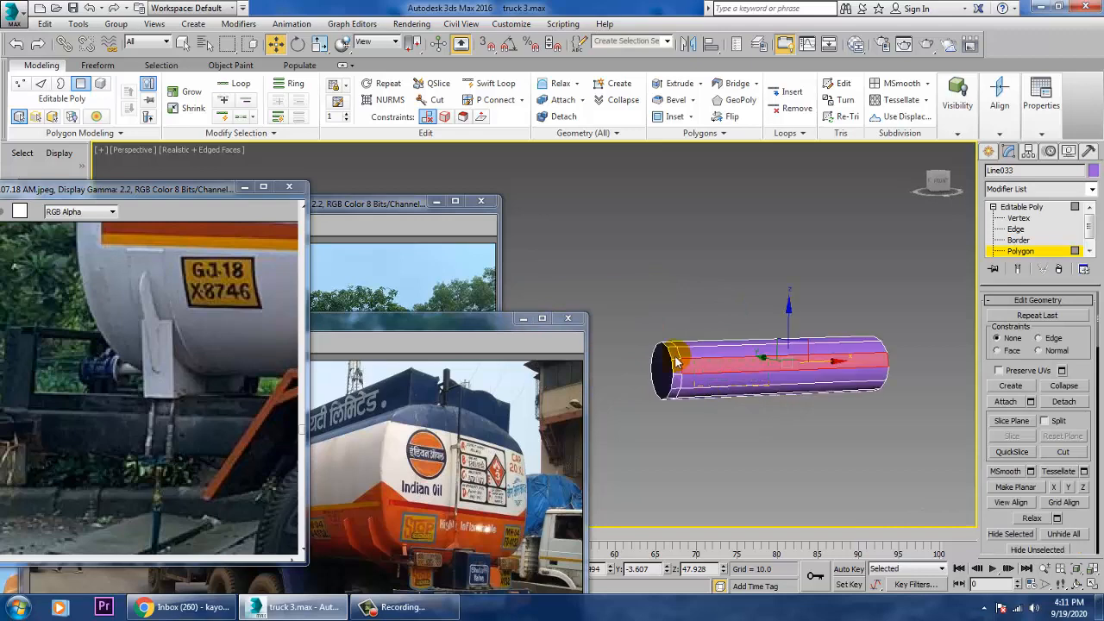
scroll(677, 362, up, 3)
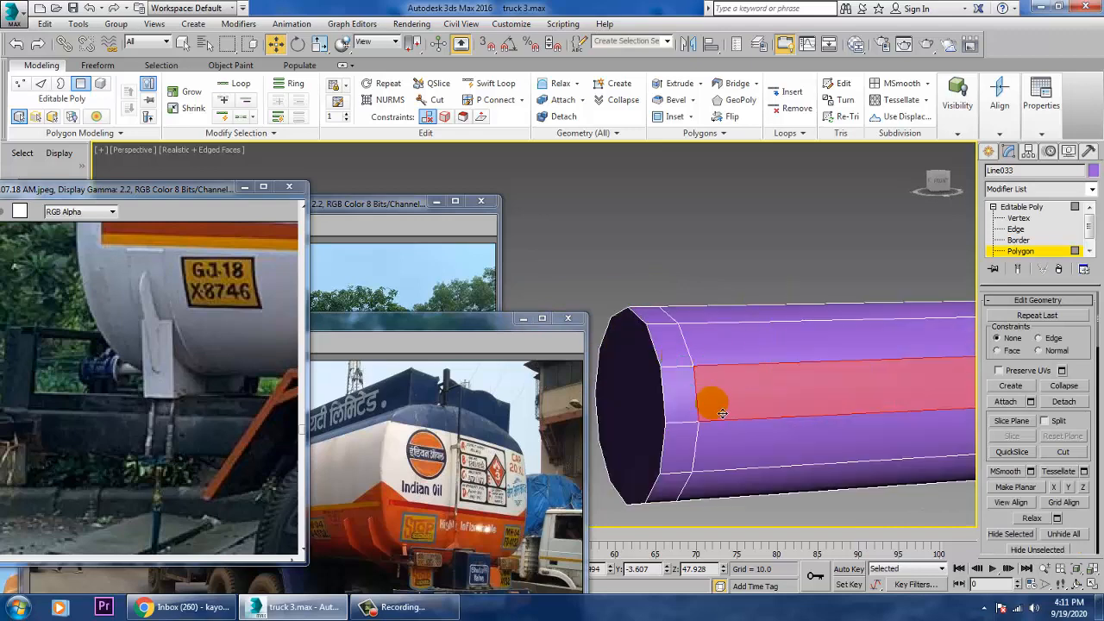
click(683, 380)
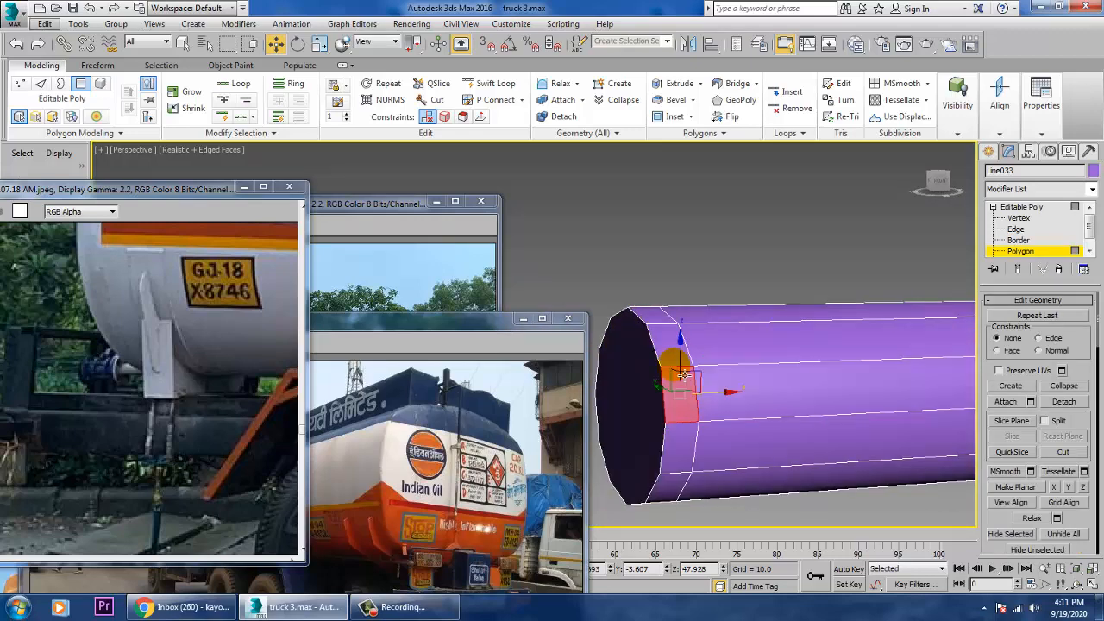
shift+click(682, 404)
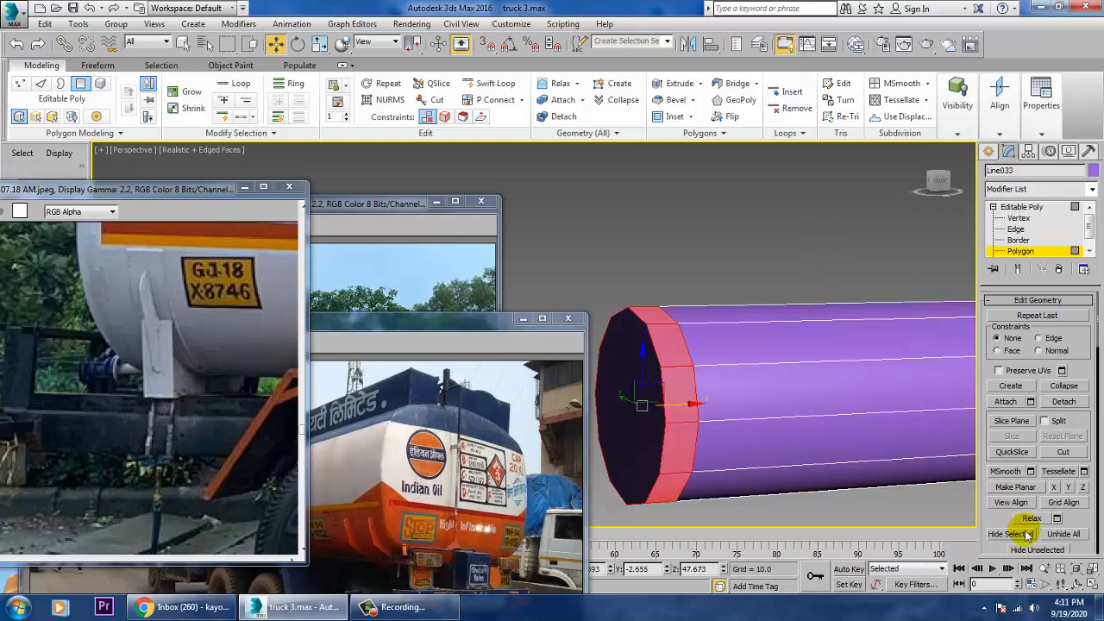
Extrude the narrow band at the pipe's rear end outward by 0.81 to form a flange, and end the isolation.
scroll(1010, 518, up, 3)
scroll(996, 513, up, 4)
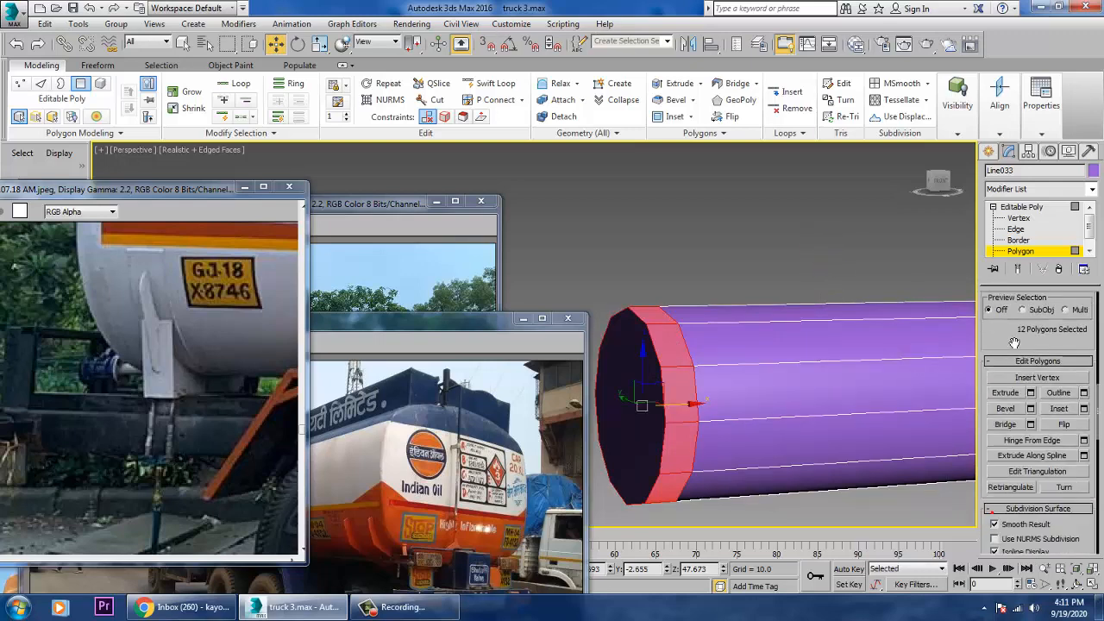
click(1031, 395)
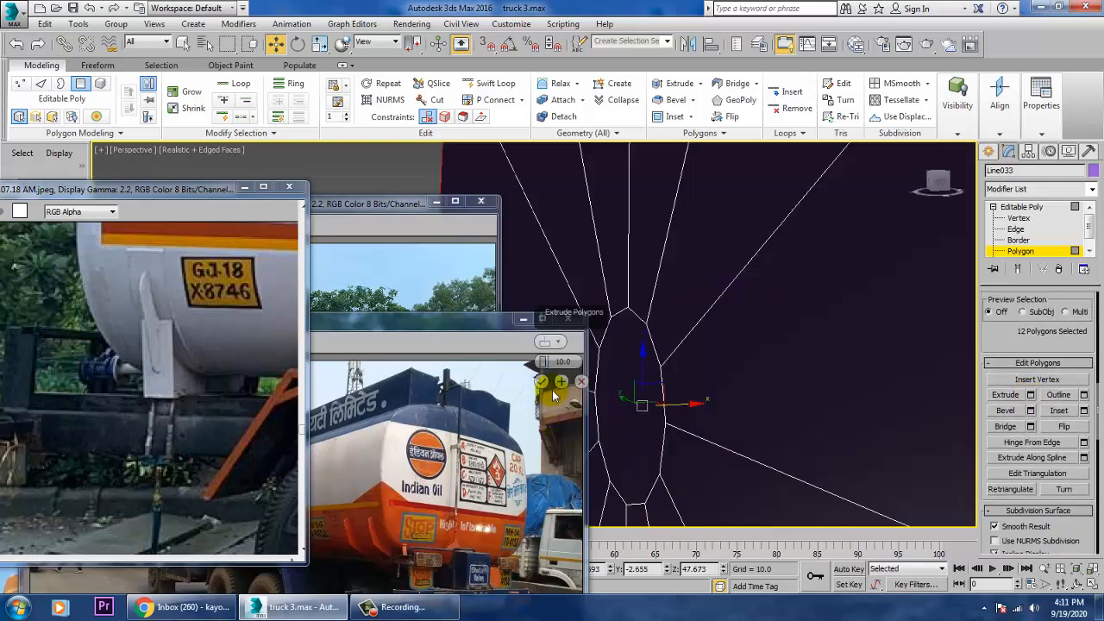
drag(543, 371, 568, 423)
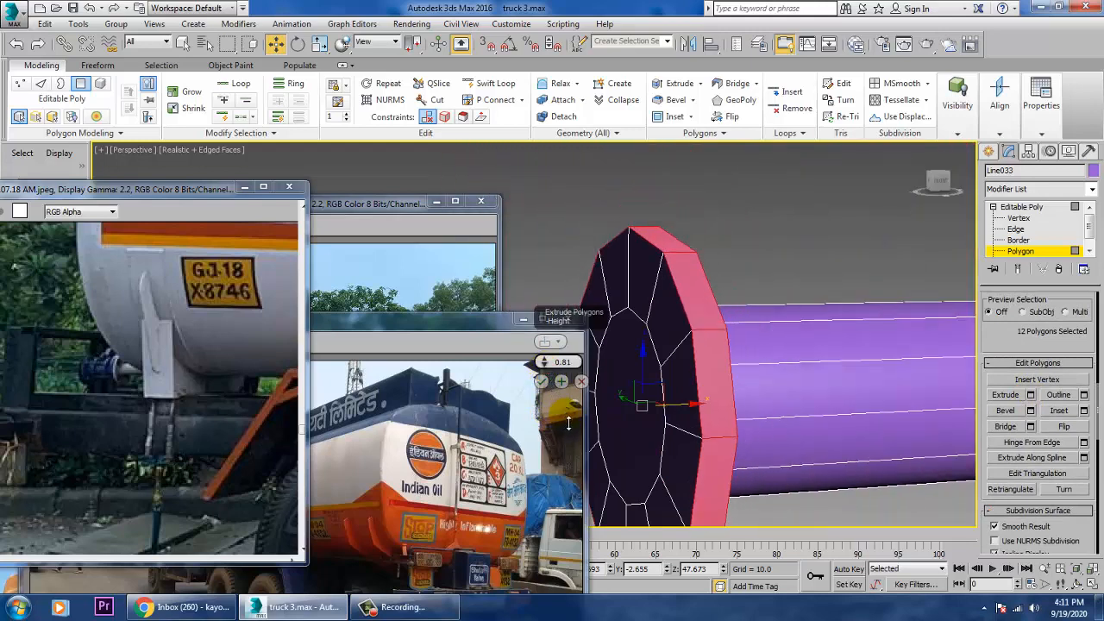
click(542, 383)
right_click(776, 253)
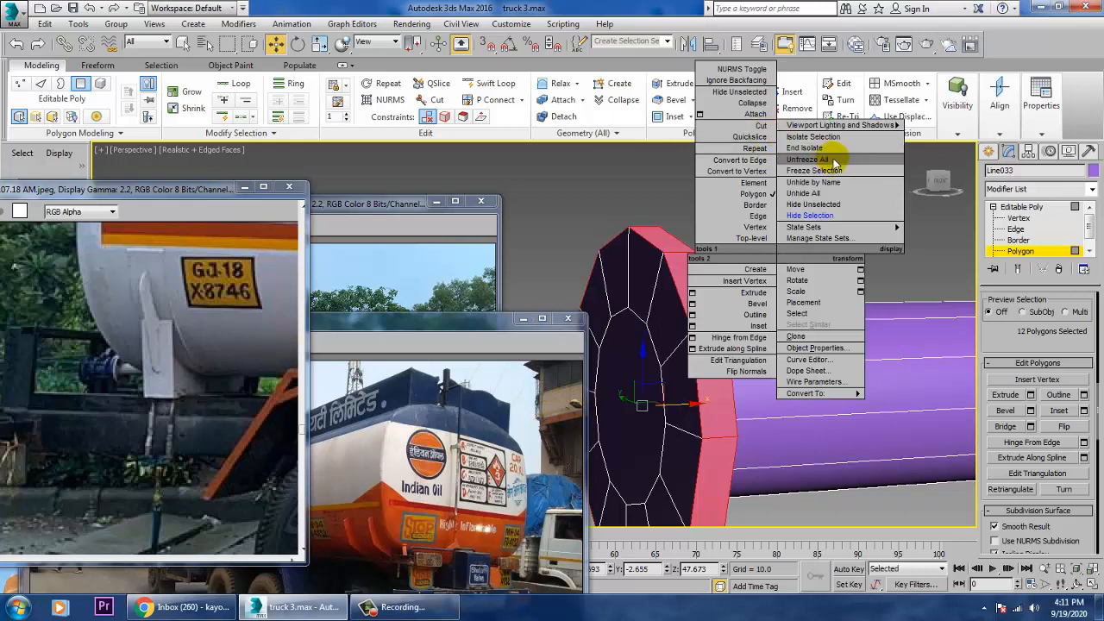
click(826, 148)
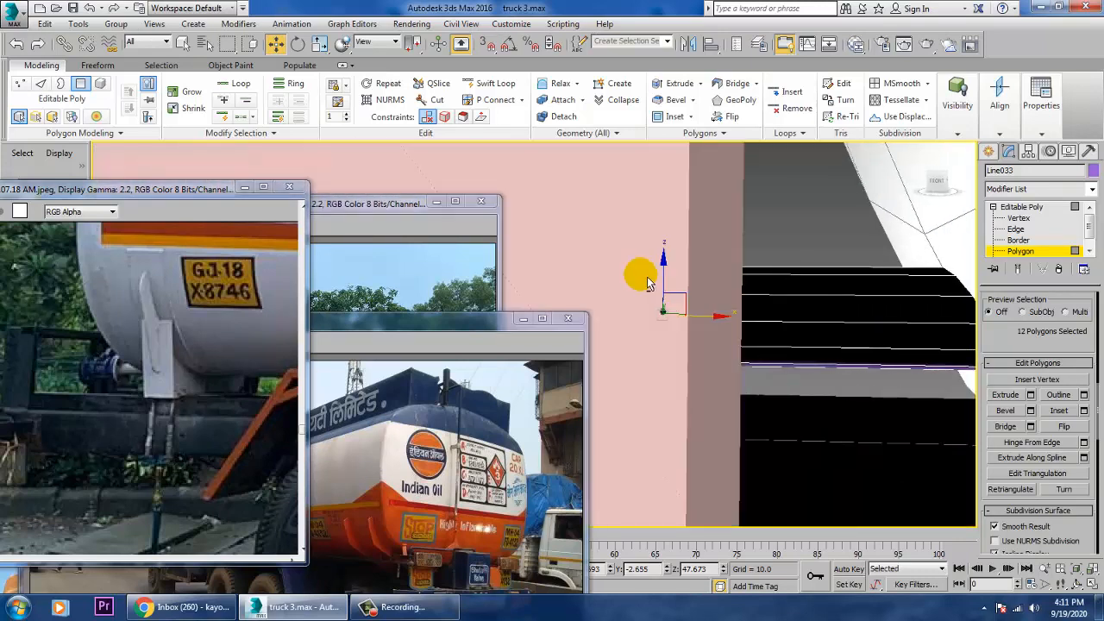
Select all polygons of the flange at the pipe's rear end in the front wireframe view.
key(alt+w)
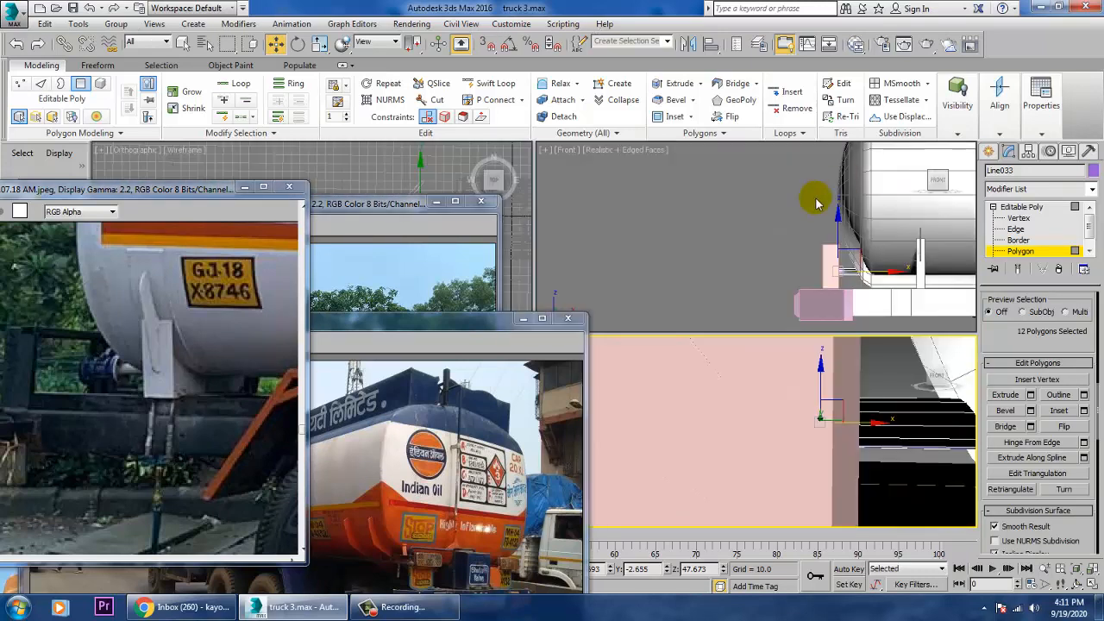
middle_drag(816, 201, 786, 204)
key(alt+w)
key(F3)
middle_drag(739, 302, 803, 292)
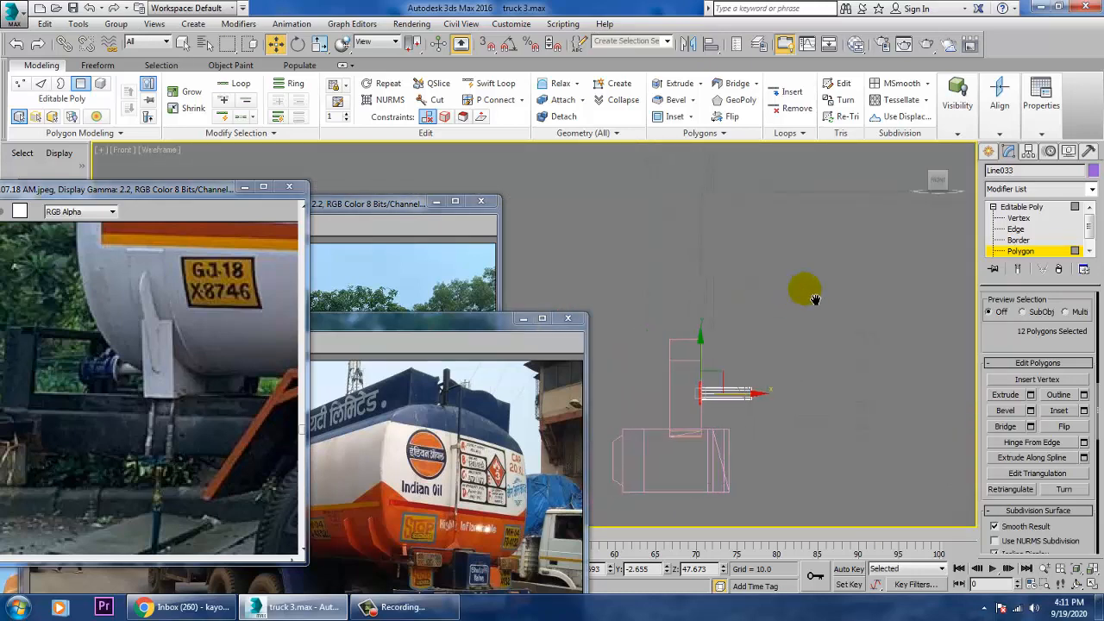
scroll(704, 417, up, 4)
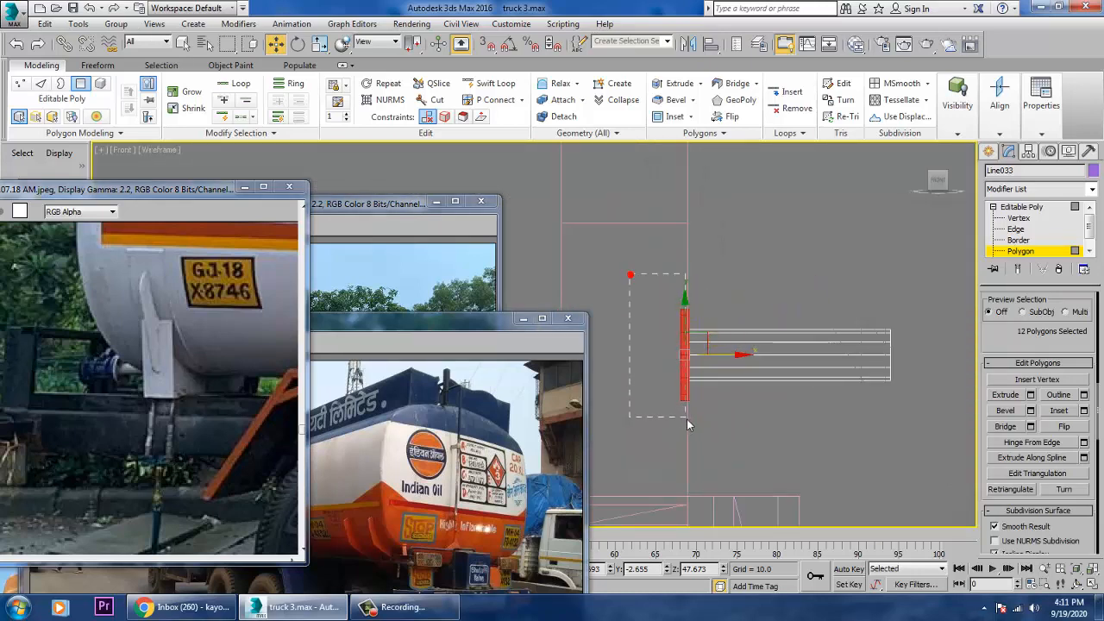
drag(686, 422, 687, 422)
scroll(727, 365, up, 6)
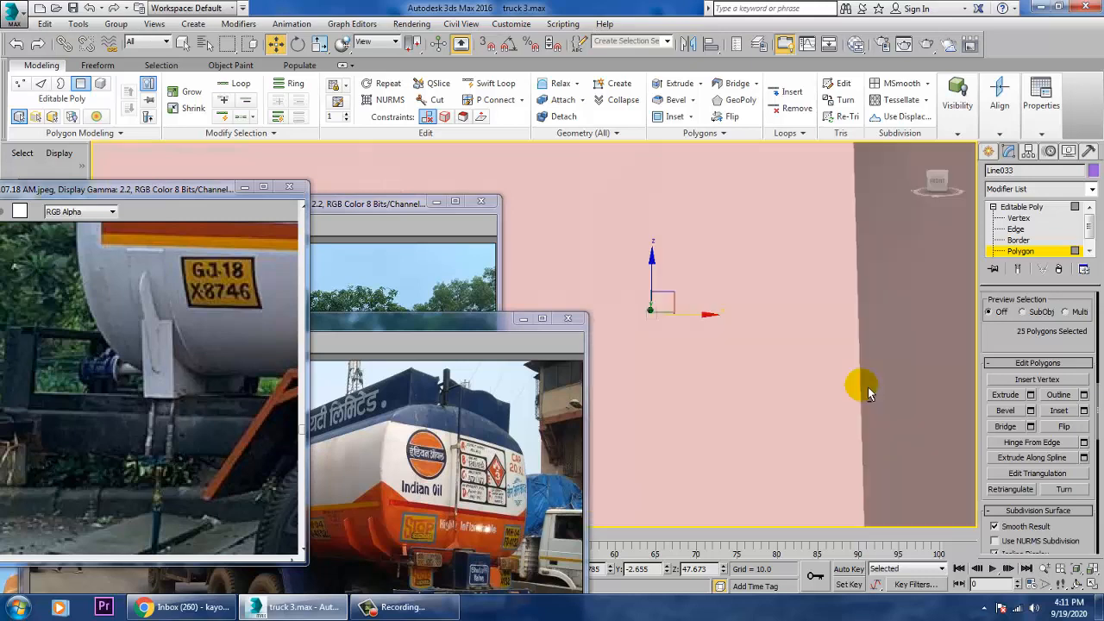
mouse_move(867, 387)
alt+middle_down()
mouse_move(903, 391)
mouse_move(849, 397)
alt+middle_up()
Remove the flange's rim polygons from the selection, keeping only its flat rear face.
key(alt+w)
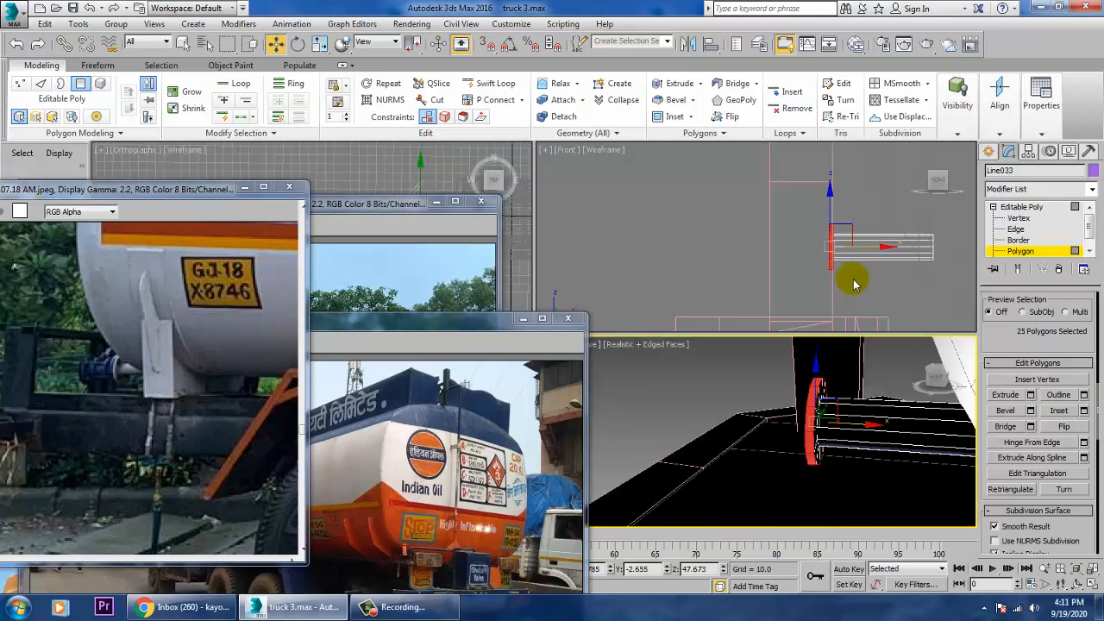
key(alt+w)
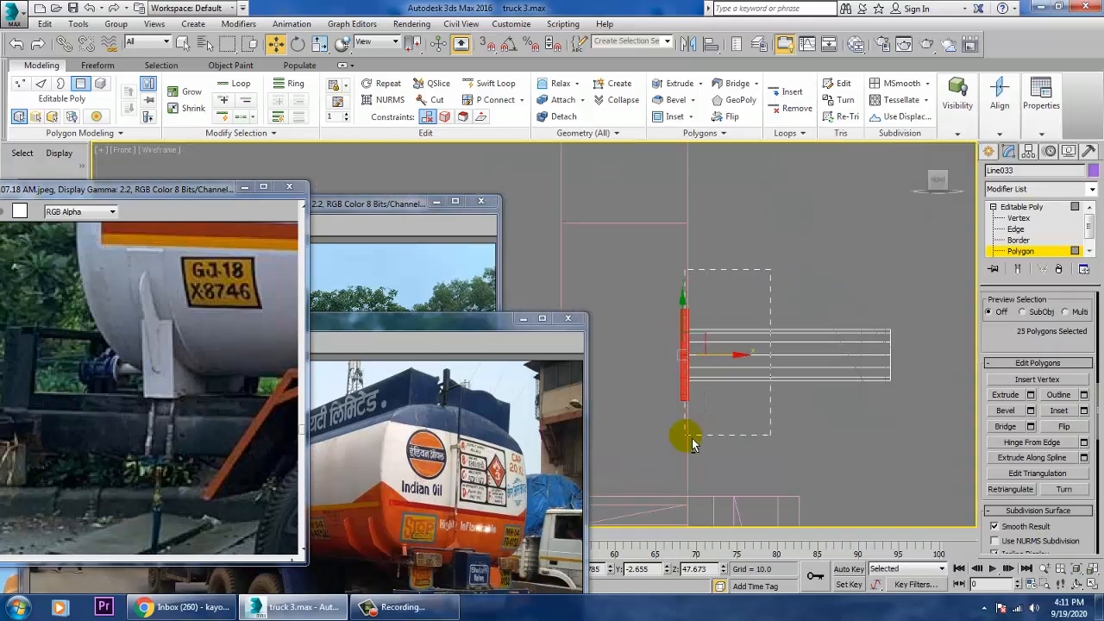
key(alt+w)
alt+middle_drag(888, 449, 955, 438)
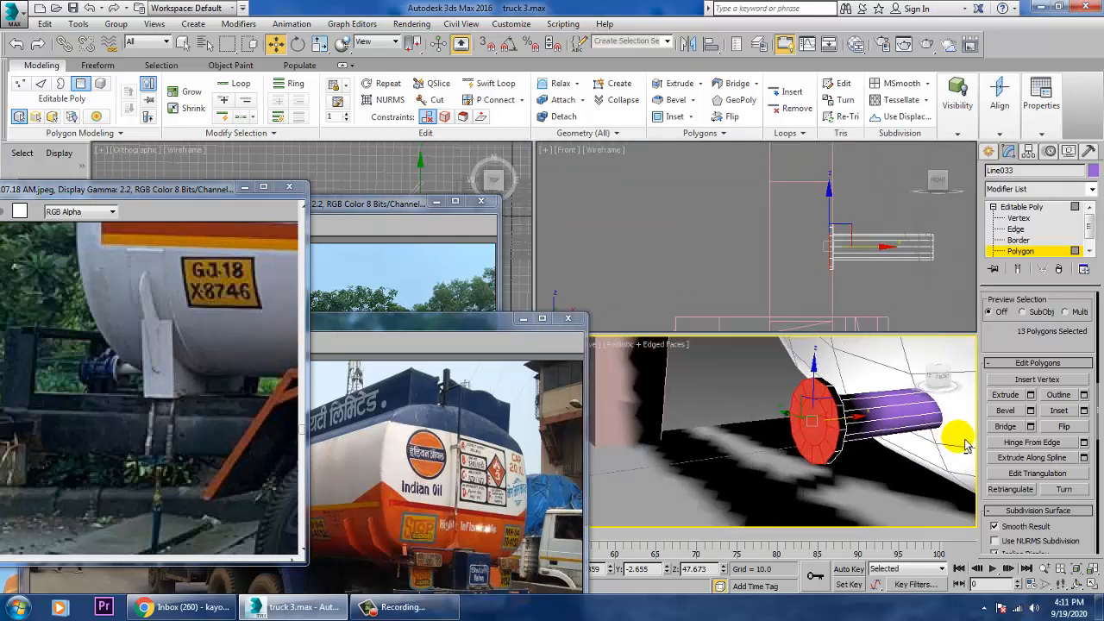
Extrude the flange's rear face by 5.499 into a wider cylindrical section.
click(1030, 395)
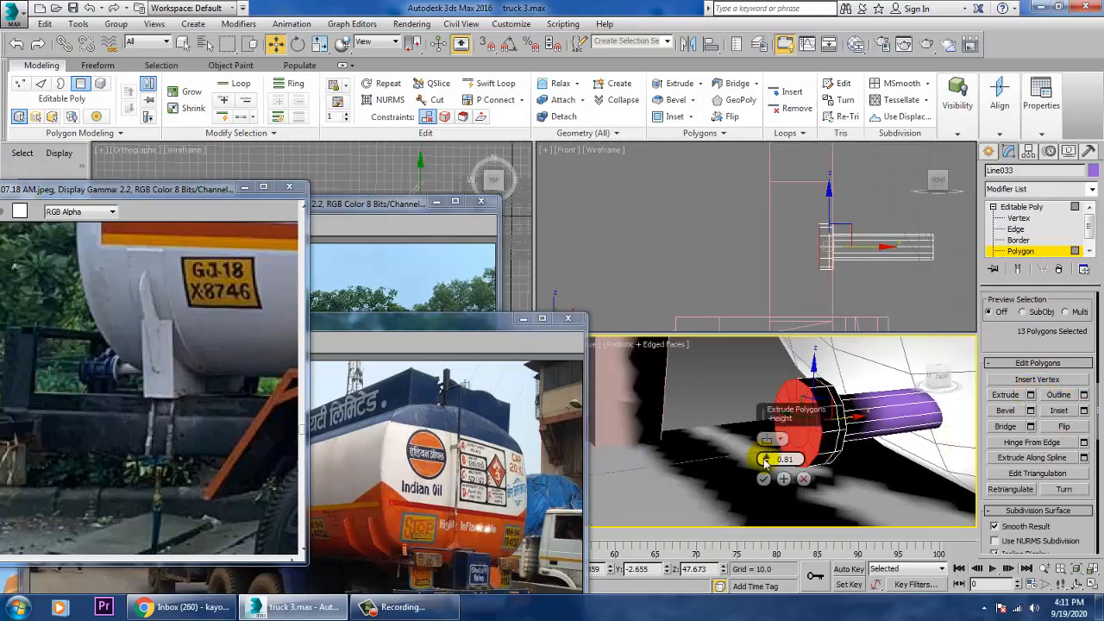
mouse_move(766, 459)
mouse_down()
mouse_move(774, 435)
mouse_move(781, 449)
mouse_up()
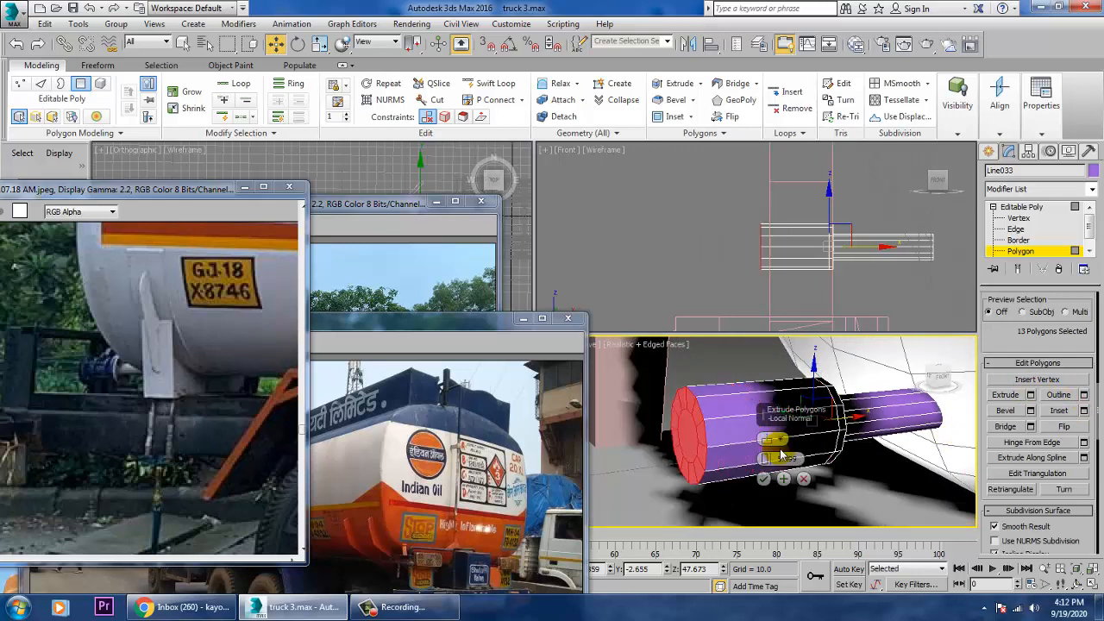
click(763, 480)
Add a Swift Loop edge loop close to the wider section's rear end and select the narrow band of polygons beside it.
scroll(778, 489, up, 3)
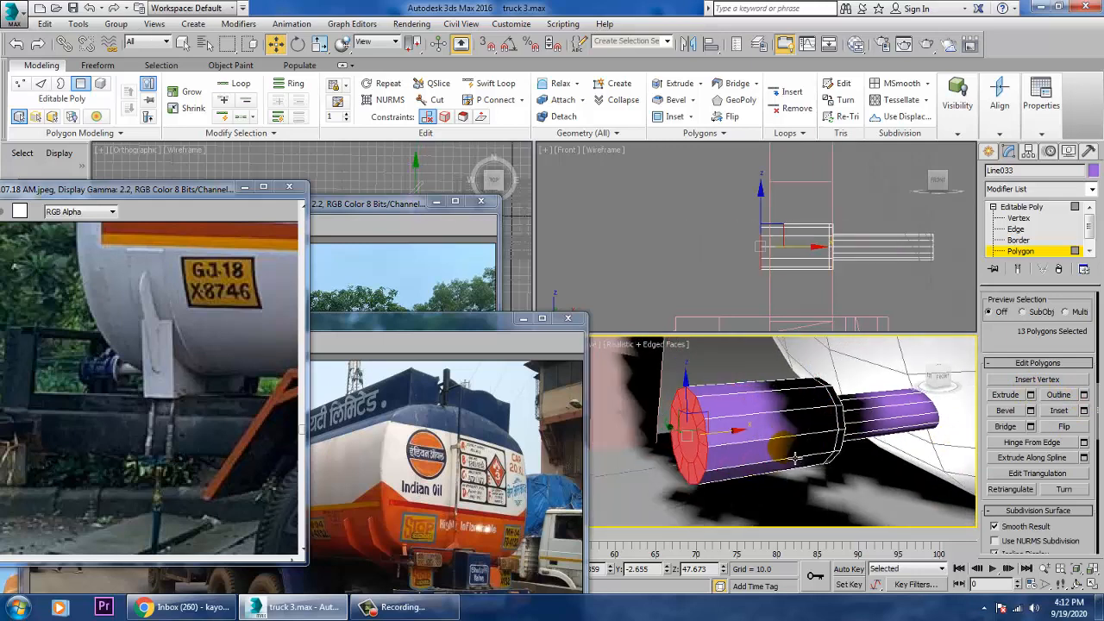
click(493, 83)
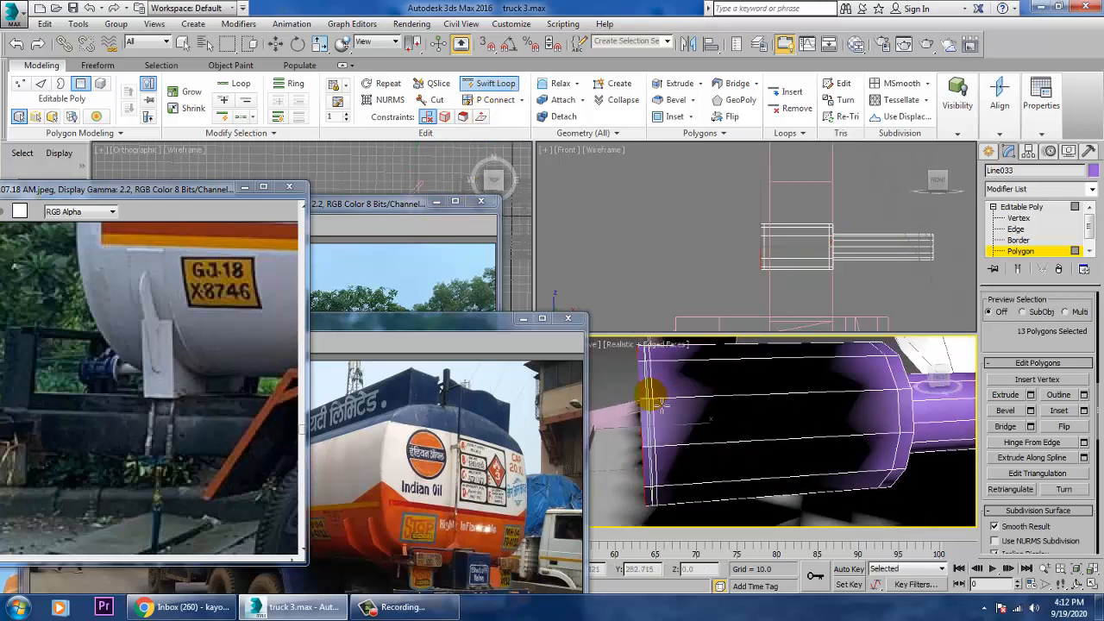
right_click(783, 237)
key(alt+w)
scroll(653, 296, up, 5)
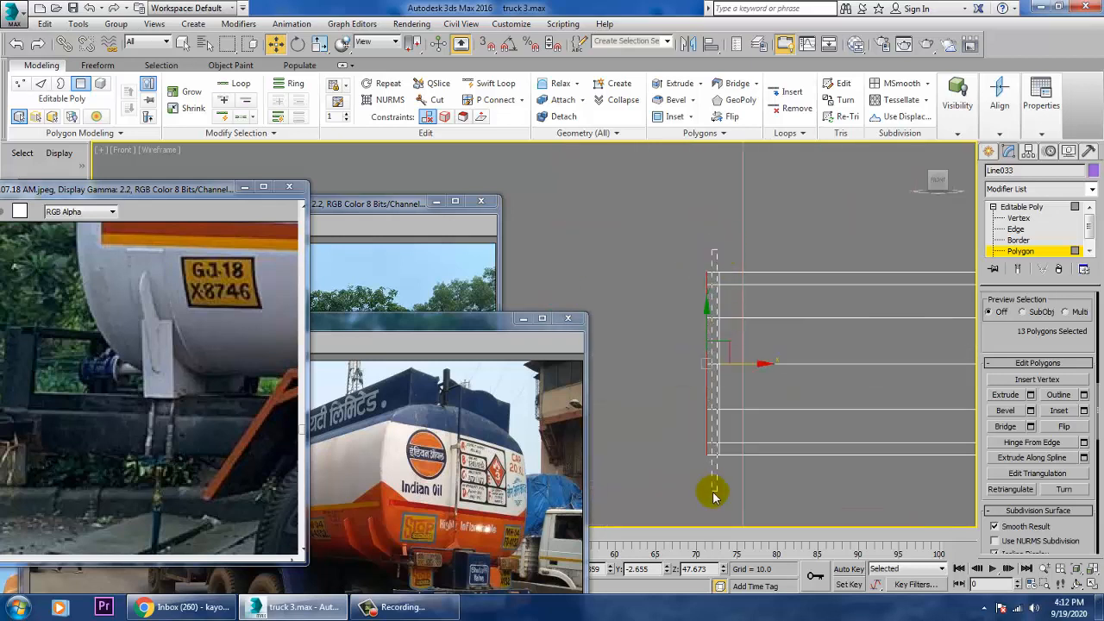
alt+click(713, 494)
Extrude the narrow band at the wider section's rear end outward by 0.734 to form the end flange.
click(1031, 394)
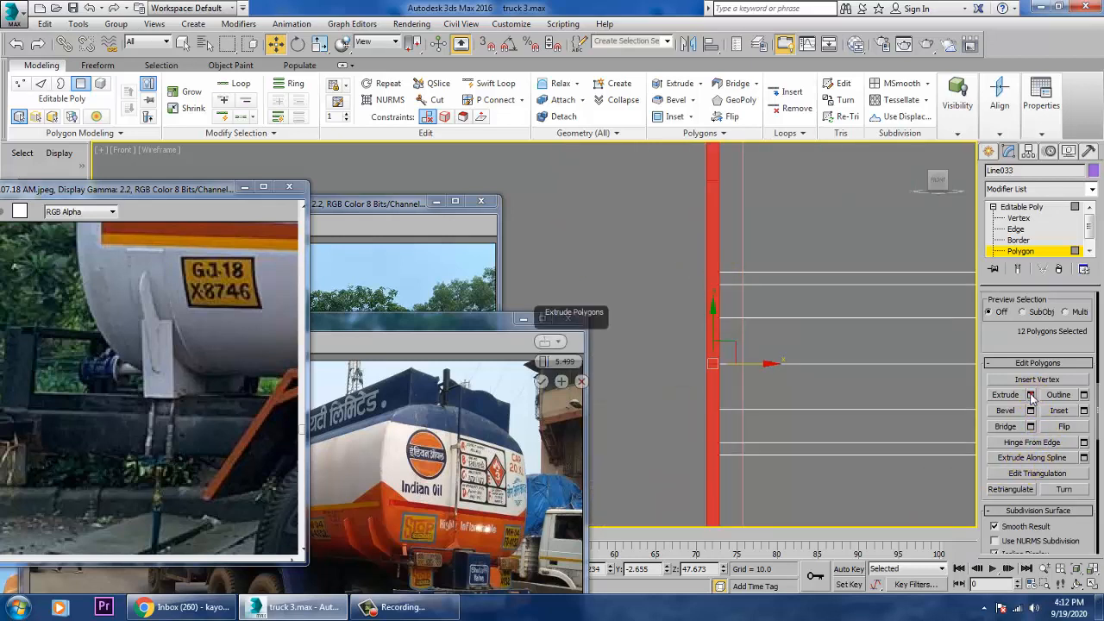
click(544, 362)
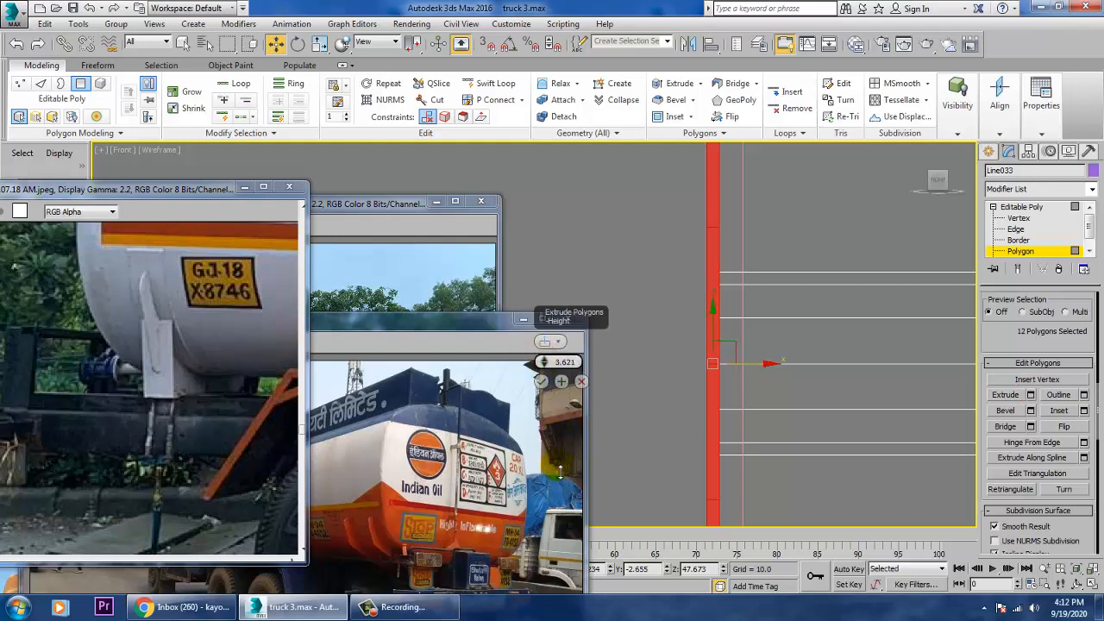
drag(560, 470, 559, 611)
click(562, 383)
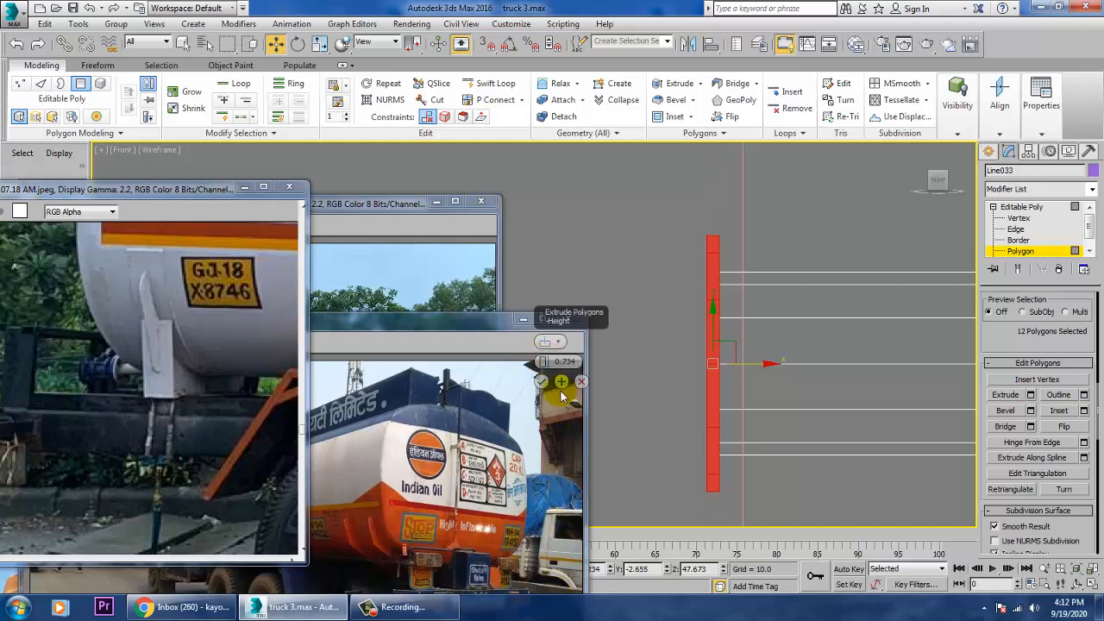
click(541, 383)
key(alt+w)
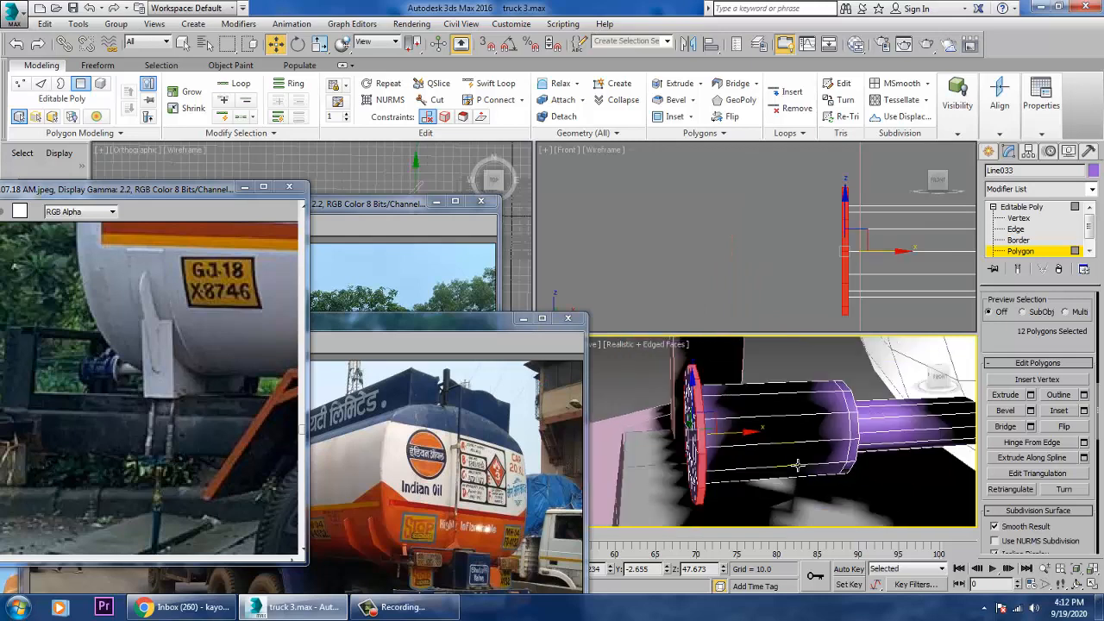
Select every polygon of the outer ring on the end flange's rear face.
alt+middle_drag(790, 454, 860, 442)
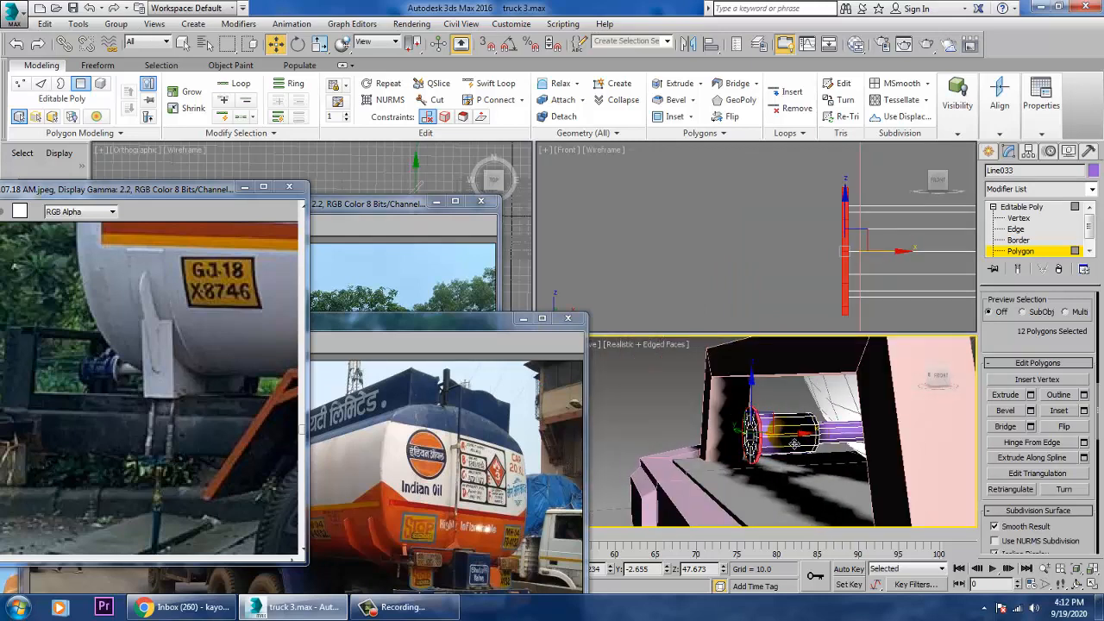
alt+middle_drag(828, 393, 916, 380)
click(916, 379)
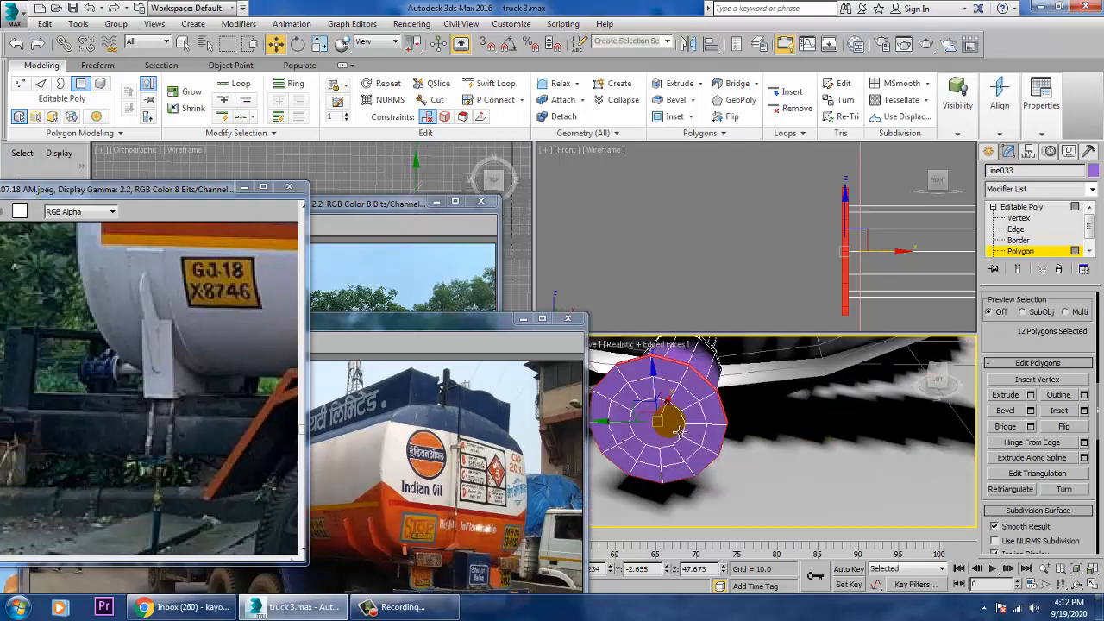
click(645, 372)
ctrl+click(671, 370)
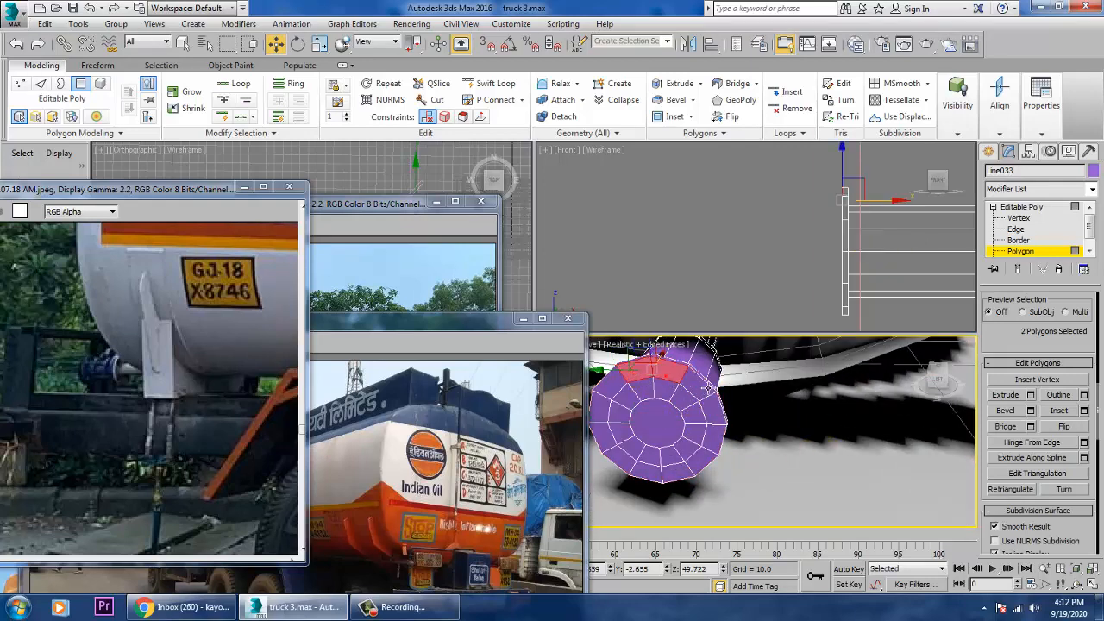
ctrl+click(702, 390)
ctrl+click(715, 414)
ctrl+click(719, 442)
ctrl+click(709, 464)
ctrl+click(689, 476)
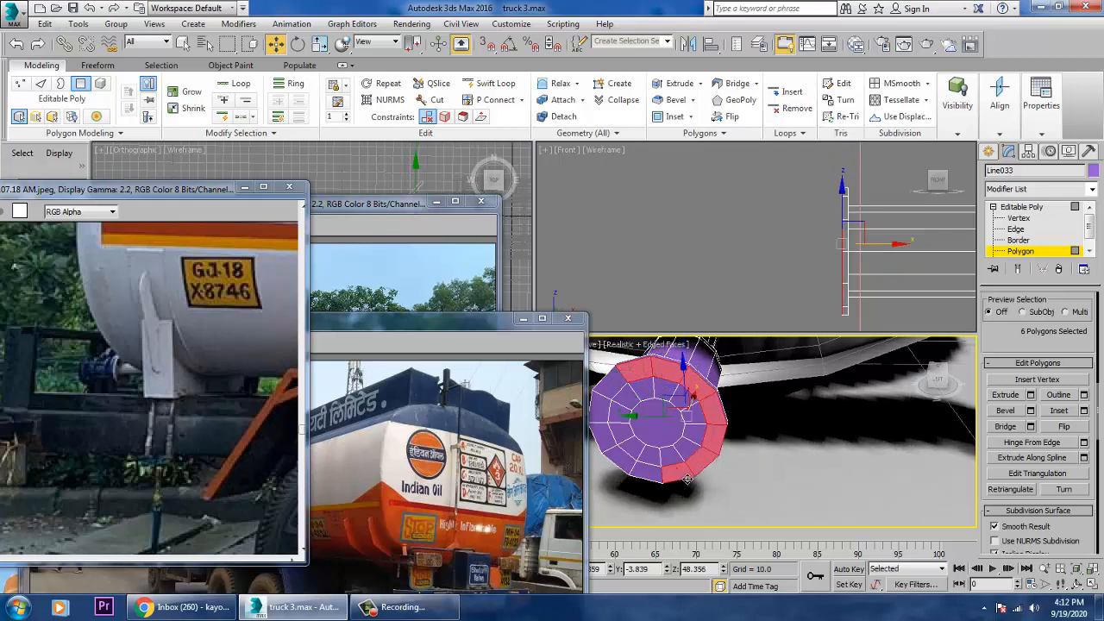
ctrl+click(670, 482)
ctrl+click(630, 468)
ctrl+click(607, 447)
ctrl+click(600, 417)
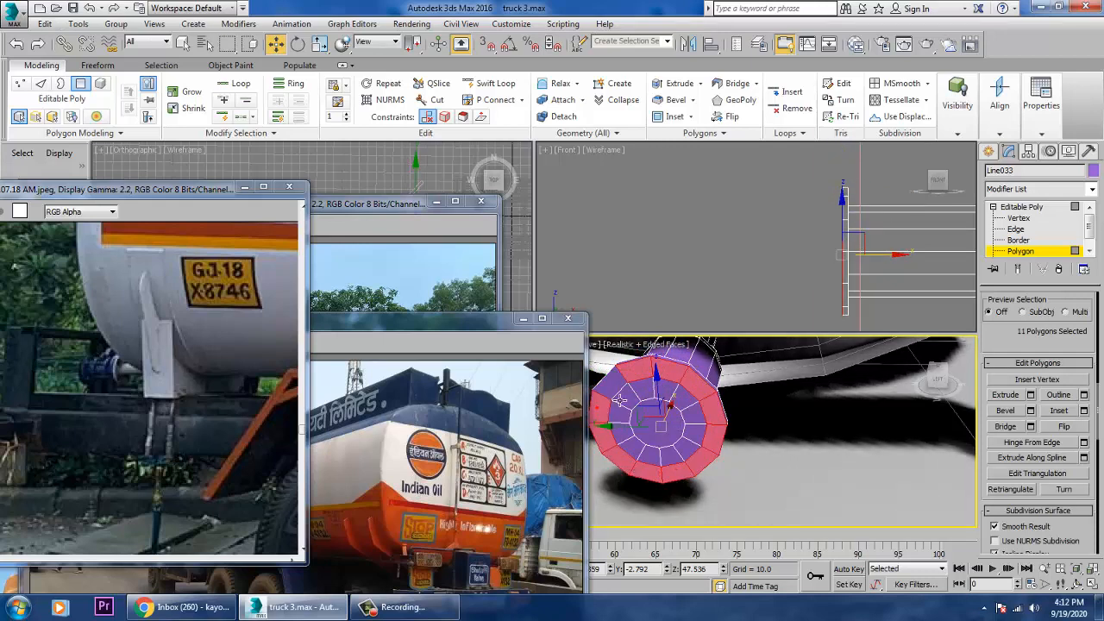
ctrl+click(614, 386)
Add the inner ring polygons and the central polygon of the end flange's rear face to the selection.
ctrl+click(635, 408)
ctrl+click(643, 393)
ctrl+click(662, 388)
ctrl+click(681, 399)
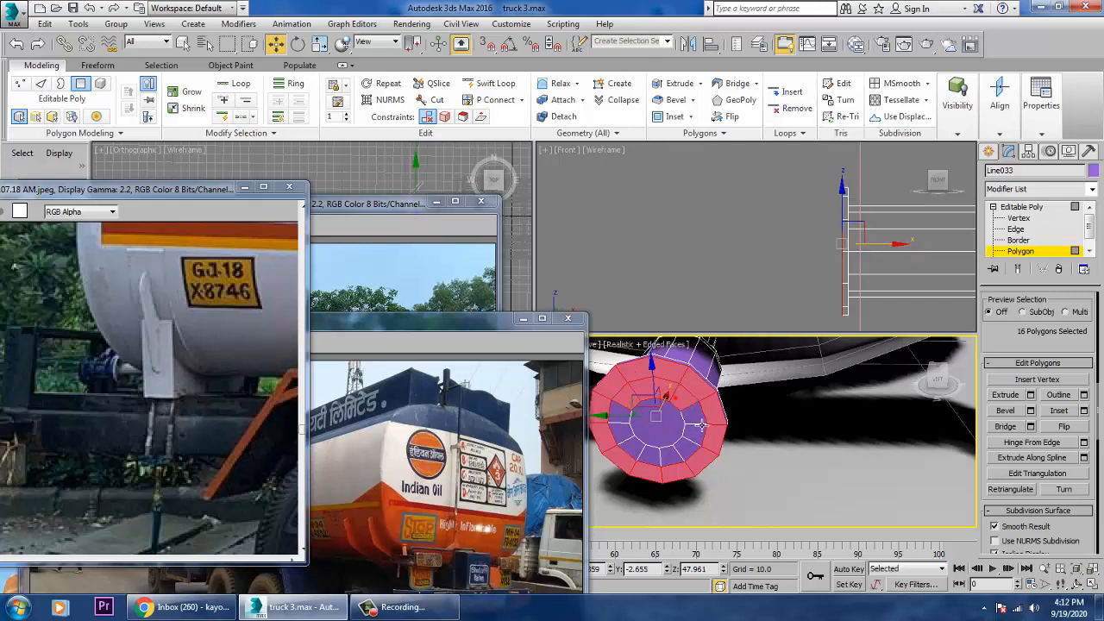
ctrl+click(697, 443)
ctrl+click(680, 461)
ctrl+click(663, 464)
ctrl+click(642, 450)
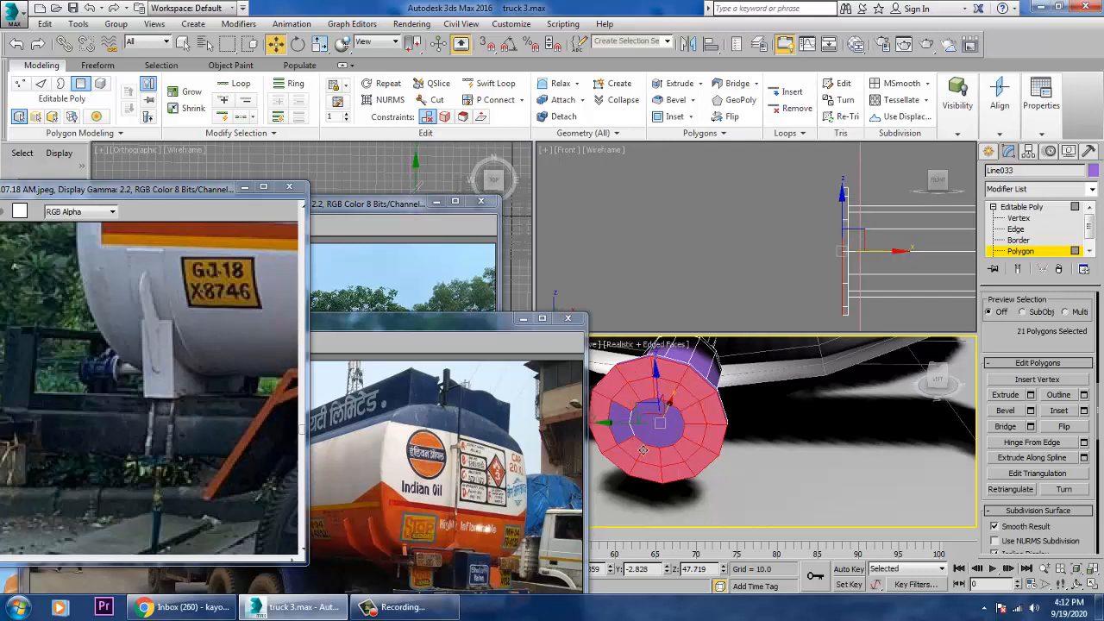
ctrl+click(675, 439)
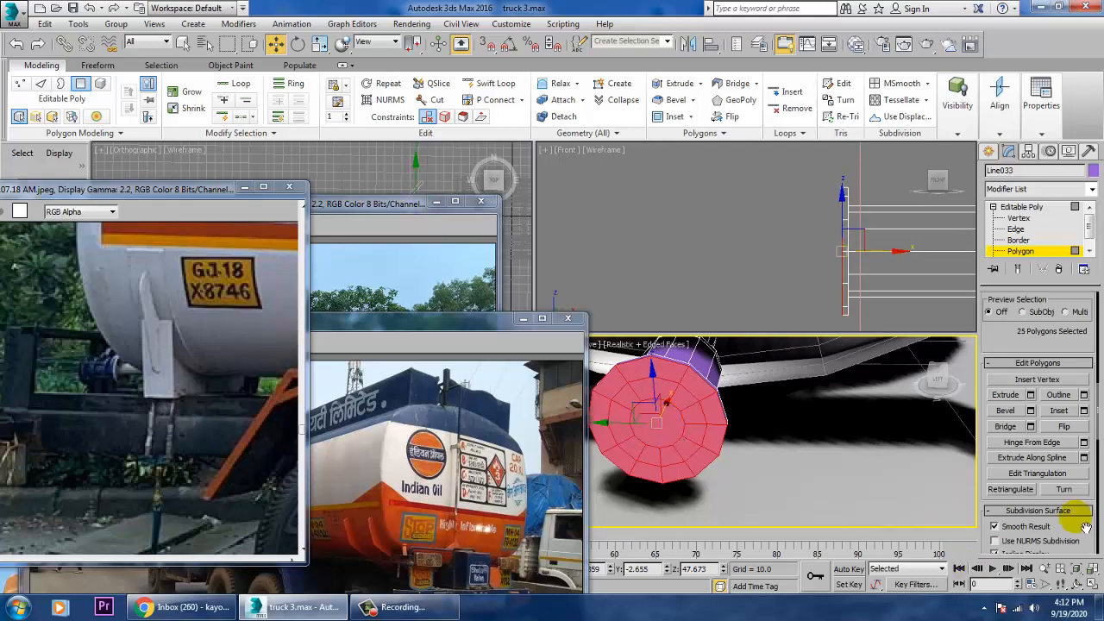
Inset the end flange's selected rear face slightly to leave a narrow rim around it.
click(1083, 410)
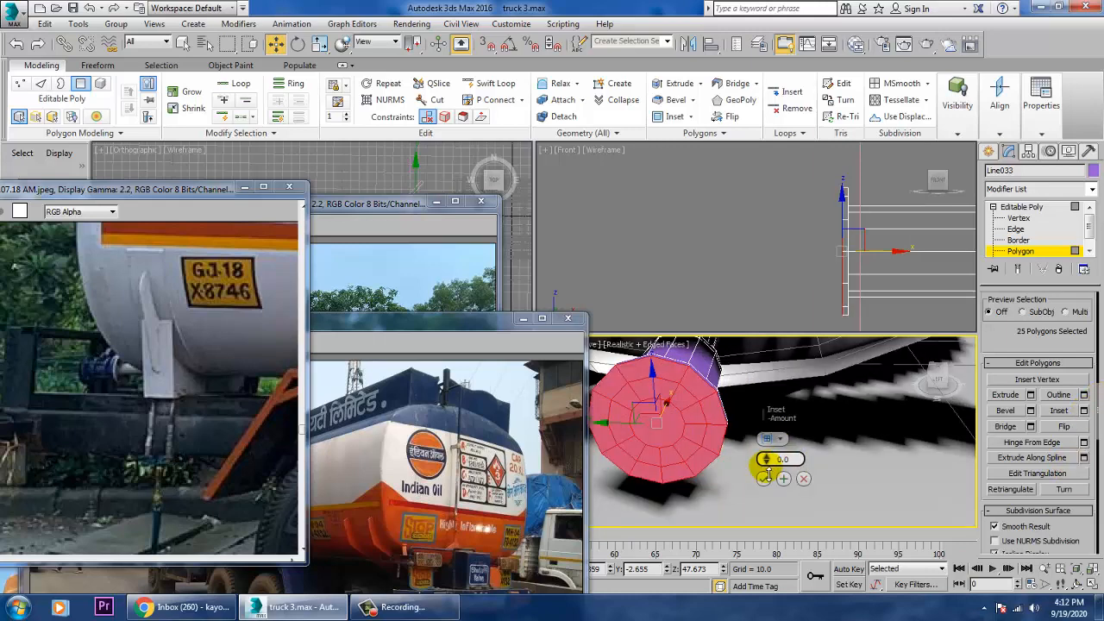
drag(762, 463, 764, 457)
alt+middle_drag(783, 421, 814, 422)
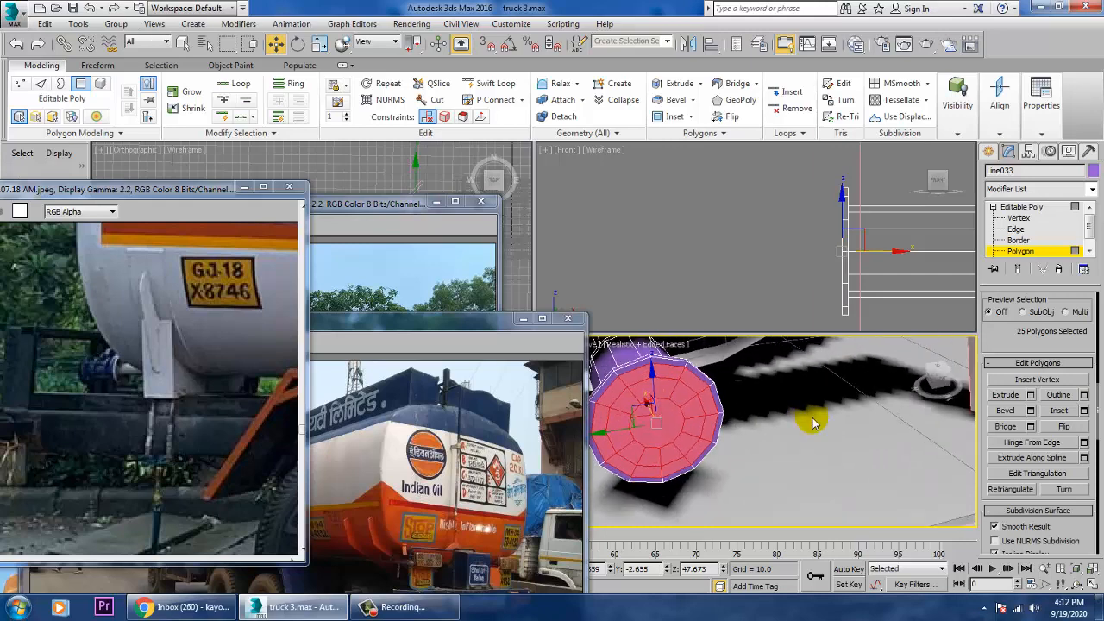
Try to recess the inset rear face into the pipe with a negative extrusion, and clear the selection.
click(1030, 394)
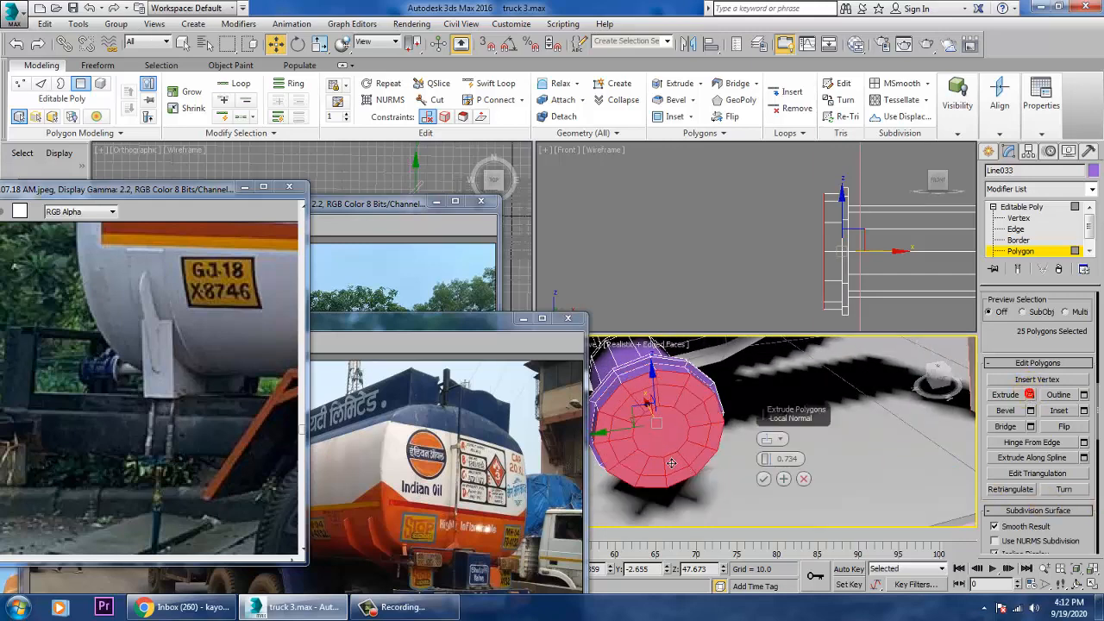
mouse_move(764, 458)
mouse_down()
mouse_move(772, 491)
mouse_move(764, 468)
mouse_up()
click(764, 479)
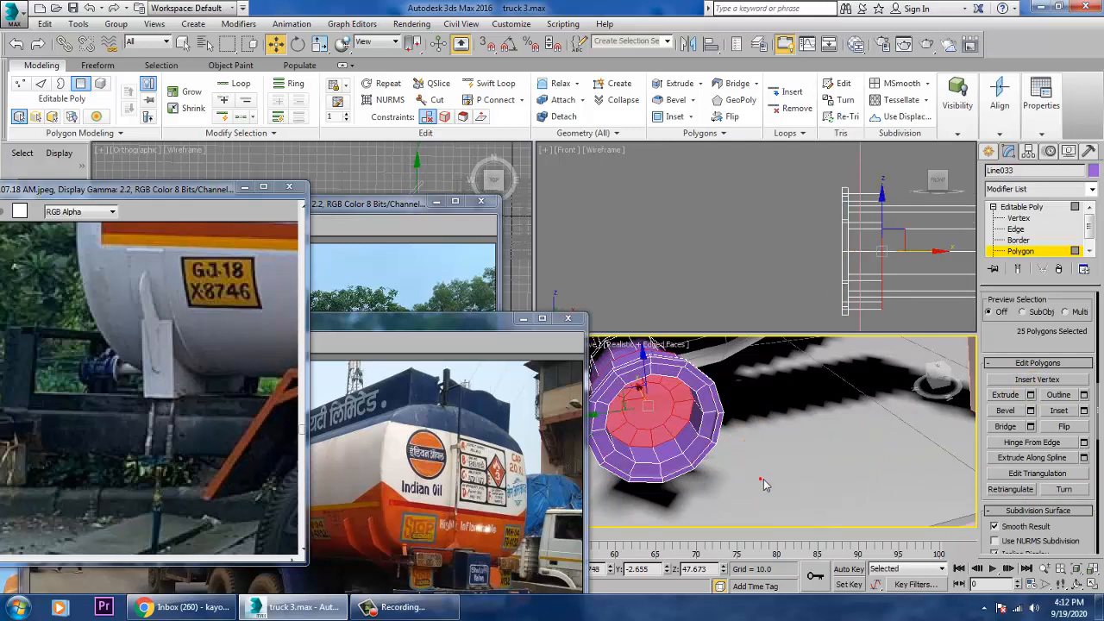
click(764, 481)
Undo the inward extrusion of the end flange's rear face, back to the selected inset polygons.
alt+middle_drag(710, 456, 634, 440)
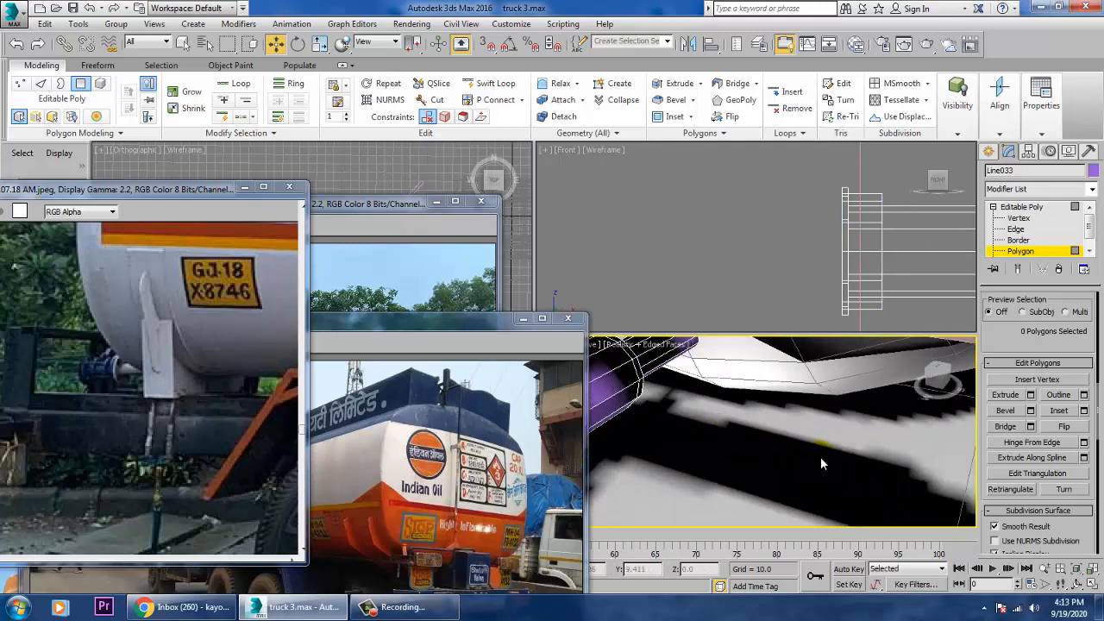
middle_drag(820, 457, 941, 433)
key(alt+w)
alt+middle_drag(868, 421, 1065, 410)
key(ctrl+z)
key(ctrl+z)
key(ctrl+z)
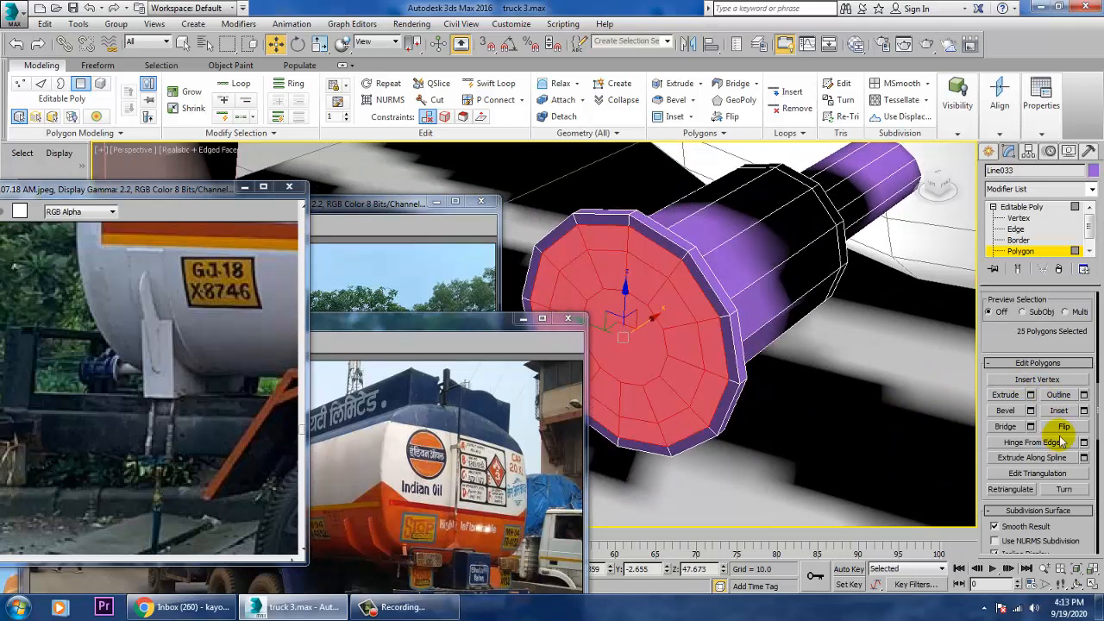
Delete the selected inset polygons on the end flange to open the pipe's rear end.
key(Delete)
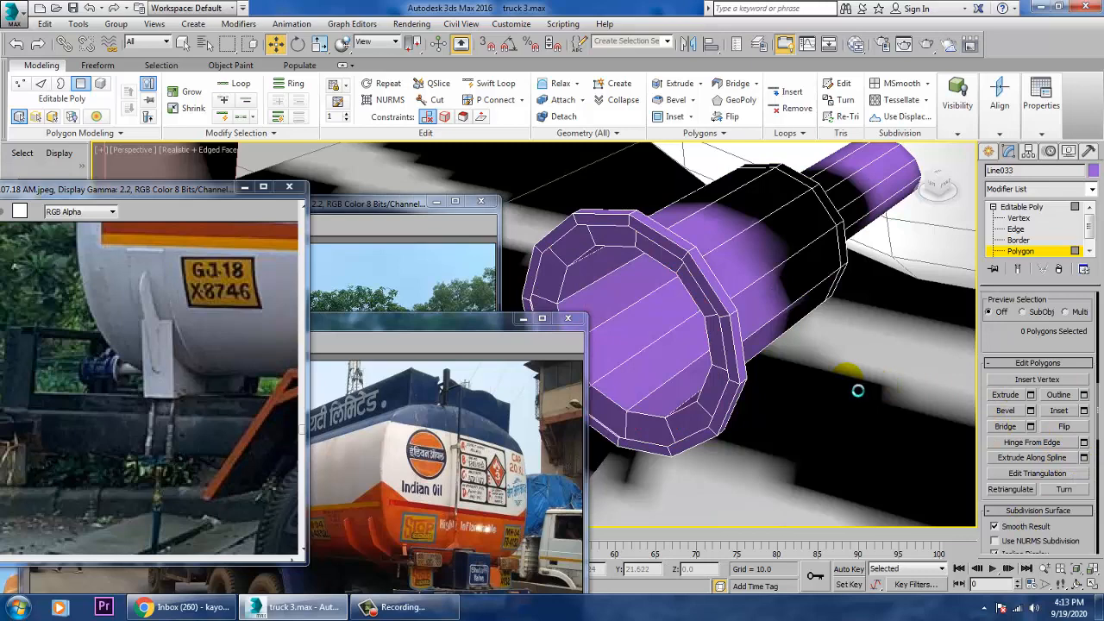
alt+middle_drag(847, 378, 863, 422)
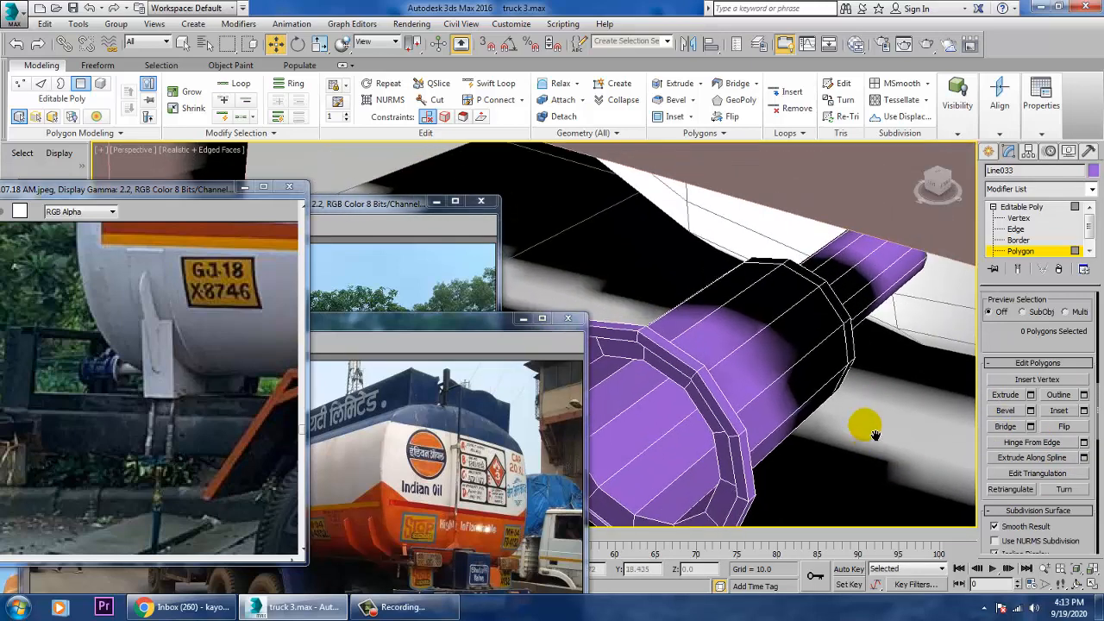
Draw a short vertical renderable line in the Front view as a stem rising from the pipe's wide section.
click(989, 151)
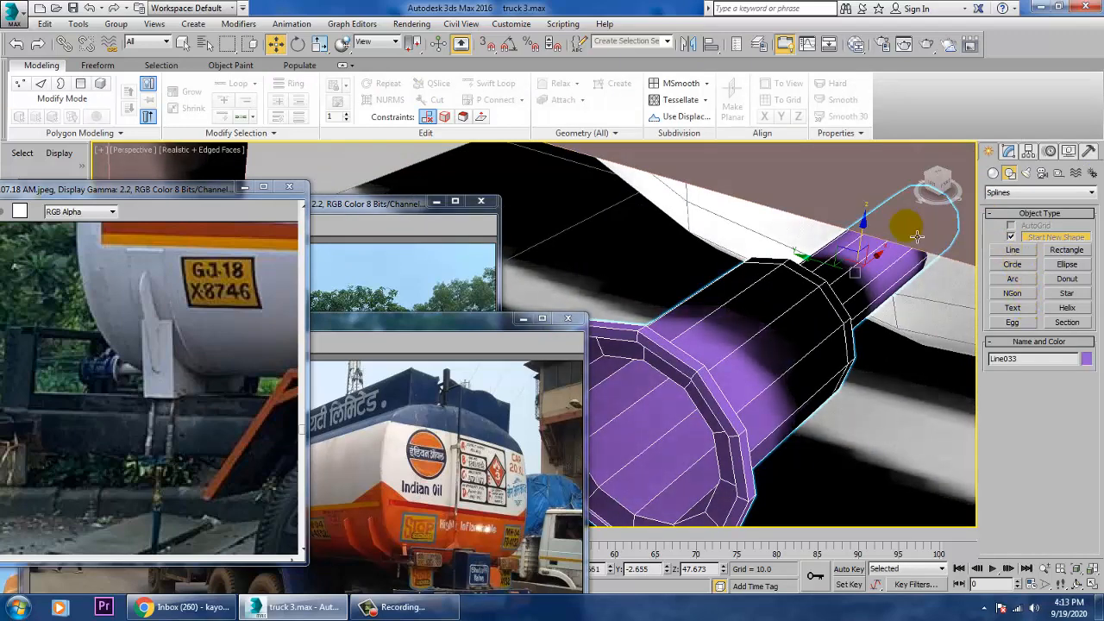
key(alt+w)
middle_drag(873, 270, 766, 263)
scroll(809, 257, down, 4)
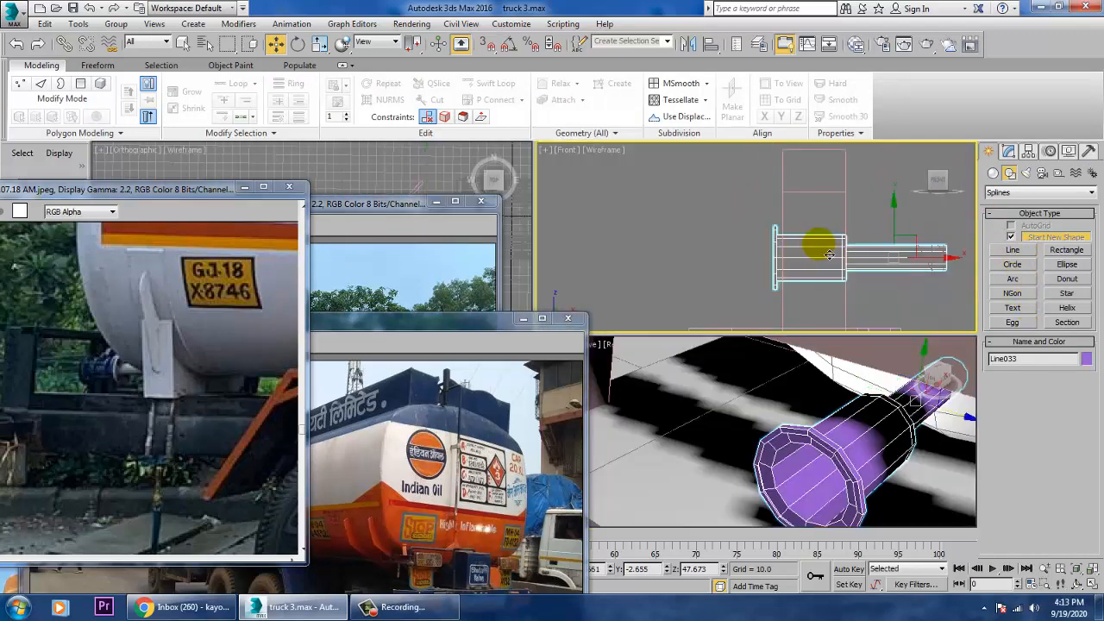
click(1013, 252)
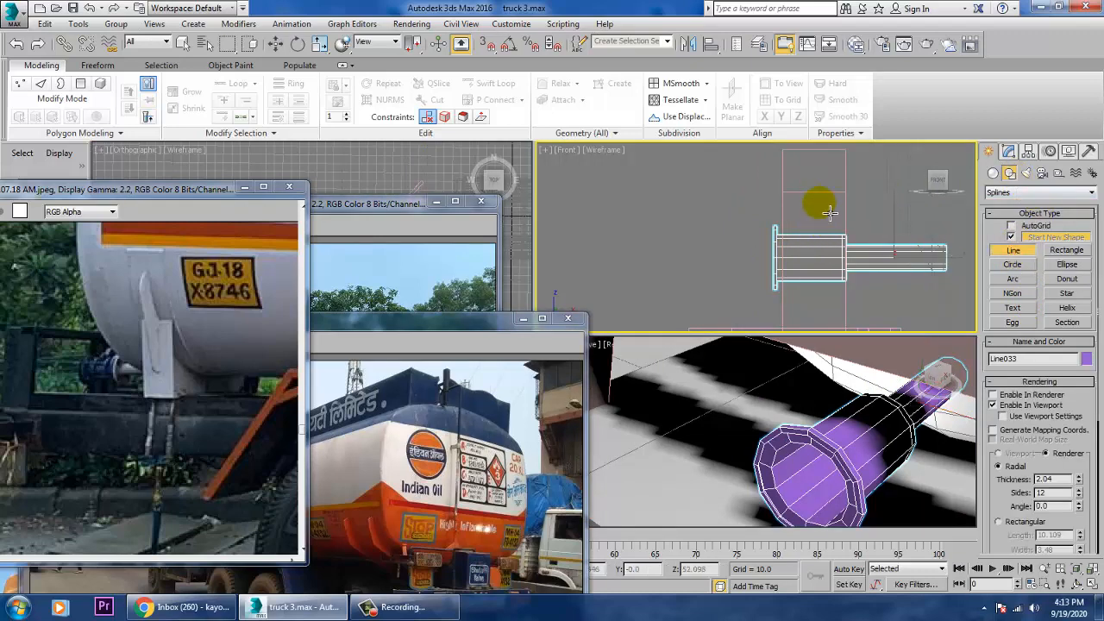
click(835, 180)
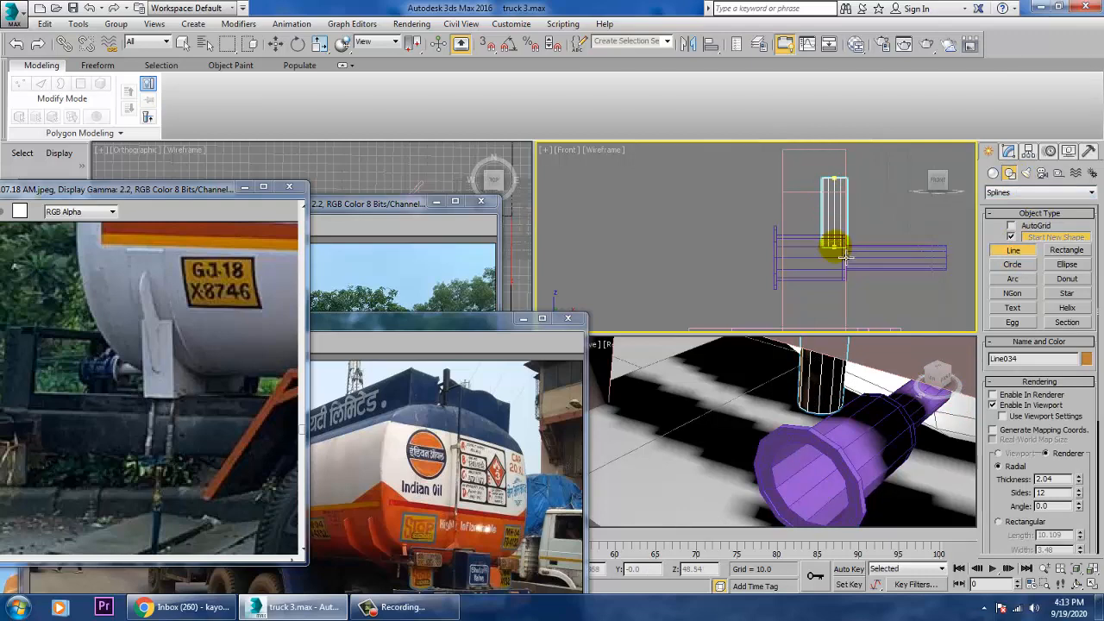
right_click(845, 257)
right_click(845, 257)
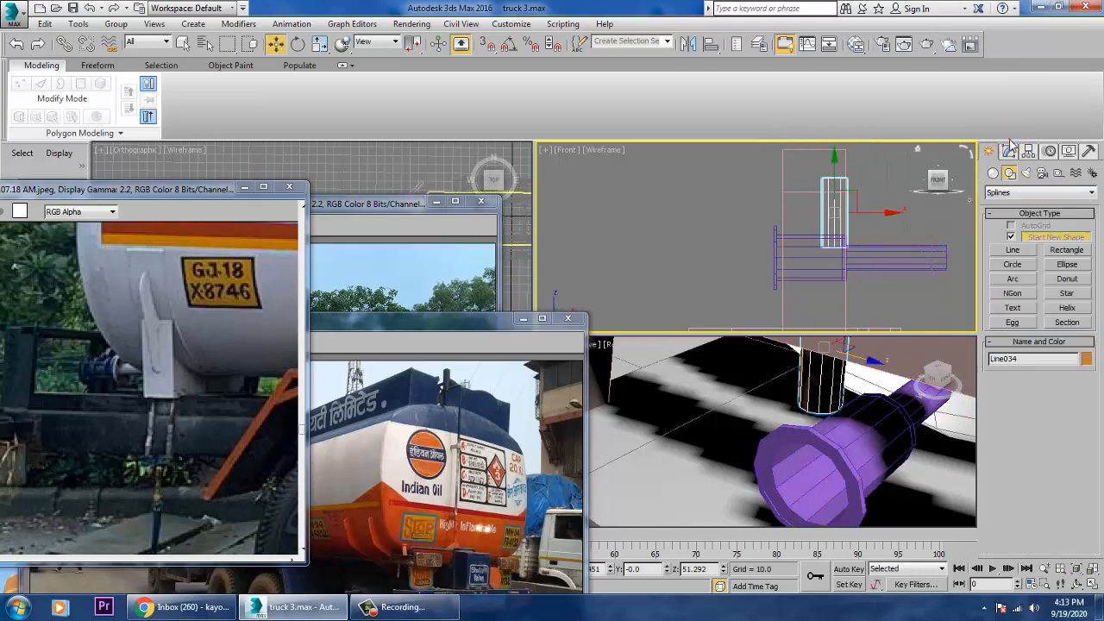
Reduce the stem line's radial thickness to 1.04, keeping the stem selected.
click(1009, 151)
drag(1079, 402, 1087, 435)
click(892, 373)
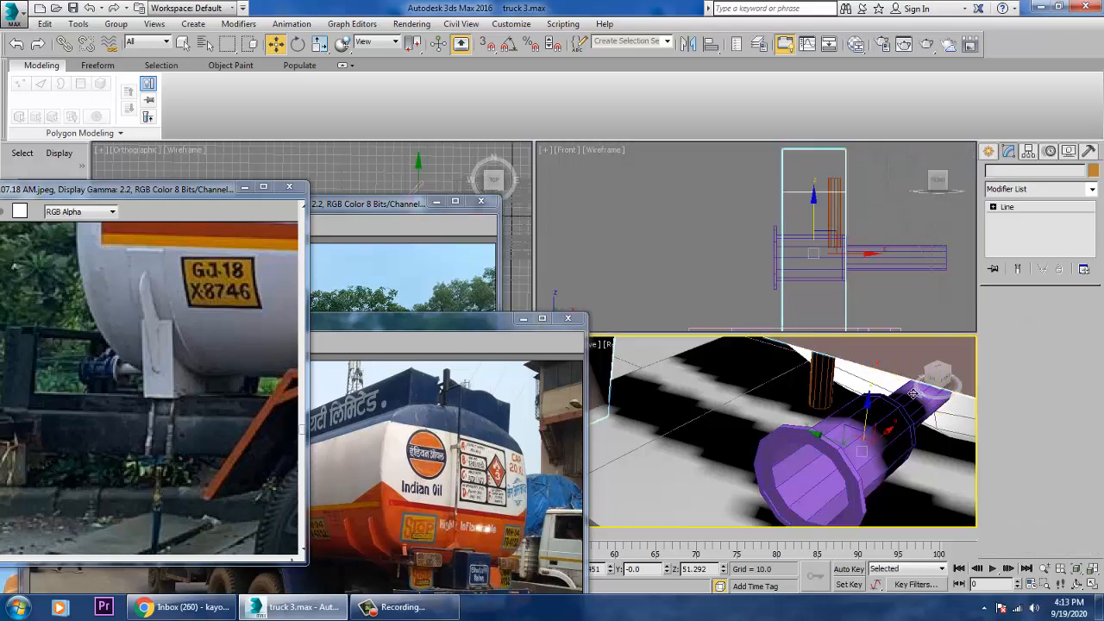
key(ctrl+z)
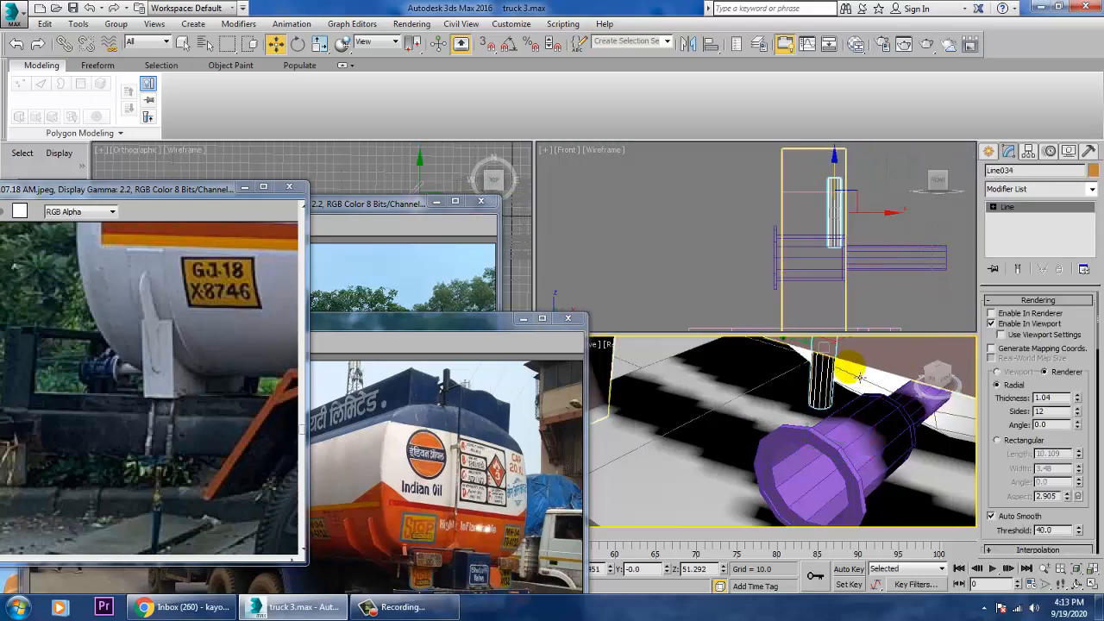
Move the stem sideways in the perspective view so it stands centred on the pipe's wide section.
scroll(828, 388, up, 3)
key(alt+w)
mouse_move(653, 250)
mouse_down()
mouse_move(803, 300)
mouse_move(812, 264)
mouse_move(797, 291)
mouse_up()
scroll(797, 293, down, 5)
alt+middle_drag(797, 293, 817, 297)
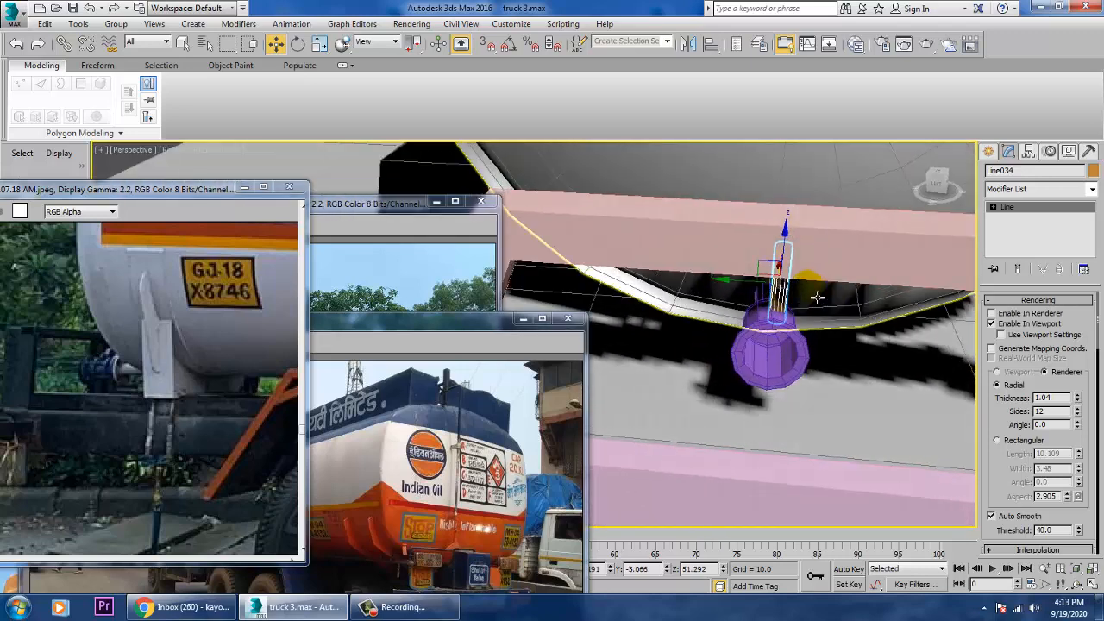
drag(746, 294, 745, 293)
Select the stem's upper end vertex and lower it to about Z 51.37 to shorten the stem.
key(1)
drag(727, 205, 796, 281)
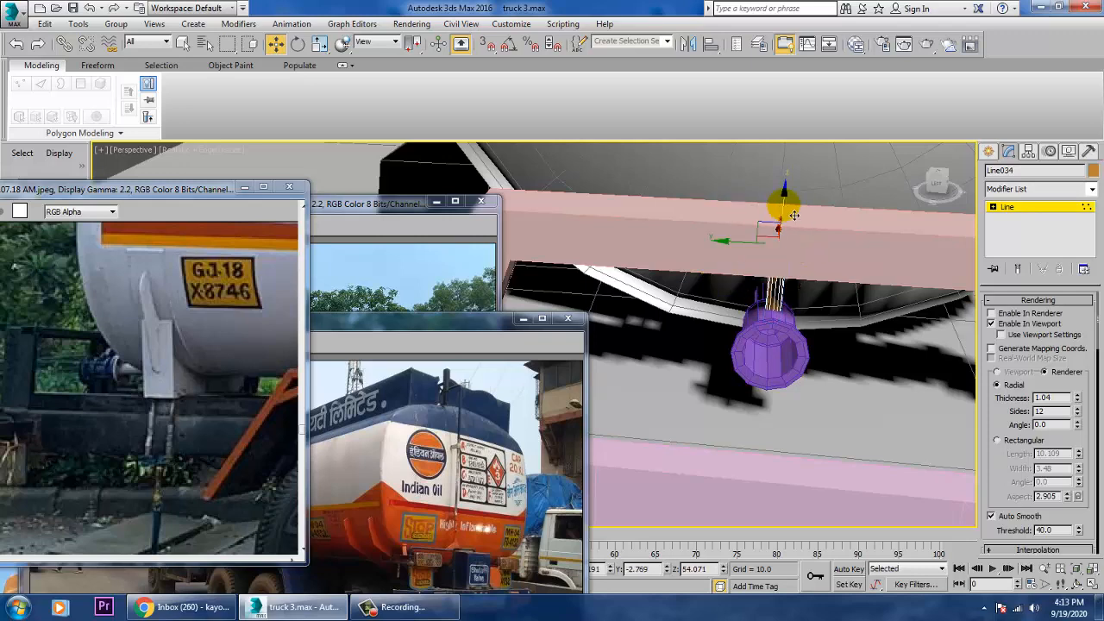
drag(794, 214, 796, 242)
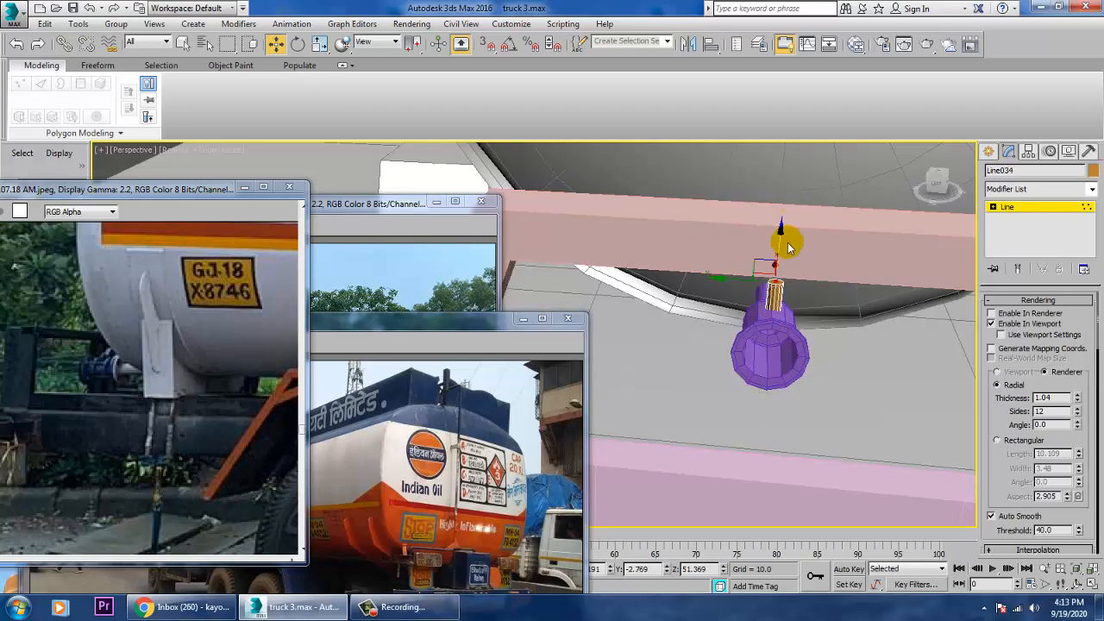
Draw a renderable circle concentric with the stem in the top orthographic view to form a thick ring.
key(z)
scroll(807, 294, down, 4)
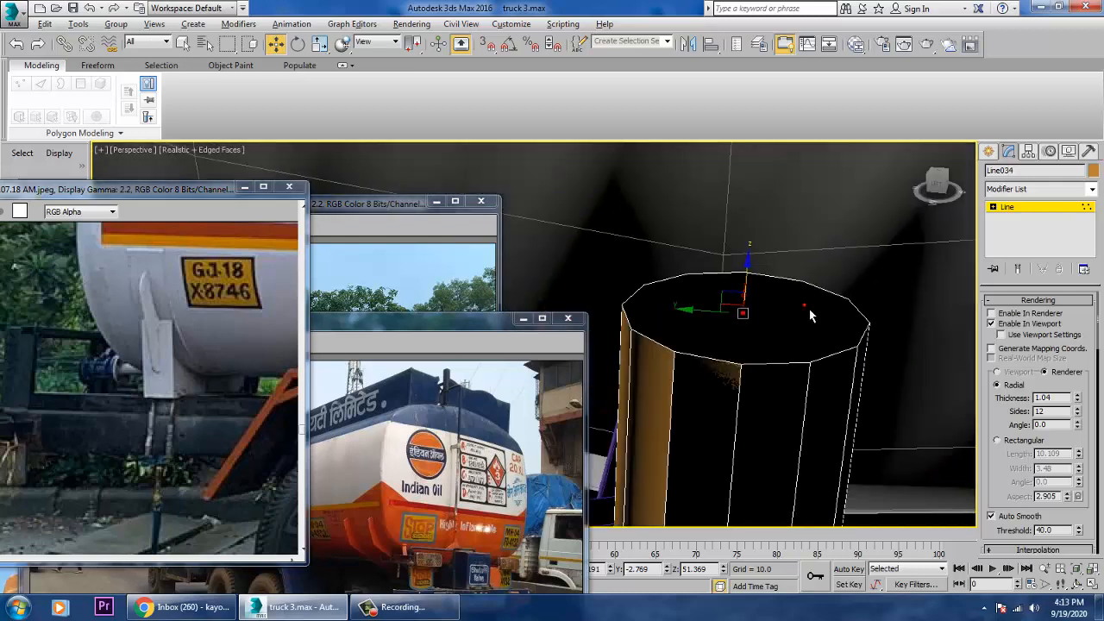
alt+middle_drag(791, 294, 786, 291)
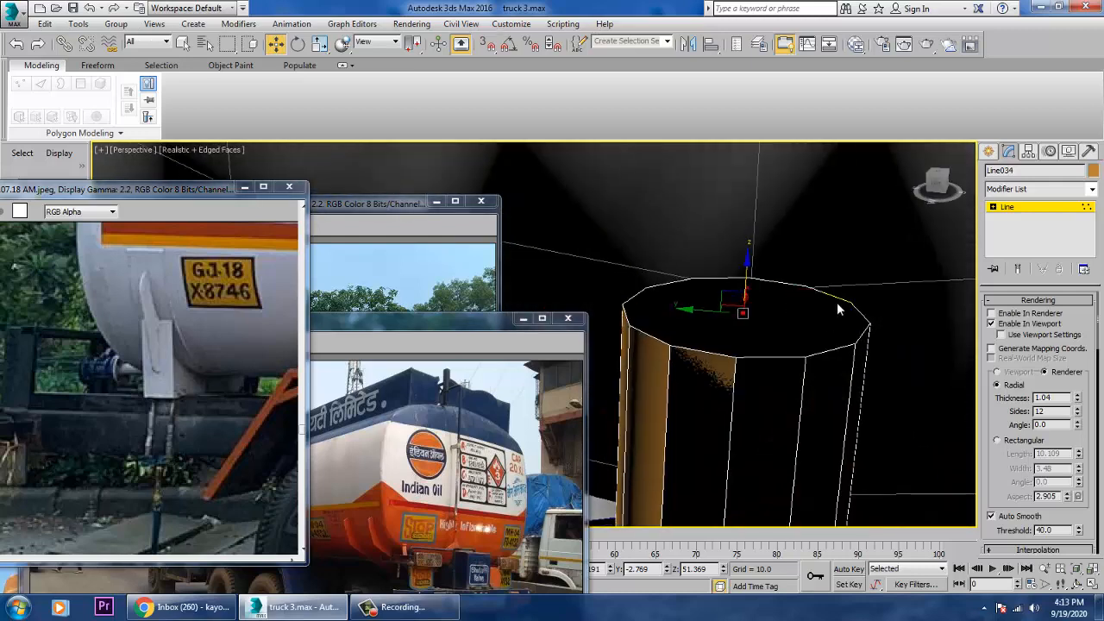
click(988, 151)
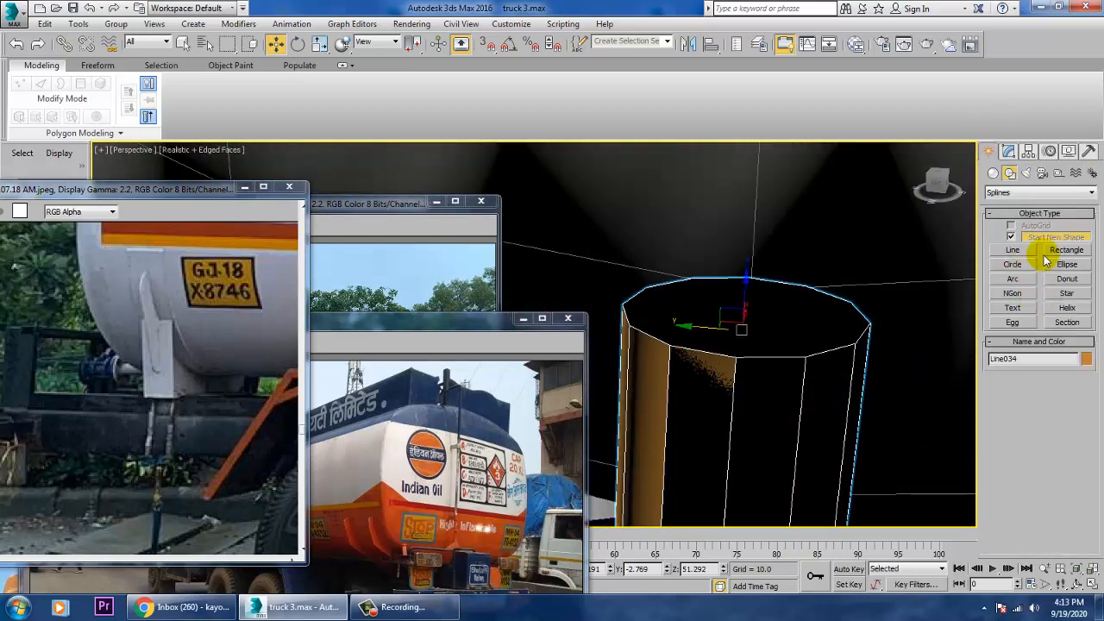
click(1014, 264)
key(alt+w)
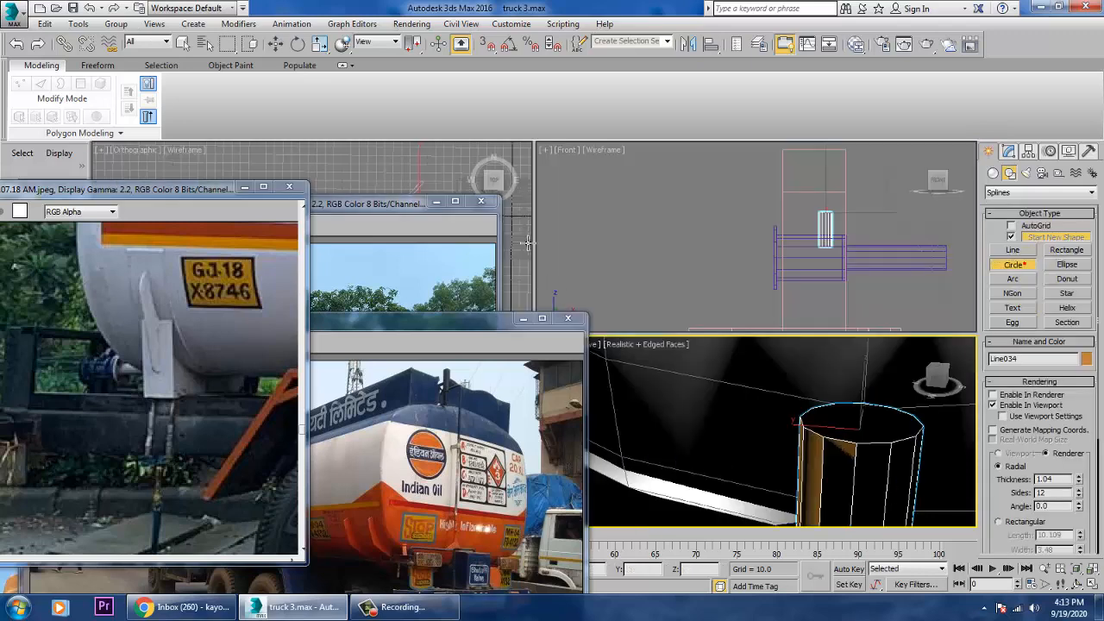
middle_click(445, 177)
key(alt+w)
key(z)
middle_drag(463, 187, 884, 211)
scroll(856, 337, down, 3)
middle_drag(857, 336, 721, 400)
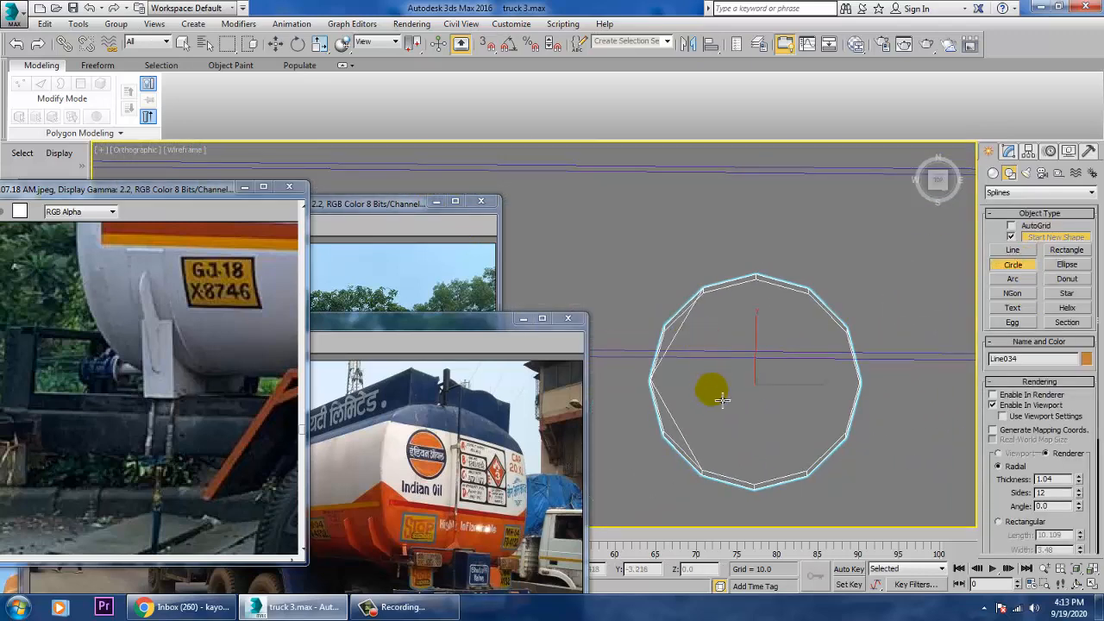
scroll(736, 400, down, 2)
drag(749, 388, 839, 471)
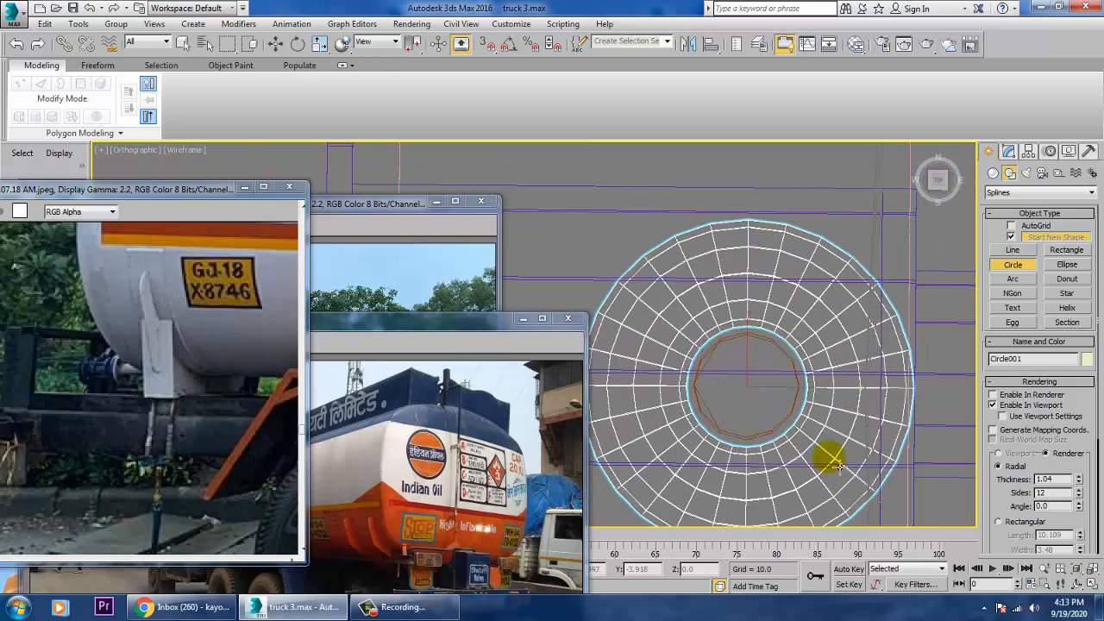
Raise the circle ring to the upper end of the stem, at about Z 51.49, and centre it on the stem.
key(w)
key(alt+w)
middle_click(834, 422)
key(z)
key(alt+w)
scroll(825, 411, down, 3)
scroll(825, 411, down, 8)
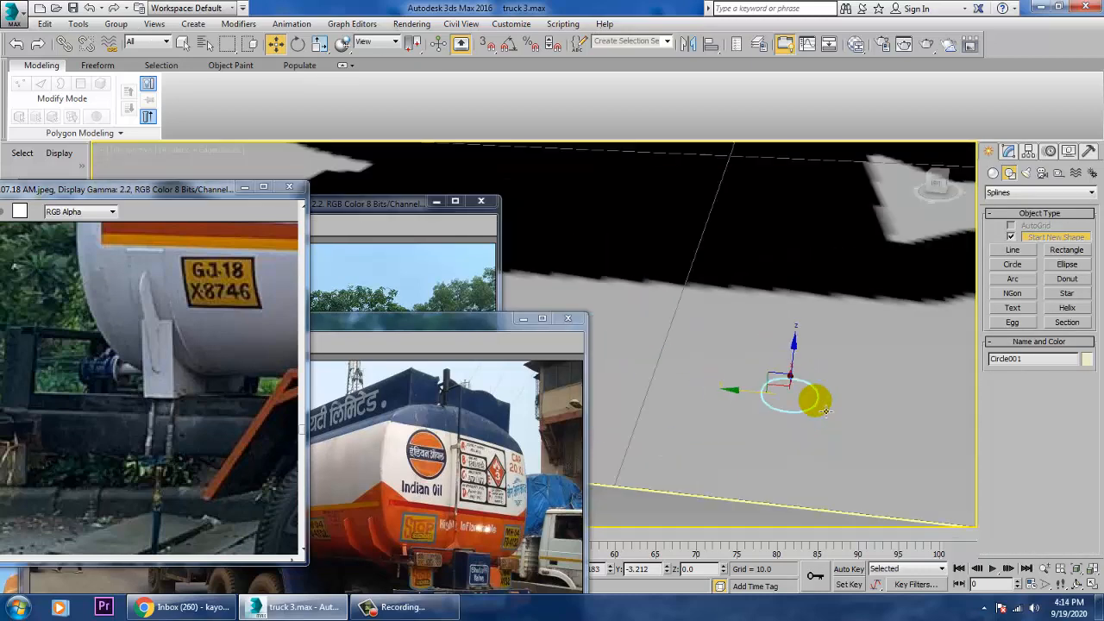
drag(824, 362, 825, 233)
key(z)
scroll(760, 275, down, 5)
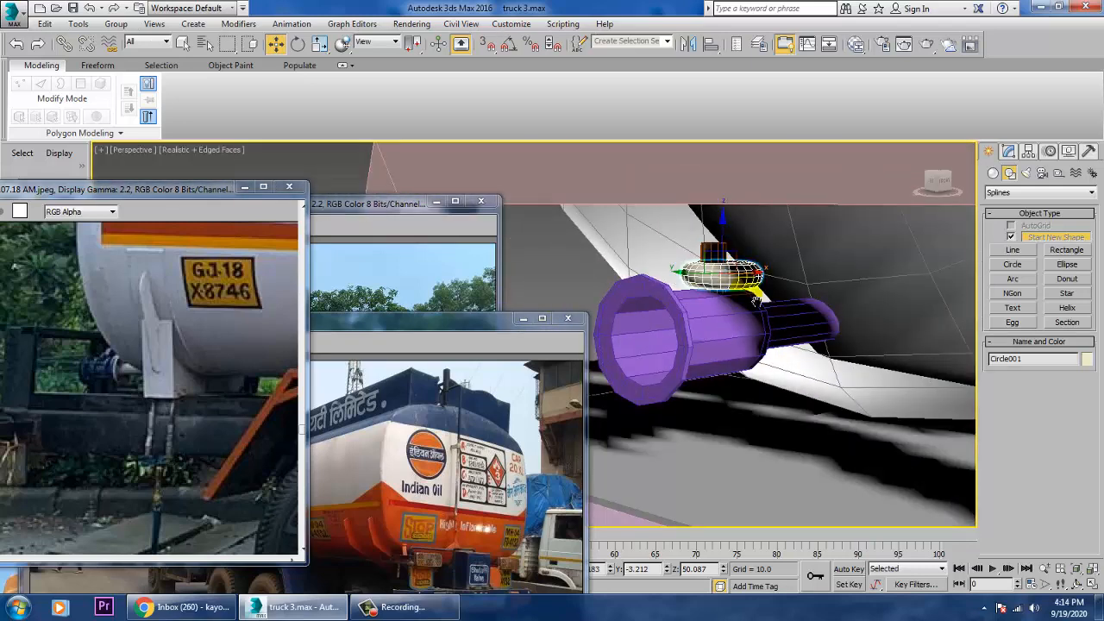
drag(737, 288, 732, 257)
drag(706, 320, 700, 320)
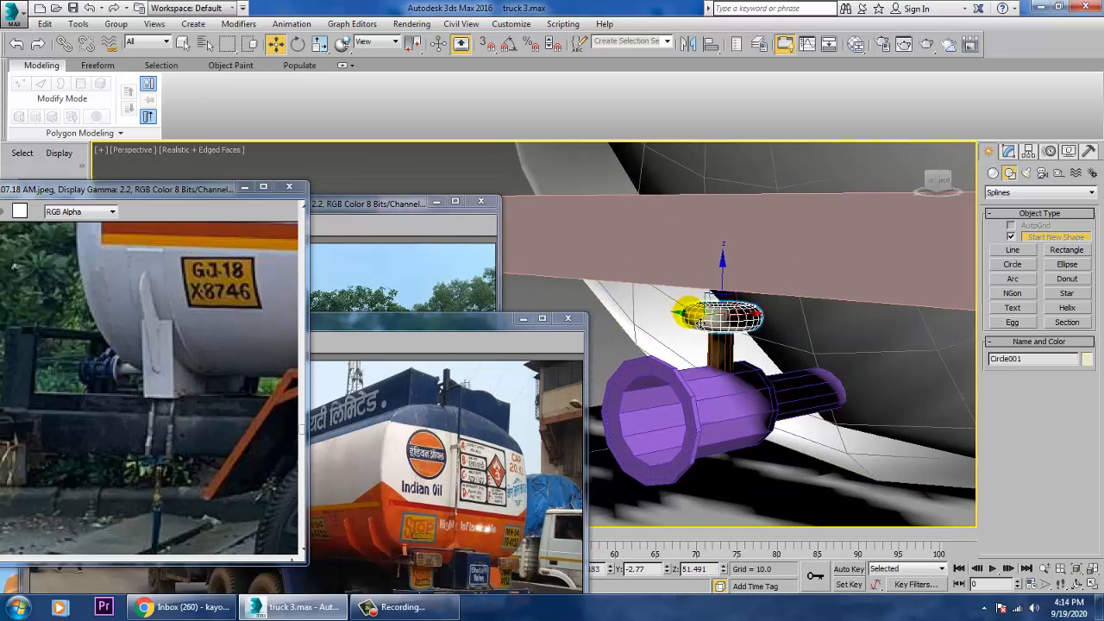
Select the ring, stem and pipe, isolate them from the truck, and delete the circle ring.
alt+middle_drag(833, 387, 867, 389)
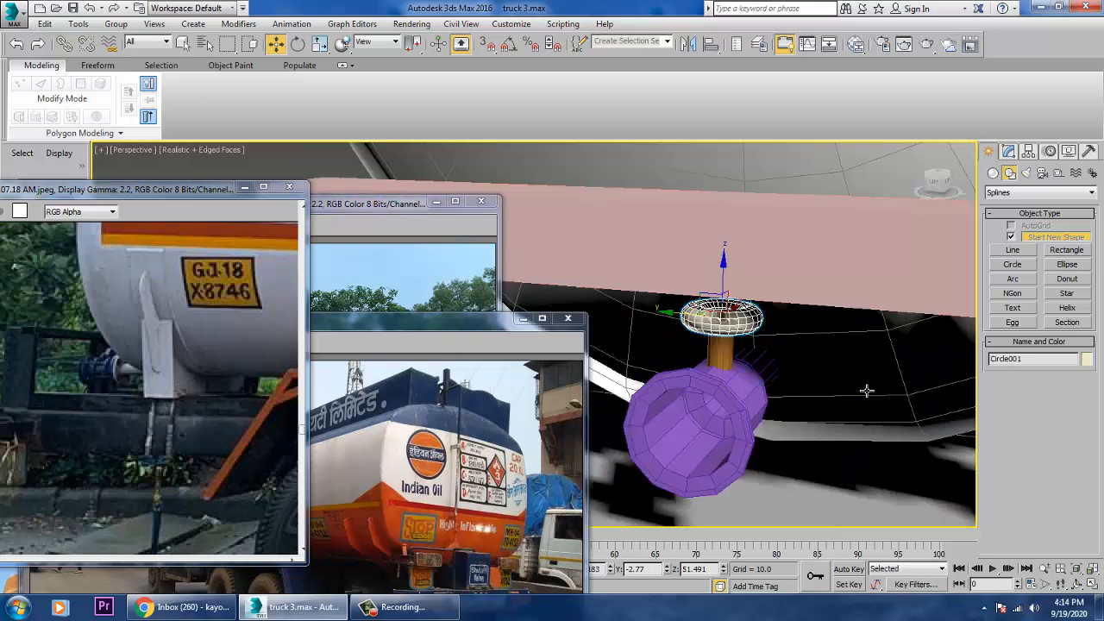
ctrl+click(727, 422)
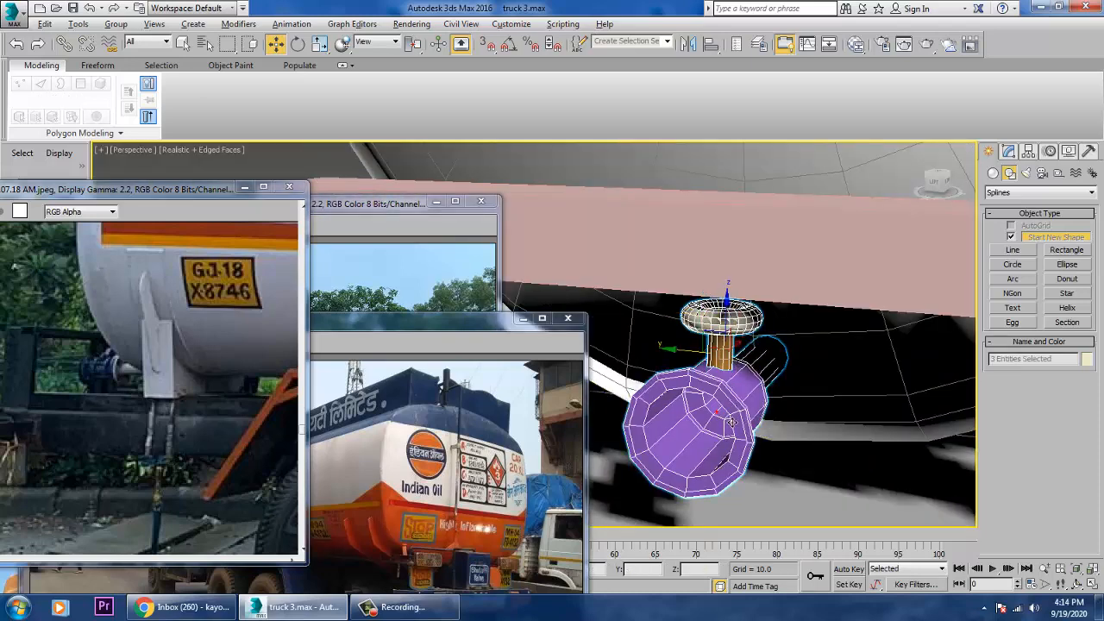
alt+middle_drag(730, 422, 776, 354)
click(776, 360)
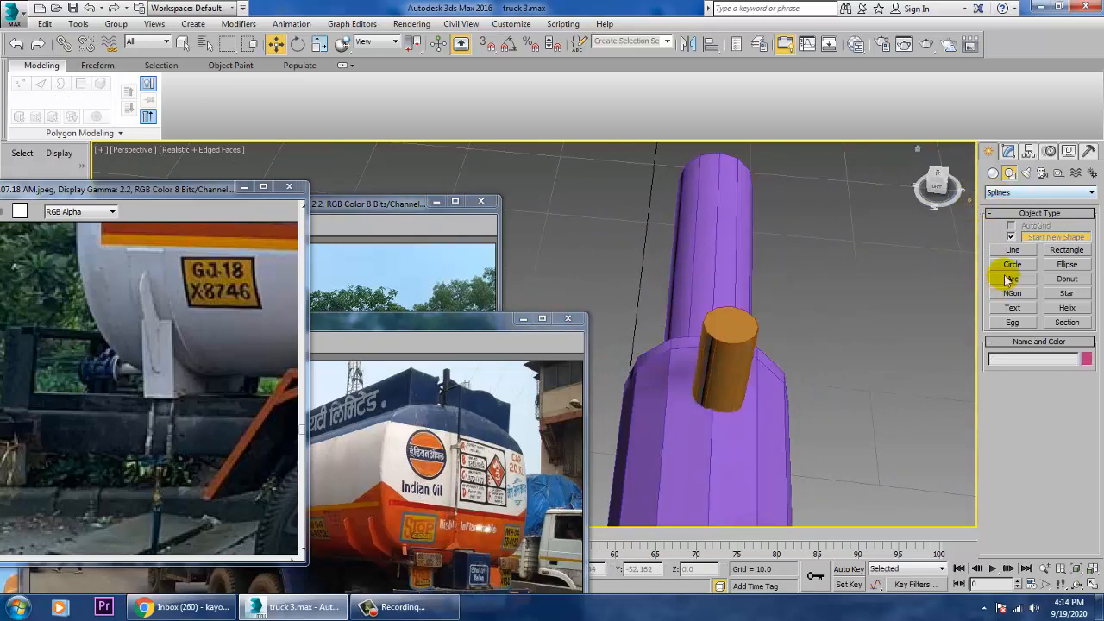
Create a thin tube around the stem in the top view, with radii of about 0.915 and 0.765.
click(992, 174)
click(1067, 268)
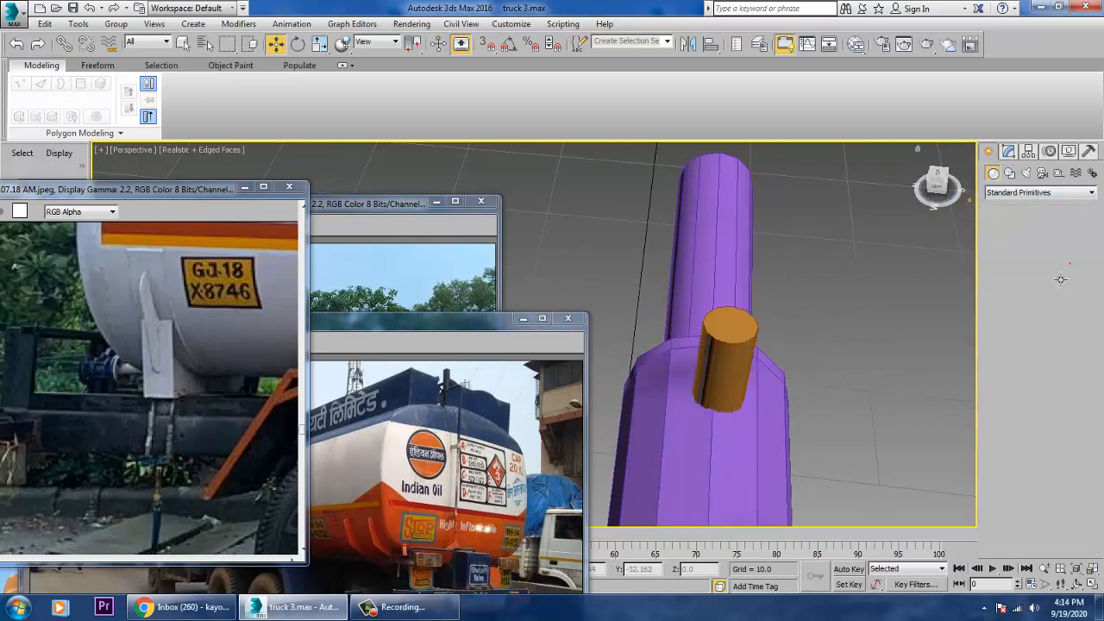
key(alt+w)
key(alt+w)
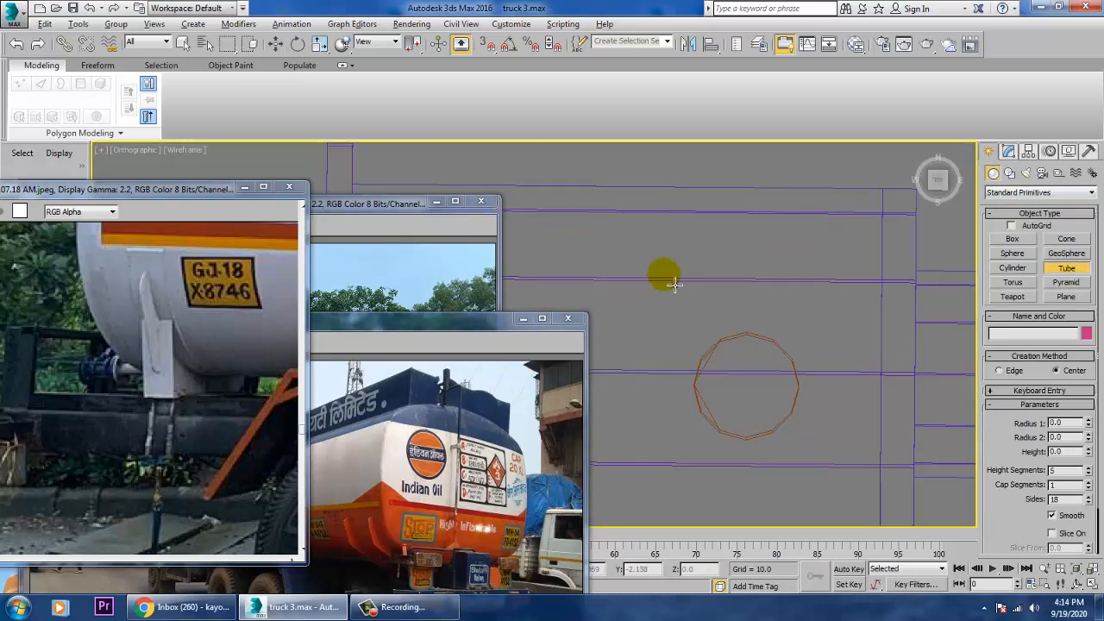
drag(748, 382, 801, 457)
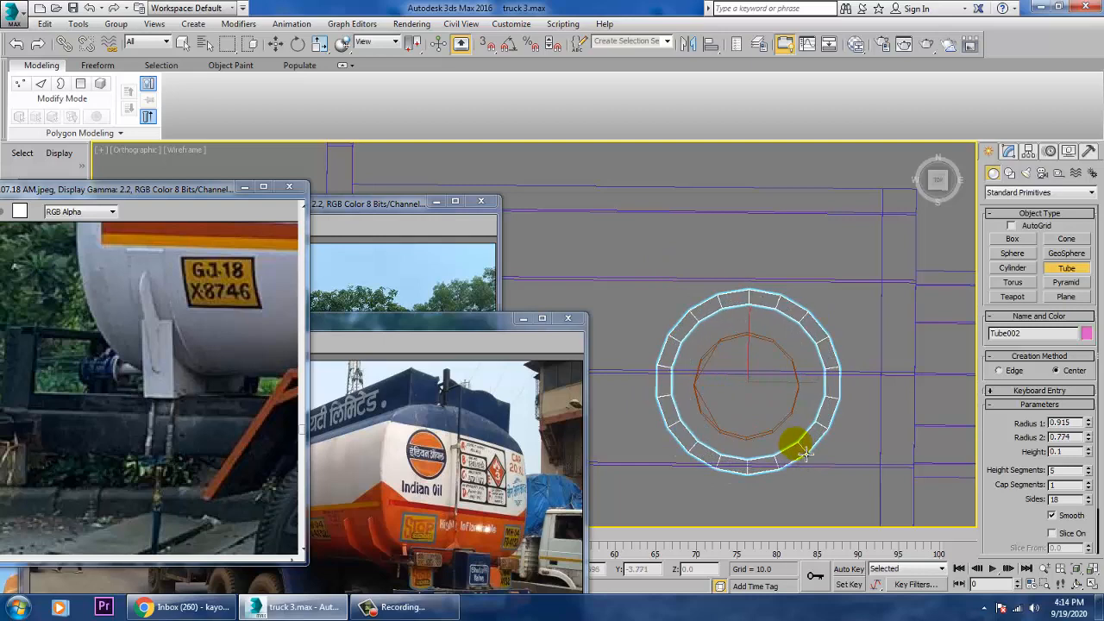
click(799, 442)
click(796, 433)
key(w)
Raise the tube from the ground to the stem's upper end, at about Z 51.63.
key(alt+w)
key(alt+w)
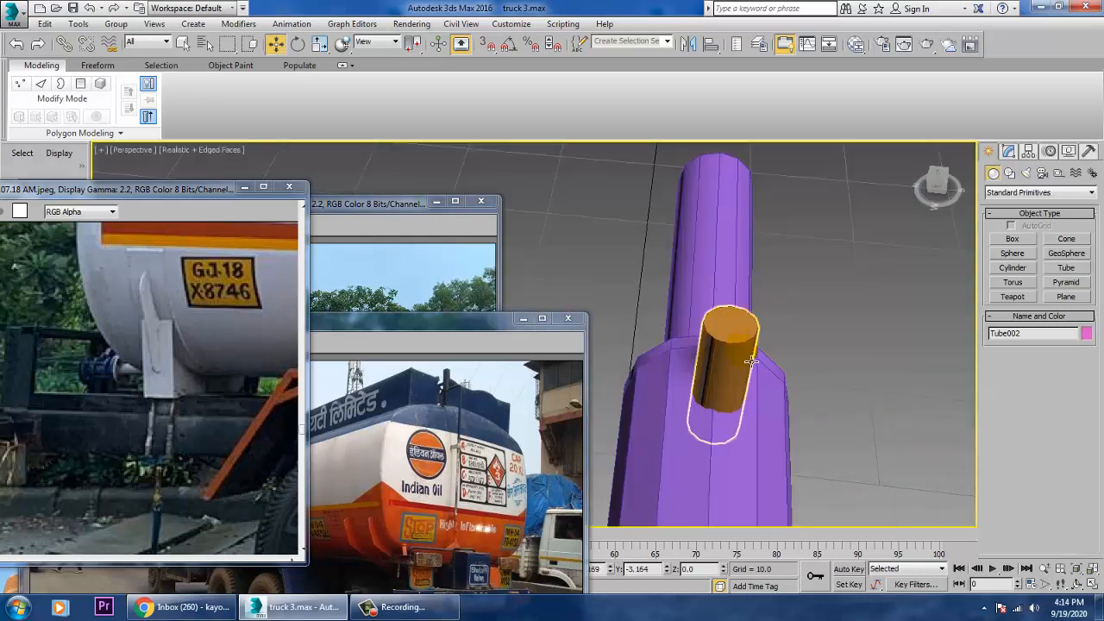
scroll(784, 385, down, 5)
alt+middle_drag(714, 543, 721, 491)
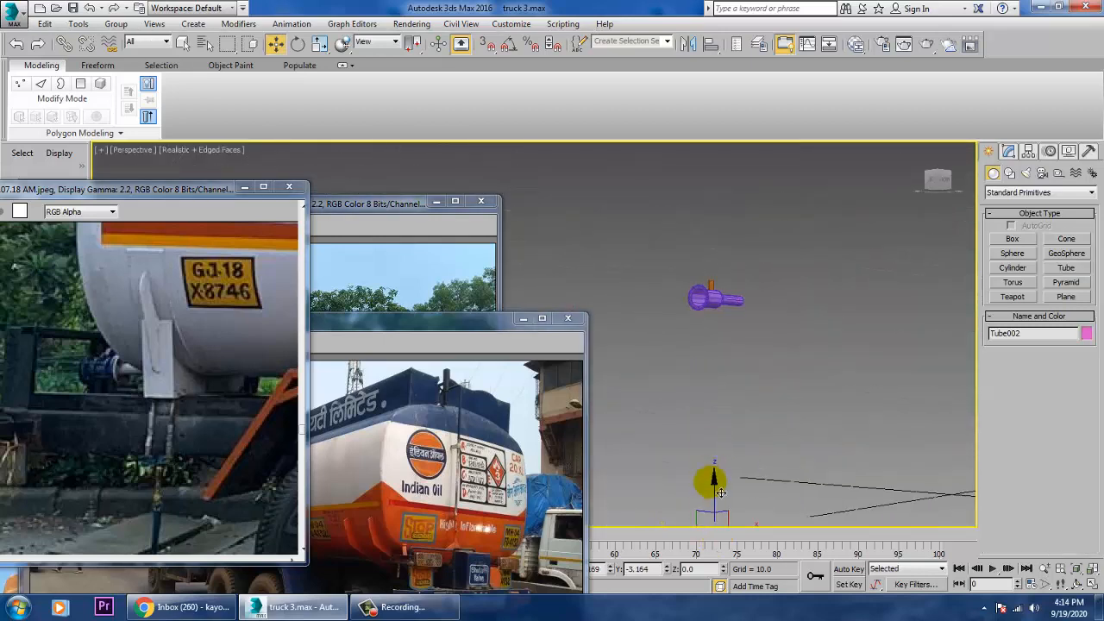
drag(722, 511, 728, 266)
scroll(730, 251, up, 4)
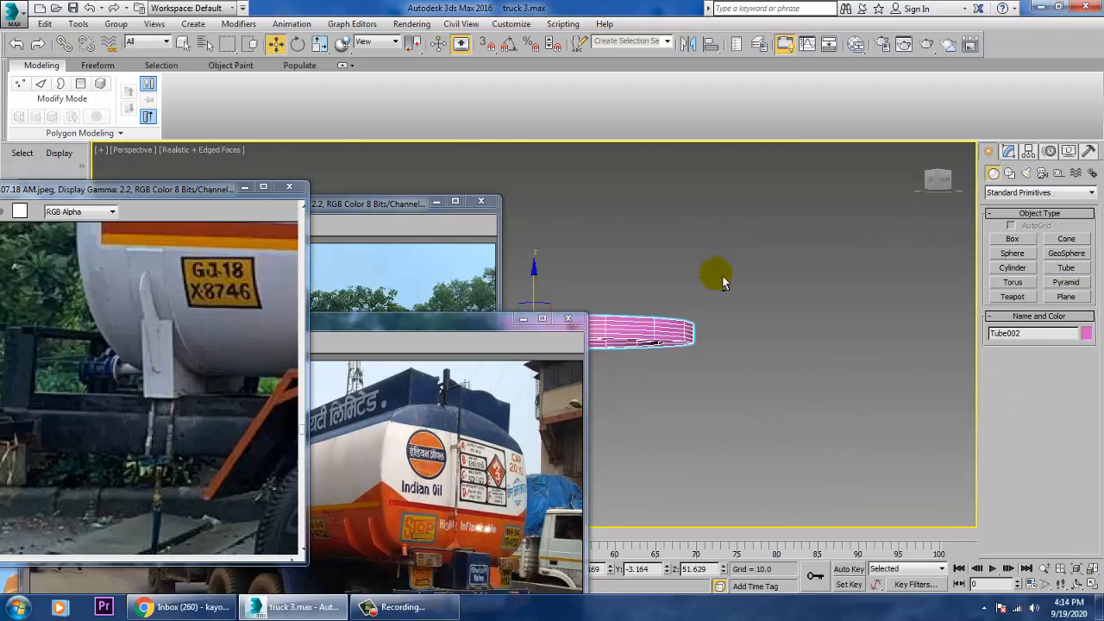
Scale the tube up uniformly and shift it along Y to about -2.74 to centre it around the stem.
alt+middle_drag(715, 271, 698, 315)
key(r)
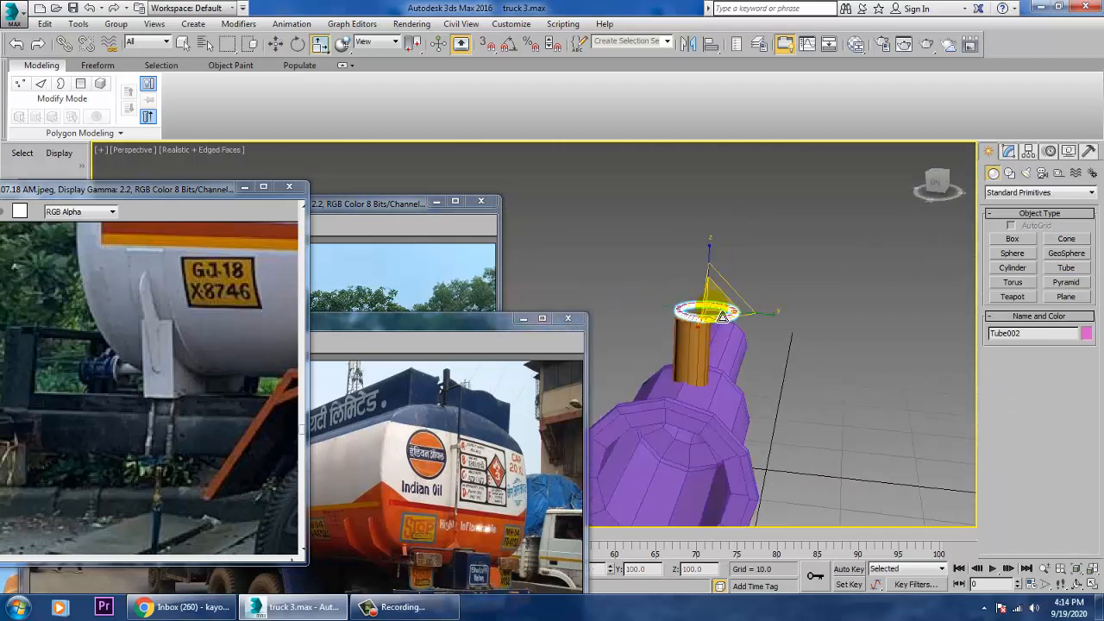
drag(713, 308, 677, 266)
key(w)
alt+middle_drag(703, 289, 697, 319)
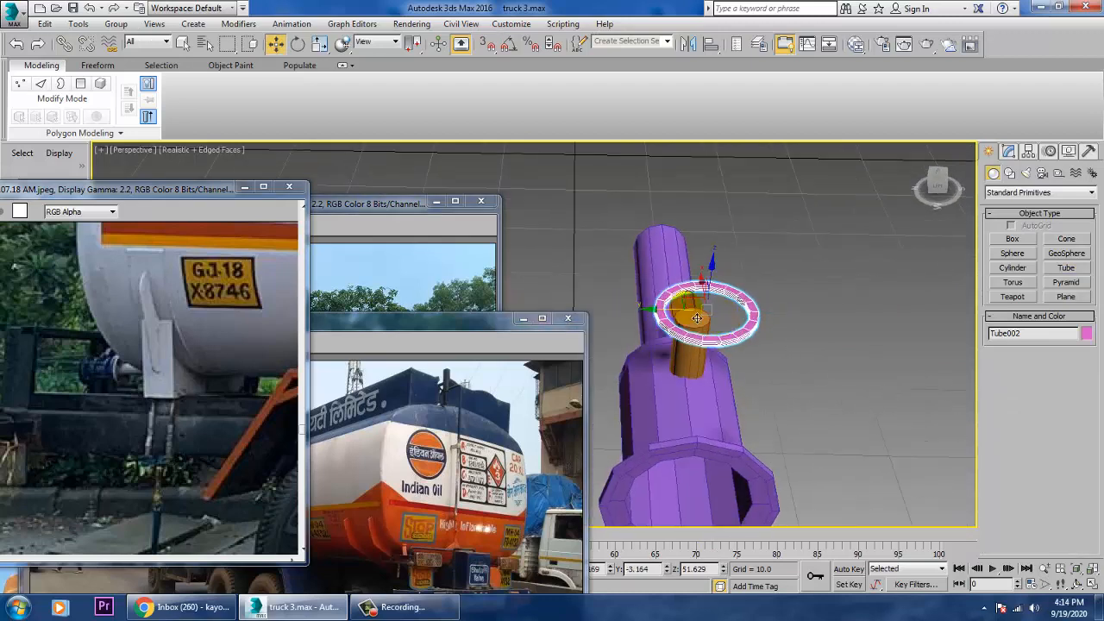
drag(676, 319, 661, 320)
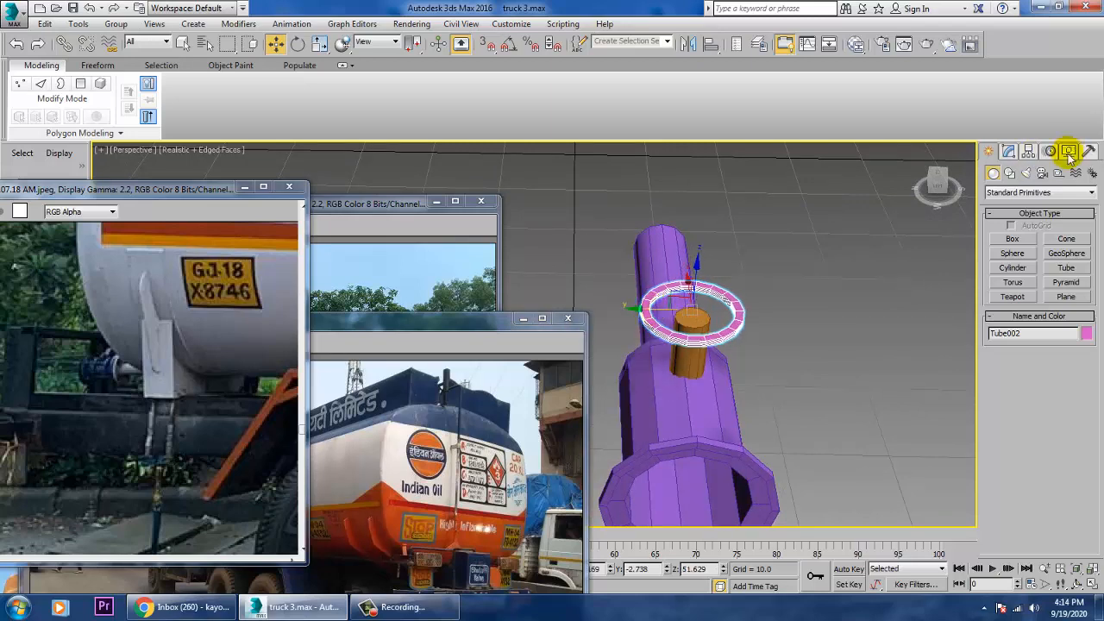
Set the tube's height to 0.291.
click(1009, 152)
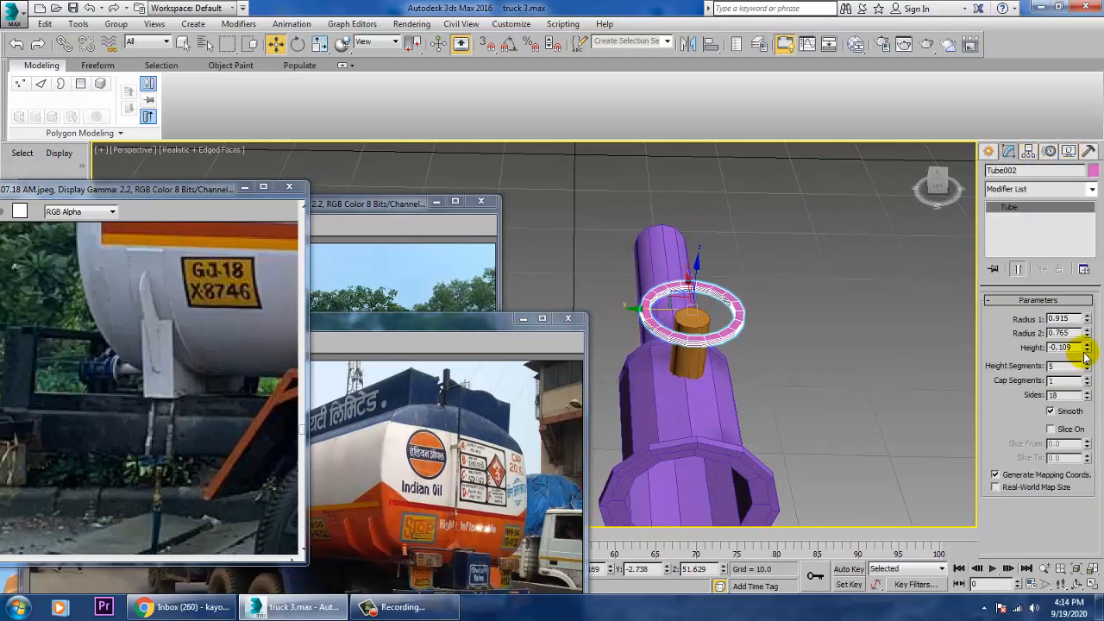
drag(1085, 354, 1085, 321)
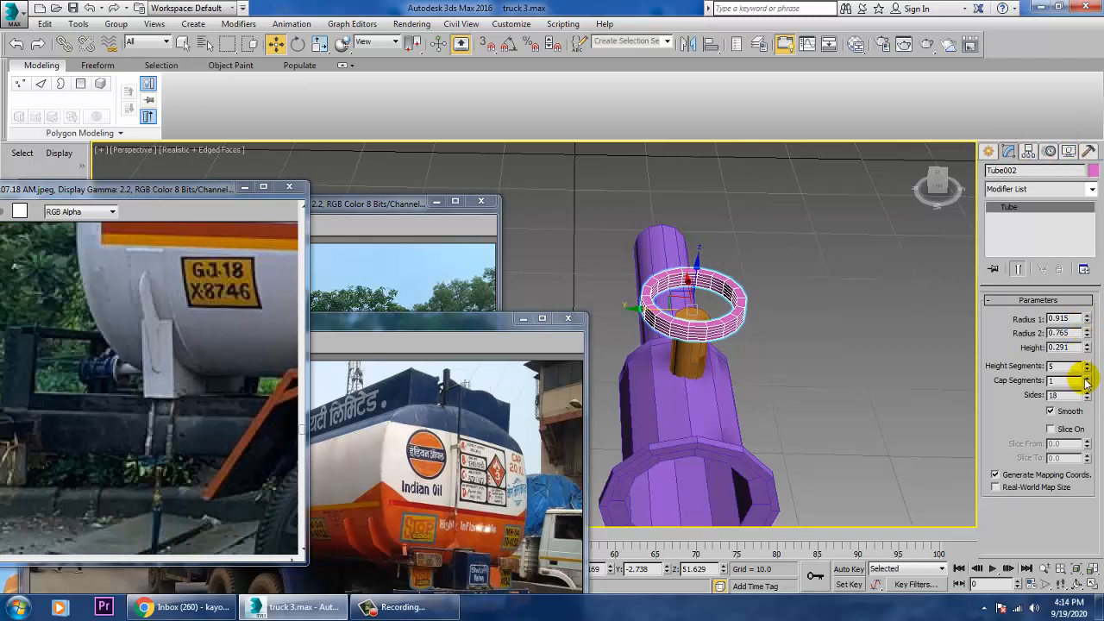
Reduce the handwheel tube to 1 height segment and convert it to an Editable Poly.
click(1086, 369)
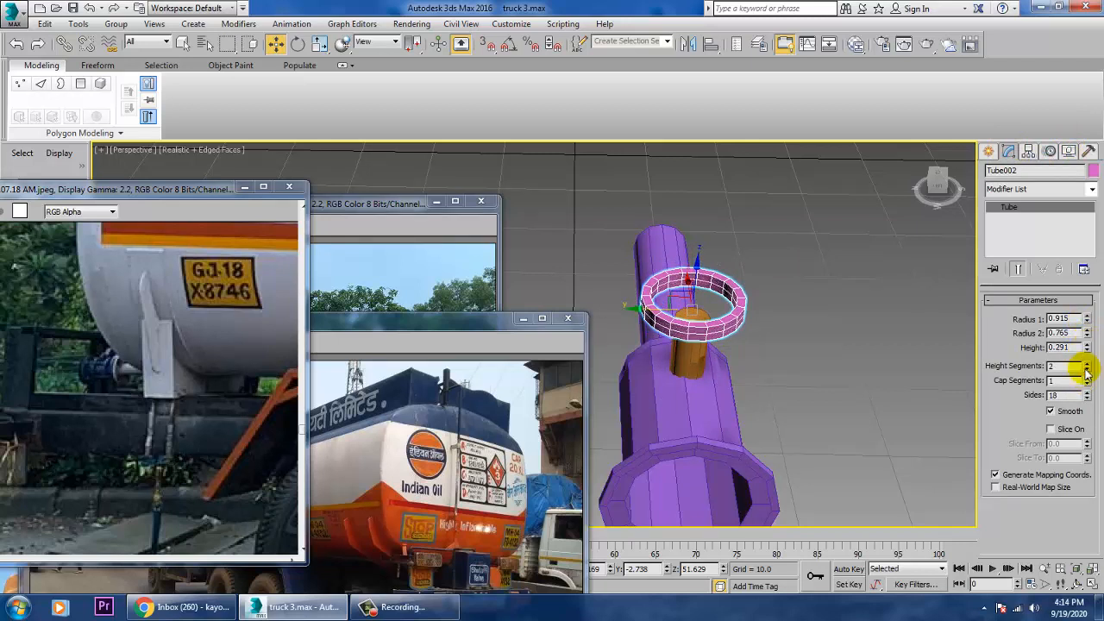
alt+middle_drag(868, 328, 686, 265)
right_click(684, 268)
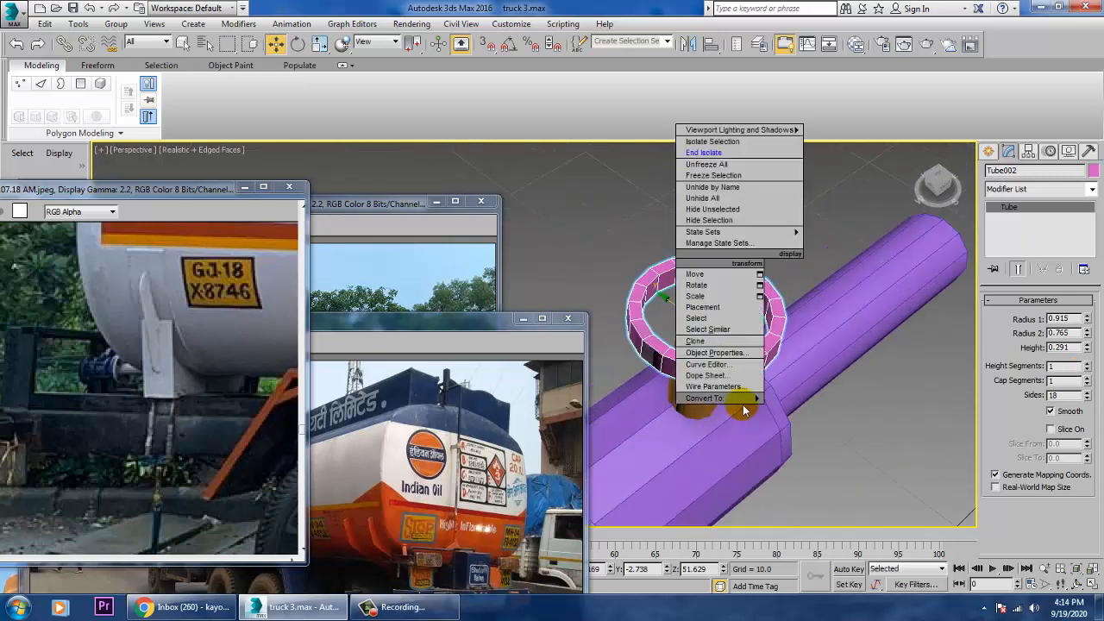
click(803, 409)
Bridge the opposing inner polygons of the handwheel ring to form a flat spoke across it.
mouse_move(776, 388)
alt+middle_down()
mouse_move(678, 329)
mouse_move(695, 280)
mouse_move(779, 384)
mouse_move(957, 342)
mouse_move(785, 265)
alt+middle_up()
key(4)
click(697, 277)
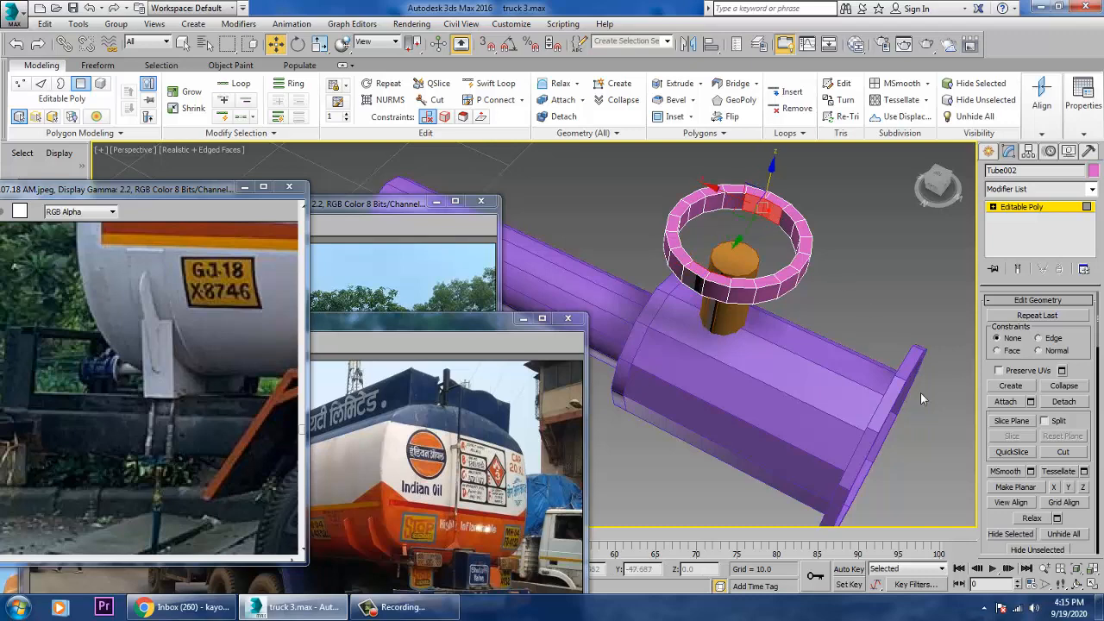
drag(999, 521, 1034, 126)
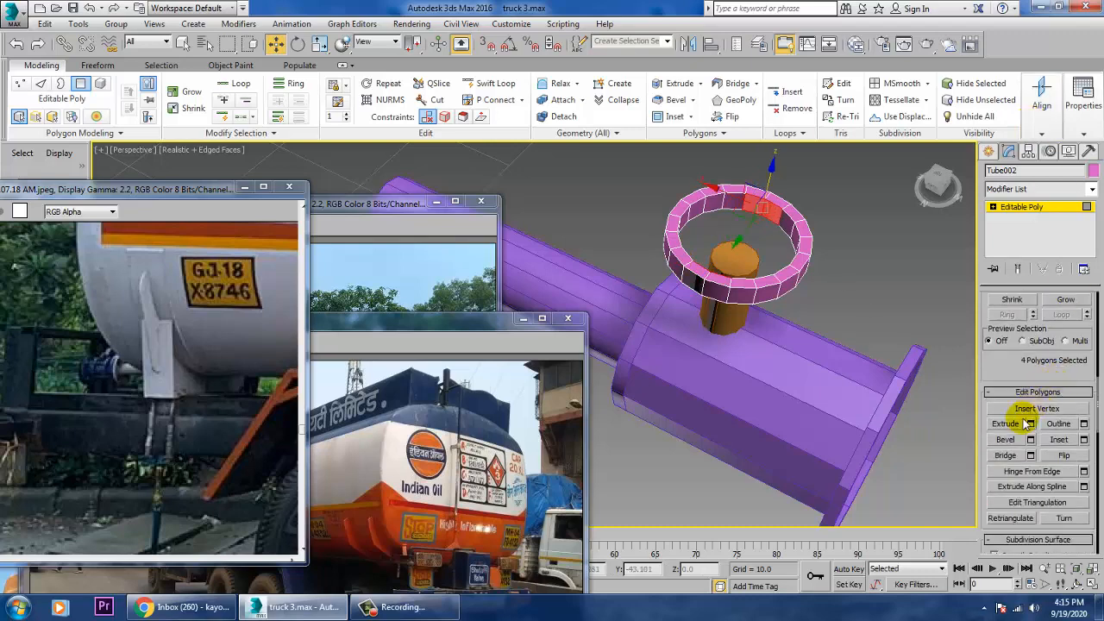
click(1016, 459)
Bridge two more opposing pairs of inner ring polygons to form a second spoke crossing the first, and leave polygon editing.
alt+middle_drag(850, 285, 769, 382)
scroll(746, 293, up, 3)
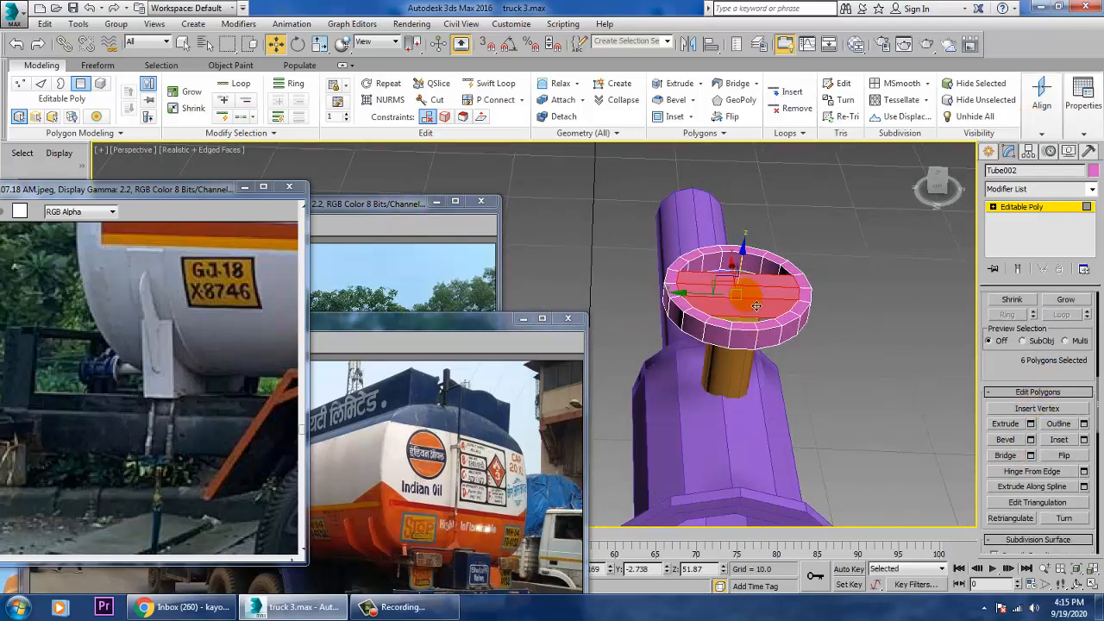
click(735, 240)
ctrl+click(755, 244)
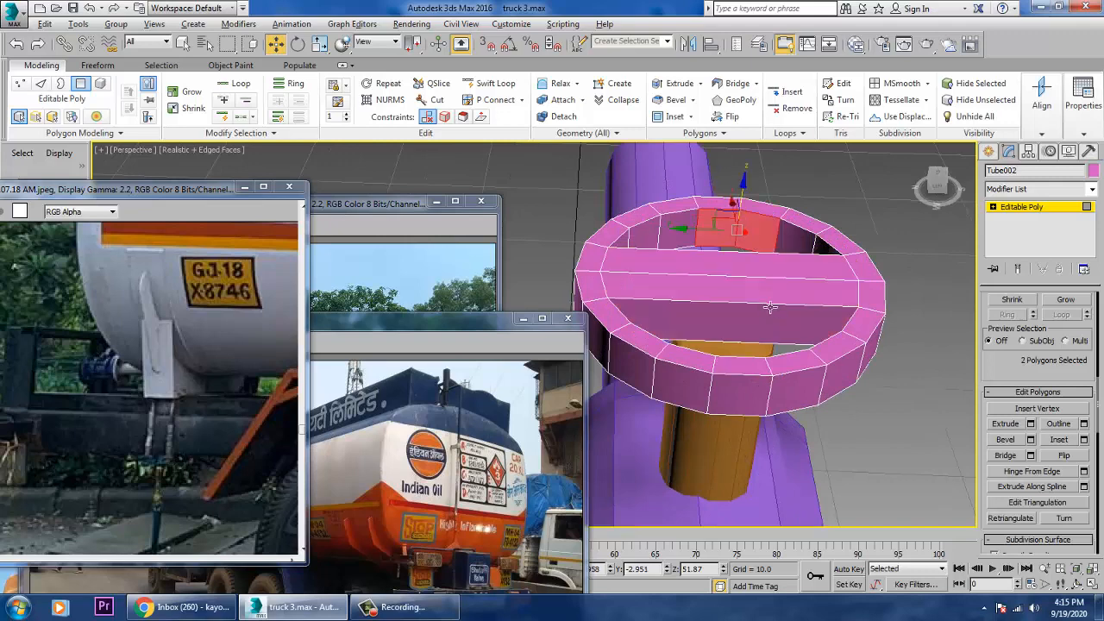
alt+middle_drag(770, 308, 998, 325)
middle_drag(820, 301, 795, 468)
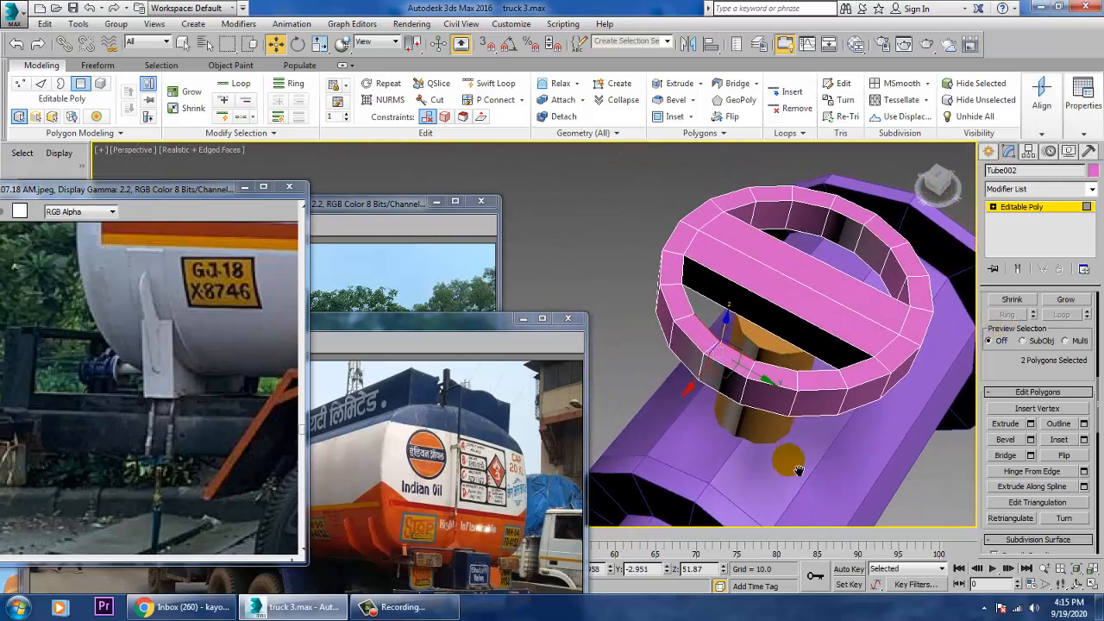
ctrl+click(811, 222)
ctrl+click(845, 233)
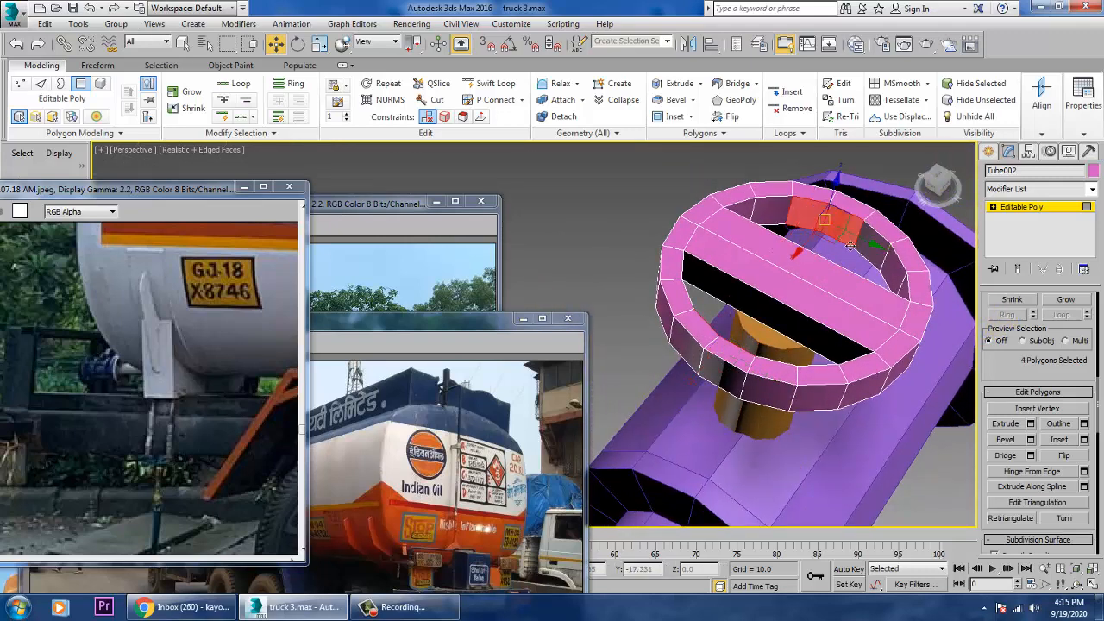
click(1005, 455)
alt+middle_drag(751, 371, 709, 339)
alt+middle_drag(794, 326, 798, 364)
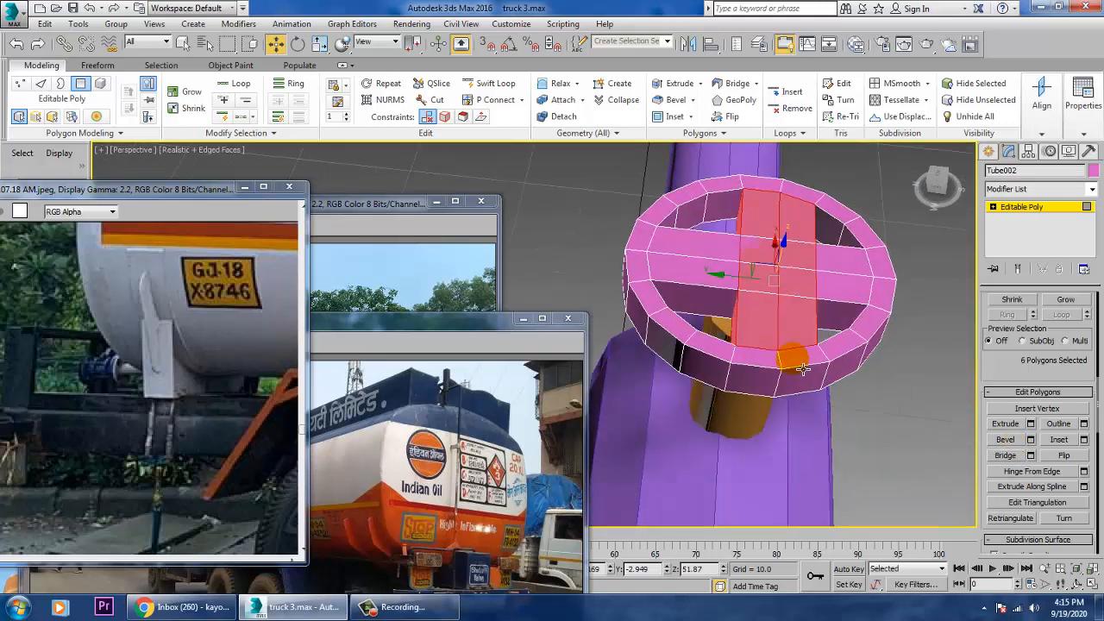
scroll(804, 344, down, 5)
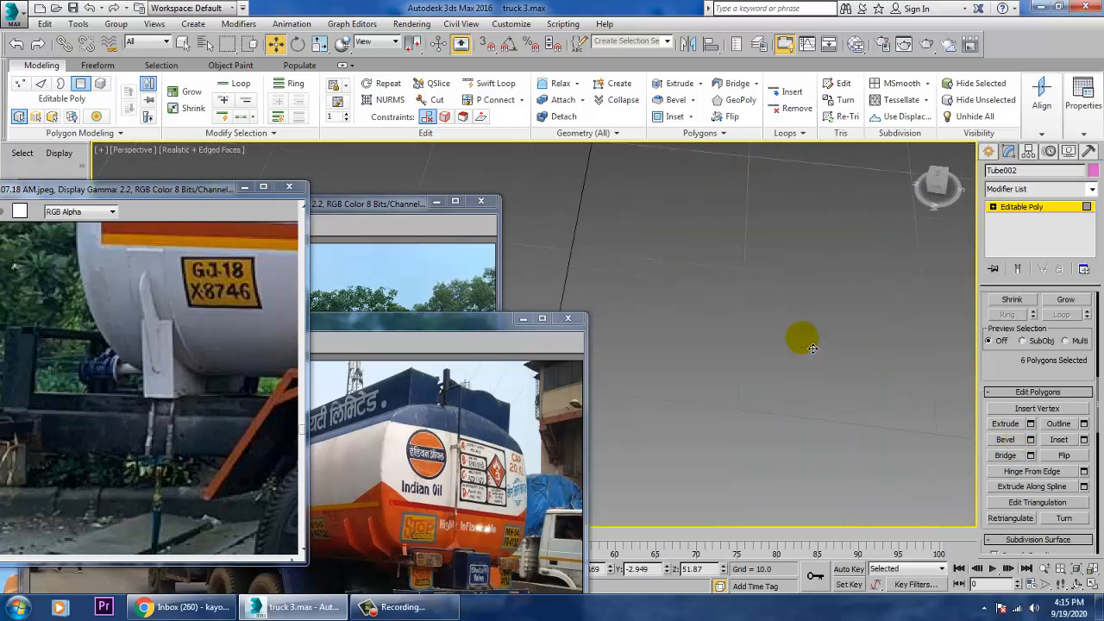
click(1016, 213)
End isolation of the valve parts to bring back the whole truck around the outlet pipe.
alt+middle_drag(827, 363, 704, 297)
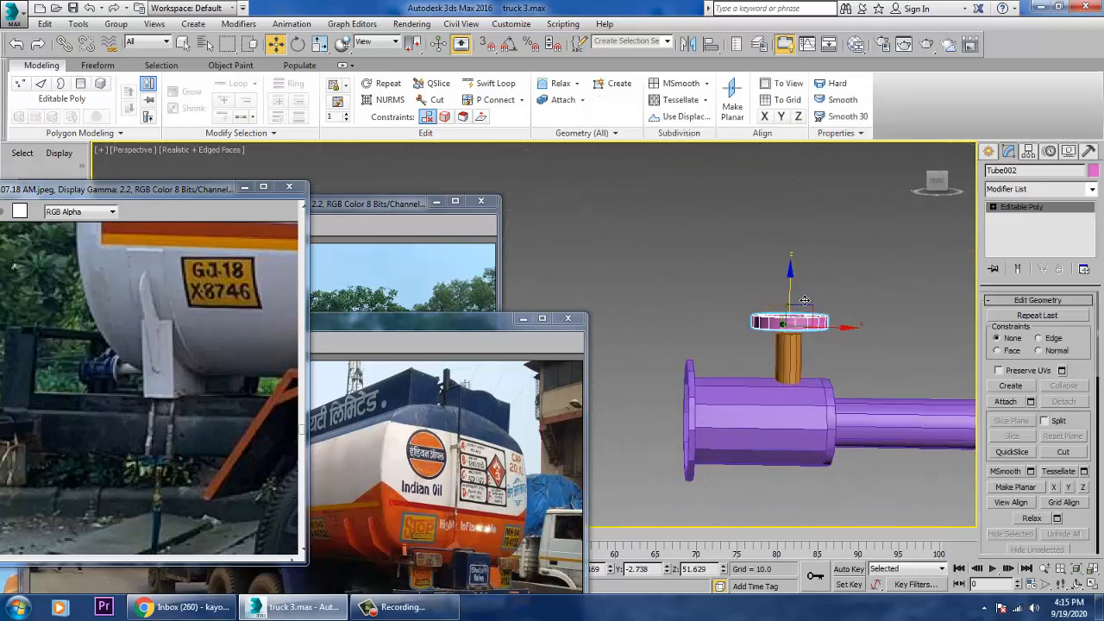
click(802, 406)
right_click(842, 358)
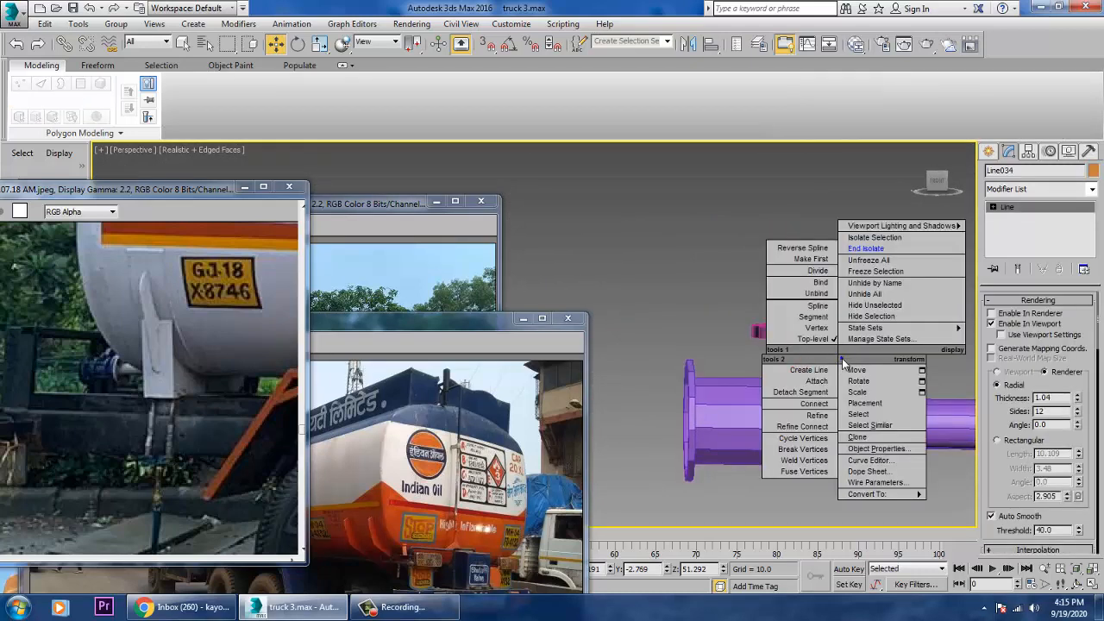
click(866, 249)
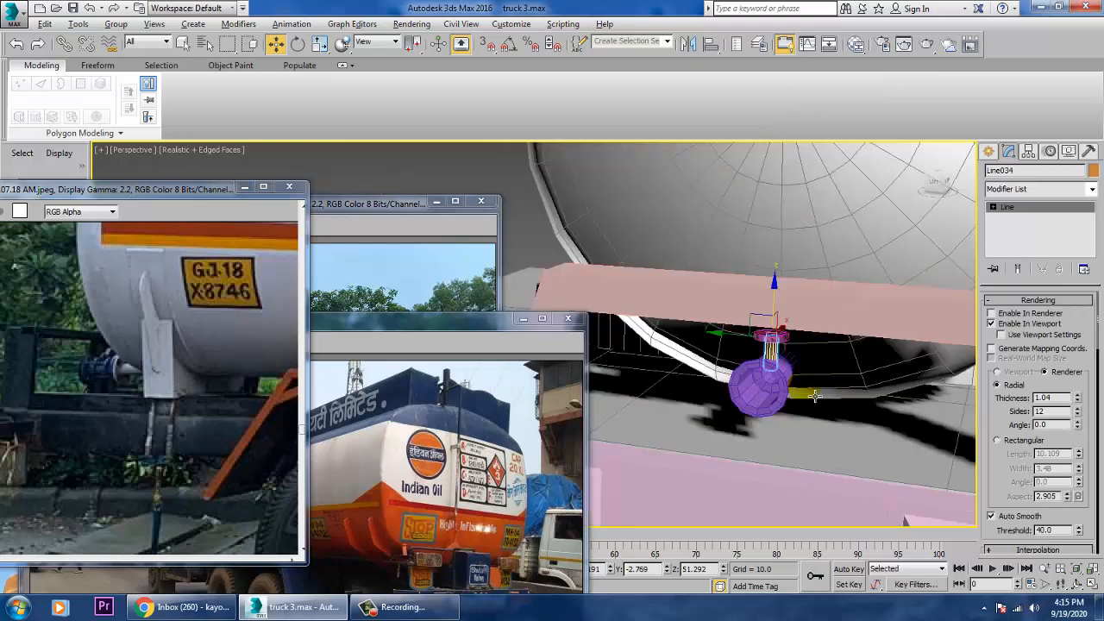
alt+middle_drag(815, 396, 687, 394)
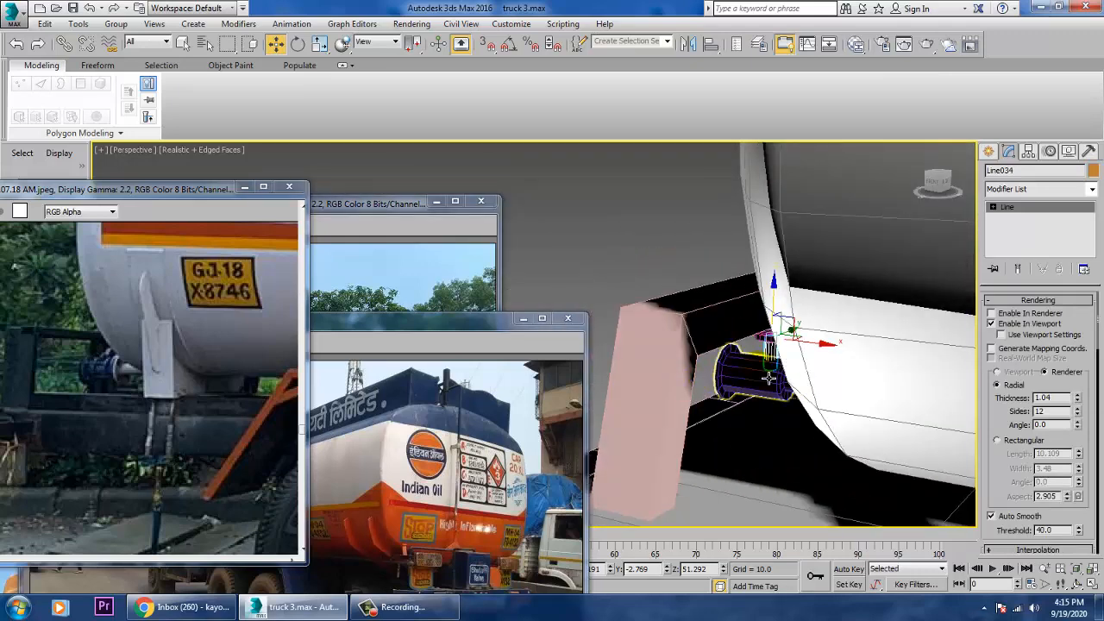
Select the tank, chassis and rear parts together, assign Material #2 to them, and clear the selection.
scroll(768, 376, down, 5)
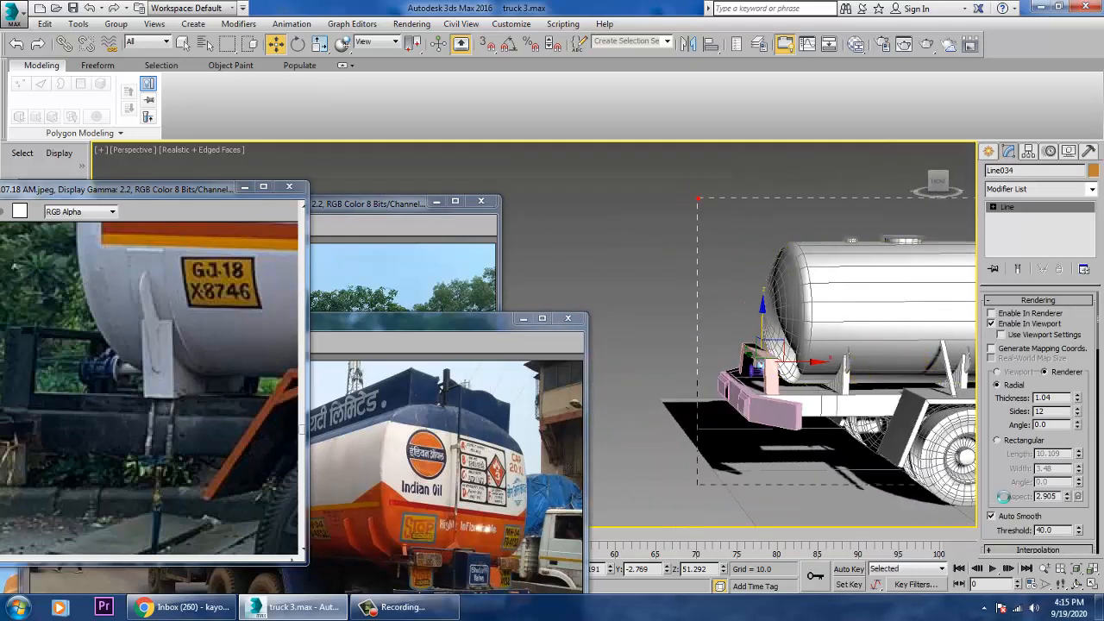
drag(1003, 497, 976, 502)
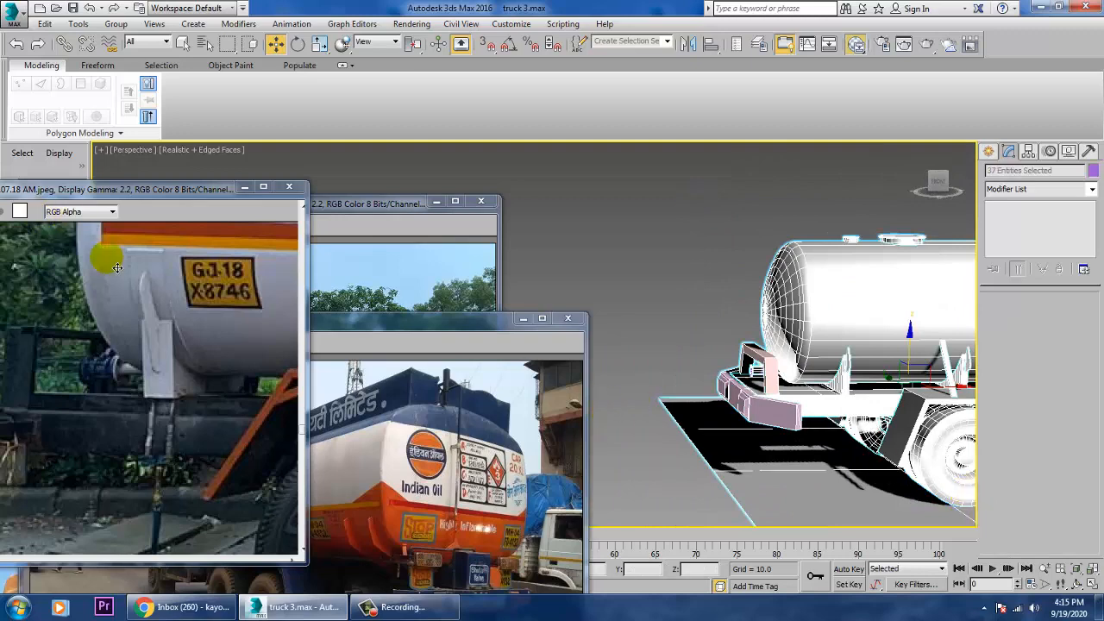
key(m)
click(124, 118)
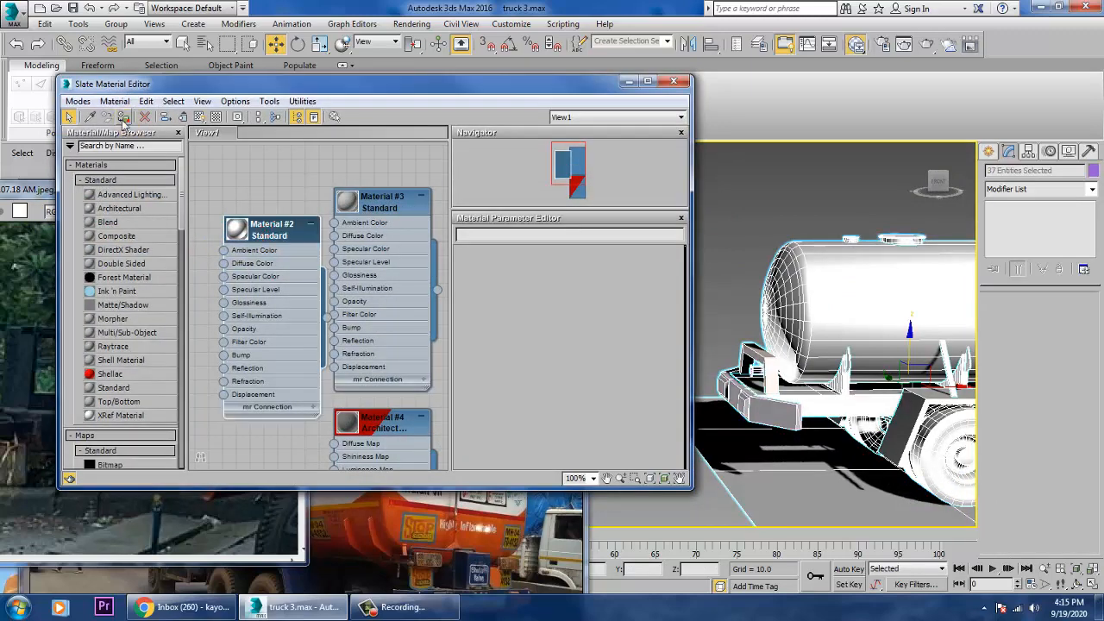
click(637, 84)
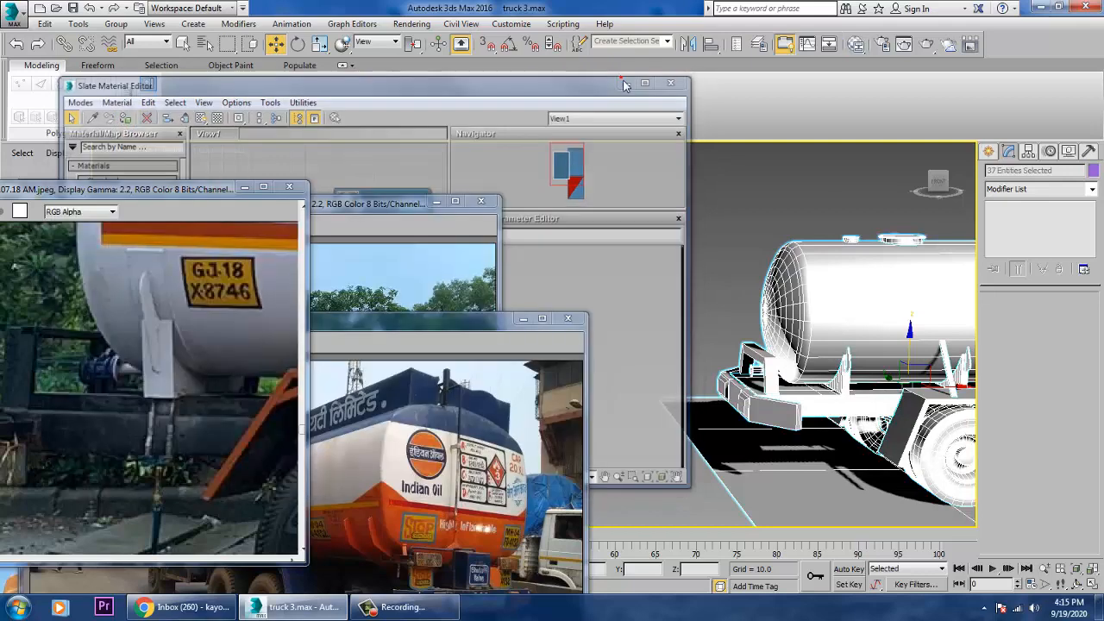
click(721, 253)
alt+middle_drag(772, 315, 664, 348)
Go through the open reference photos and bring forward the one showing the fronts of parked goods trucks.
click(260, 263)
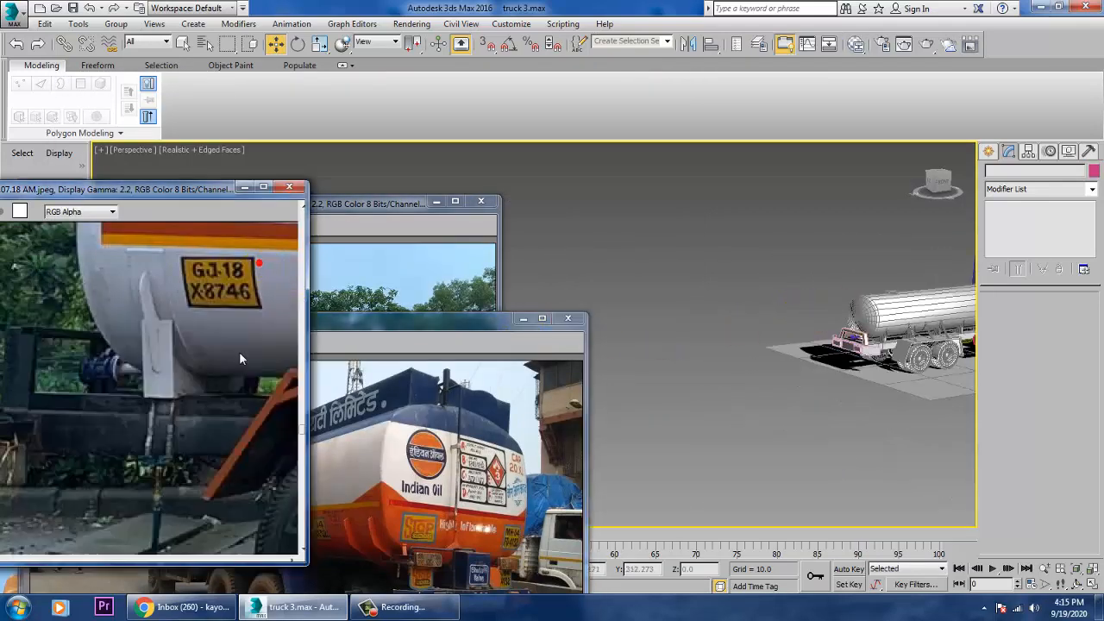
click(181, 403)
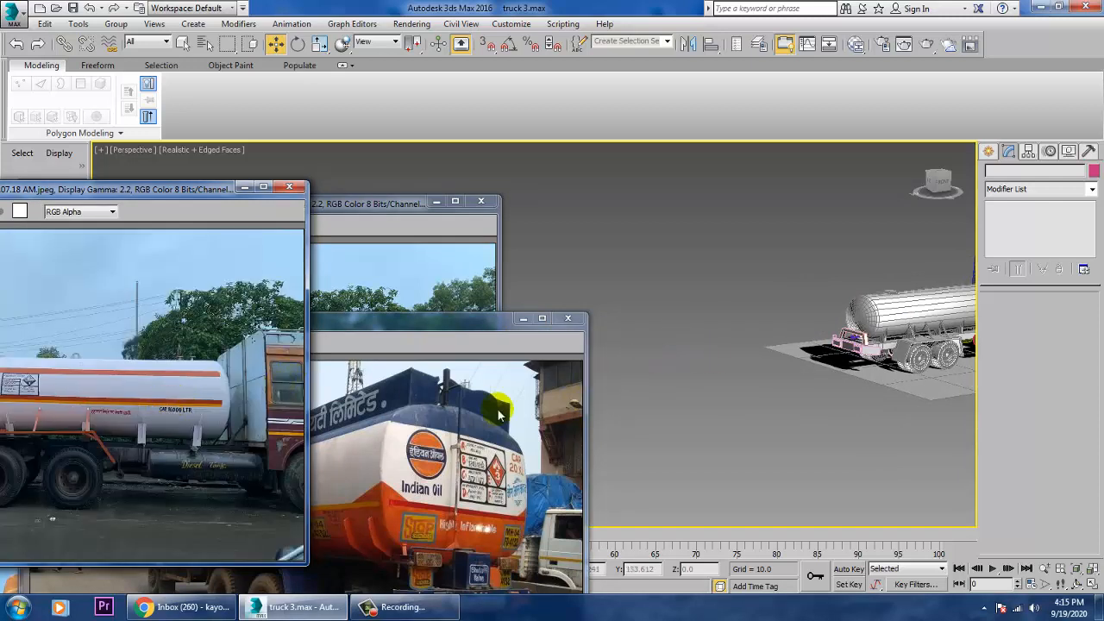
click(386, 242)
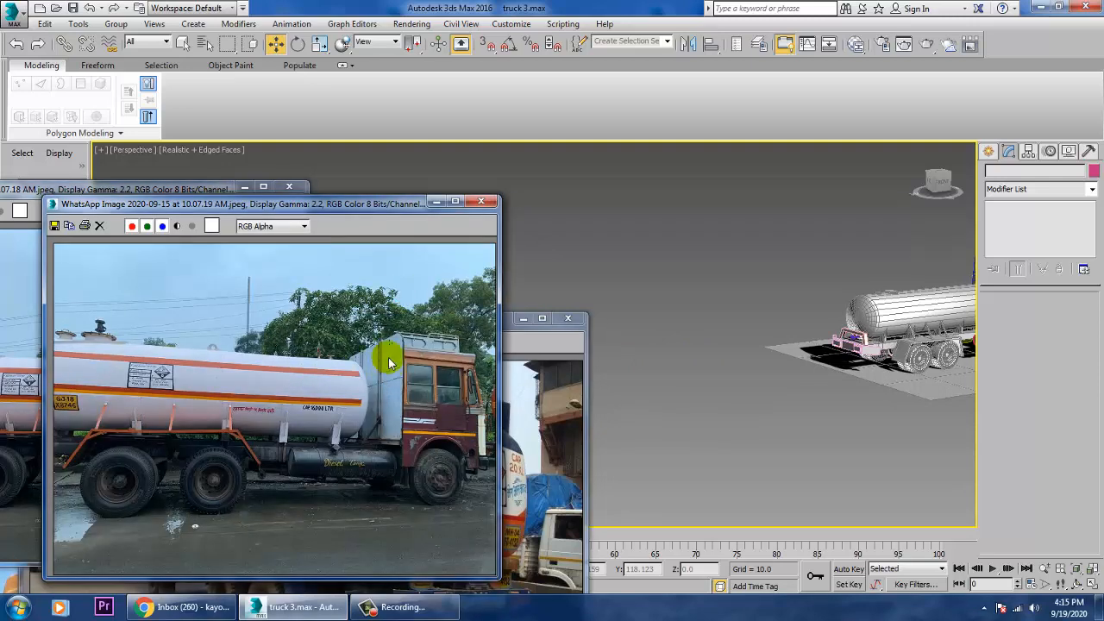
click(23, 278)
click(559, 496)
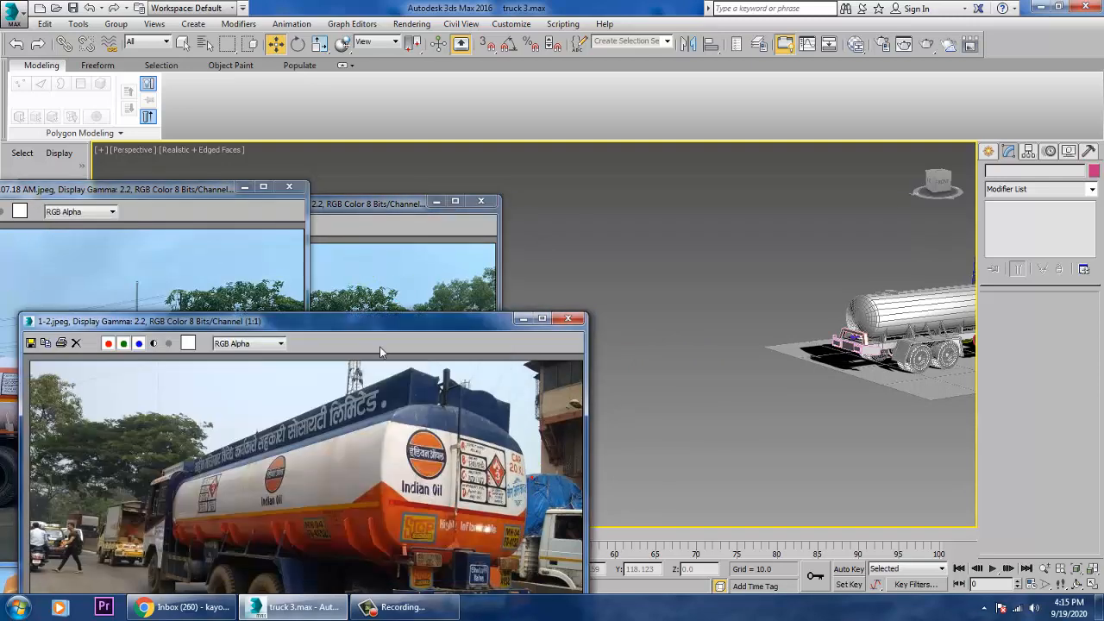
drag(352, 207, 524, 255)
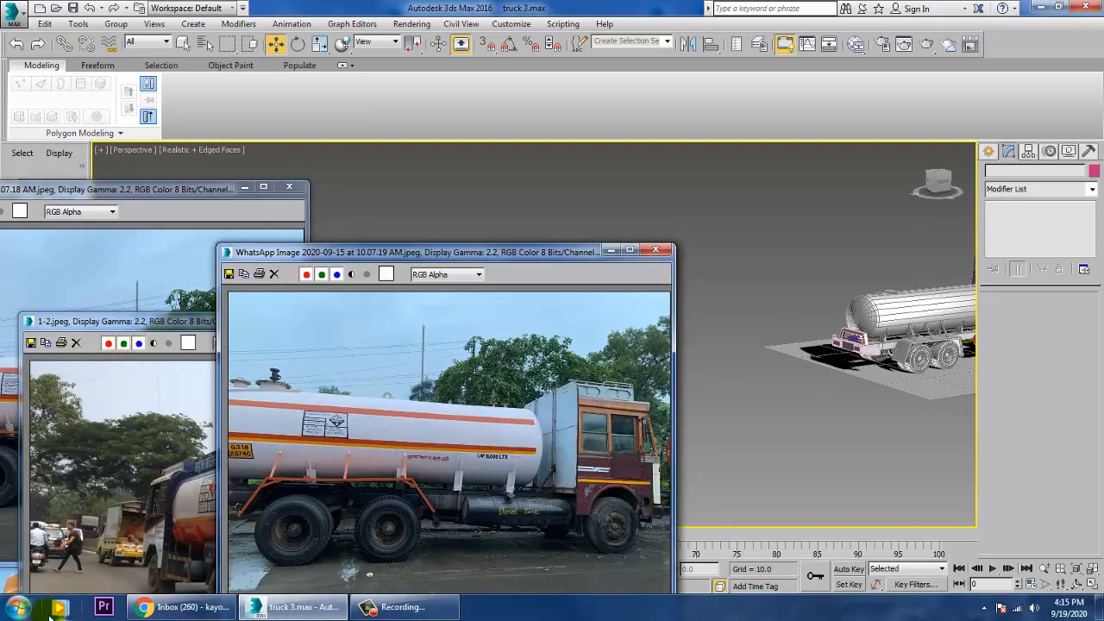
click(4, 586)
drag(116, 466, 128, 156)
drag(565, 252, 235, 217)
click(473, 300)
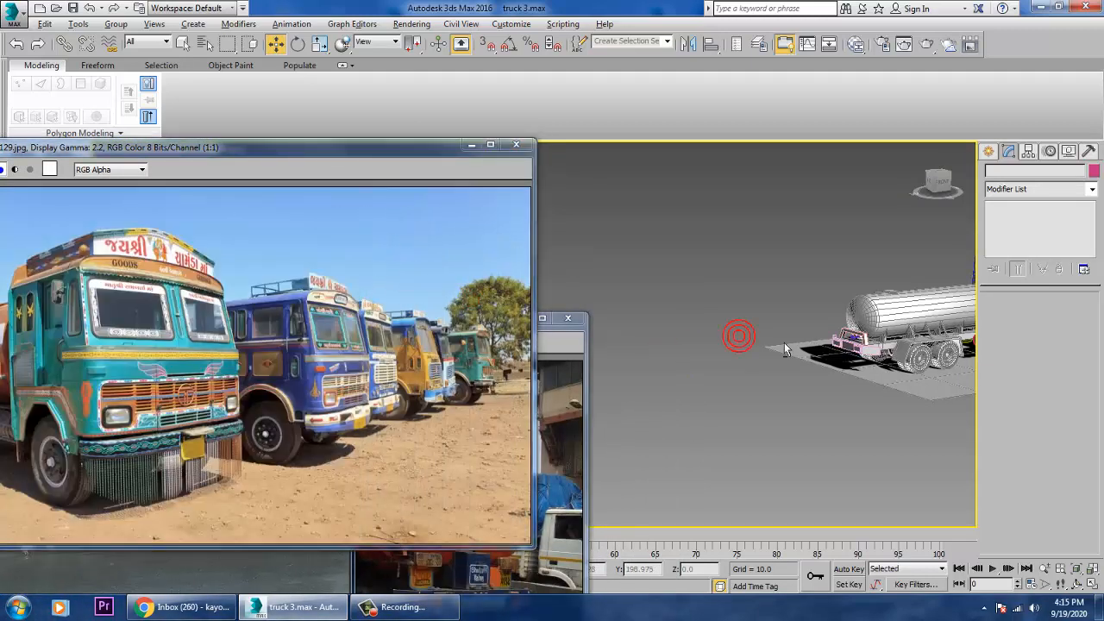
Review the truck model in plain shading without edges, from the rear bumper frame to the cab.
middle_drag(866, 336, 730, 378)
key(F4)
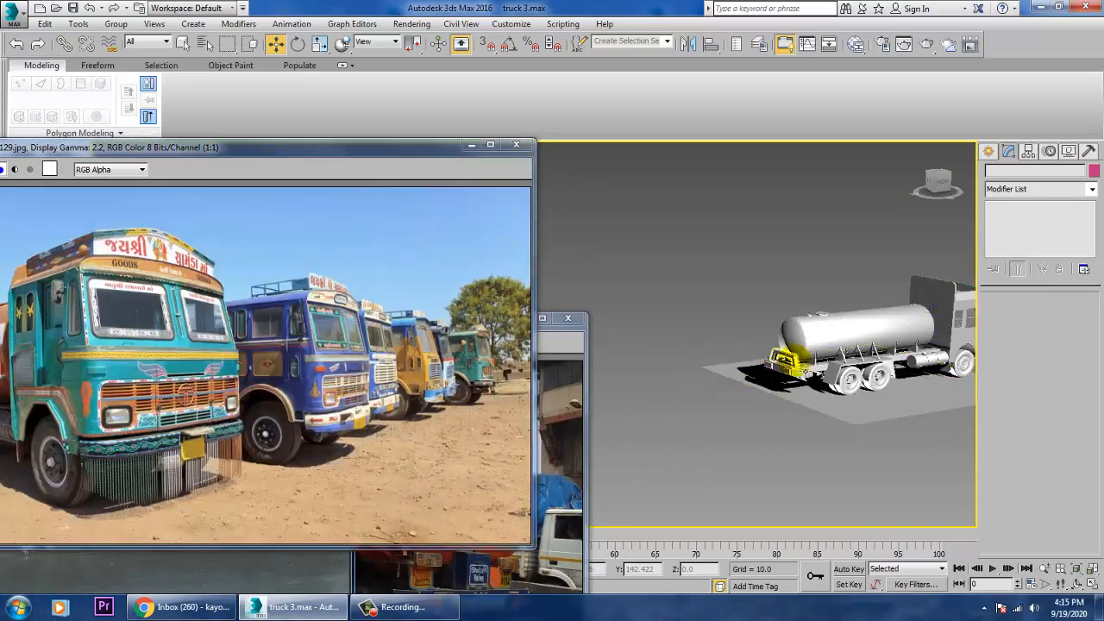
click(803, 364)
key(z)
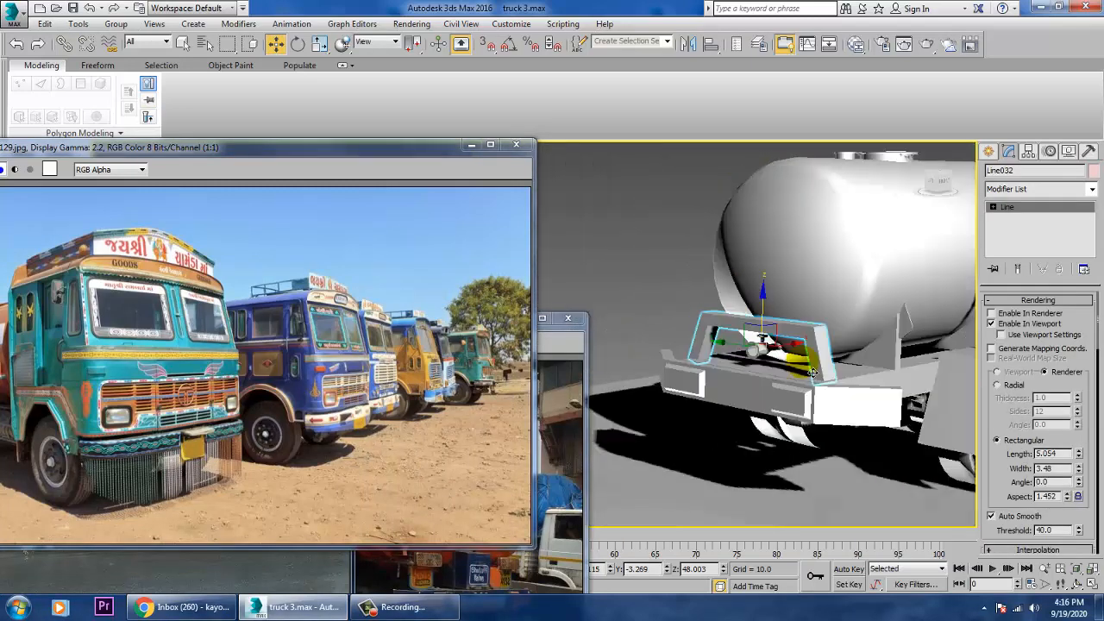
alt+middle_drag(812, 372, 654, 400)
scroll(811, 374, down, 5)
middle_drag(755, 408, 587, 377)
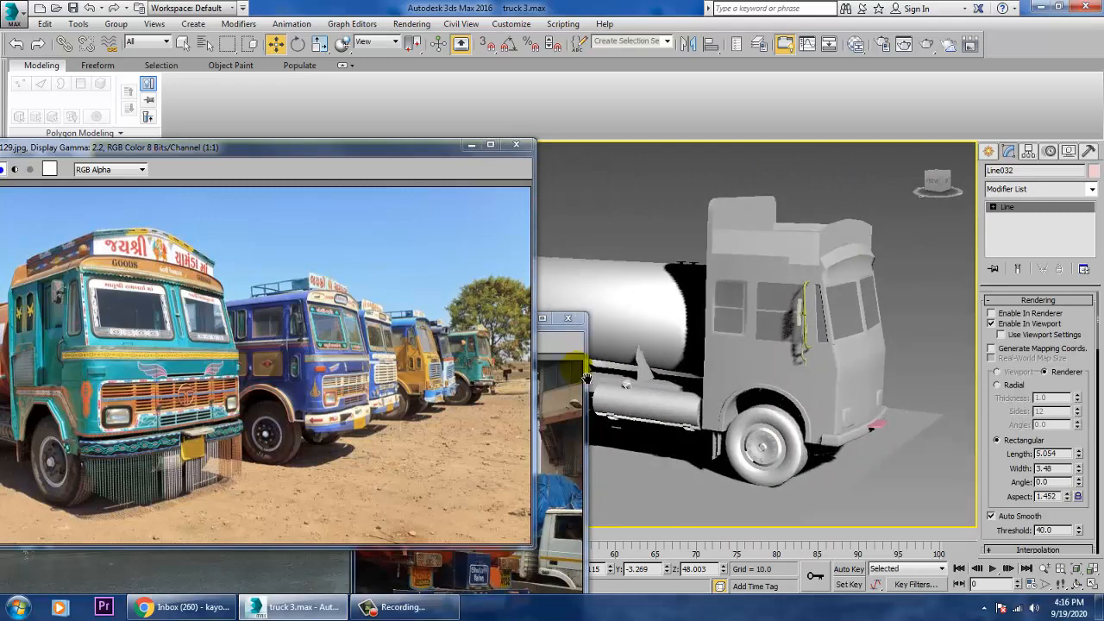
Examine the cab's front mesh with edges shown, comparing its grille and headlight area with the reference photo.
click(862, 380)
key(F4)
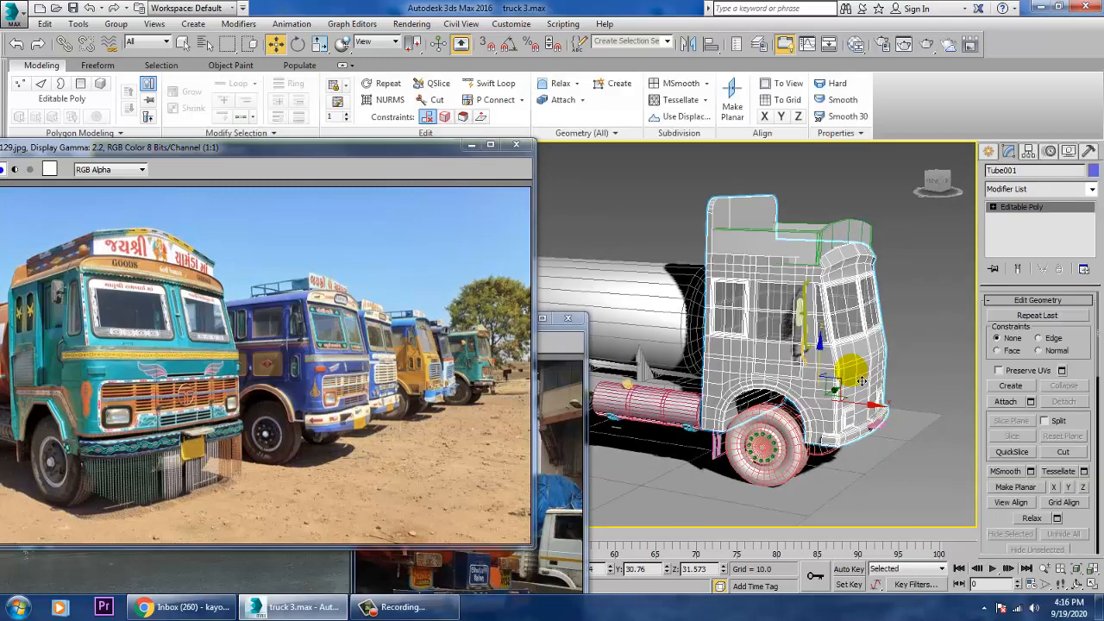
alt+middle_drag(877, 388, 850, 374)
scroll(854, 377, up, 5)
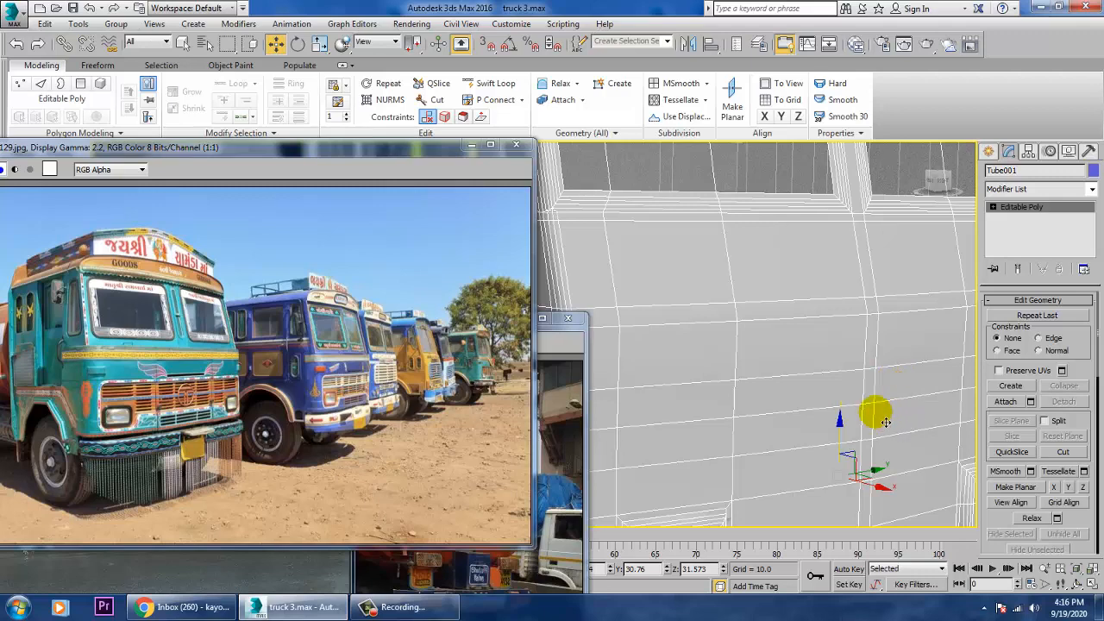
scroll(880, 422, down, 5)
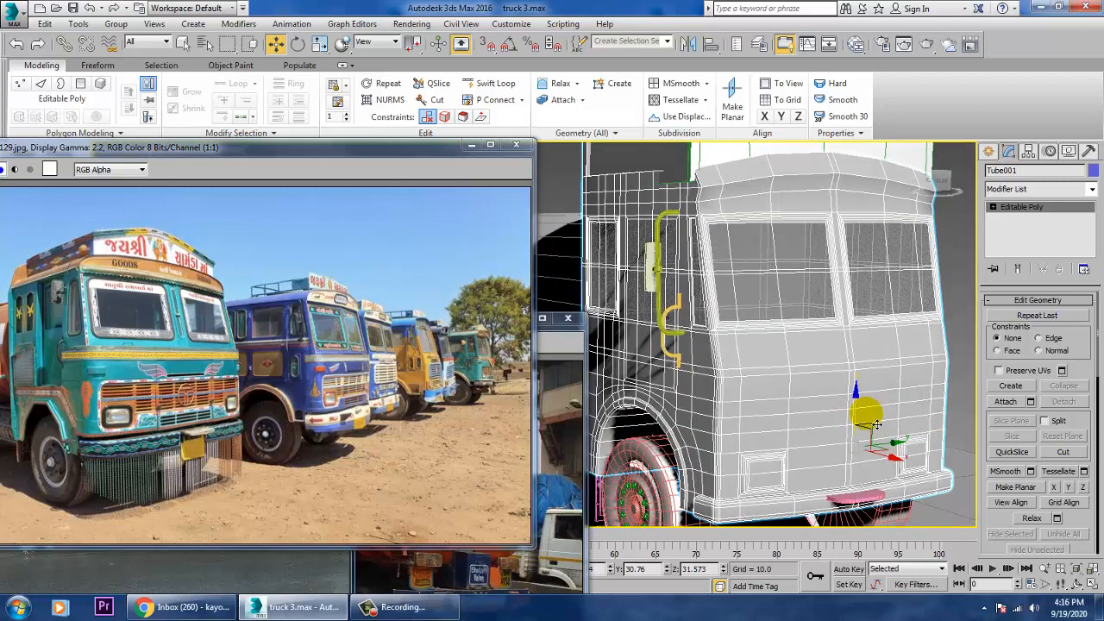
click(820, 405)
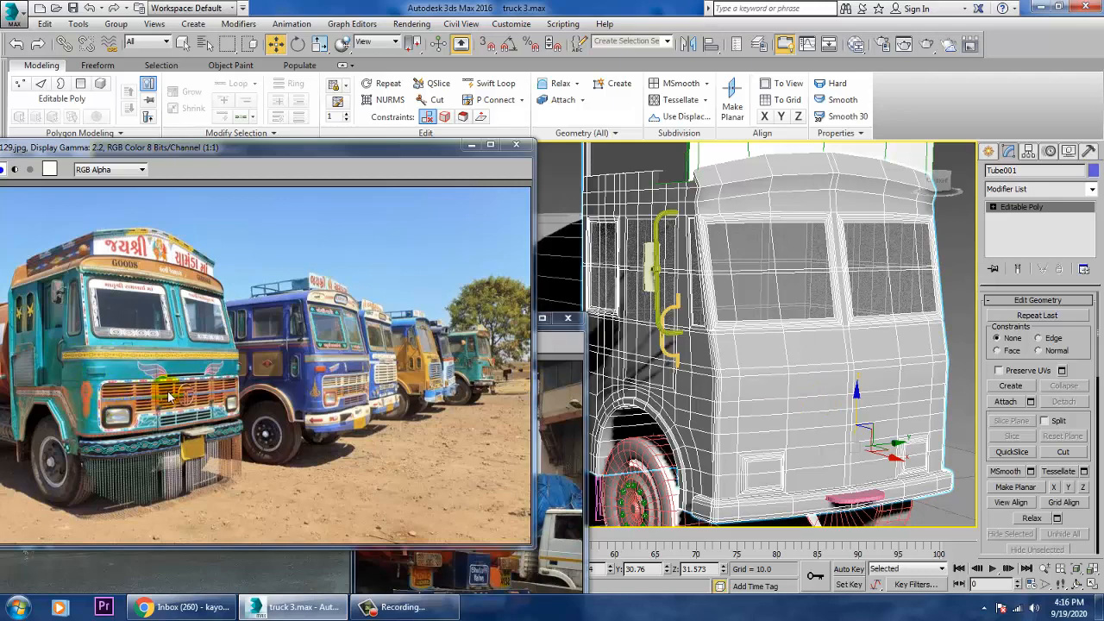
alt+middle_drag(837, 405, 552, 221)
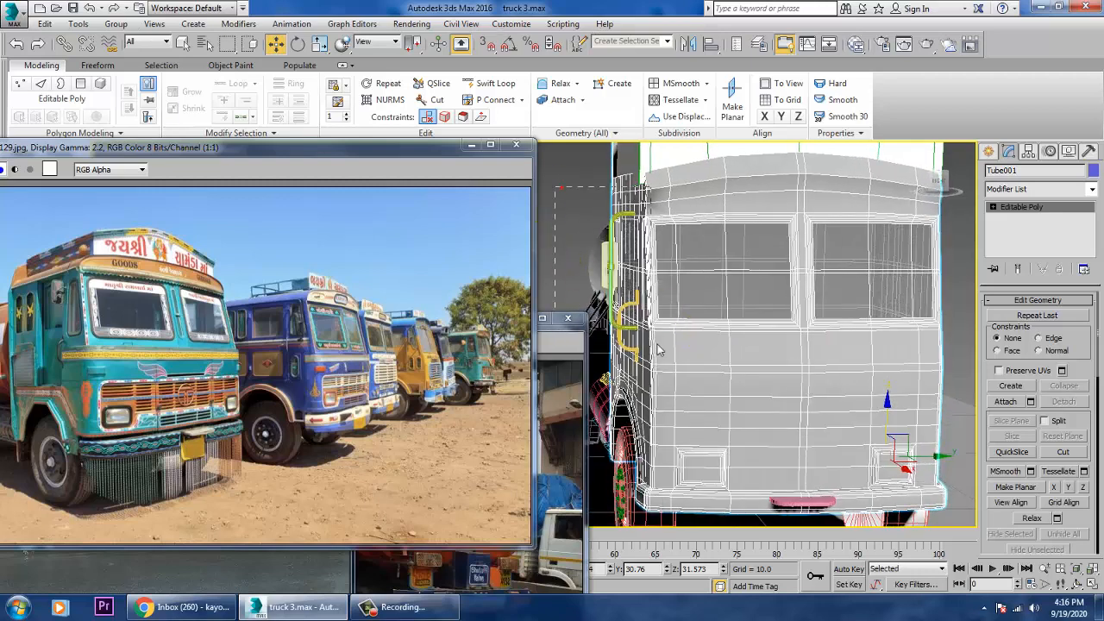
Select the side mirror, its bracket tube and the grab handle on the cab's side and mirror them as a copy about the Y axis.
drag(657, 344, 662, 366)
alt+drag(677, 209, 679, 212)
alt+middle_drag(679, 212, 717, 281)
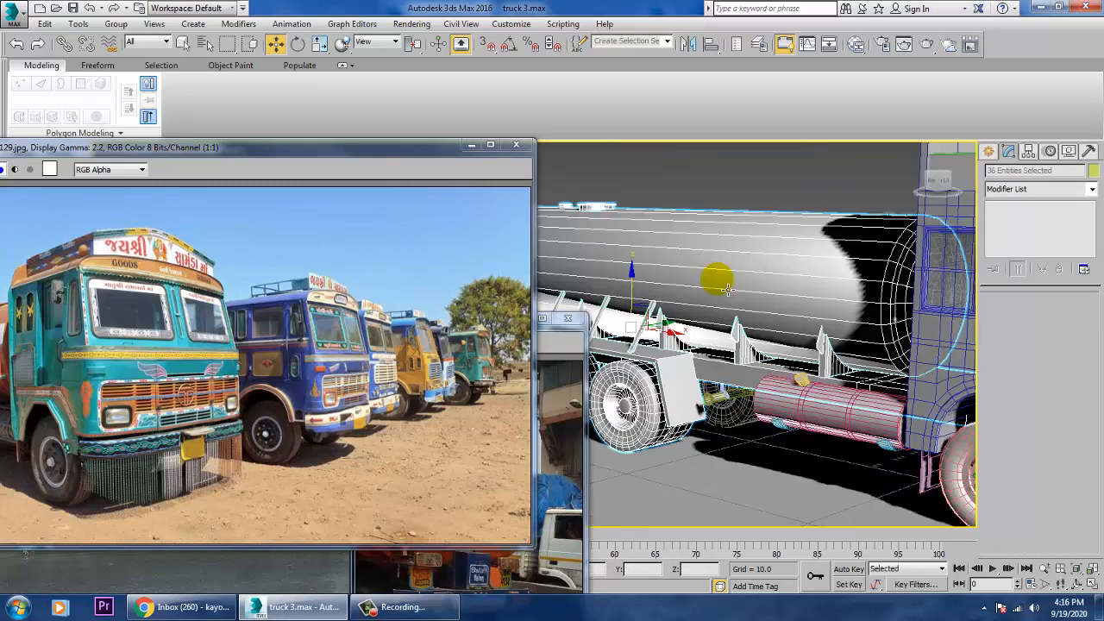
scroll(715, 289, down, 3)
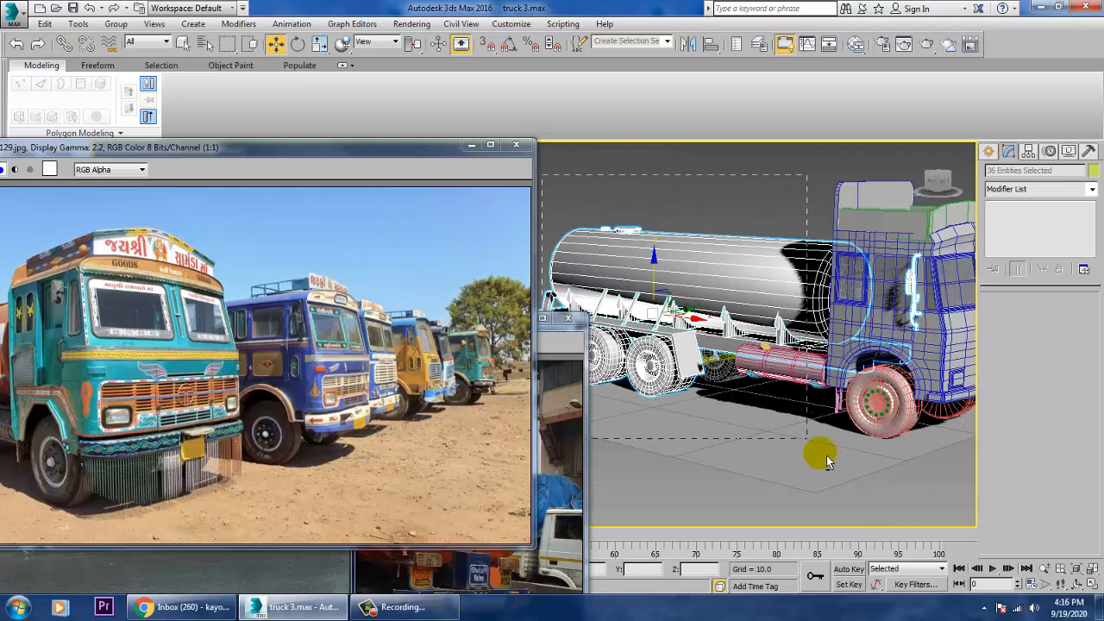
alt+drag(816, 456, 806, 474)
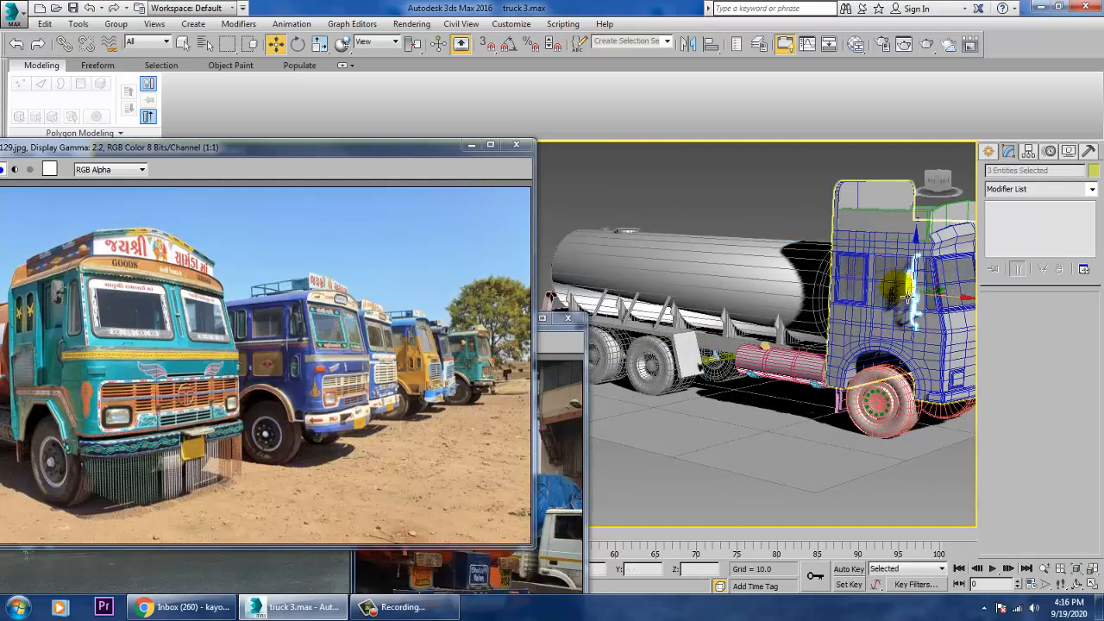
key(F3)
mouse_move(885, 342)
alt+middle_down()
mouse_move(845, 401)
mouse_move(772, 373)
alt+middle_up()
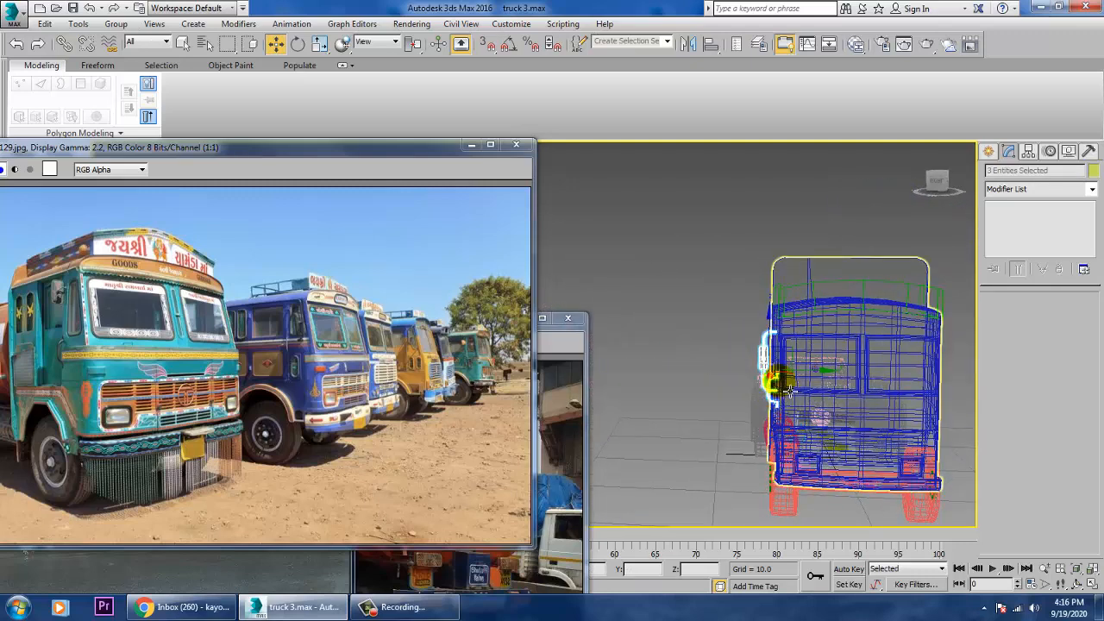
key(F3)
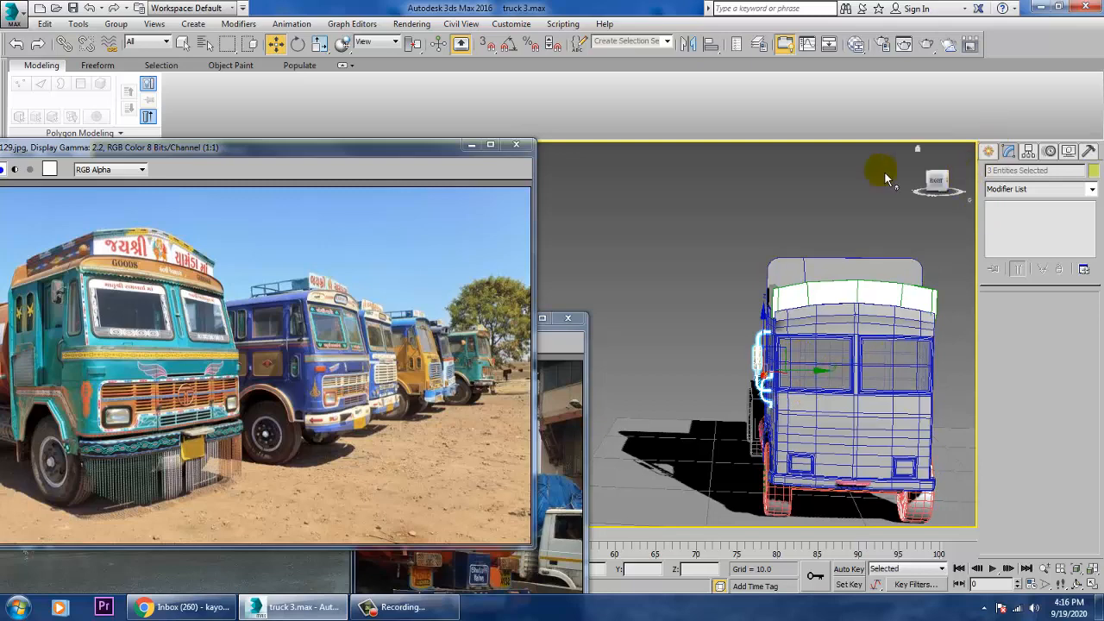
click(687, 45)
click(522, 332)
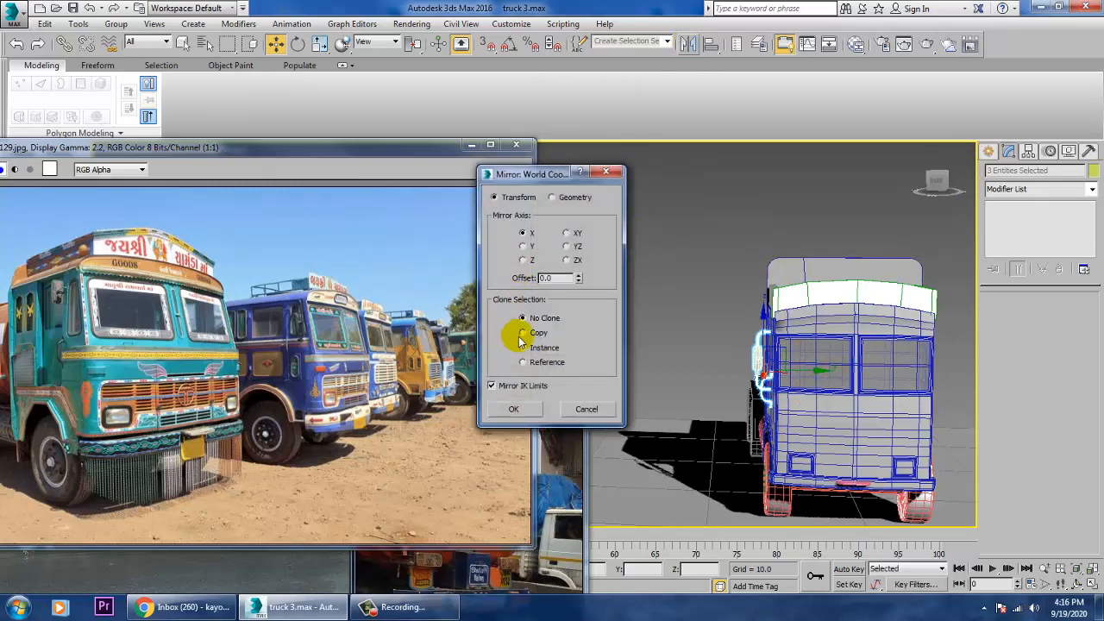
click(522, 246)
click(514, 409)
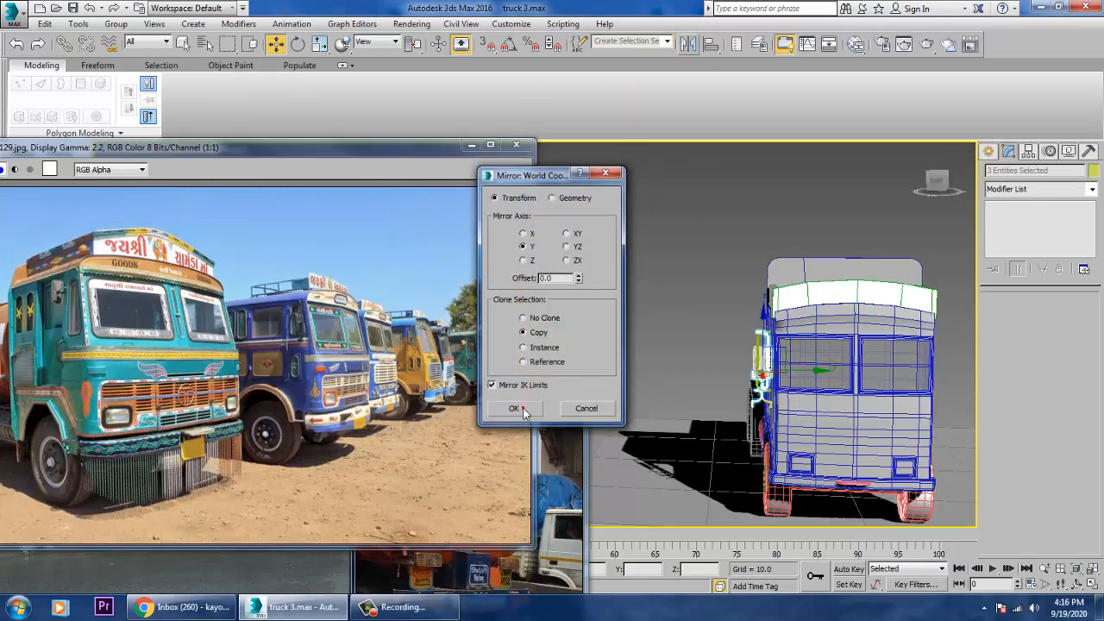
Move the mirrored copy along Y to the opposite side of the cab, seating its tube ends against the cab wall.
drag(927, 379, 999, 385)
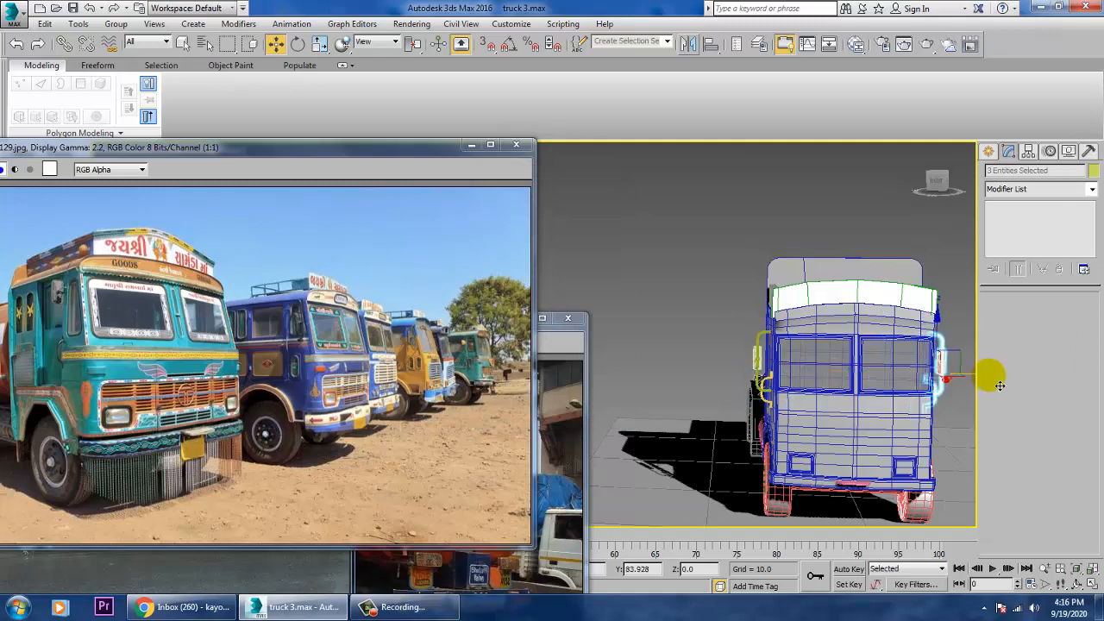
scroll(920, 362, up, 5)
alt+middle_drag(917, 360, 708, 354)
alt+middle_drag(873, 330, 719, 322)
scroll(783, 329, down, 3)
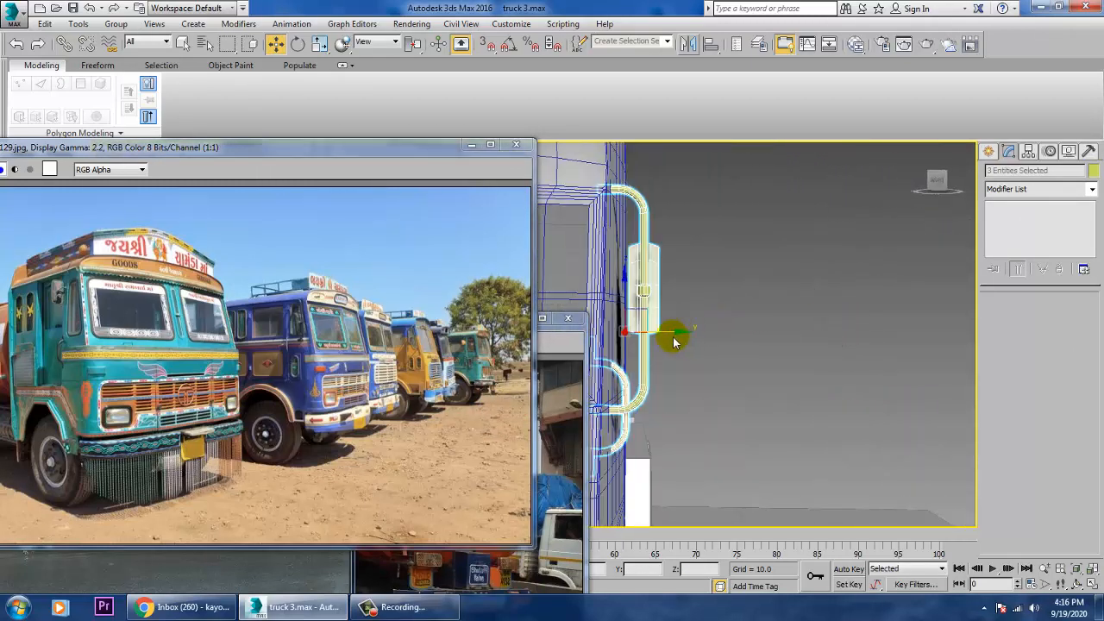
drag(675, 342, 703, 344)
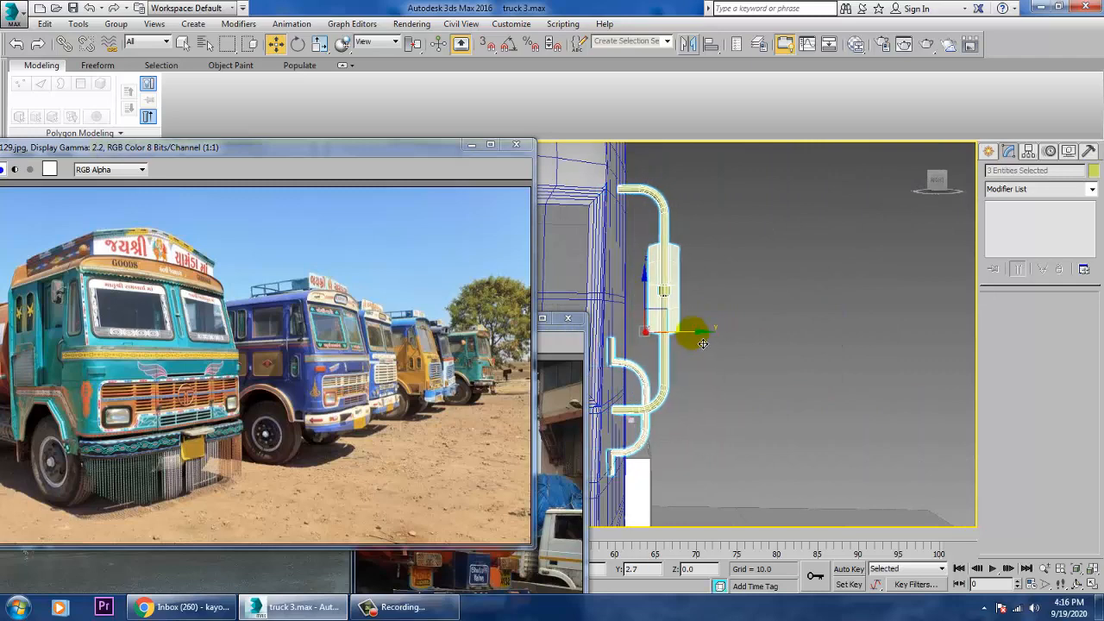
alt+middle_drag(837, 303, 826, 301)
alt+middle_drag(687, 259, 734, 263)
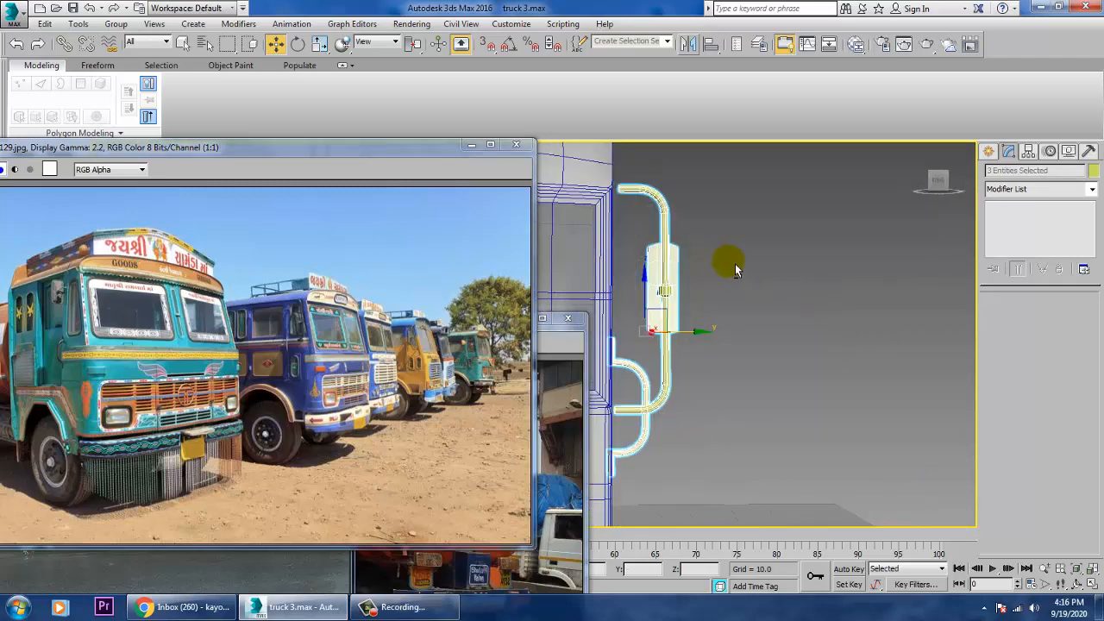
Move the side mirror and its bracket tube closer to the cab wall on both sides, leaving the grab handles out of the selection.
drag(711, 209, 696, 303)
alt+middle_drag(895, 304, 696, 226)
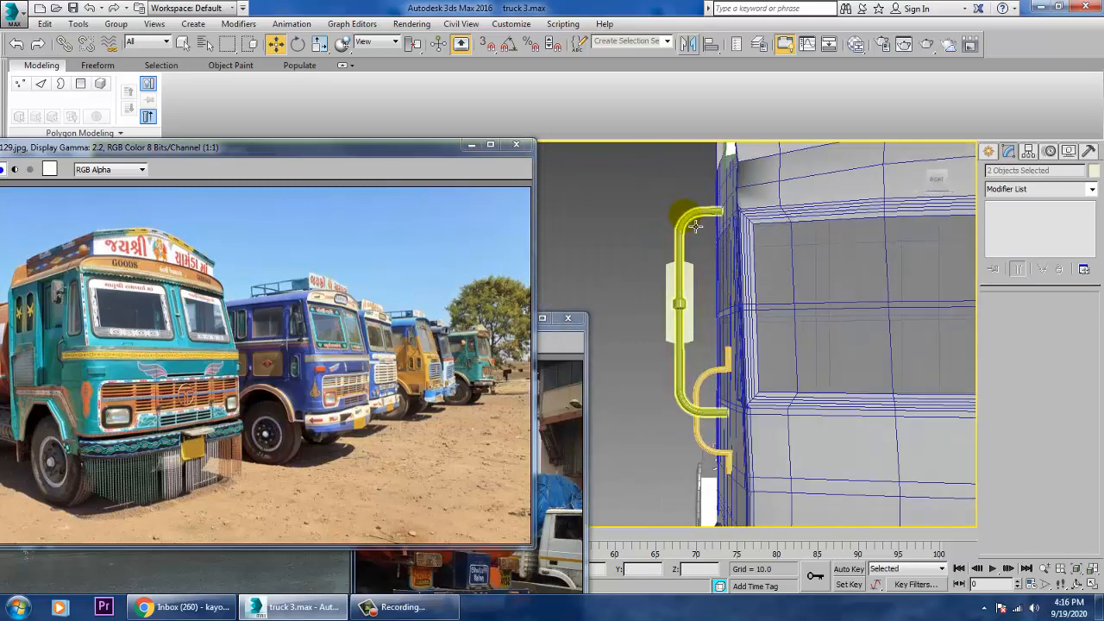
click(687, 220)
ctrl+click(677, 290)
drag(749, 311, 766, 314)
Examine the cab from the front and side, checking both side mirrors and the front panel, and select the roof visor.
scroll(766, 314, down, 5)
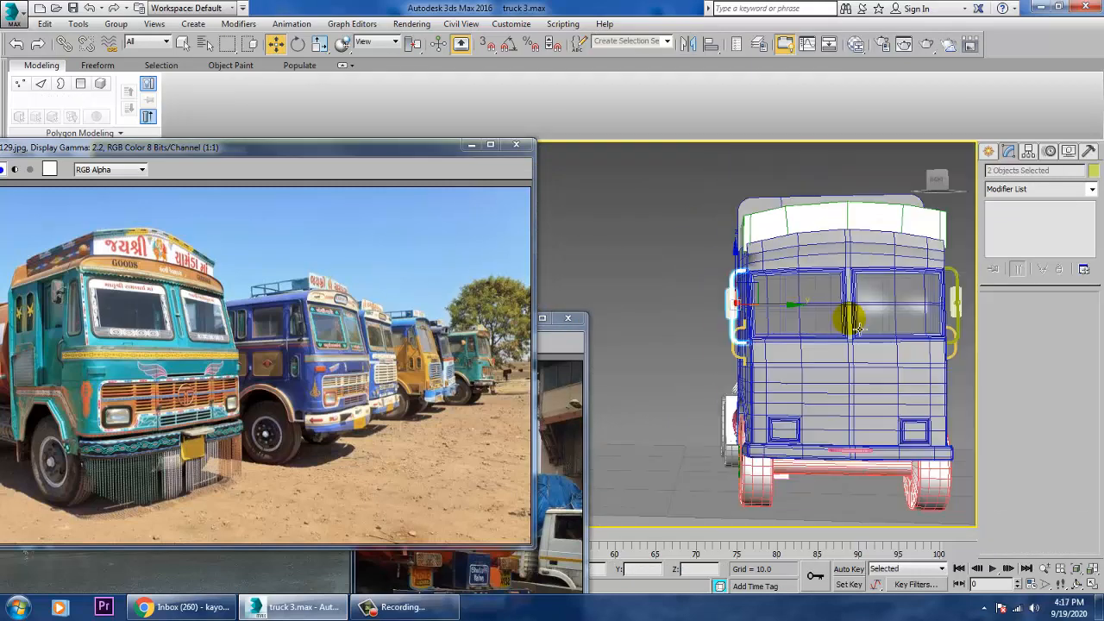
alt+middle_drag(856, 330, 877, 316)
scroll(830, 375, up, 5)
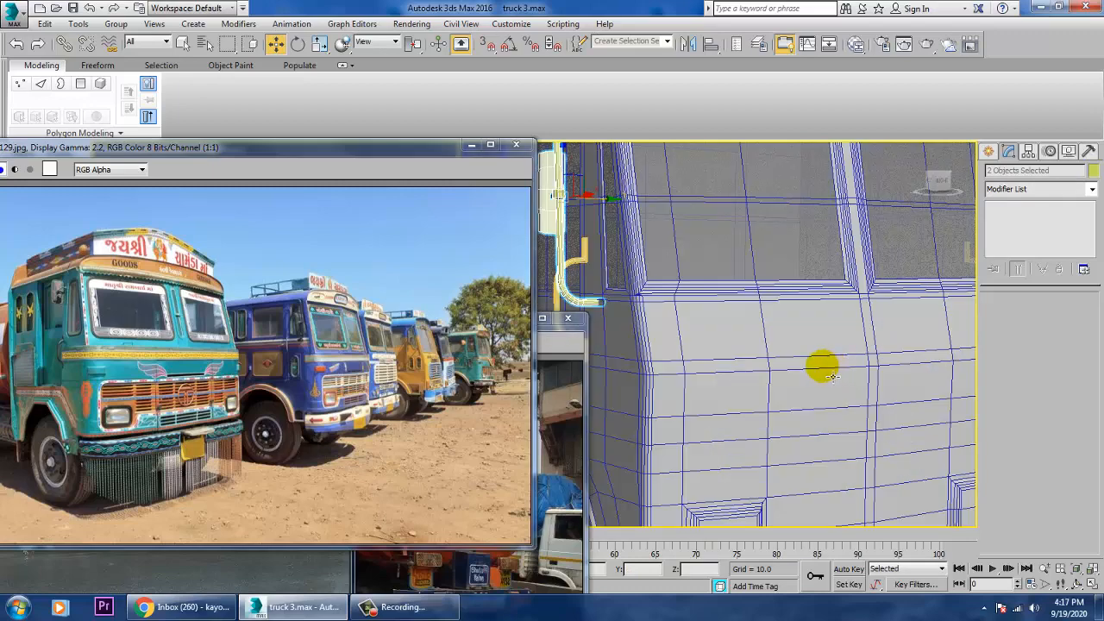
scroll(848, 359, down, 5)
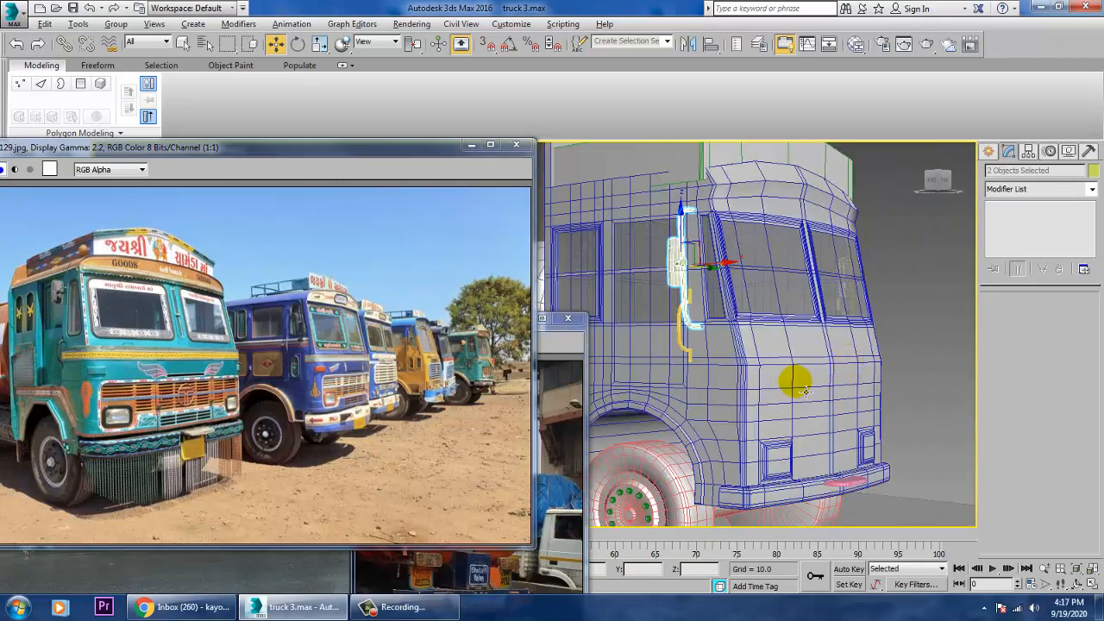
alt+middle_drag(804, 390, 770, 378)
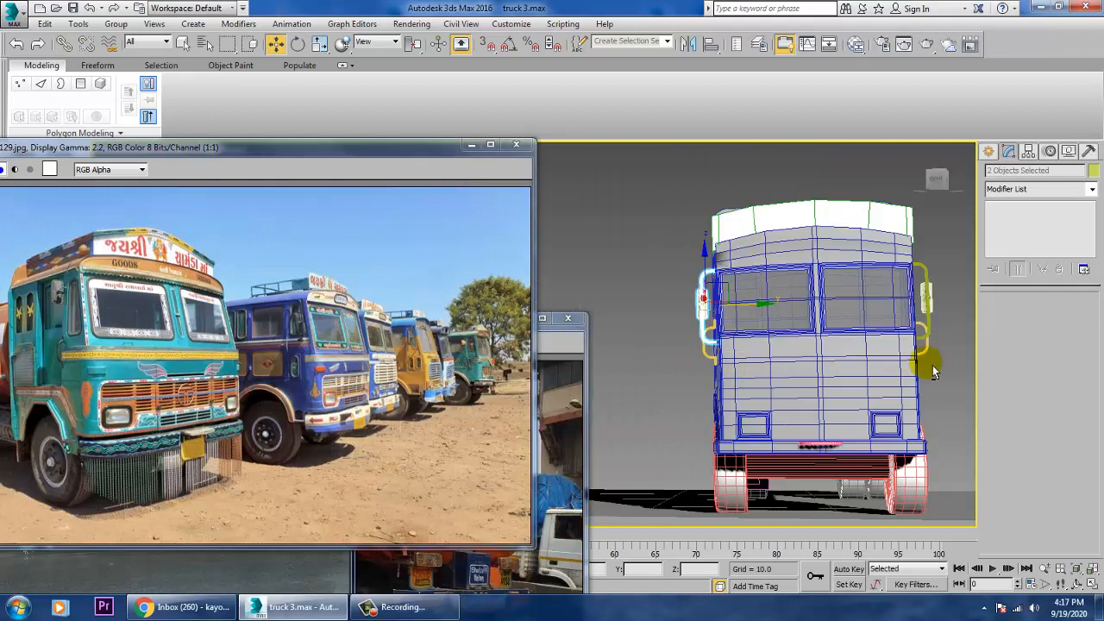
alt+middle_drag(933, 371, 835, 361)
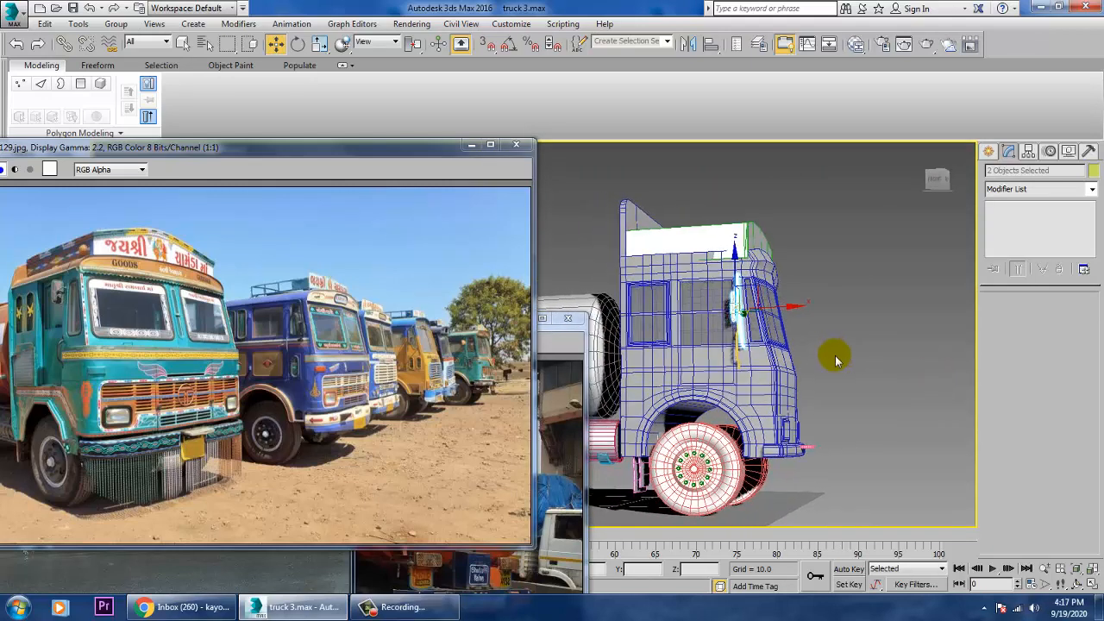
alt+middle_drag(756, 366, 719, 372)
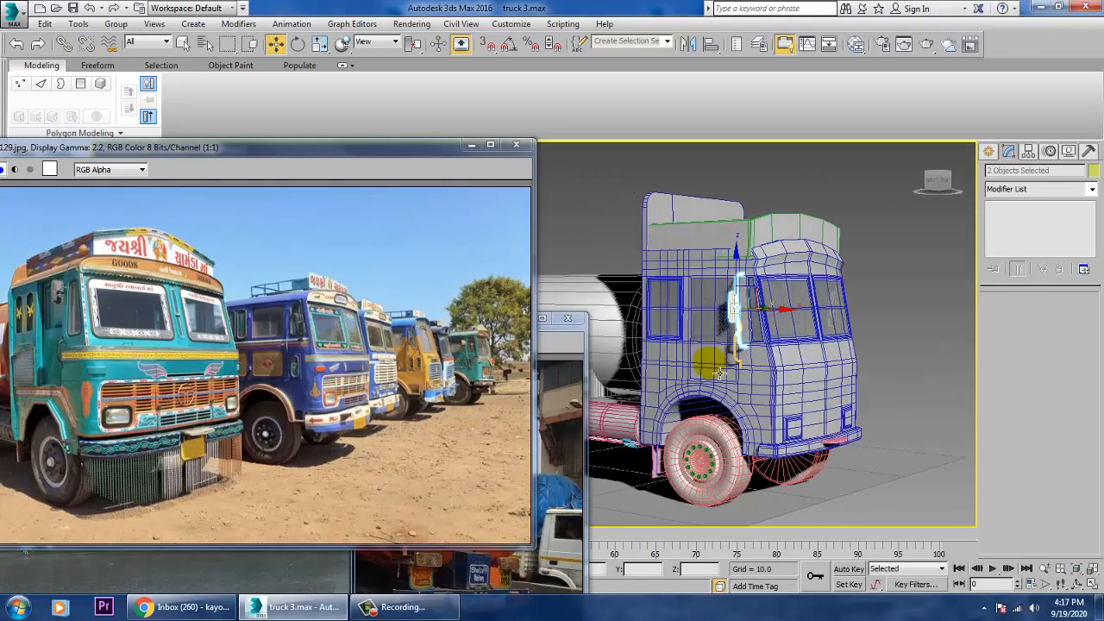
click(774, 244)
scroll(794, 393, up, 8)
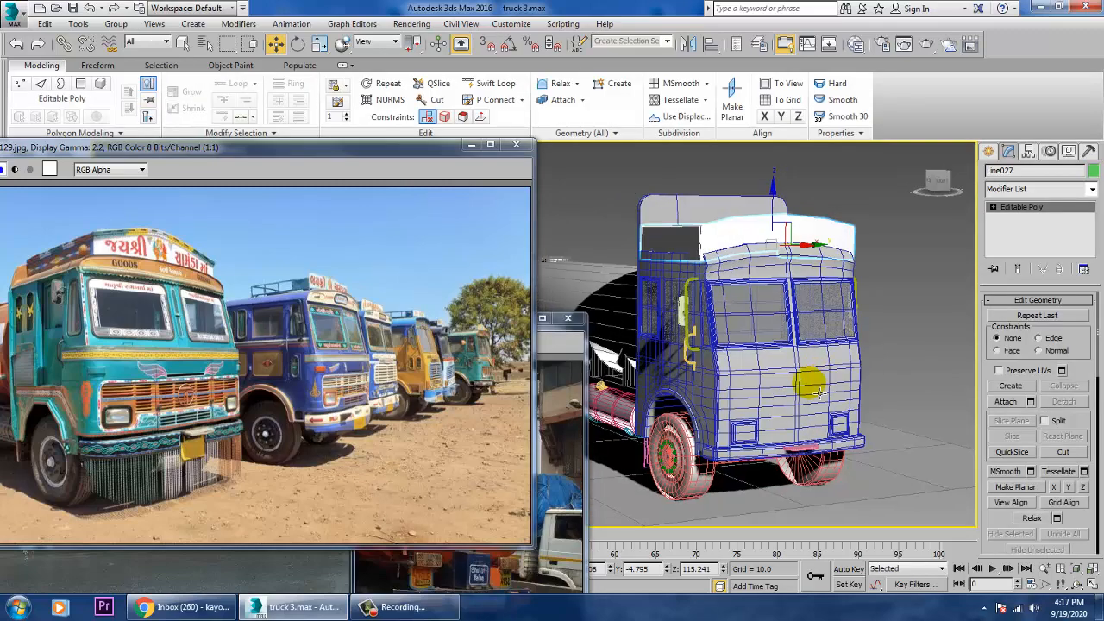
scroll(808, 390, down, 4)
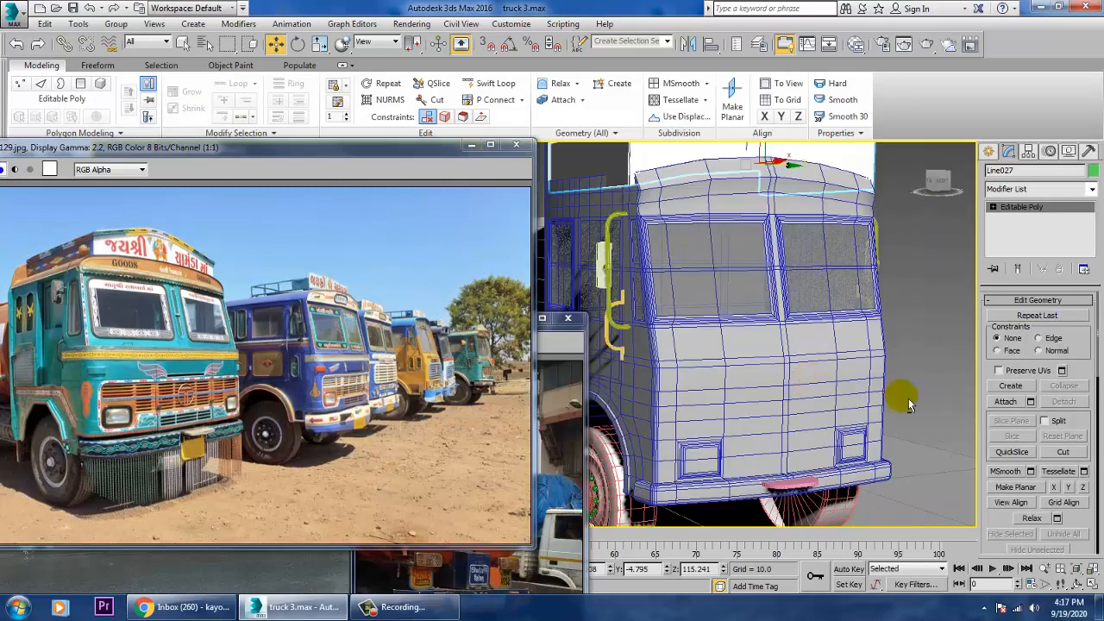
alt+middle_drag(909, 406, 850, 372)
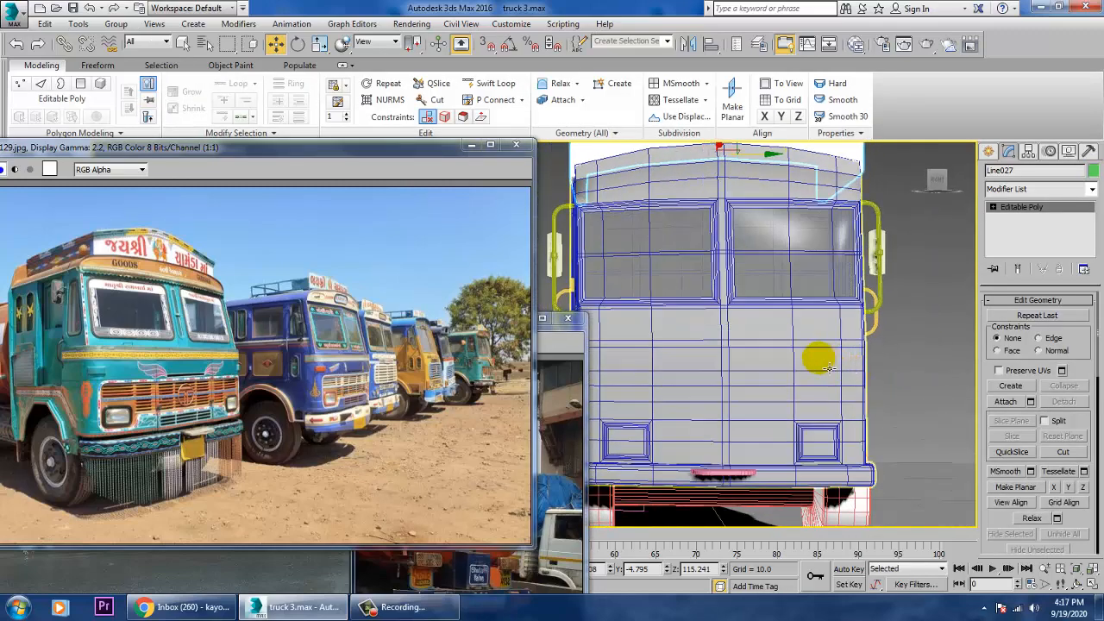
scroll(779, 356, down, 5)
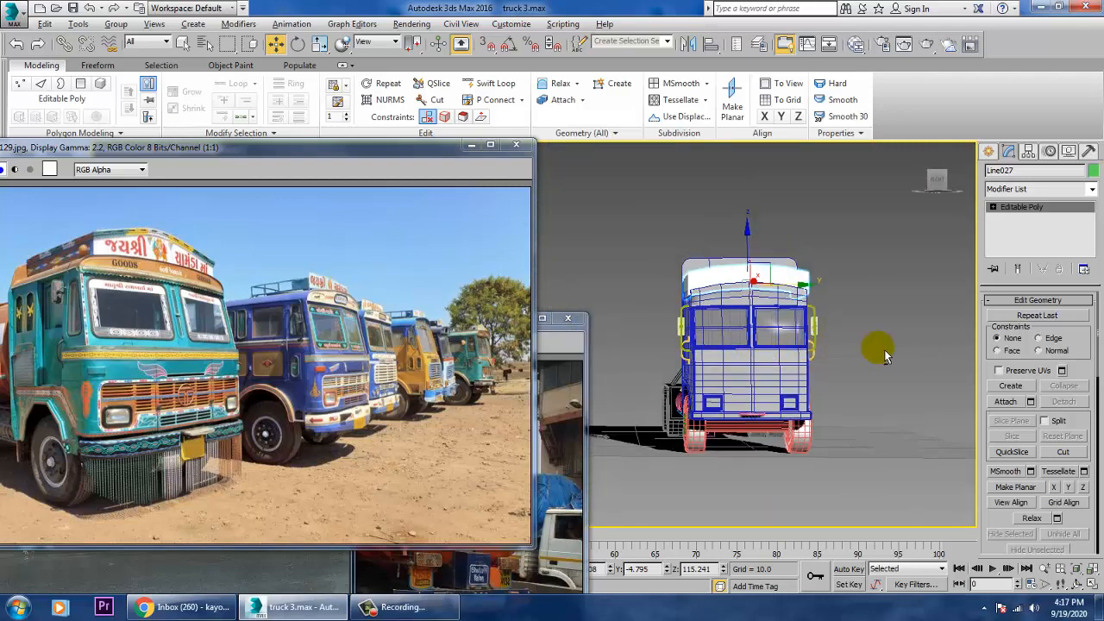
alt+middle_drag(781, 373, 709, 393)
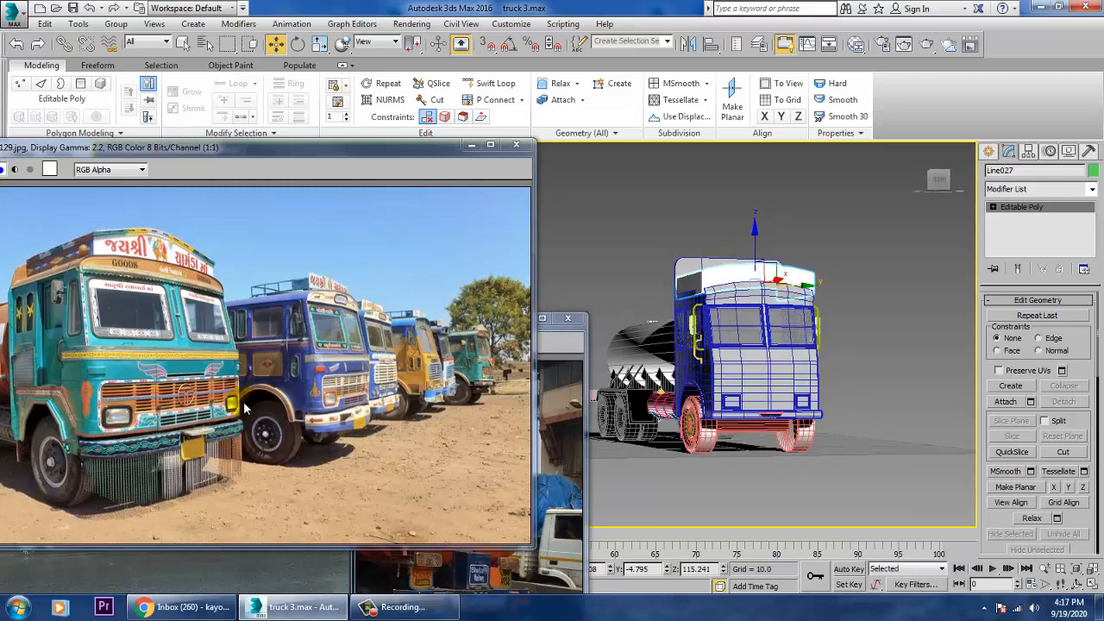
Enlarge the reference photo at the teal truck's grille and headlights and compare it with the modelled cab front.
scroll(233, 411, up, 1)
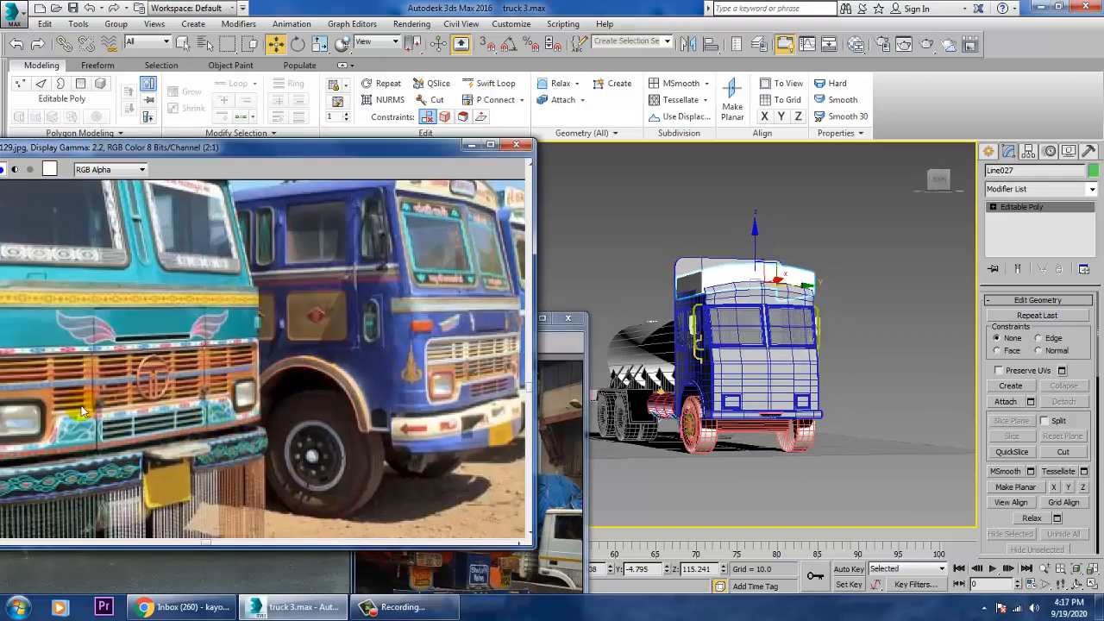
middle_drag(83, 412, 252, 393)
alt+middle_drag(723, 379, 686, 366)
scroll(723, 366, up, 3)
scroll(742, 388, up, 1)
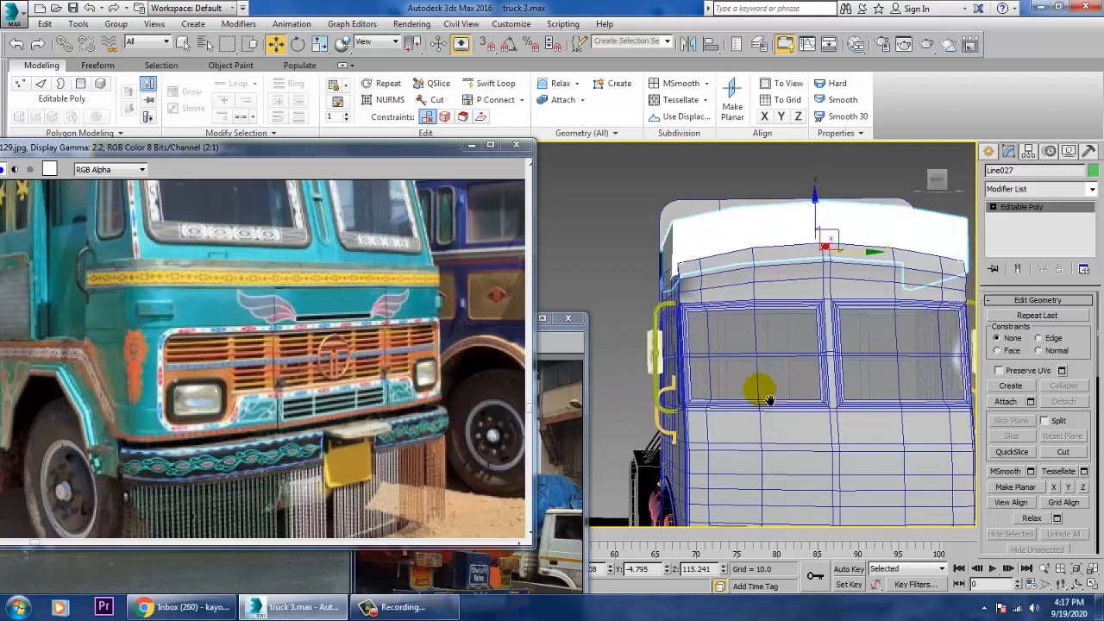
Scale the truck's cab body and roof visor together to about 107% along the Y axis.
scroll(707, 297, up, 2)
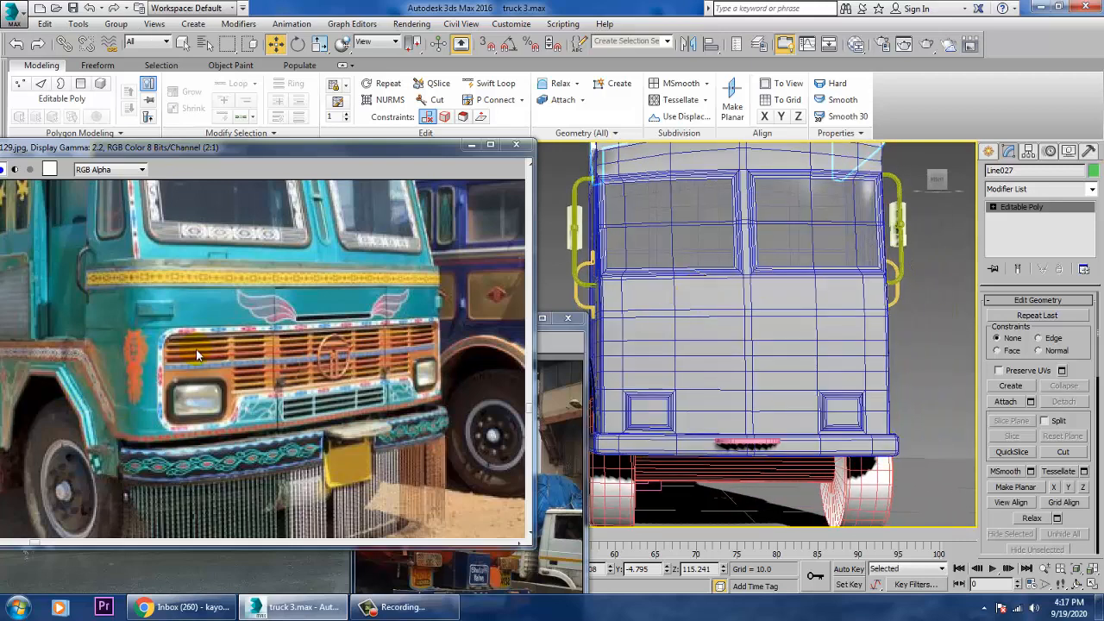
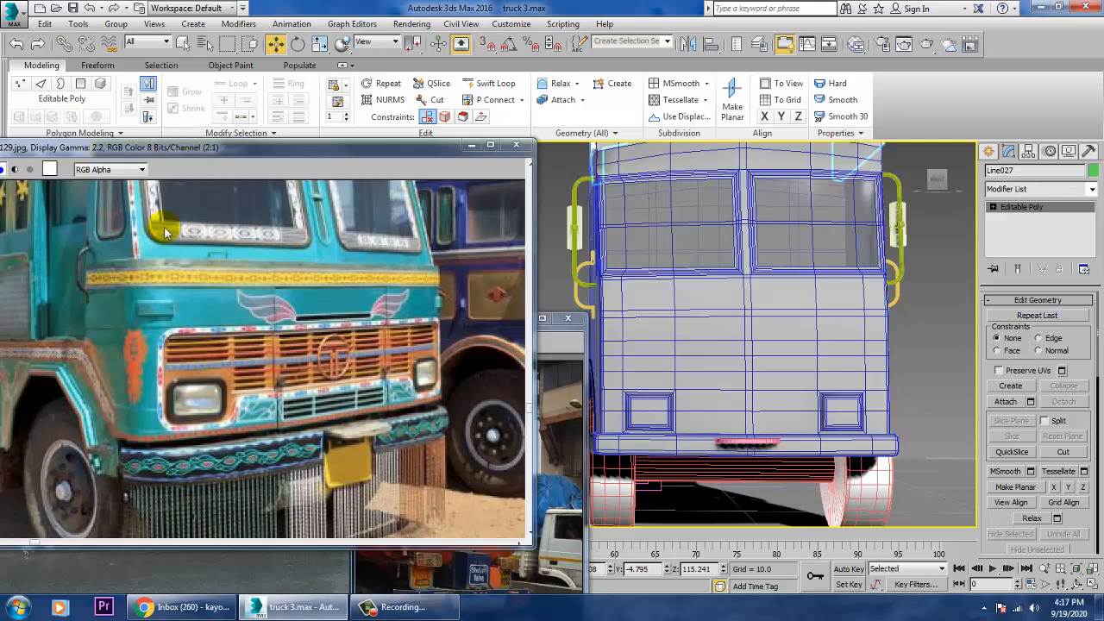
click(721, 342)
click(721, 345)
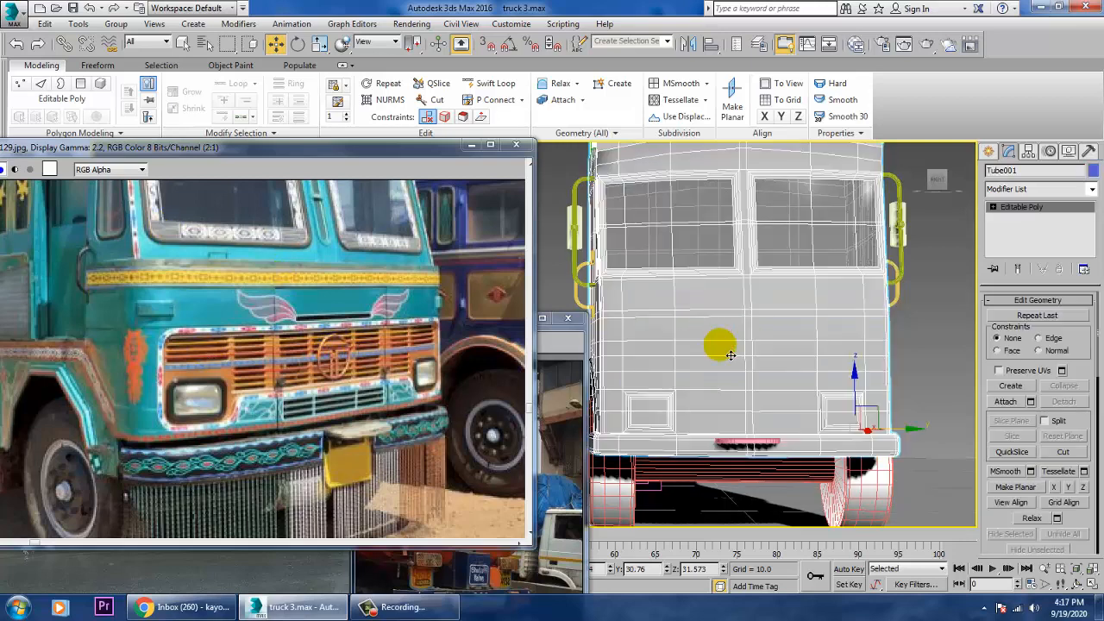
alt+middle_drag(756, 383, 854, 374)
scroll(780, 398, down, 5)
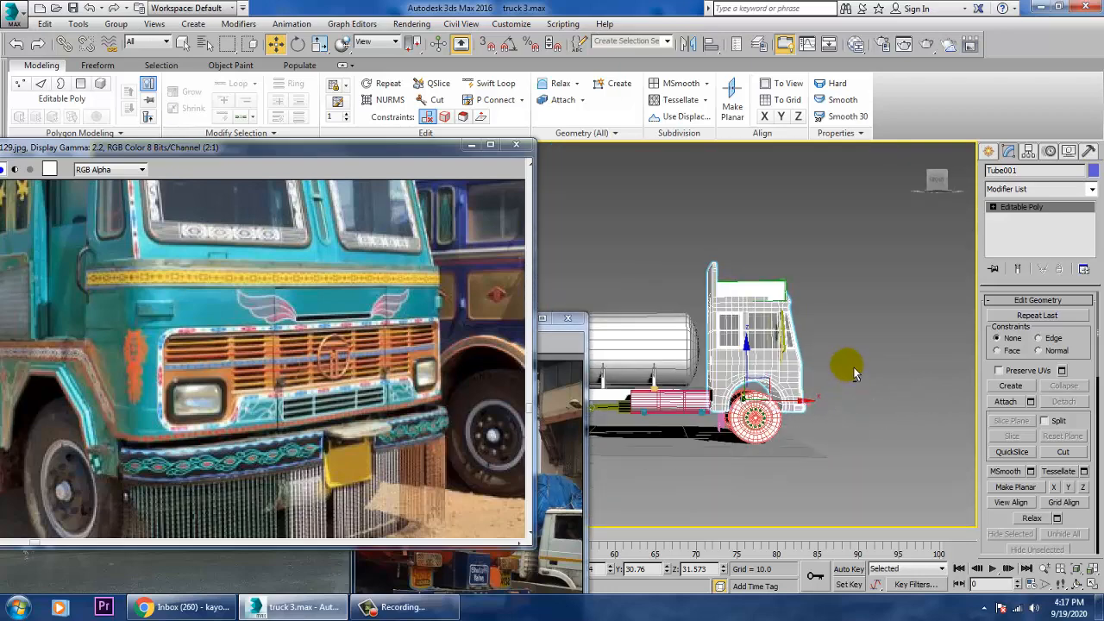
drag(681, 226, 798, 308)
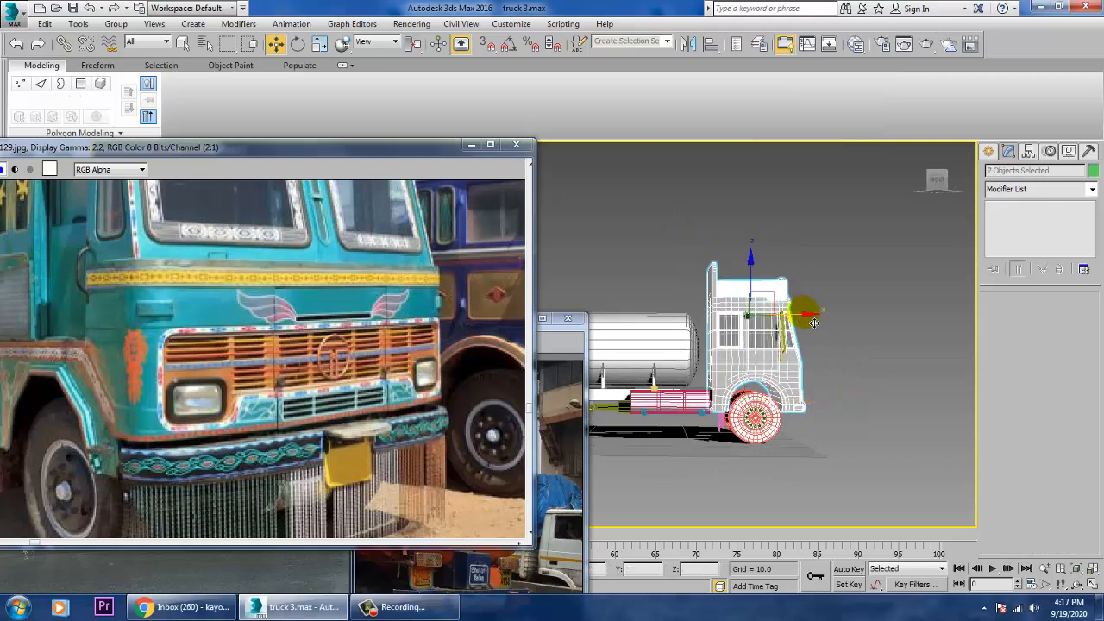
alt+middle_drag(800, 315, 747, 387)
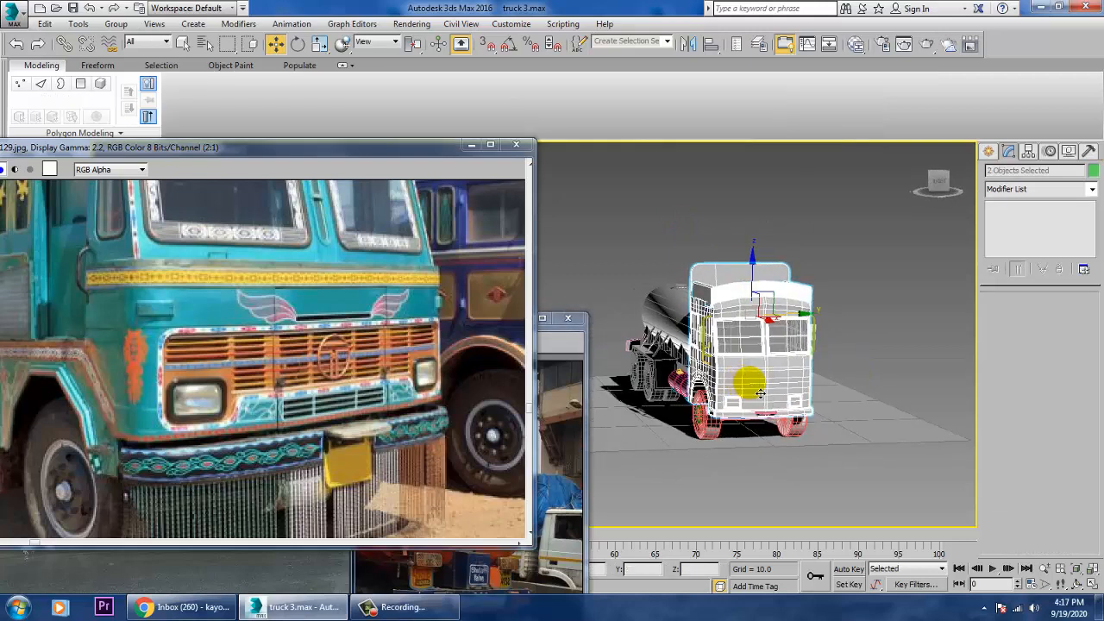
key(r)
drag(710, 331, 708, 331)
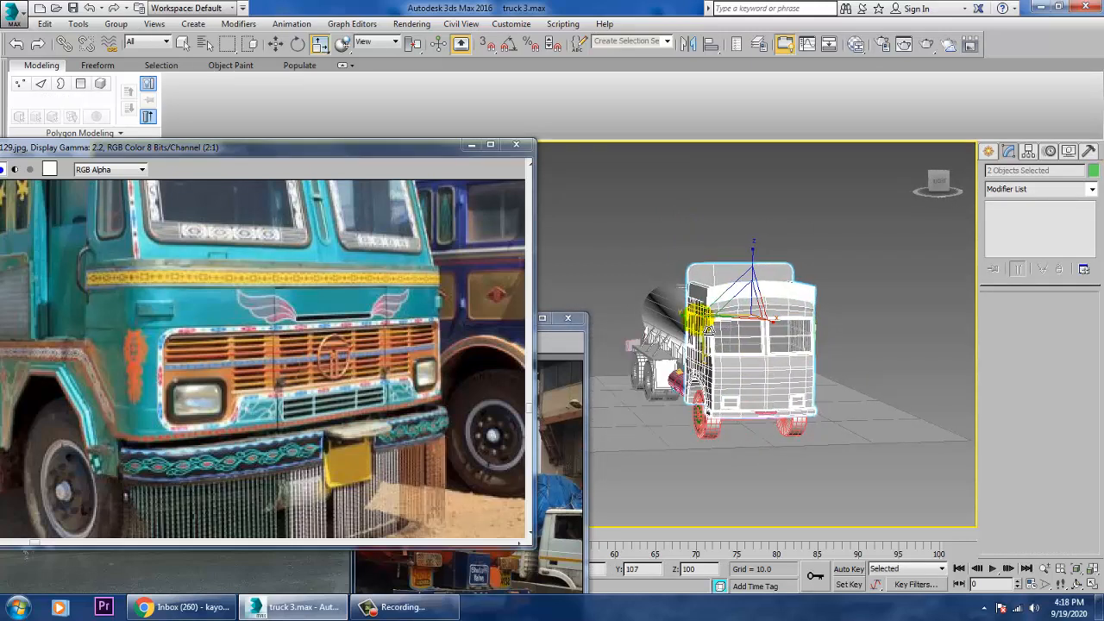
Examine the widened cab from the side, rear and front, checking how the side mirrors and wheels fit against it.
alt+middle_drag(723, 341, 996, 346)
alt+middle_drag(874, 400, 752, 392)
scroll(752, 393, up, 5)
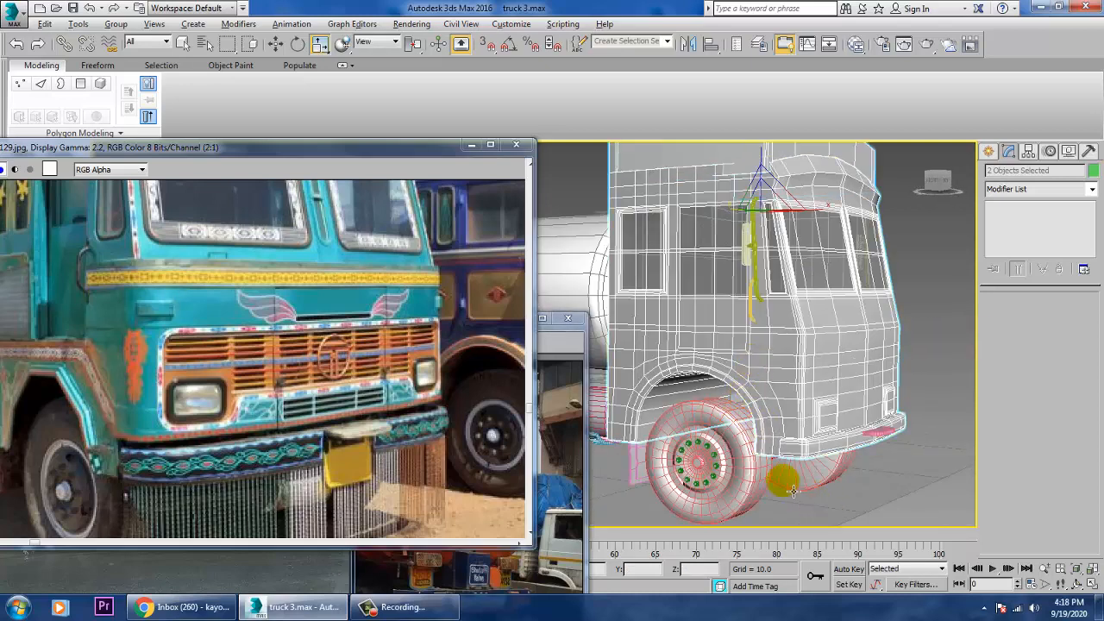
alt+middle_drag(716, 489, 761, 408)
click(961, 366)
alt+middle_drag(908, 352, 875, 430)
click(781, 366)
scroll(776, 405, up, 10)
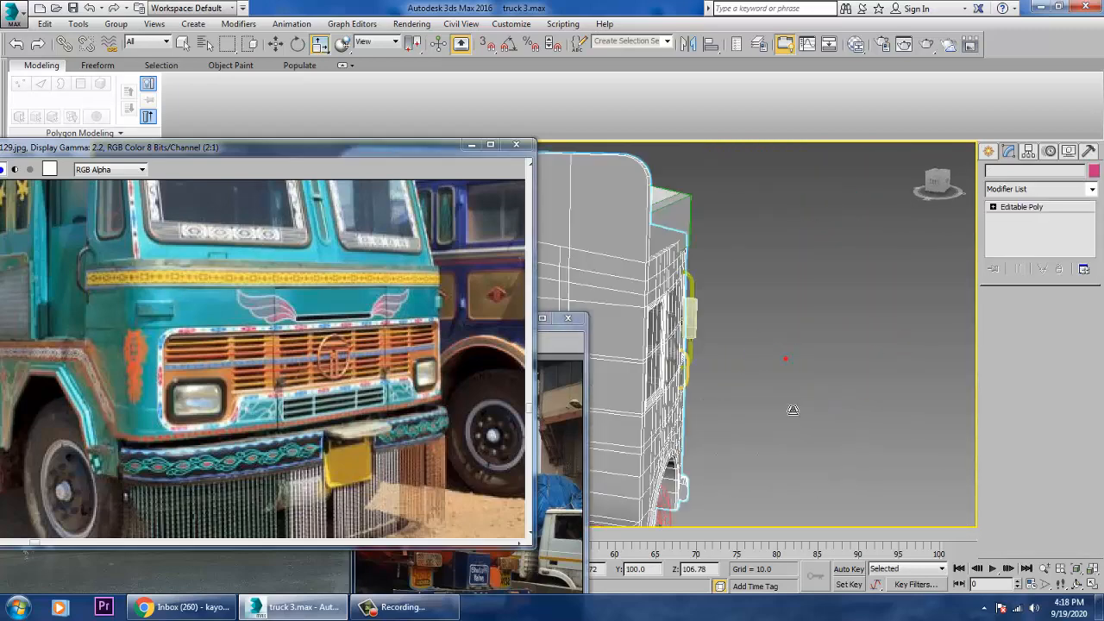
scroll(748, 385, down, 5)
middle_drag(748, 385, 906, 381)
alt+middle_drag(783, 393, 802, 345)
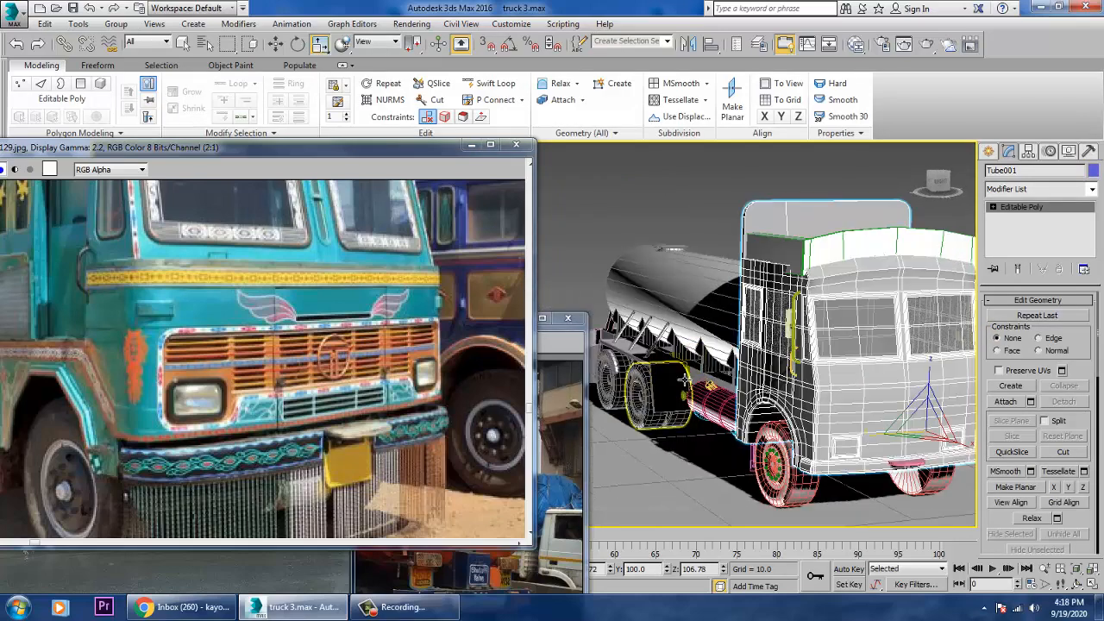
Move one side mirror with its two brackets about 1.9 units outward along Y, clear of the widened cab.
scroll(813, 327, up, 5)
click(802, 322)
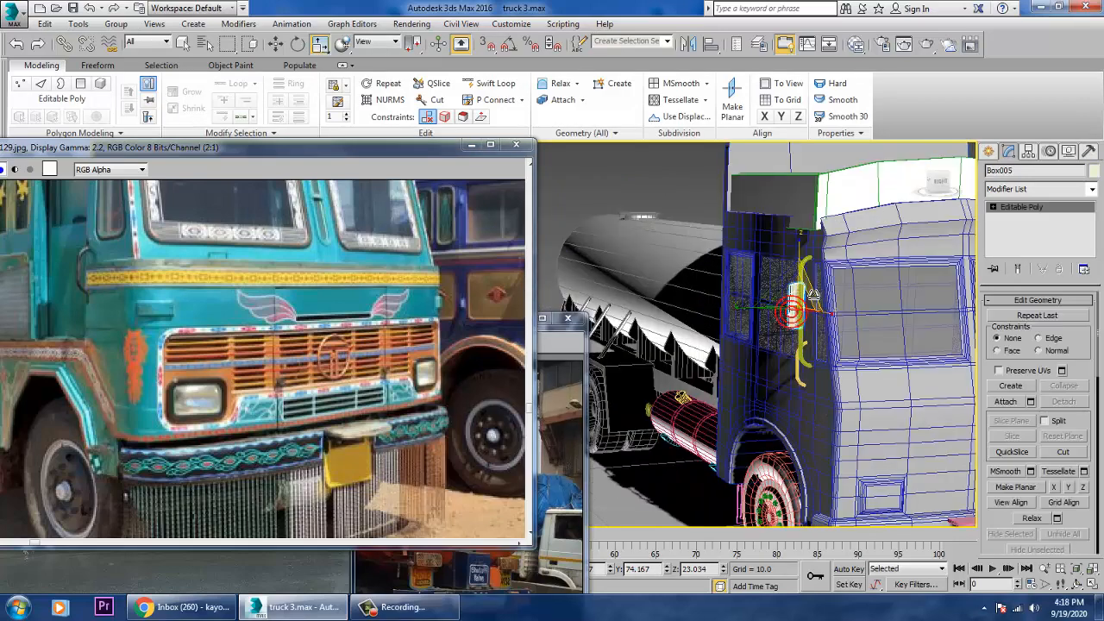
ctrl+click(809, 295)
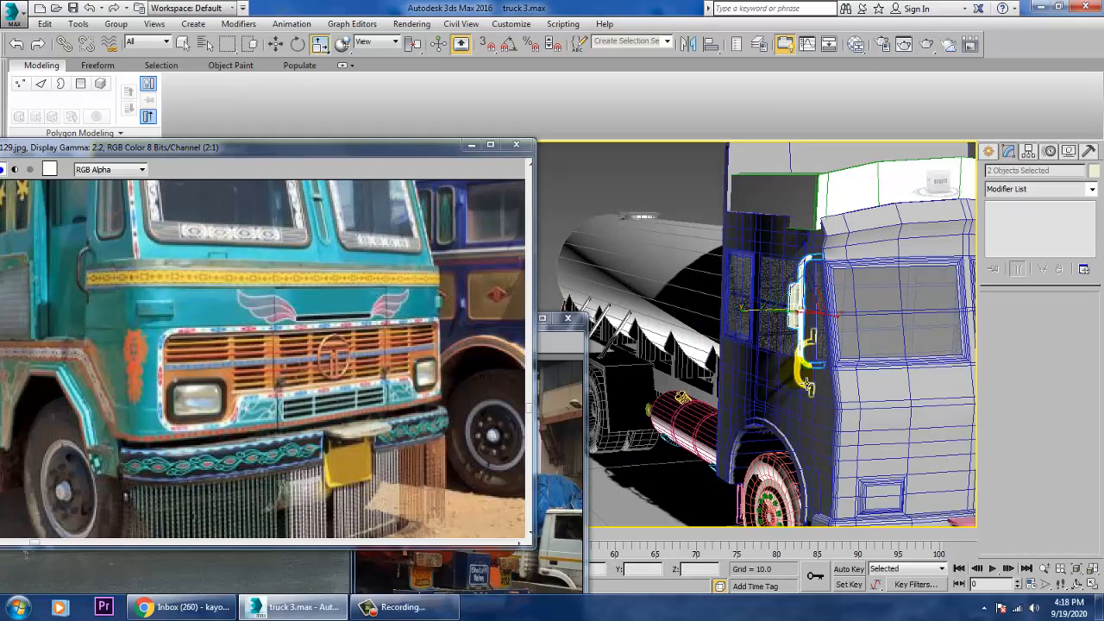
ctrl+click(806, 385)
key(w)
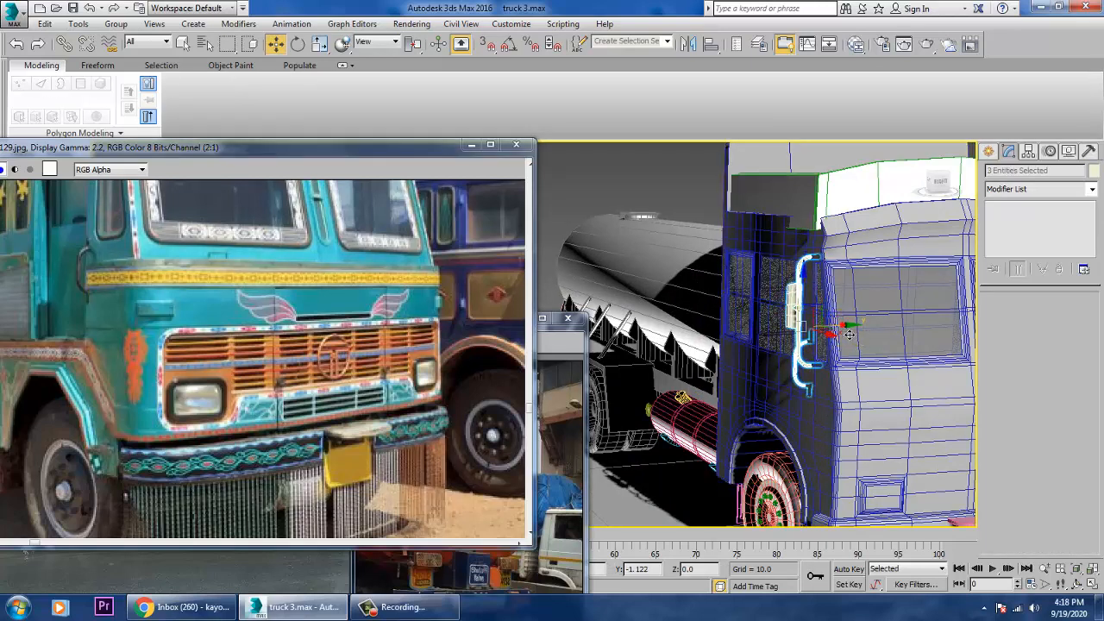
drag(849, 335, 849, 334)
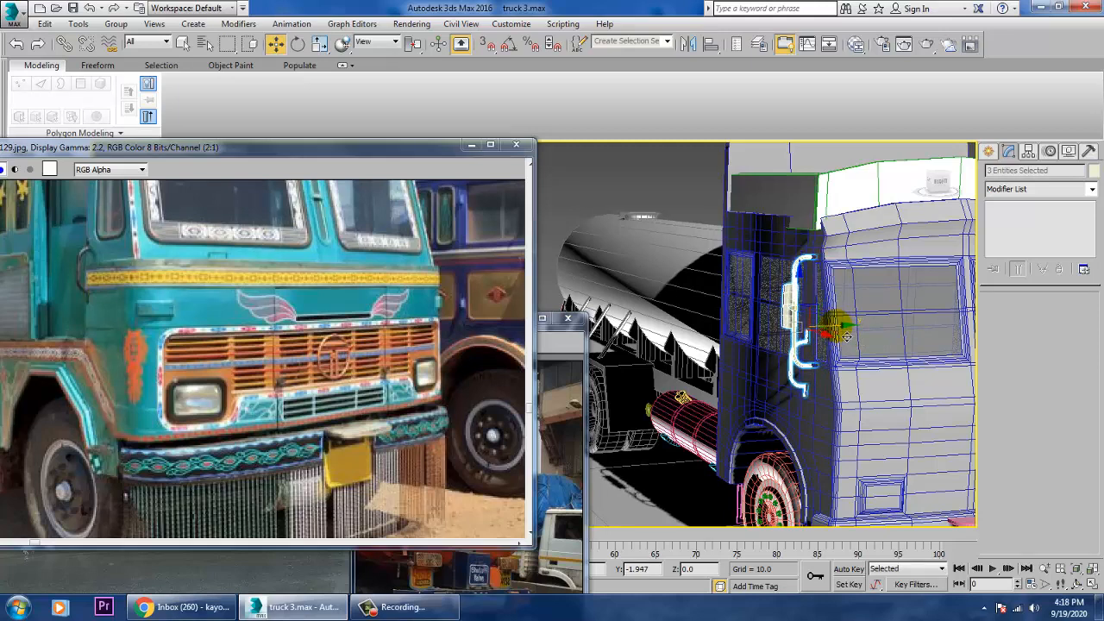
Move the opposite side's mirror and its two brackets outward along Y, clear of the cab wall.
alt+middle_drag(986, 374, 730, 378)
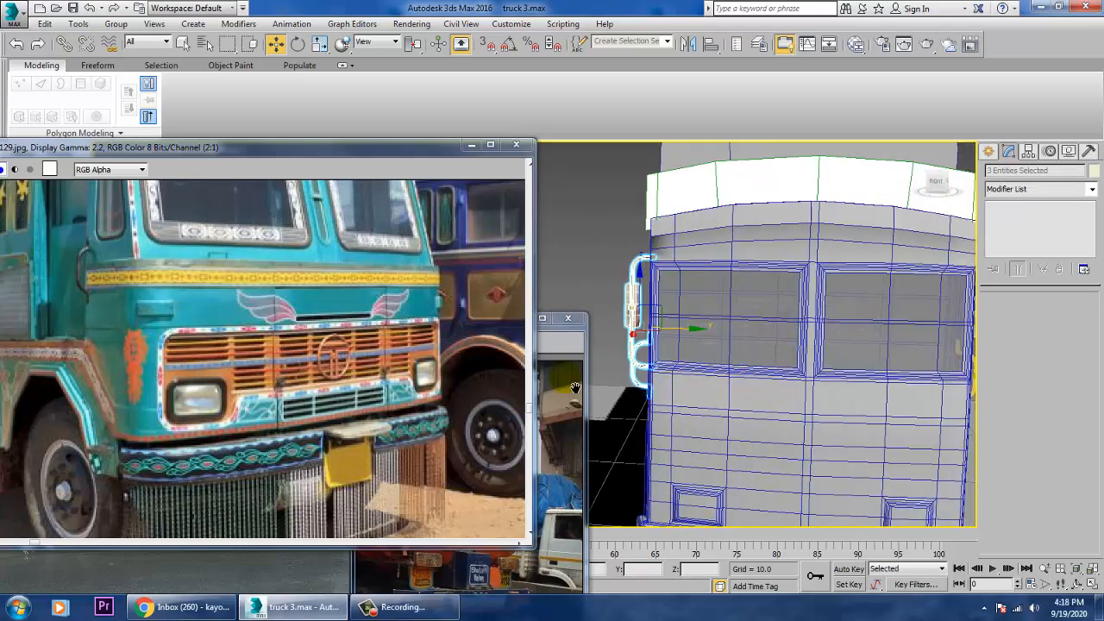
alt+middle_drag(803, 410, 756, 320)
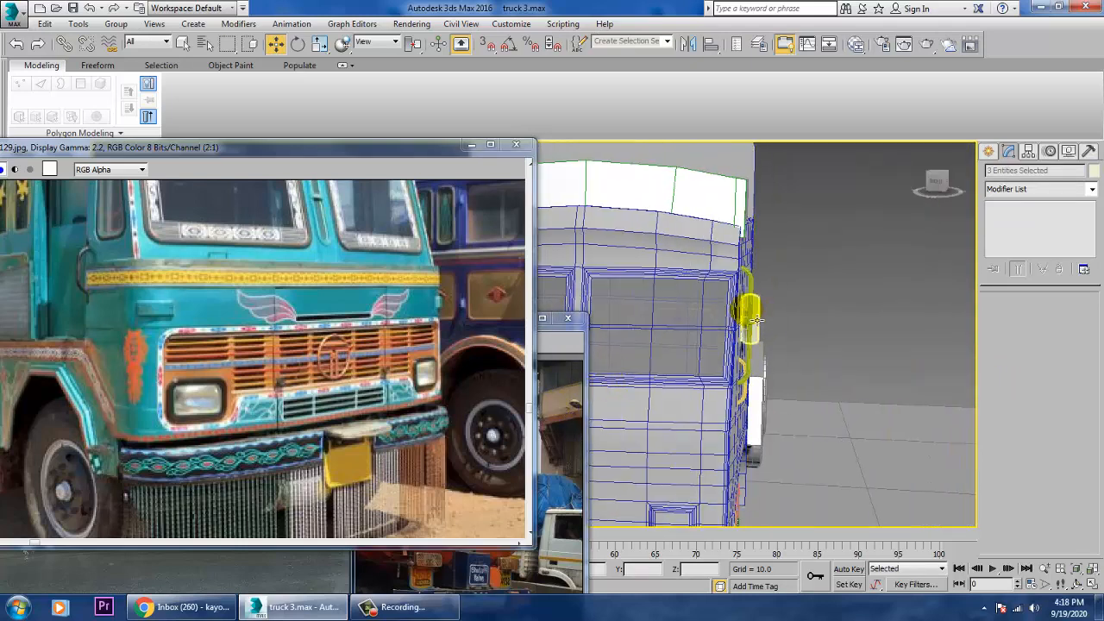
click(761, 320)
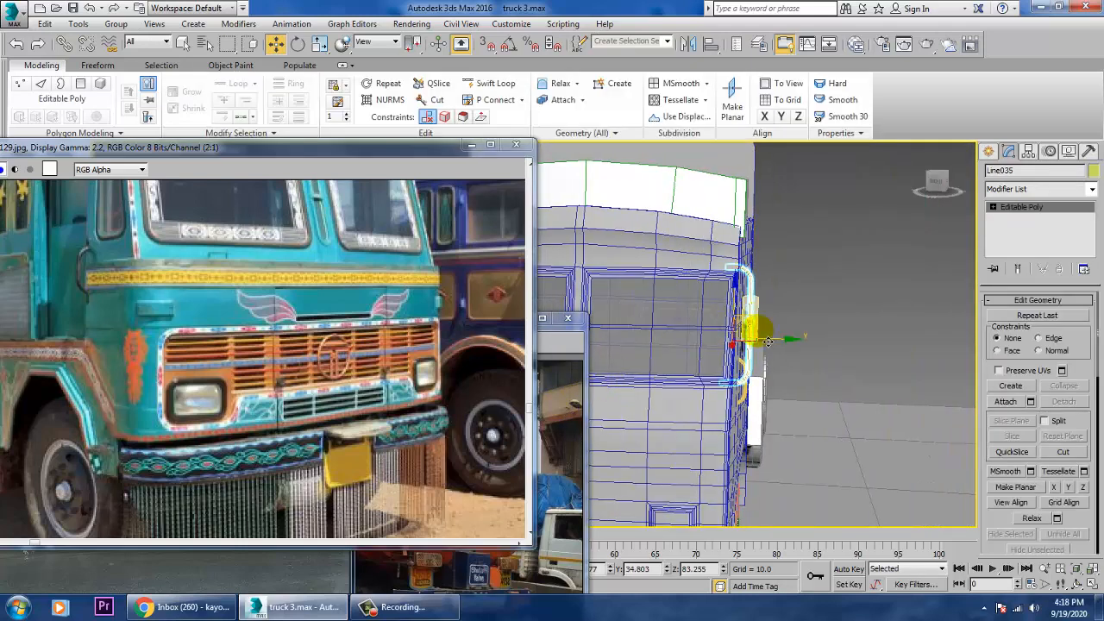
ctrl+click(764, 343)
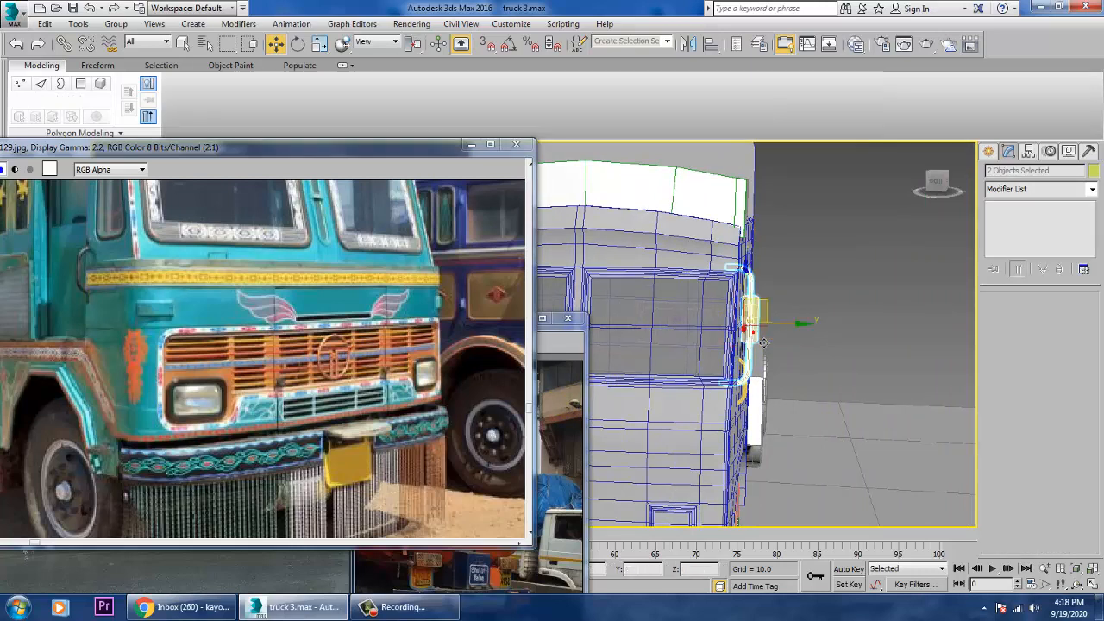
ctrl+click(753, 403)
drag(799, 353, 820, 355)
click(806, 349)
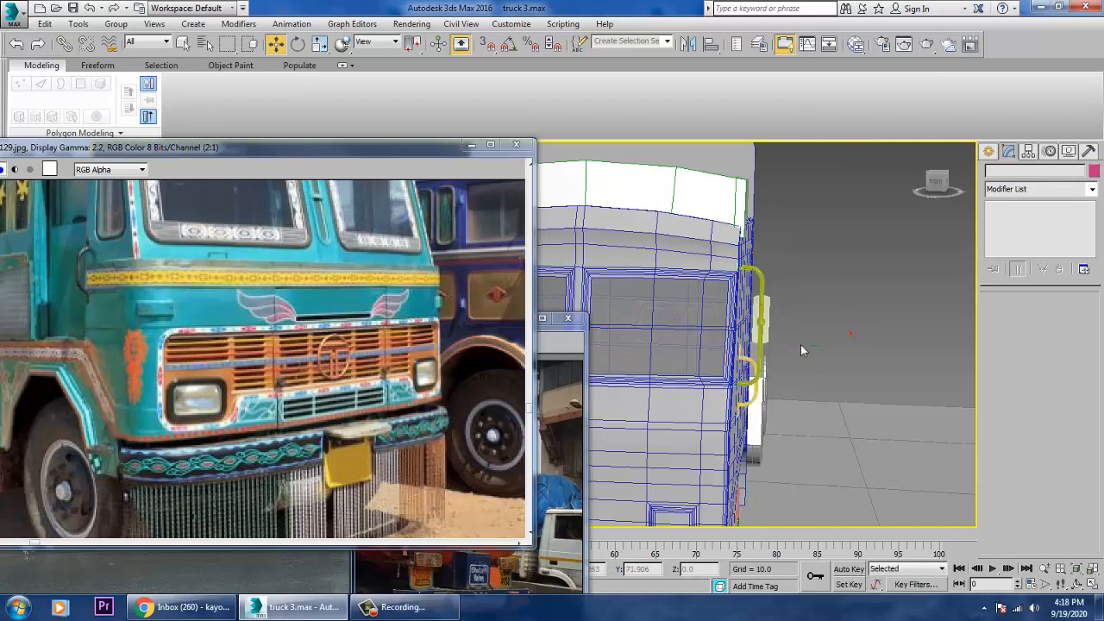
Examine the hanging bead fringe under the bumper in the reference photo and frame the truck's bumper in a maximized Left view.
alt+middle_drag(807, 349, 673, 436)
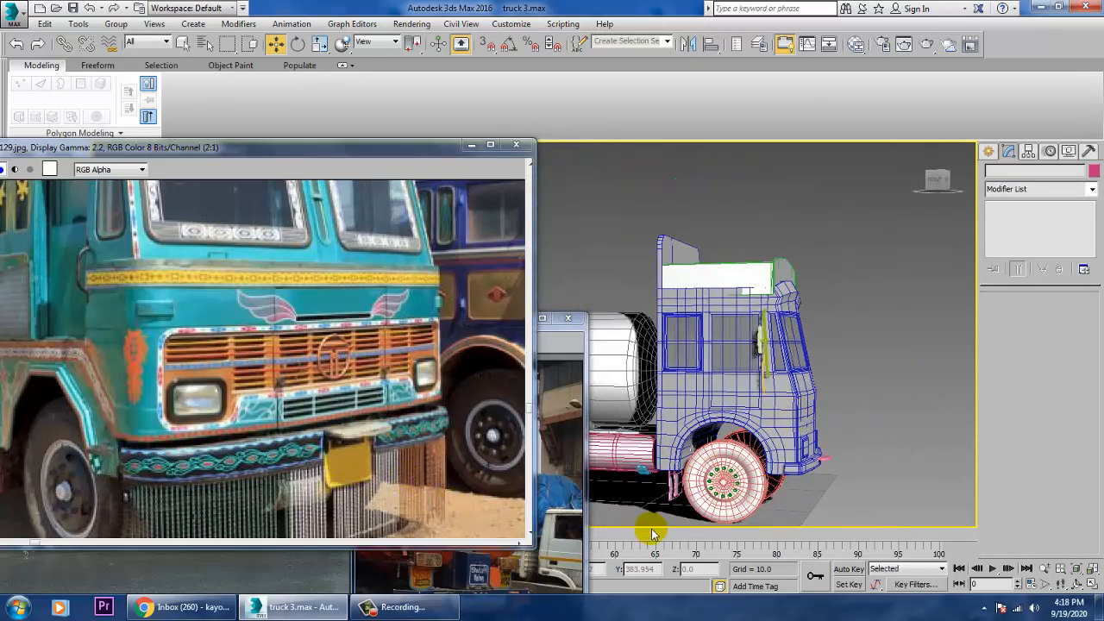
alt+middle_drag(651, 522, 681, 449)
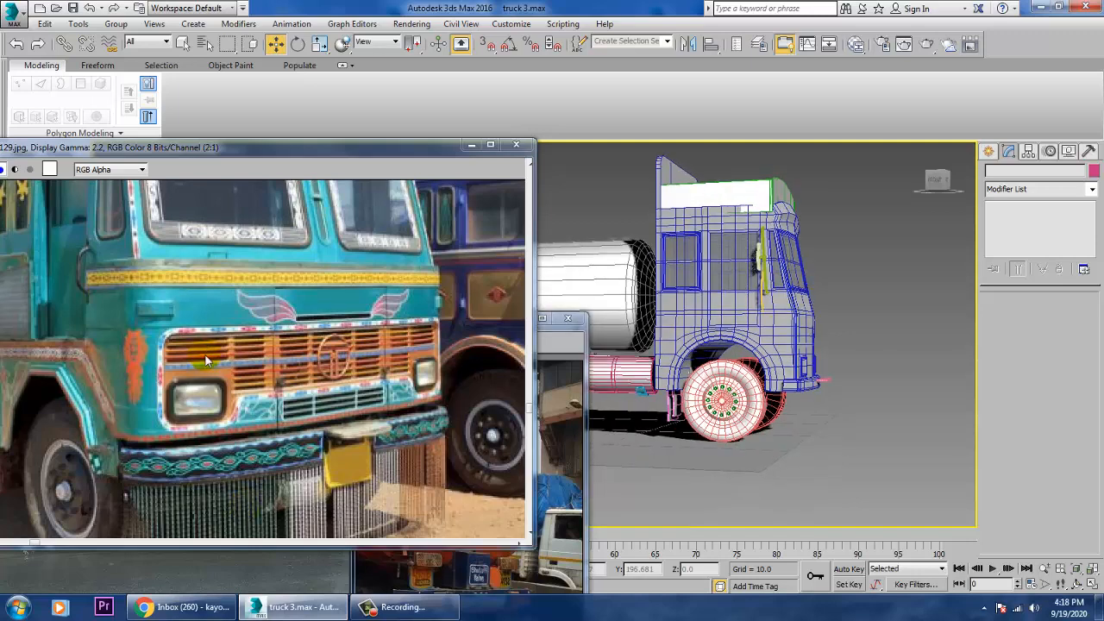
middle_drag(207, 362, 242, 278)
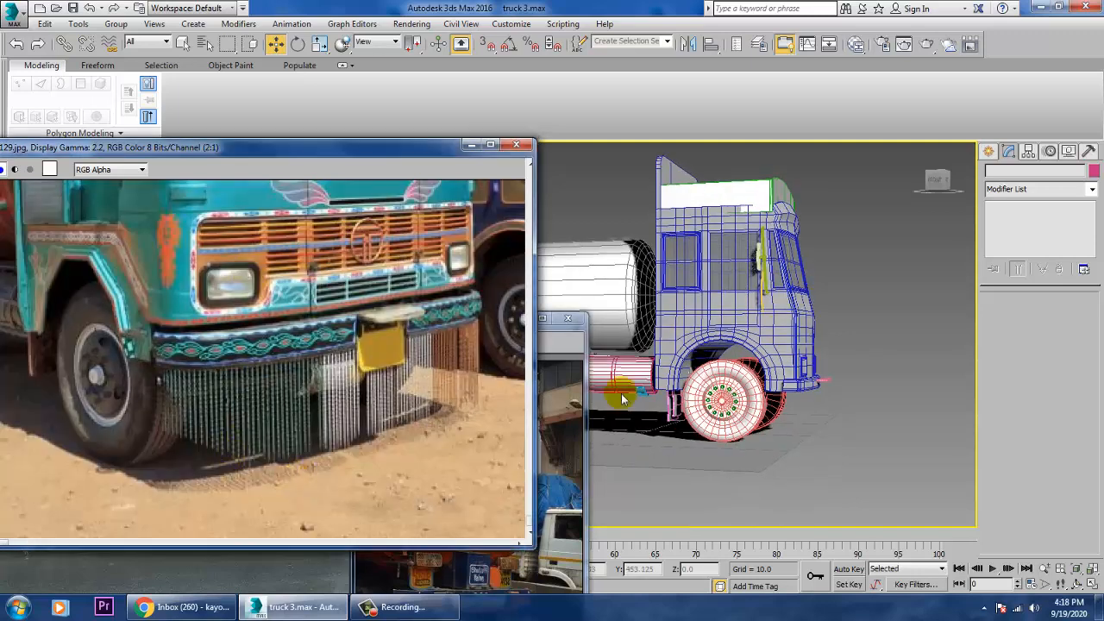
key(alt+w)
right_click(839, 246)
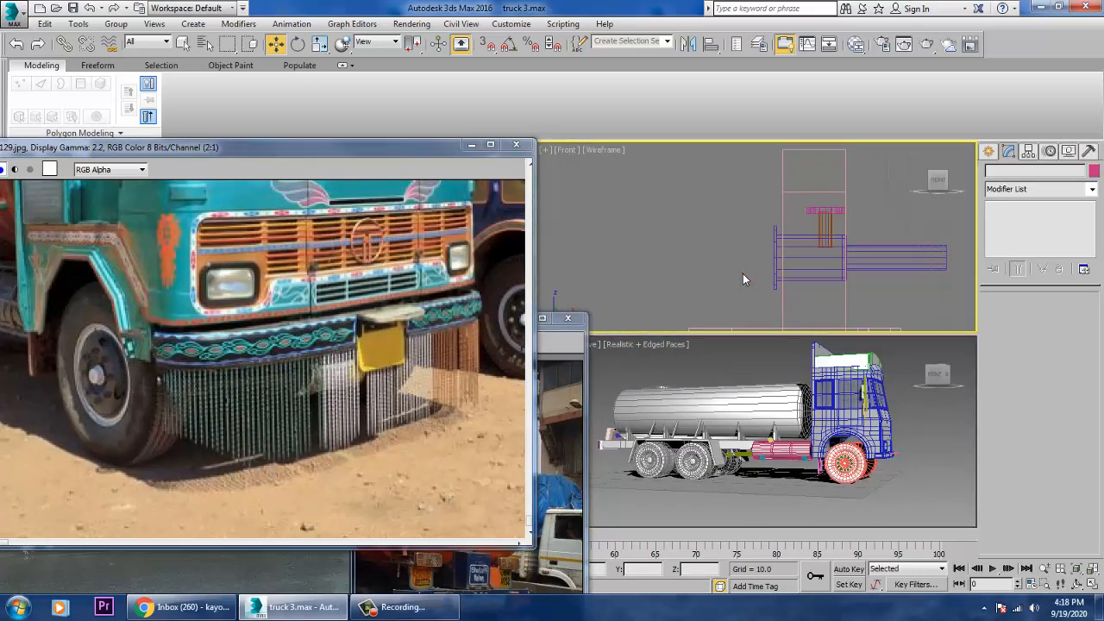
key(alt+w)
scroll(759, 297, down, 5)
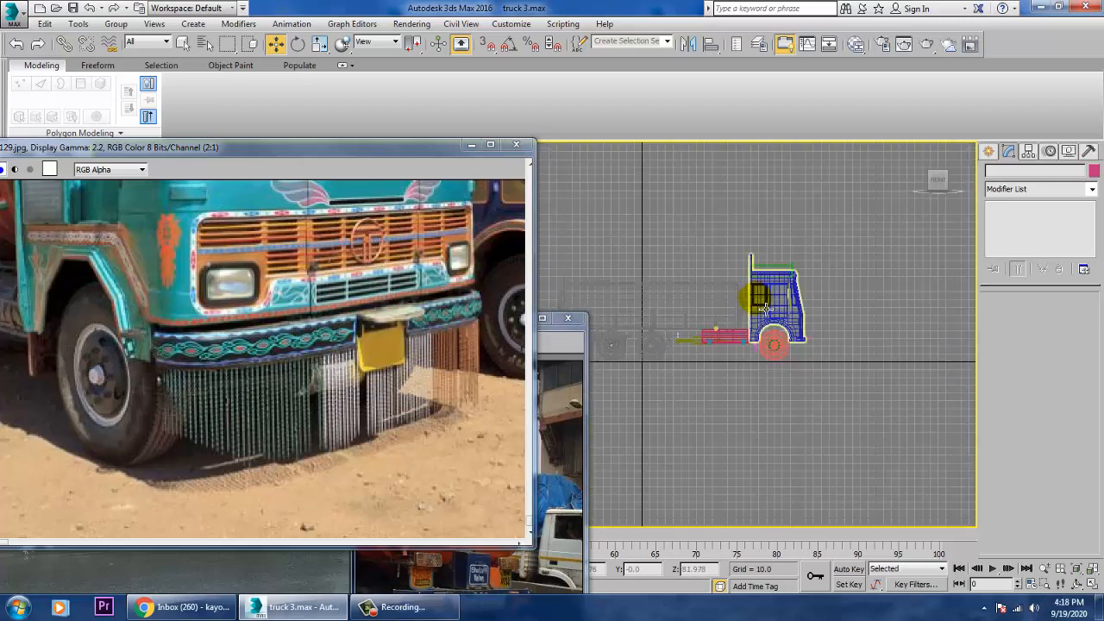
key(l)
scroll(803, 313, up, 5)
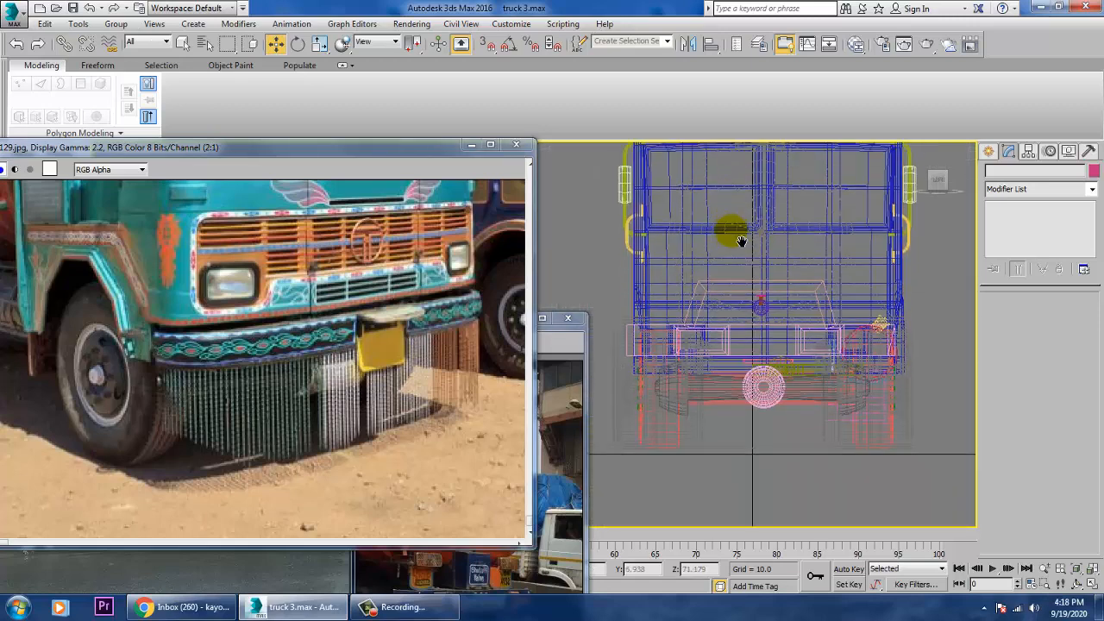
scroll(752, 336, down, 2)
middle_drag(752, 337, 773, 338)
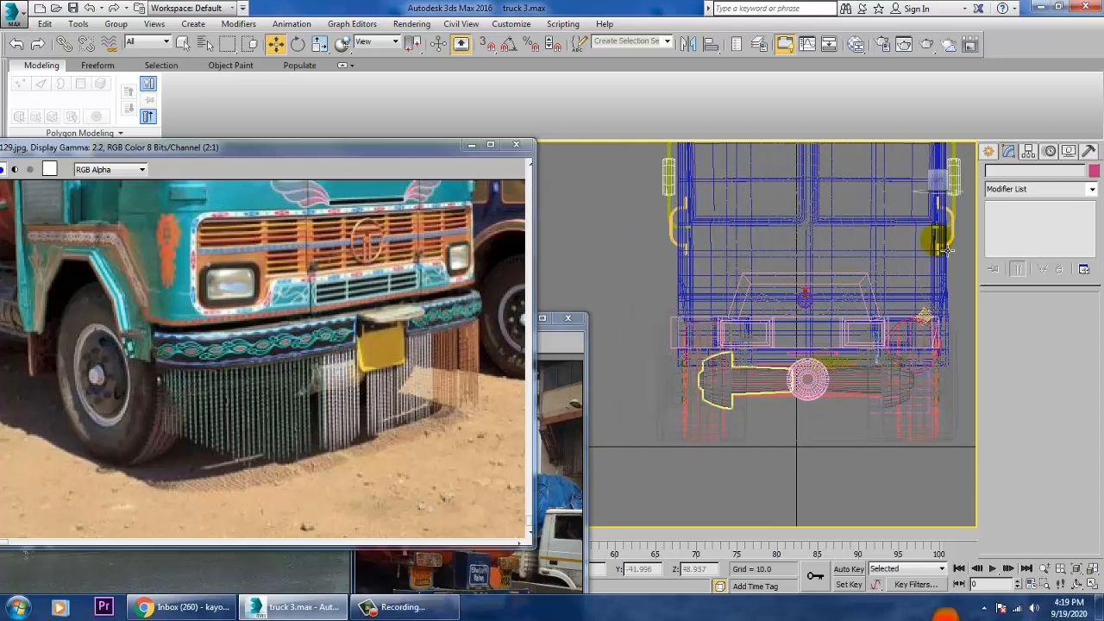
click(989, 151)
click(1011, 239)
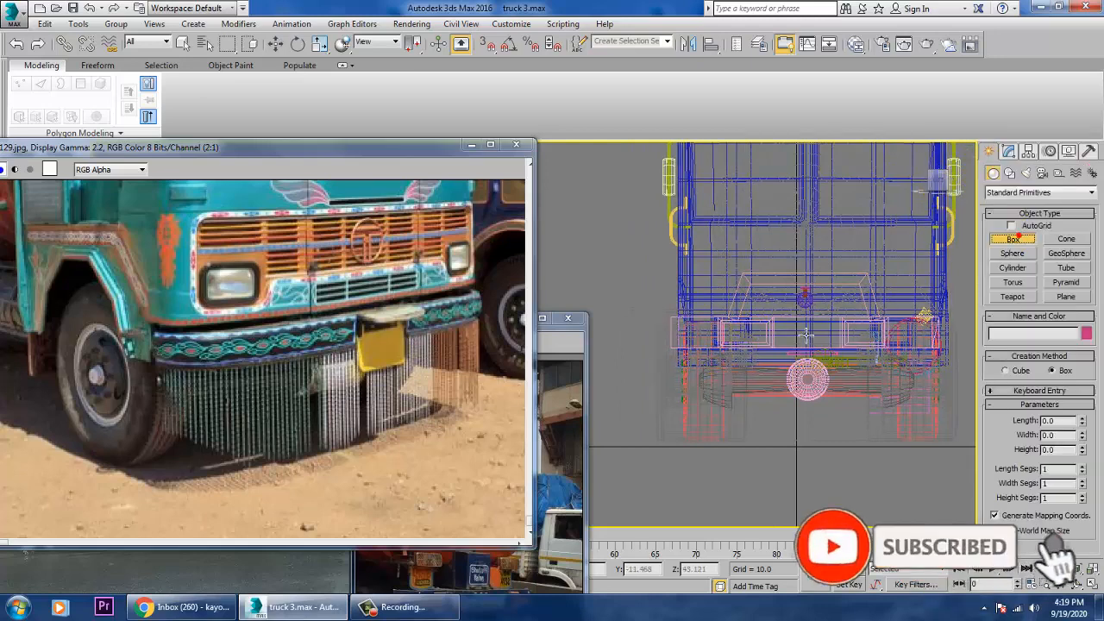
scroll(695, 376, up, 4)
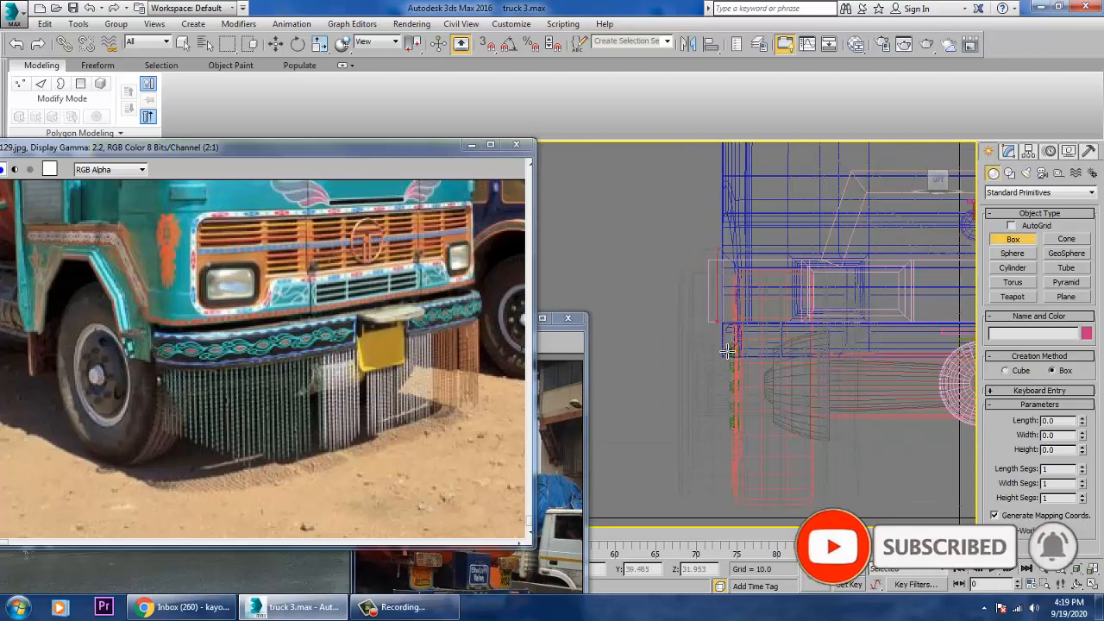
drag(727, 351, 734, 412)
right_click(758, 415)
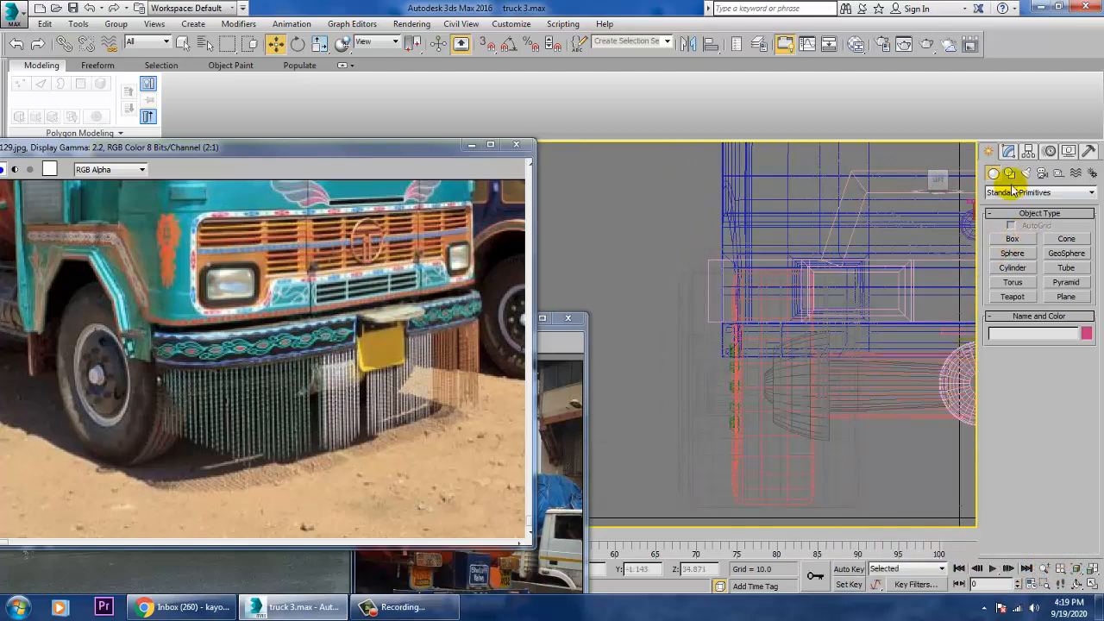
Draw a short vertical spline hanging from one end of the front bumper and render it as a radial tube with thickness 0.04.
click(1009, 174)
click(1013, 250)
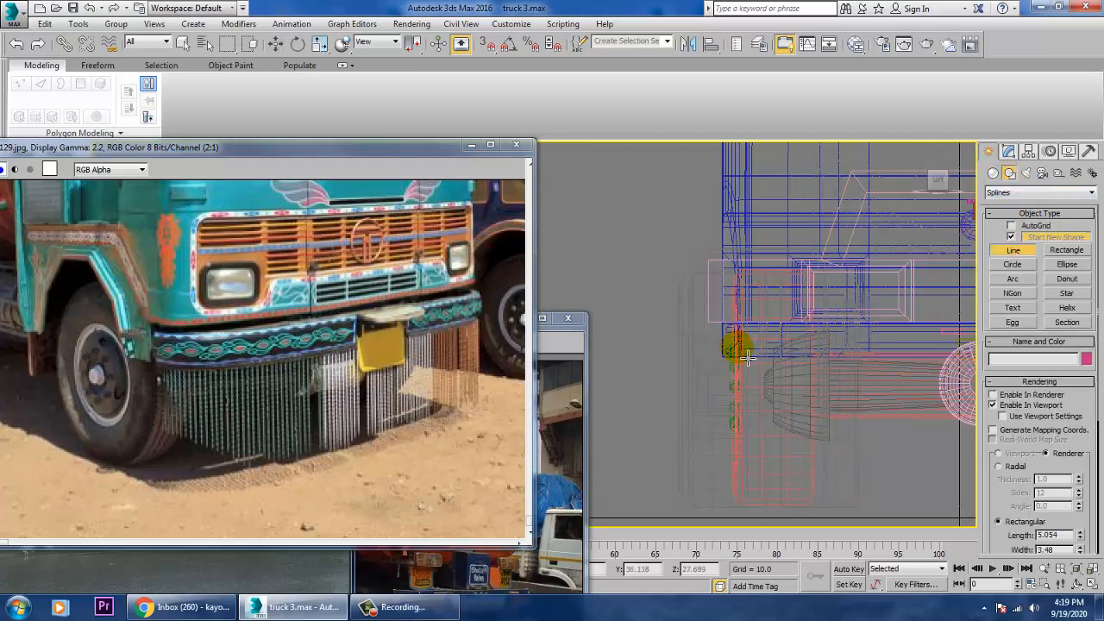
drag(742, 319, 745, 488)
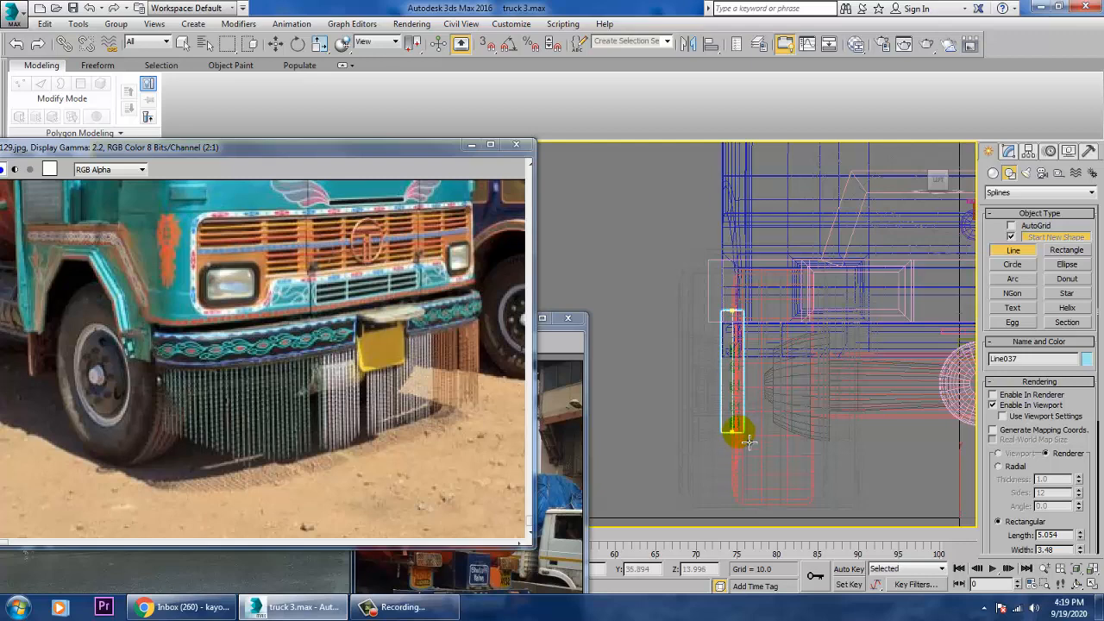
click(1008, 151)
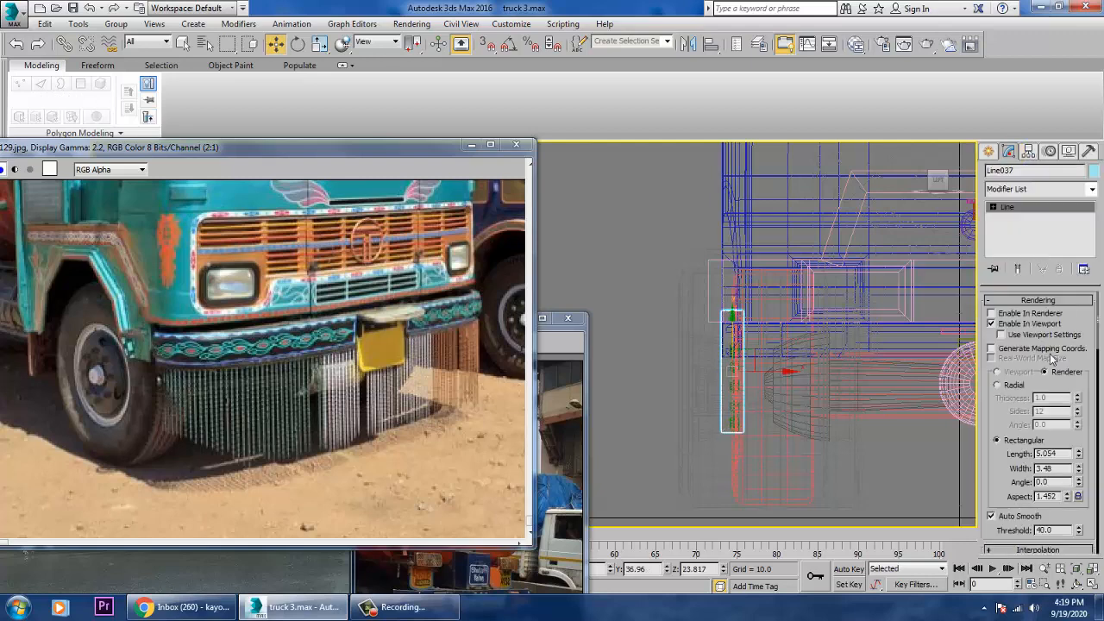
click(1006, 385)
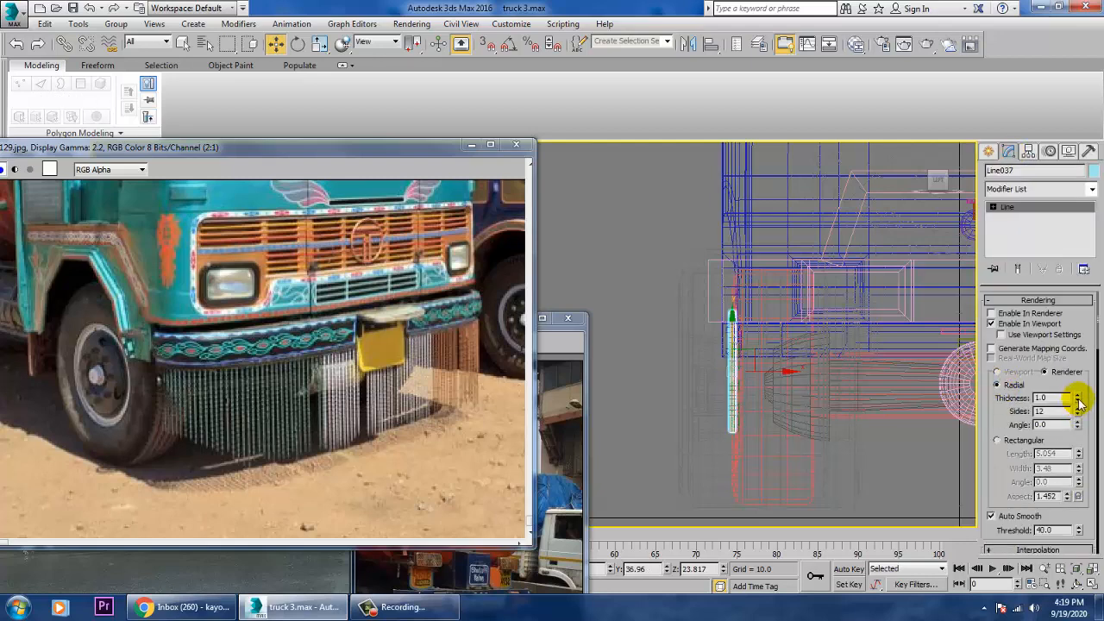
Move the hanging strand forward along X to the outer end of the front bumper, at about X 200.2.
key(alt+w)
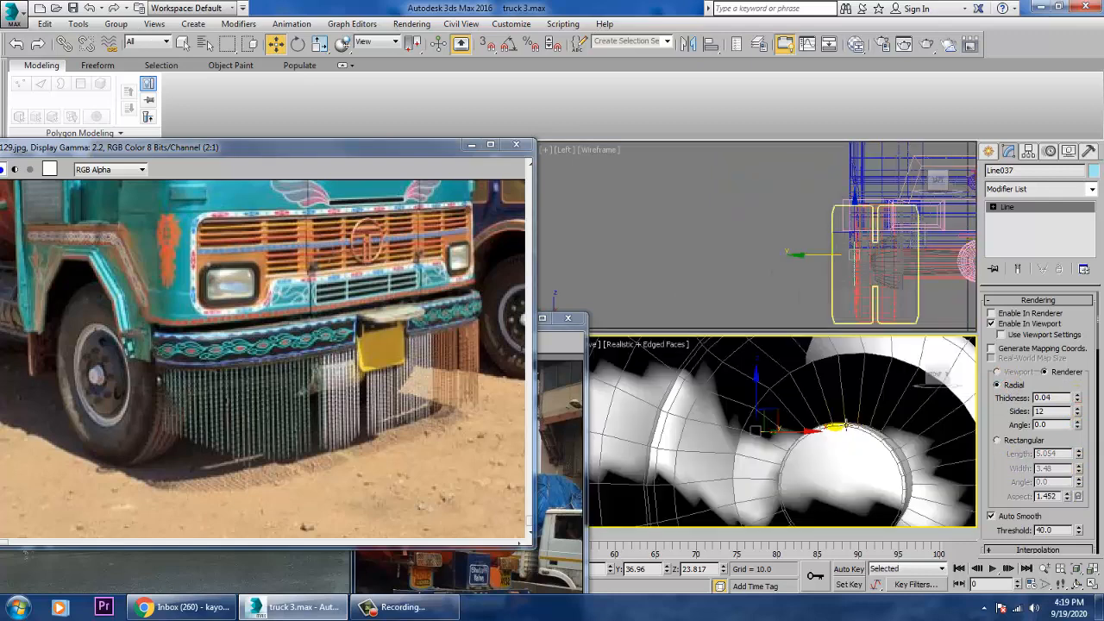
scroll(837, 415, down, 8)
middle_drag(866, 427, 758, 437)
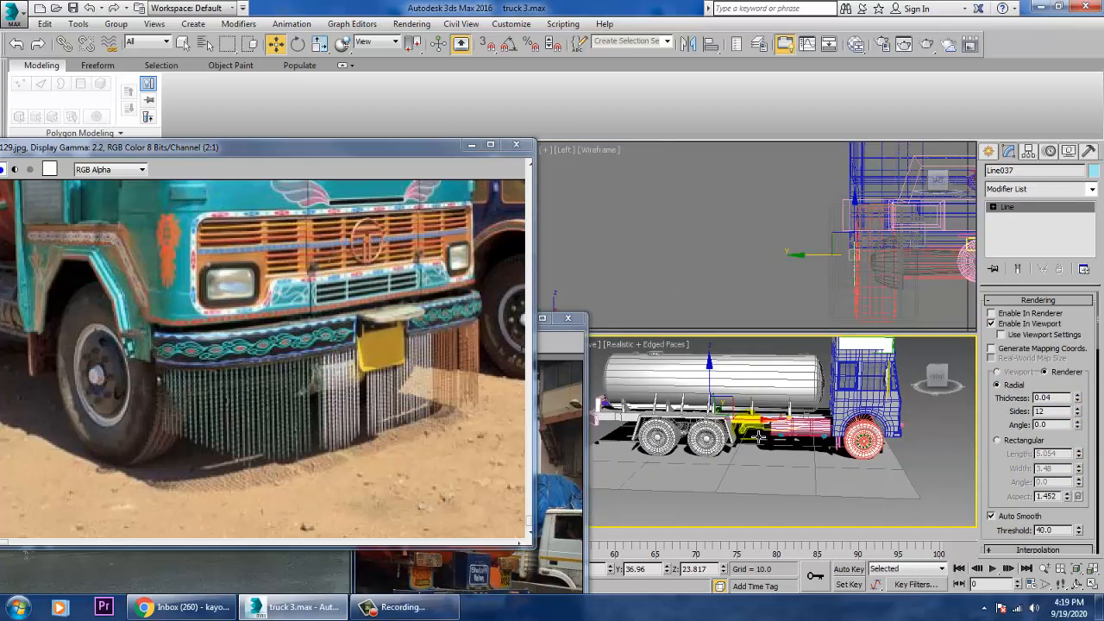
drag(887, 440, 932, 445)
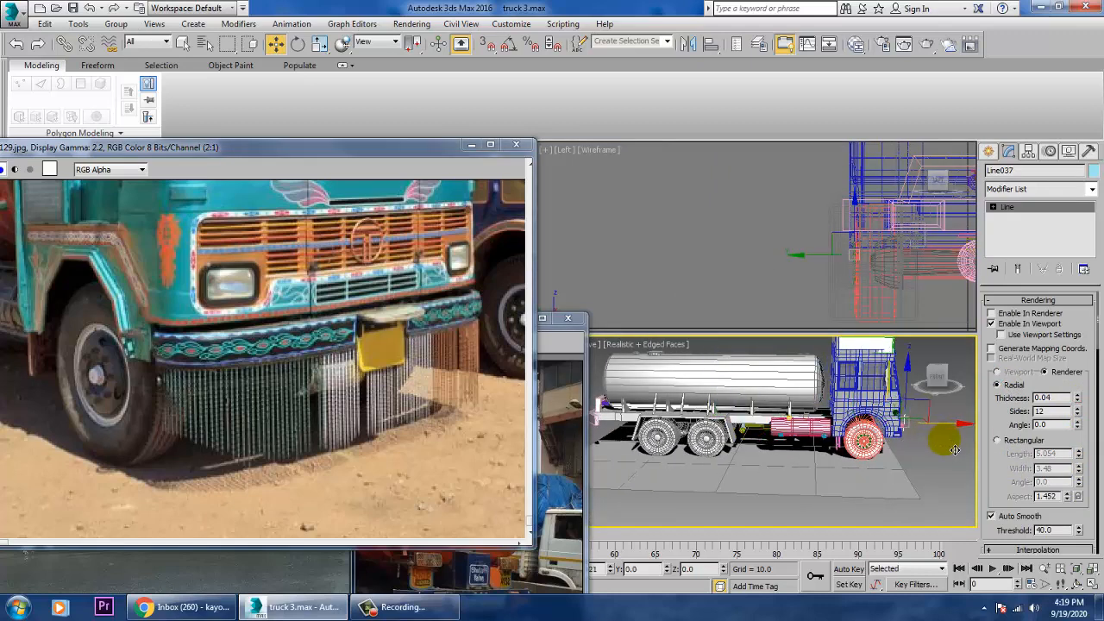
key(z)
alt+middle_drag(843, 409, 795, 414)
scroll(767, 409, down, 4)
drag(774, 419, 789, 417)
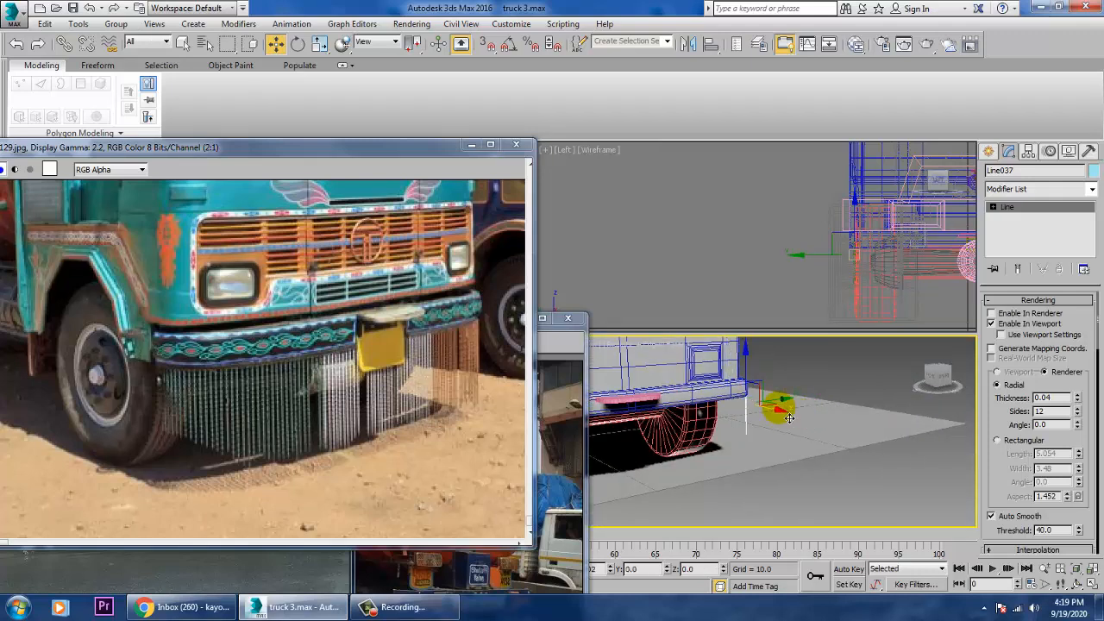
scroll(787, 422, up, 2)
key(alt+w)
alt+middle_drag(788, 433, 705, 420)
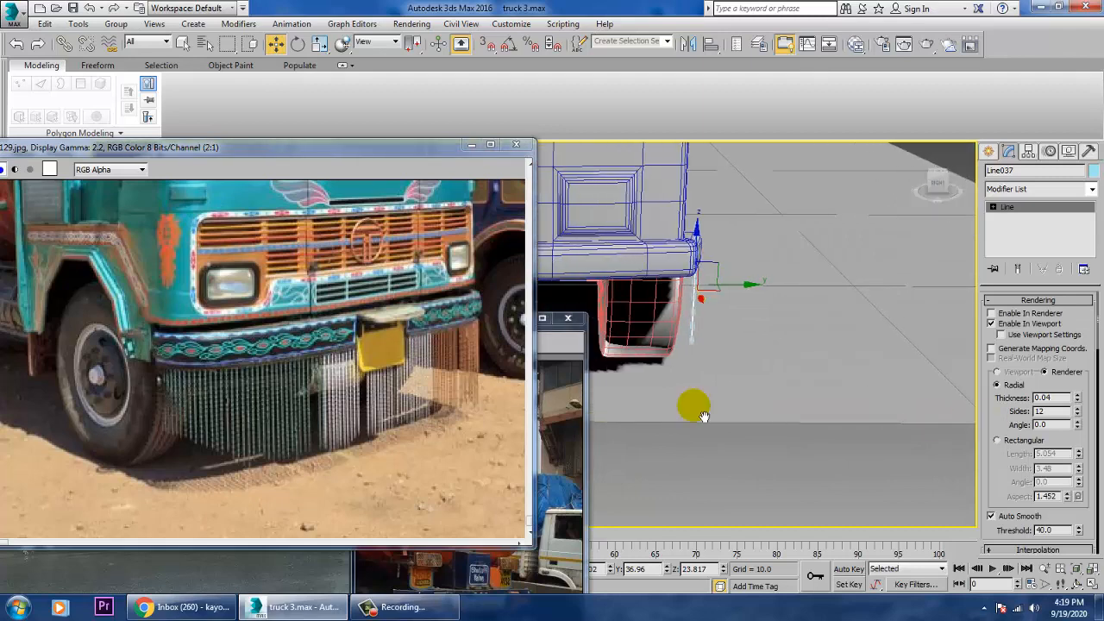
Minimize the open reference image windows to uncover the perspective view around the strand.
key(z)
scroll(792, 387, down, 6)
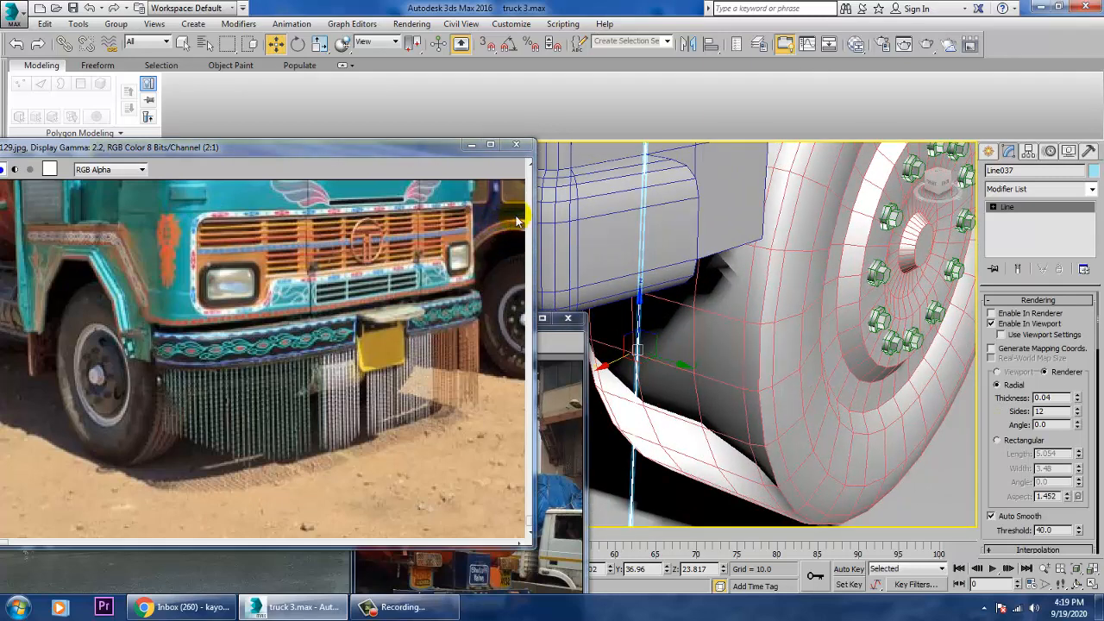
click(473, 147)
click(524, 320)
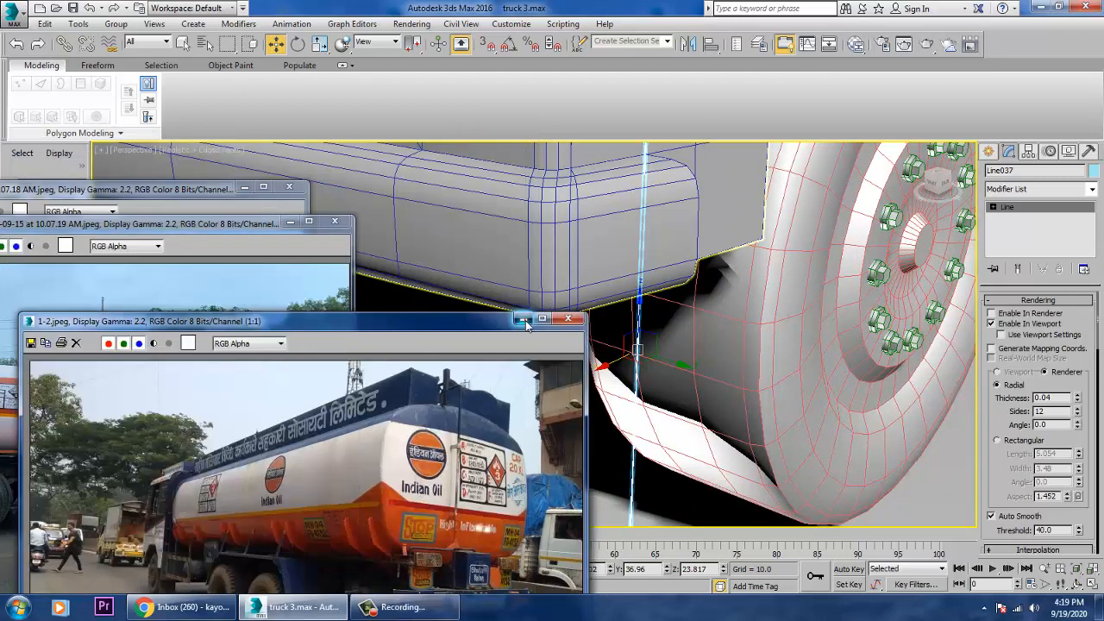
click(292, 227)
click(244, 188)
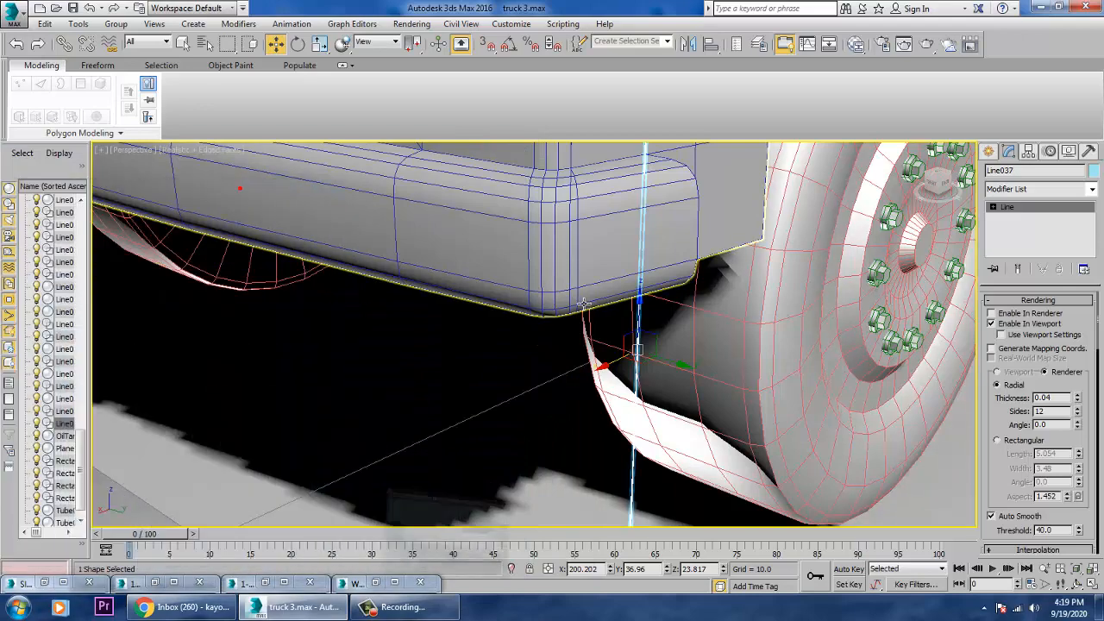
Reposition the strand under the bumper's side end at about X 198.9, Y 35, Z 21.5, and clone it once along X.
alt+middle_drag(585, 307, 559, 344)
scroll(622, 294, down, 4)
scroll(613, 309, down, 1)
scroll(595, 316, up, 2)
mouse_move(559, 343)
mouse_down()
mouse_move(646, 321)
mouse_move(580, 319)
mouse_up()
click(537, 363)
click(353, 465)
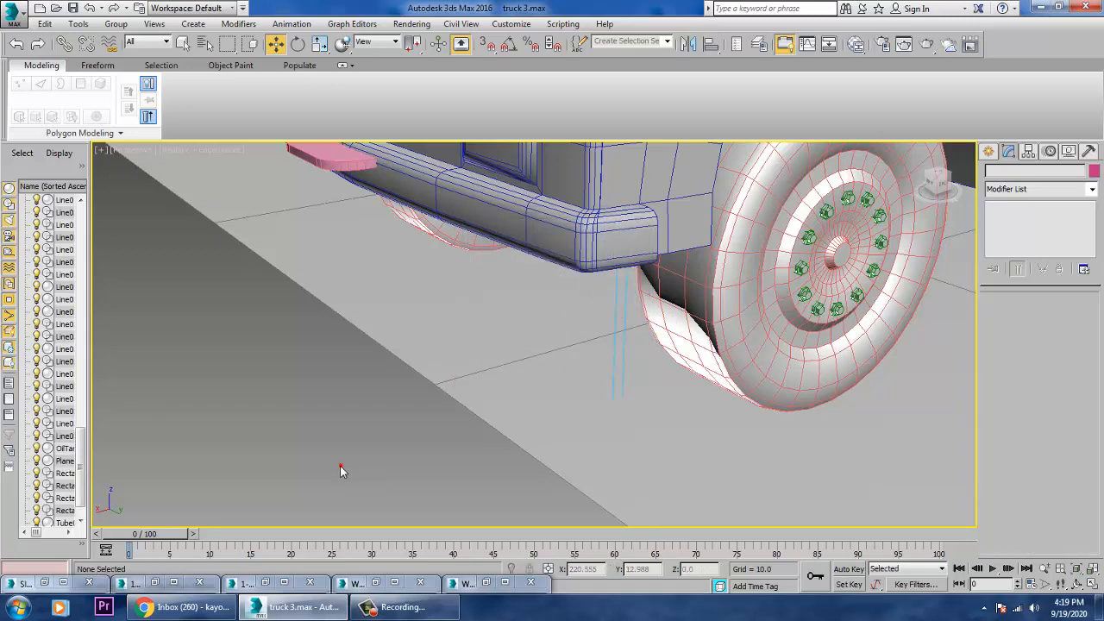
Set the original strand's radial thickness to 0.06 and delete the thinner copy beside it.
scroll(600, 354, up, 3)
click(638, 338)
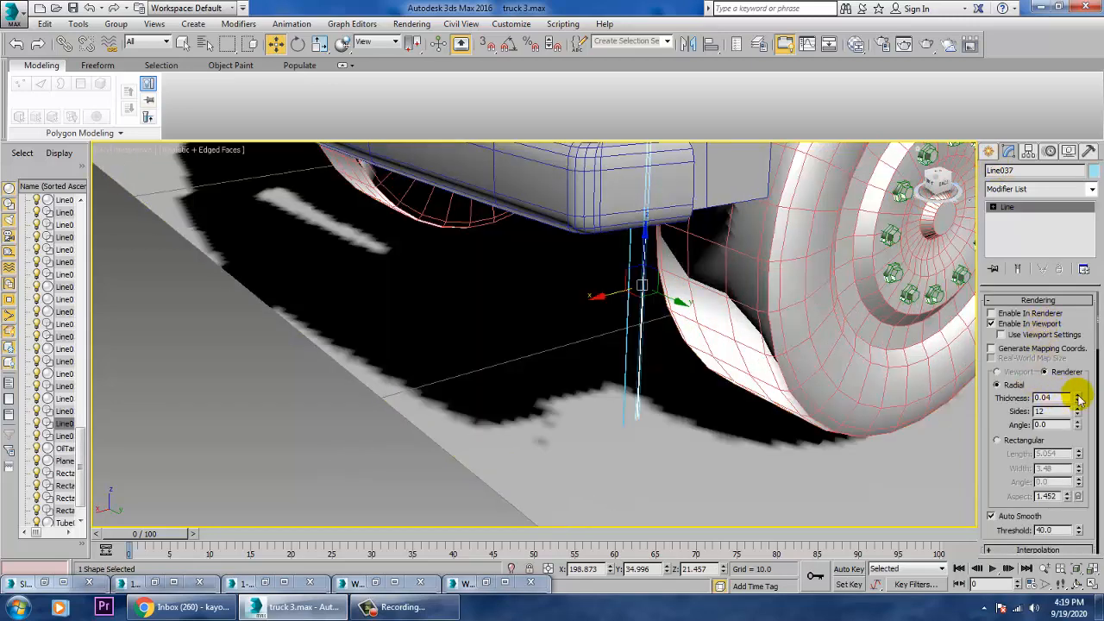
drag(1078, 398, 1093, 399)
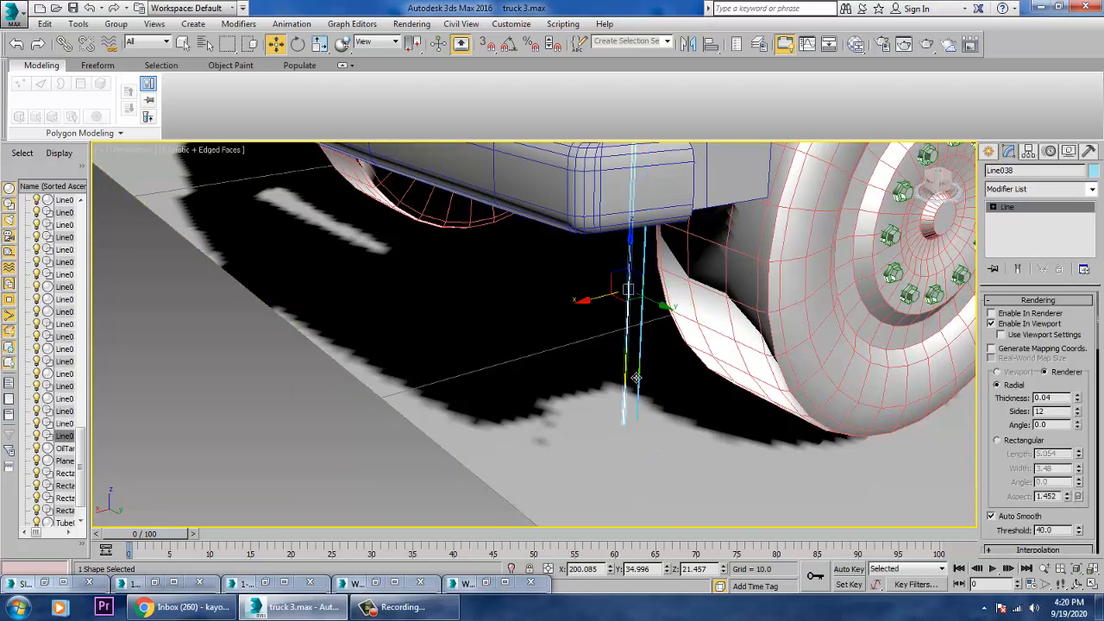
click(660, 340)
click(653, 340)
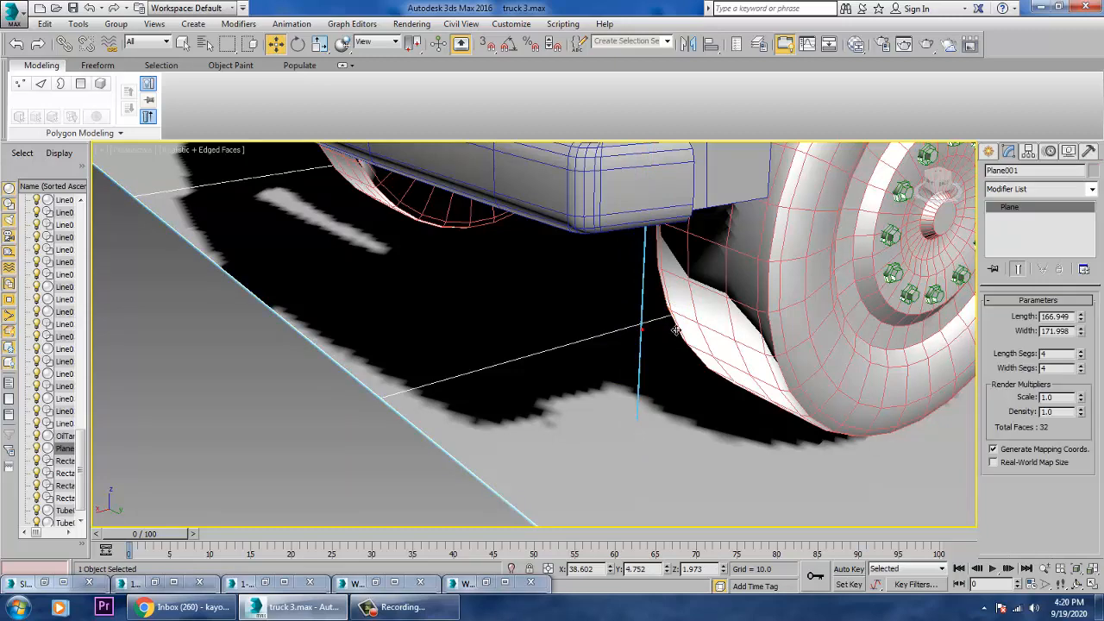
Clone the thickened strand along X as four evenly spaced copies, about 1.07 units apart, toward the bumper's front corner.
click(645, 324)
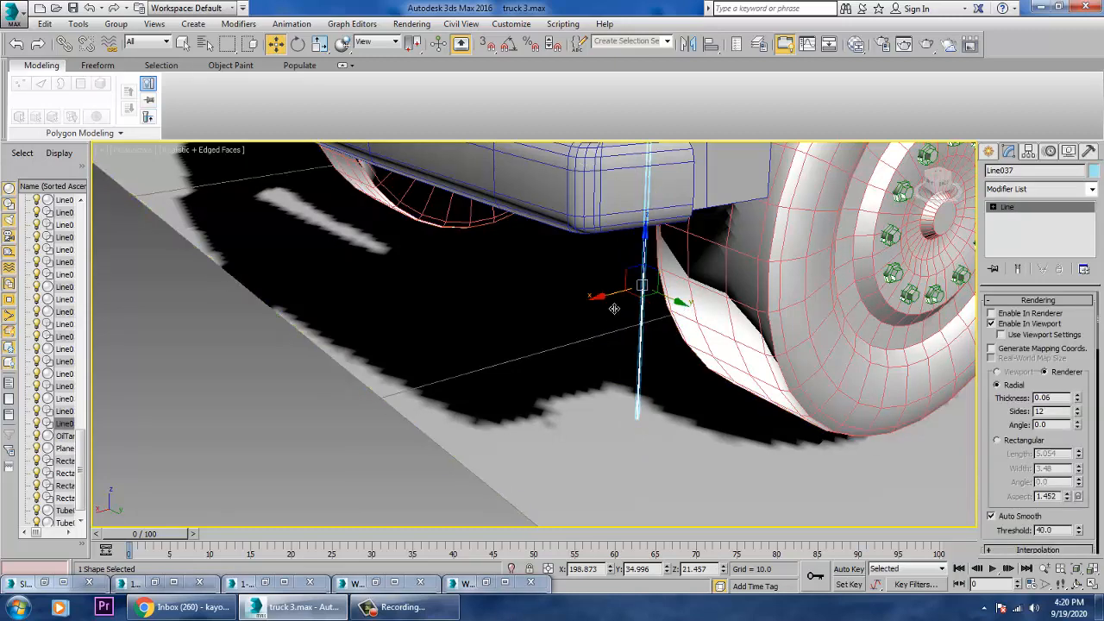
shift+drag(599, 307, 588, 300)
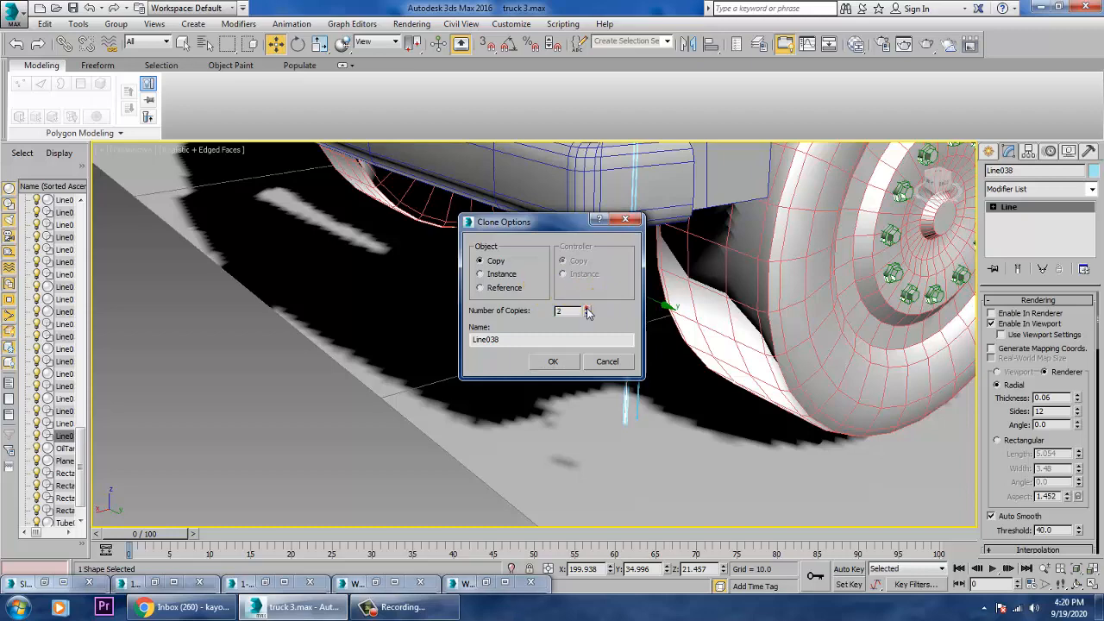
click(552, 364)
Clone the corner strand along Y as 13 copies about 0.75 units apart, running inward under the bumper's front.
mouse_move(563, 377)
alt+middle_down()
mouse_move(659, 287)
mouse_move(616, 313)
alt+middle_up()
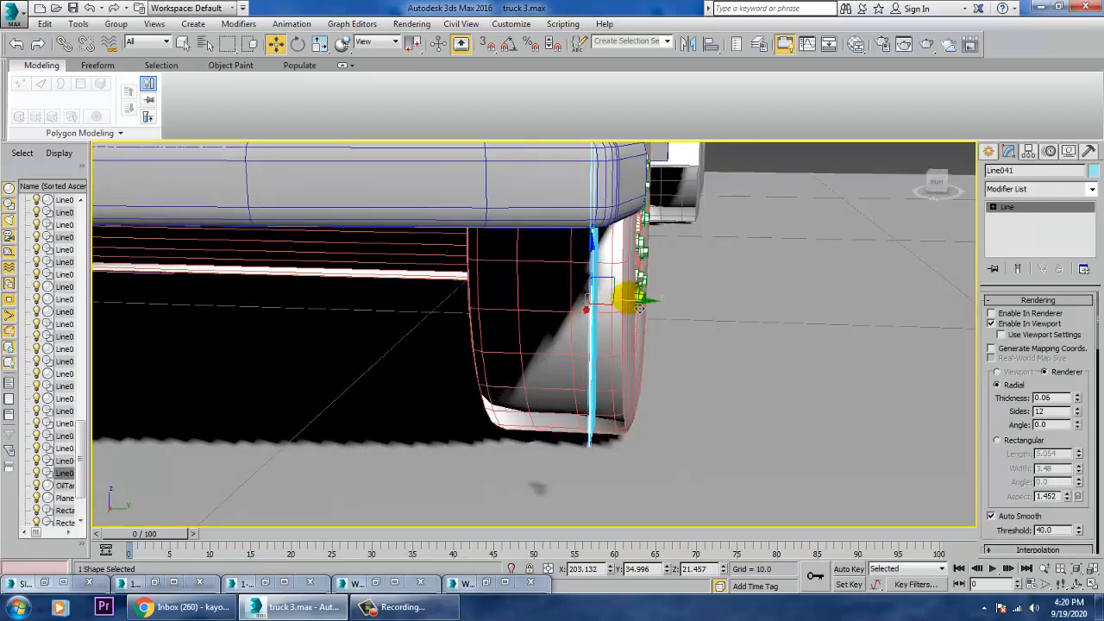
shift+drag(640, 308, 629, 309)
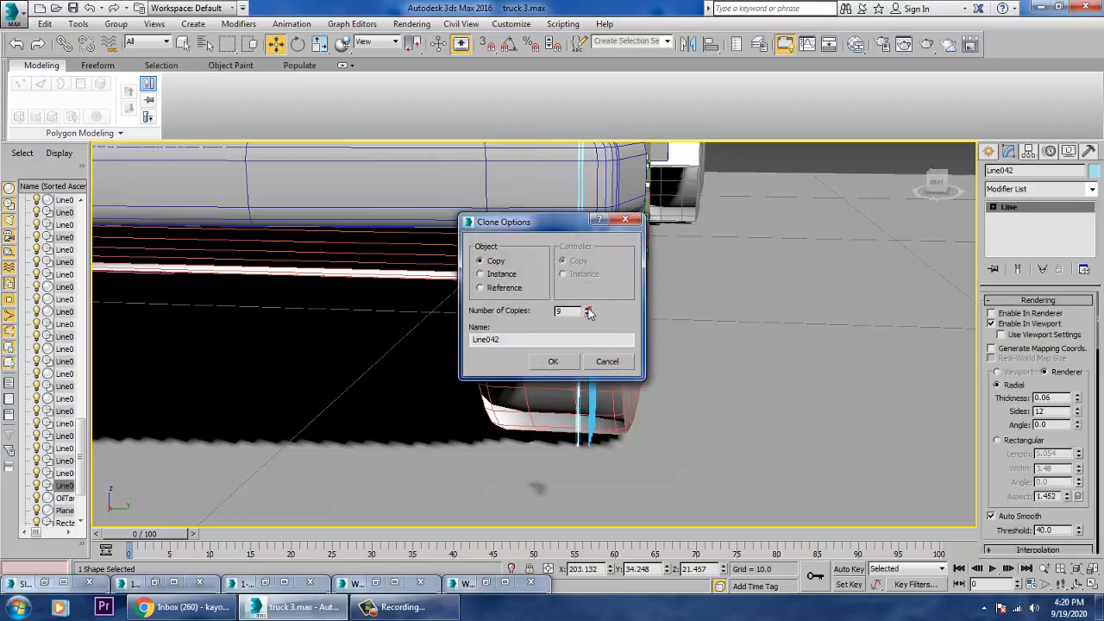
click(561, 364)
scroll(591, 369, down, 5)
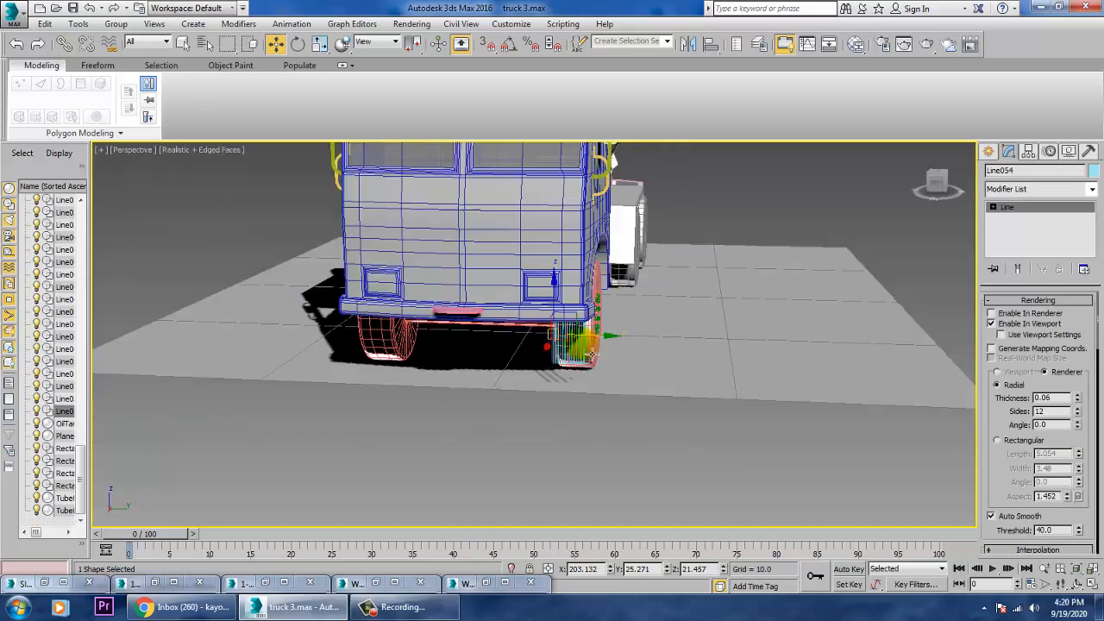
Select all the hanging strands and exclude the five around the bumper's side, keeping only the 13 front strands selected.
alt+middle_drag(597, 369, 547, 346)
scroll(547, 346, up, 3)
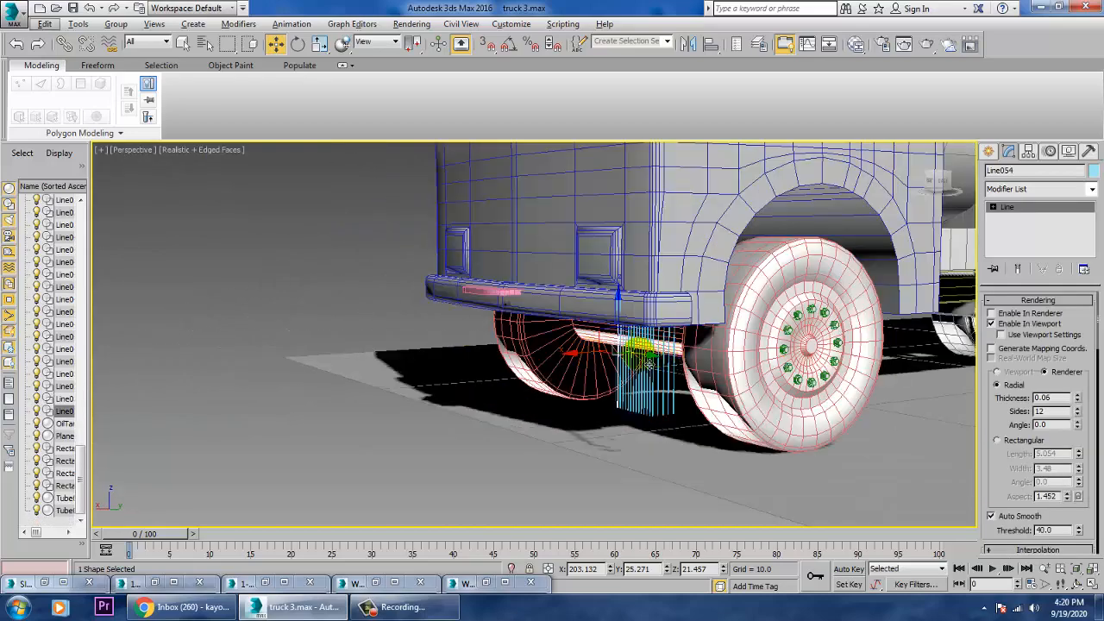
alt+middle_drag(648, 366, 723, 369)
drag(602, 404, 683, 373)
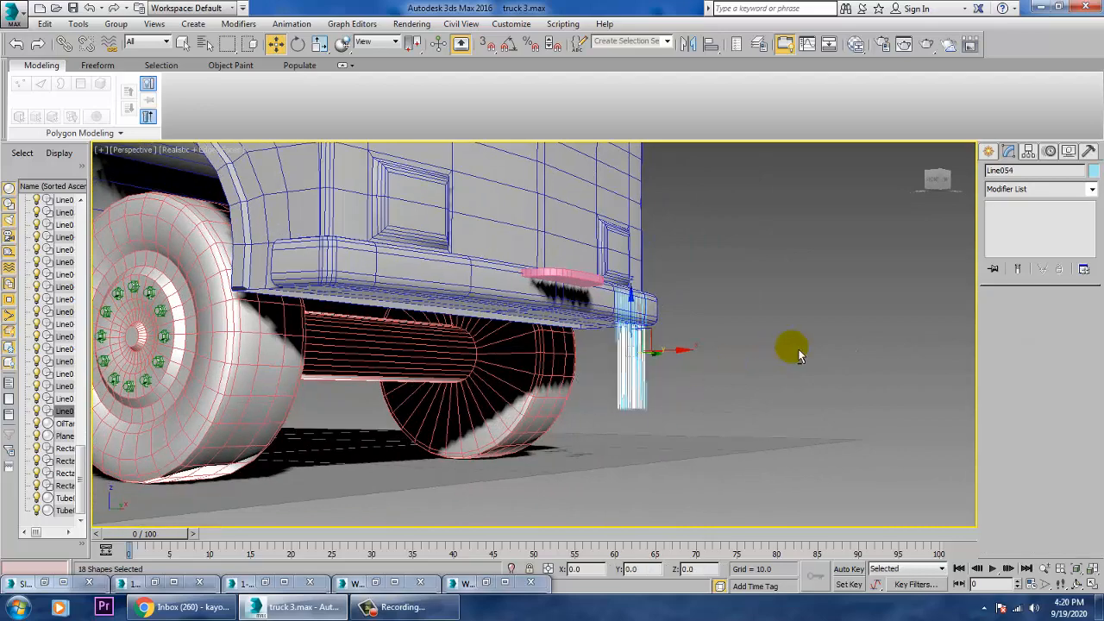
alt+middle_drag(799, 354, 686, 374)
scroll(675, 354, up, 4)
scroll(597, 380, down, 5)
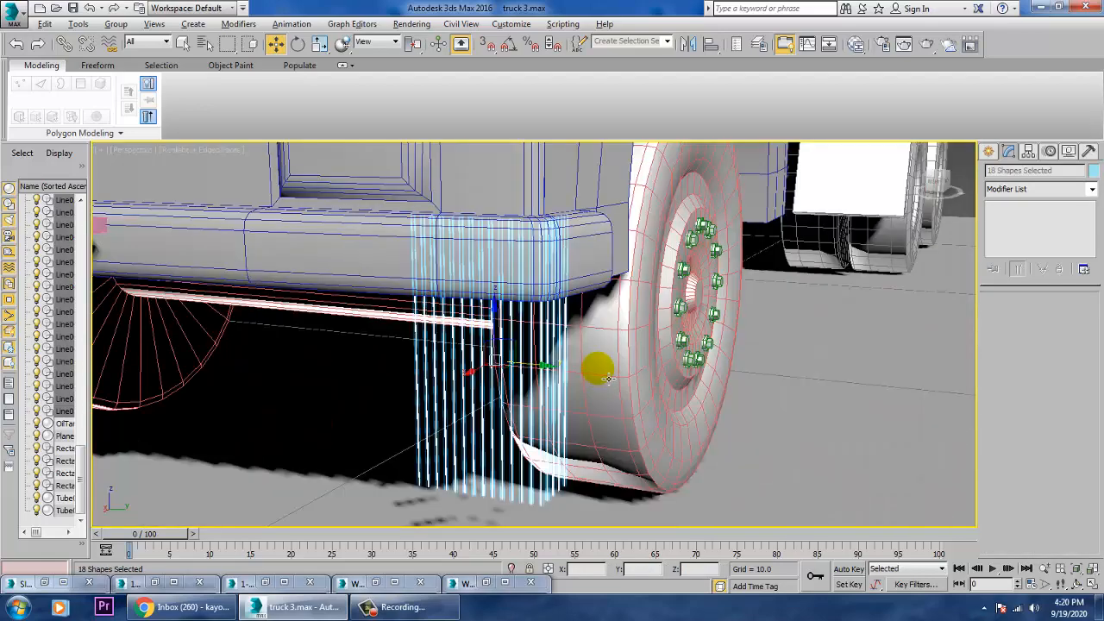
alt+middle_drag(598, 372, 584, 377)
alt+click(568, 388)
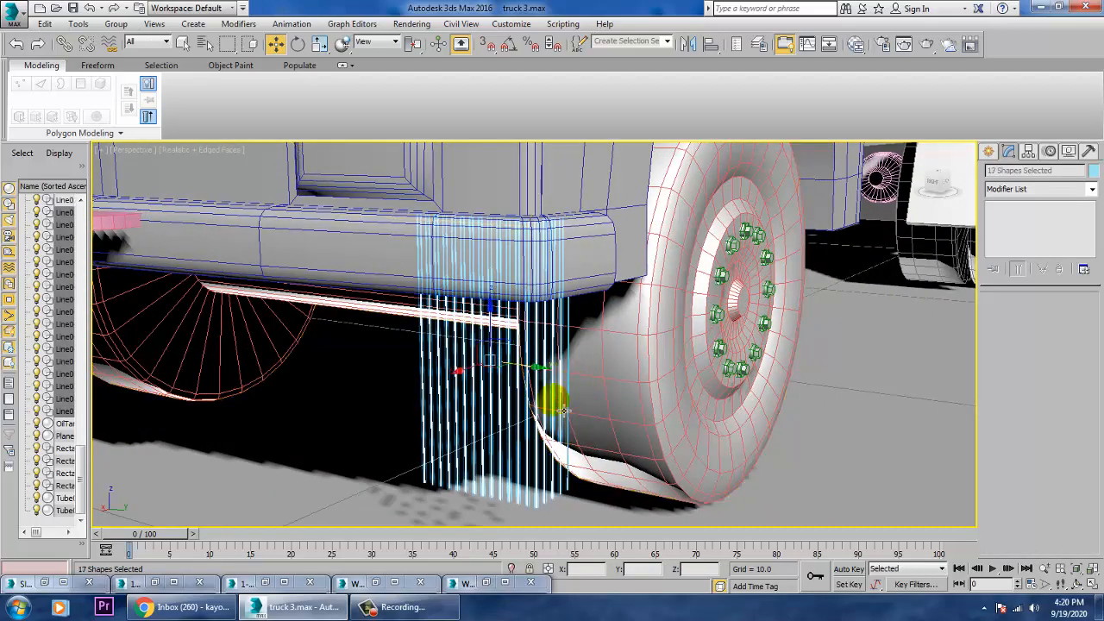
alt+click(541, 451)
alt+click(552, 459)
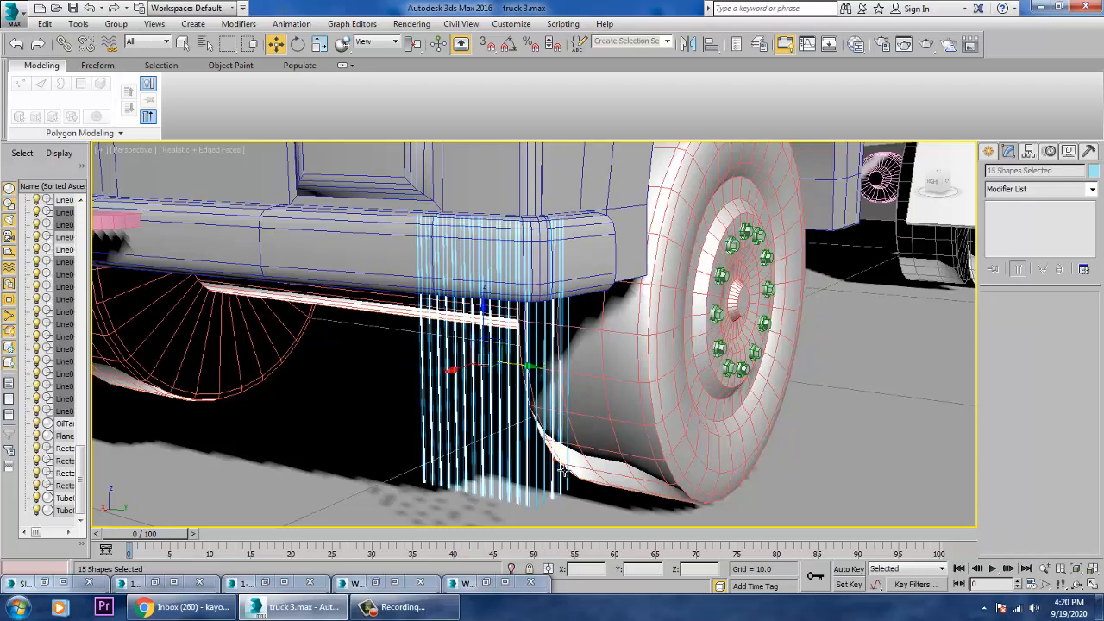
alt+click(563, 472)
alt+click(568, 482)
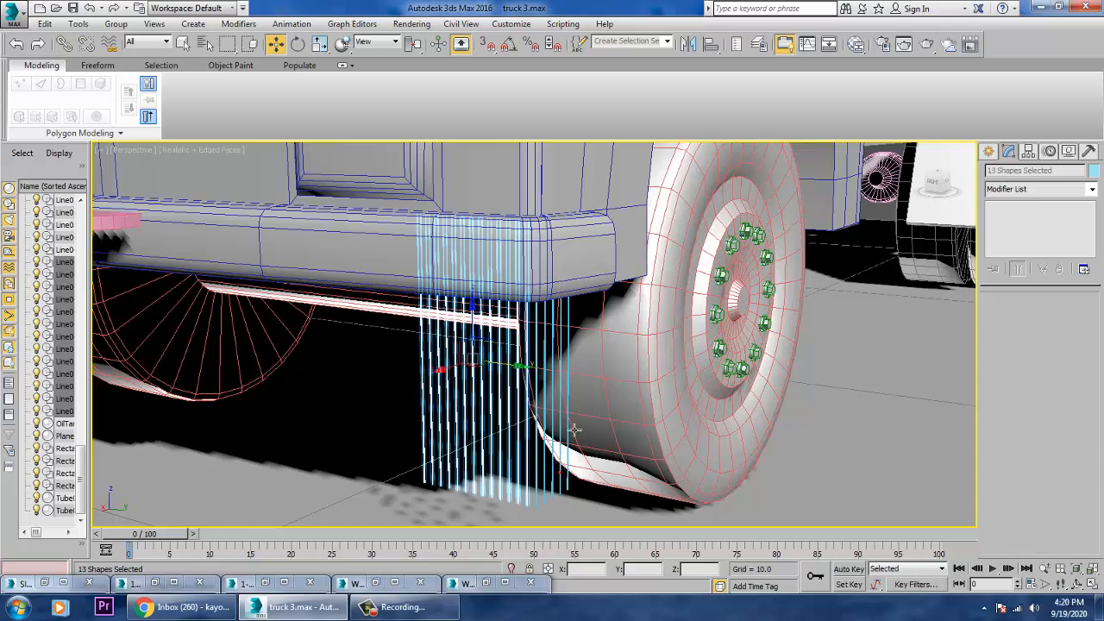
Clone the 13 front strands along Y as five adjoining copies, extending the fringe across the bumper.
scroll(576, 414, down, 4)
alt+middle_drag(579, 399, 478, 388)
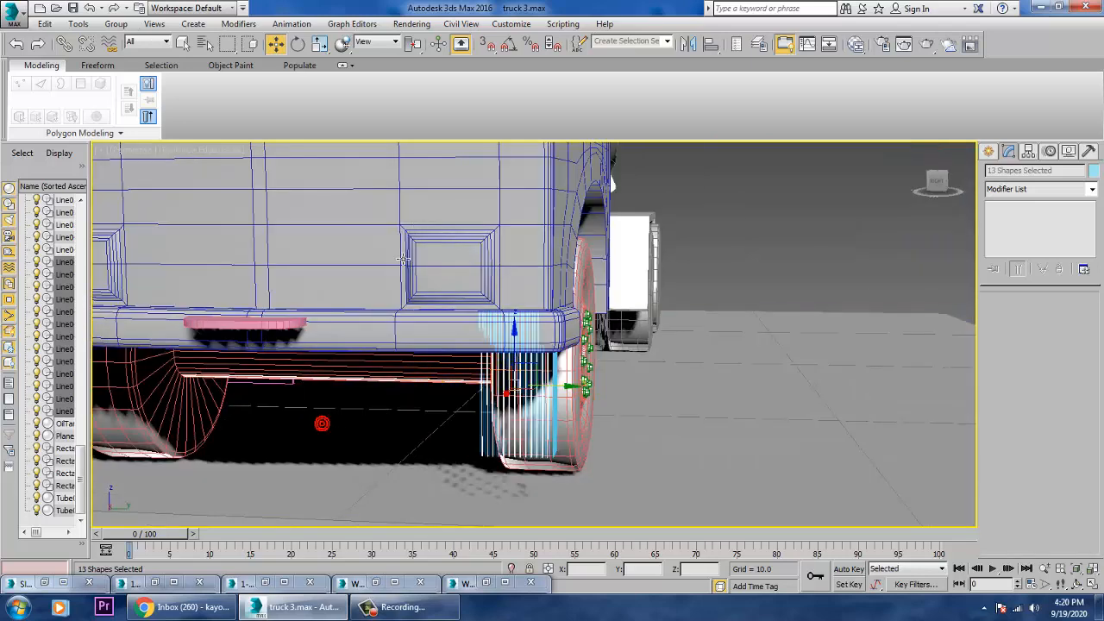
alt+middle_drag(571, 388, 592, 382)
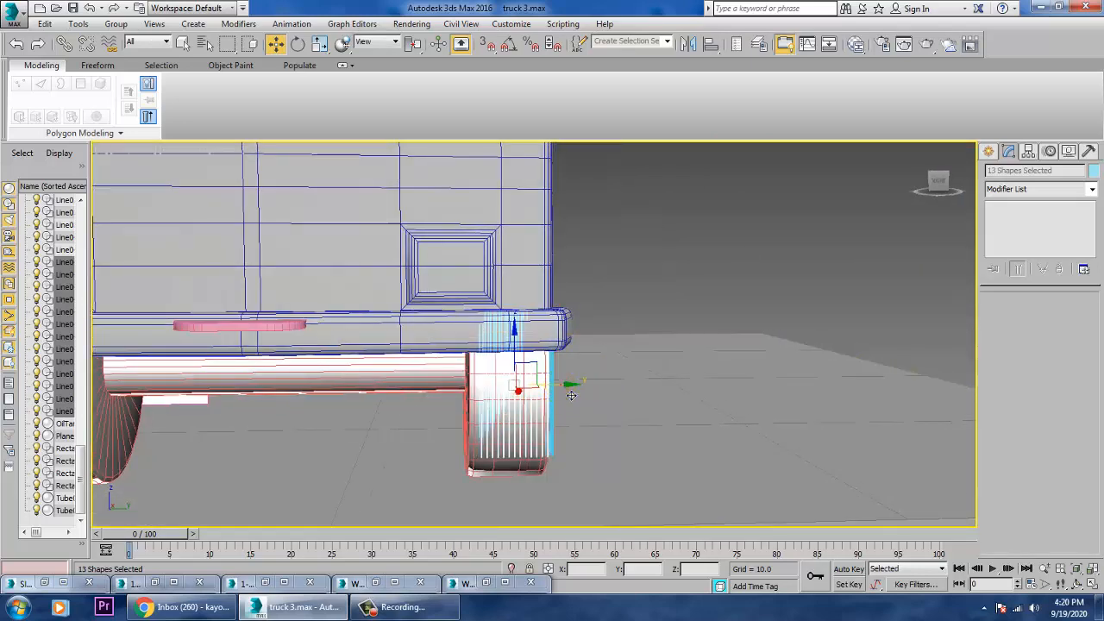
drag(571, 395, 486, 388)
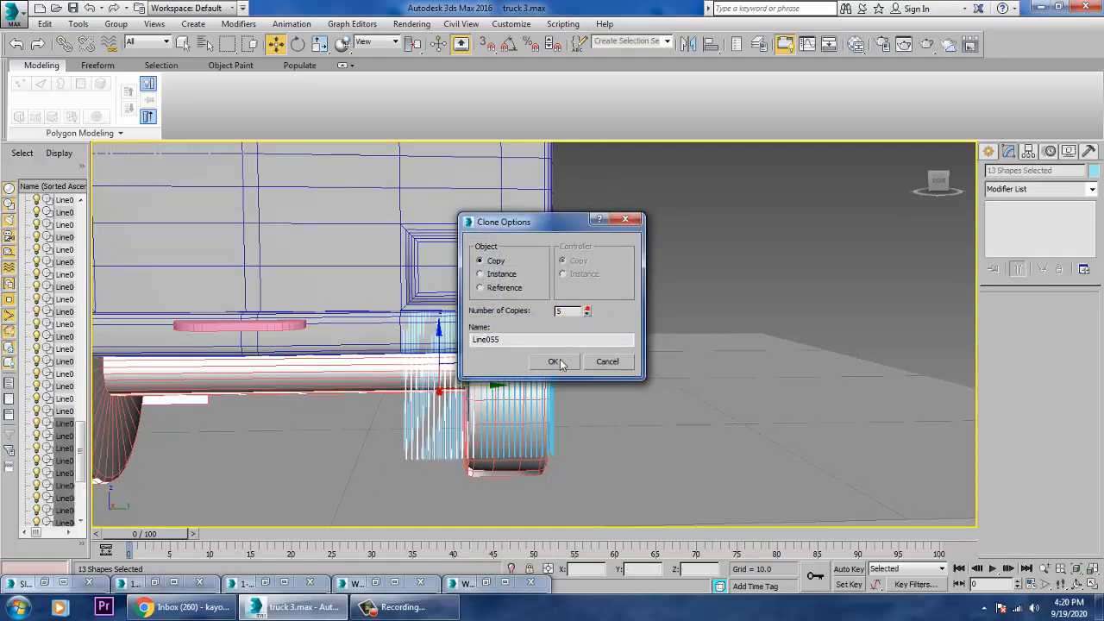
click(555, 362)
Clone the last group of 13 strands along Y as two more copies to reach the bumper's opposite end.
mouse_move(434, 336)
alt+middle_down()
mouse_move(700, 316)
mouse_move(666, 388)
alt+middle_up()
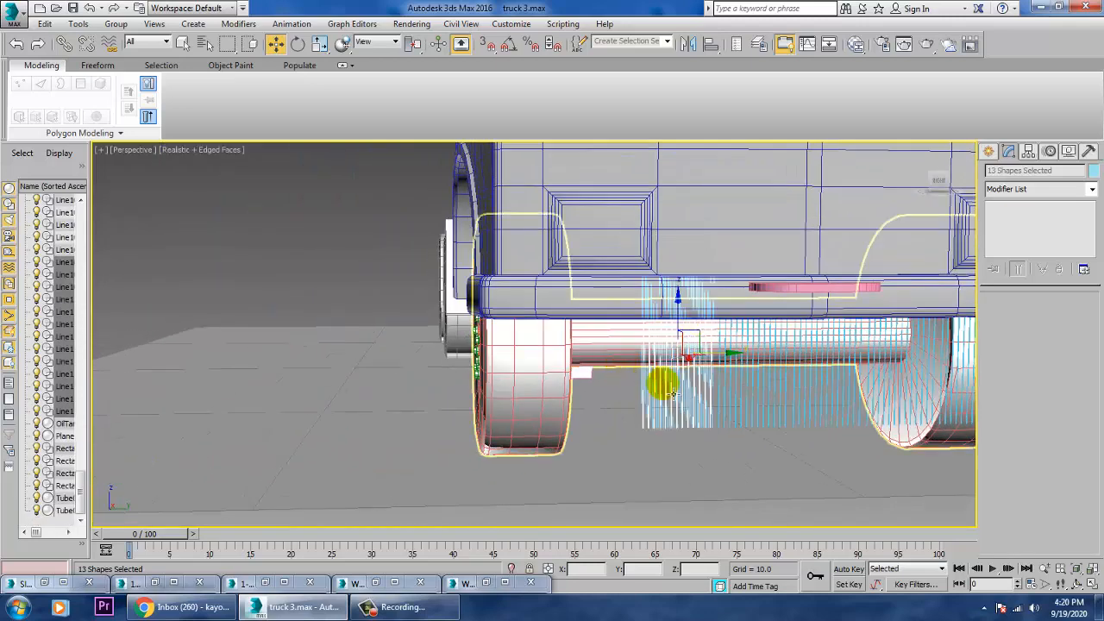
drag(727, 352, 638, 362)
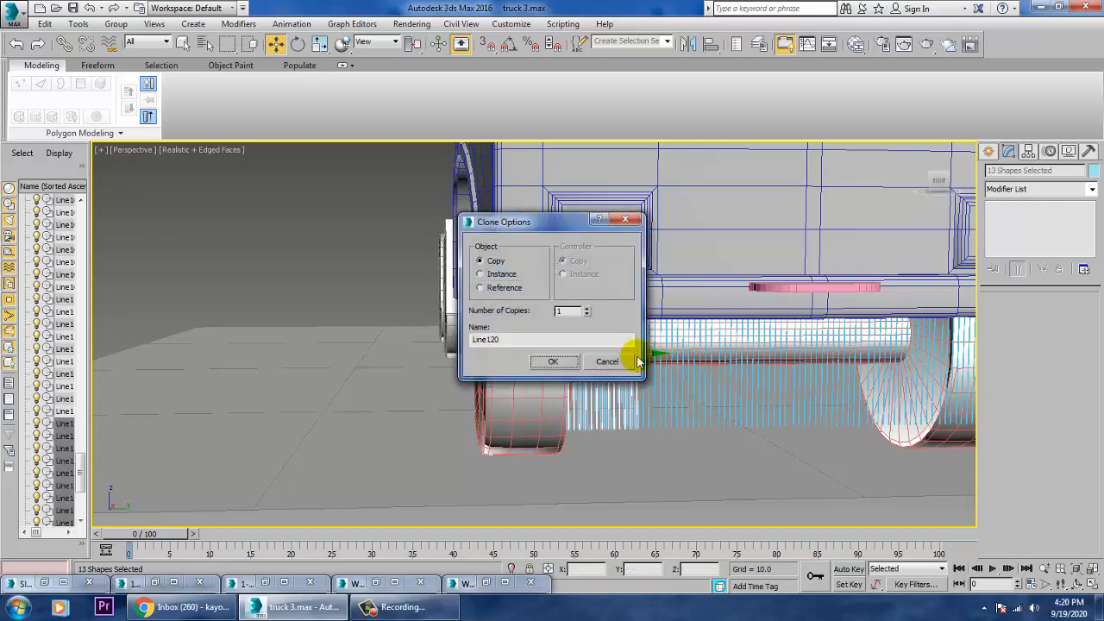
click(546, 363)
Select the last strand at the fringe's far end and examine its position against the bumper corner.
alt+middle_drag(625, 368, 708, 374)
click(764, 315)
scroll(483, 405, up, 4)
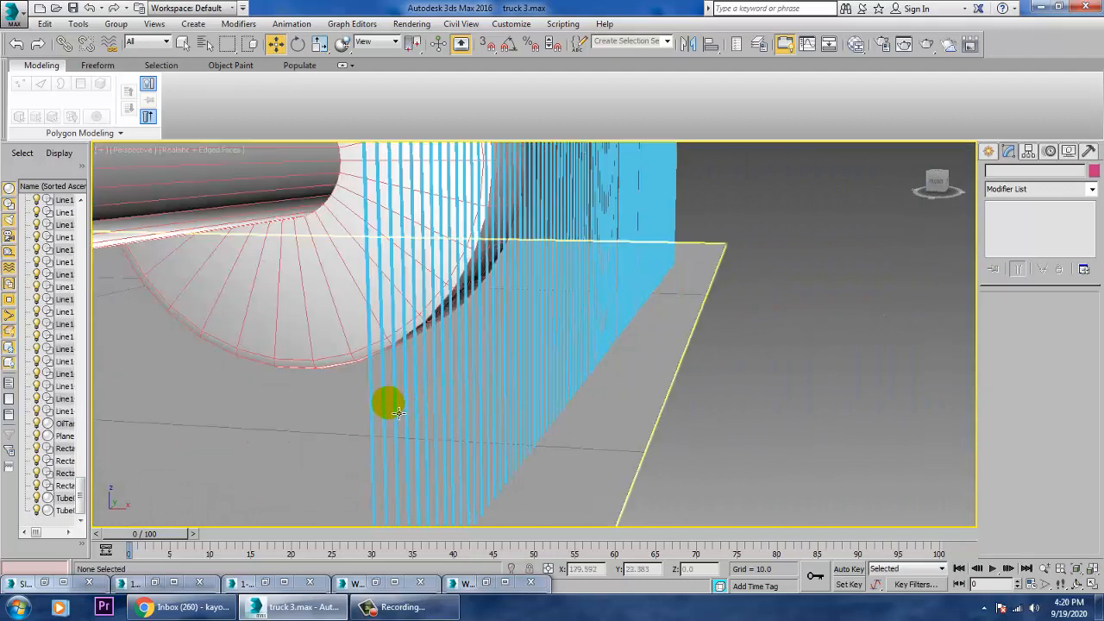
click(396, 413)
scroll(400, 405, down, 4)
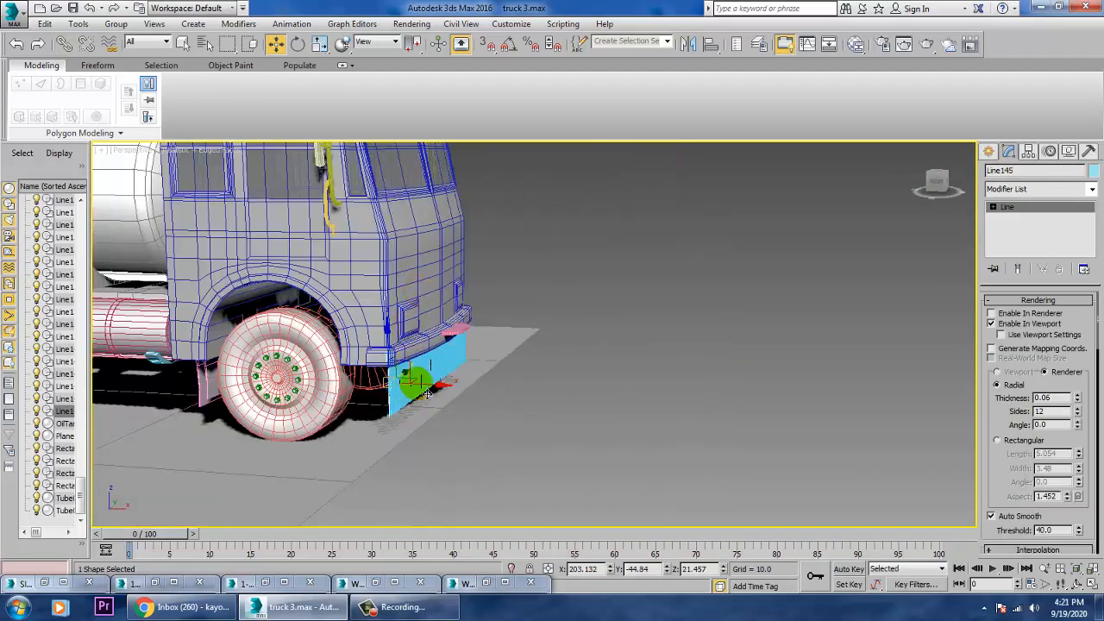
scroll(417, 330, up, 5)
scroll(401, 367, up, 3)
scroll(401, 346, down, 7)
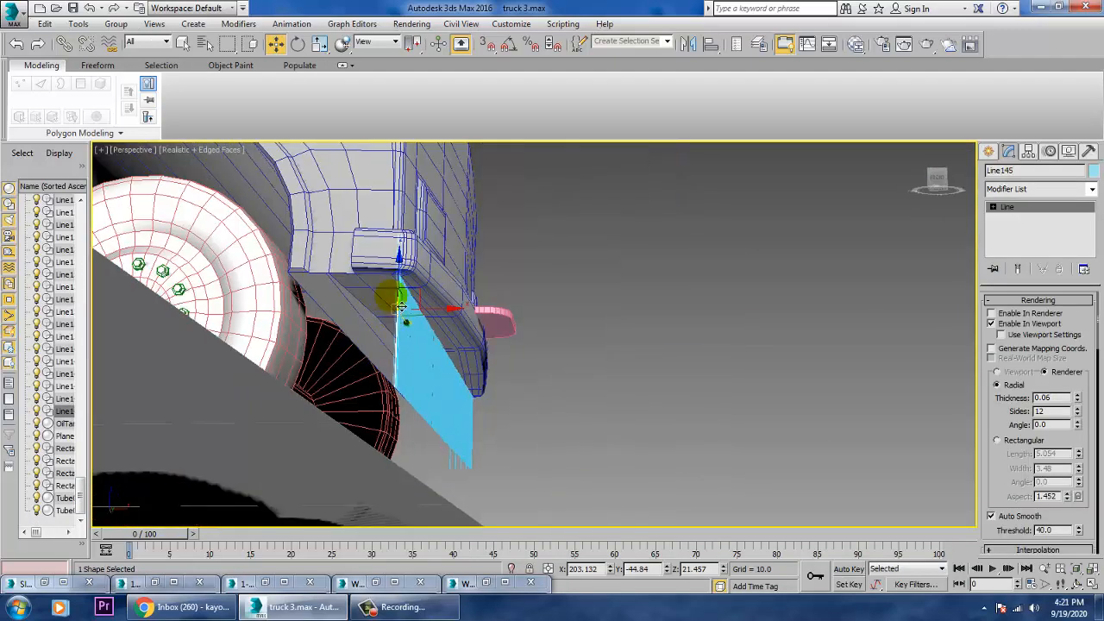
middle_drag(400, 305, 505, 421)
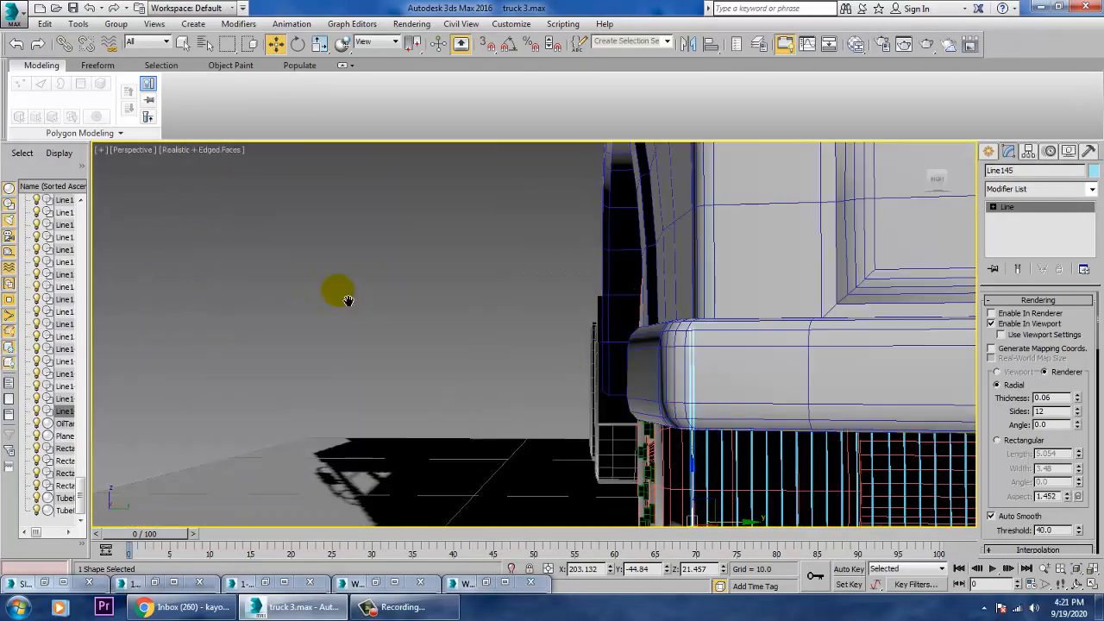
Examine the full bumper fringe on the truck from the front, both at a distance and close up.
scroll(602, 332, down, 8)
middle_drag(703, 339, 552, 361)
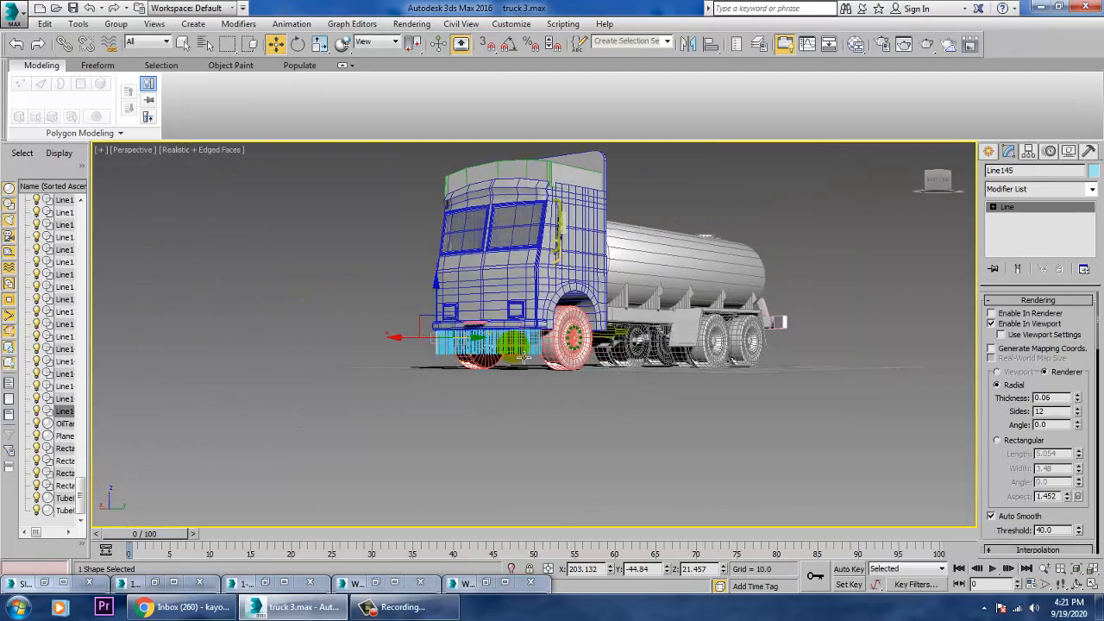
scroll(561, 362, up, 6)
scroll(625, 386, up, 4)
scroll(614, 374, down, 8)
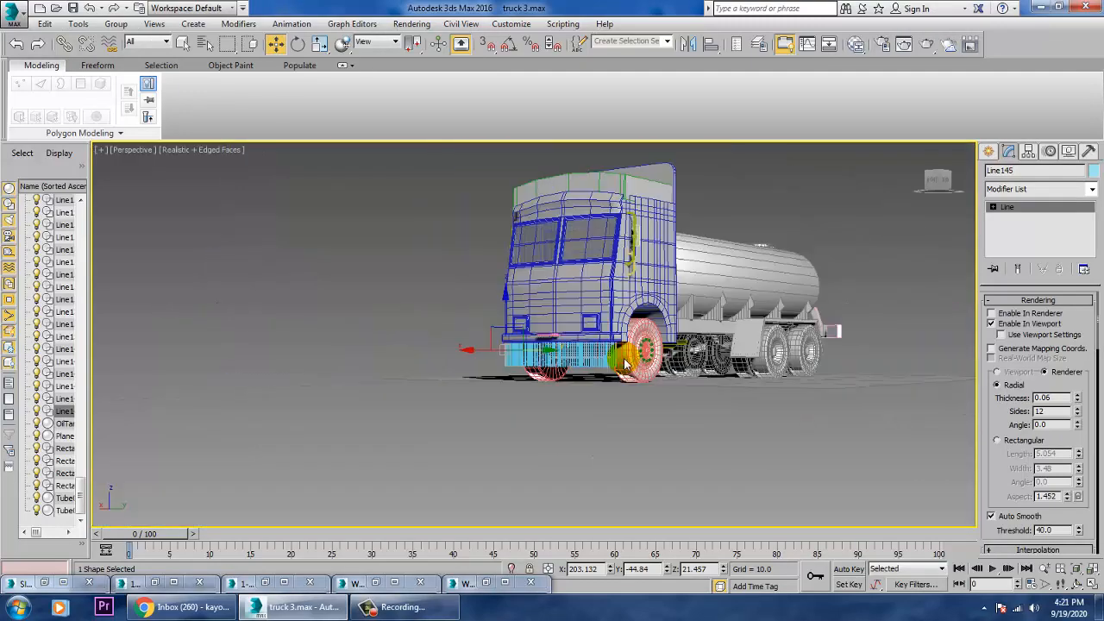
alt+middle_drag(632, 369, 587, 385)
scroll(587, 384, up, 8)
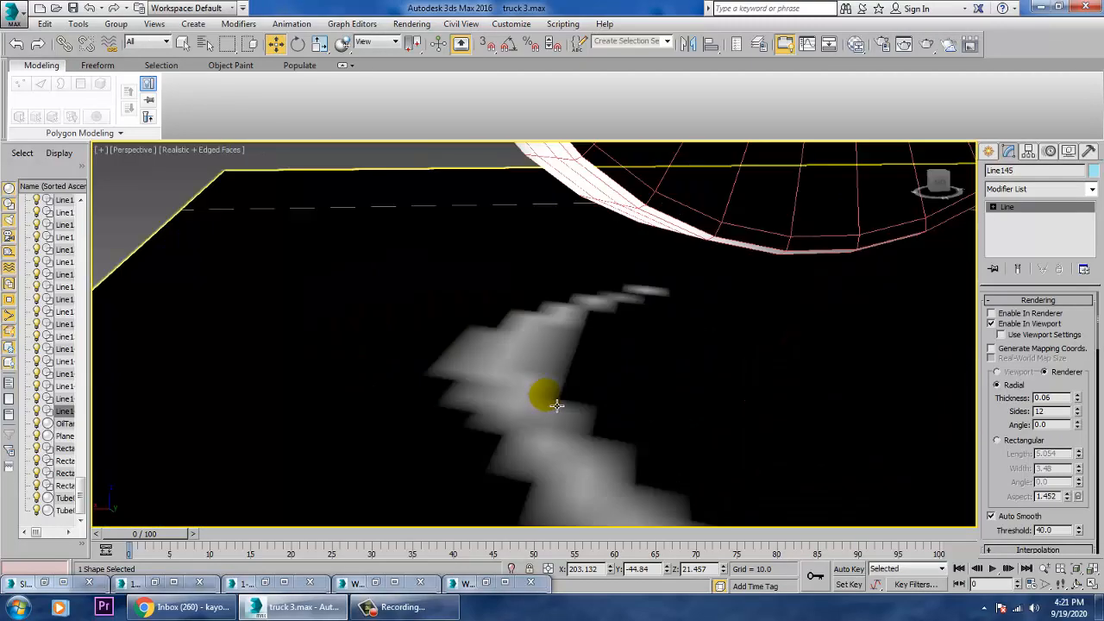
Clone the four side strands behind the bumper corner as a single copy along Y to the bumper's opposite end.
scroll(586, 380, down, 5)
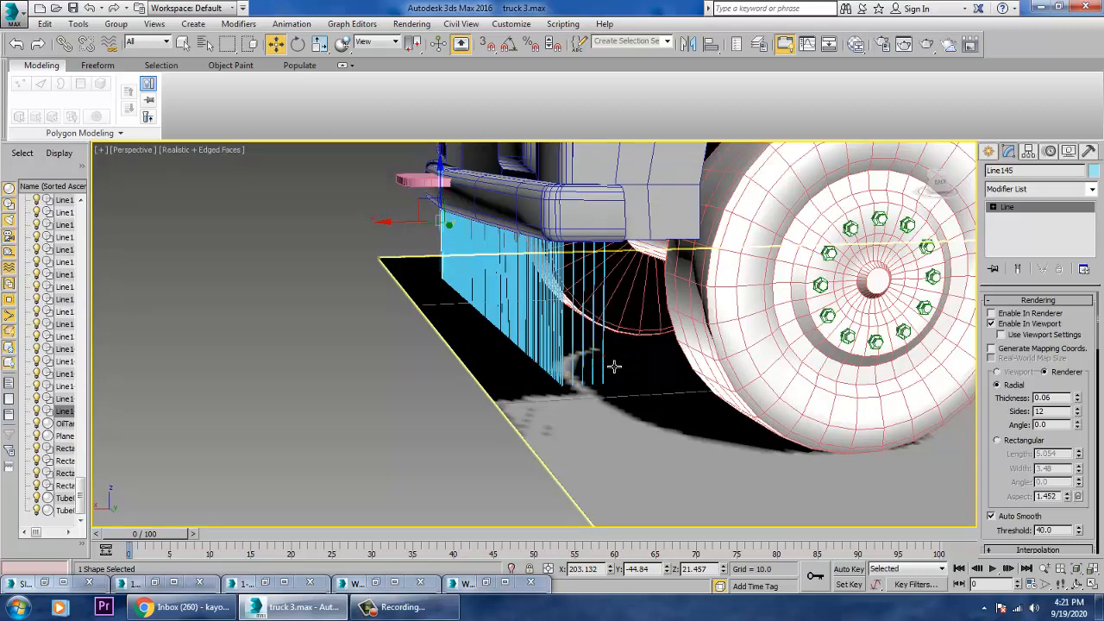
click(604, 373)
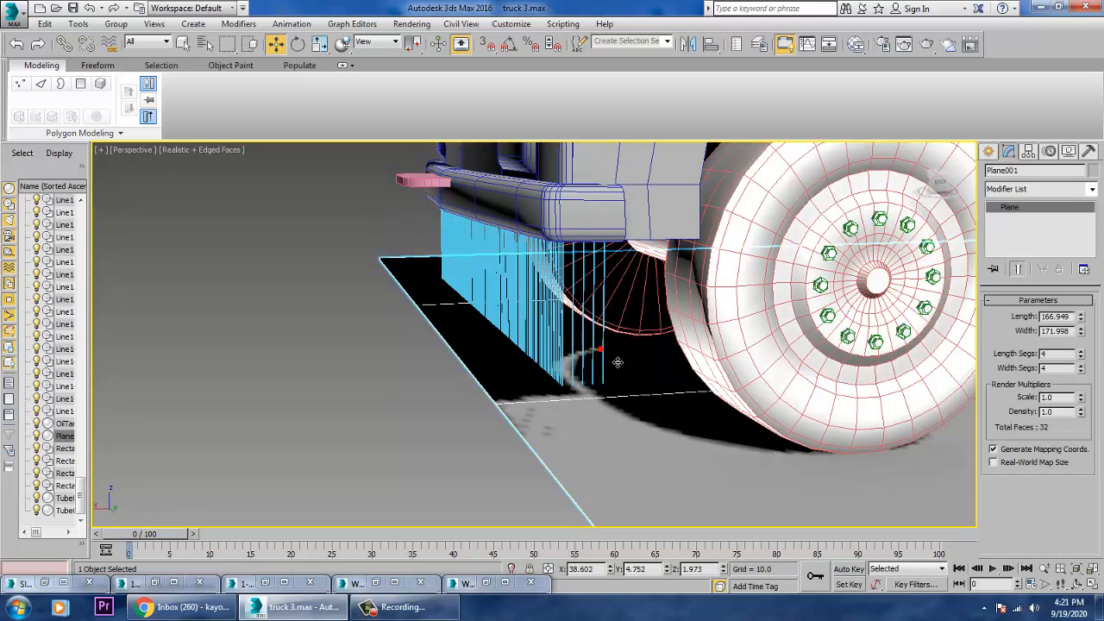
click(603, 366)
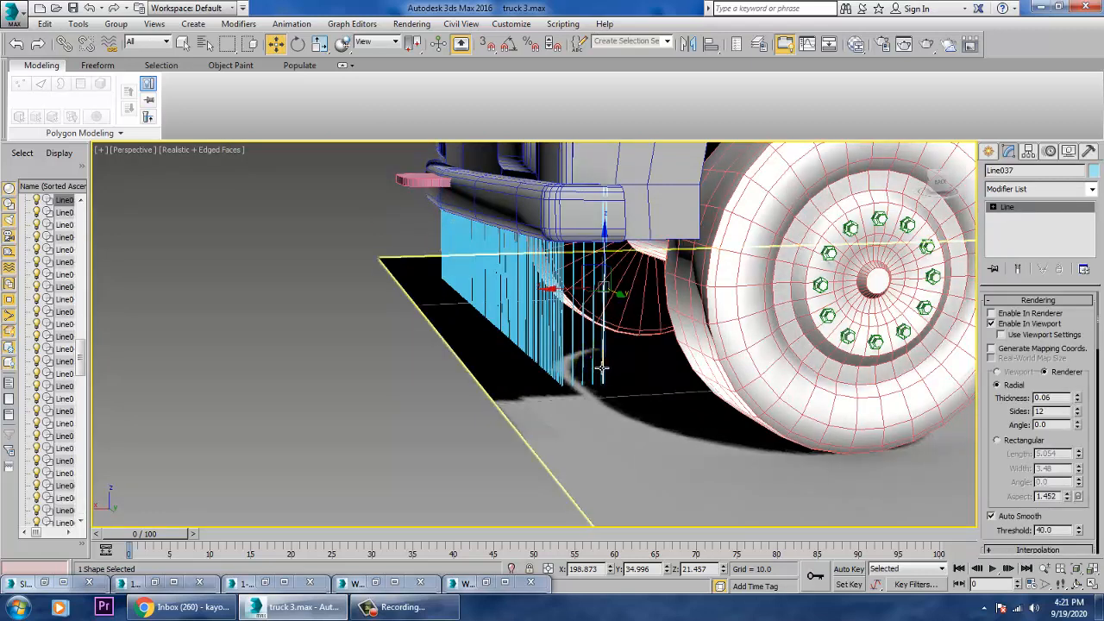
ctrl+click(595, 369)
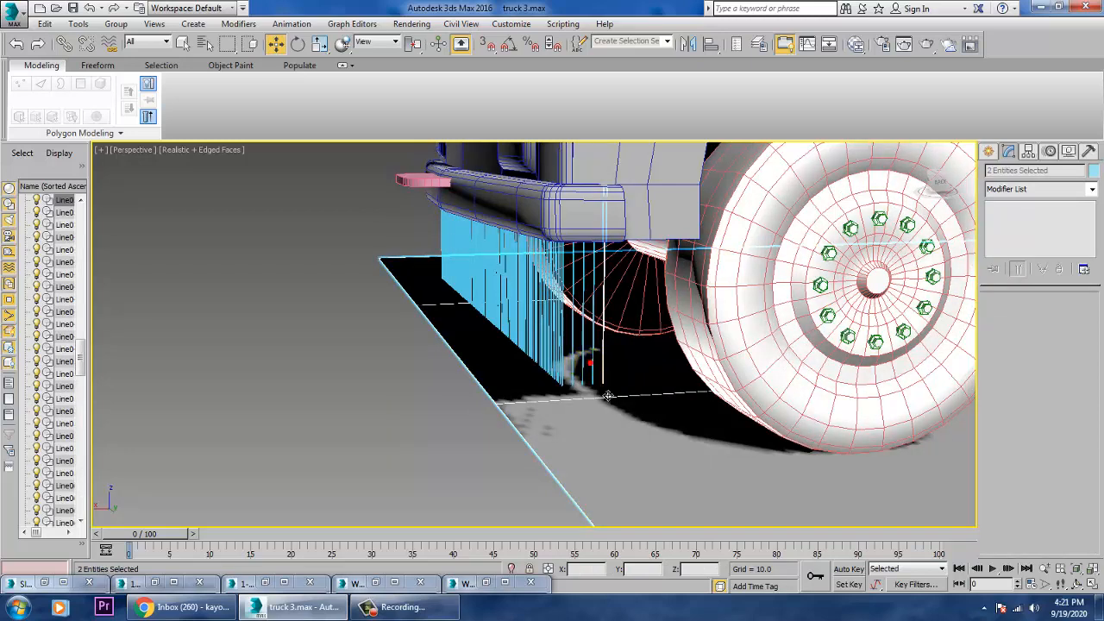
click(604, 380)
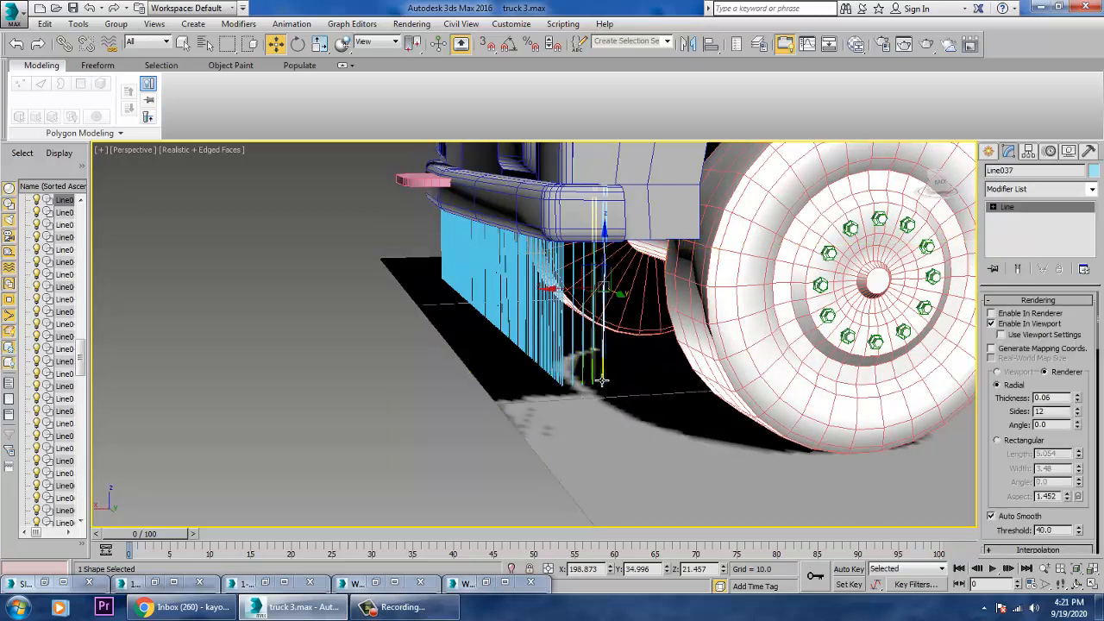
ctrl+click(593, 380)
ctrl+click(583, 381)
ctrl+click(582, 376)
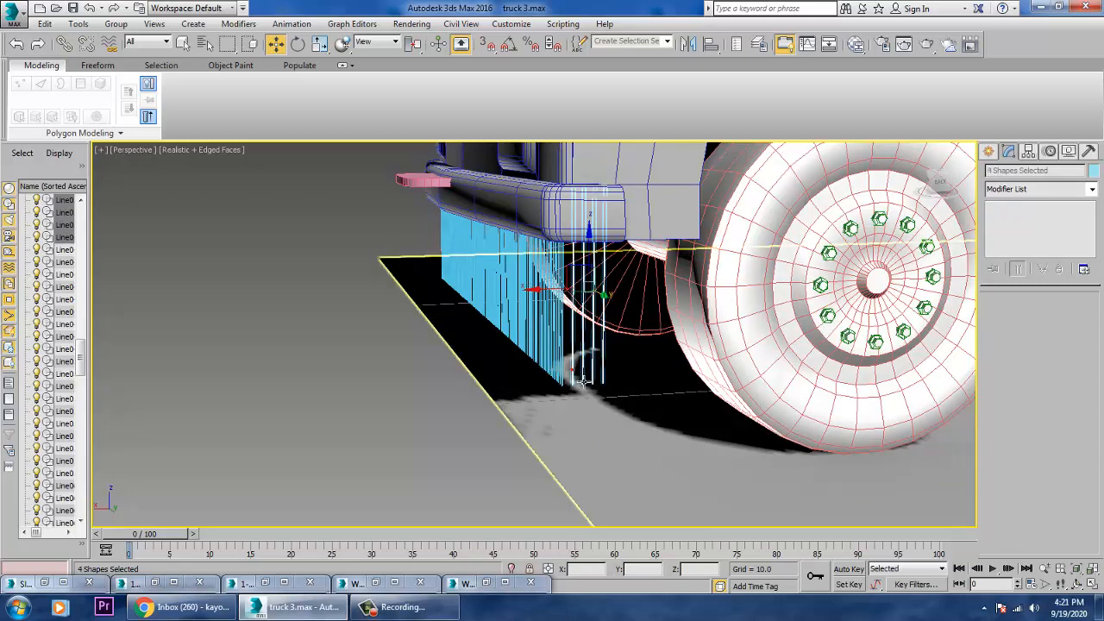
scroll(595, 371, down, 10)
mouse_move(635, 348)
mouse_down()
mouse_move(465, 371)
mouse_move(473, 396)
mouse_up()
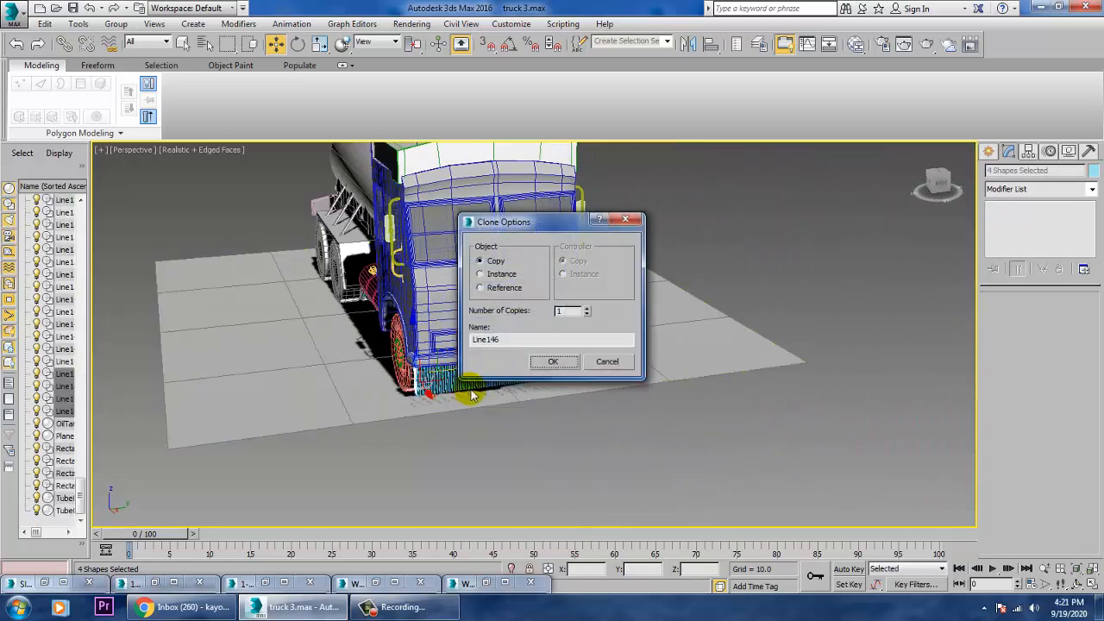
click(535, 366)
scroll(468, 387, up, 10)
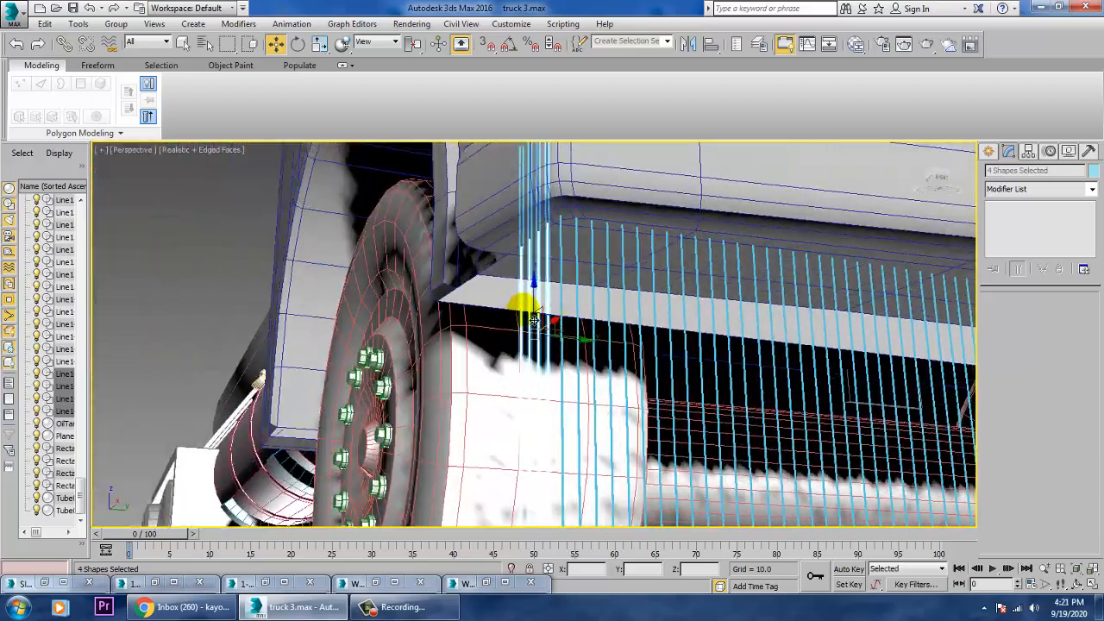
alt+middle_drag(535, 319, 727, 377)
Freeze the ground plane under the truck so it cannot be selected.
click(631, 418)
scroll(726, 380, up, 5)
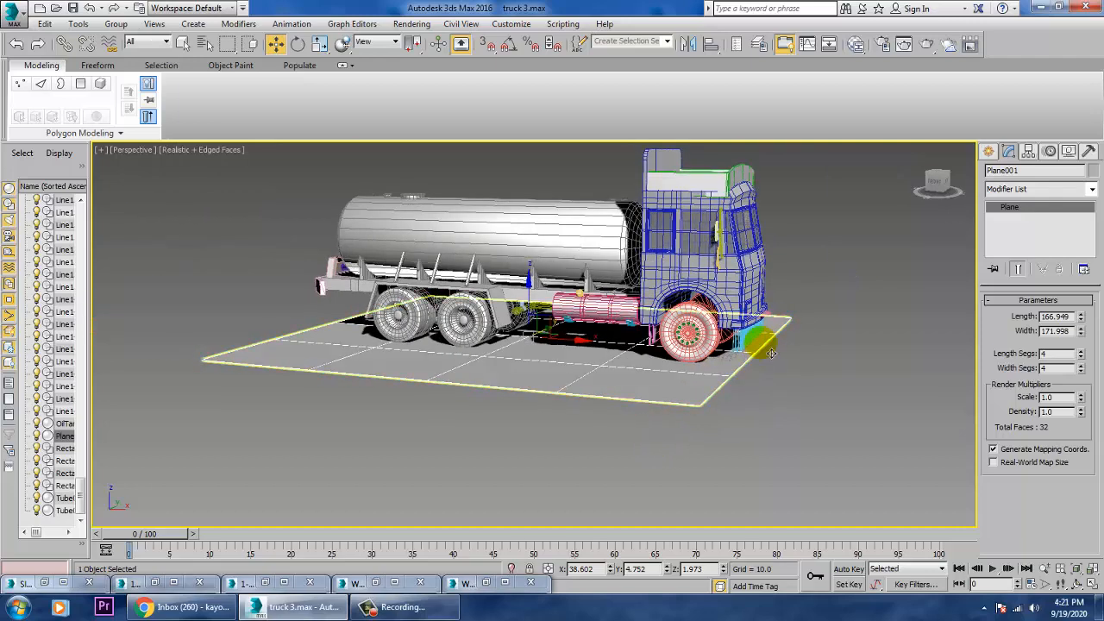
right_click(721, 387)
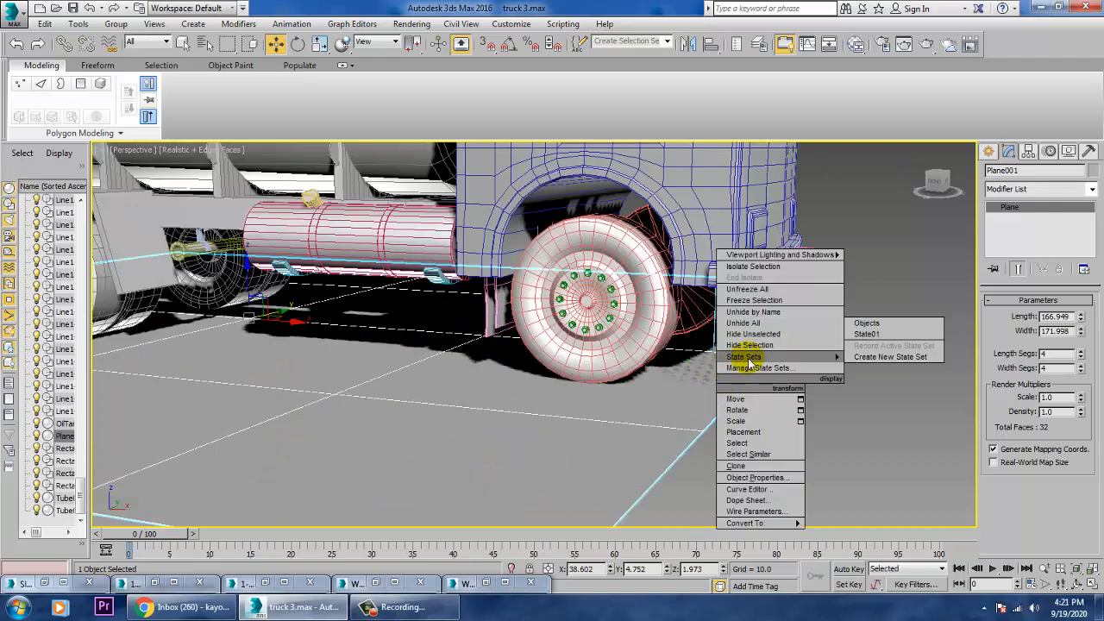
click(767, 345)
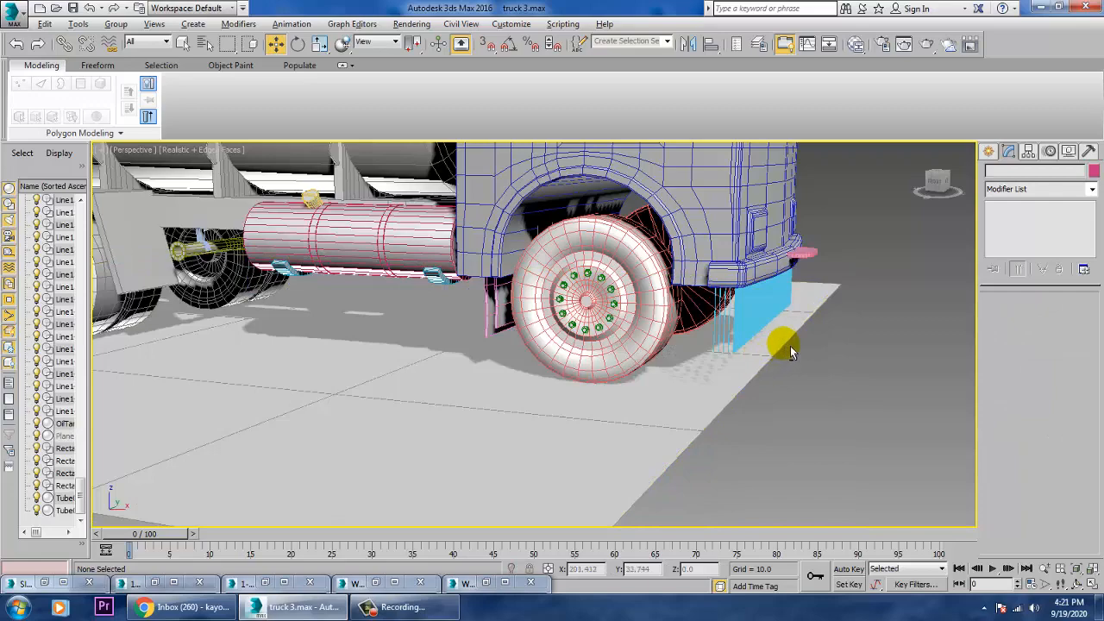
alt+middle_drag(792, 352, 552, 426)
Try to attach Line015 through Line044 to a fringe strand with Attach Multiple.
click(850, 349)
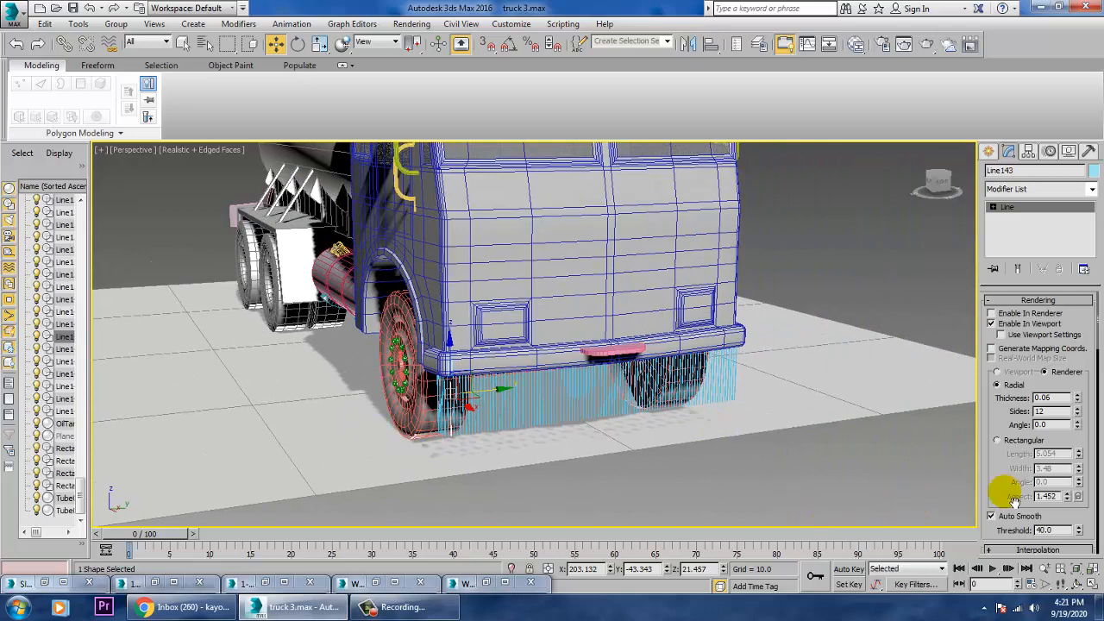
drag(1014, 501, 1026, 154)
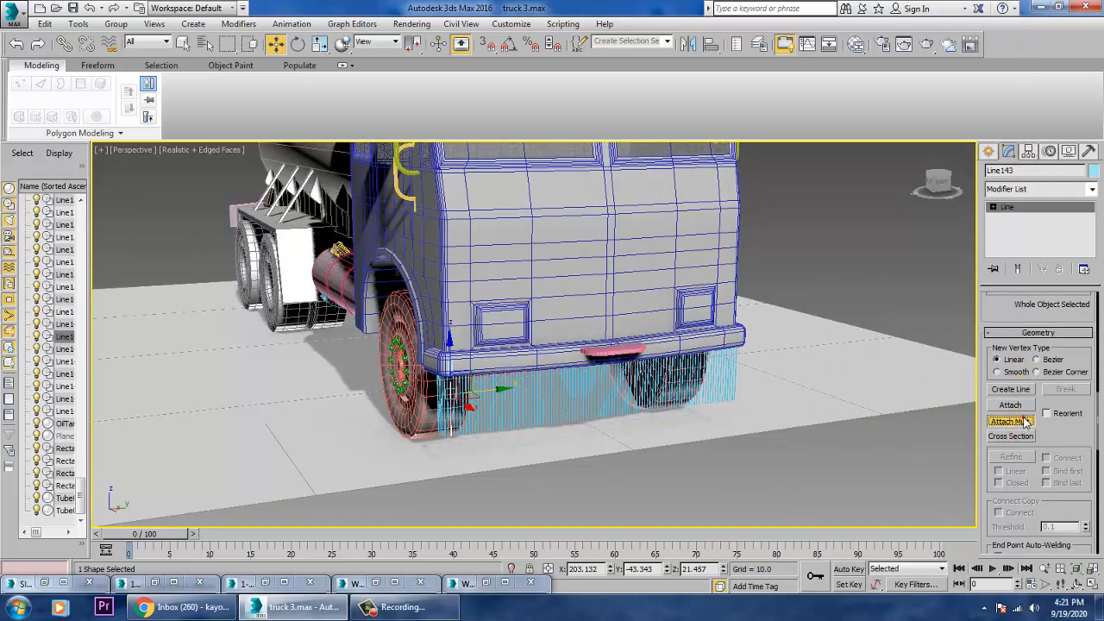
click(1026, 421)
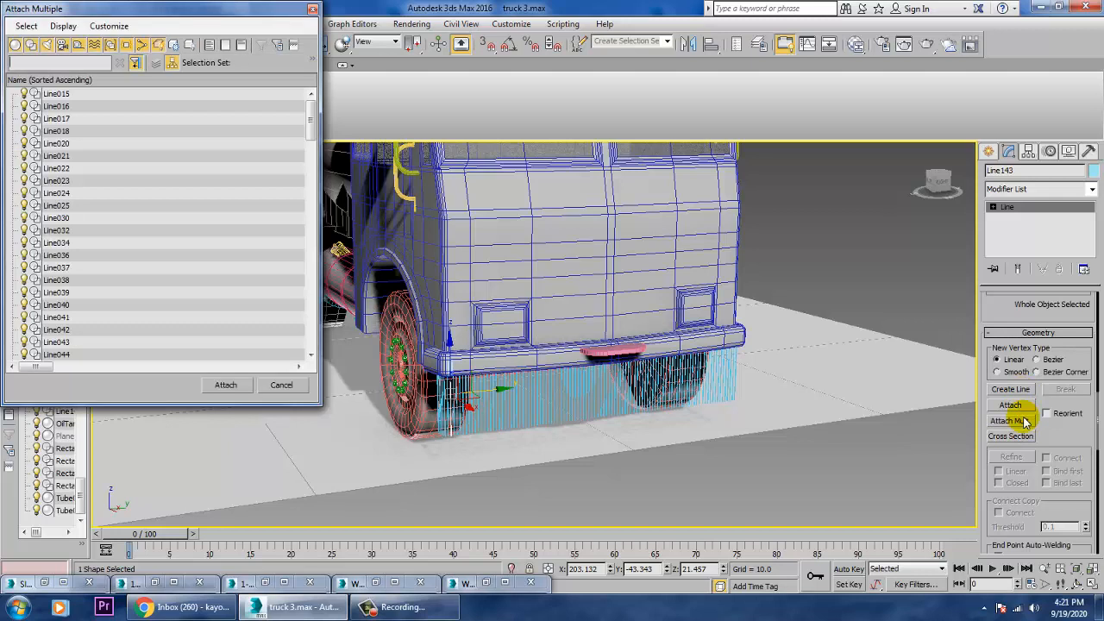
click(72, 96)
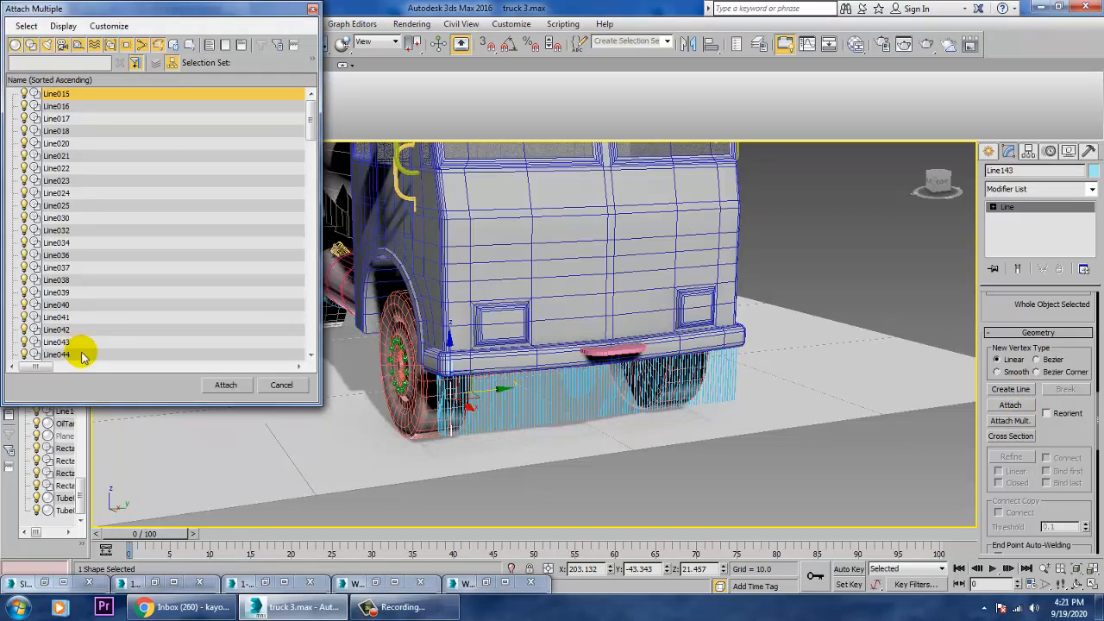
shift+click(82, 354)
click(225, 385)
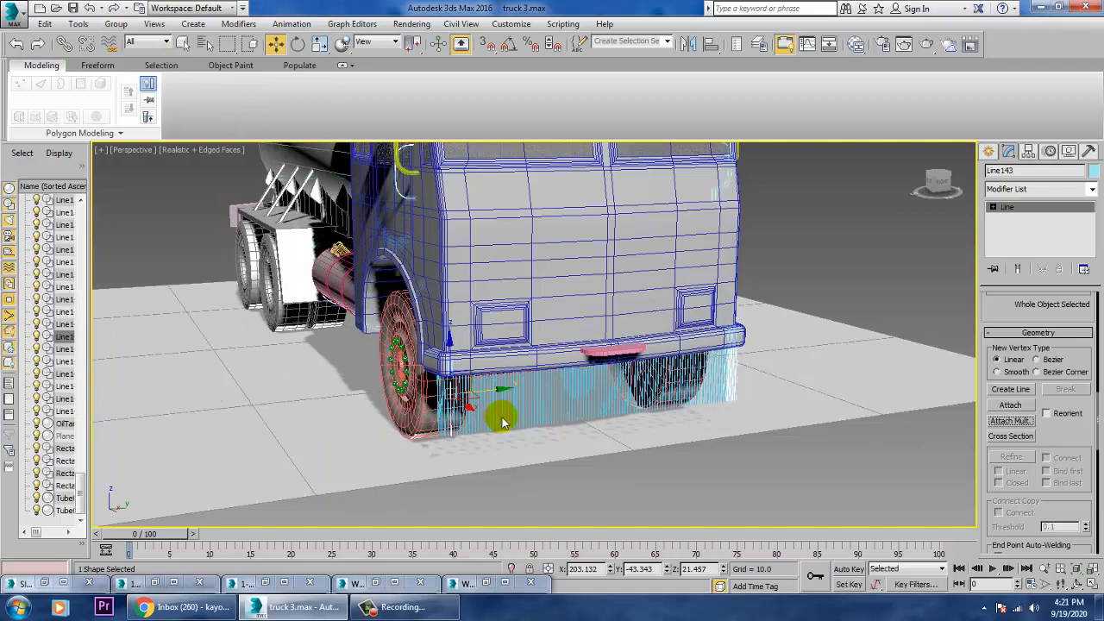
scroll(595, 352, down, 5)
middle_drag(614, 341, 816, 402)
alt+middle_drag(729, 400, 755, 403)
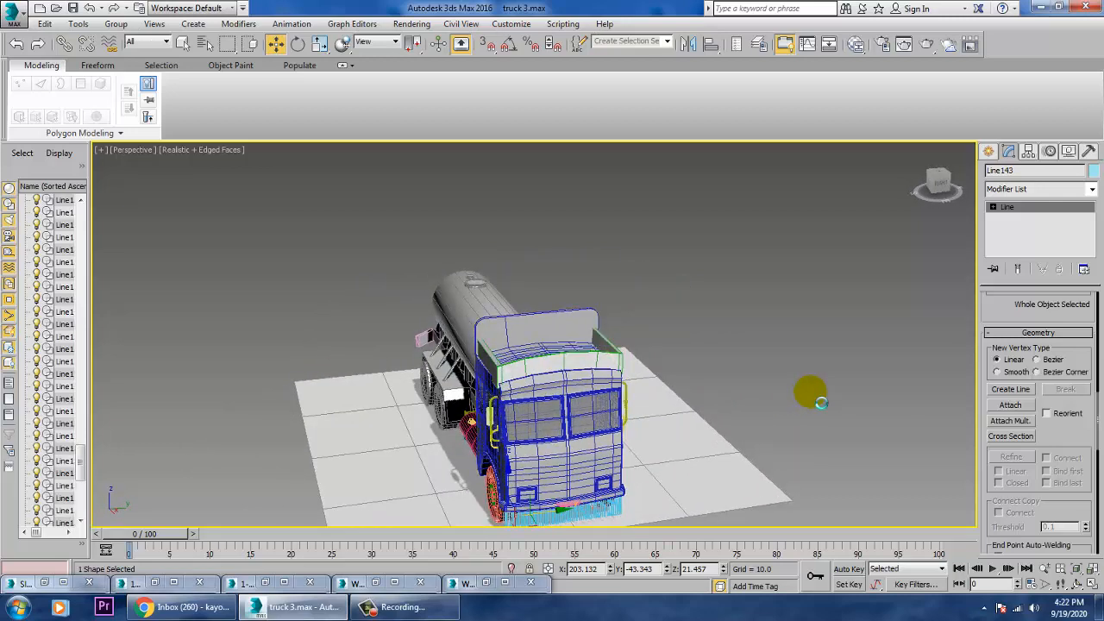
click(682, 449)
Select all the bumper fringe strands from the truck's side and isolate them from the rest of the model.
alt+middle_drag(682, 449, 646, 296)
scroll(642, 307, up, 5)
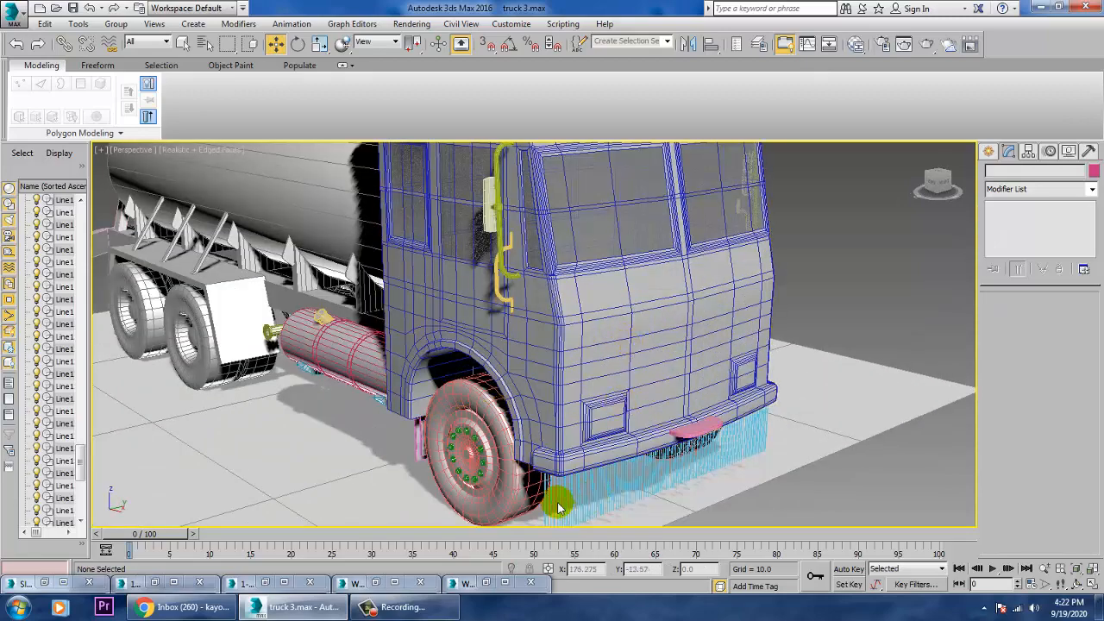
alt+middle_drag(657, 422, 750, 436)
click(766, 388)
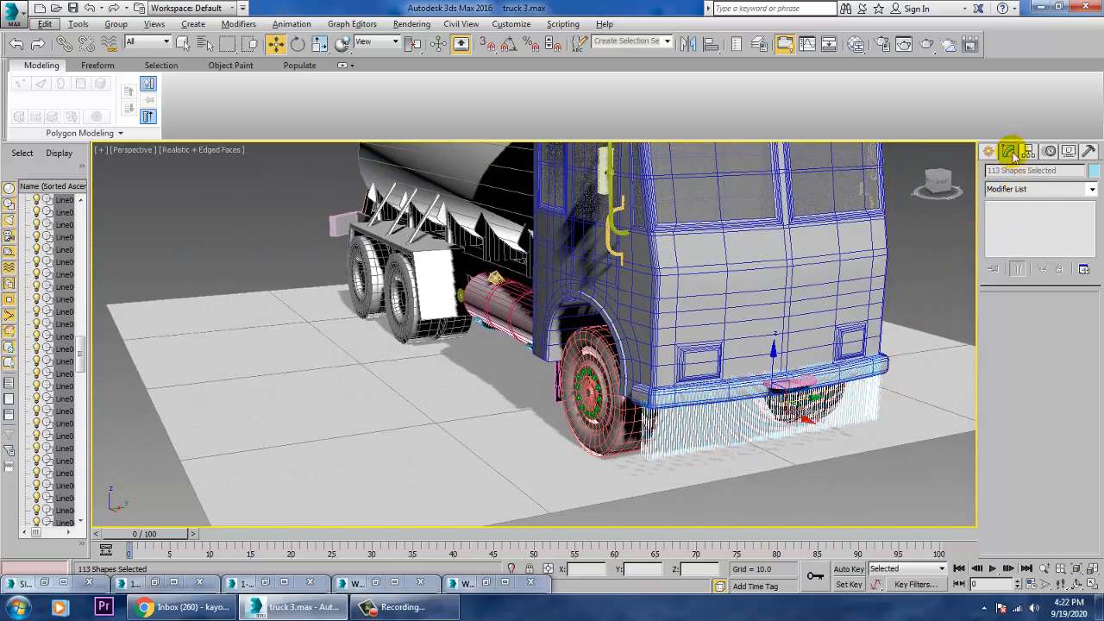
click(655, 455)
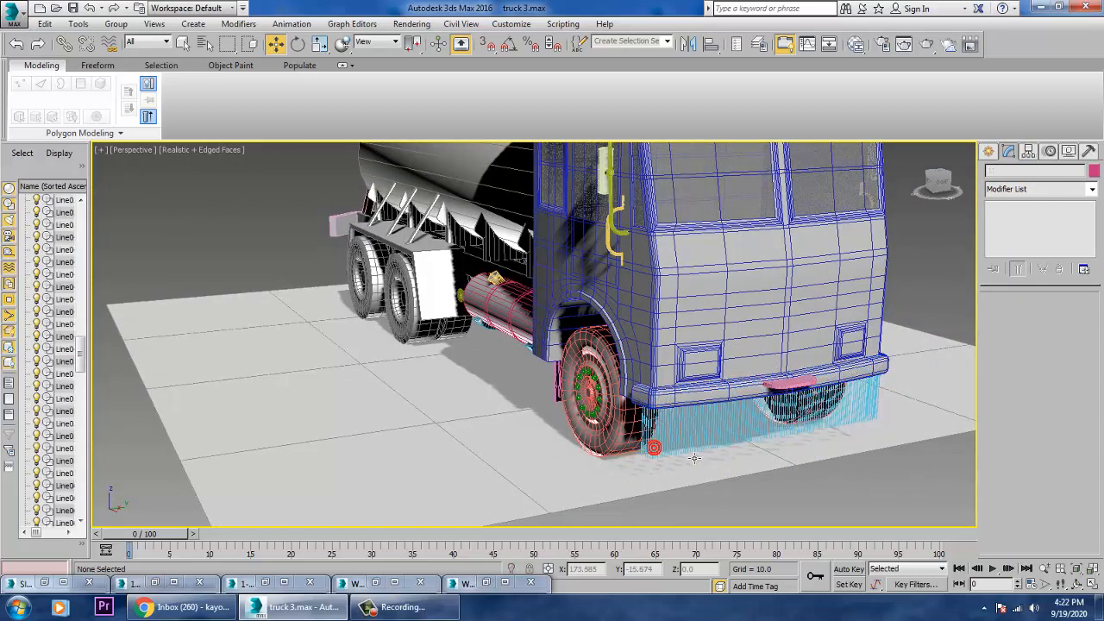
alt+middle_drag(655, 448, 790, 380)
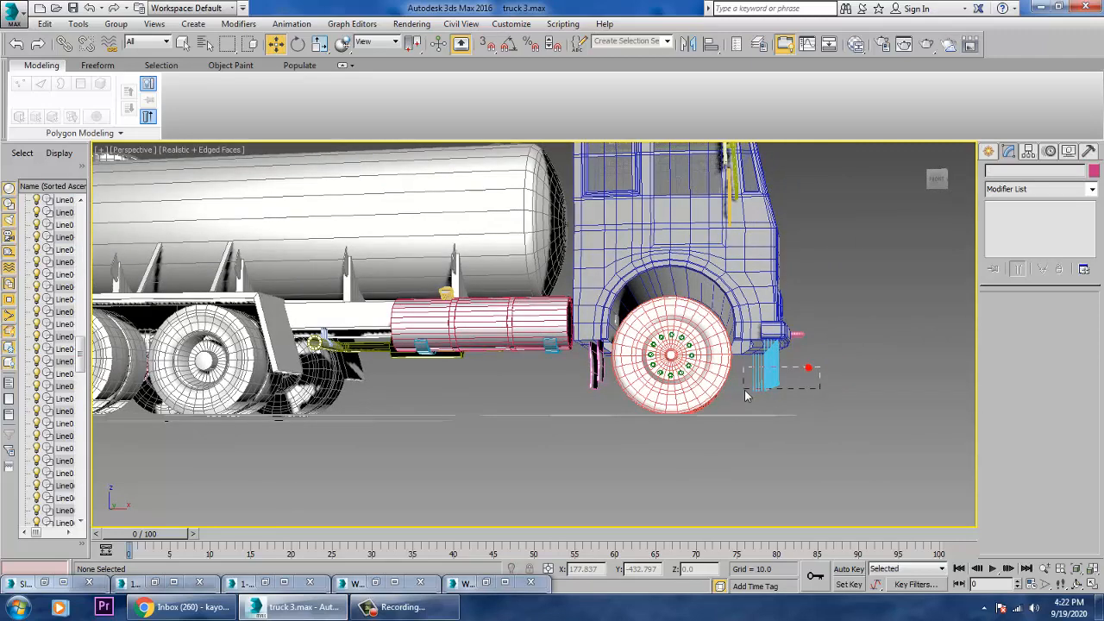
drag(746, 395, 747, 395)
key(alt+q)
alt+middle_drag(739, 389, 665, 425)
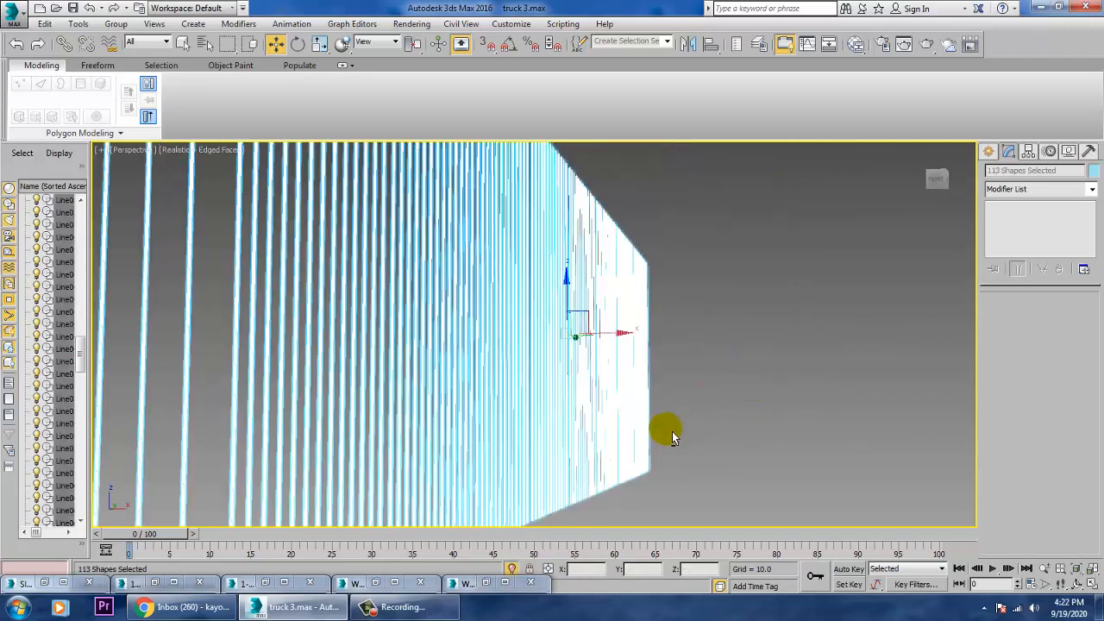
click(665, 425)
alt+middle_drag(682, 374, 530, 455)
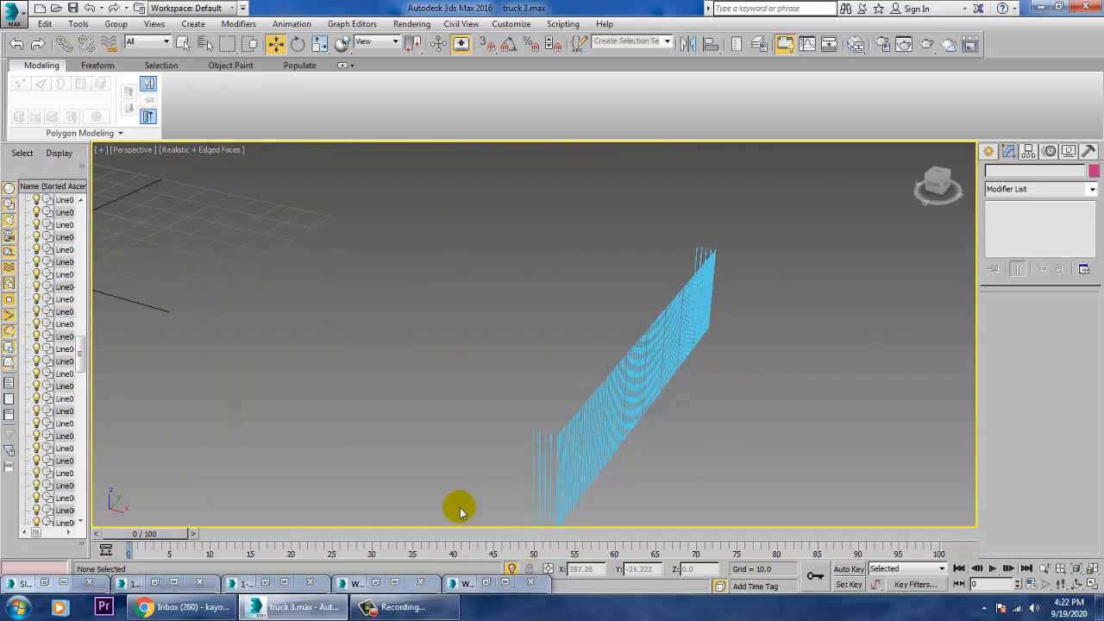
Attach Line099 through Line149 to the outermost side strand of the isolated fringe with Attach Multiple.
click(534, 457)
alt+middle_drag(535, 457, 648, 423)
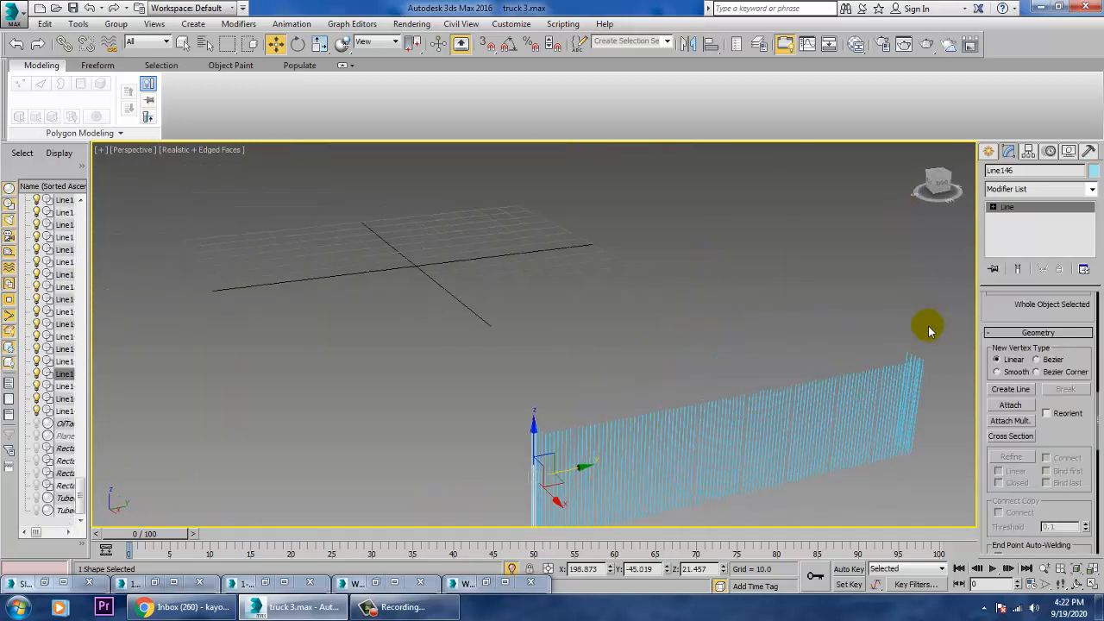
click(1025, 406)
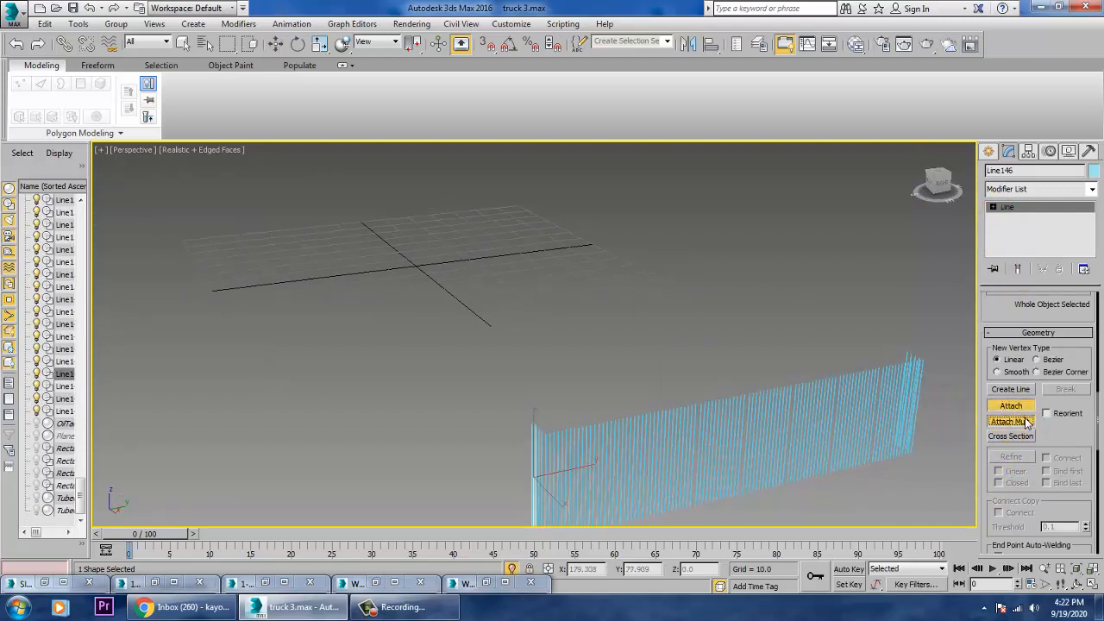
click(1011, 421)
drag(314, 146, 312, 380)
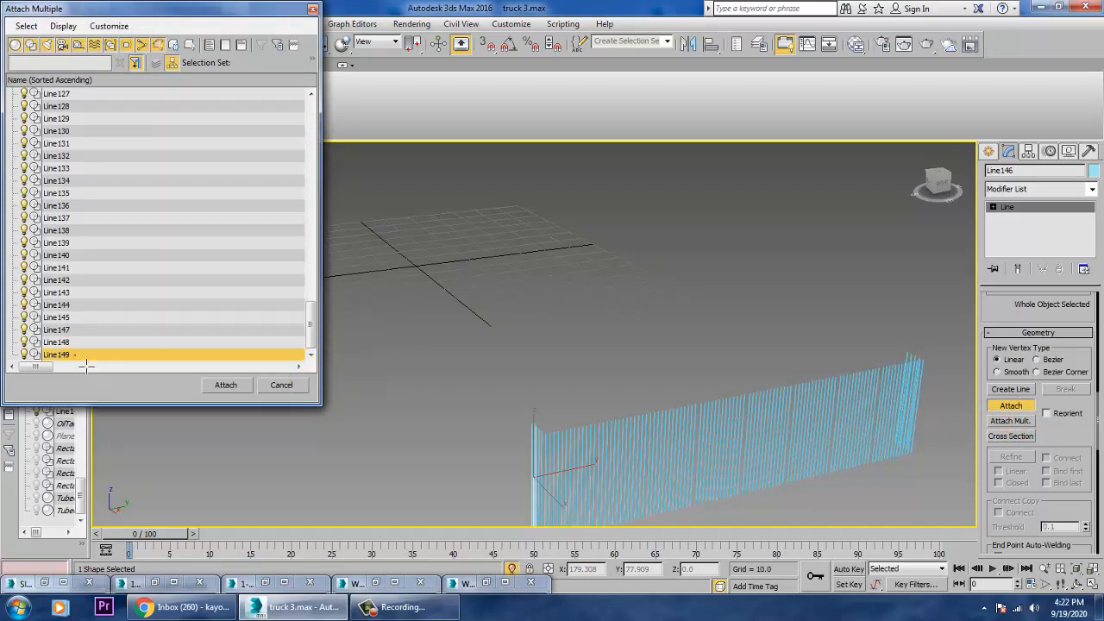
drag(312, 316, 313, 234)
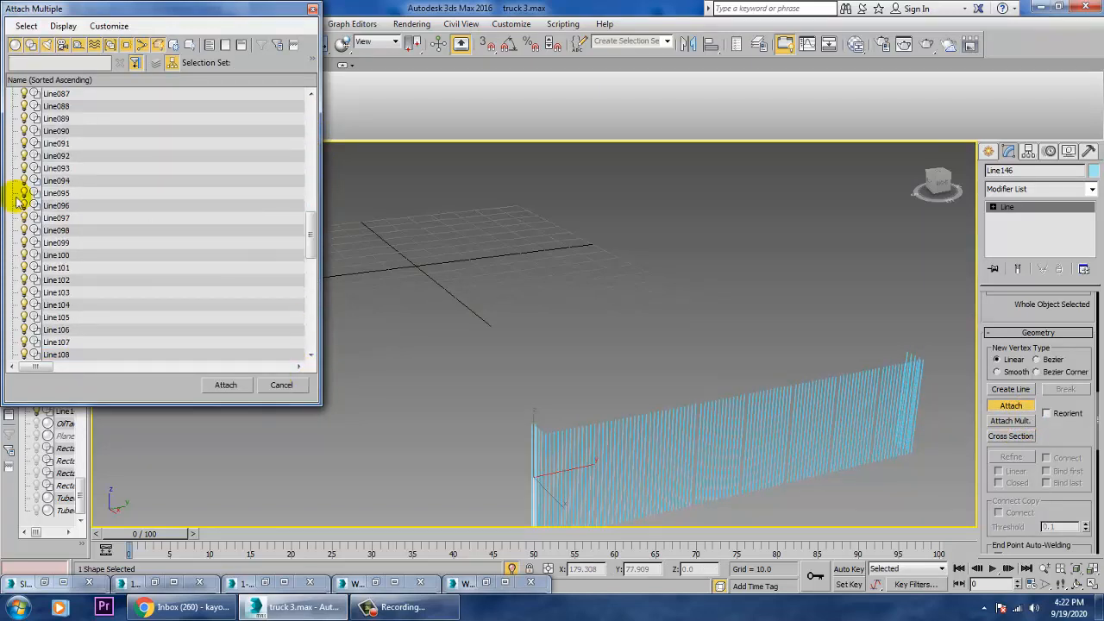
shift+click(90, 245)
click(198, 387)
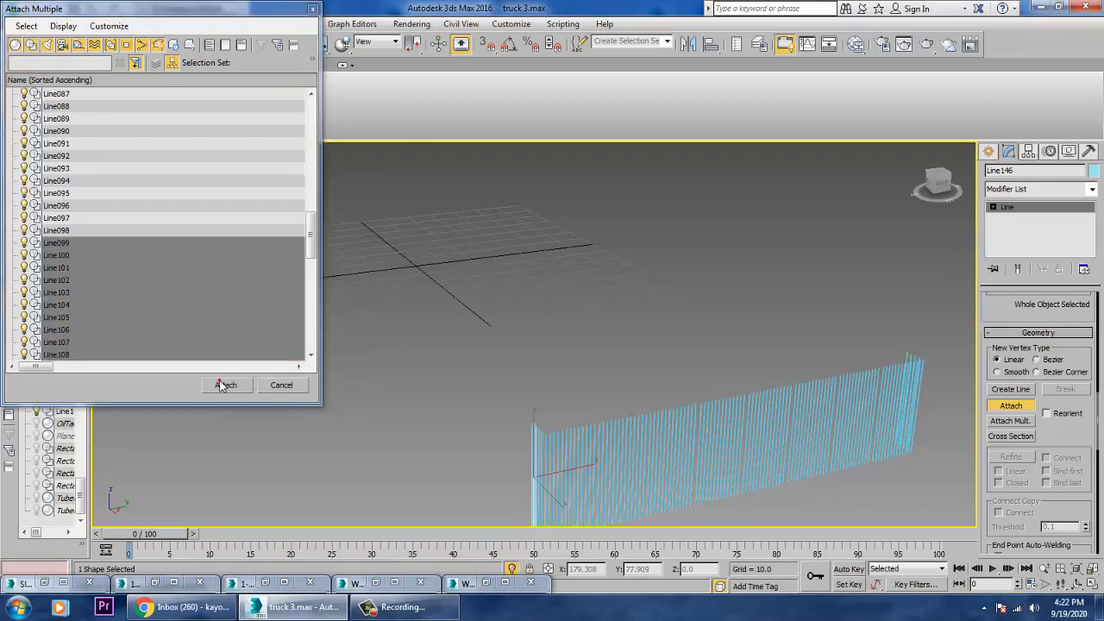
Attach Line038 through Line056 to the same combined fringe shape, then finish attaching and clear the selection.
click(1023, 424)
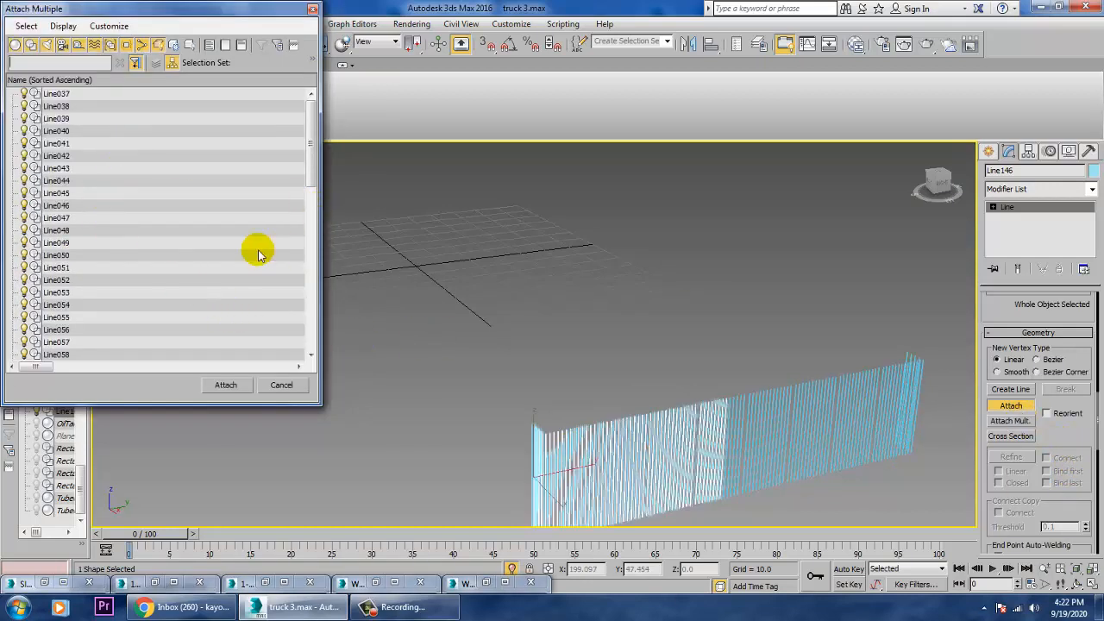
shift+click(93, 330)
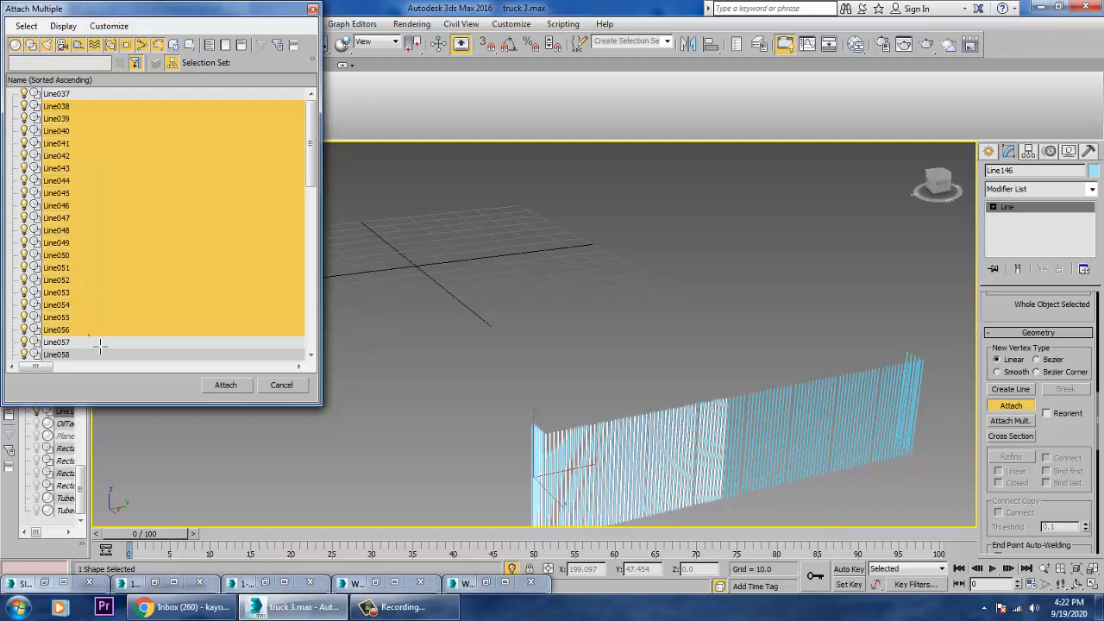
click(225, 385)
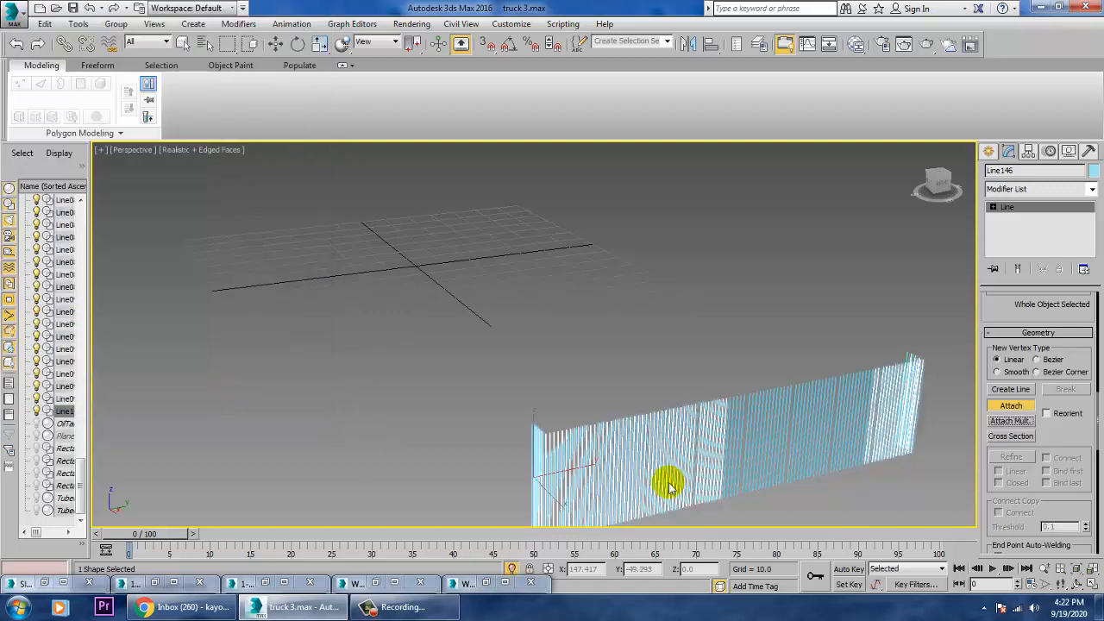
key(w)
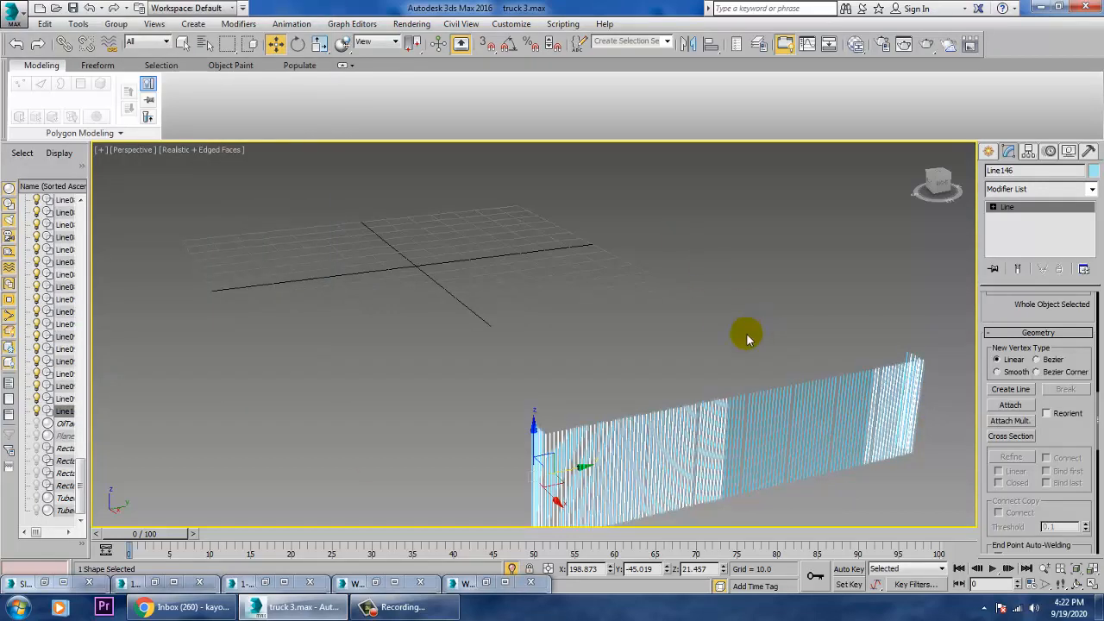
click(794, 386)
End the isolation to bring back the whole truck and select the combined fringe shape under the bumper.
right_click(807, 285)
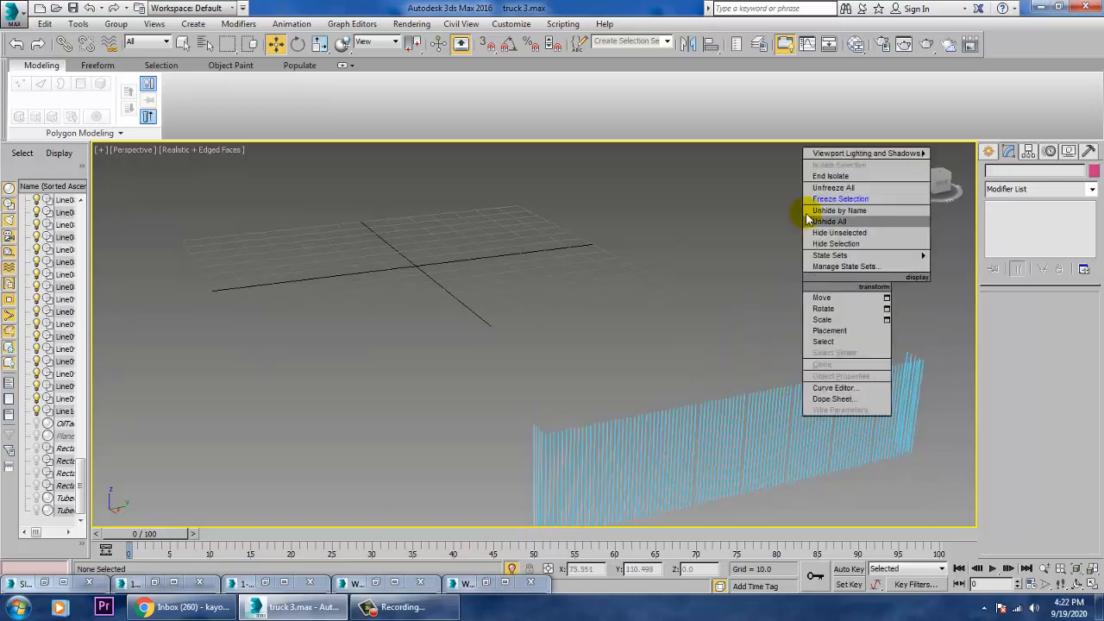
click(828, 175)
alt+middle_drag(800, 369, 746, 386)
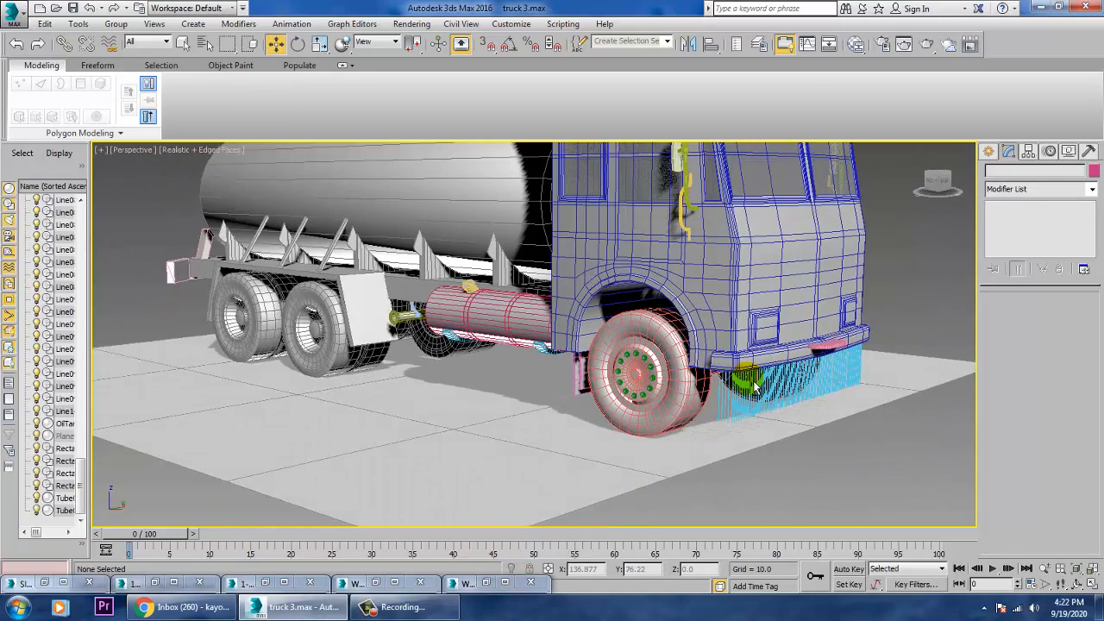
click(748, 386)
click(744, 411)
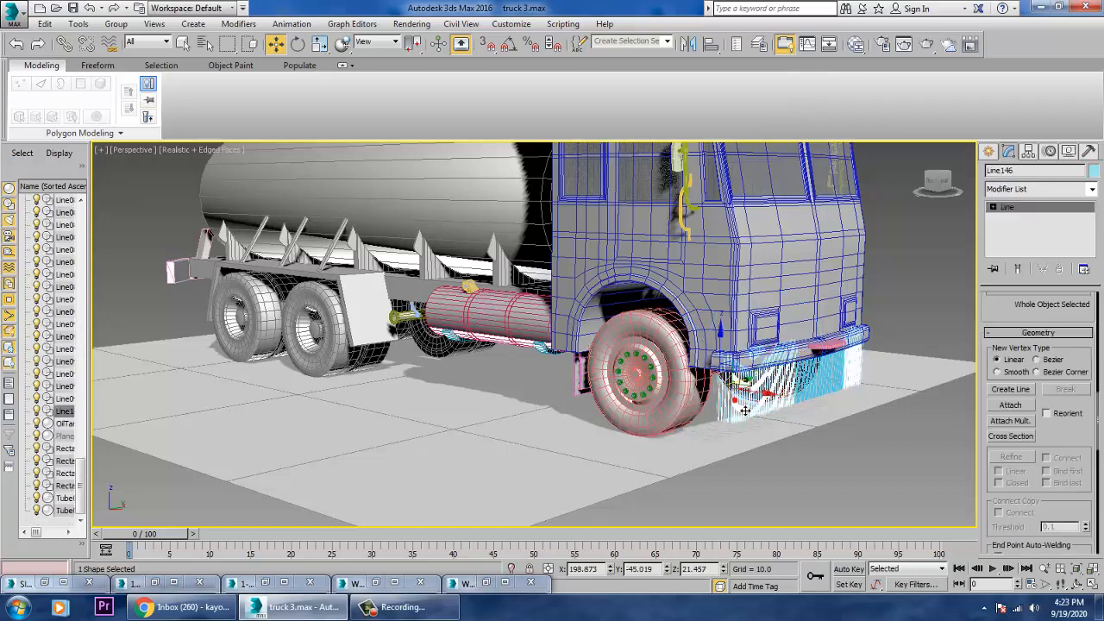
Try shifting the combined fringe shape forward and backward along the truck's length, then undo or cancel each move.
scroll(823, 400, down, 4)
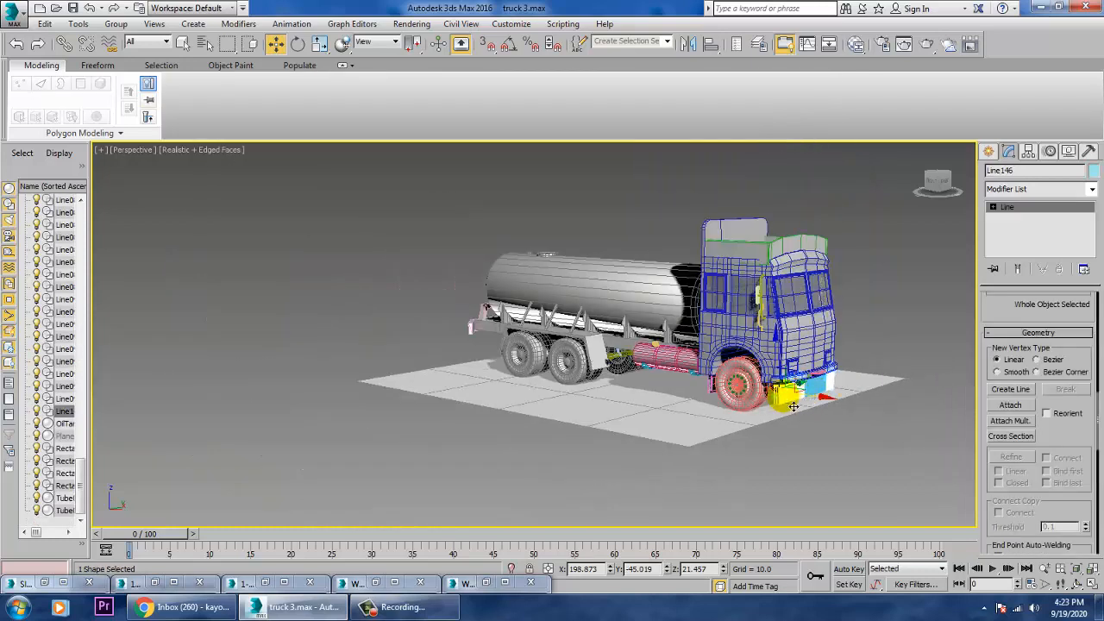
drag(828, 409, 858, 407)
alt+middle_drag(562, 396, 653, 381)
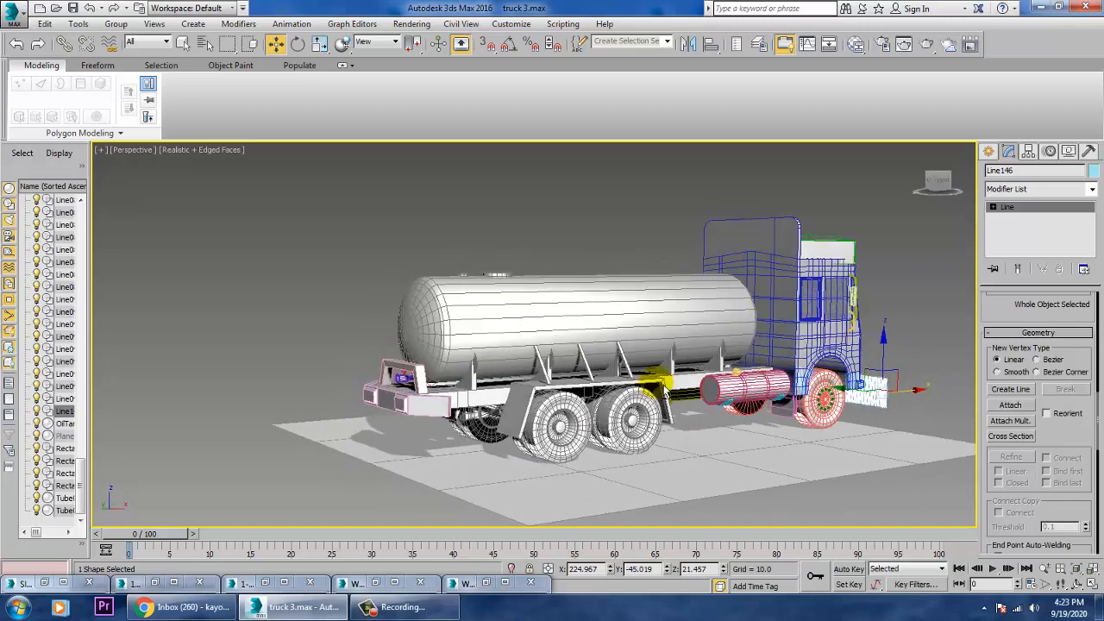
key(ctrl+z)
alt+middle_drag(725, 390, 713, 392)
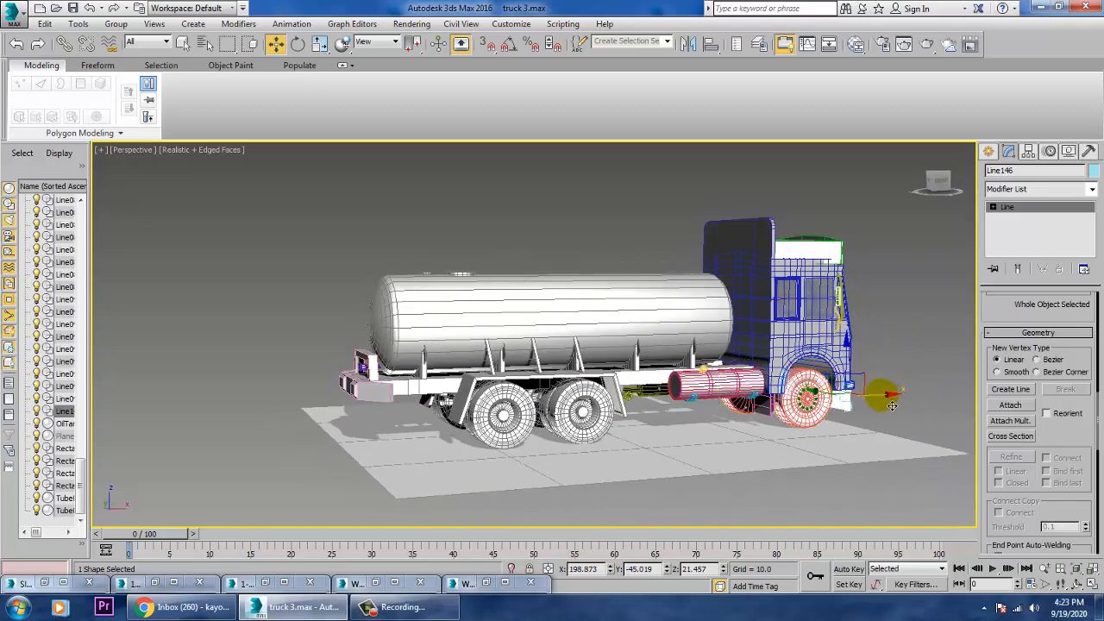
drag(892, 405, 790, 443)
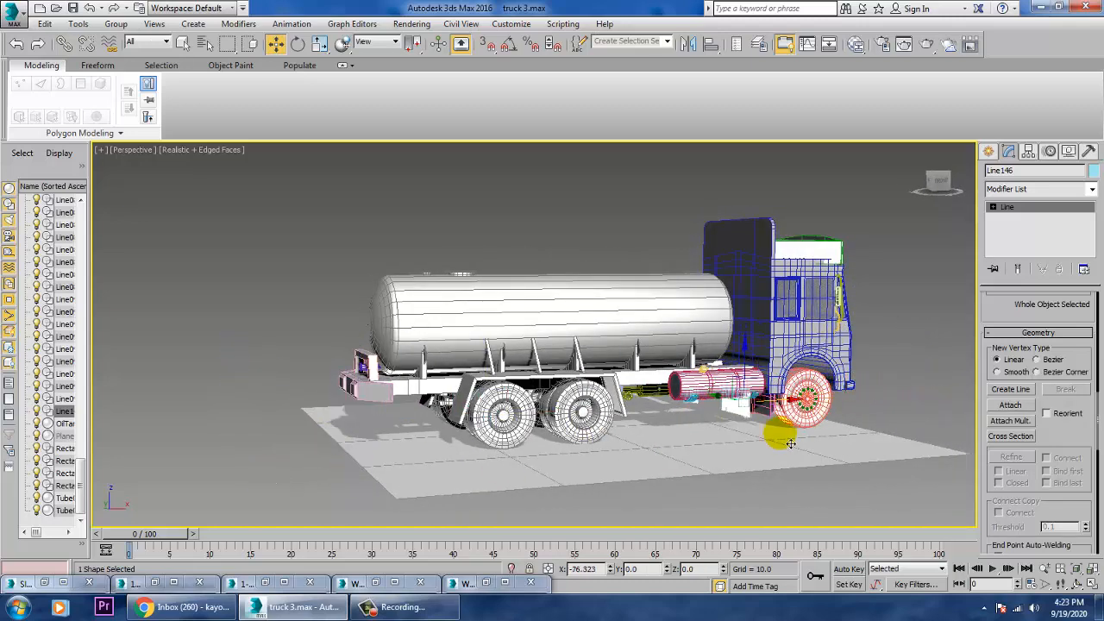
right_click(790, 443)
Clear the selection and examine the fringe under the bumper from the front and from the truck's side.
alt+middle_drag(828, 452, 721, 450)
scroll(775, 425, up, 4)
middle_drag(826, 416, 675, 460)
scroll(619, 461, up, 3)
click(578, 452)
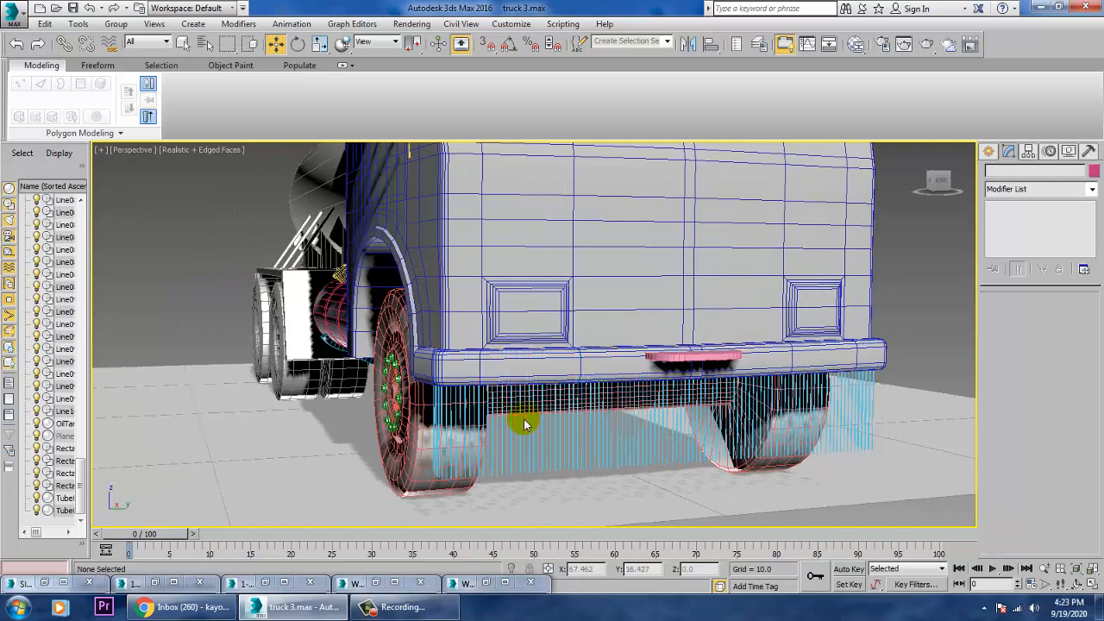
alt+middle_drag(525, 422, 607, 417)
scroll(594, 415, down, 4)
alt+middle_drag(696, 424, 709, 426)
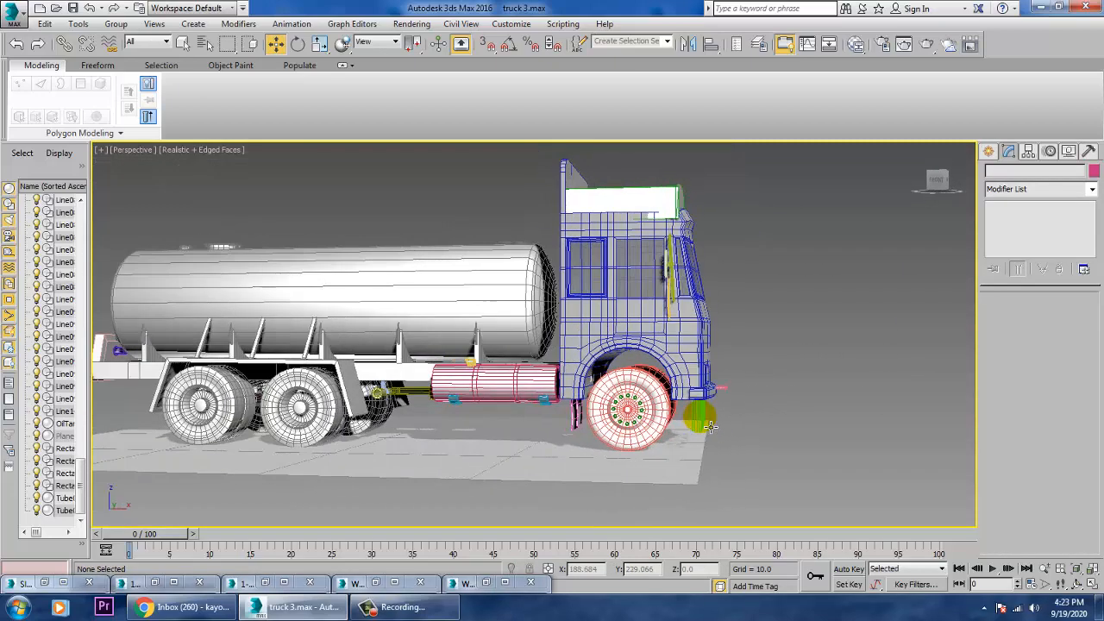
Select the whole truck, exclude the bumper fringe strands, convert the remaining objects to Editable Poly and clear the selection.
scroll(709, 426, down, 5)
drag(712, 498, 706, 450)
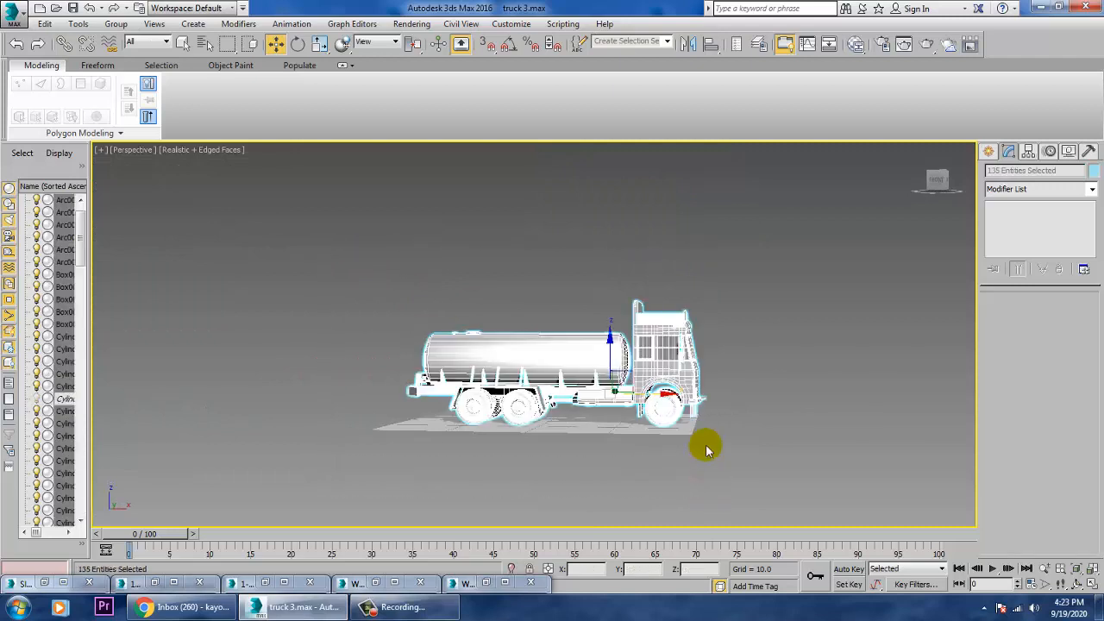
scroll(709, 432, up, 4)
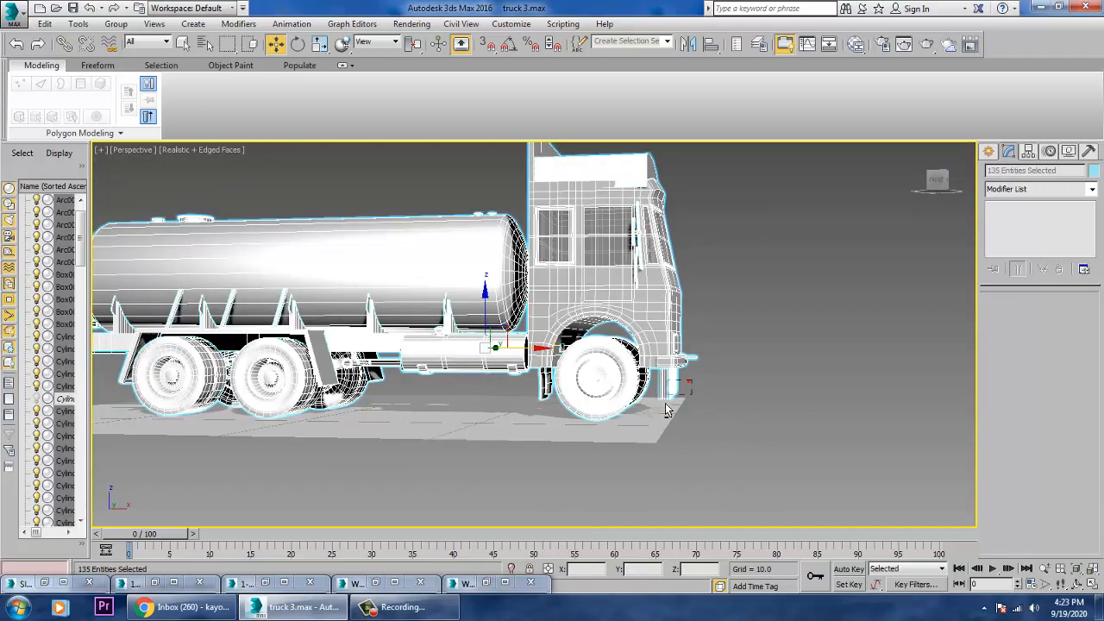
alt+drag(662, 406, 661, 404)
right_click(554, 264)
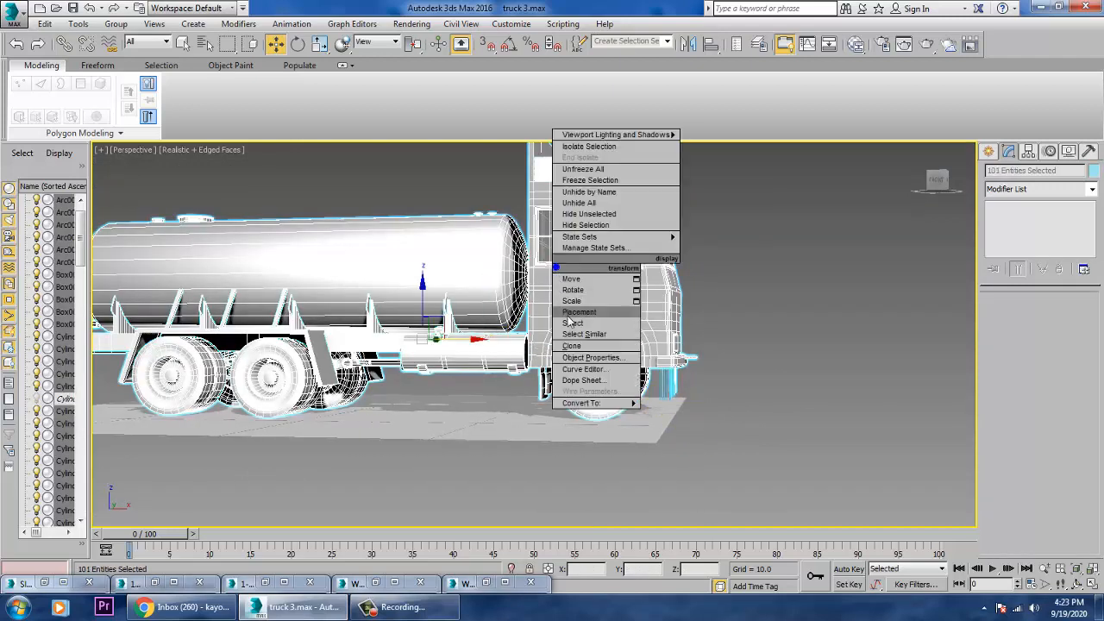
mouse_move(618, 408)
click(689, 425)
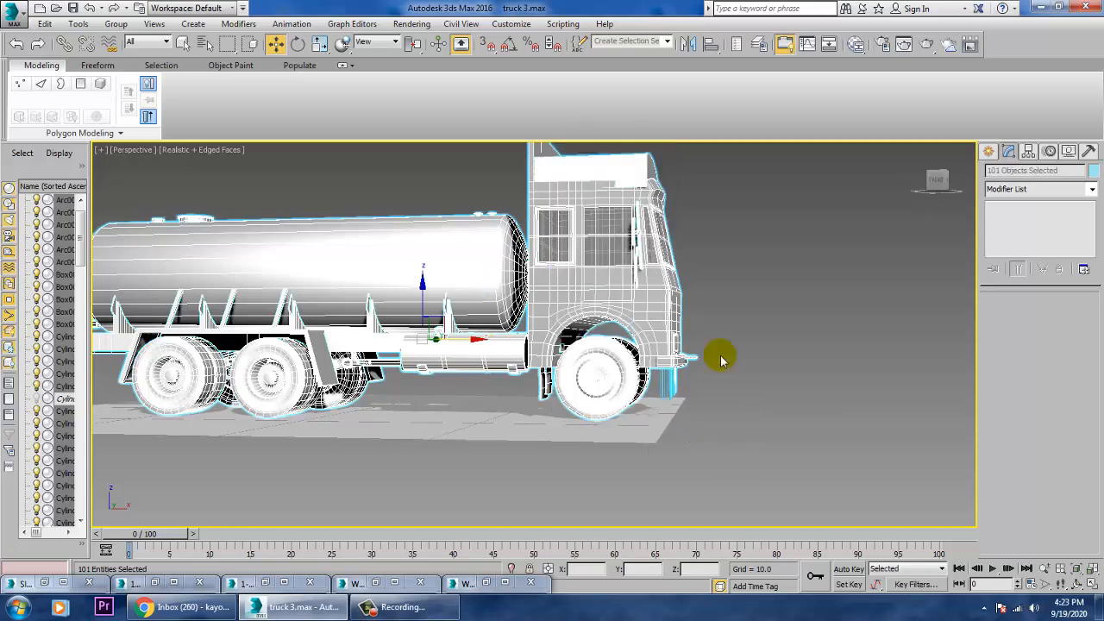
click(719, 356)
Select the combined fringe shape and attach Line037 through Line084 to it with Attach Multiple.
click(680, 397)
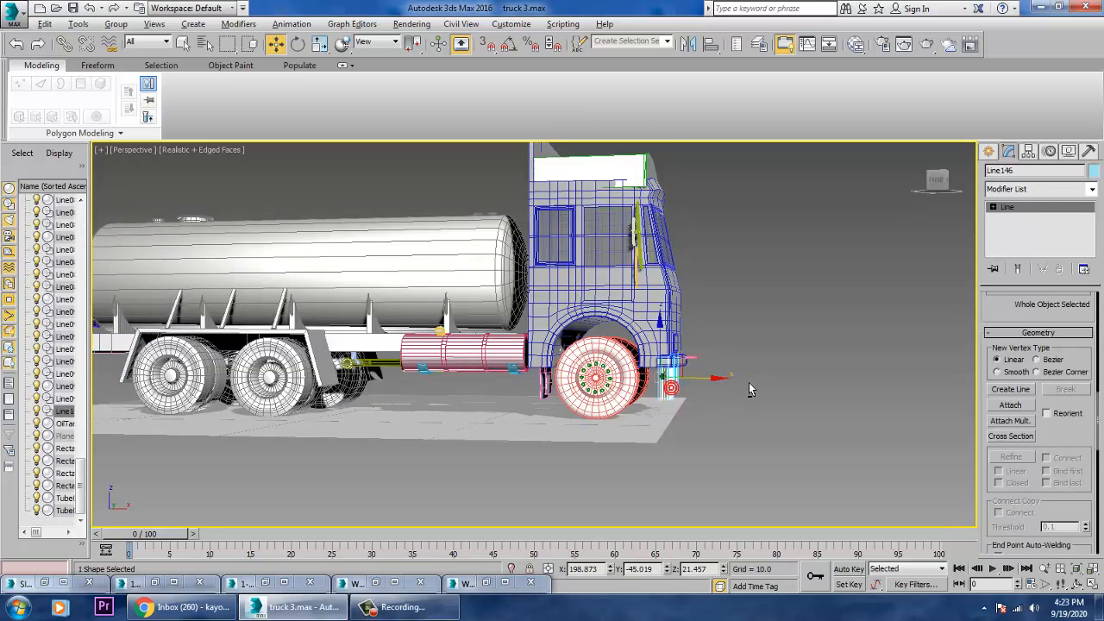
alt+middle_drag(751, 389, 685, 385)
scroll(685, 385, up, 4)
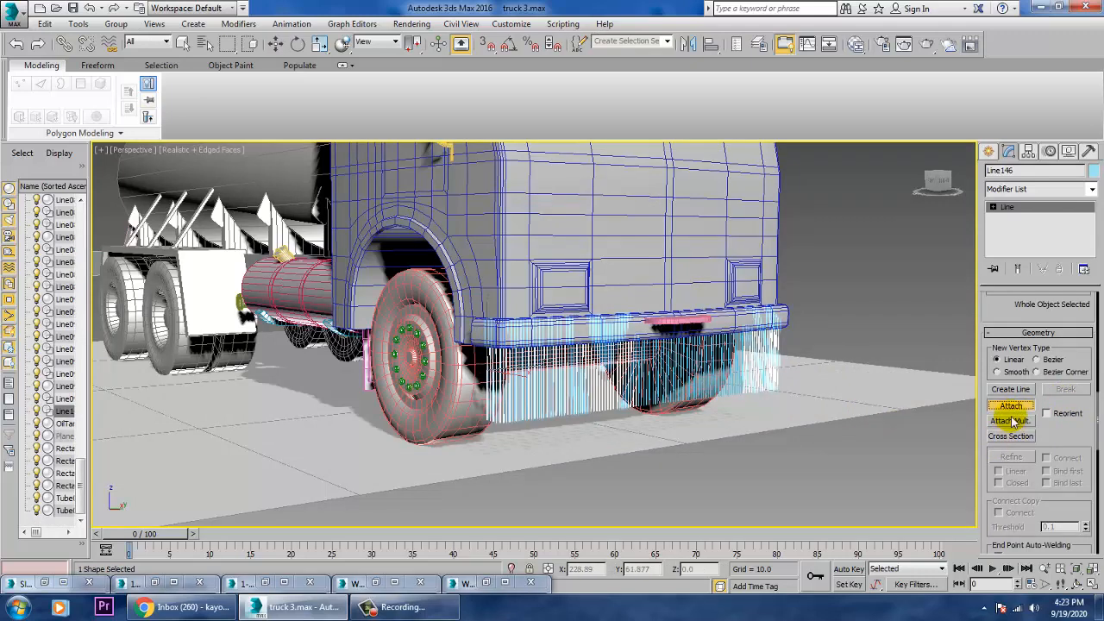
click(1009, 421)
click(60, 93)
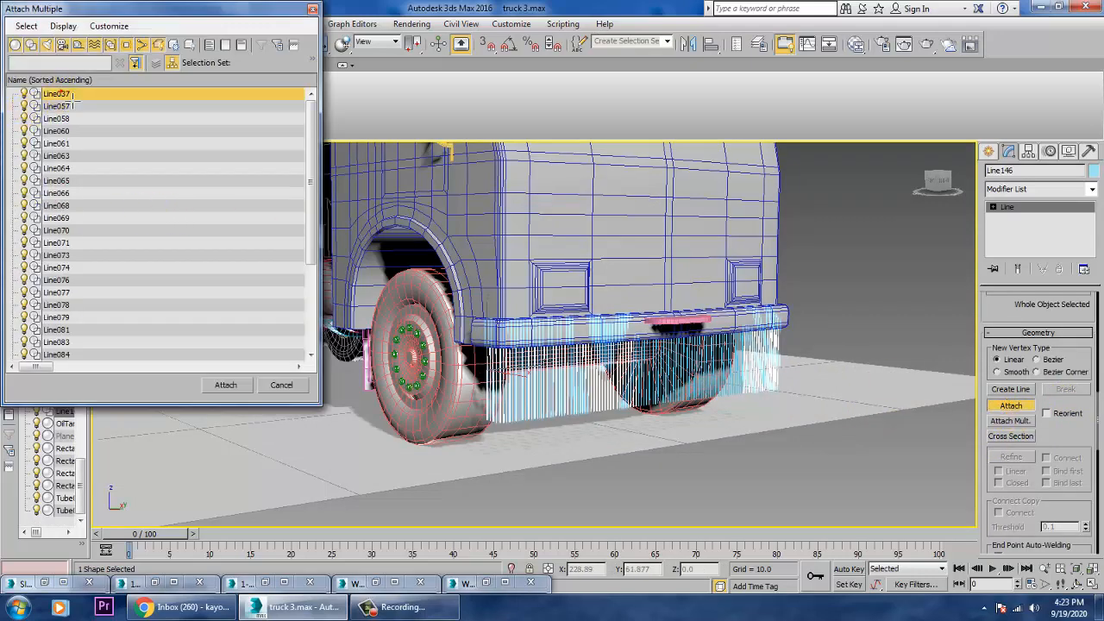
shift+click(74, 354)
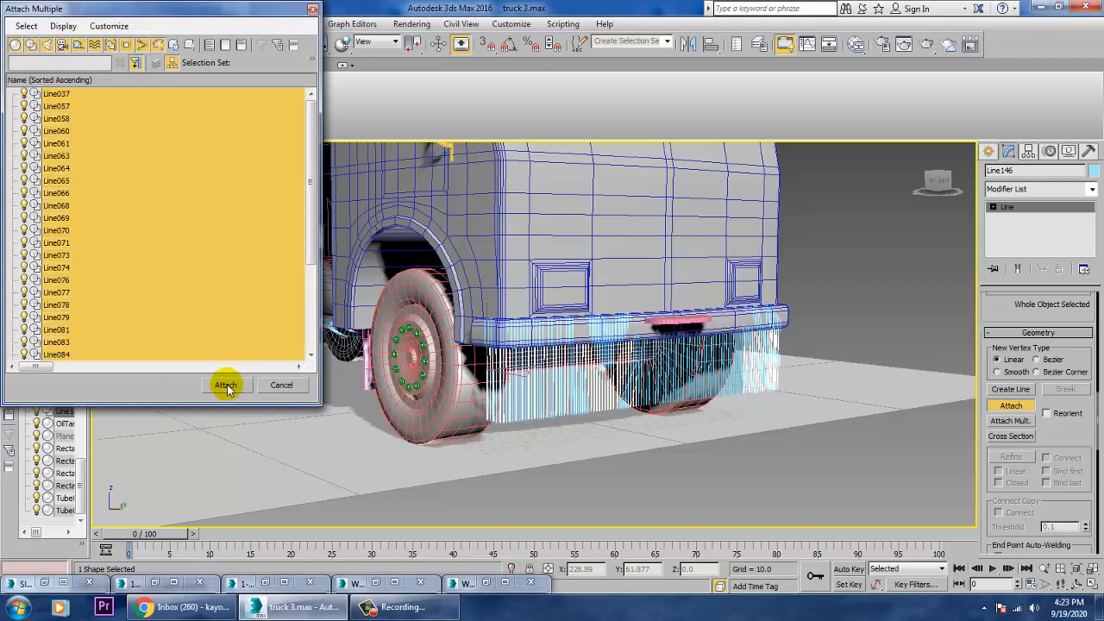
click(226, 386)
Attach the remaining strands Line086 through Line098 to the fringe shape, then finish attaching.
alt+middle_drag(678, 412, 616, 404)
click(1009, 421)
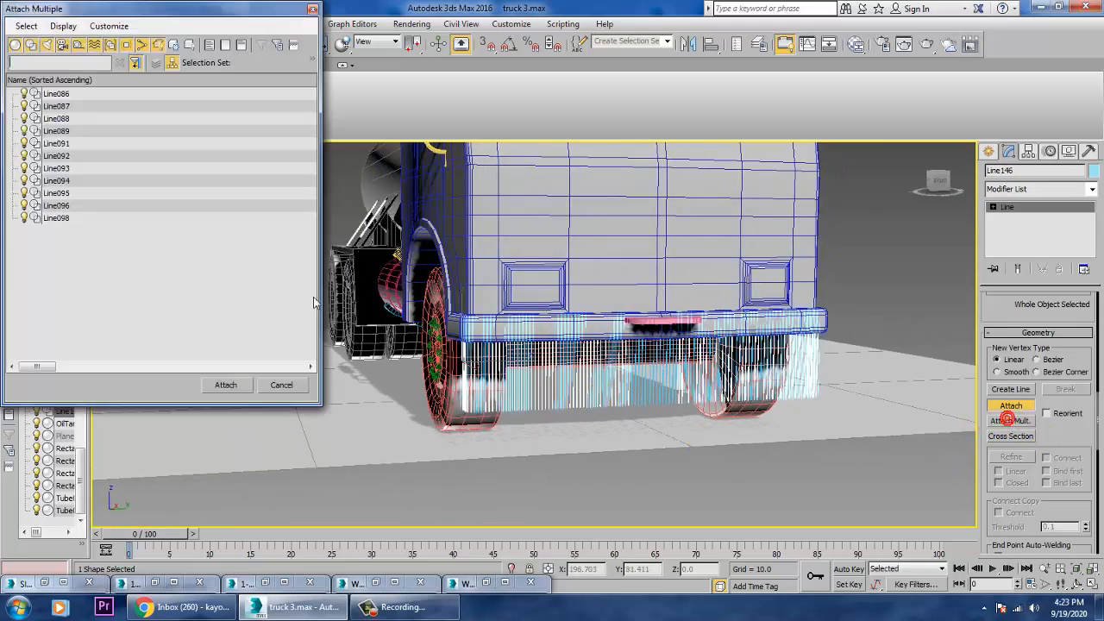
click(72, 95)
shift+click(57, 218)
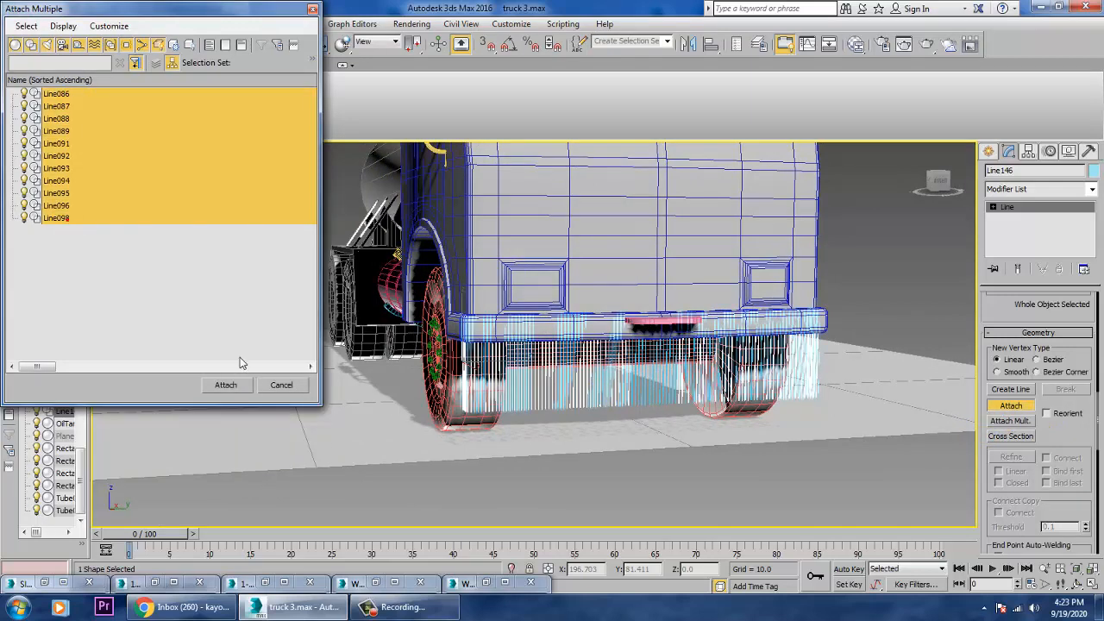
click(223, 389)
right_click(670, 339)
Enter vertex editing on the fringe and slightly raise the bottom vertices of the strands beside the truck's right front wheel.
scroll(673, 335, down, 7)
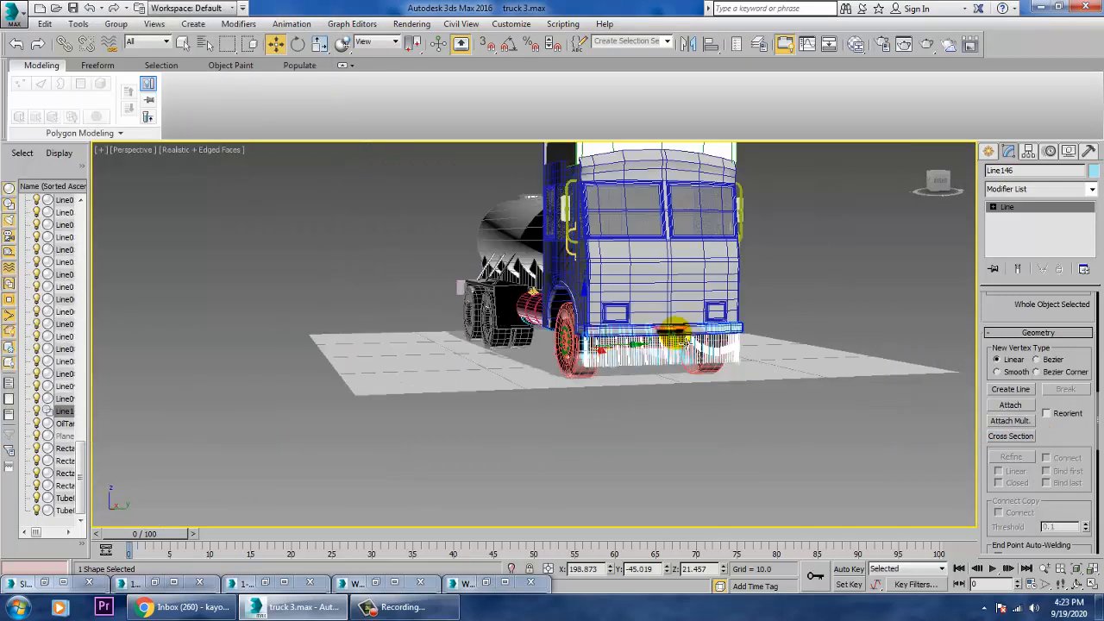
alt+middle_drag(674, 333, 730, 366)
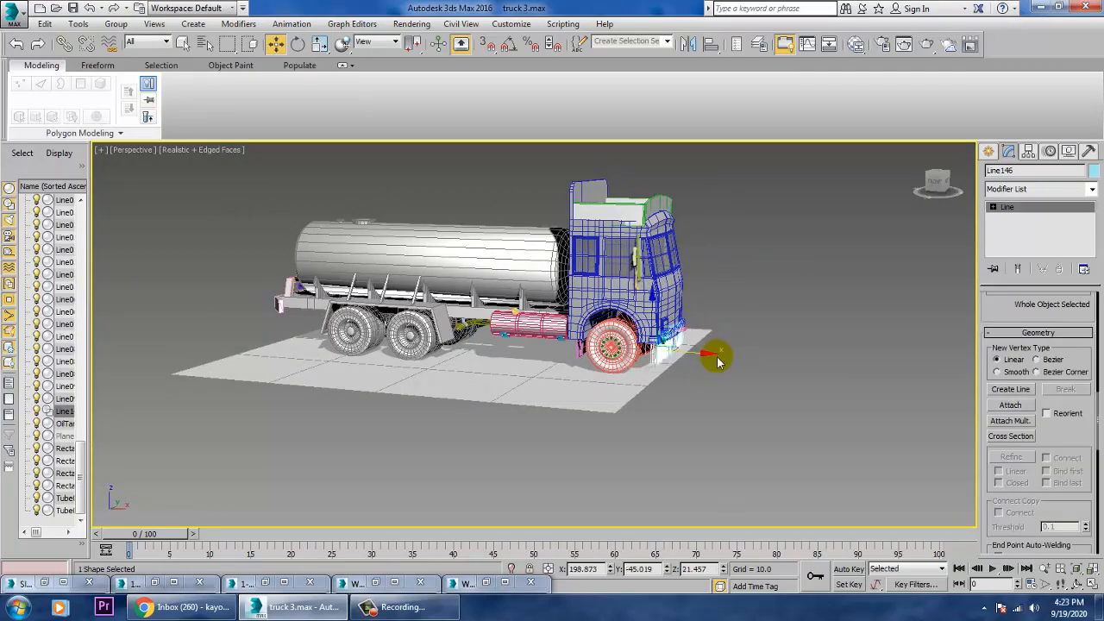
alt+middle_drag(715, 357, 655, 358)
scroll(653, 361, up, 5)
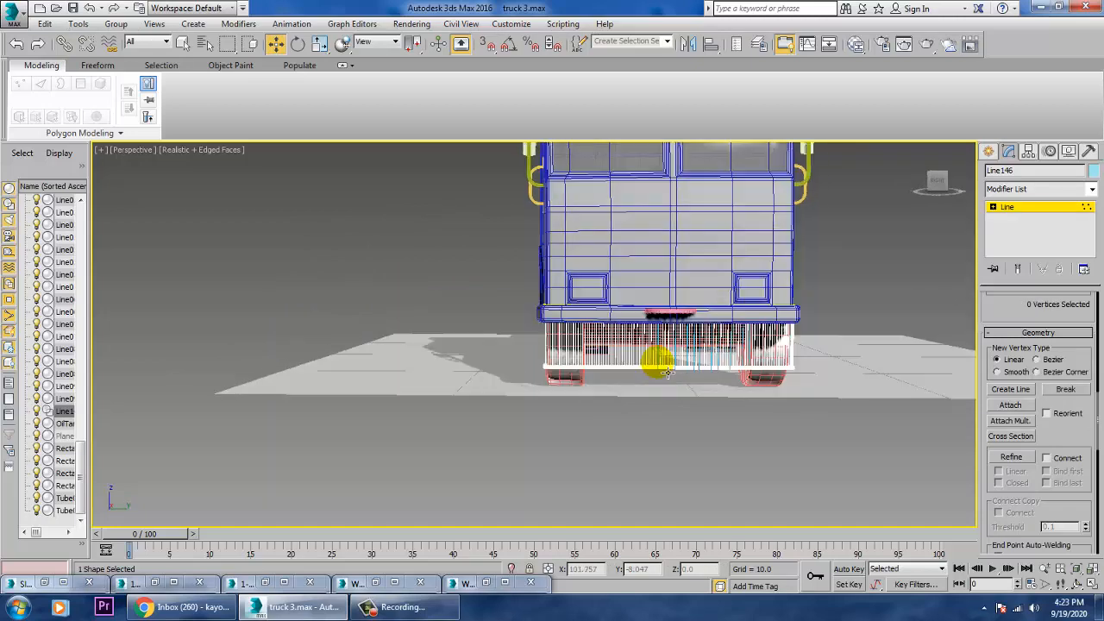
scroll(661, 365, up, 4)
drag(608, 341, 571, 307)
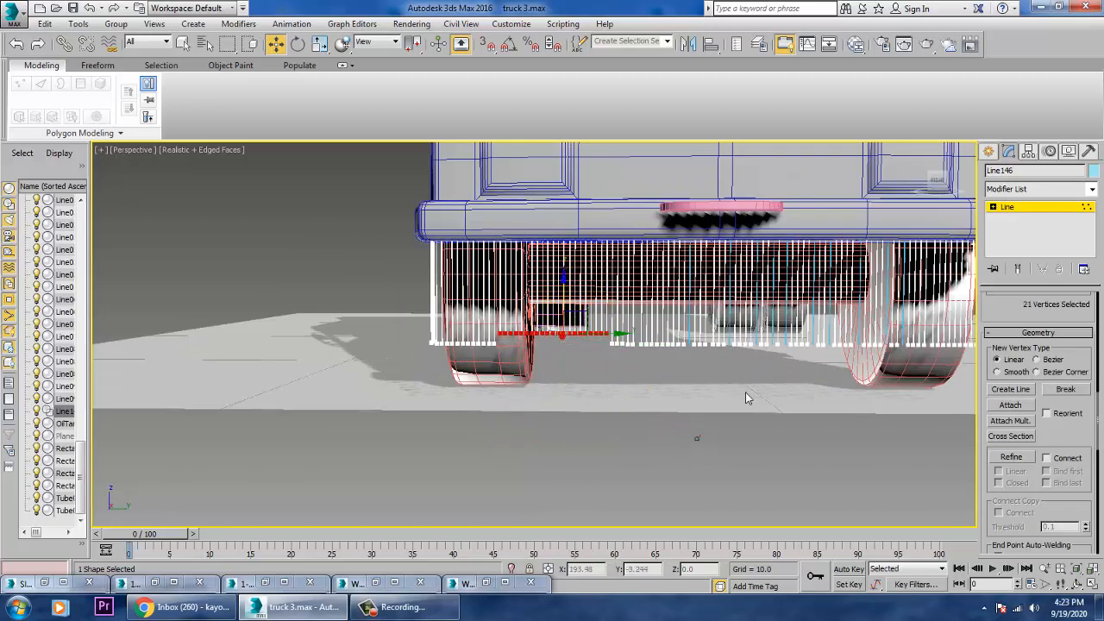
Lower the bottom vertices of the strands near the bumper's middle and raise those by the left front wheel about 3 units.
drag(746, 393, 775, 338)
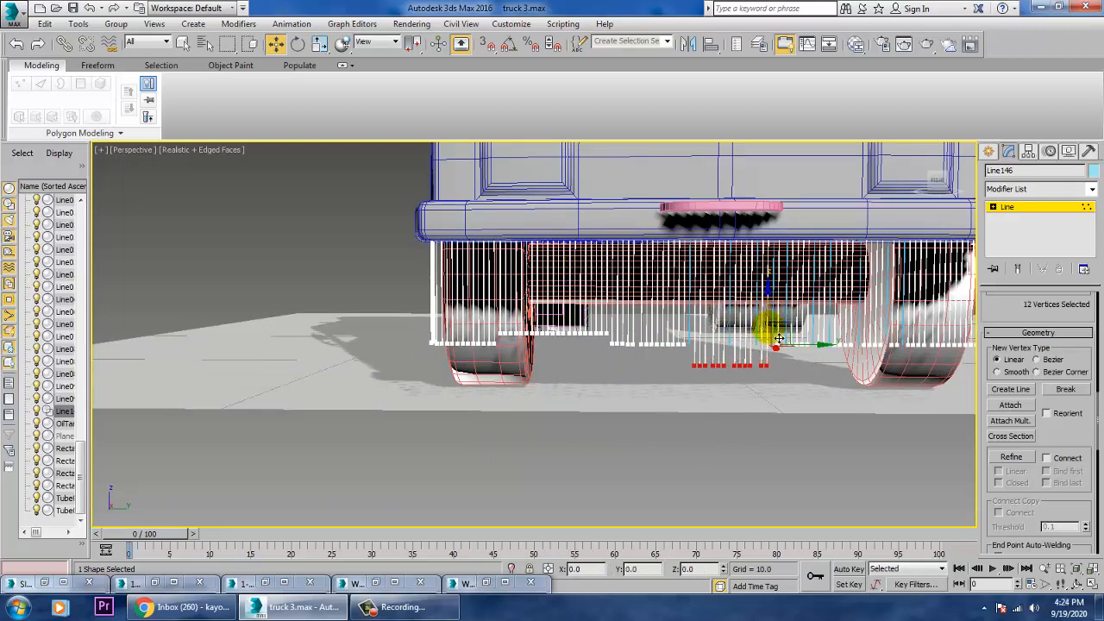
middle_drag(779, 338, 731, 468)
drag(816, 383, 794, 365)
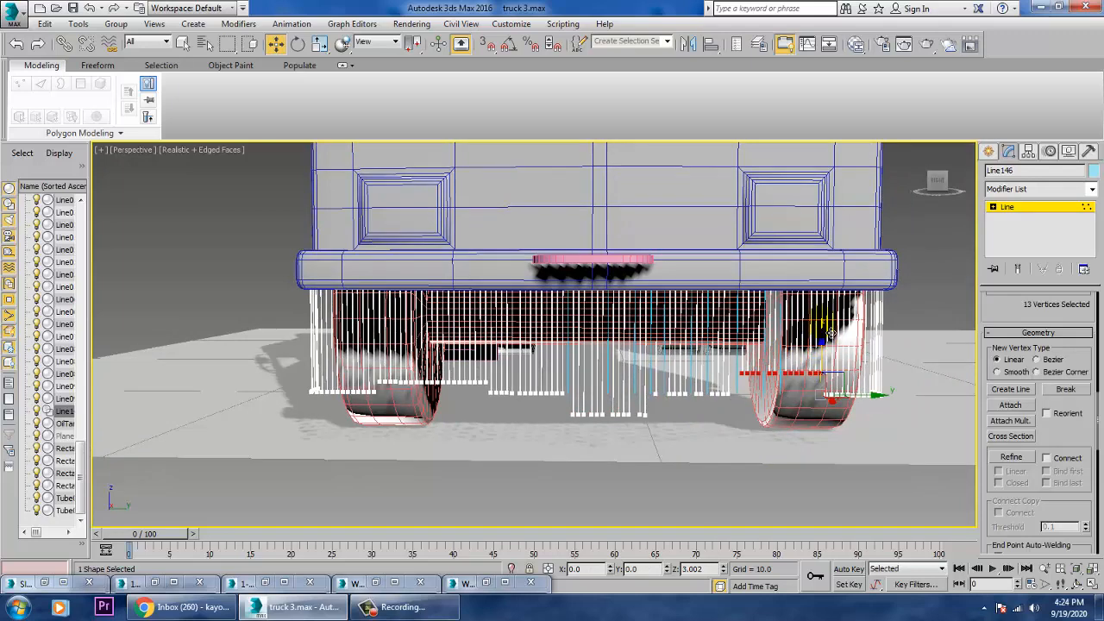
drag(831, 333, 830, 335)
Review the staggered fringe on the truck with edged faces off, then leave vertex editing and deselect the shape.
scroll(752, 375, down, 4)
alt+middle_drag(748, 374, 775, 399)
scroll(775, 400, down, 2)
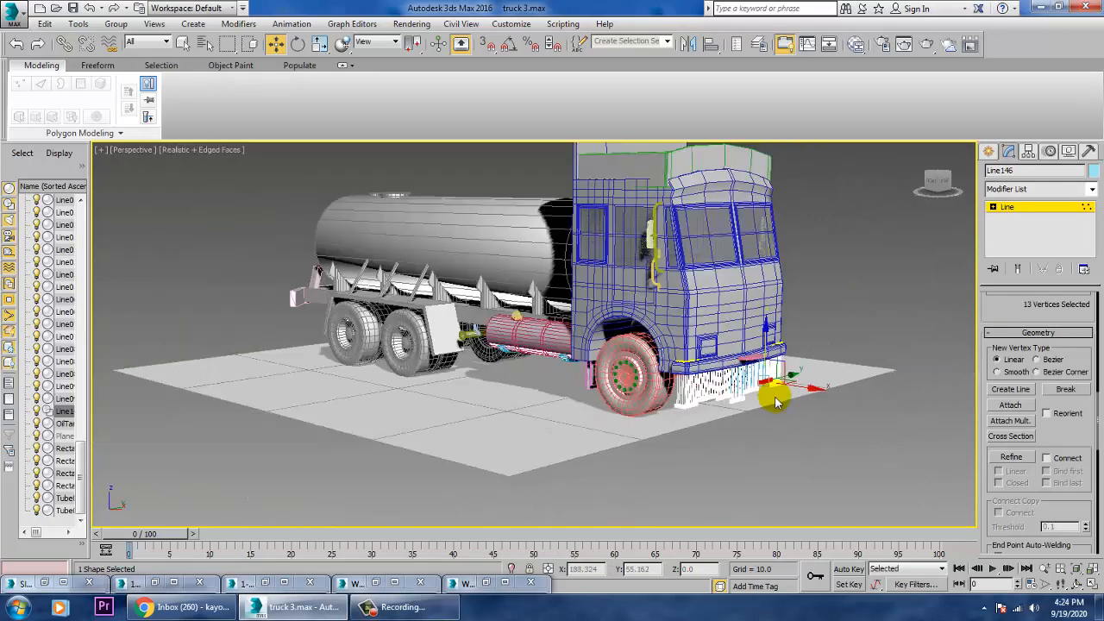
key(F4)
click(914, 263)
scroll(809, 349, up, 3)
click(1007, 208)
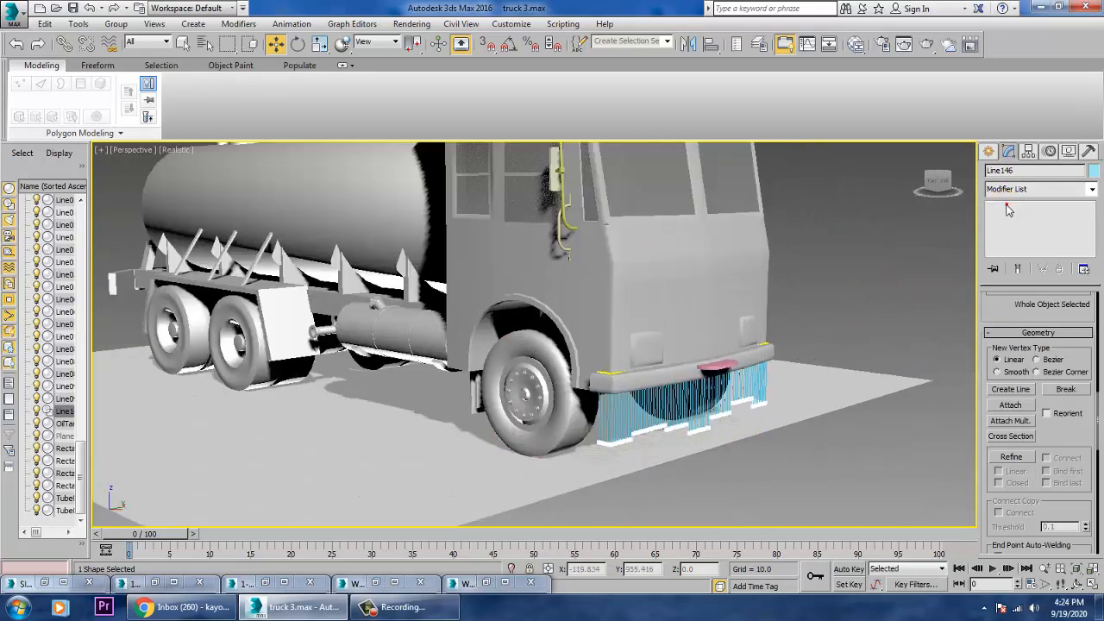
click(825, 310)
Compare the truck in wireframe and shaded display, clear the selection and show the edged faces again.
click(642, 354)
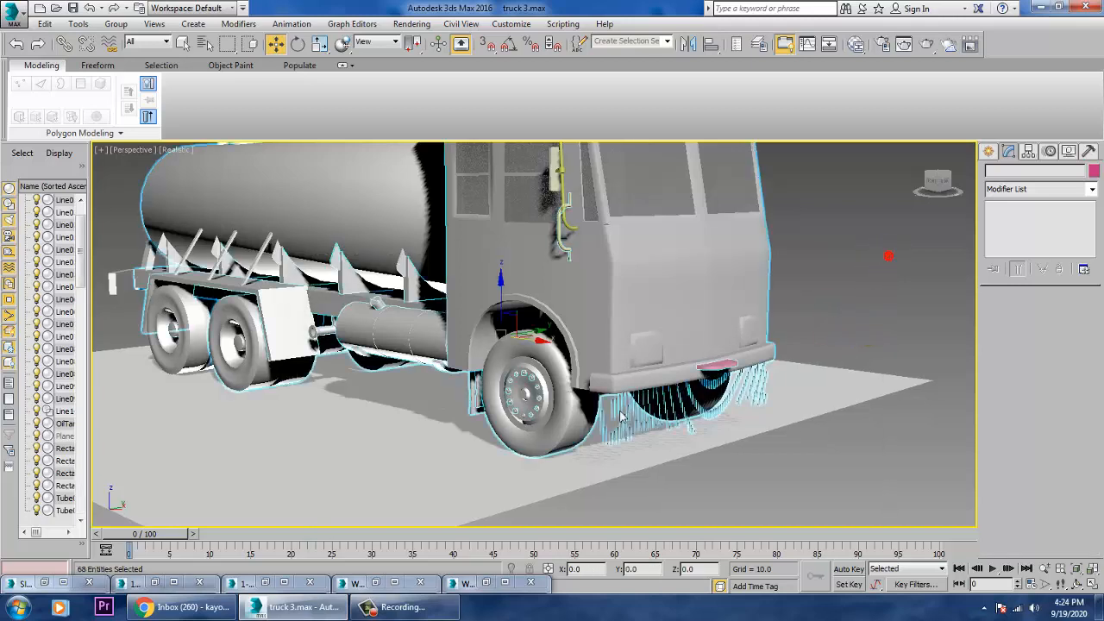
key(F3)
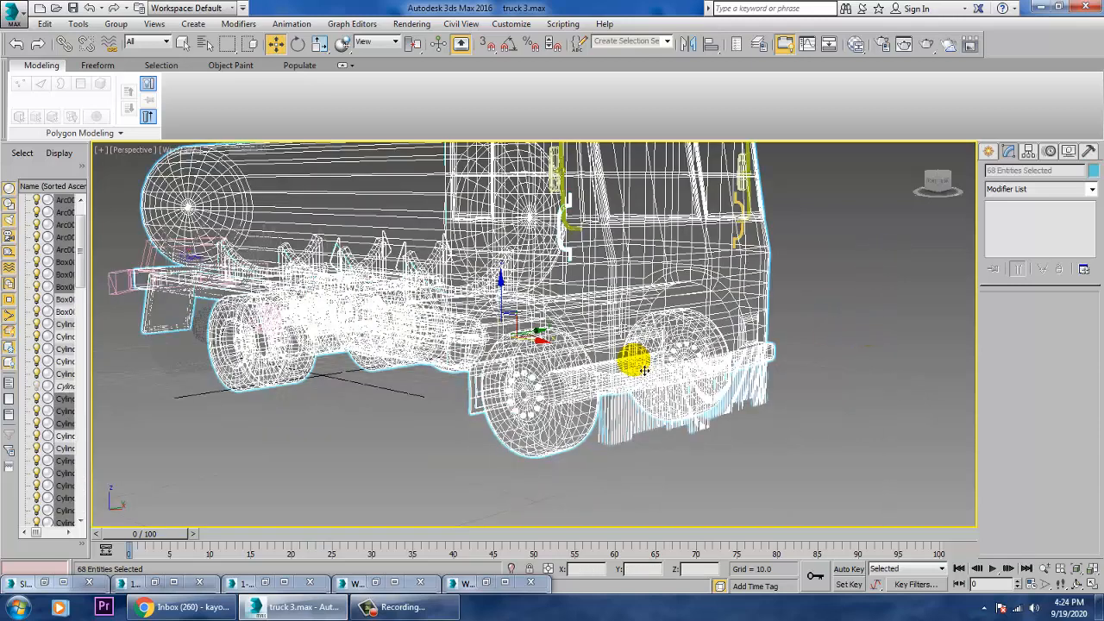
key(F3)
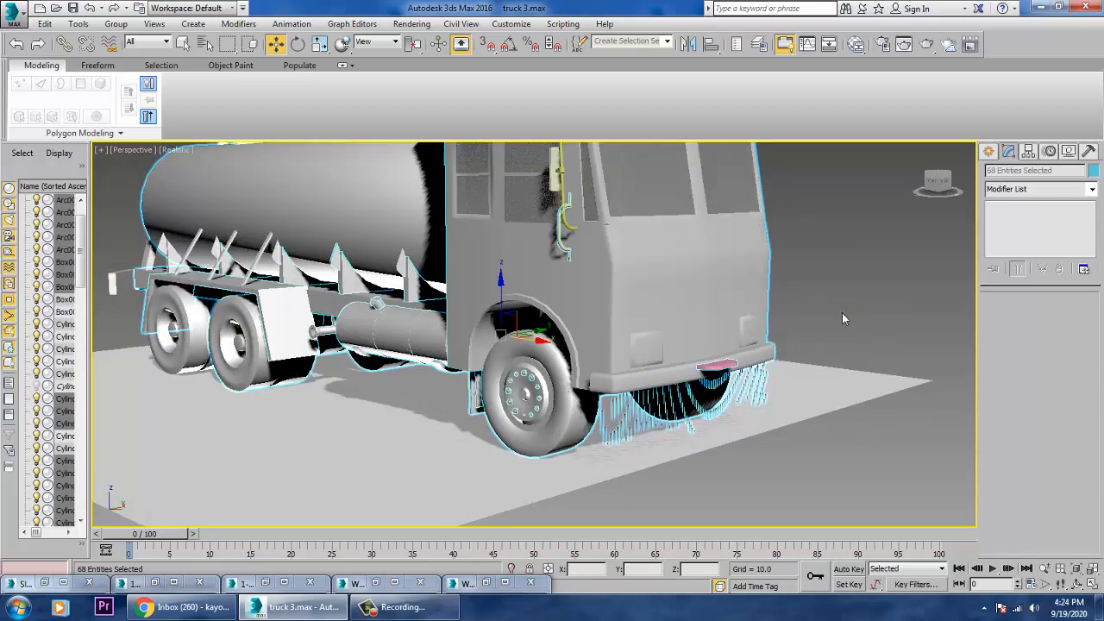
click(844, 319)
key(F4)
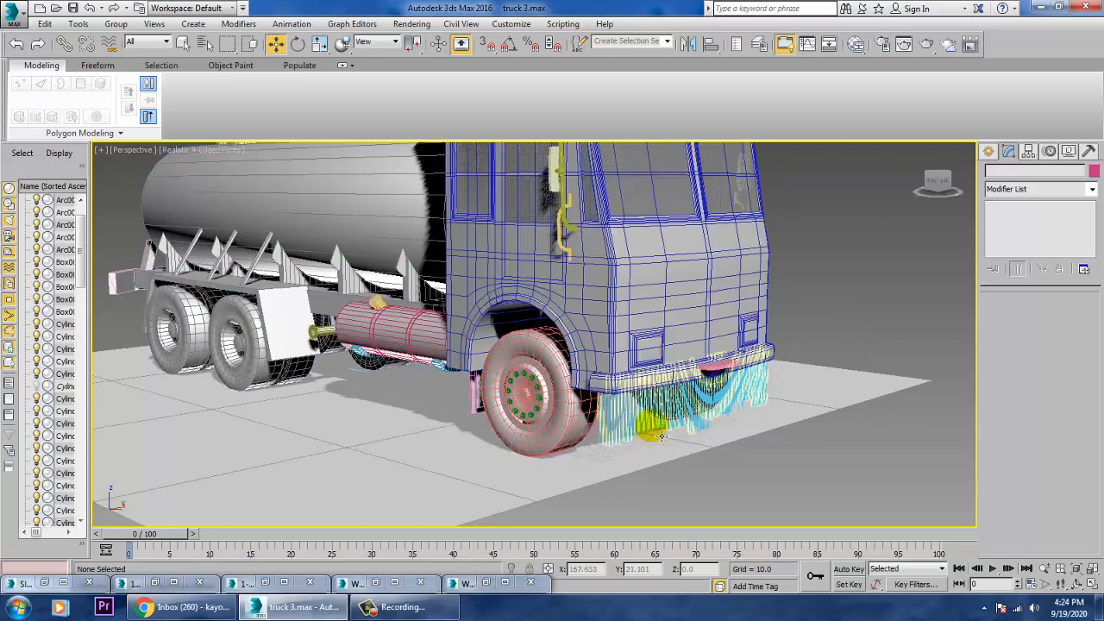
Select the combined fringe shape, set its radial rendering thickness to 0.08 and clear the selection.
scroll(662, 432, up, 3)
click(667, 424)
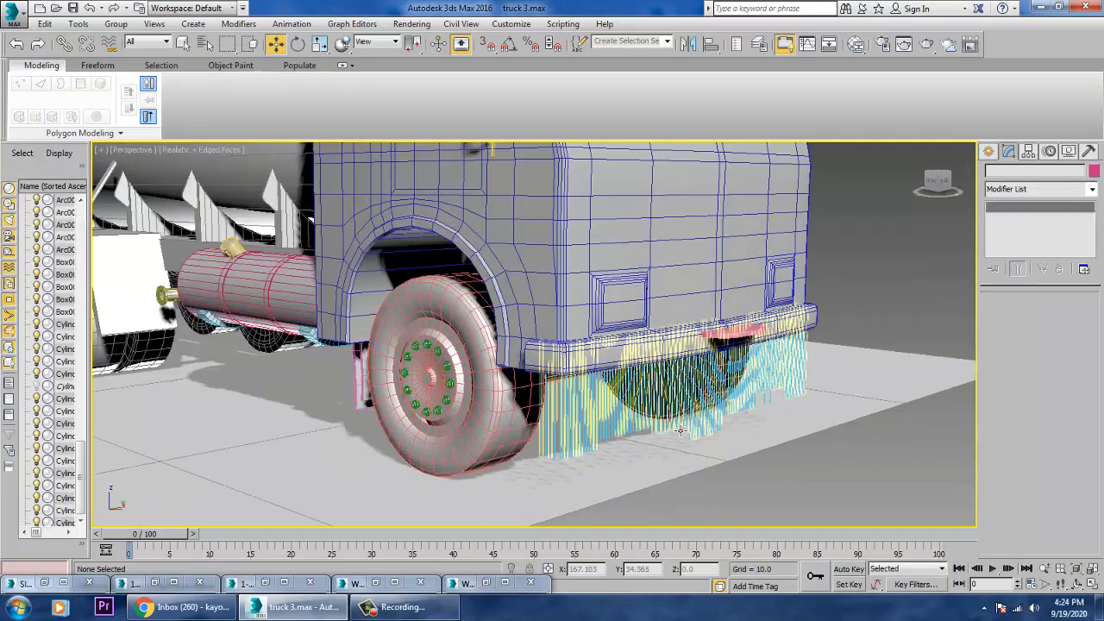
drag(1083, 357, 1086, 417)
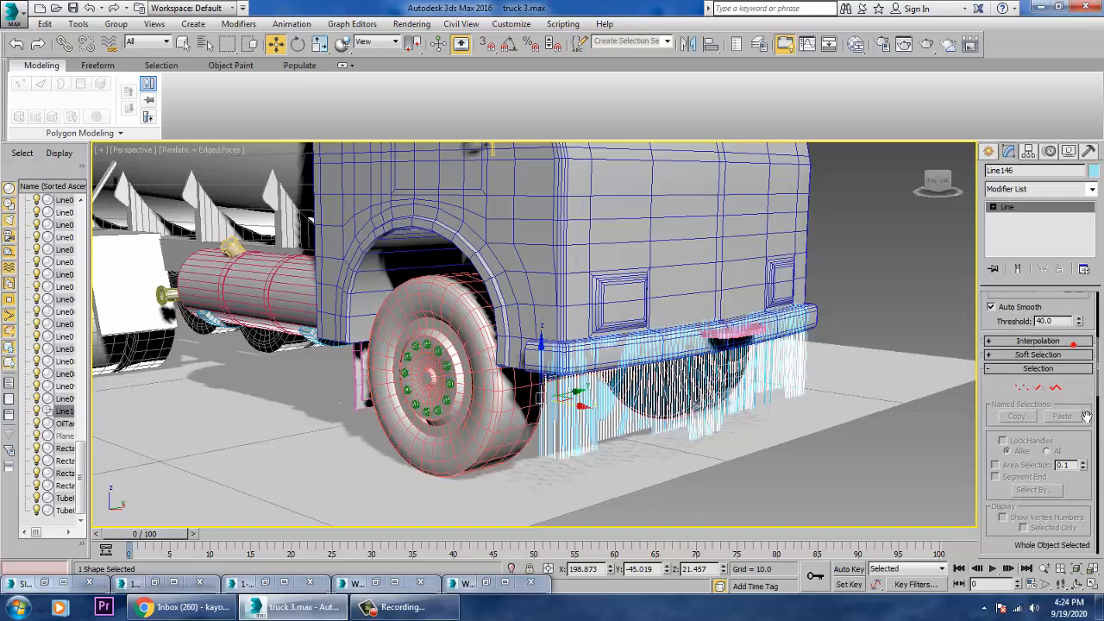
drag(1001, 409, 1060, 487)
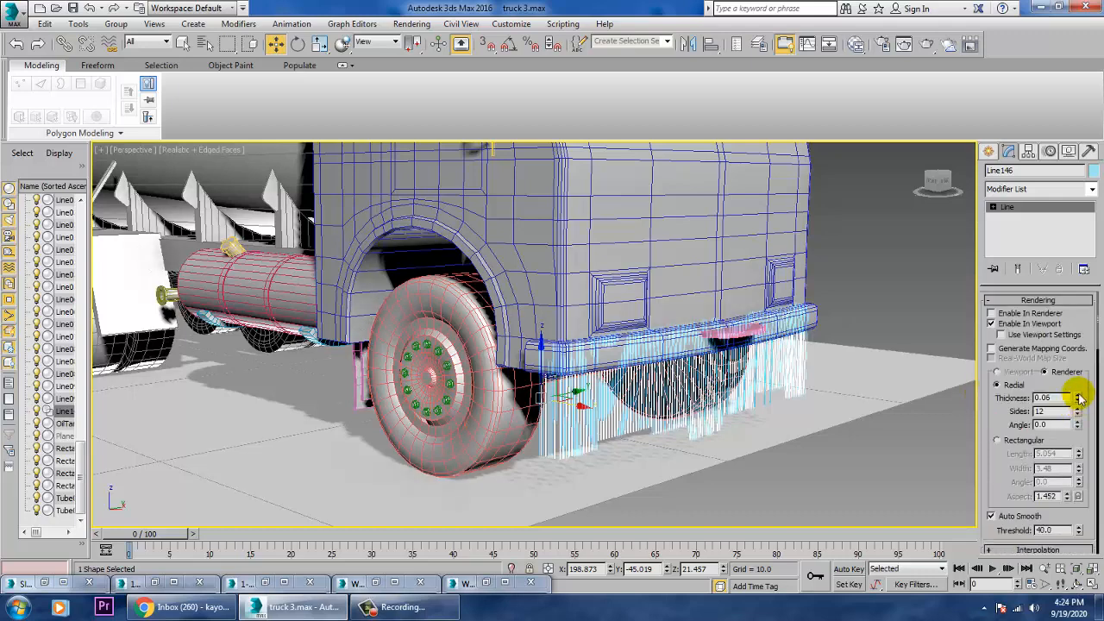
drag(1078, 397, 1090, 401)
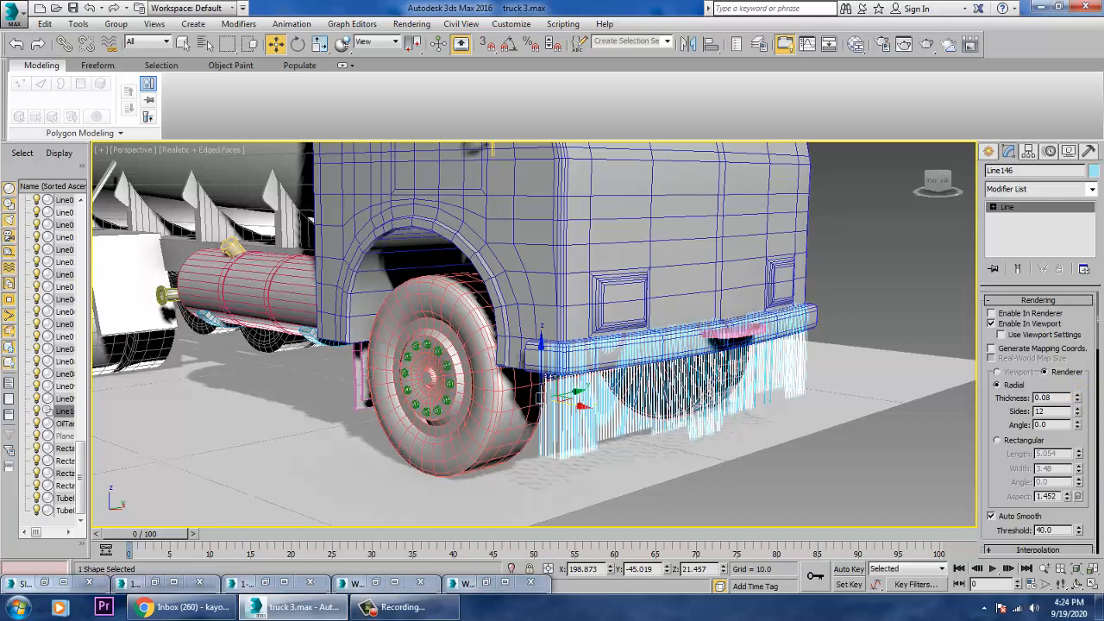
click(852, 306)
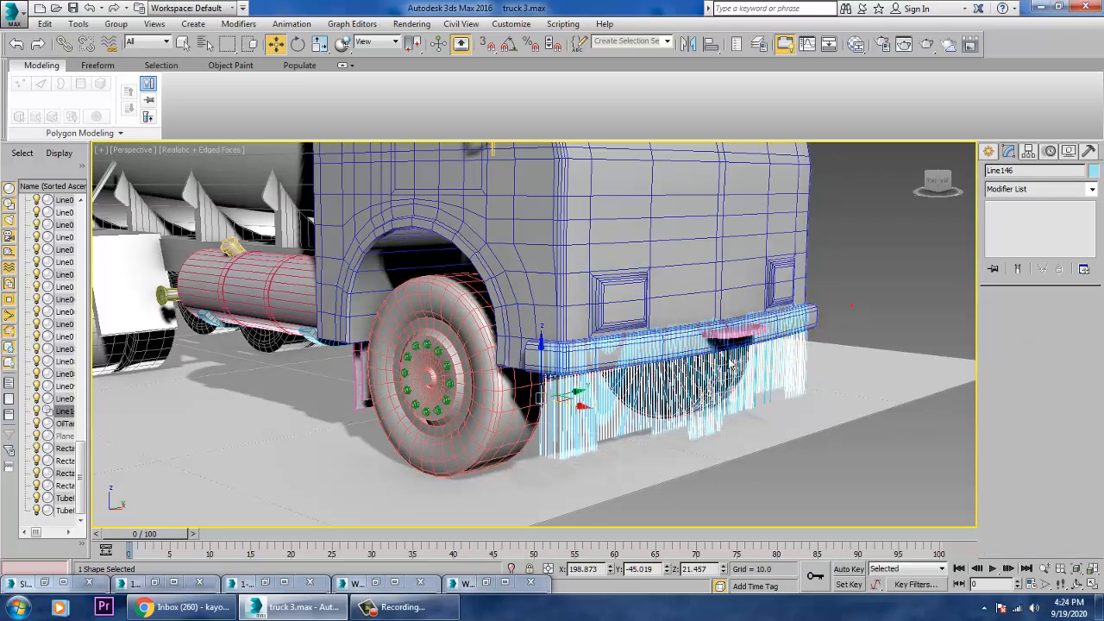
scroll(712, 388, down, 10)
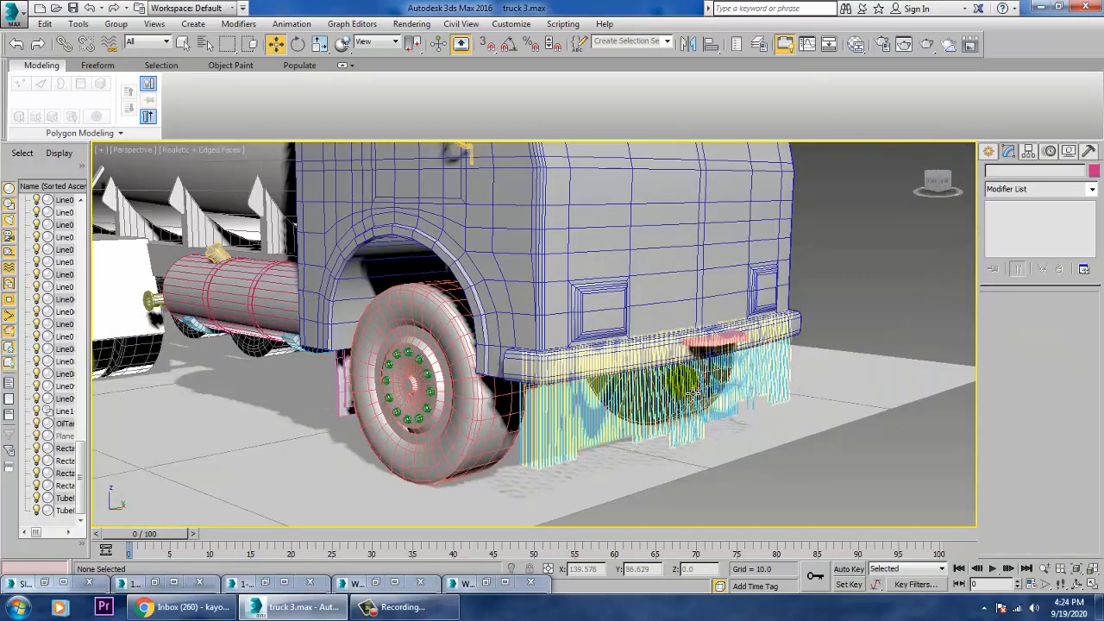
scroll(673, 375, up, 3)
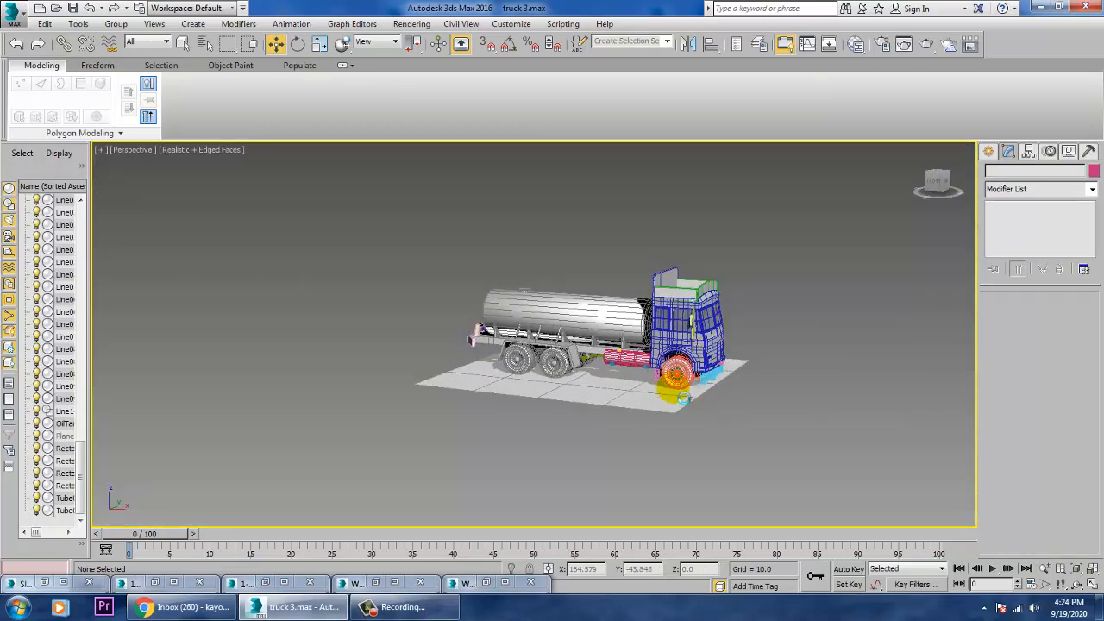
Look through the side-view reference photos, put them away and bring up the decorated truck's front photo beside the model.
scroll(682, 398, up, 5)
alt+middle_drag(783, 389, 431, 492)
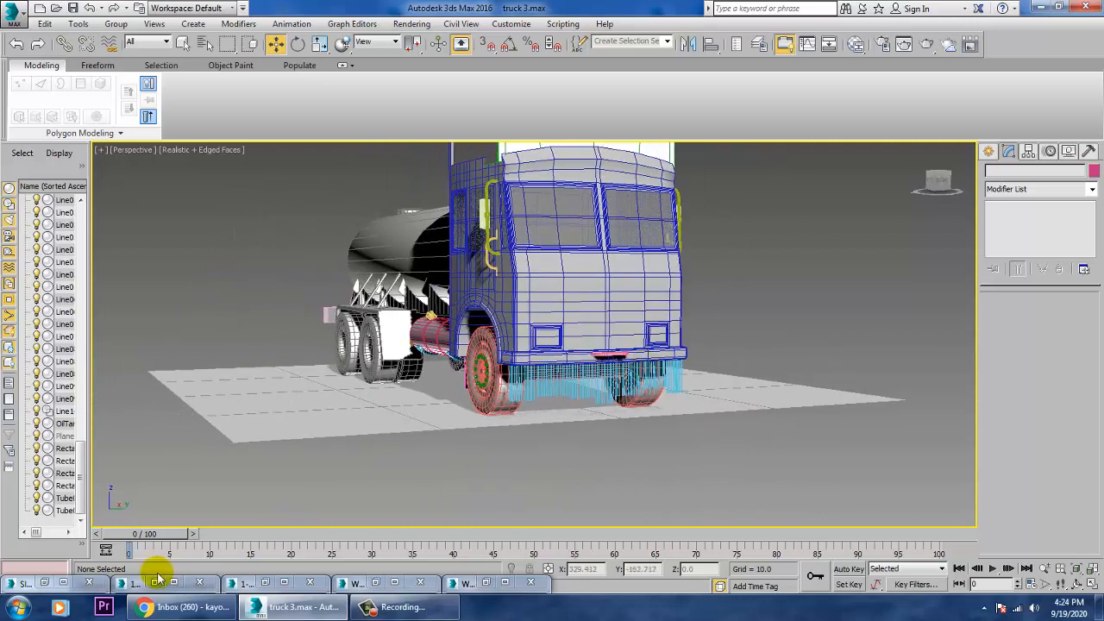
click(369, 584)
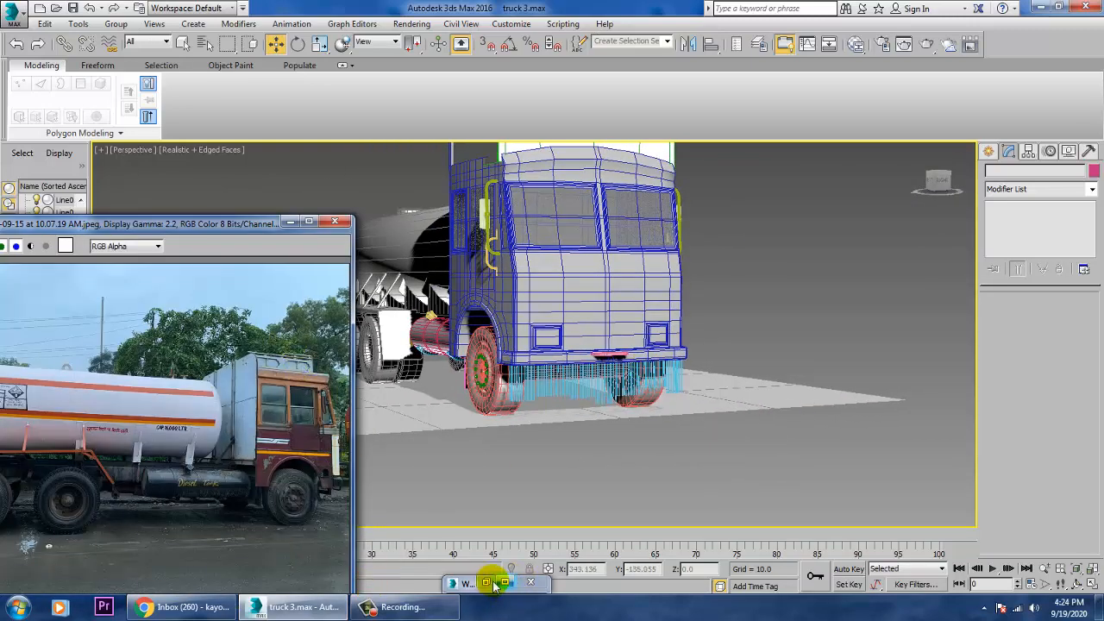
click(486, 584)
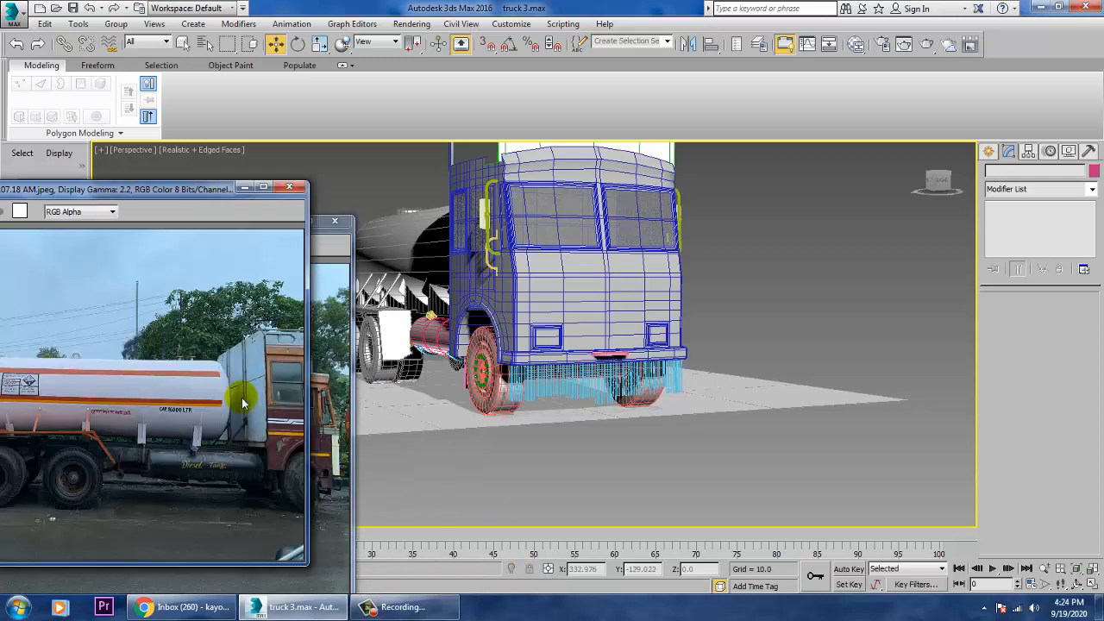
click(244, 187)
click(290, 221)
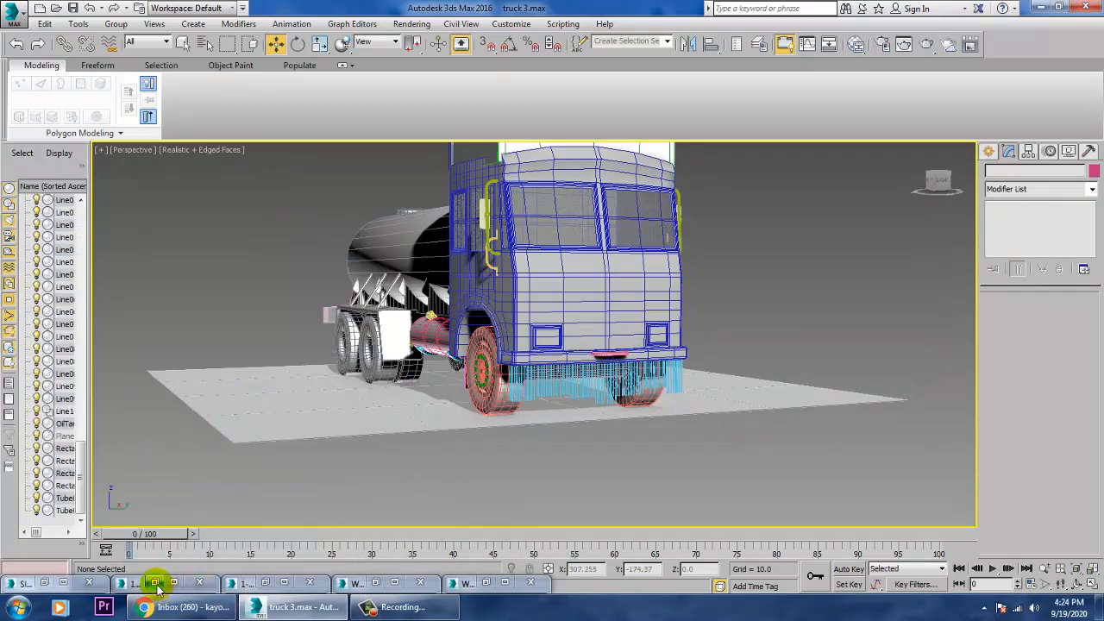
click(151, 583)
middle_drag(329, 342, 326, 414)
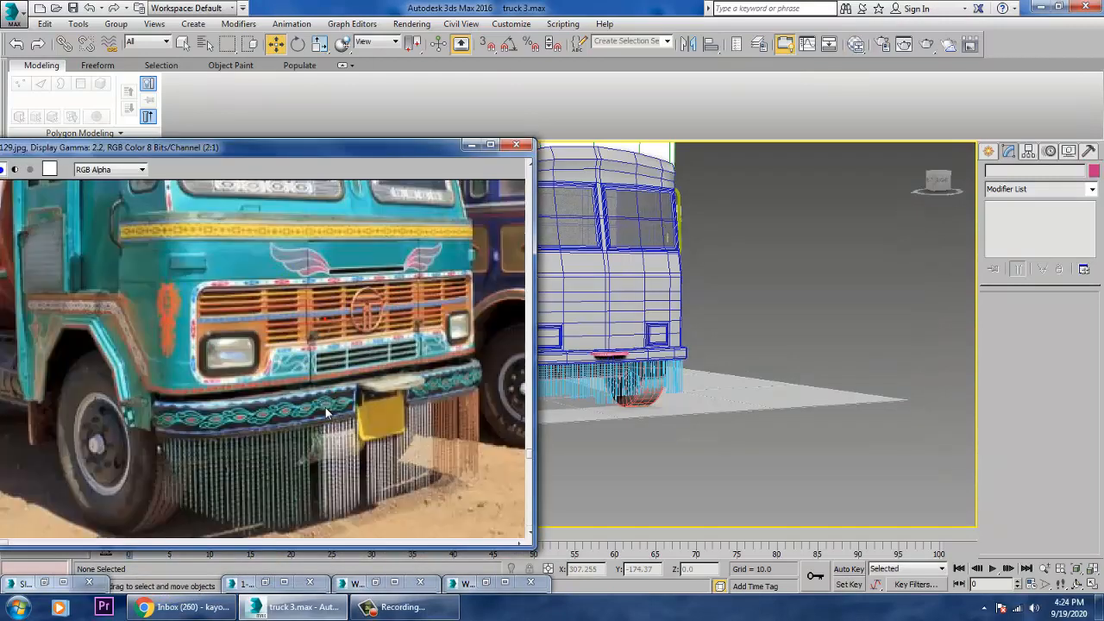
Compare the cab's windscreen and roof sign board with the upper part of the reference photo.
alt+middle_drag(695, 371, 856, 398)
click(750, 329)
click(750, 329)
scroll(734, 352, up, 5)
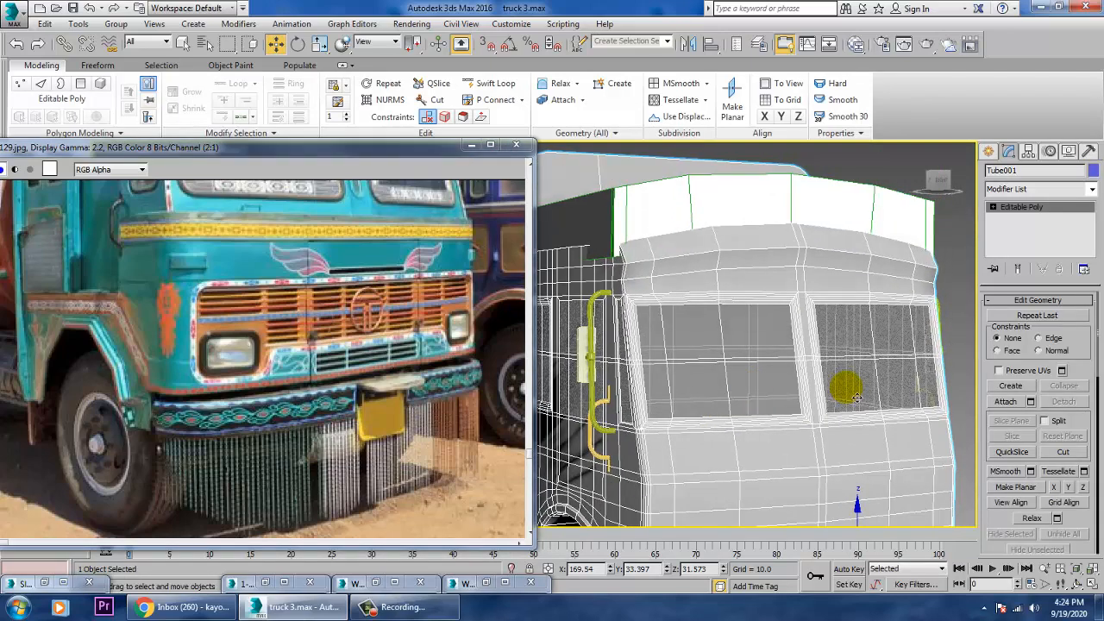
mouse_move(716, 474)
alt+middle_down()
mouse_move(774, 457)
mouse_move(728, 463)
alt+middle_up()
middle_drag(306, 309, 346, 412)
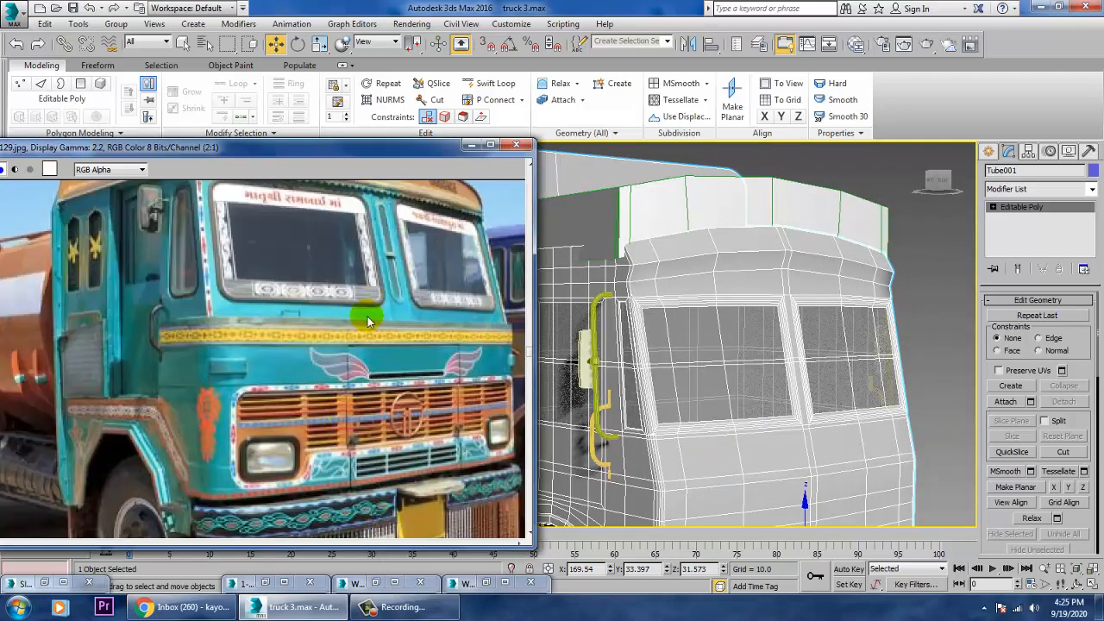
middle_drag(366, 320, 366, 418)
alt+middle_drag(775, 381, 776, 332)
Select the roof sign board and raise its upper front vertices about 2 units.
click(764, 328)
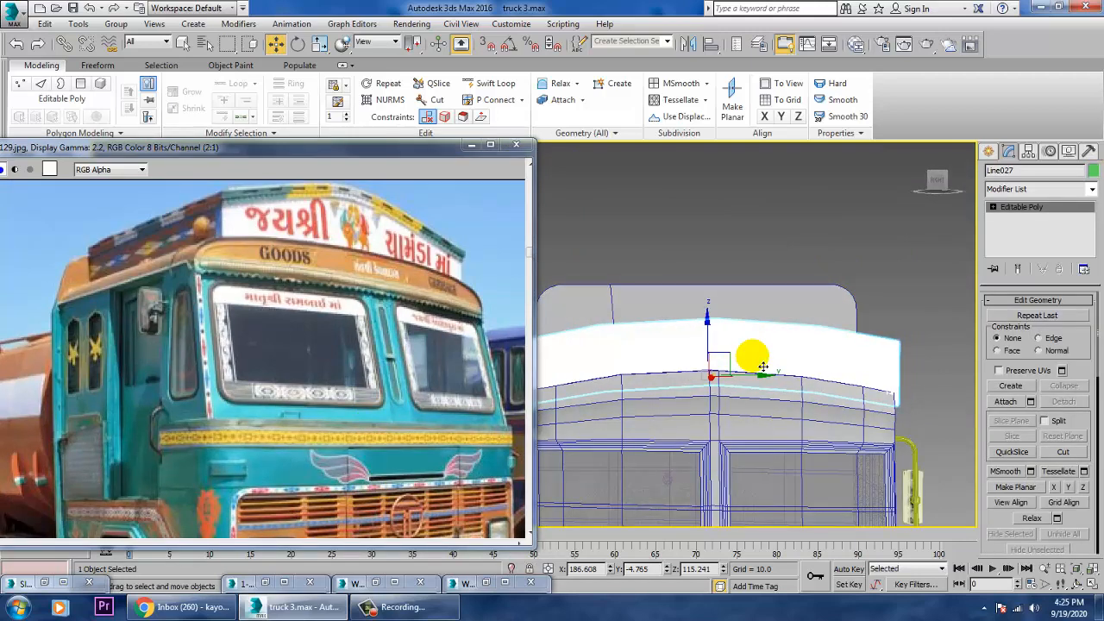
key(1)
drag(830, 332, 835, 339)
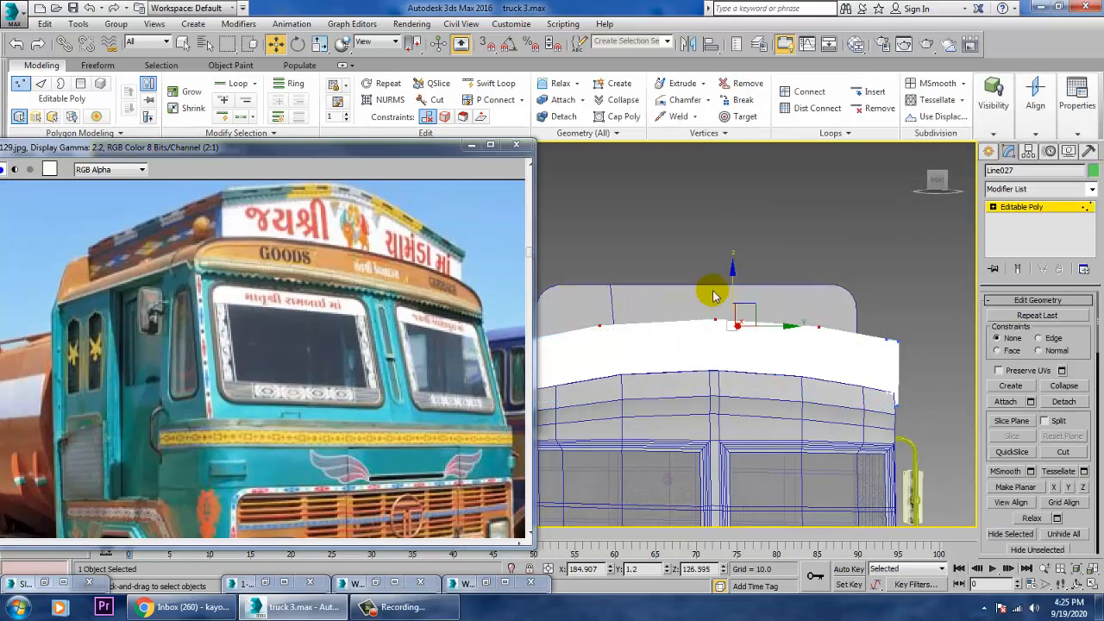
drag(740, 295, 741, 287)
In the Left view, select the sign board's whole bottom row of vertices and raise it about 2.5 units to follow the roof edge.
alt+middle_drag(772, 349, 938, 352)
key(alt+w)
middle_drag(872, 304, 784, 242)
key(z)
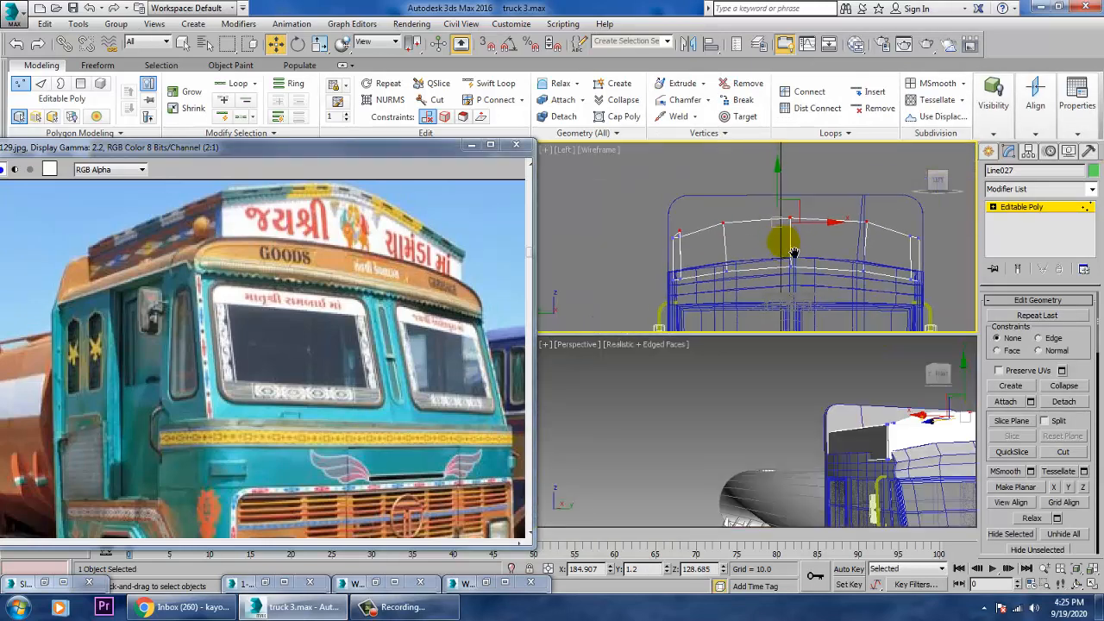
key(alt+w)
mouse_move(616, 208)
mouse_down()
mouse_move(702, 317)
mouse_move(703, 302)
mouse_move(684, 287)
mouse_up()
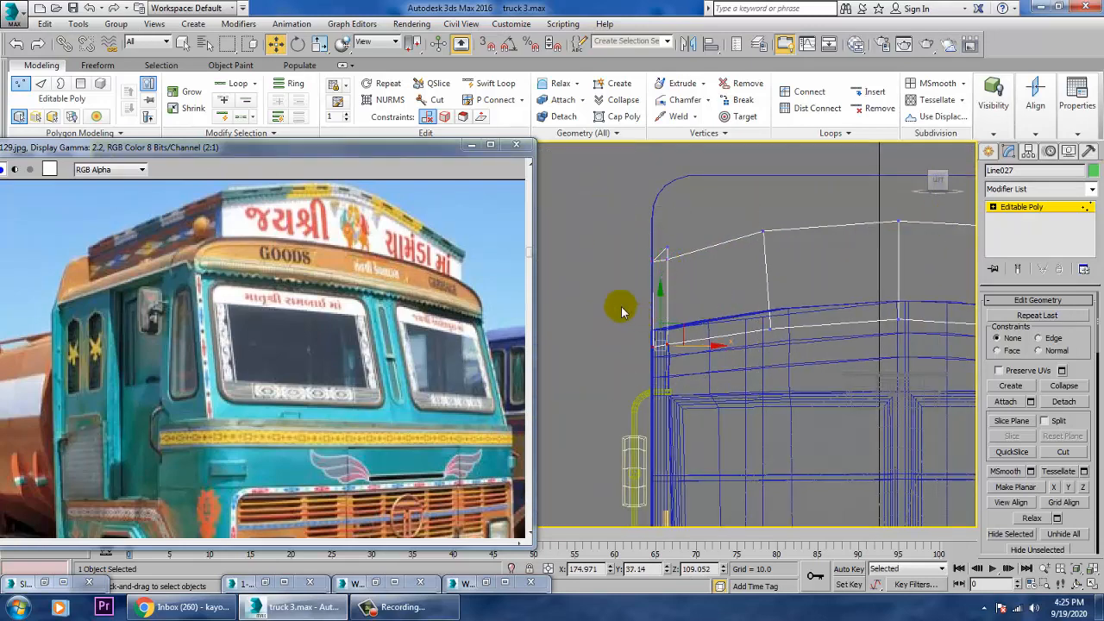
scroll(623, 306, down, 3)
drag(597, 316, 980, 421)
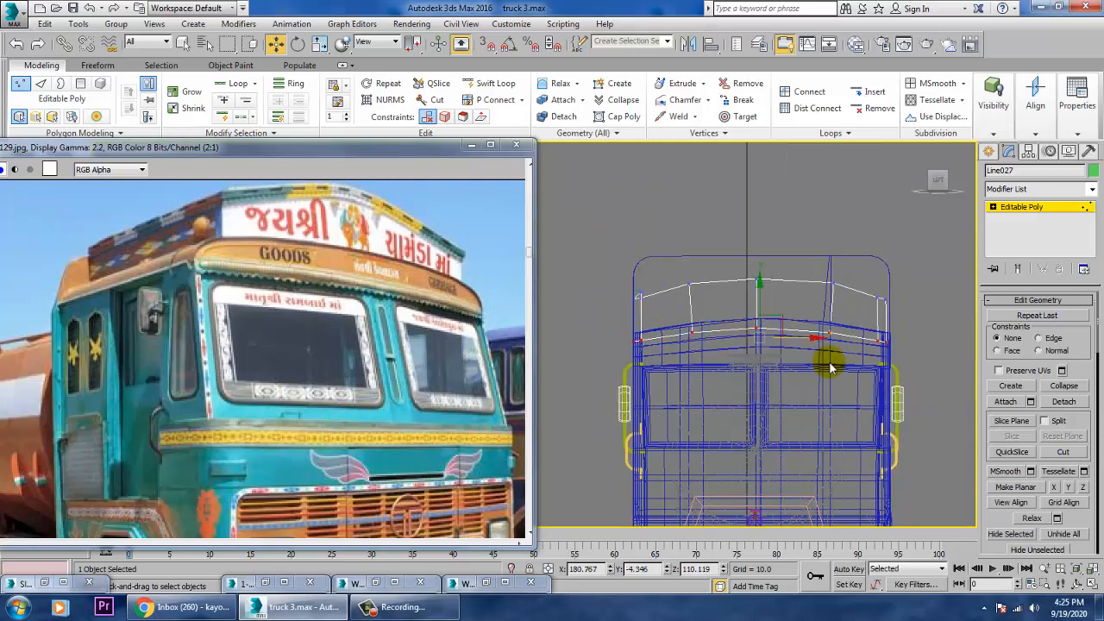
scroll(826, 362, up, 2)
drag(745, 306, 744, 297)
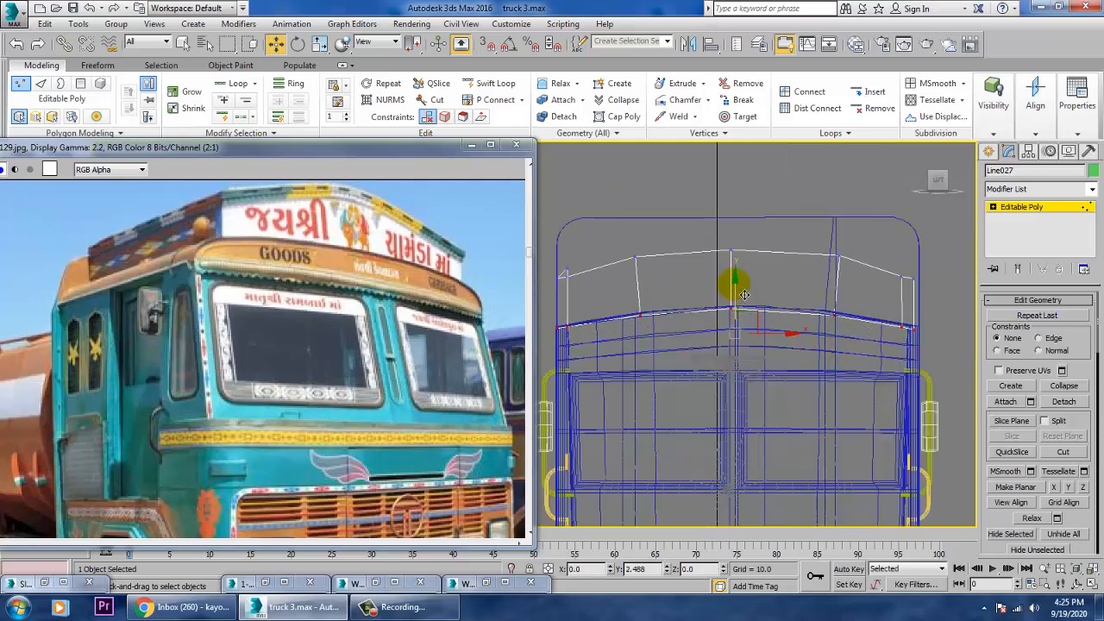
Select the sign board's front corner vertices on the fuel-tank side and nudge them about 0.7 units inward.
drag(887, 236, 967, 444)
drag(955, 317, 957, 315)
alt+middle_drag(850, 402, 820, 429)
key(alt+w)
key(alt+w)
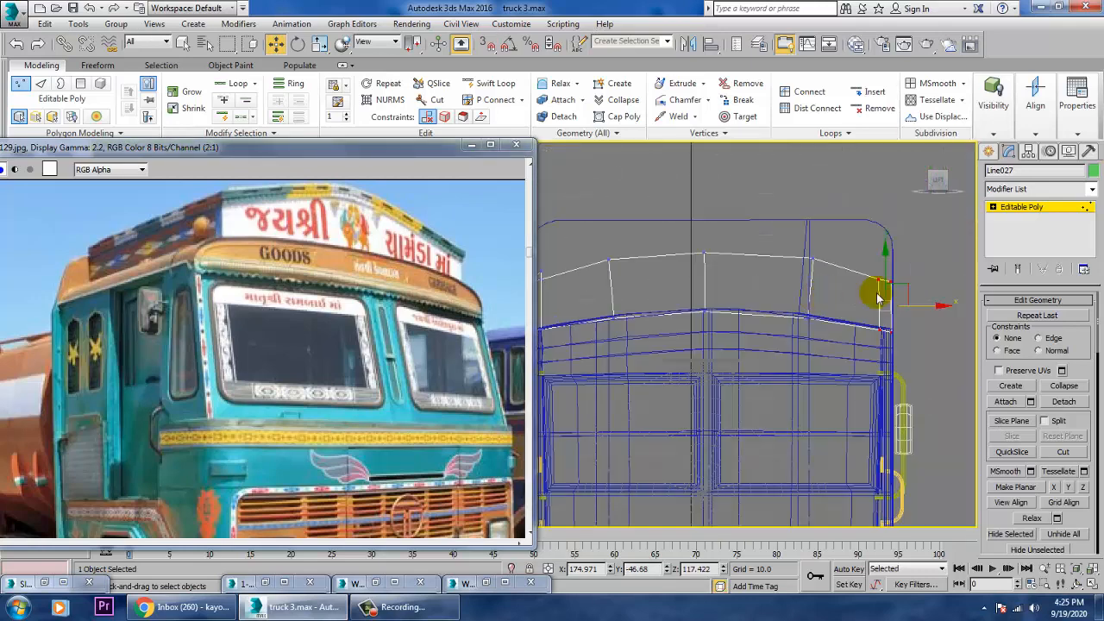
drag(942, 314, 939, 314)
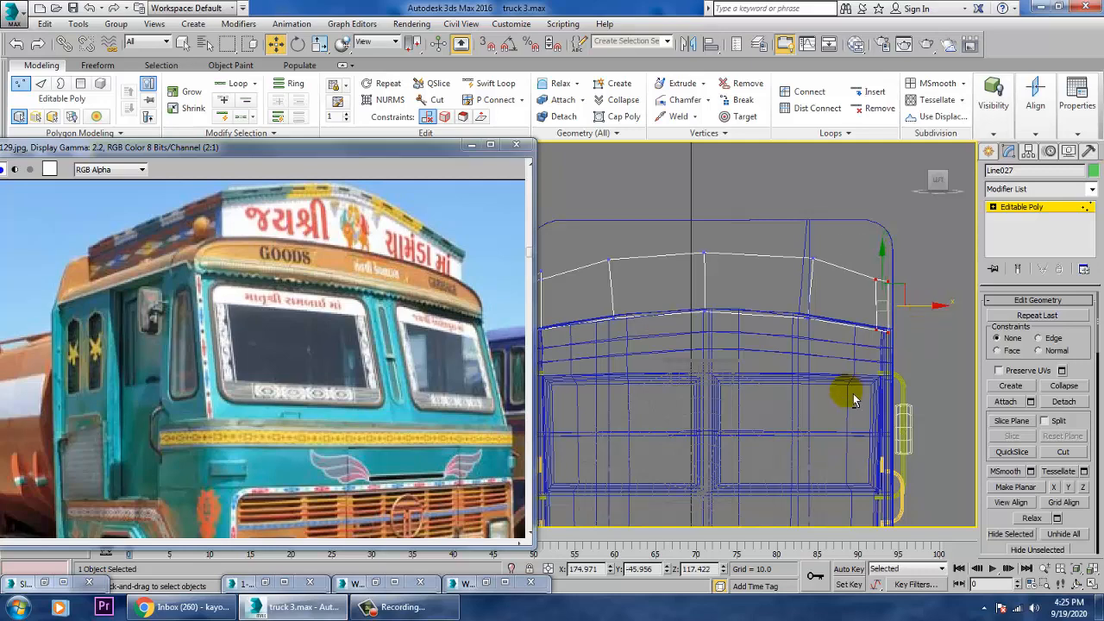
Shift the selected sign board vertices on the fuel-tank side about 2 units further toward the cab's centre.
key(alt+w)
key(alt+w)
alt+middle_drag(900, 439, 871, 429)
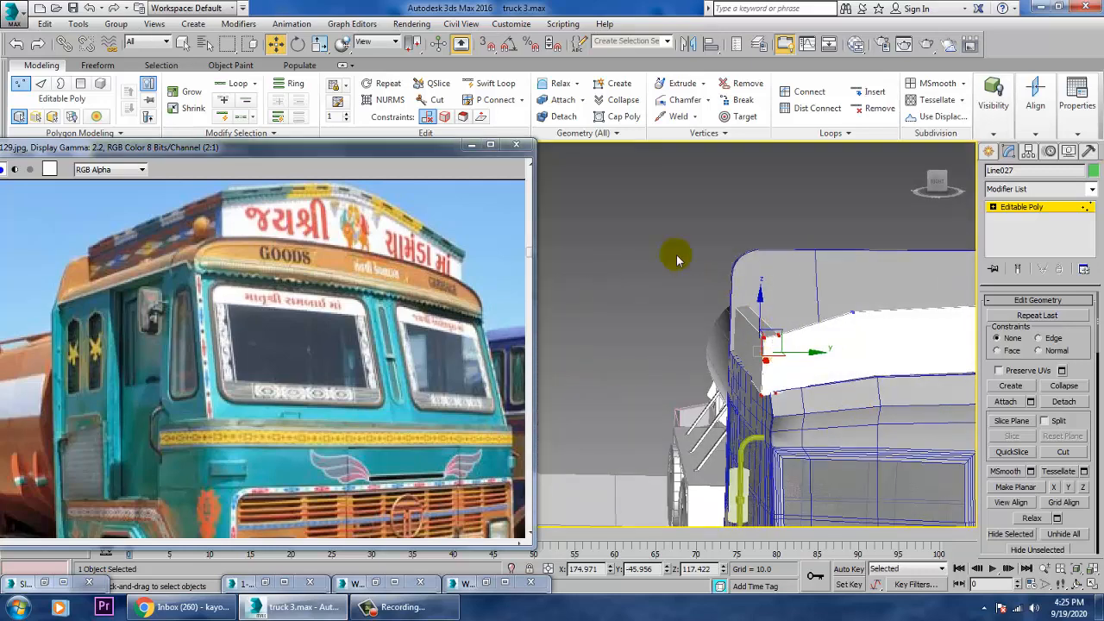
drag(809, 363, 826, 361)
alt+middle_drag(794, 392, 820, 448)
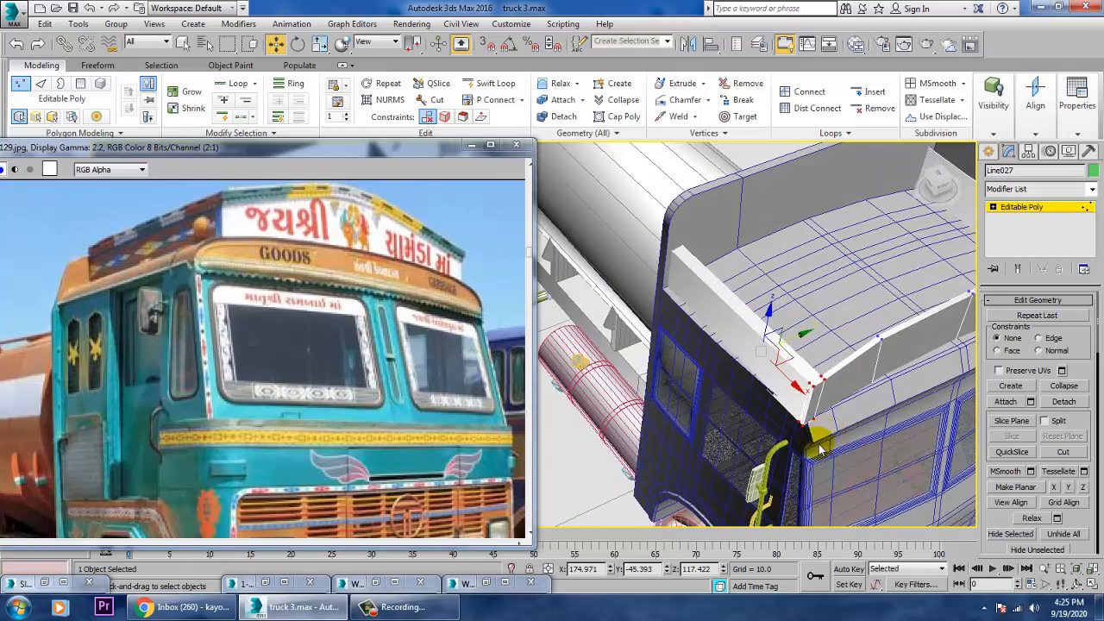
drag(803, 348, 811, 346)
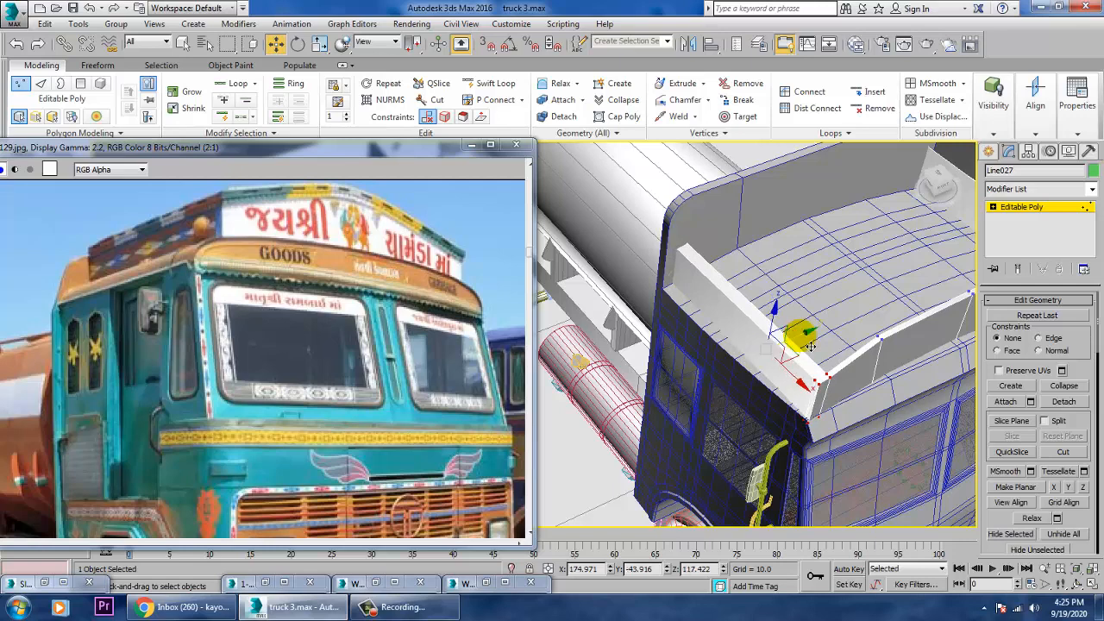
In the view from above, move only the sign board's front corner vertices on the fuel-tank side about 1.4 units inward.
key(alt+w)
drag(357, 142, 286, 218)
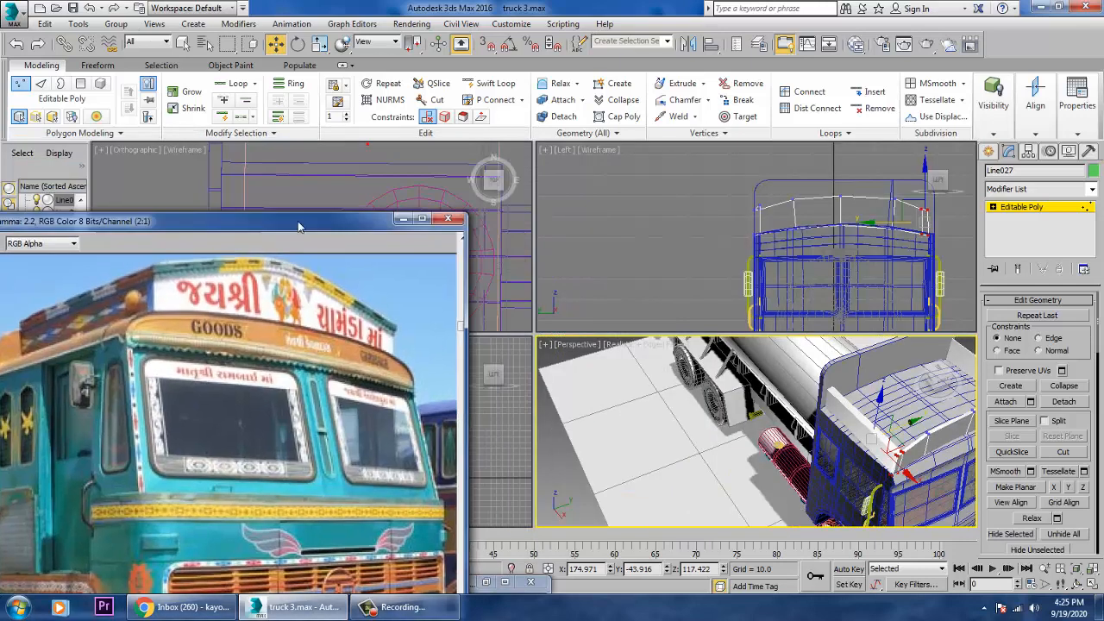
key(alt+w)
middle_drag(423, 181, 779, 349)
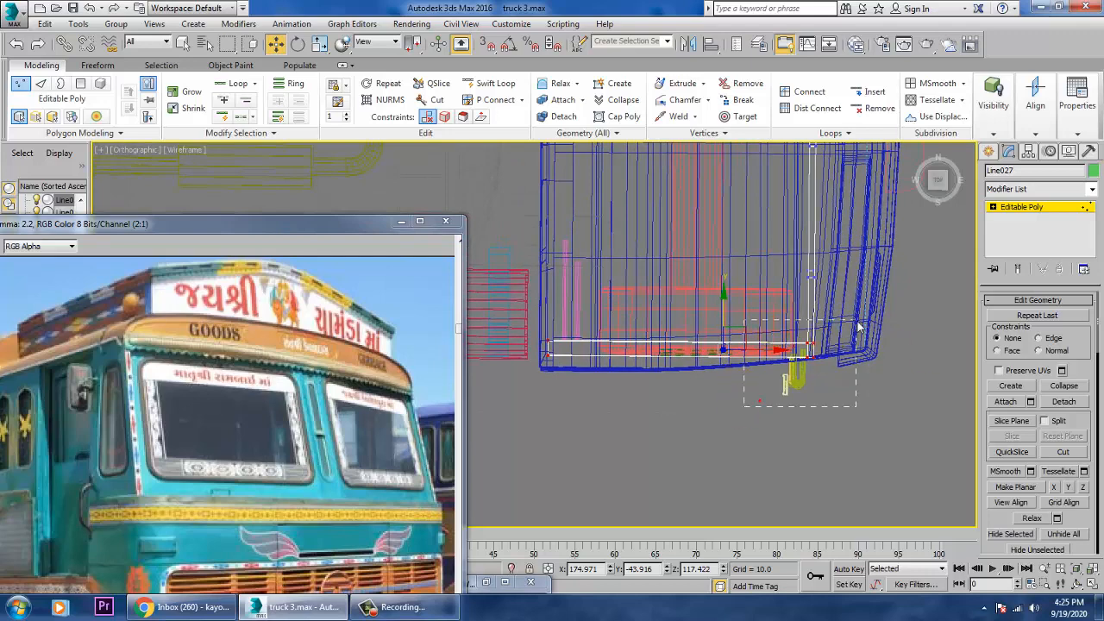
drag(821, 328, 817, 321)
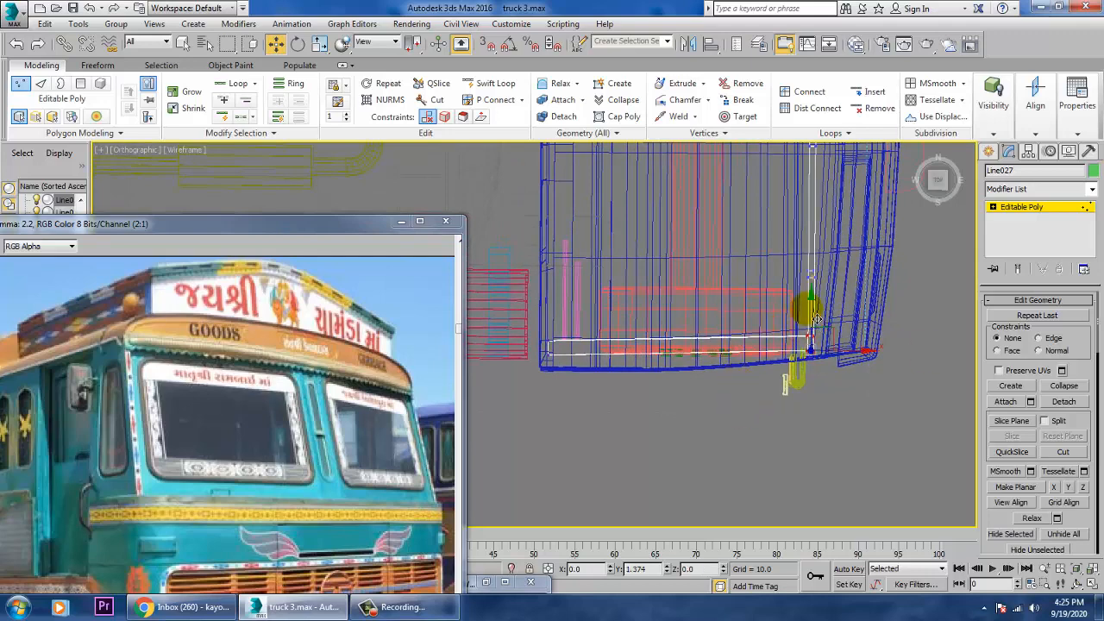
key(alt+w)
middle_click(858, 406)
key(alt+w)
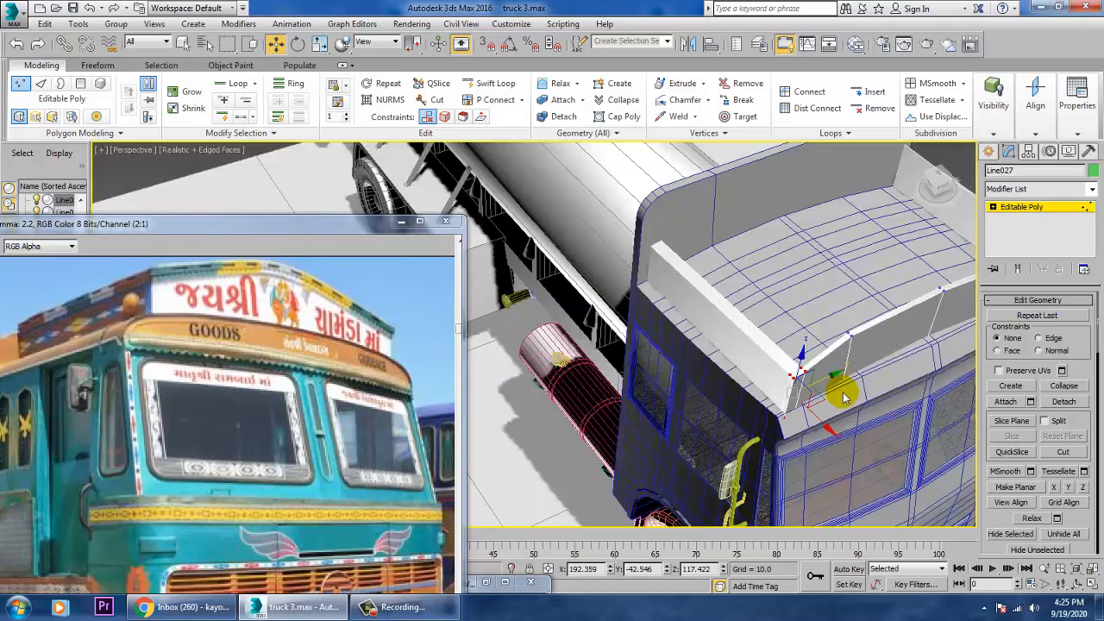
Review the reshaped sign board on the whole truck against the reference photo and leave vertex editing.
alt+middle_drag(819, 387, 744, 336)
middle_drag(830, 348, 713, 328)
scroll(748, 366, down, 4)
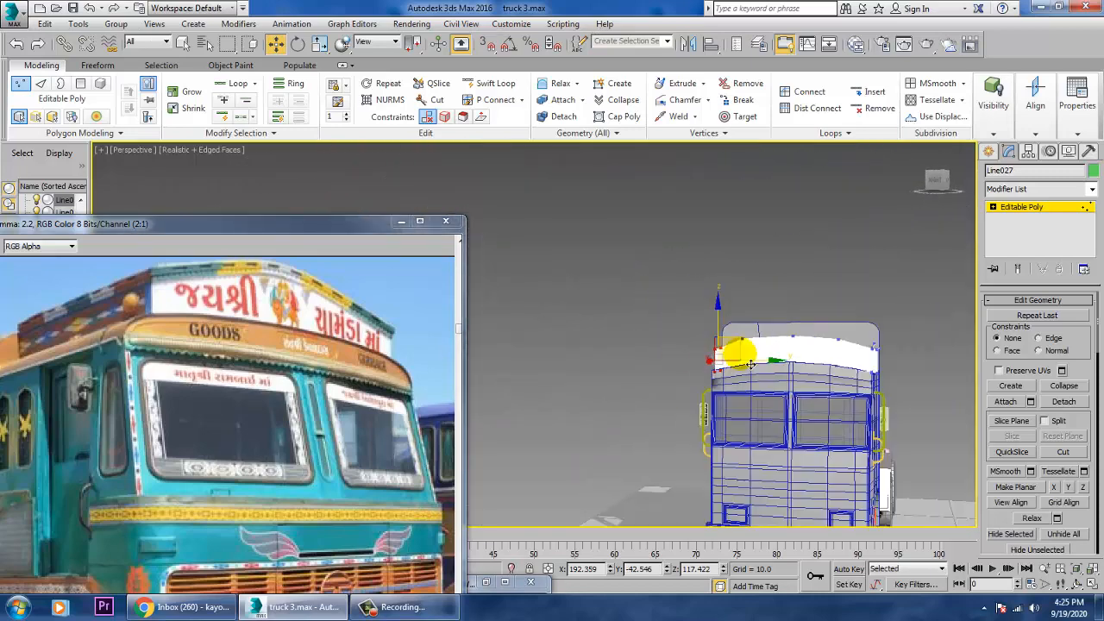
alt+middle_drag(748, 366, 838, 376)
middle_drag(742, 397, 758, 346)
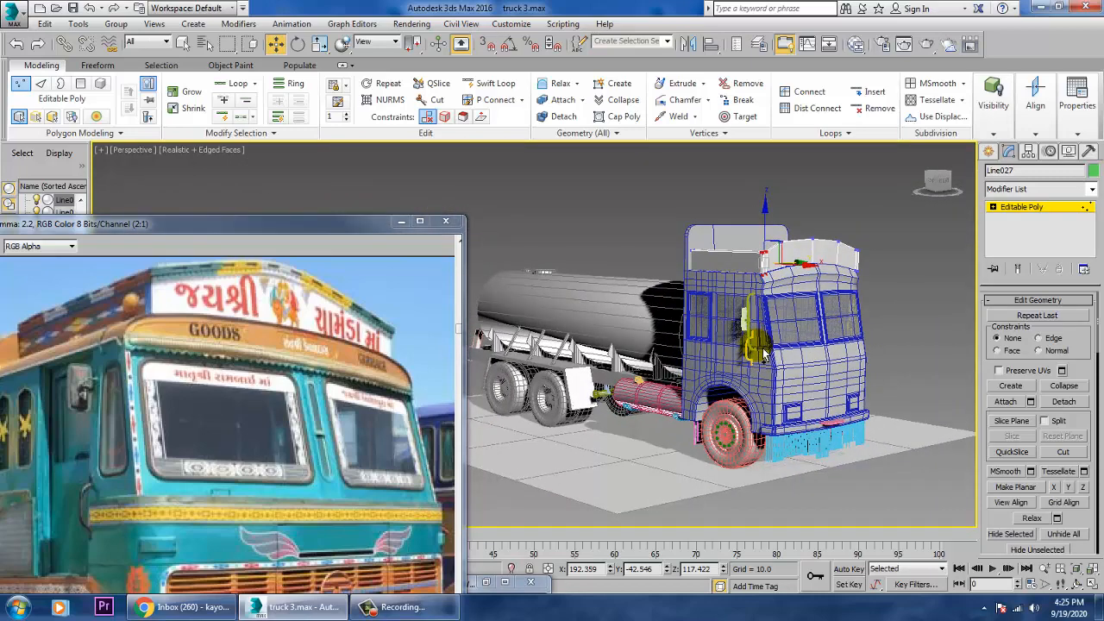
middle_drag(227, 443, 290, 365)
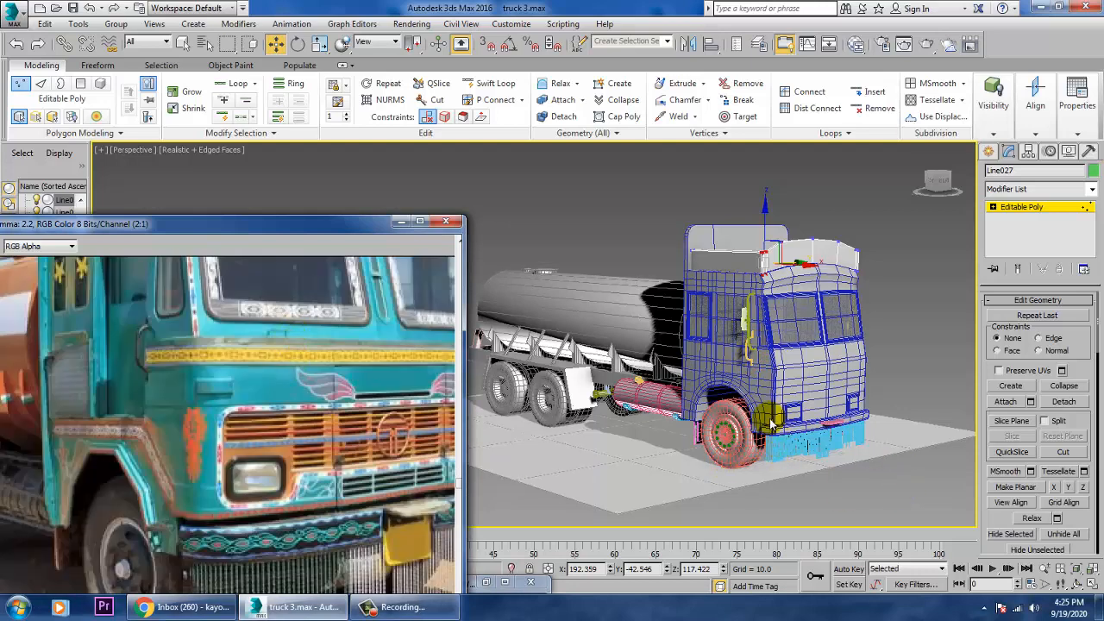
alt+middle_drag(772, 422, 919, 301)
click(1020, 207)
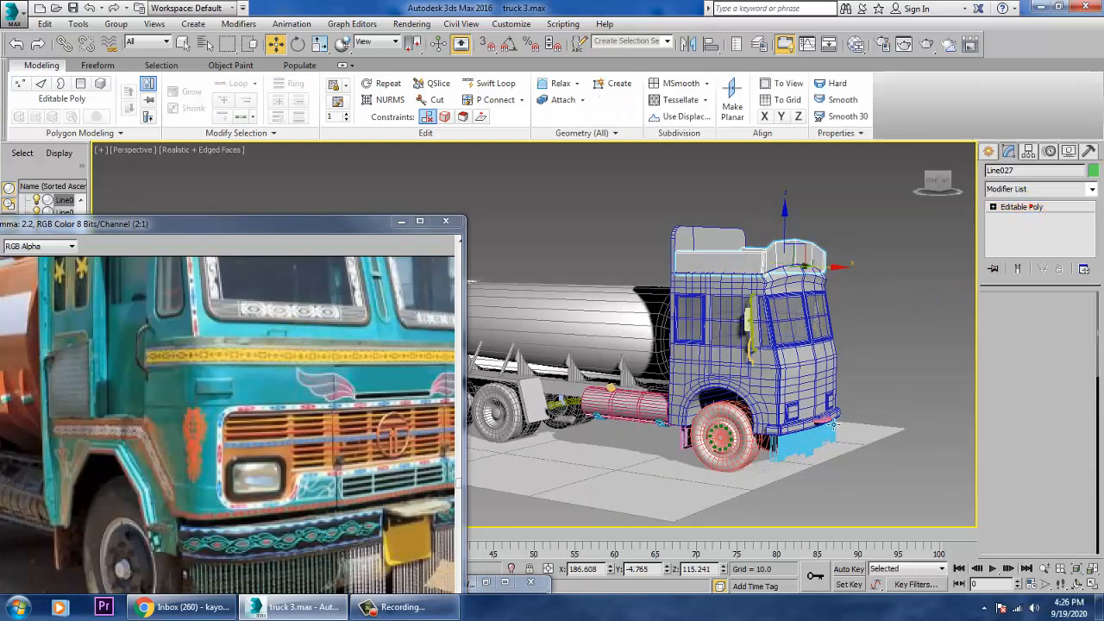
Select the cab body and compare its front panel and headlight recesses with the grille area in the photo.
click(822, 379)
middle_drag(369, 395, 316, 411)
alt+middle_drag(772, 395, 783, 433)
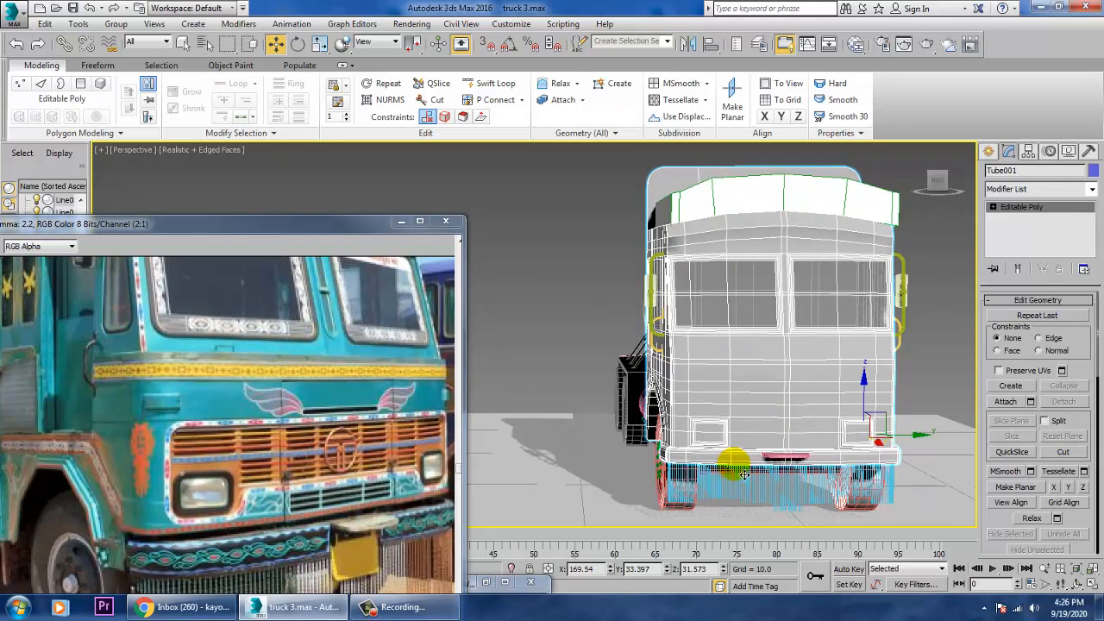
scroll(732, 444, up, 5)
scroll(715, 433, down, 1)
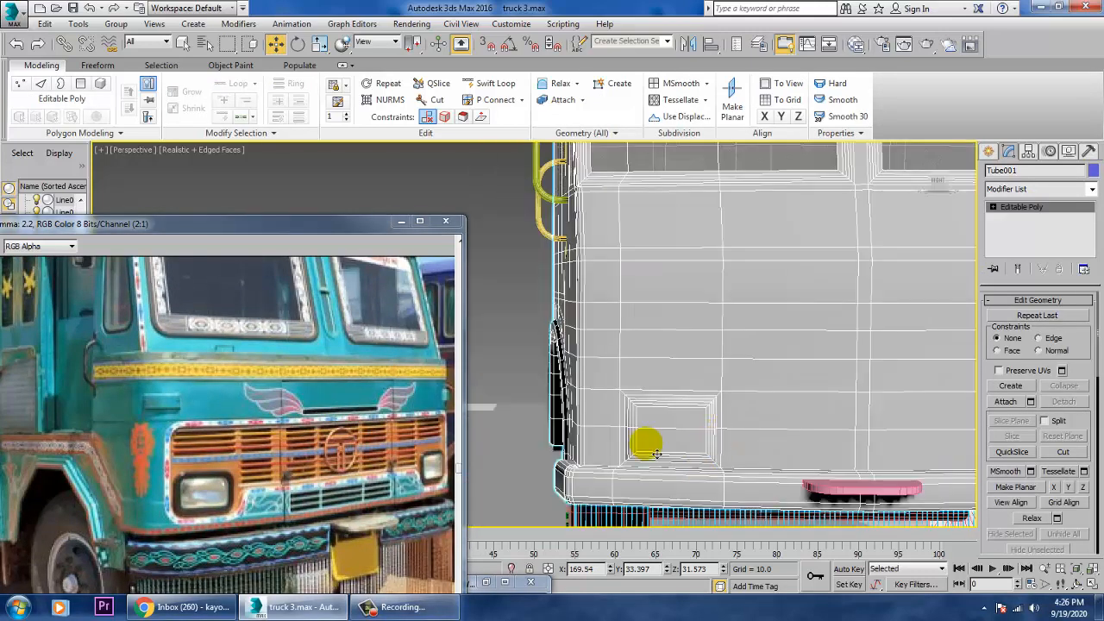
Bring up the spline shapes and change the Left view to a shaded Right view centred on the cab's front.
click(989, 153)
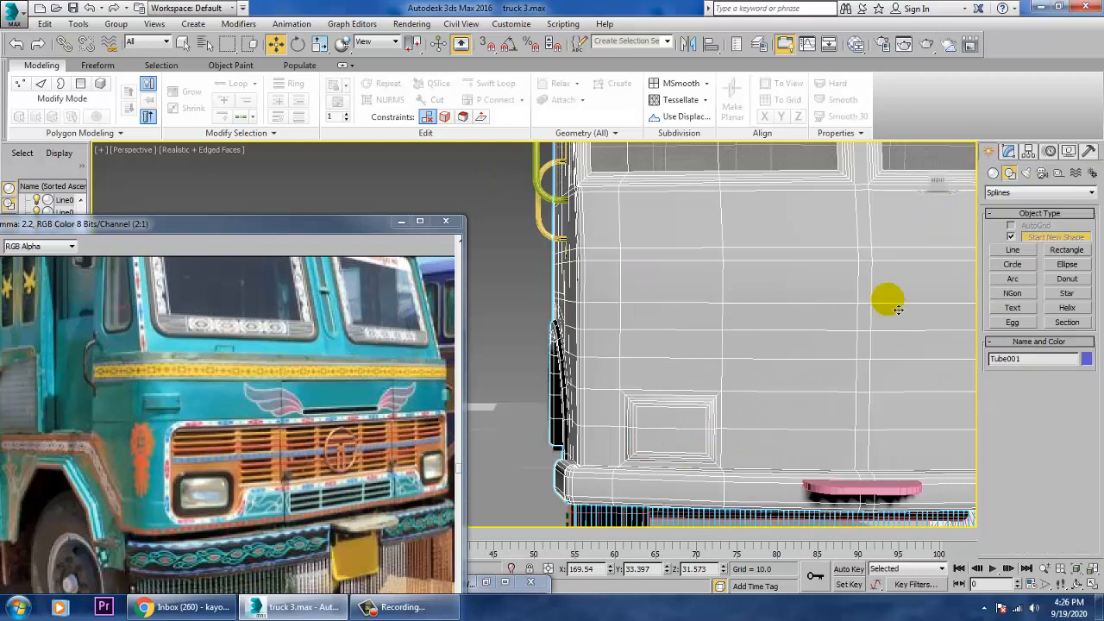
key(alt+w)
middle_drag(888, 232, 804, 145)
key(alt+w)
middle_drag(733, 281, 823, 267)
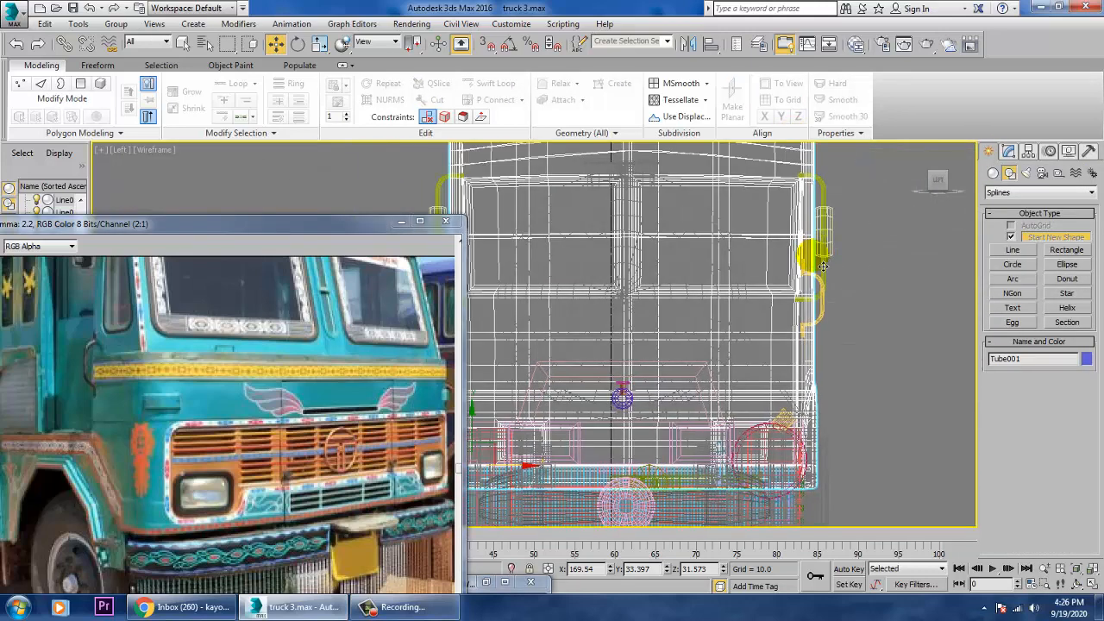
key(F3)
key(F3)
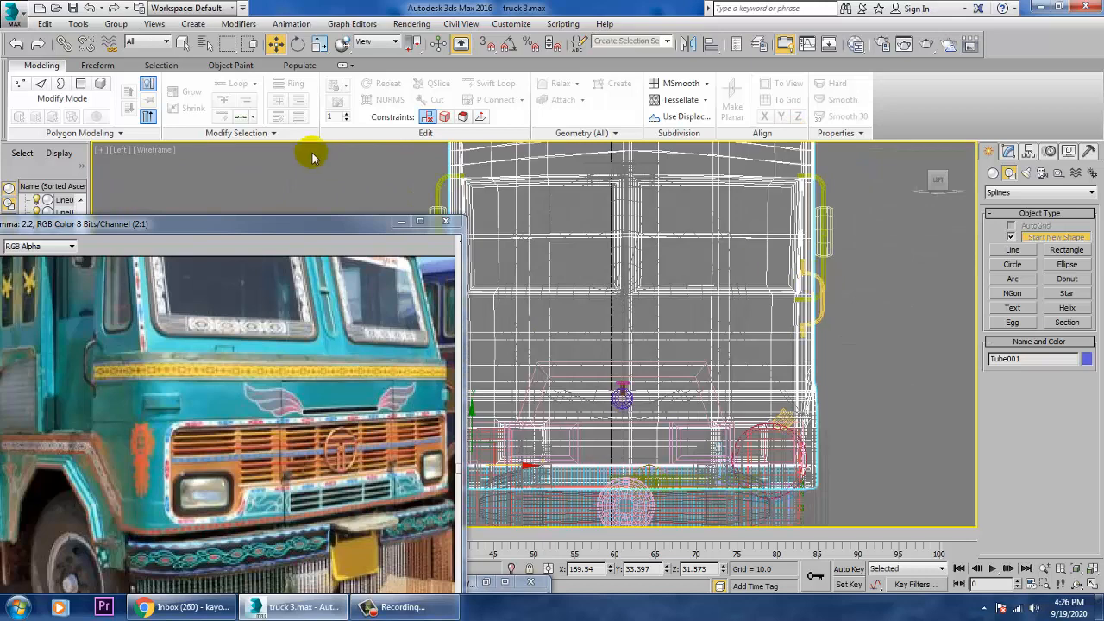
click(119, 151)
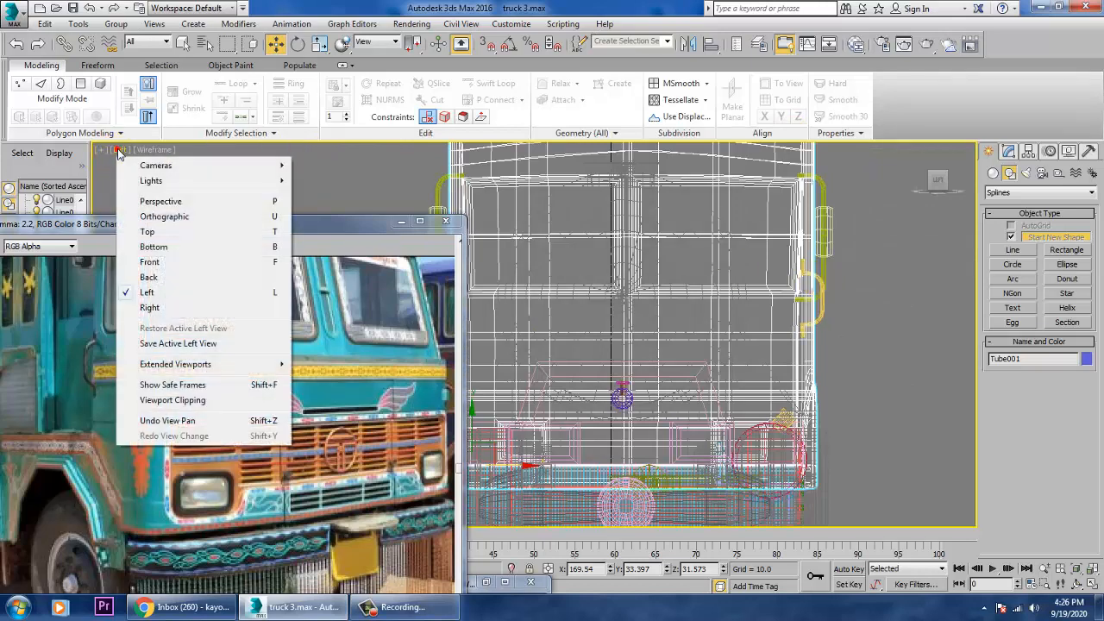
click(171, 314)
mouse_move(769, 304)
middle_down()
mouse_move(855, 301)
mouse_move(789, 315)
mouse_move(861, 300)
middle_up()
key(F3)
middle_drag(638, 329, 740, 327)
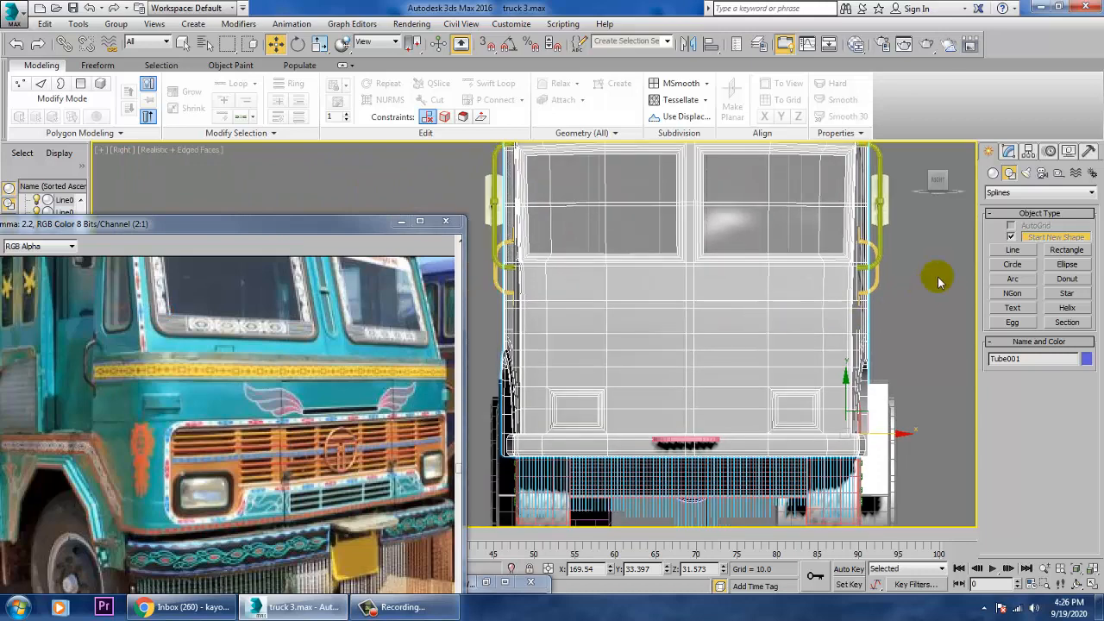
Draw a closed line outline around the cab's front grille area, notched around both headlight recesses and ending above the bumper.
click(1008, 250)
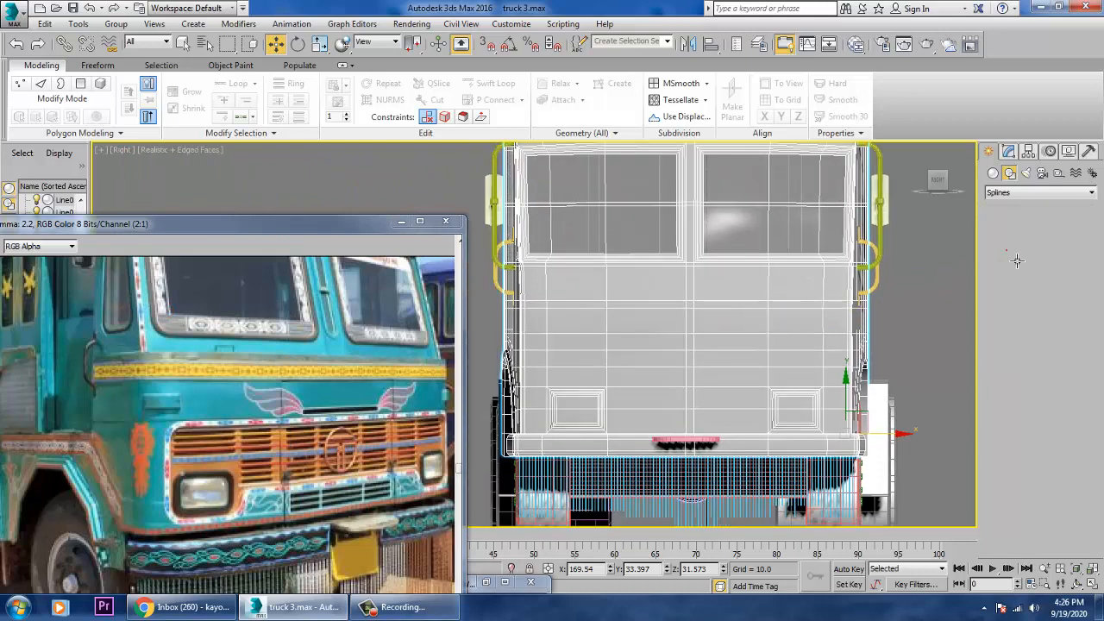
click(536, 441)
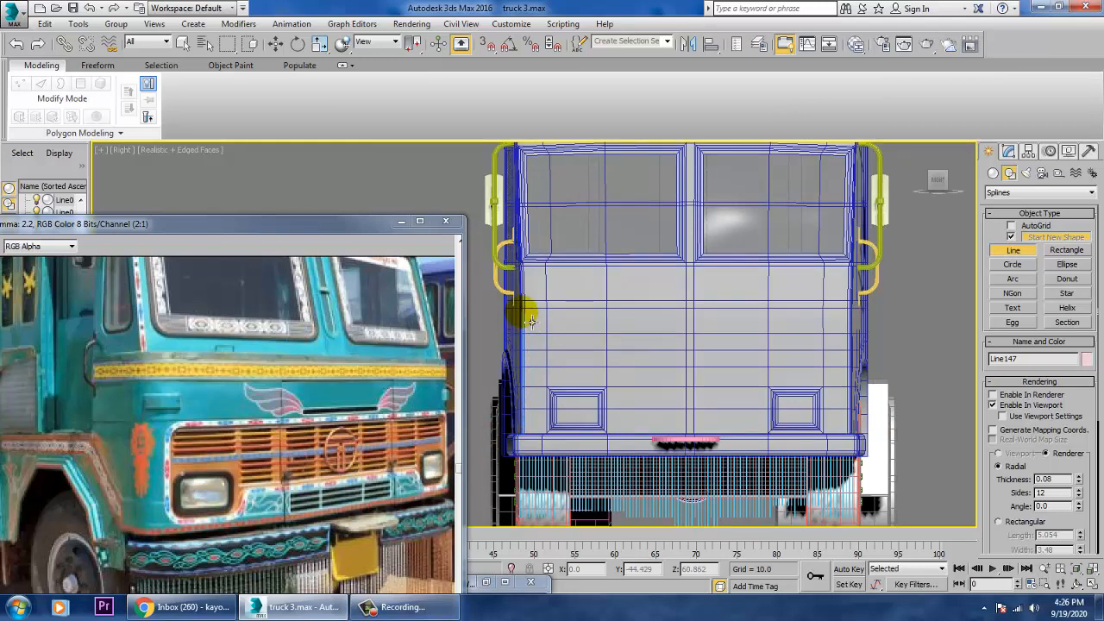
right_click(533, 349)
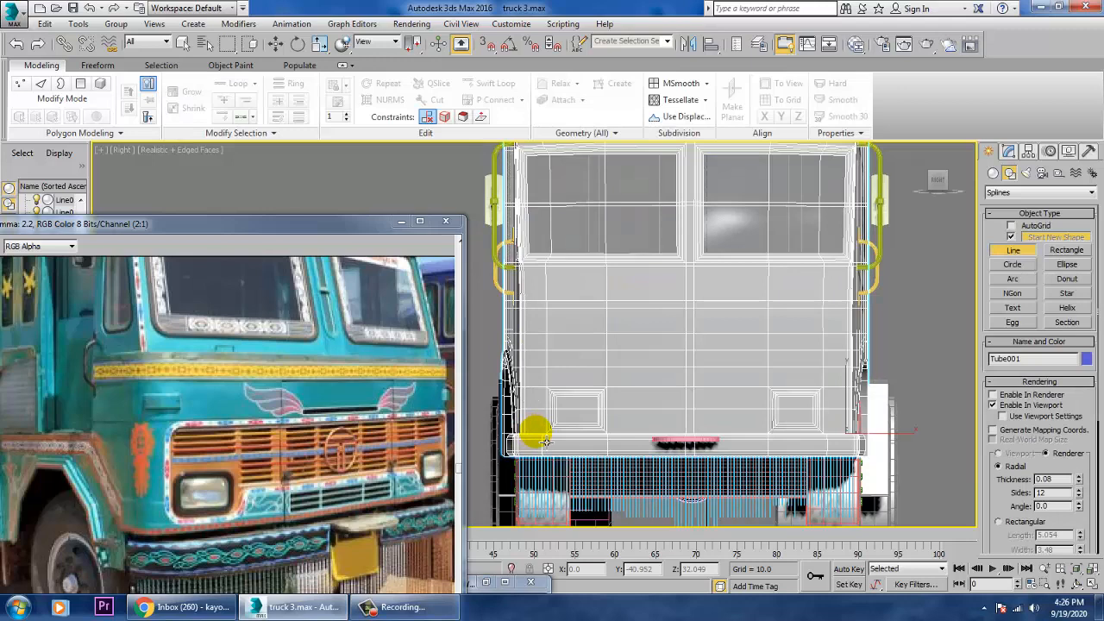
click(545, 442)
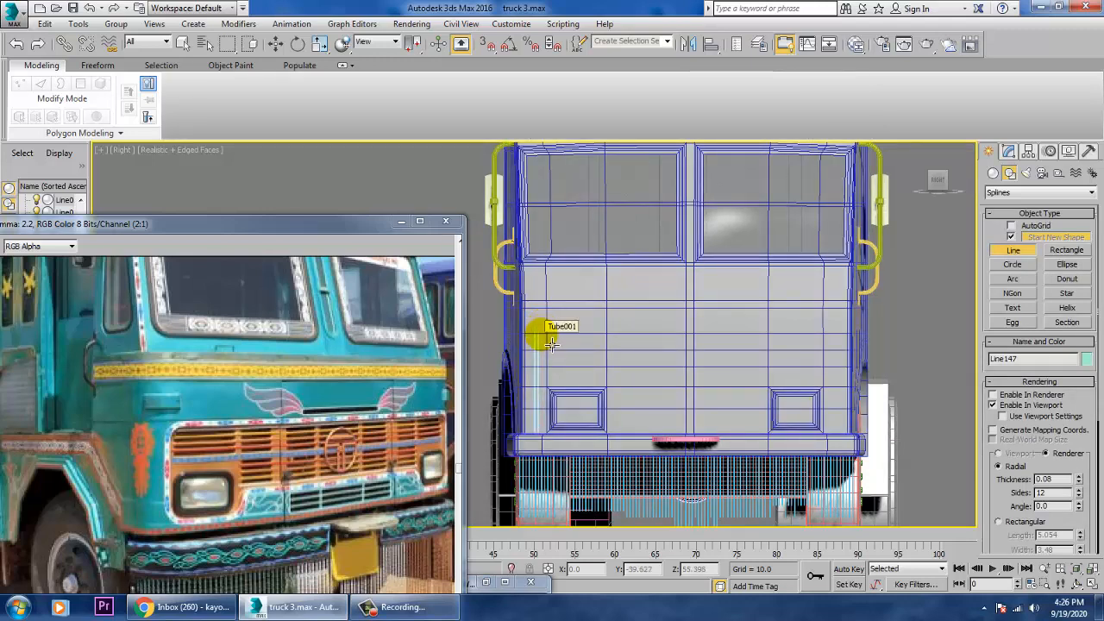
click(852, 348)
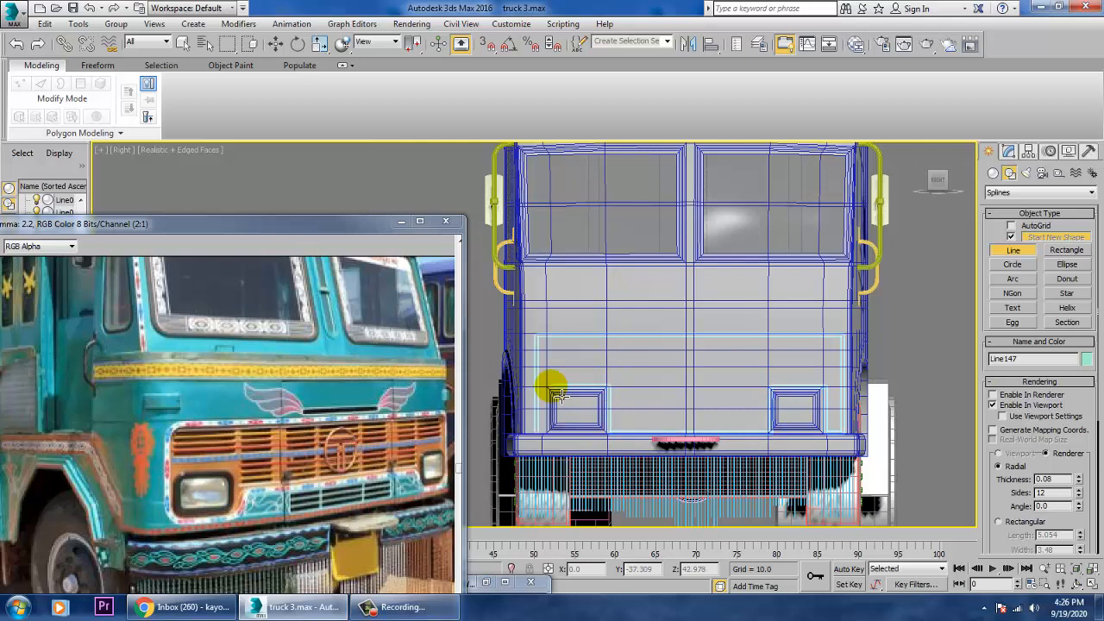
click(545, 440)
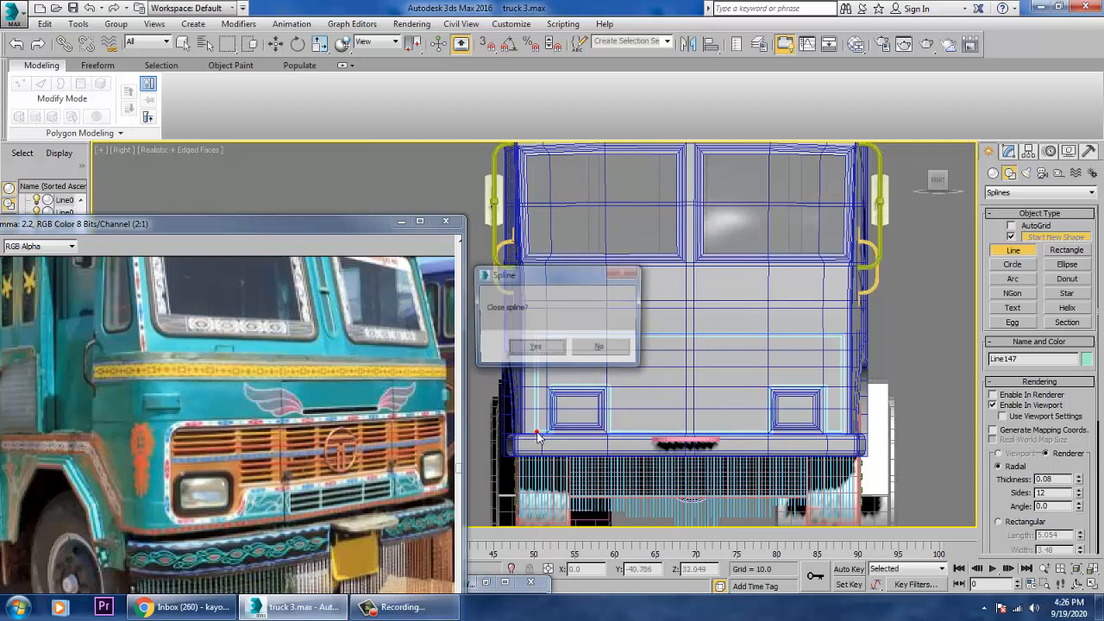
click(538, 347)
key(w)
key(1)
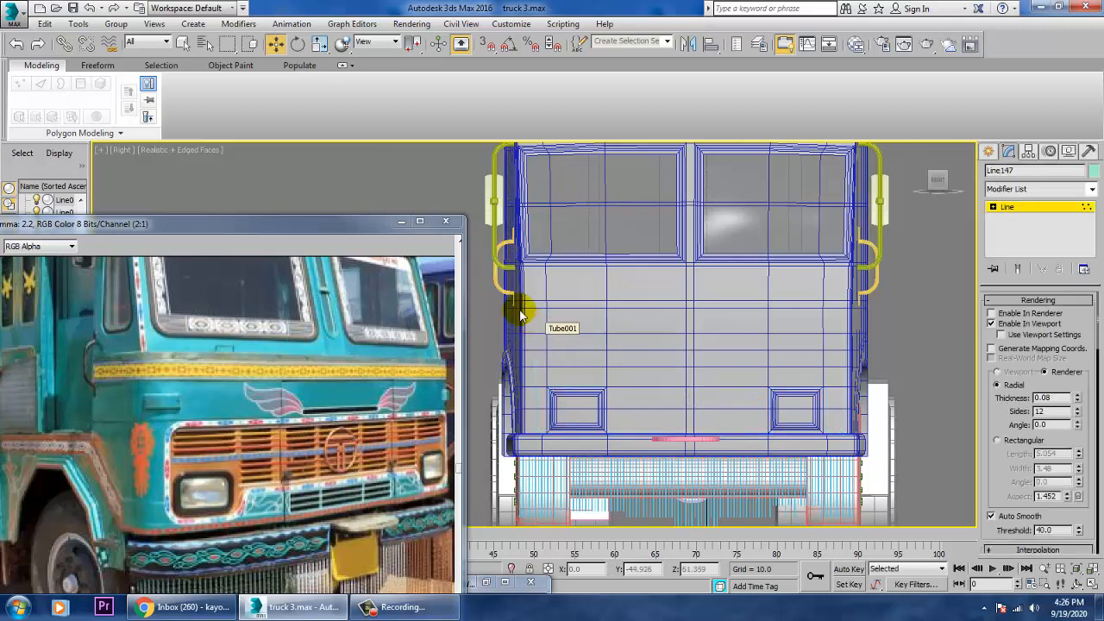
key(1)
drag(520, 310, 573, 447)
key(ctrl+z)
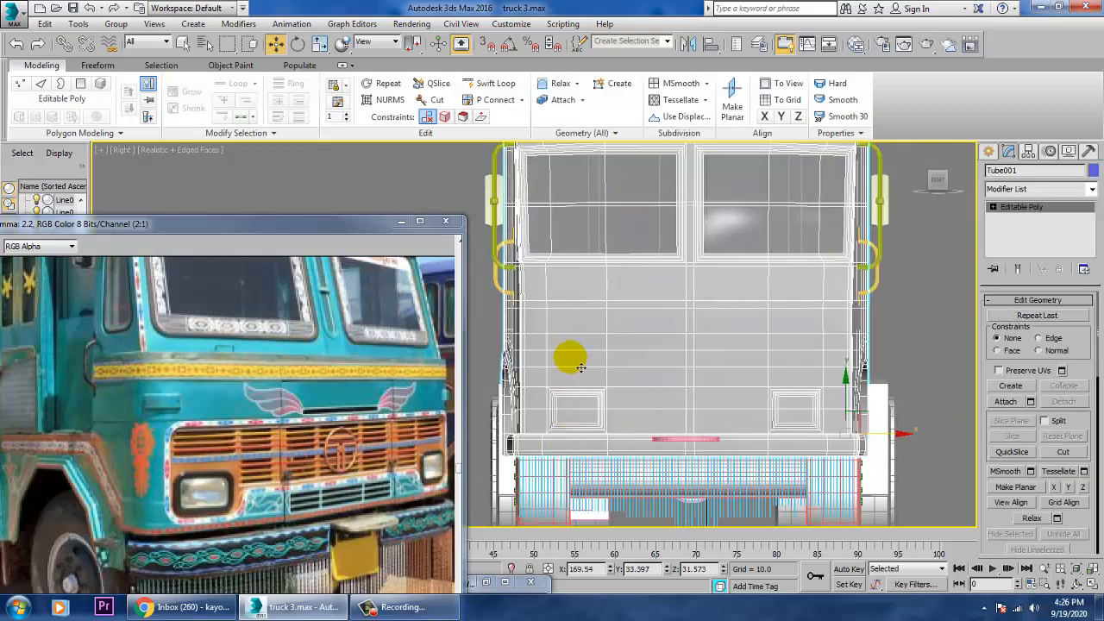
Show the view in wireframe, reselect the grille outline and shift its side and headlight-notch vertices sideways to fit the recesses.
key(F3)
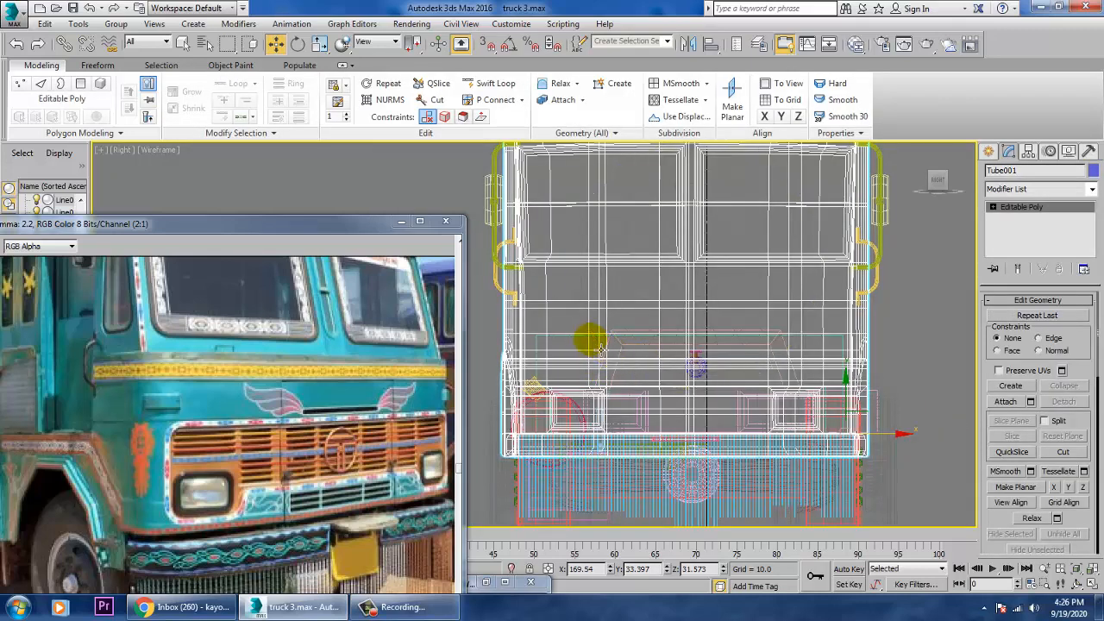
click(581, 343)
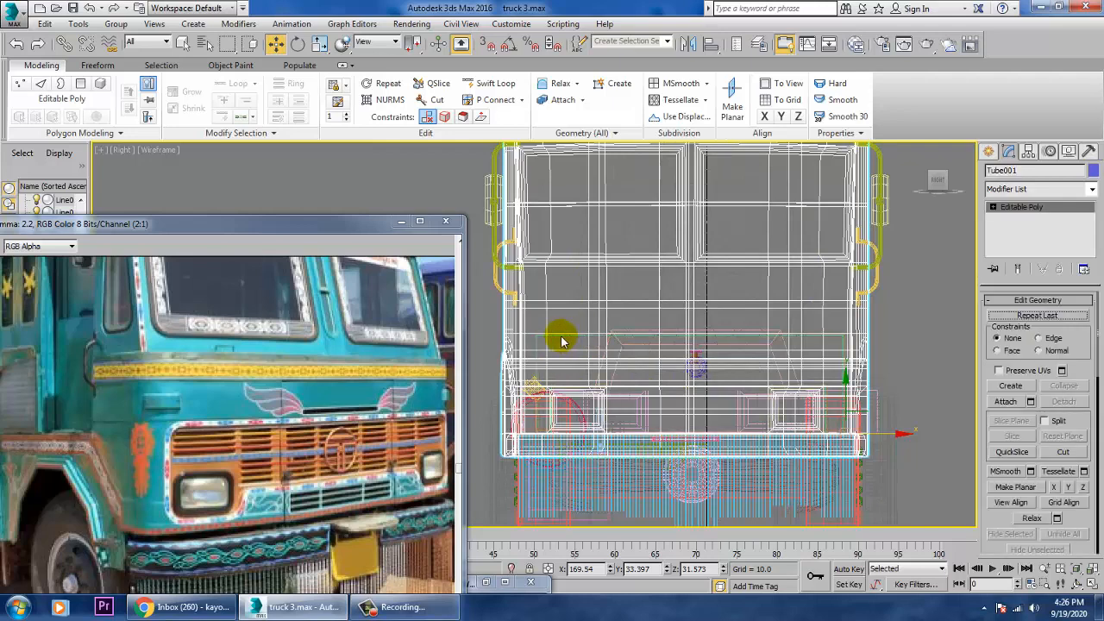
click(559, 336)
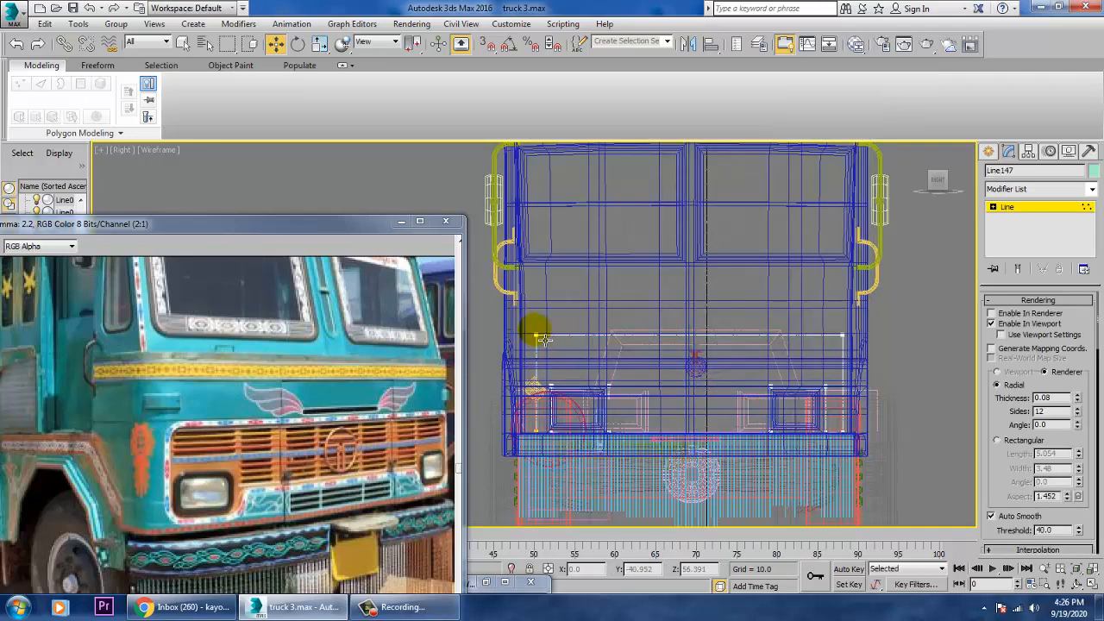
drag(517, 306, 565, 451)
drag(569, 401, 576, 445)
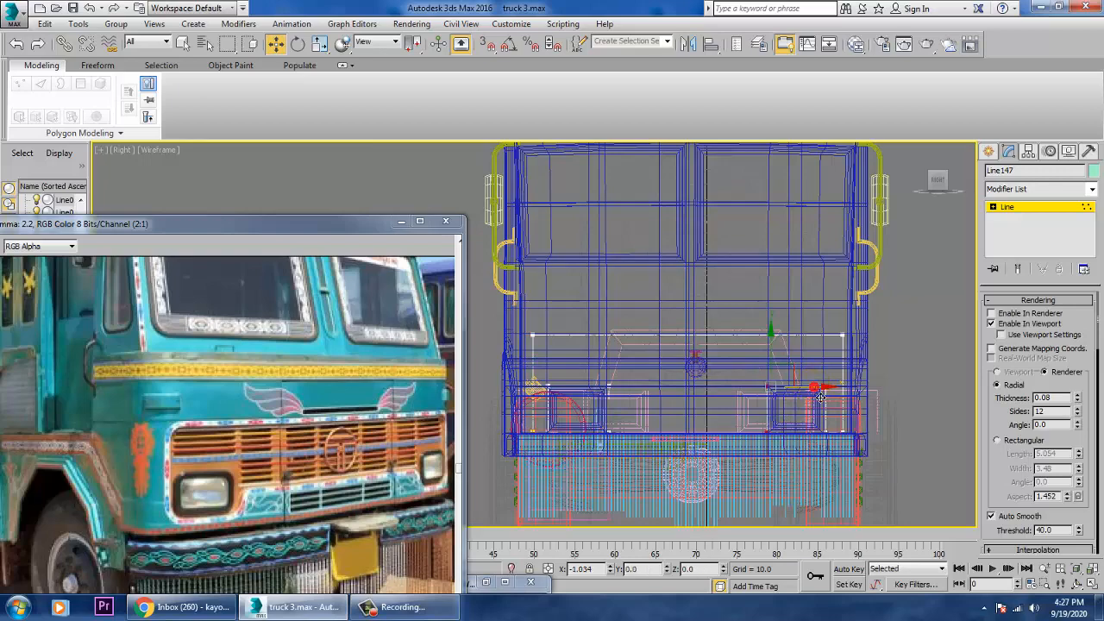
In the perspective view, leave vertex editing and move the whole grille outline forward in front of the cab, to about X 205.9.
key(alt+w)
right_click(863, 445)
key(alt+w)
alt+middle_drag(860, 444, 850, 374)
click(1039, 209)
scroll(818, 371, down, 1)
drag(711, 345, 1088, 502)
middle_drag(768, 380, 595, 321)
middle_drag(852, 369, 763, 363)
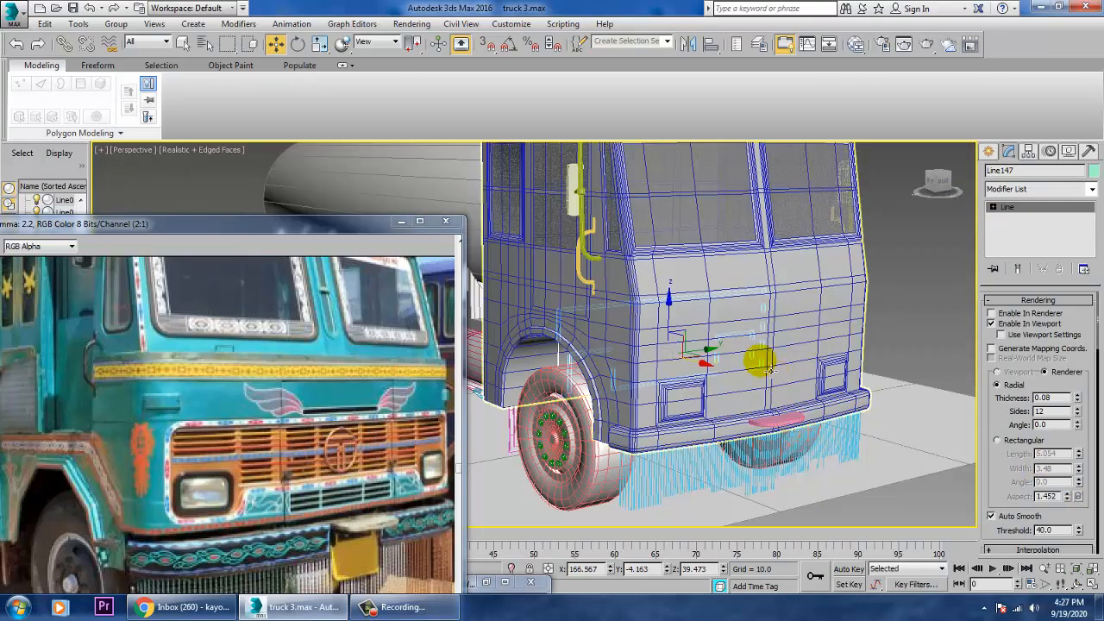
click(763, 384)
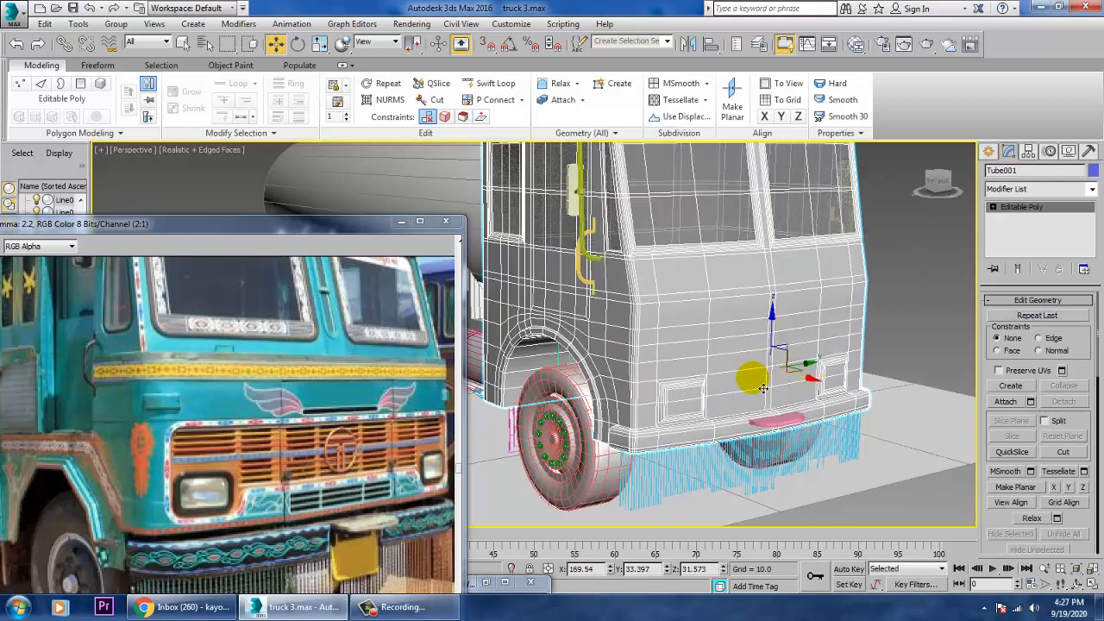
click(764, 392)
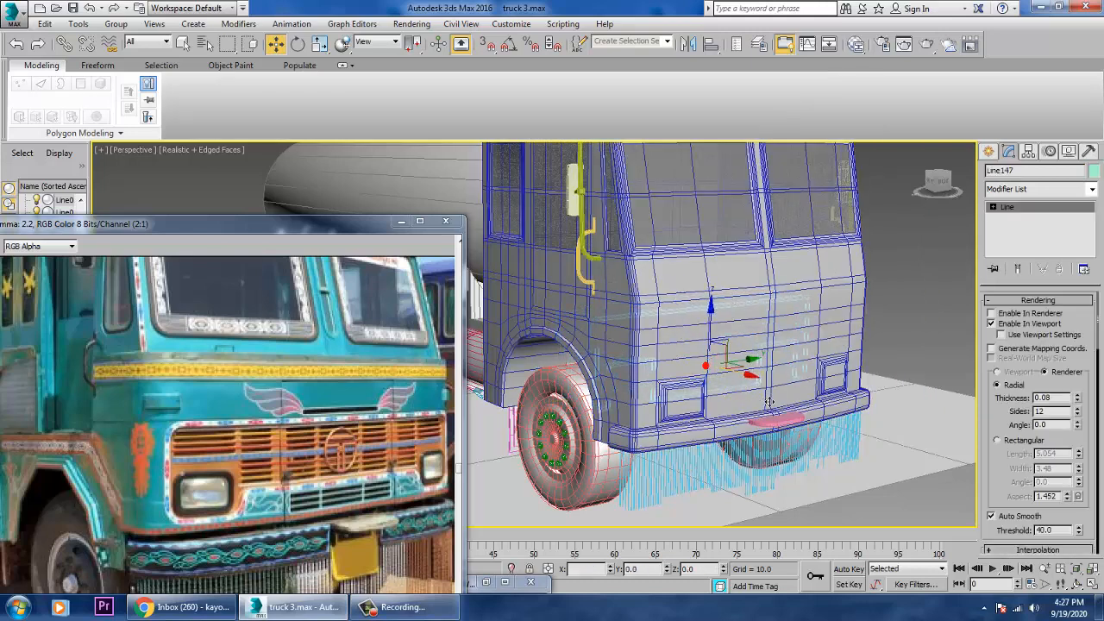
drag(769, 402, 816, 418)
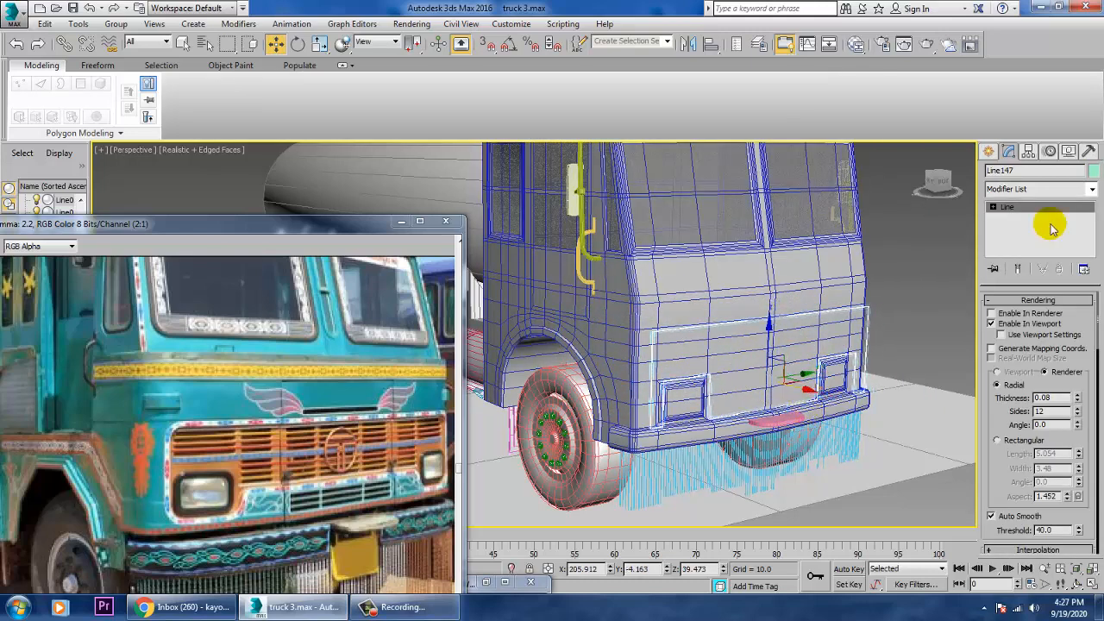
Apply an Extrude modifier to the grille outline with an amount of 0.5.
click(1091, 191)
text(ex)
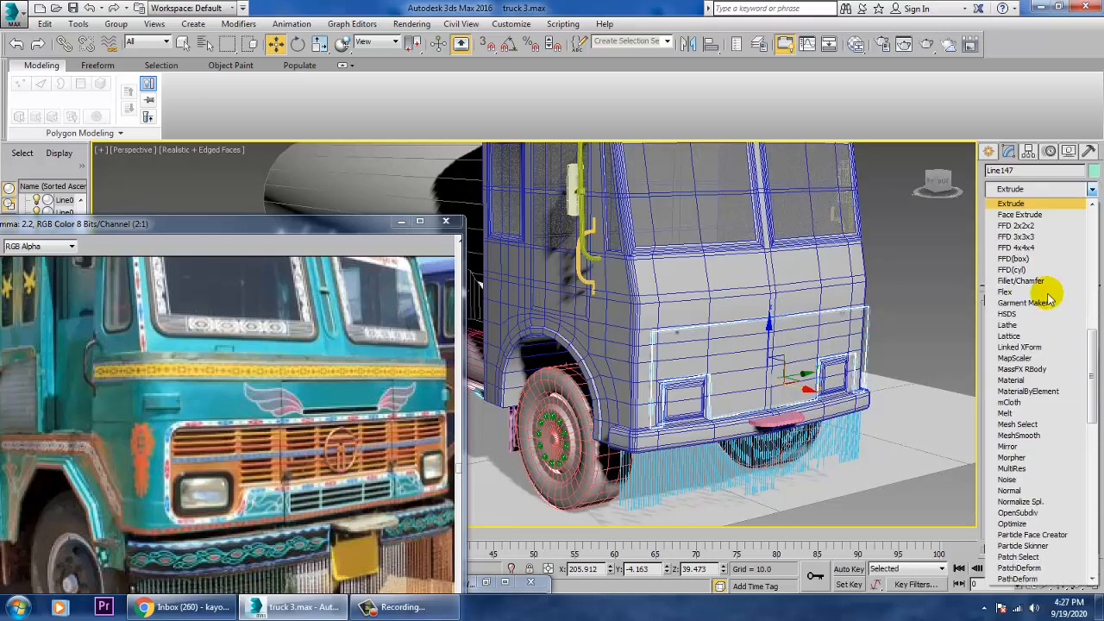
key(Return)
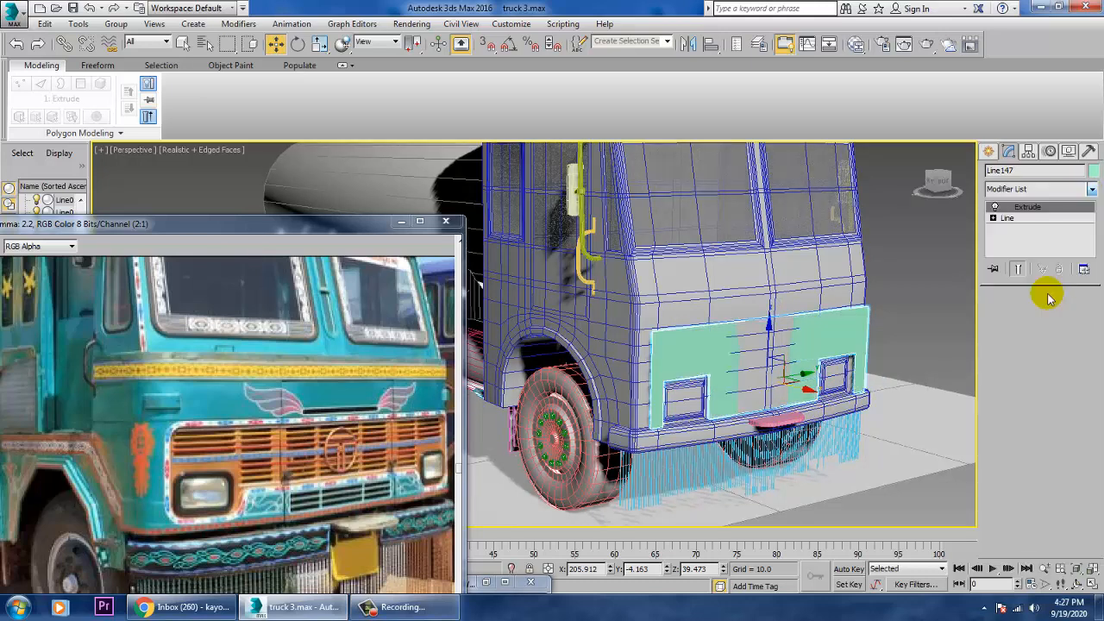
alt+middle_drag(894, 345, 936, 308)
scroll(784, 367, up, 4)
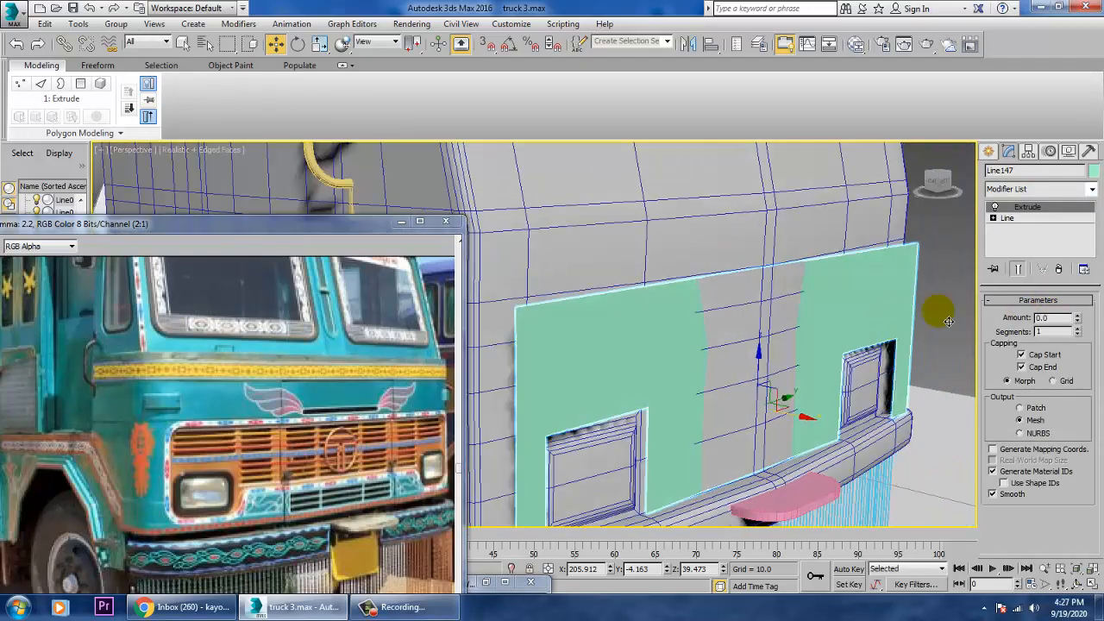
click(1079, 316)
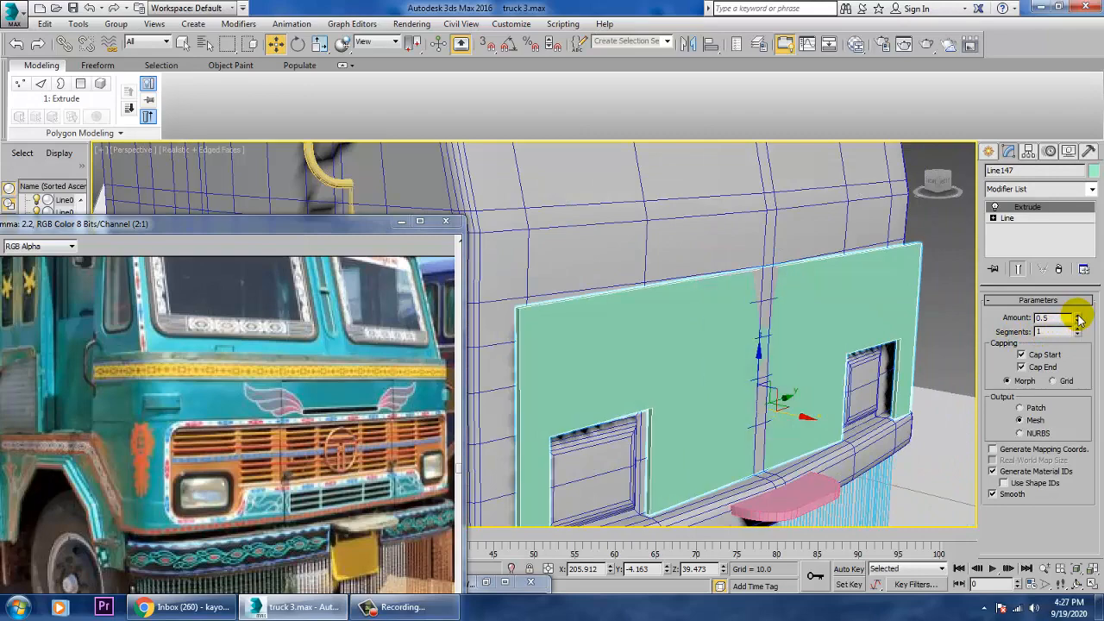
Convert the extruded grille panel to an Editable Poly.
alt+middle_drag(805, 360, 714, 359)
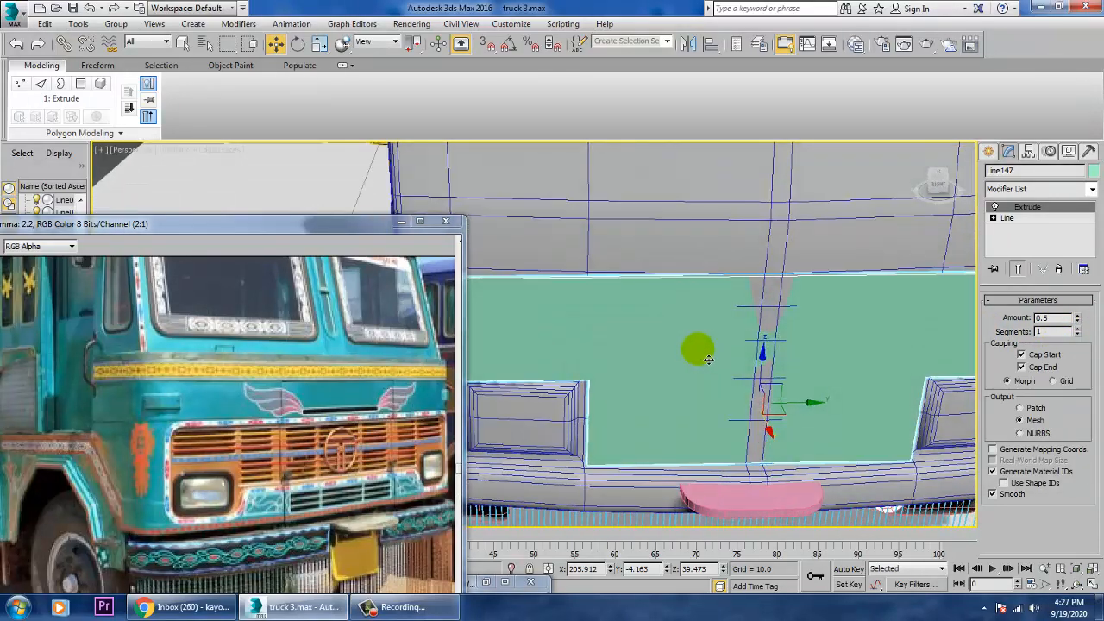
right_click(660, 322)
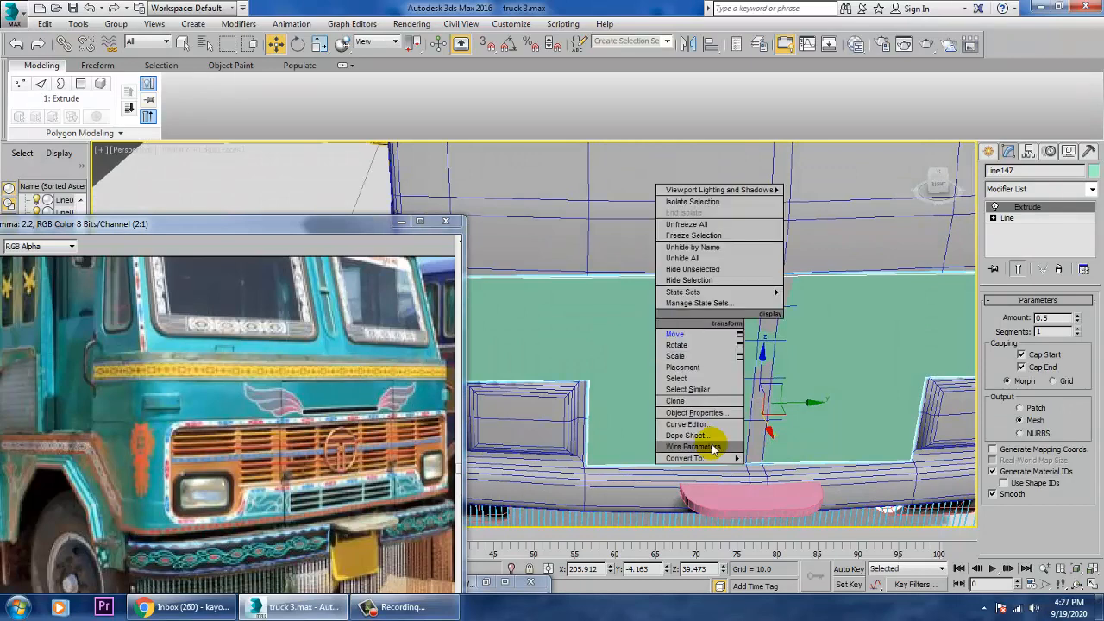
mouse_move(712, 458)
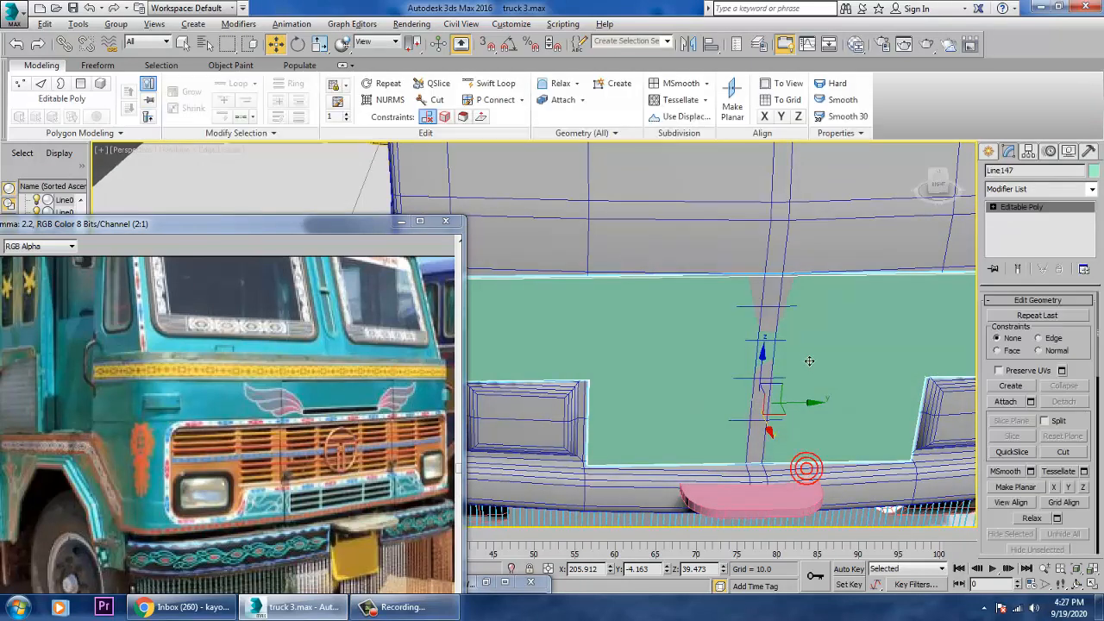
Connect the grille panel's long upper and lower edges with a vertical edge loop down its centre.
alt+middle_drag(808, 362, 786, 364)
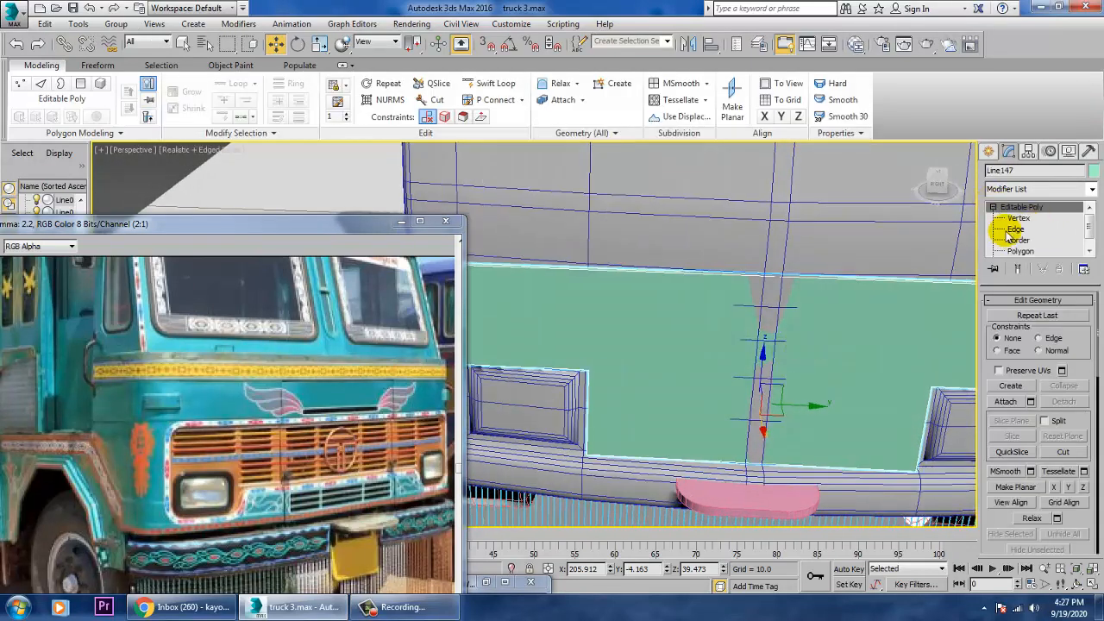
click(1015, 230)
click(768, 476)
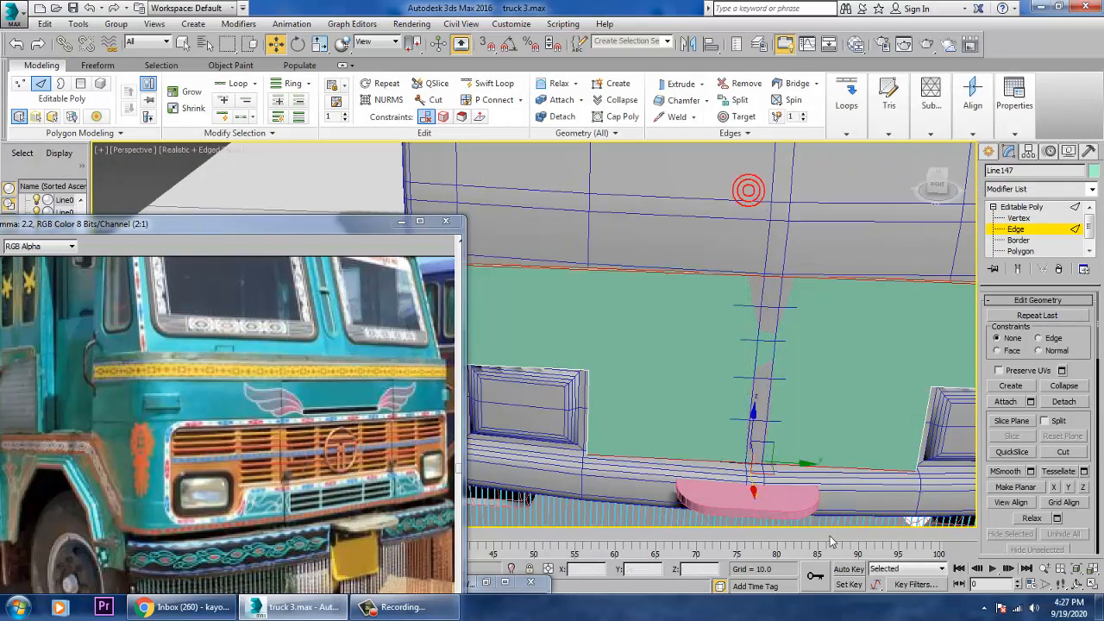
scroll(1011, 517, up, 5)
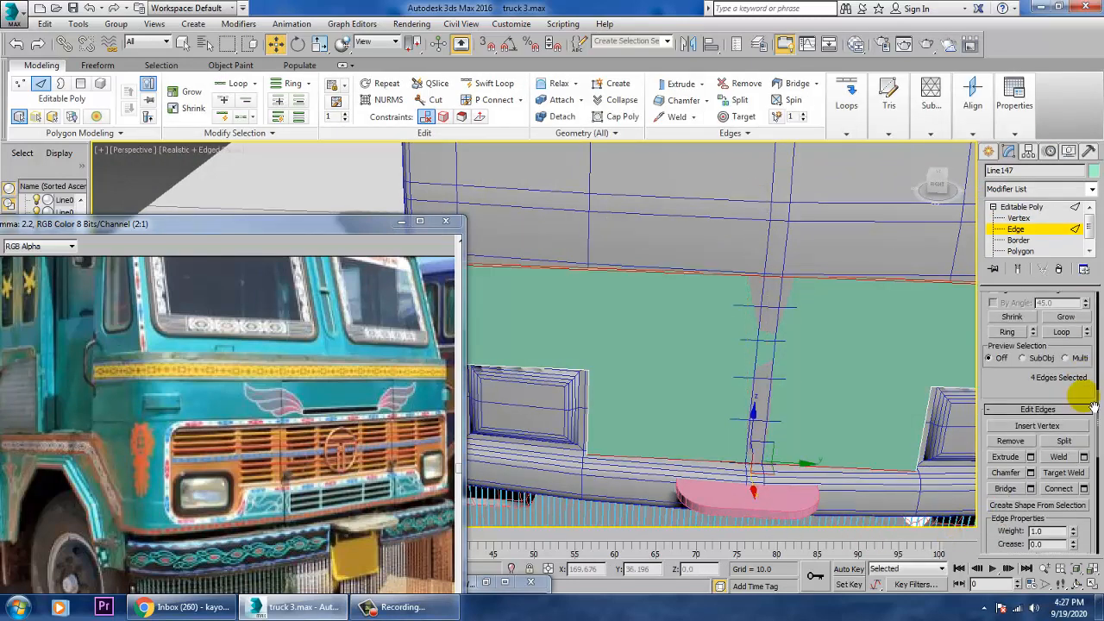
click(1080, 489)
click(701, 416)
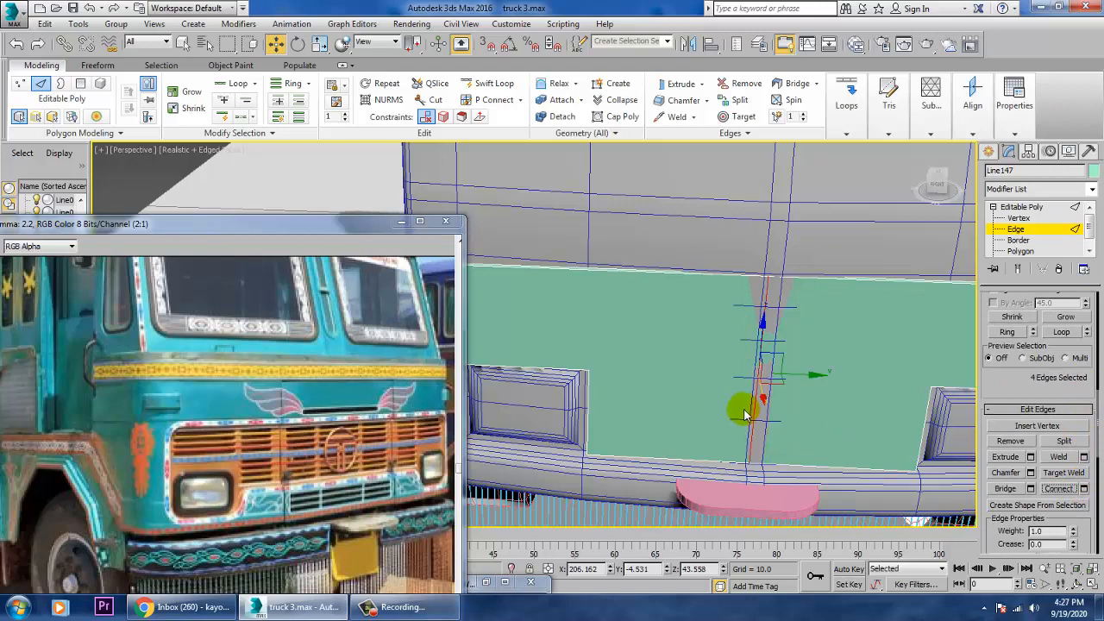
In the view from above, move the grille panel's end vertices on the negative-Y side about 1.3 units back toward the cab.
scroll(809, 379, down, 8)
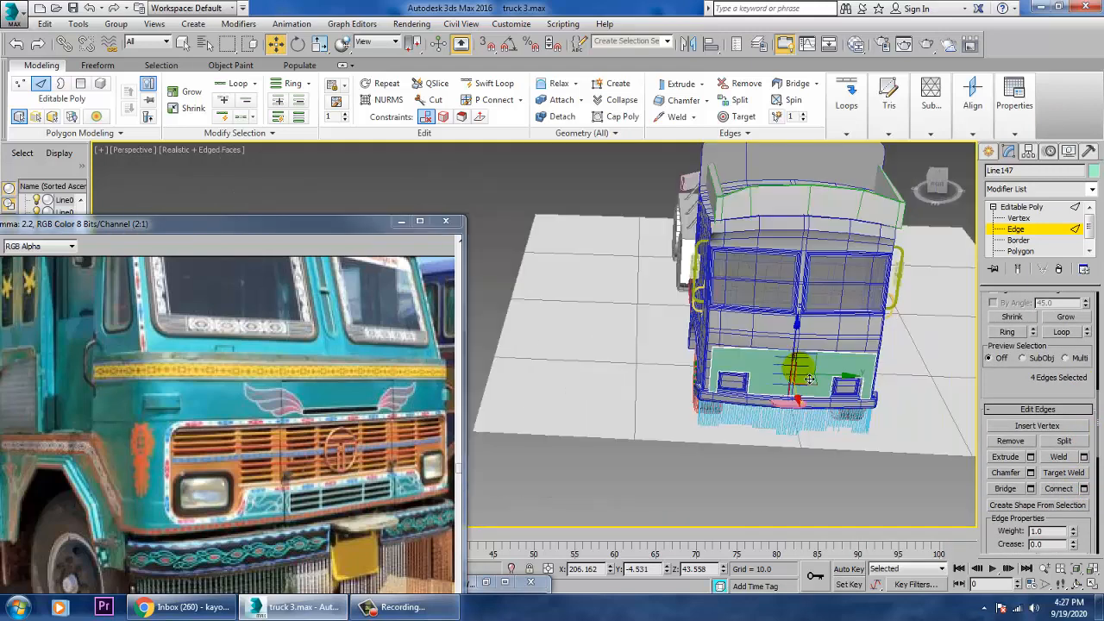
key(alt+w)
middle_click(518, 292)
key(alt+w)
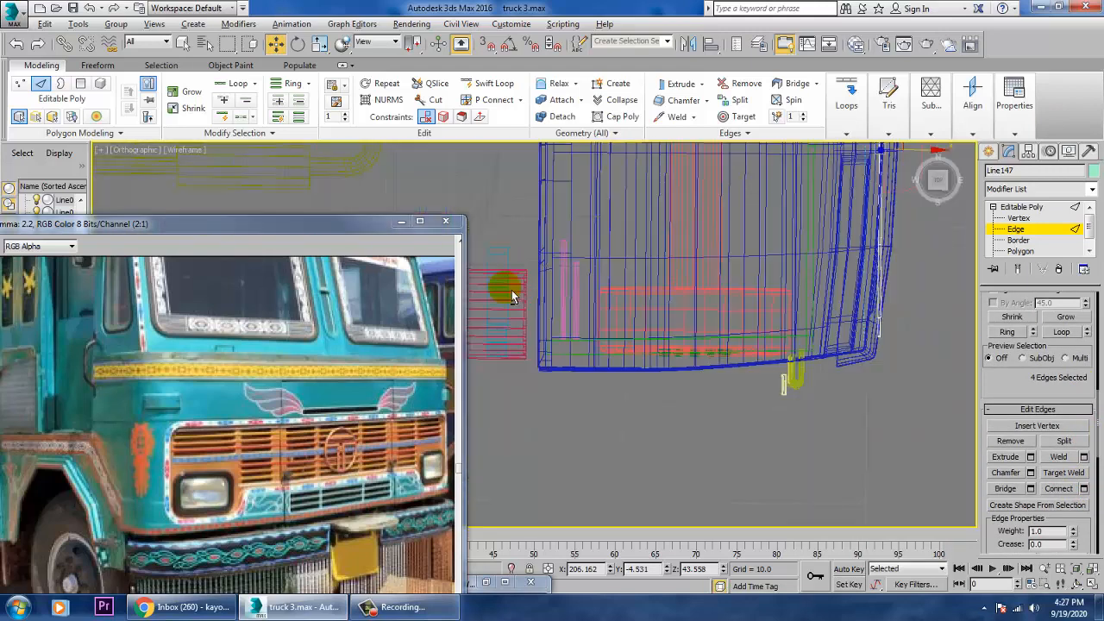
middle_drag(537, 284, 785, 373)
key(1)
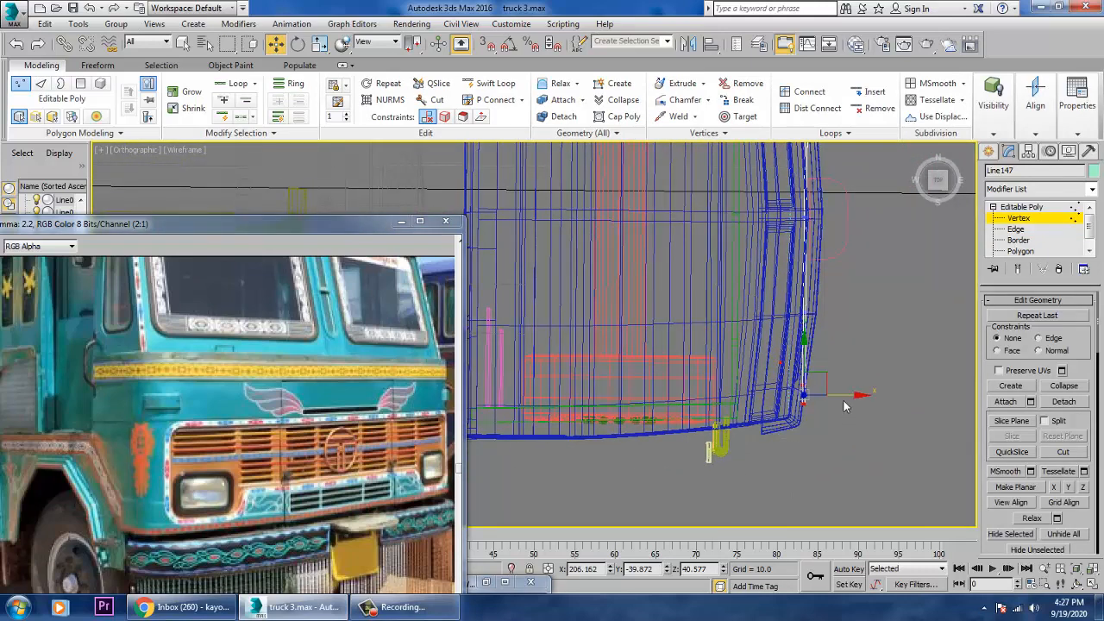
Move the panel's centre vertices about 0.8 units forward and the opposite end's about 2 units back, and finish vertex editing in perspective.
alt+middle_drag(844, 317, 778, 338)
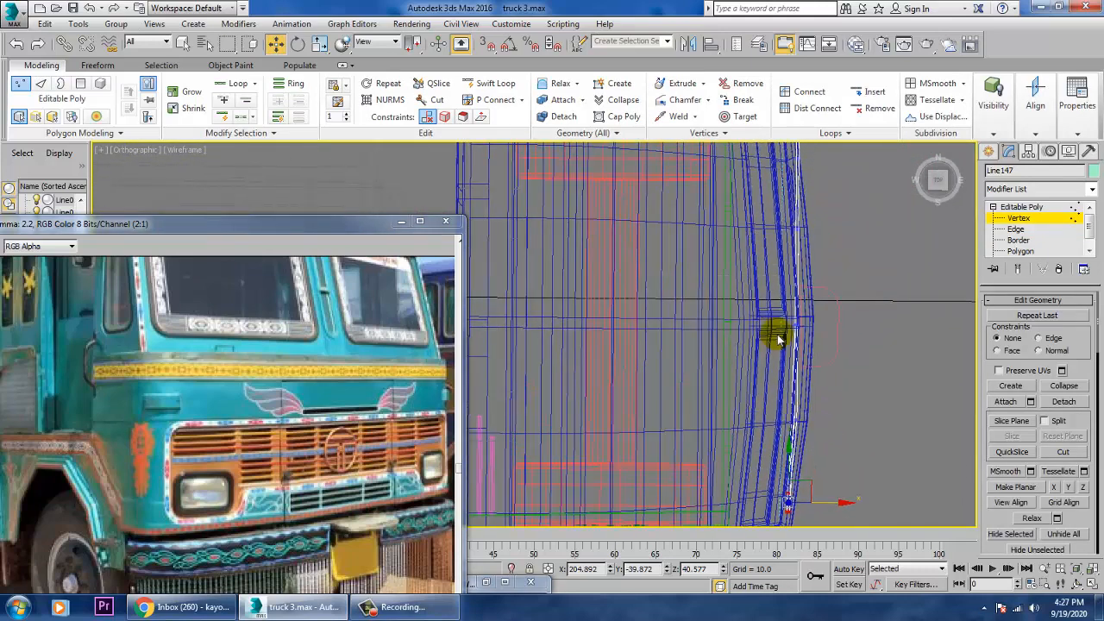
drag(853, 338, 855, 337)
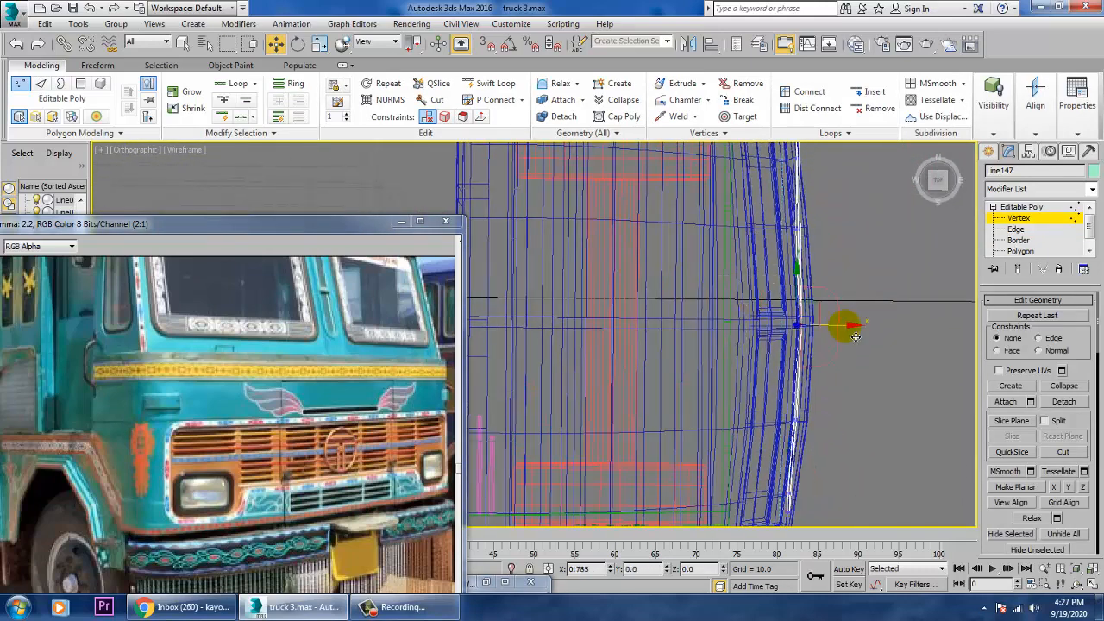
alt+middle_drag(854, 337, 773, 223)
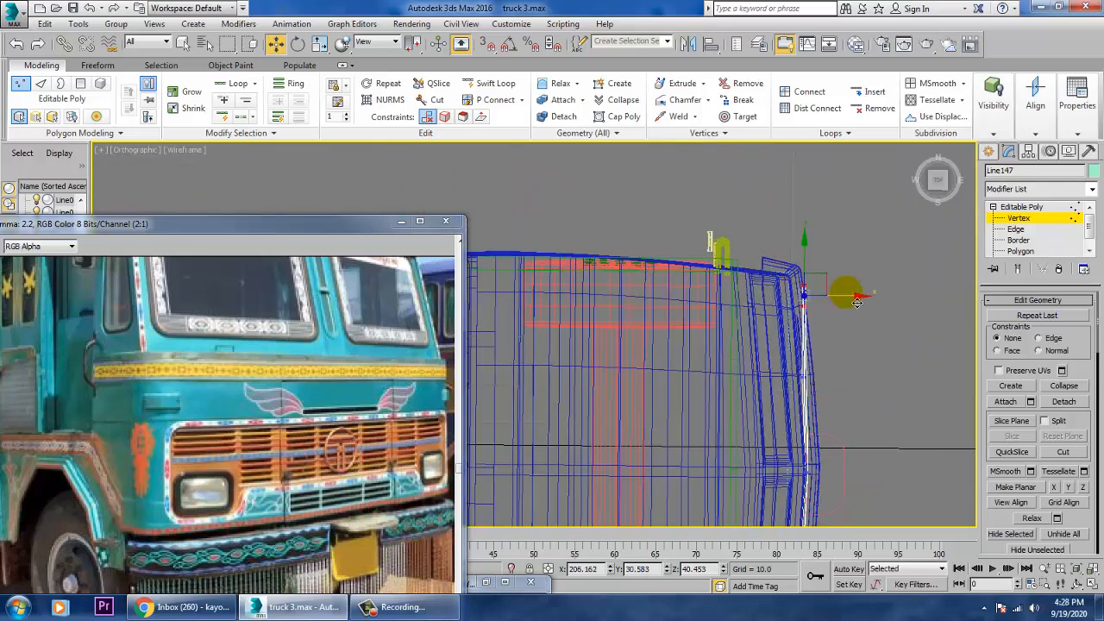
drag(857, 301, 852, 305)
key(alt+w)
alt+middle_drag(841, 406, 846, 389)
key(alt+w)
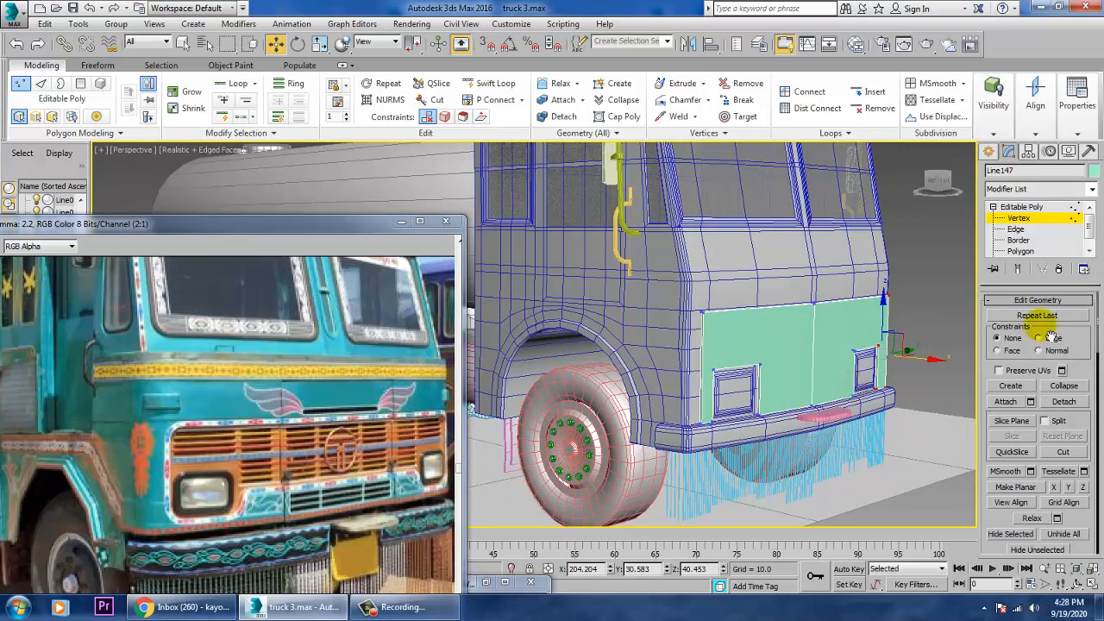
click(1041, 208)
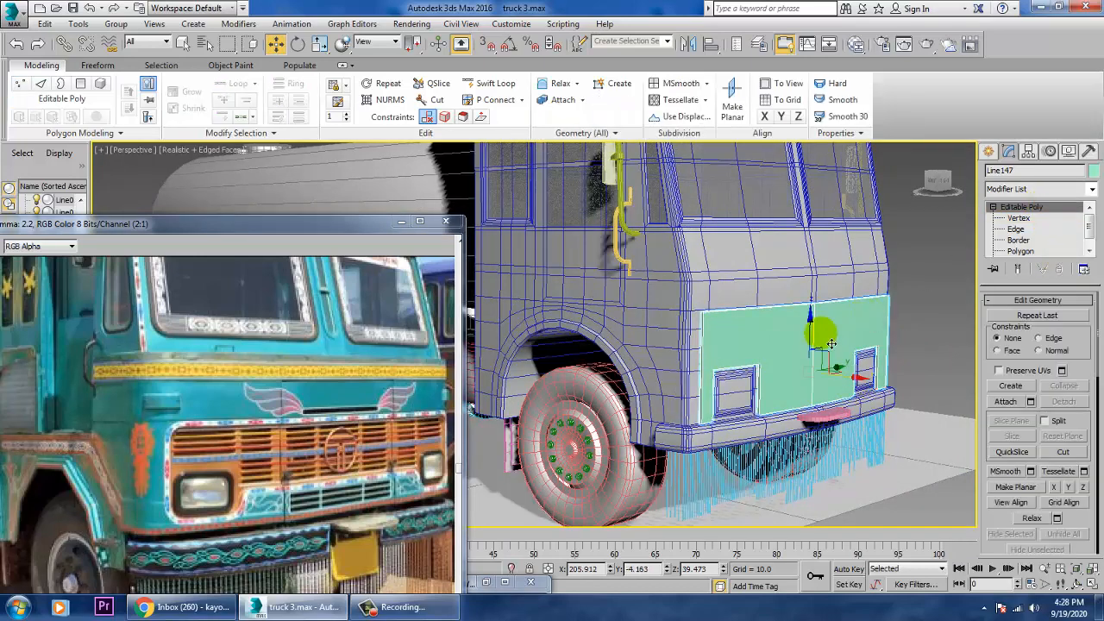
Convert the grille panel to an Editable Poly again and select its vertical edges.
alt+middle_drag(821, 334, 868, 345)
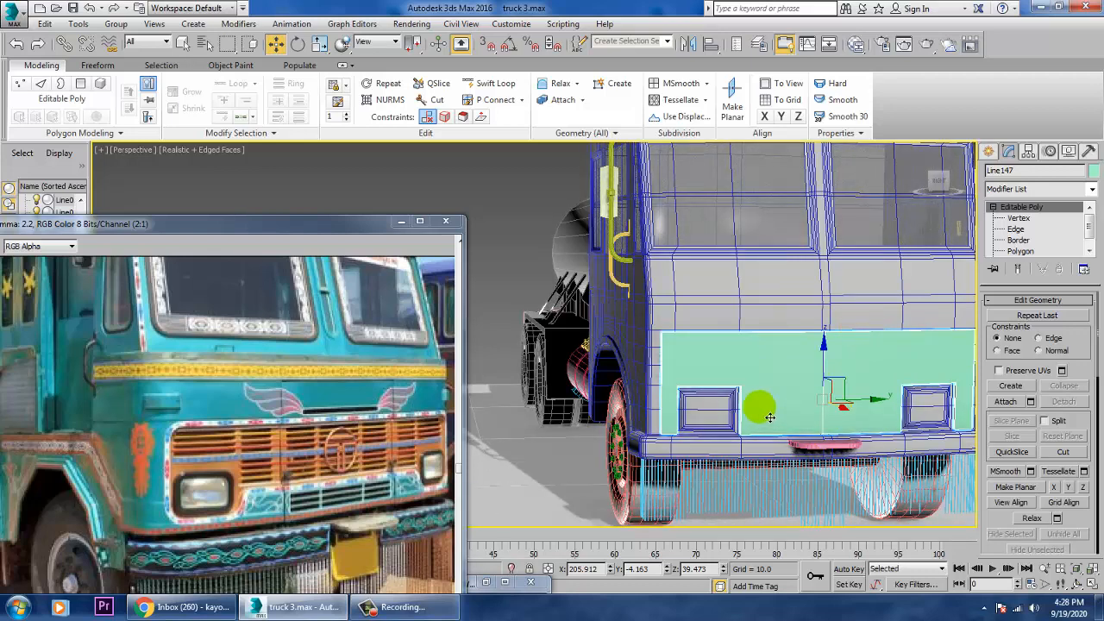
right_click(760, 354)
mouse_move(789, 493)
click(914, 506)
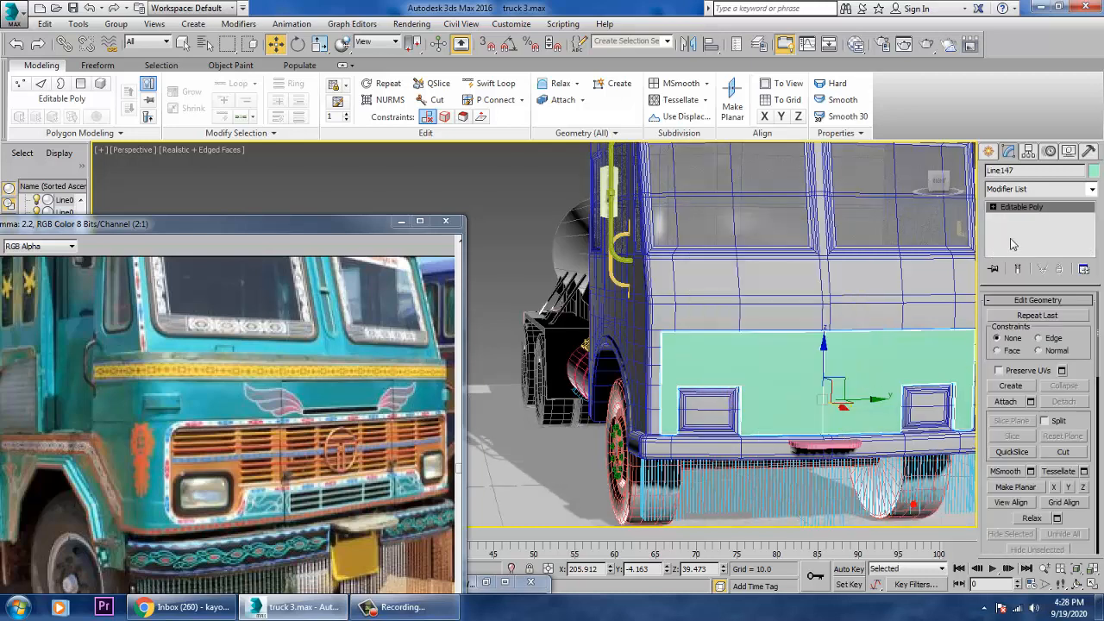
click(993, 208)
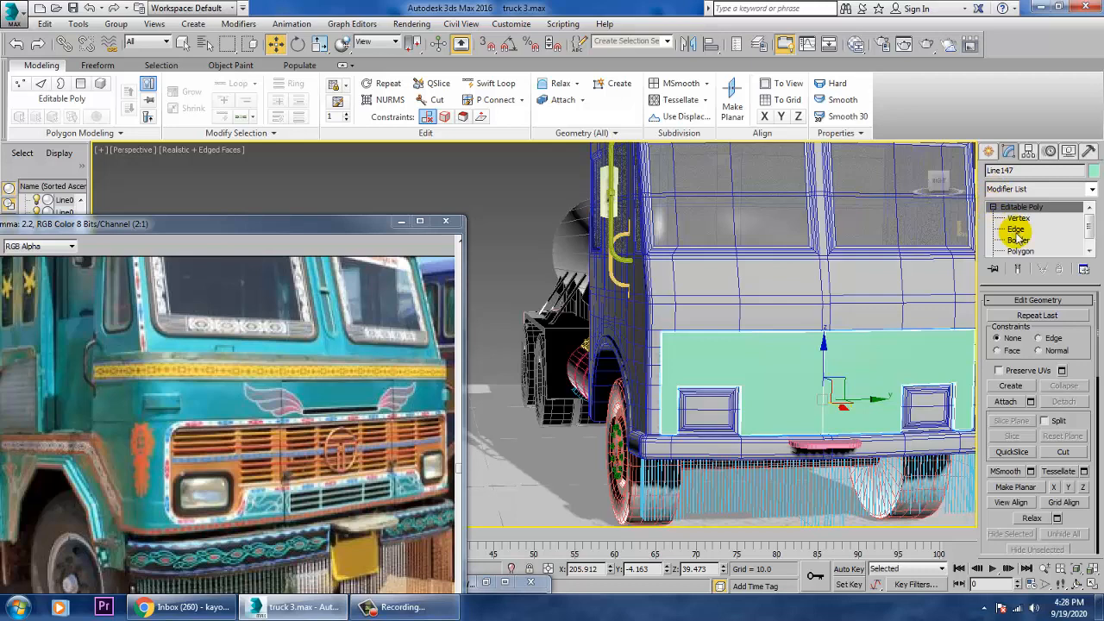
click(1016, 230)
middle_drag(856, 387, 784, 389)
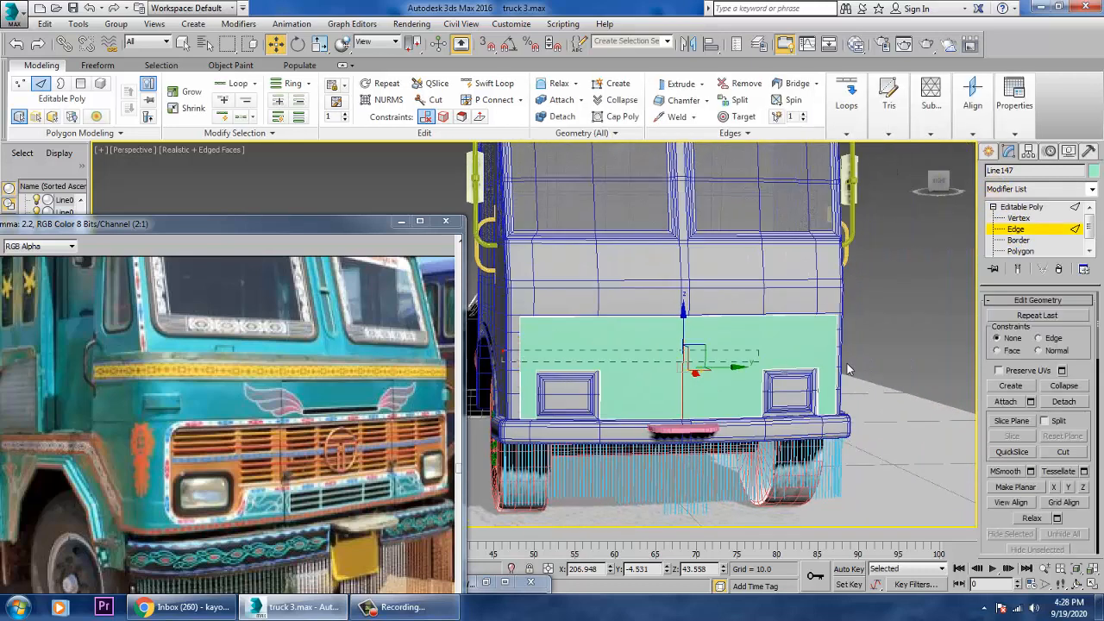
drag(891, 346, 892, 347)
drag(1077, 516, 1072, 101)
click(1084, 442)
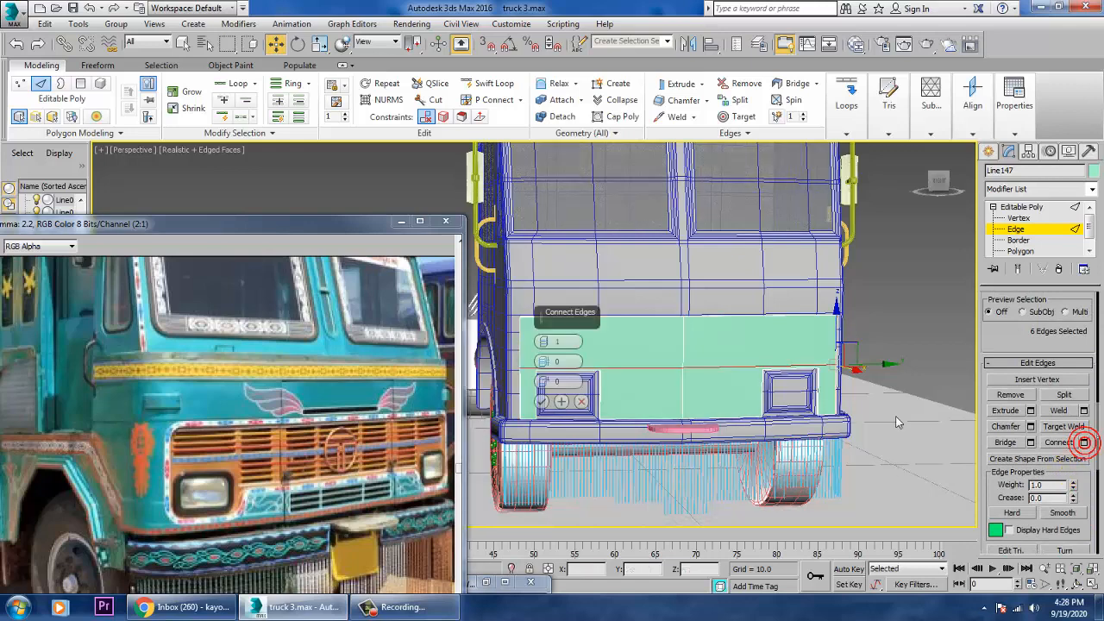
click(544, 338)
click(544, 338)
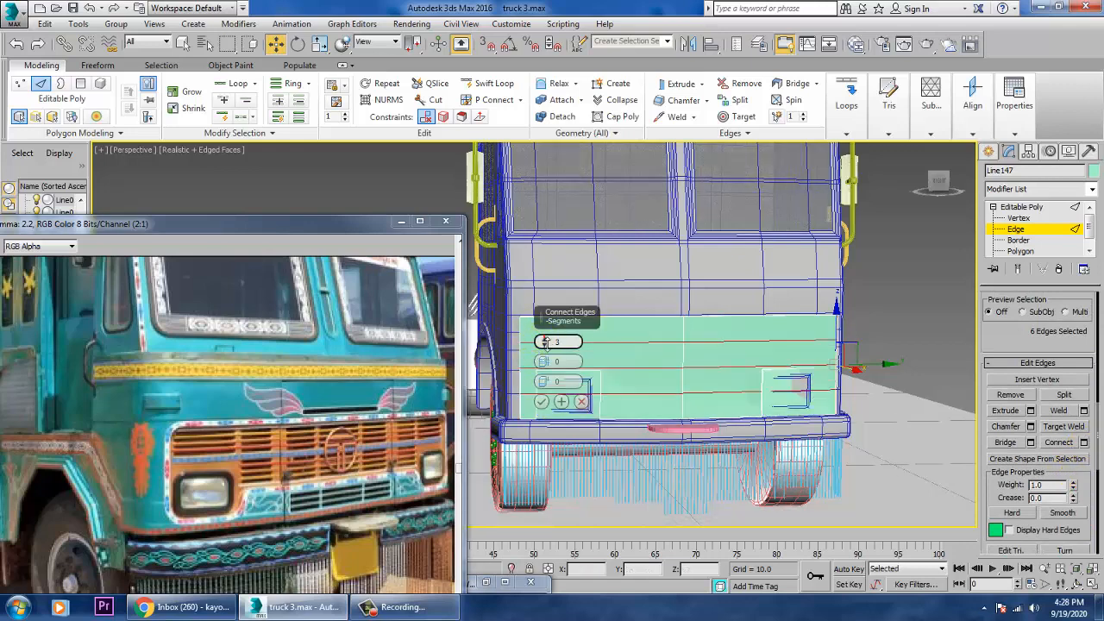
click(544, 338)
click(544, 338)
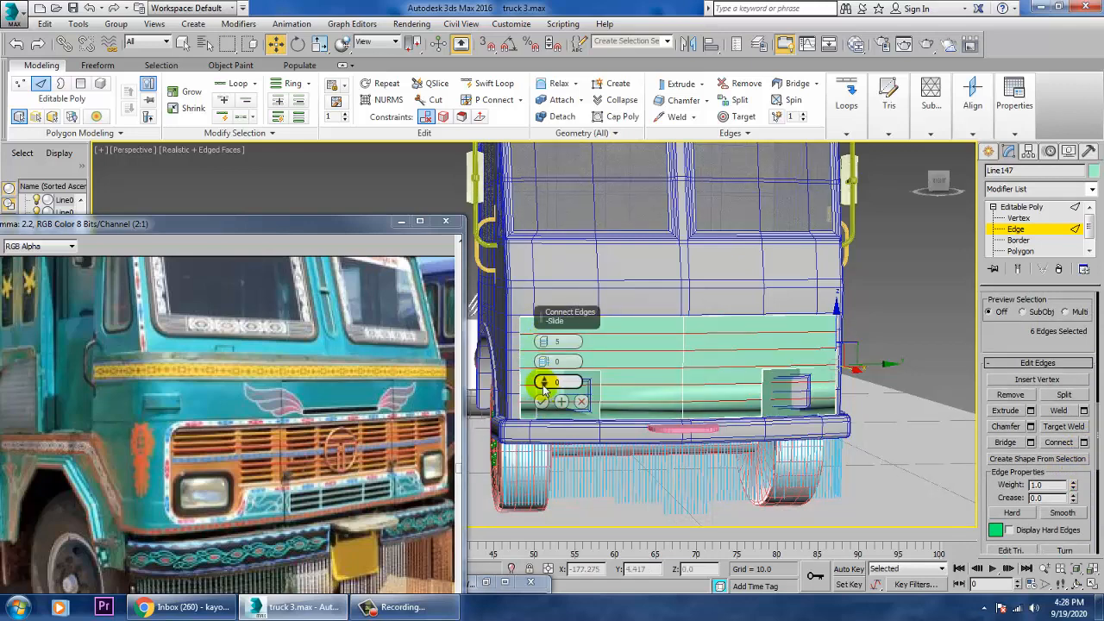
click(581, 401)
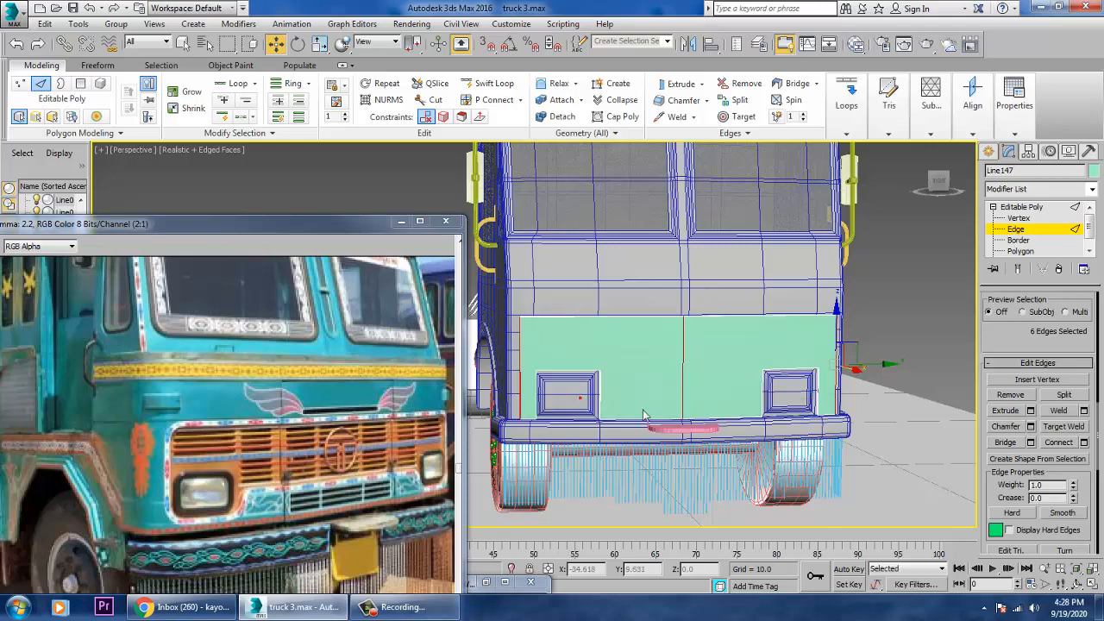
Connect the grille panel's selected vertical edges with two horizontal segments.
click(1084, 443)
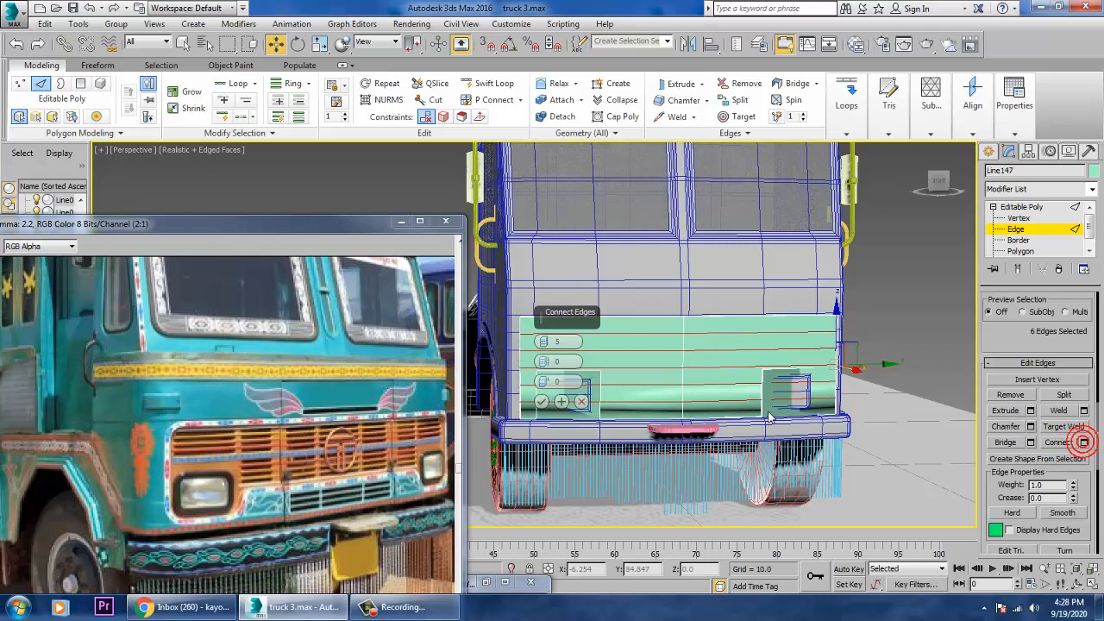
click(547, 347)
click(544, 347)
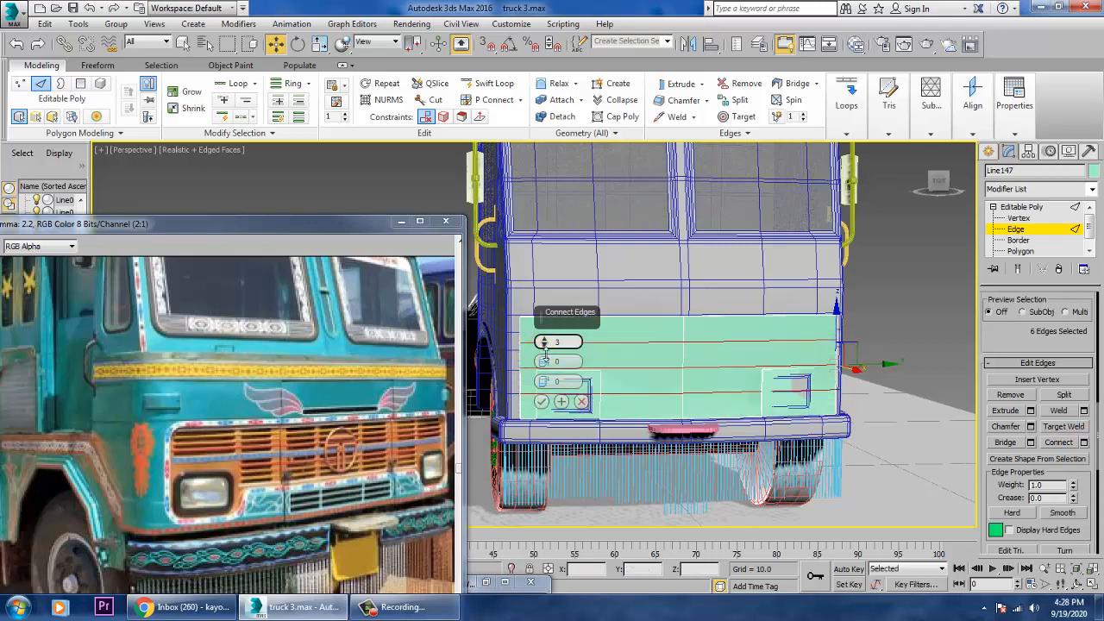
click(544, 348)
click(541, 402)
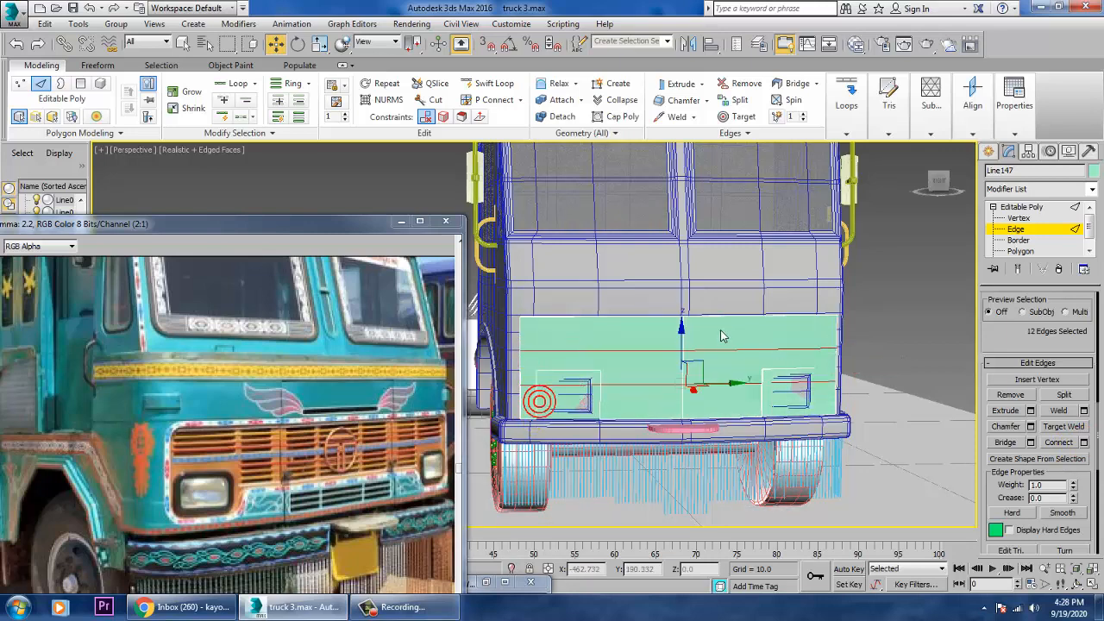
Raise both new horizontal edge loops toward the panel's upper edge, then raise the lower loop's vertices about 6.4 units and finish vertex editing.
drag(691, 357, 690, 322)
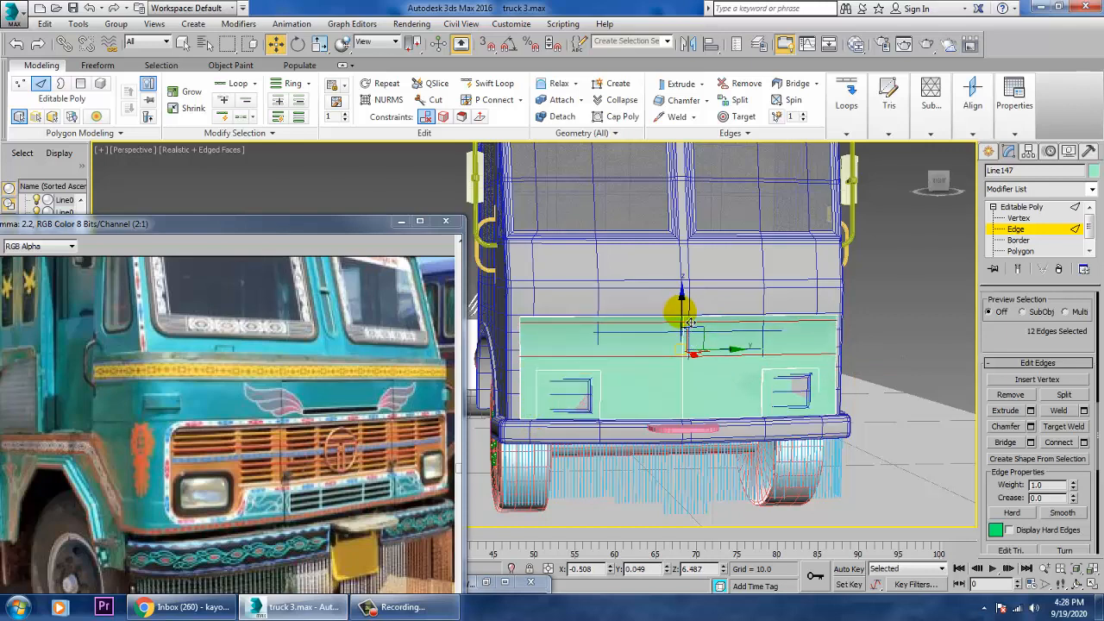
key(r)
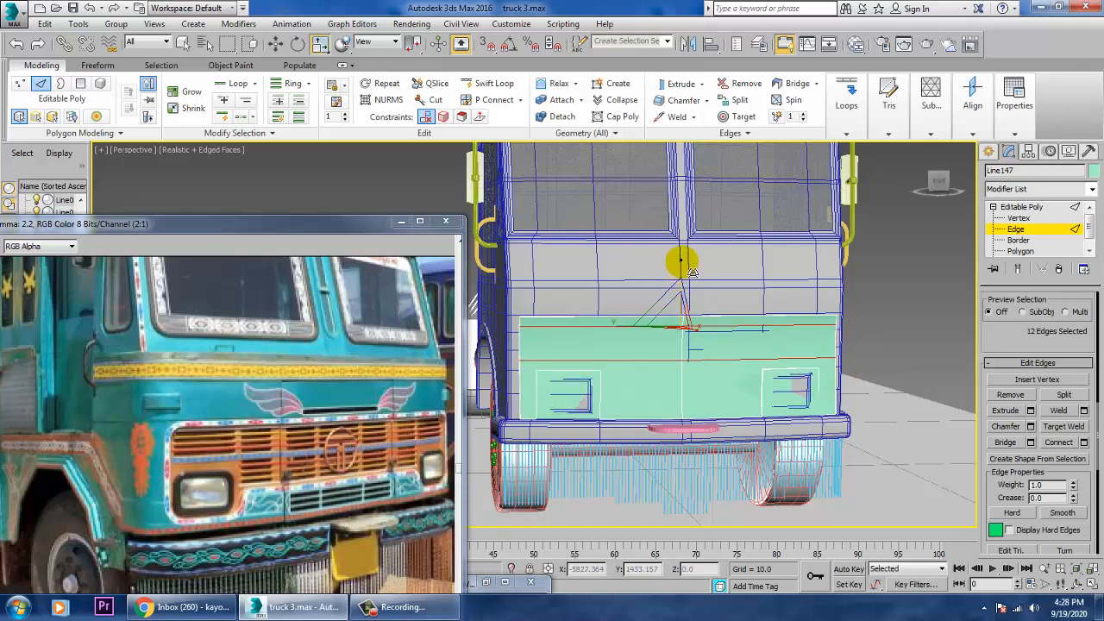
key(1)
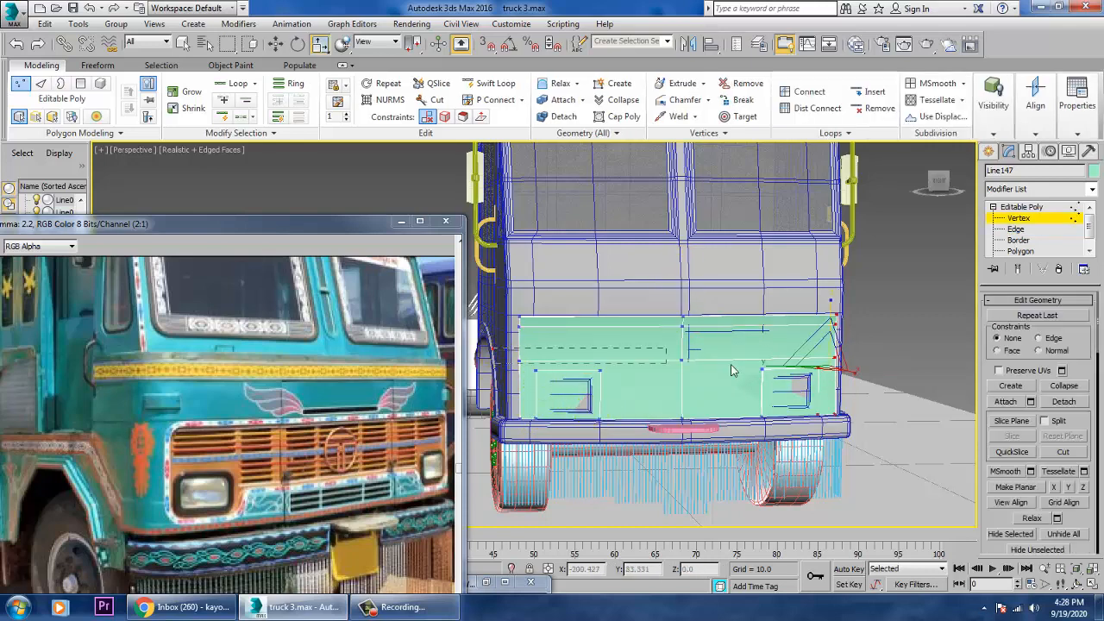
key(w)
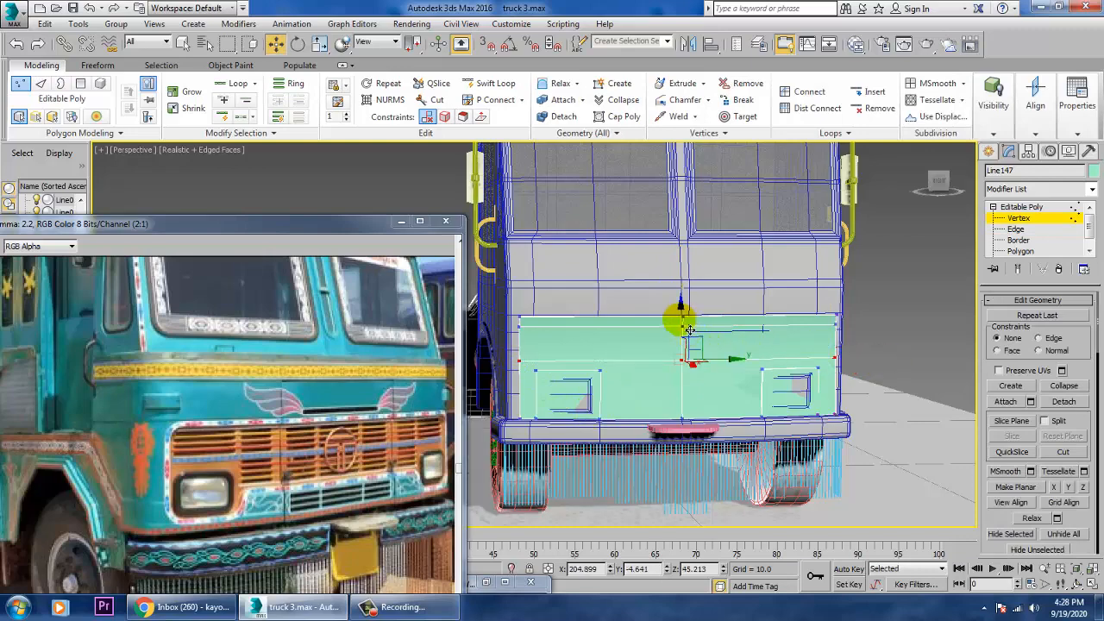
drag(678, 316, 681, 297)
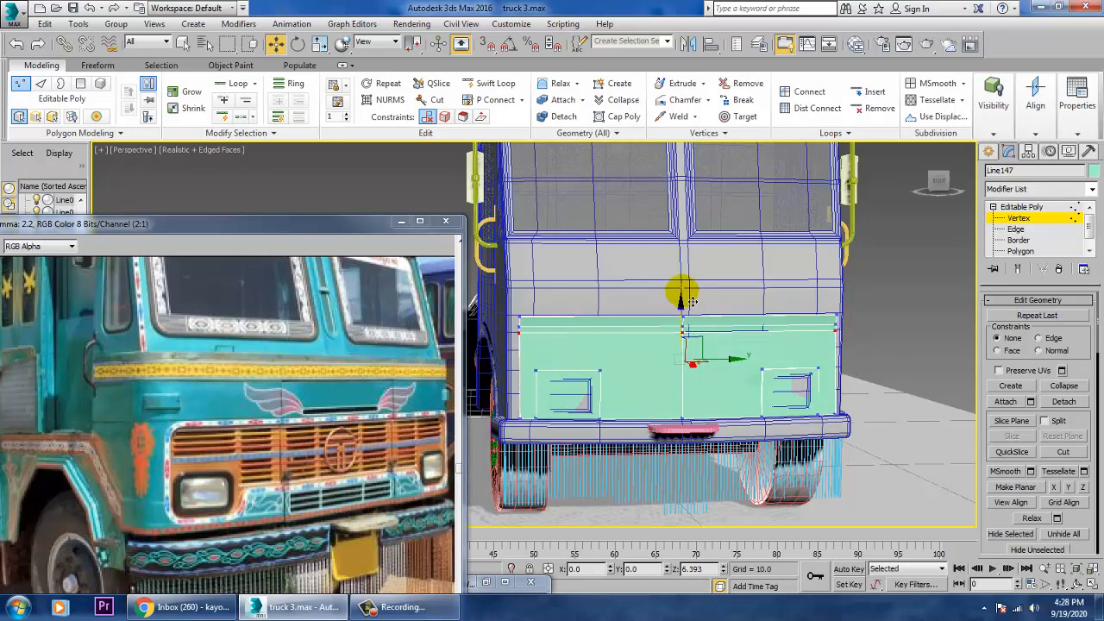
alt+middle_drag(715, 352, 874, 288)
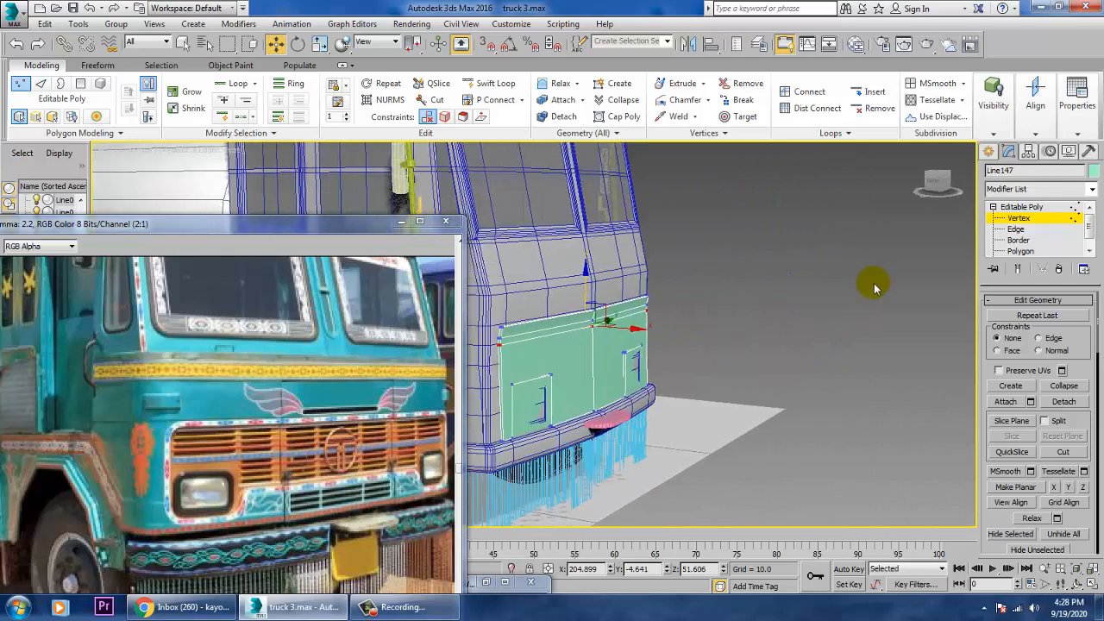
click(1039, 208)
Inspect the grille panel around the headlight recess, then examine the whole truck from the front, side and rear.
alt+middle_drag(517, 405, 536, 408)
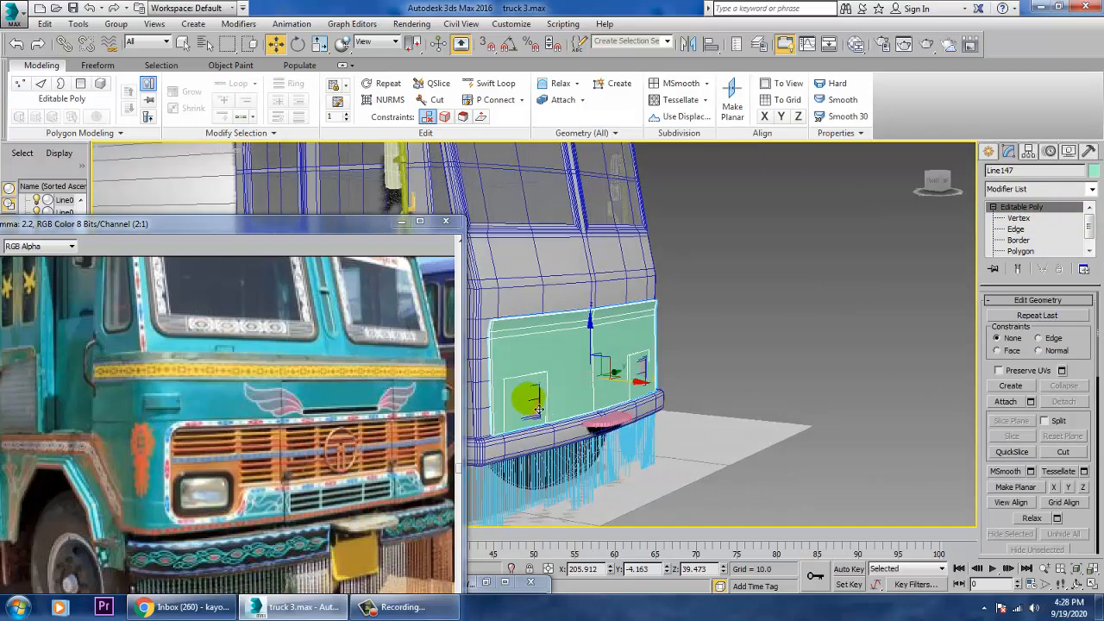
alt+middle_drag(705, 409, 739, 387)
scroll(739, 387, up, 6)
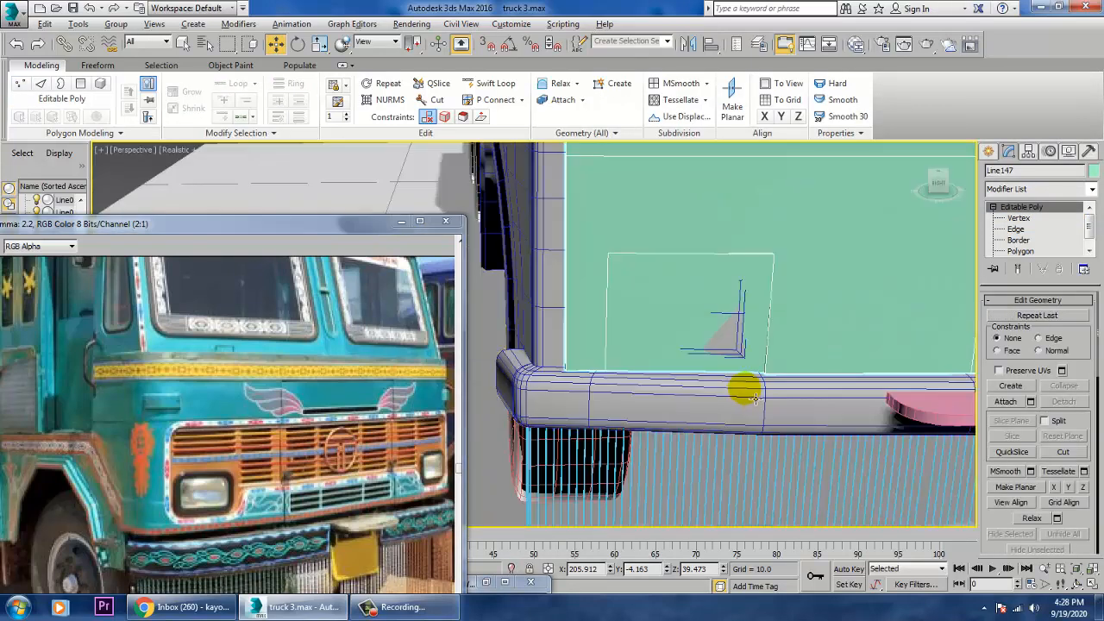
click(796, 358)
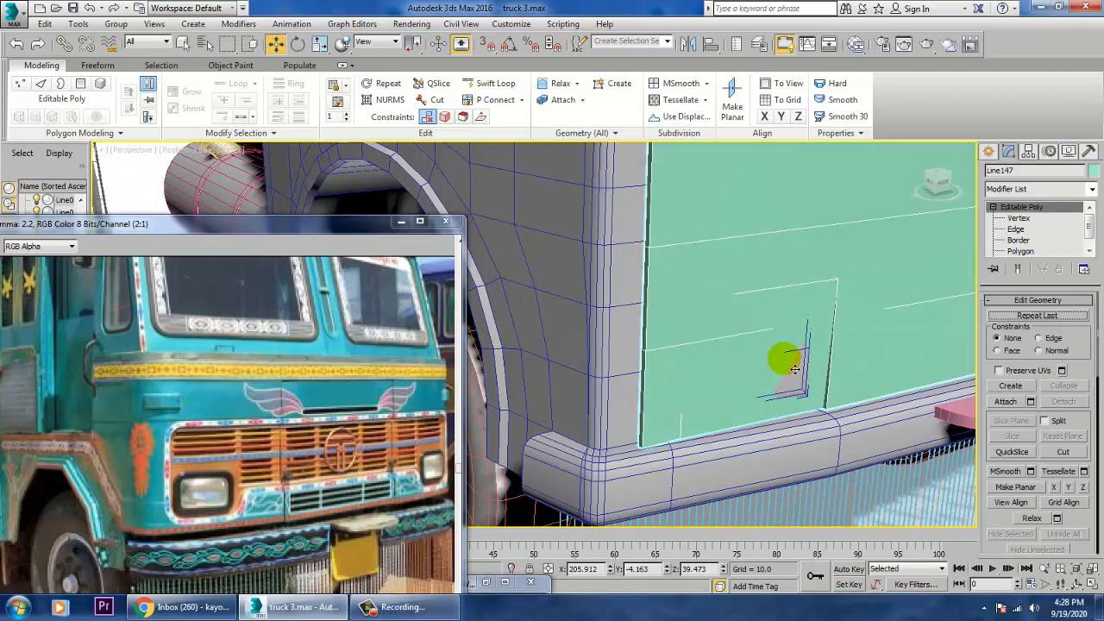
scroll(813, 365, down, 5)
alt+middle_drag(791, 320, 714, 373)
scroll(714, 372, down, 7)
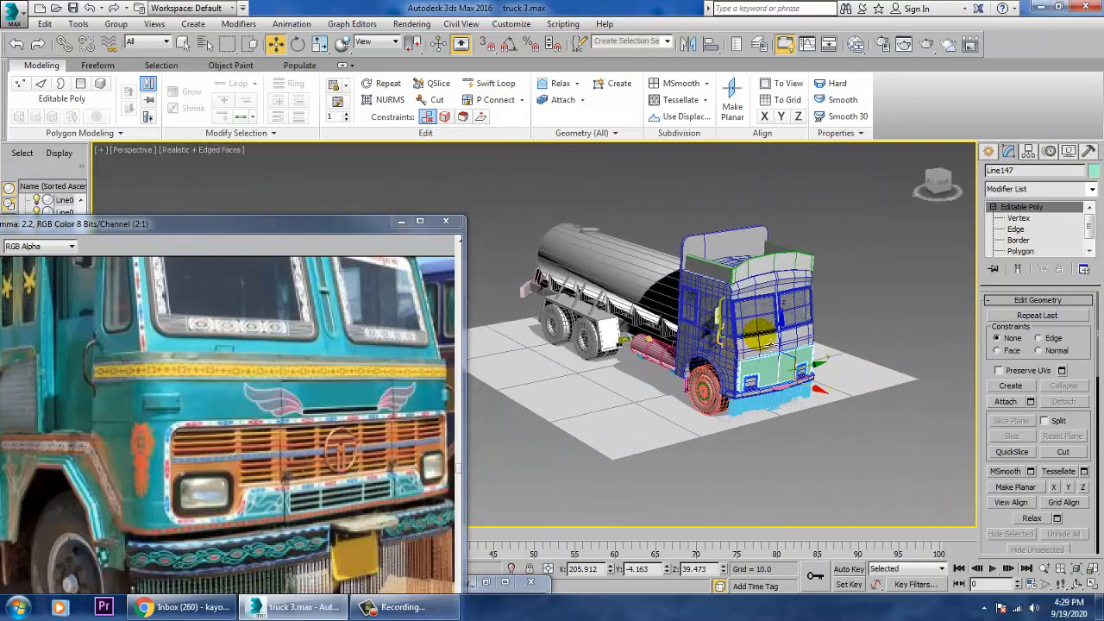
alt+middle_drag(758, 335, 810, 372)
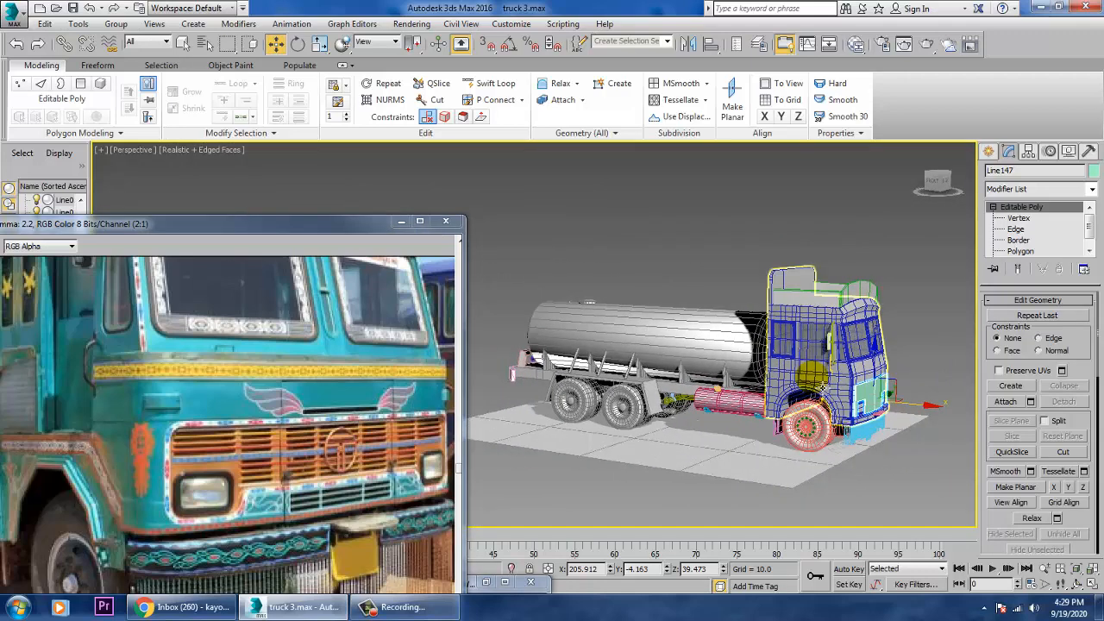
alt+middle_drag(888, 503, 884, 447)
alt+middle_drag(662, 426, 665, 445)
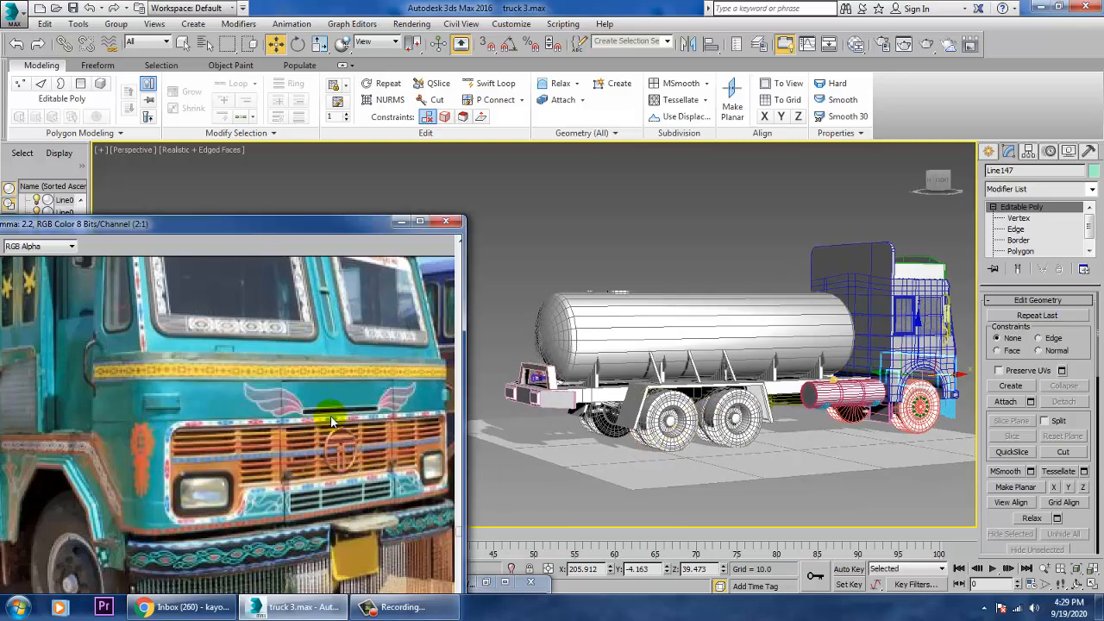
Examine the front wheel in the reference photo and compare it with the hub bolts on the model's front wheel.
middle_drag(317, 476, 380, 407)
scroll(862, 418, up, 10)
middle_drag(862, 418, 737, 446)
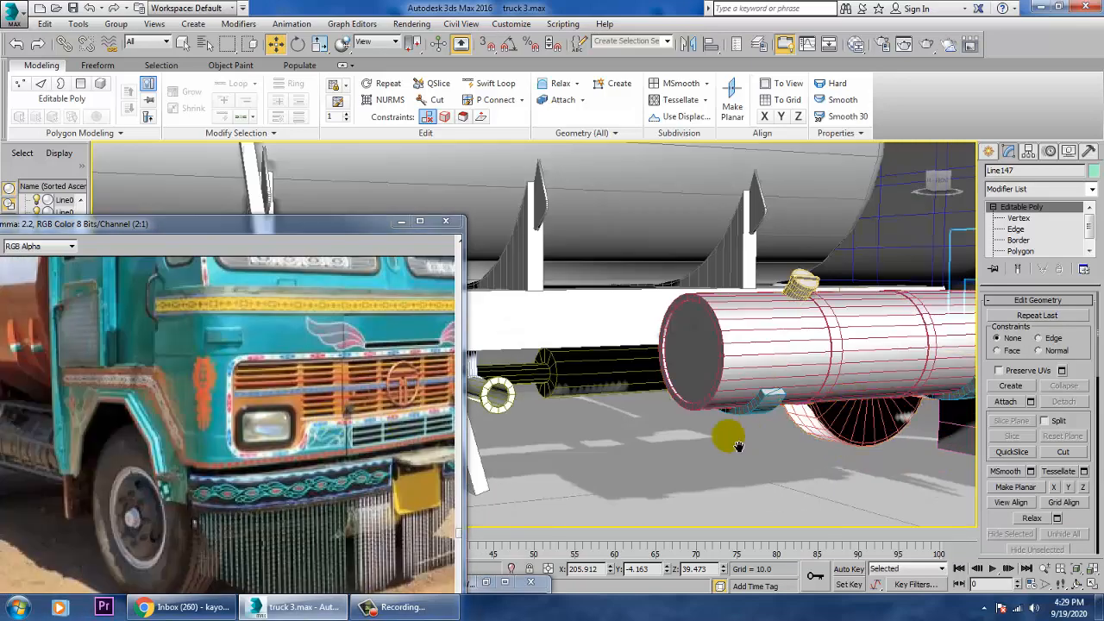
middle_drag(826, 379, 791, 397)
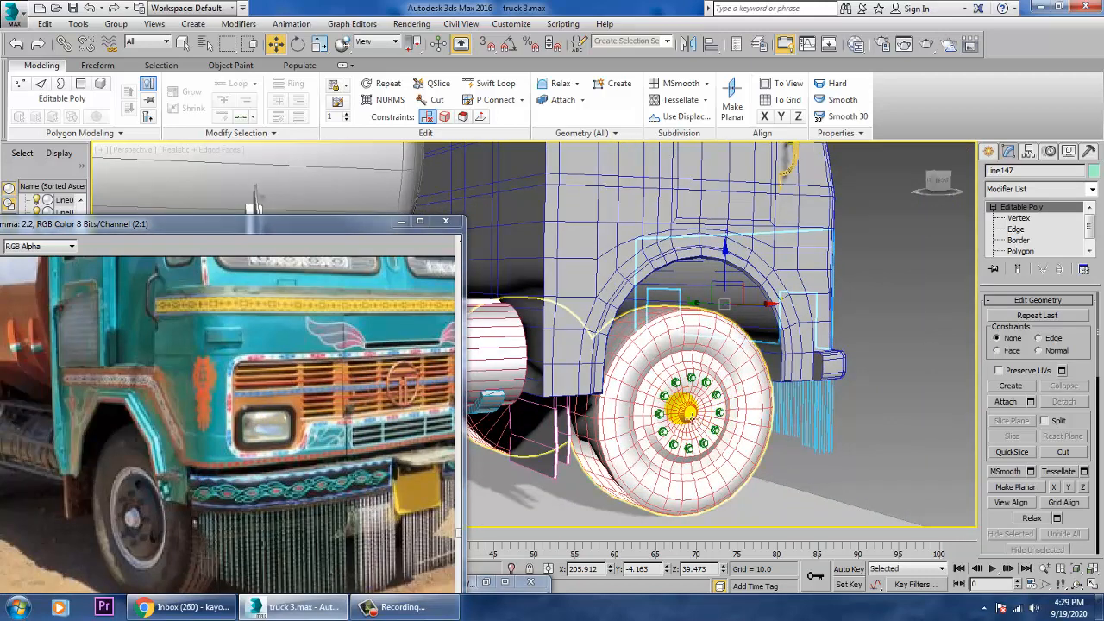
scroll(694, 414, up, 8)
scroll(705, 399, down, 2)
click(693, 267)
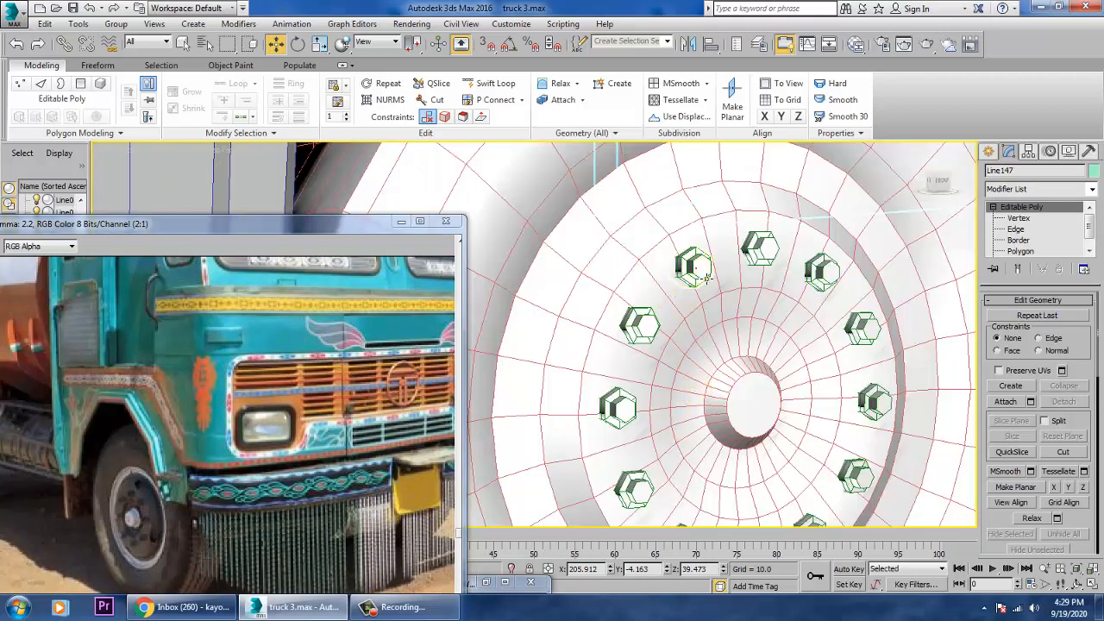
ctrl+click(759, 249)
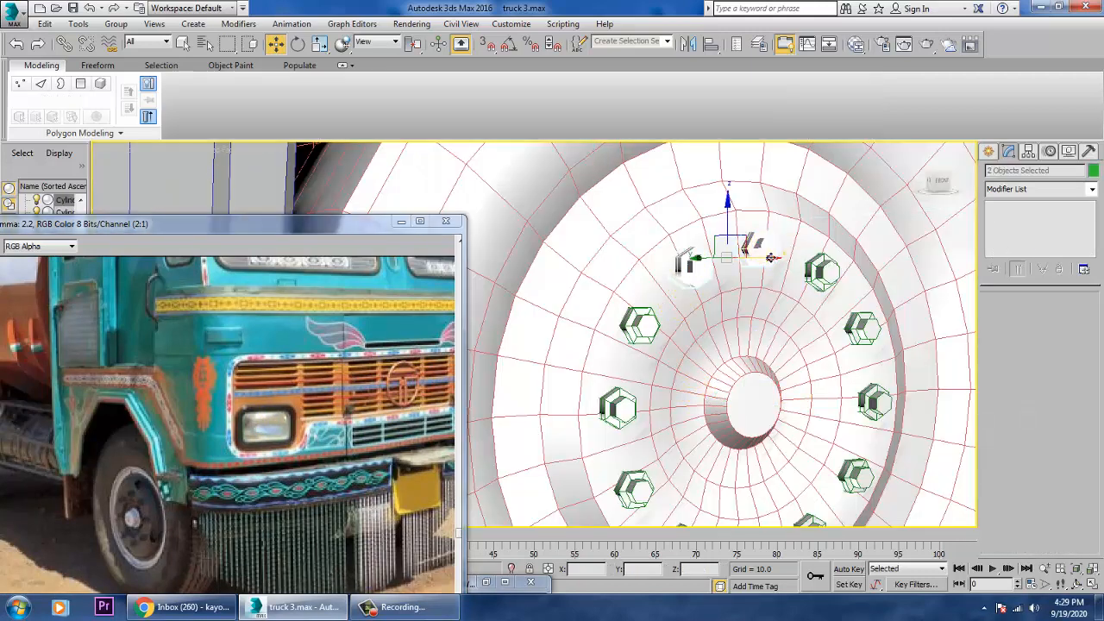
click(773, 285)
scroll(777, 288, down, 7)
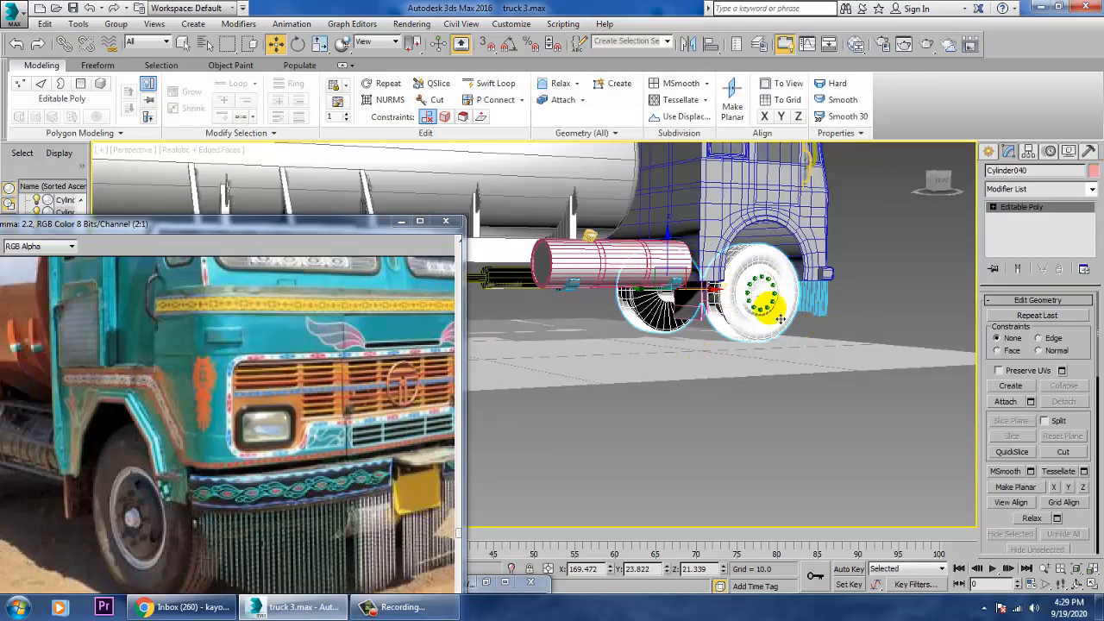
click(856, 277)
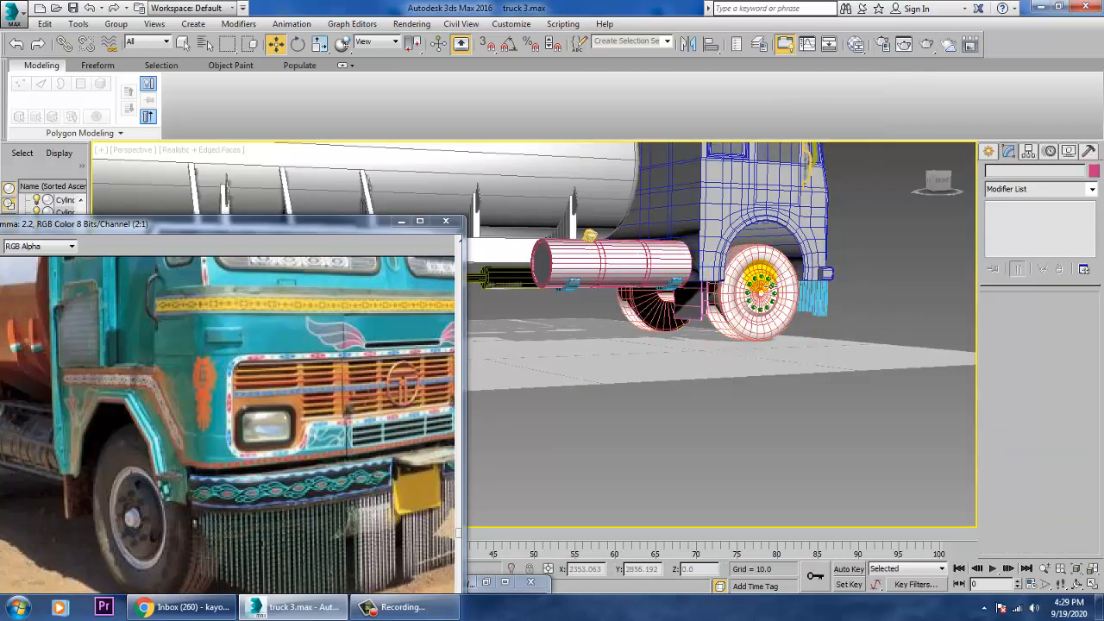
Copy one of the front wheel's hub bolts along X to the rear wheels.
click(771, 291)
scroll(811, 319, down, 8)
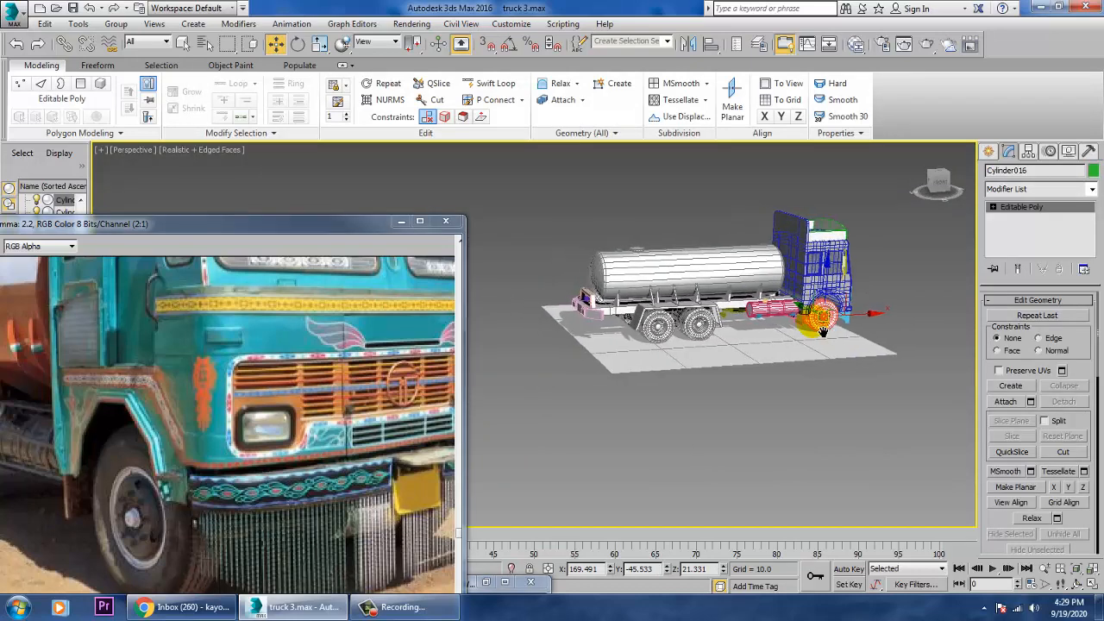
shift+drag(862, 325, 740, 343)
click(542, 366)
key(z)
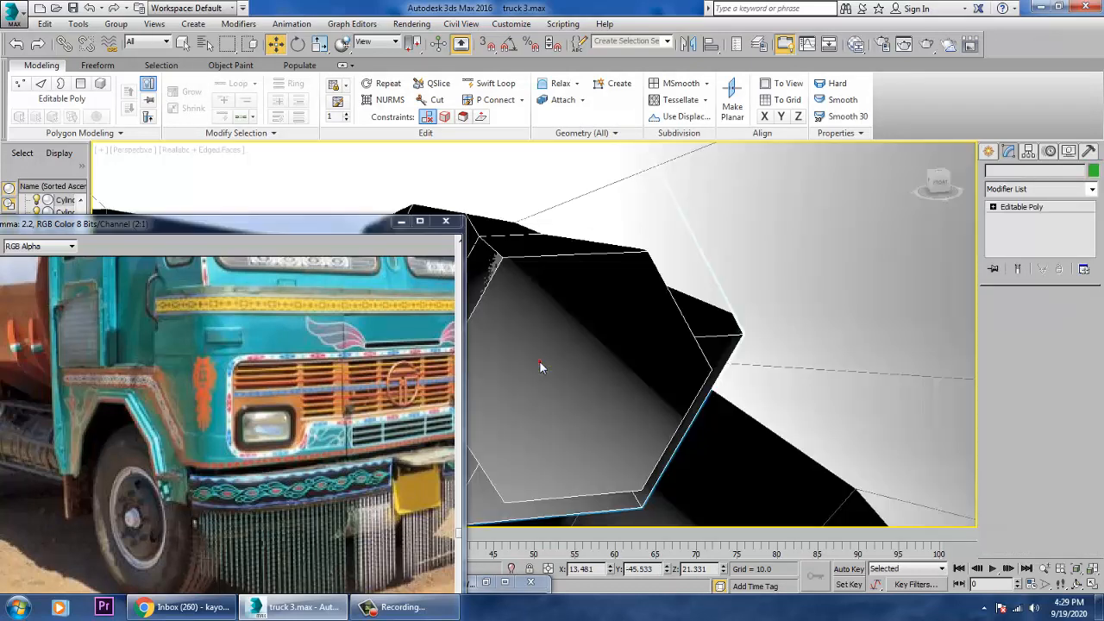
Move the copied bolt down onto the rear wheel's hub, then shift it along Y to about -44.247.
scroll(632, 349, down, 10)
scroll(637, 362, up, 5)
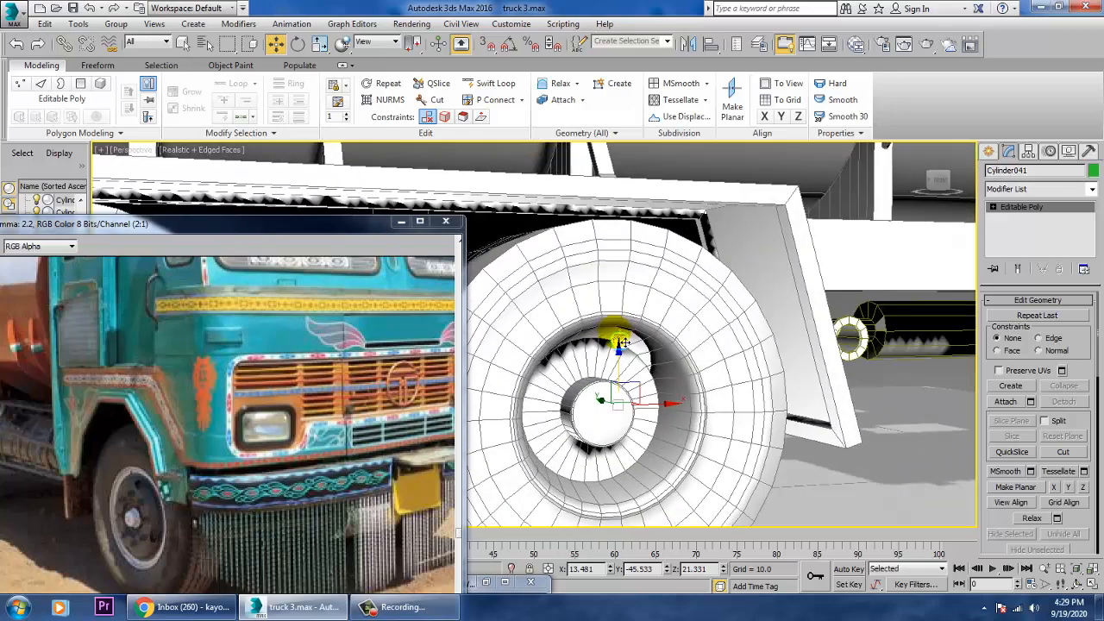
drag(632, 397, 639, 469)
alt+middle_drag(593, 434, 612, 454)
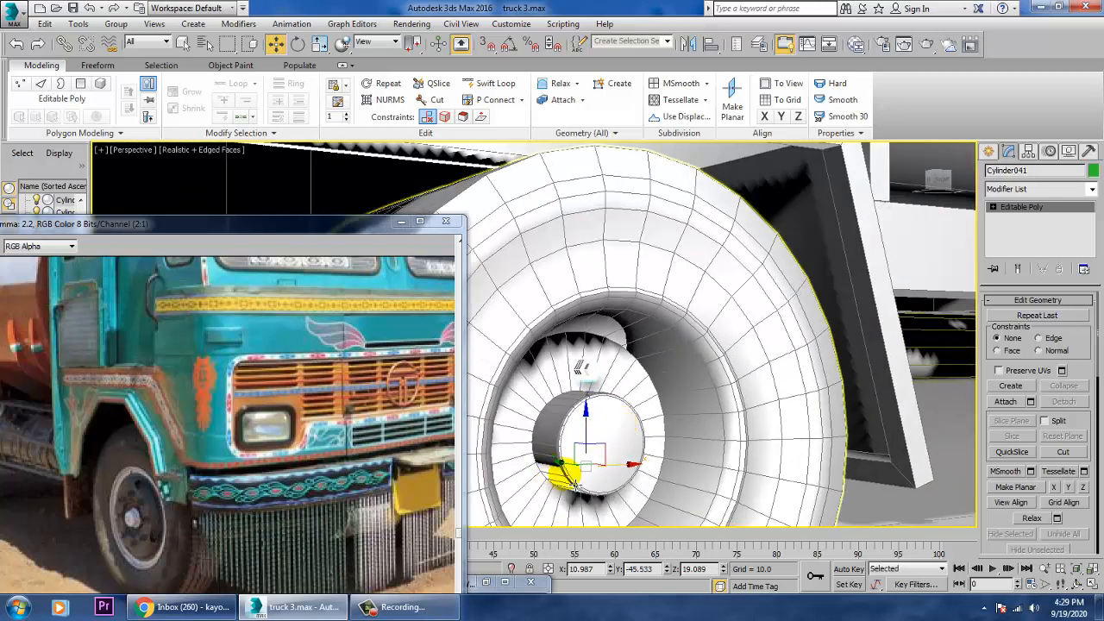
drag(566, 468, 562, 466)
alt+middle_drag(665, 413, 625, 412)
key(alt+w)
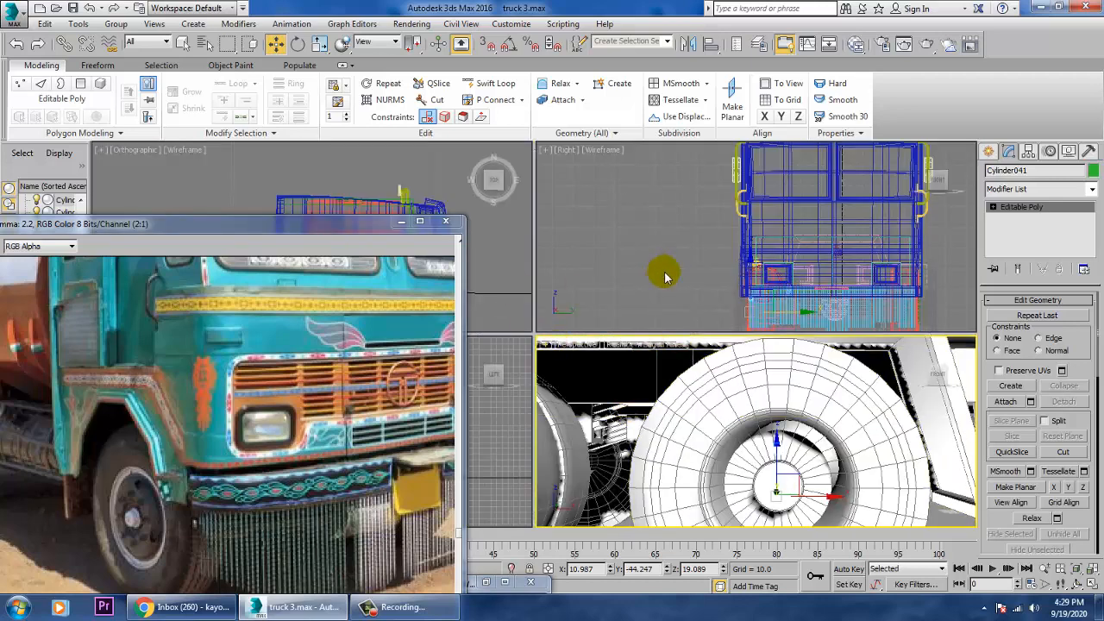
Move the copied bolt's pivot to the centre of the rear wheel's hub in the front view.
key(alt+w)
scroll(678, 394, up, 10)
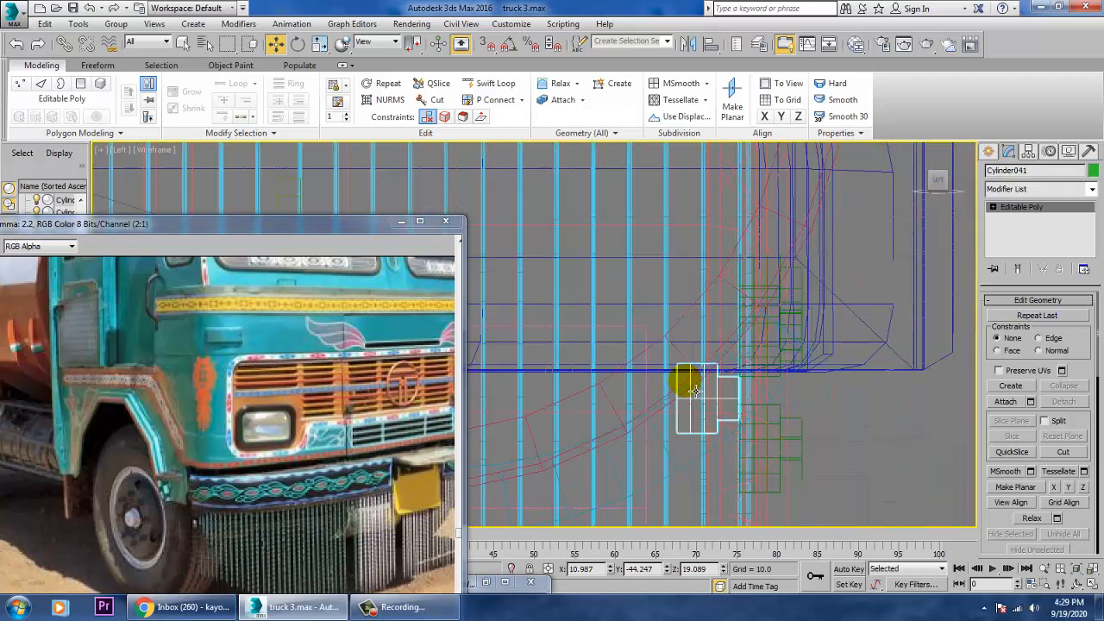
scroll(694, 389, down, 5)
key(f)
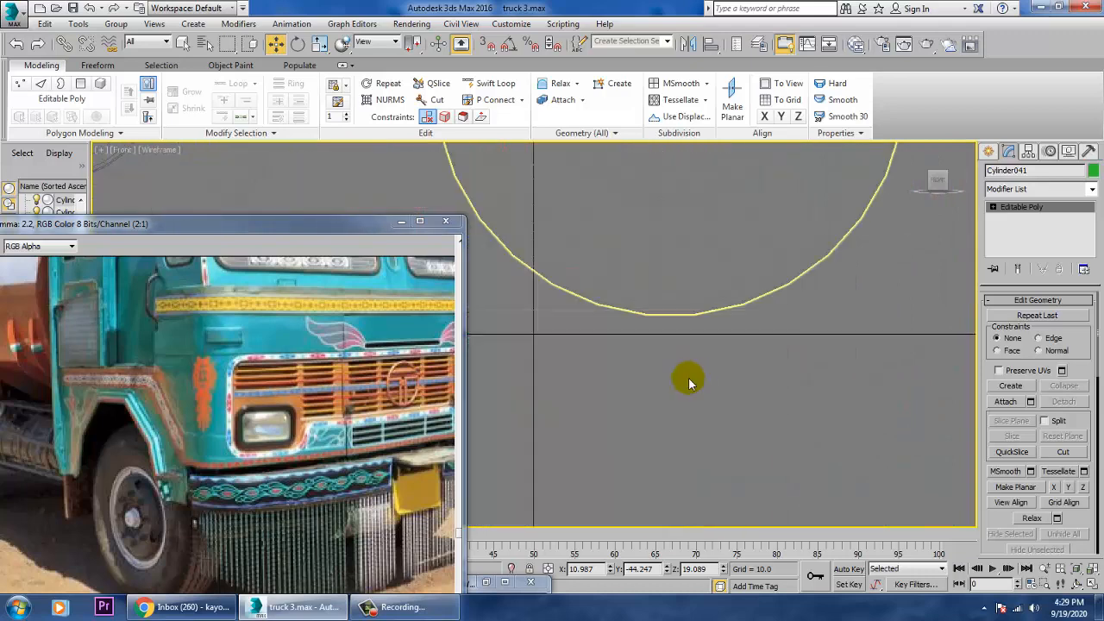
middle_drag(698, 386, 737, 473)
key(z)
scroll(712, 362, down, 7)
scroll(708, 362, down, 6)
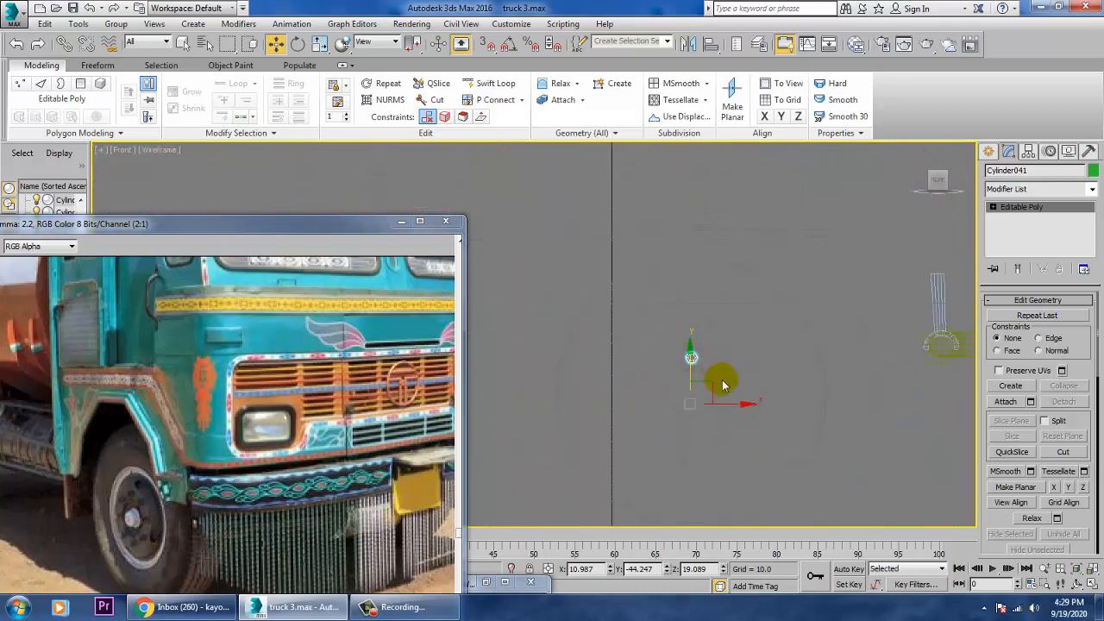
scroll(695, 344, up, 4)
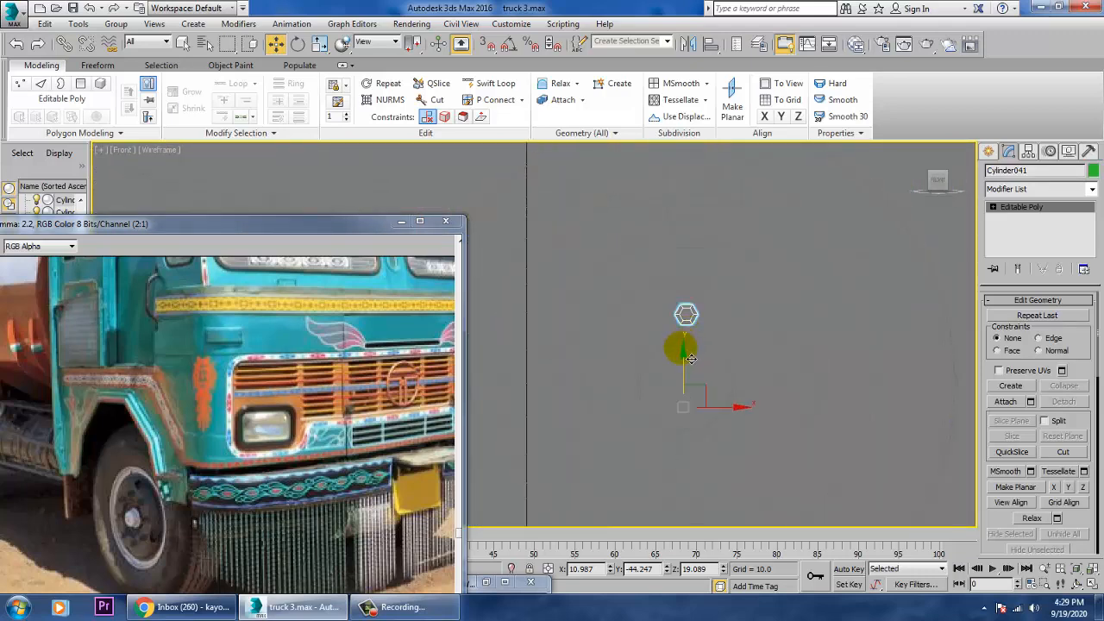
click(1028, 151)
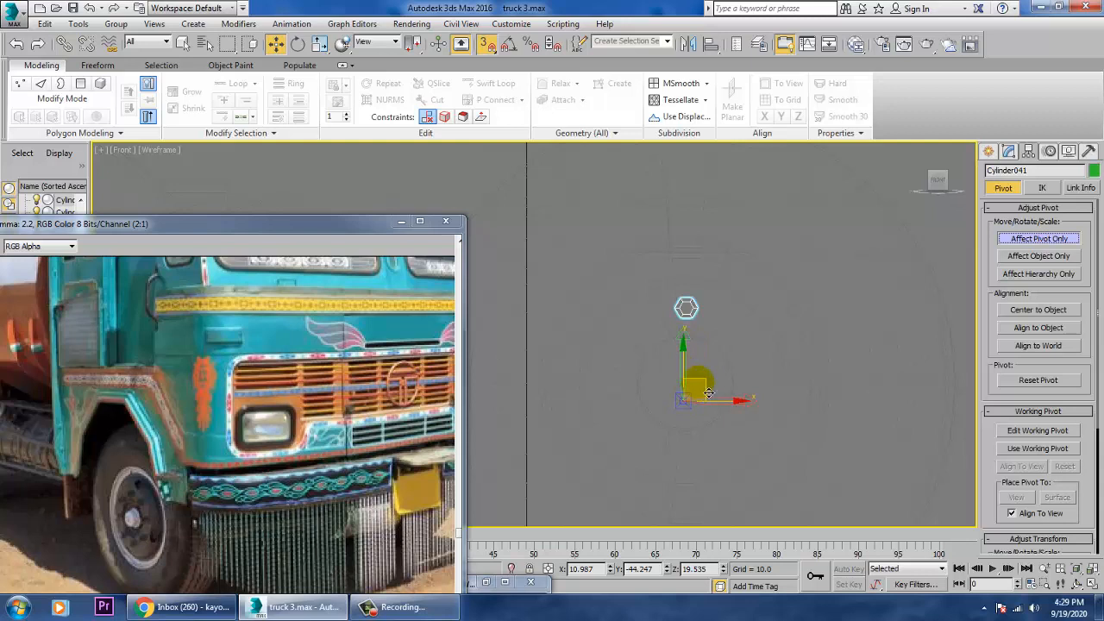
drag(707, 392, 695, 391)
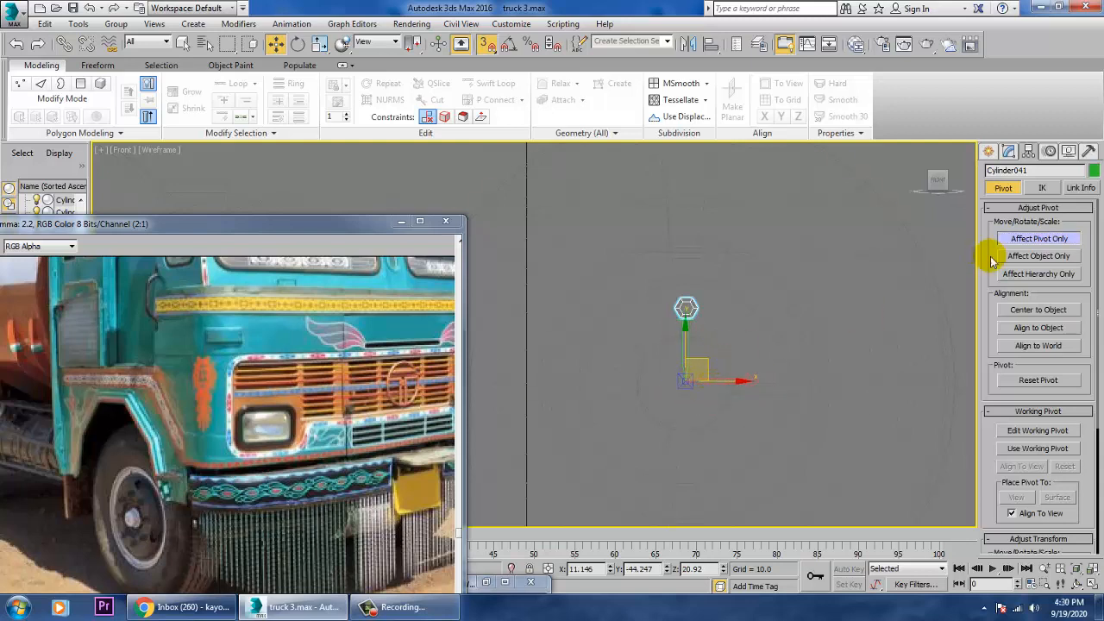
click(1035, 238)
With angle snapping on, rotate-copy the bolt at 60° intervals around the hub, making four copies plus one more.
key(e)
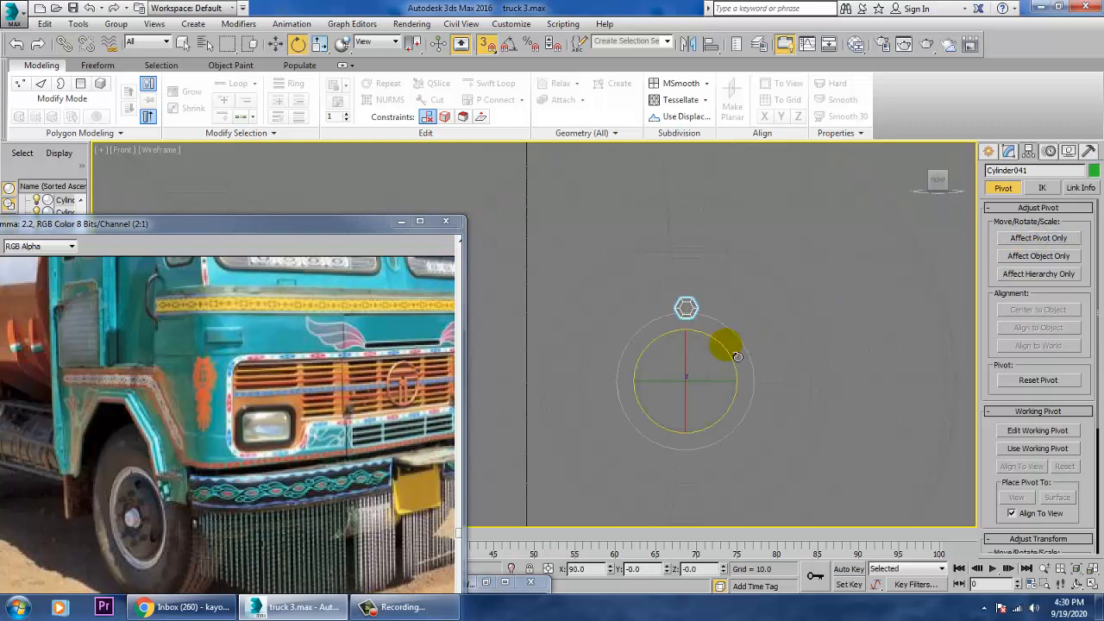
click(509, 47)
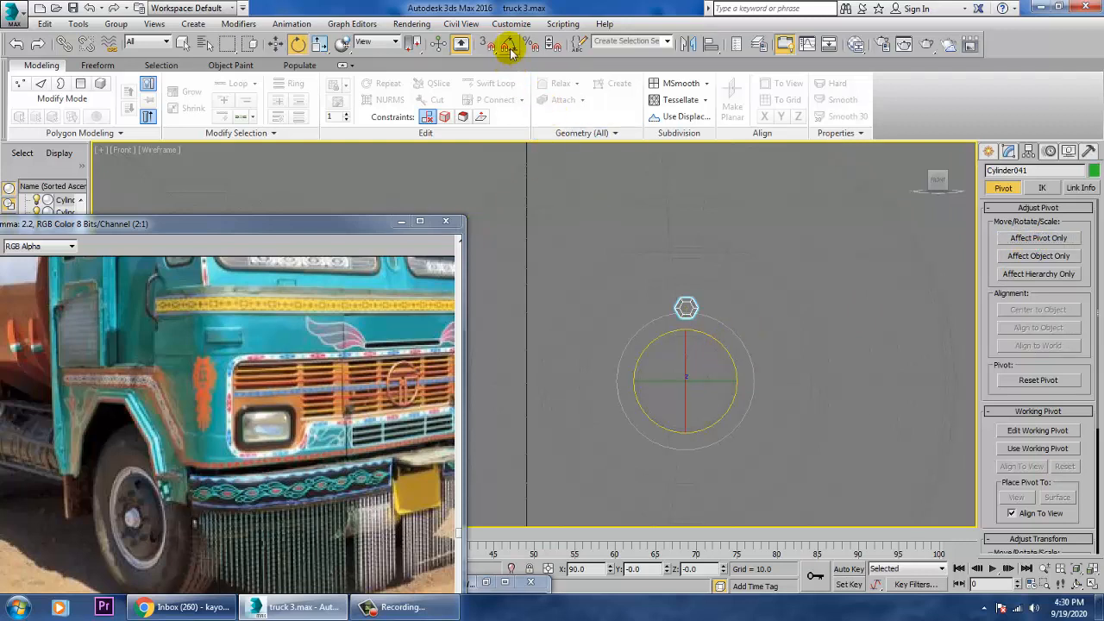
mouse_move(735, 373)
mouse_down()
mouse_move(745, 348)
mouse_move(733, 349)
mouse_move(749, 369)
mouse_up()
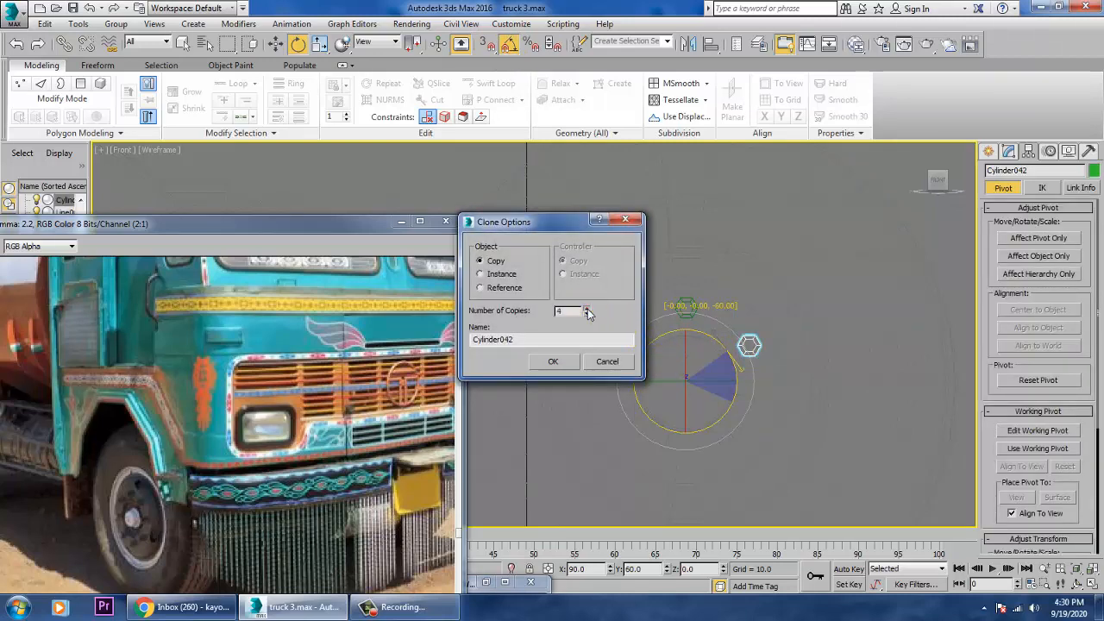
click(553, 363)
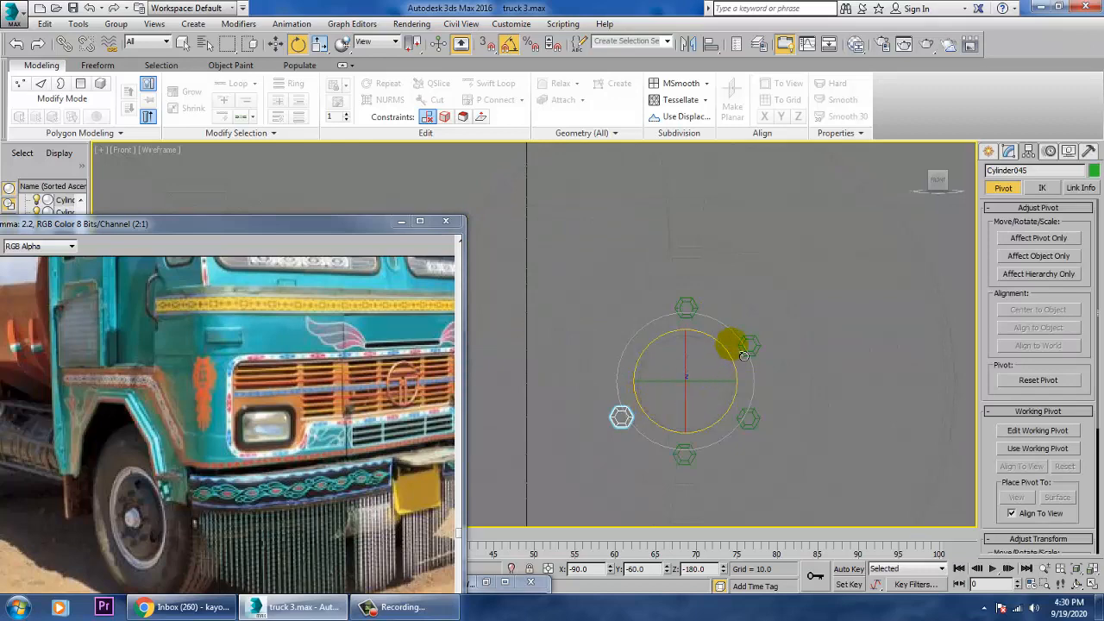
drag(738, 343, 744, 347)
click(561, 360)
key(w)
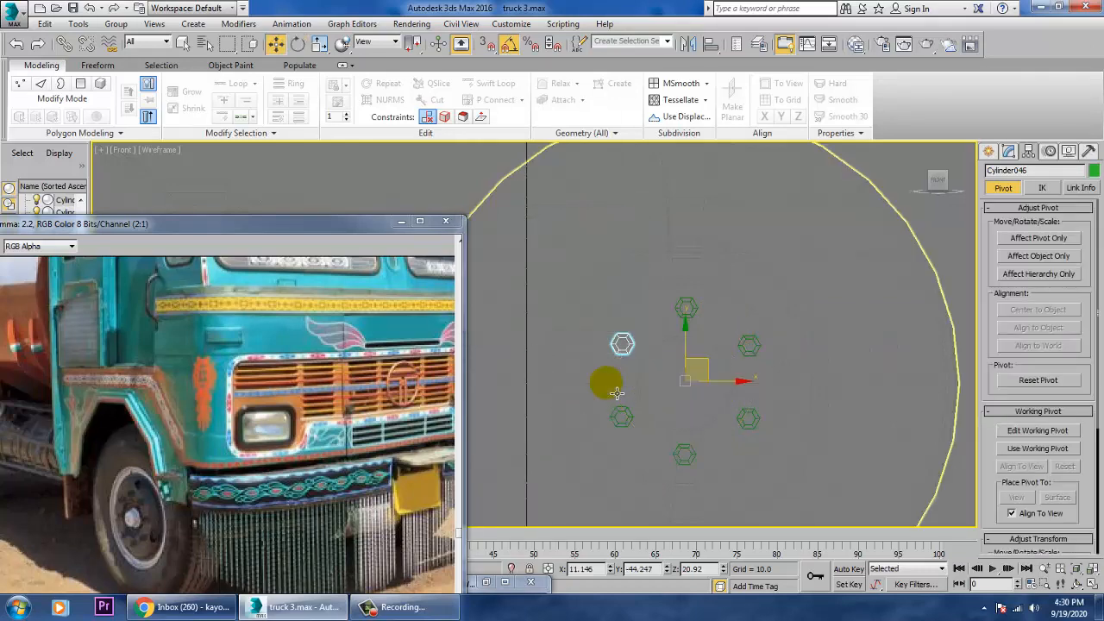
Select all six hub bolts on this rear wheel and copy them along X to the rearmost wheel.
key(alt+w)
middle_drag(792, 429, 773, 419)
key(alt+w)
middle_drag(627, 387, 653, 385)
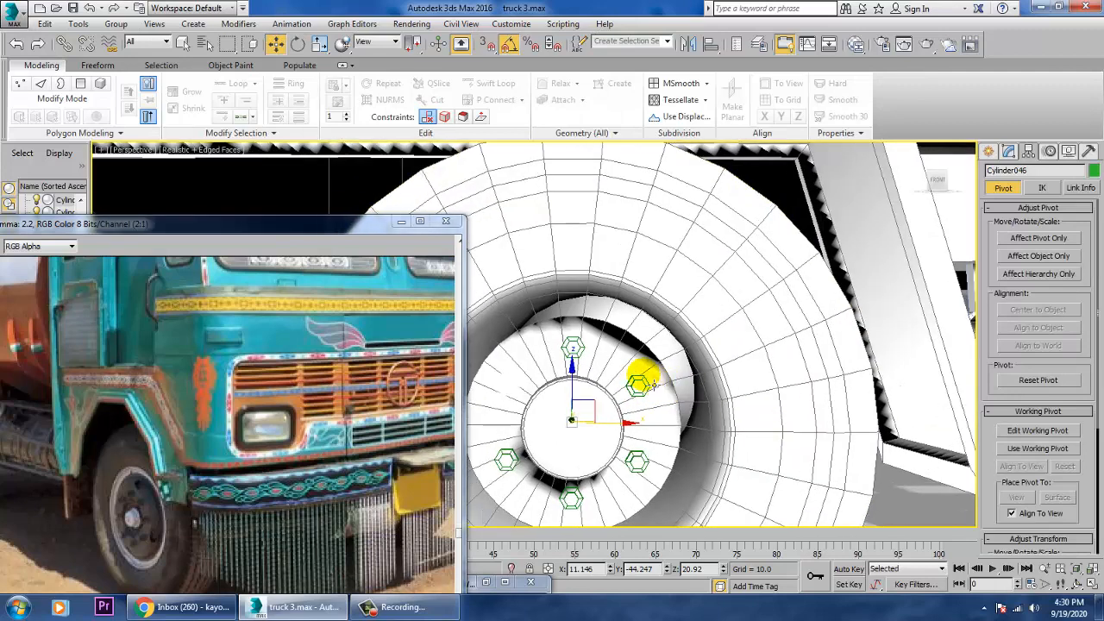
click(502, 460)
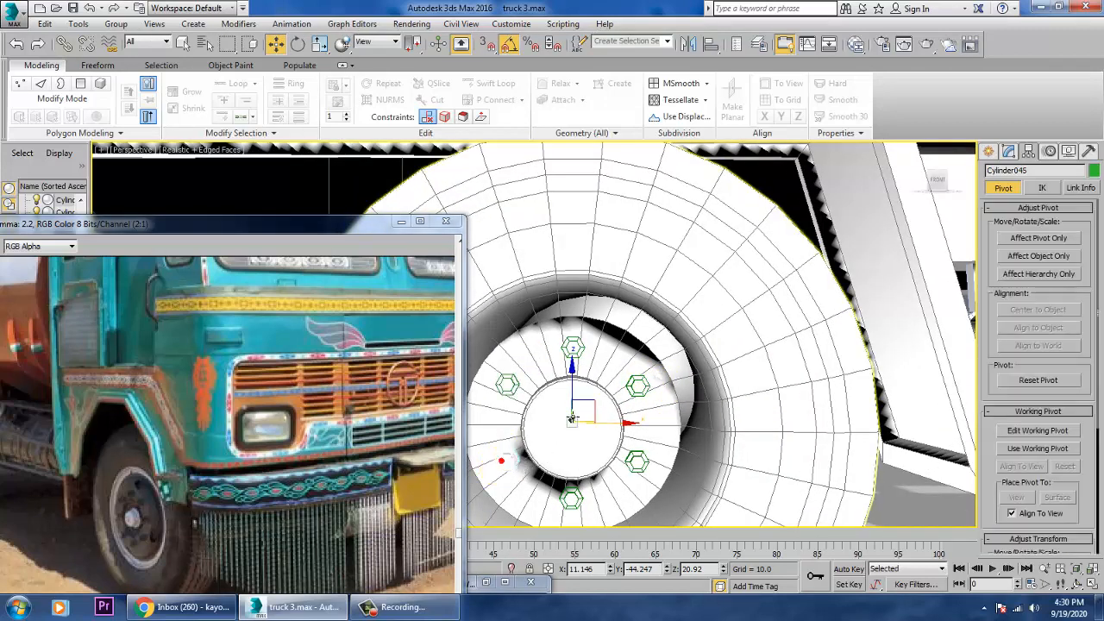
ctrl+click(640, 400)
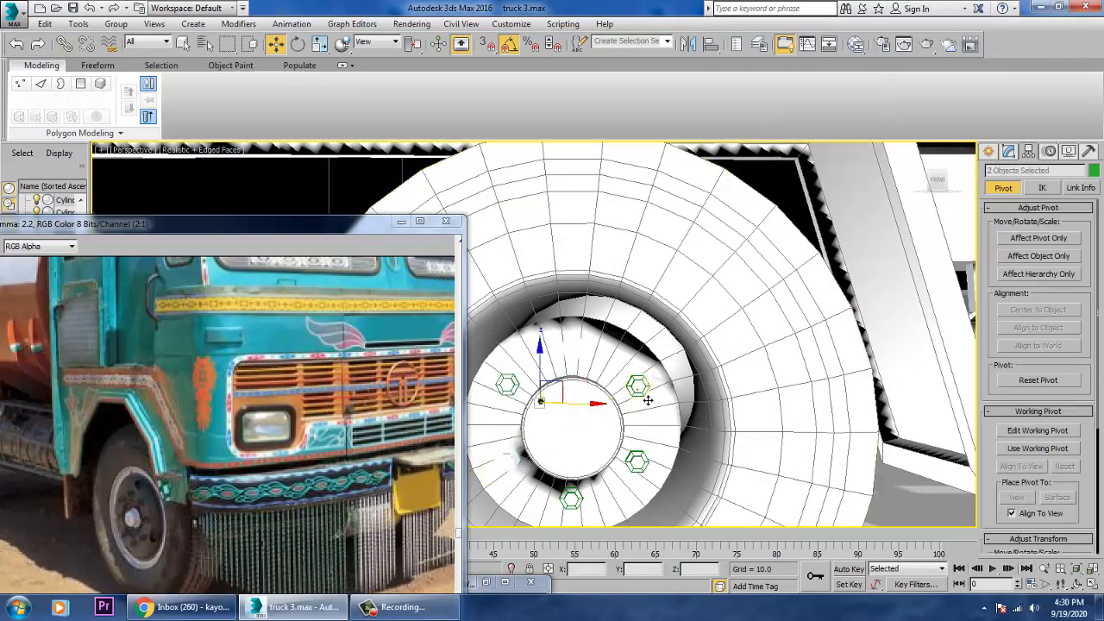
ctrl+click(637, 463)
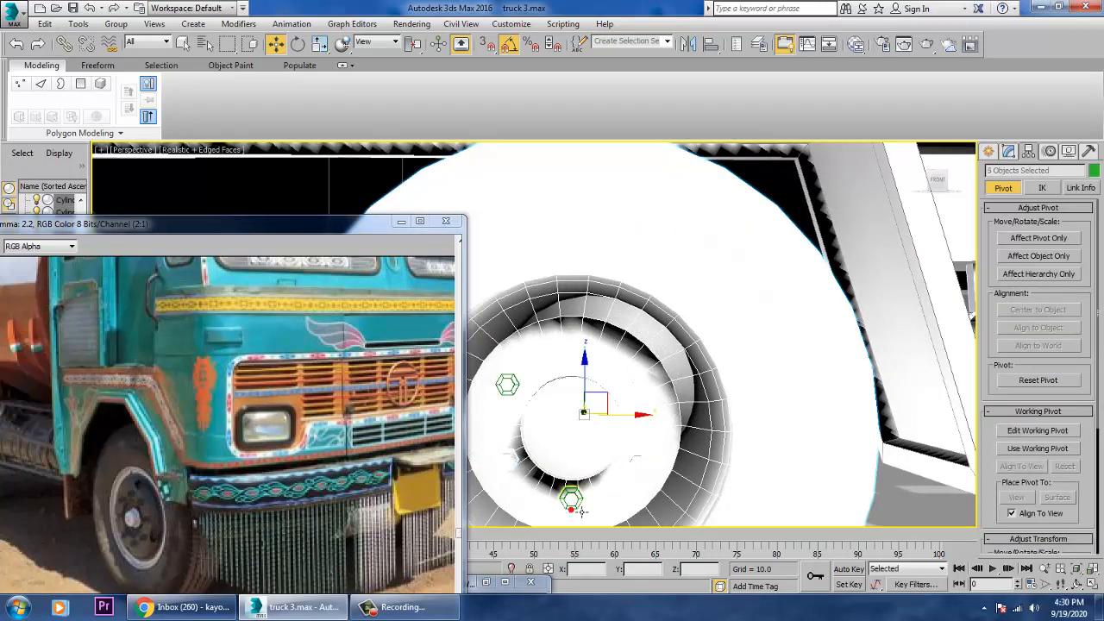
ctrl+click(577, 505)
ctrl+click(513, 392)
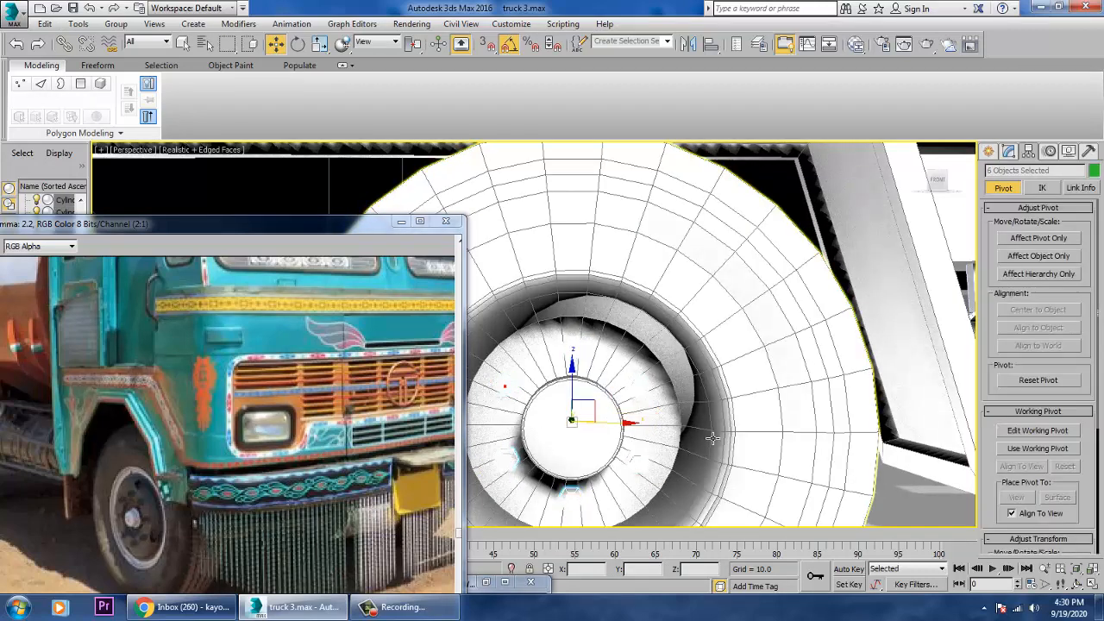
alt+middle_drag(712, 438, 759, 423)
scroll(514, 440, down, 6)
drag(759, 423, 562, 416)
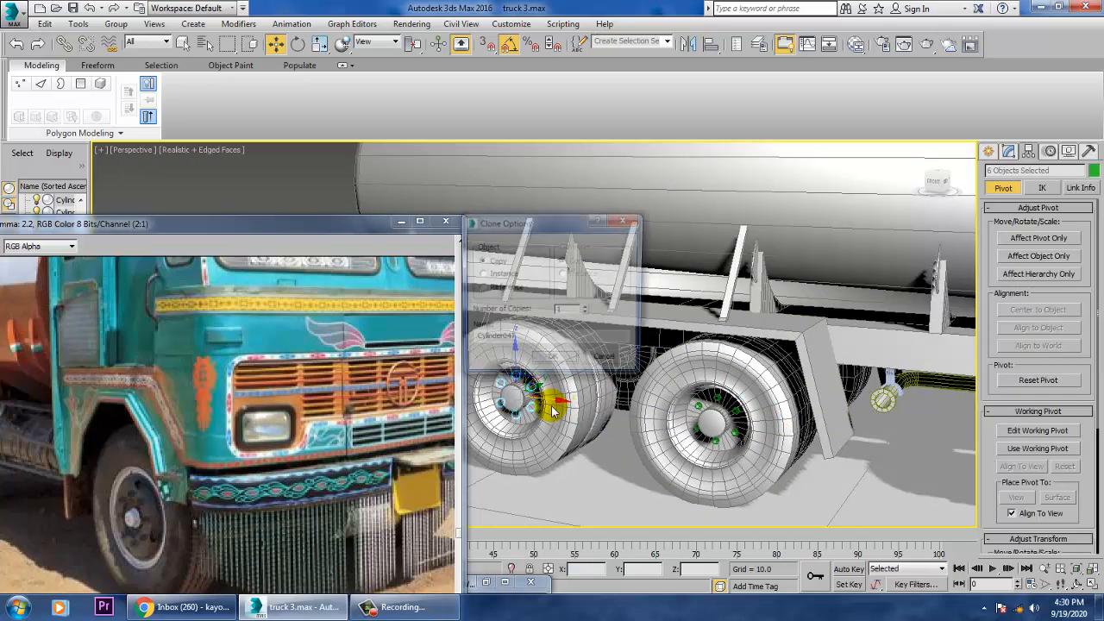
click(538, 361)
Shift the six copied bolts along Y to seat them on the rearmost wheel's hub.
key(z)
alt+middle_drag(609, 394, 715, 375)
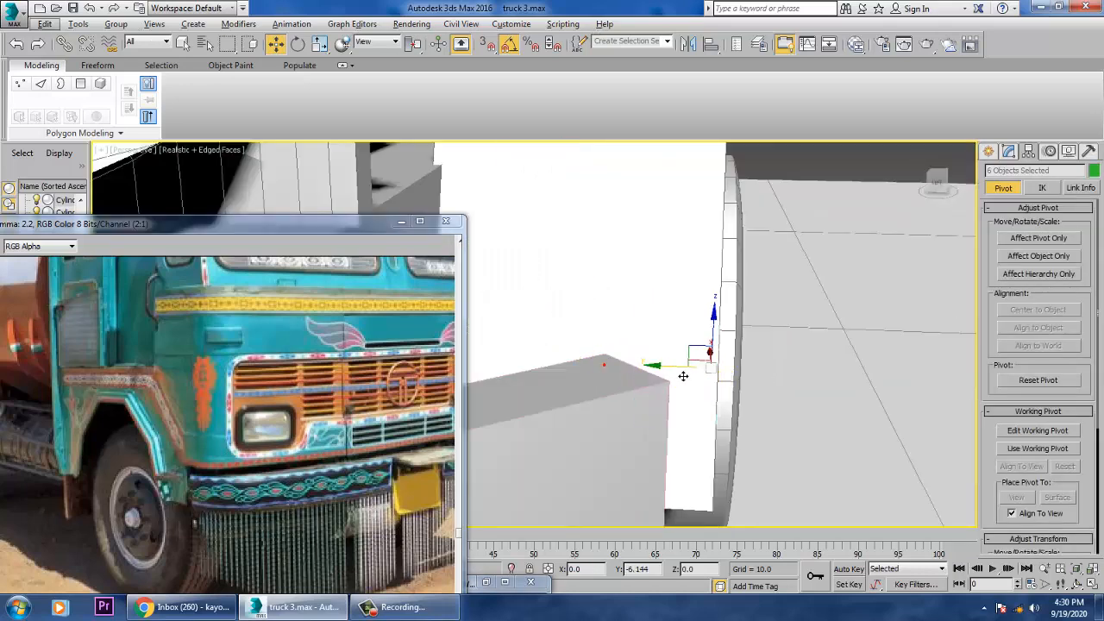
drag(683, 376, 694, 376)
key(F3)
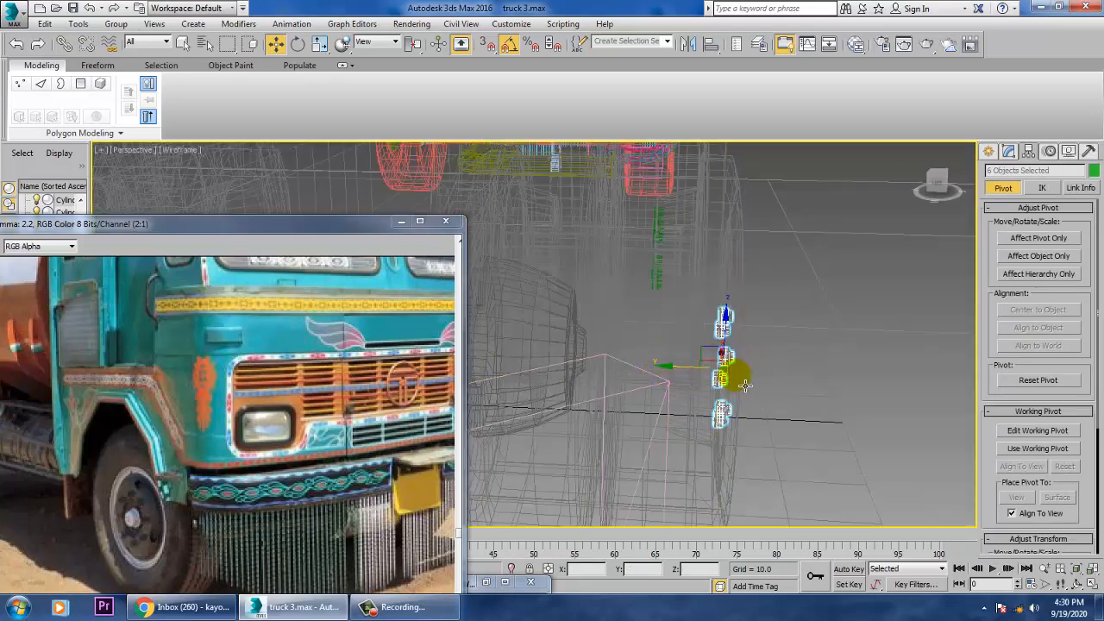
key(F3)
alt+middle_drag(657, 382, 772, 377)
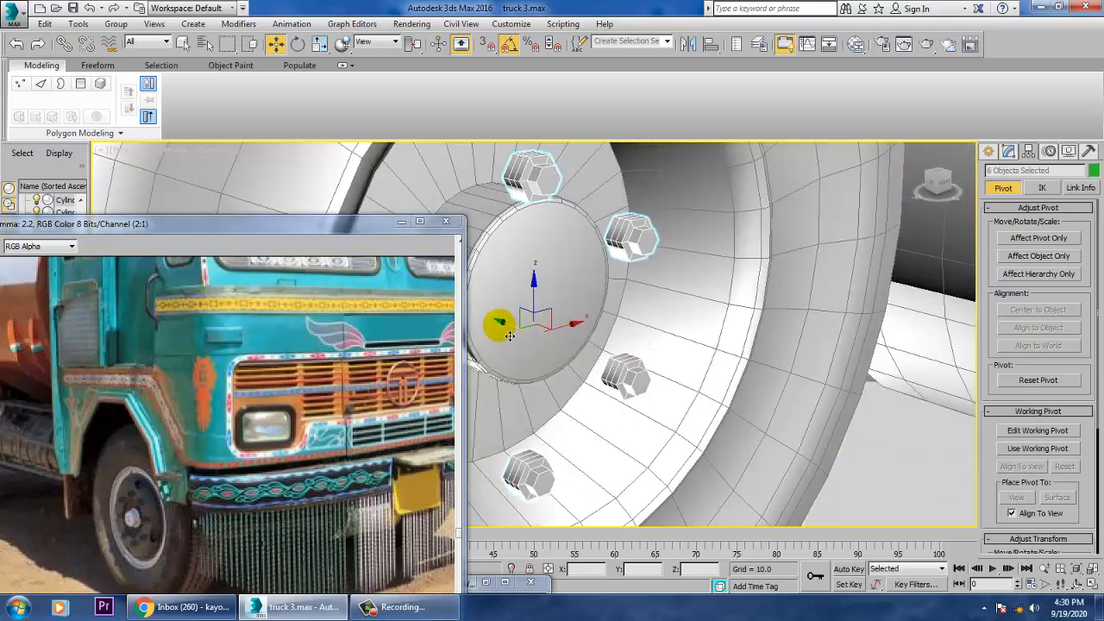
mouse_move(507, 331)
mouse_down()
mouse_move(453, 312)
mouse_move(438, 288)
mouse_up()
scroll(686, 269, down, 6)
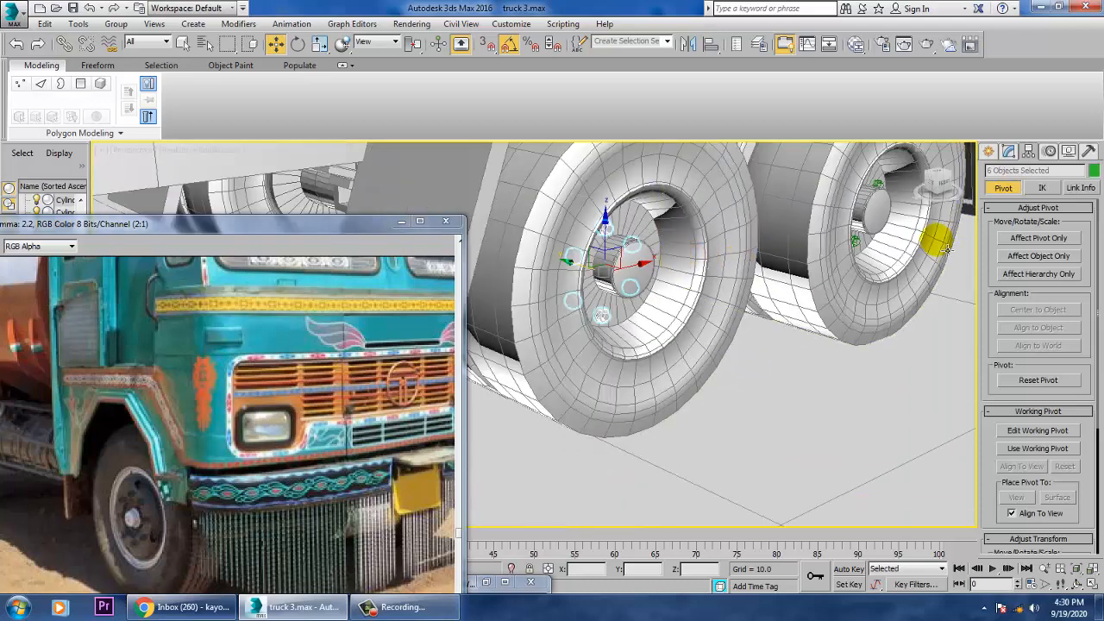
Inspect the hub bolts on both rear wheels up close and from the side.
click(887, 192)
key(z)
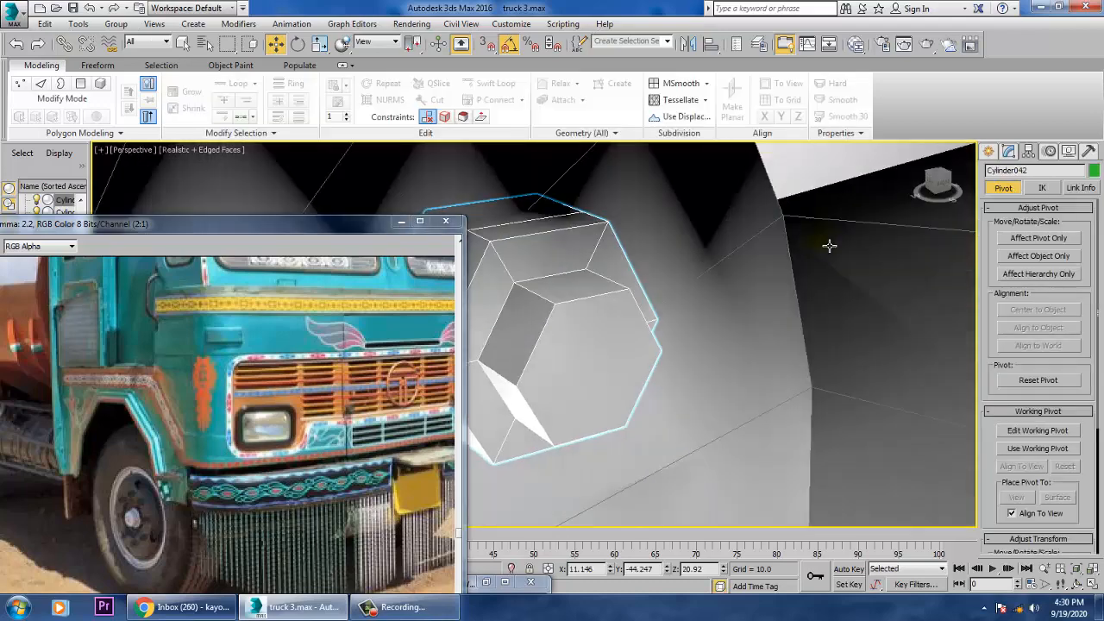
scroll(794, 285, down, 5)
scroll(759, 321, down, 6)
alt+middle_drag(694, 354, 863, 321)
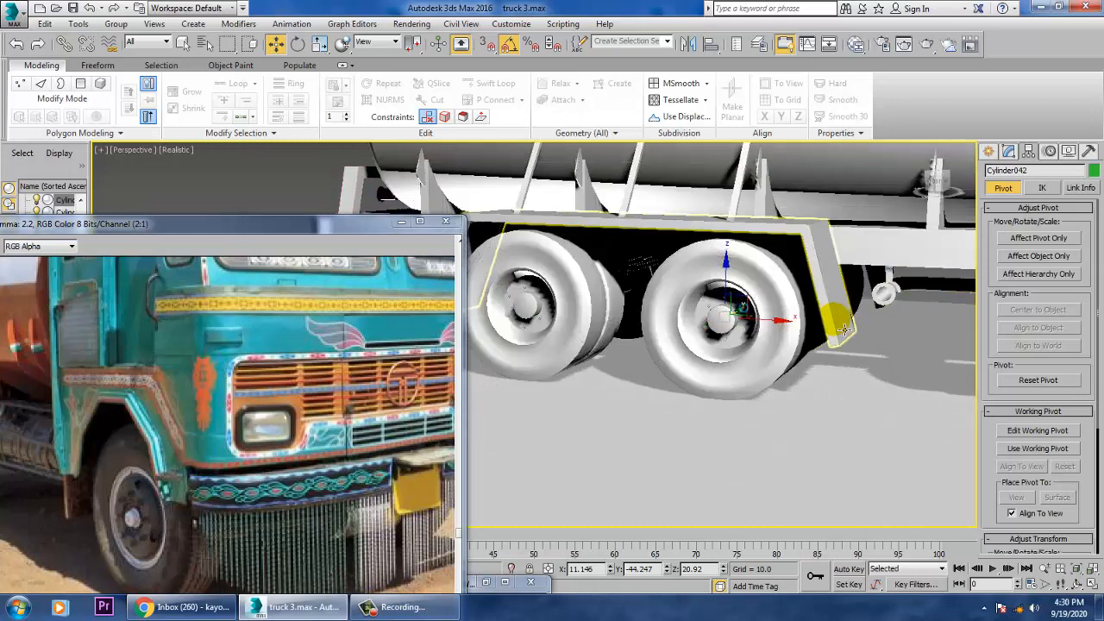
middle_drag(783, 339, 769, 340)
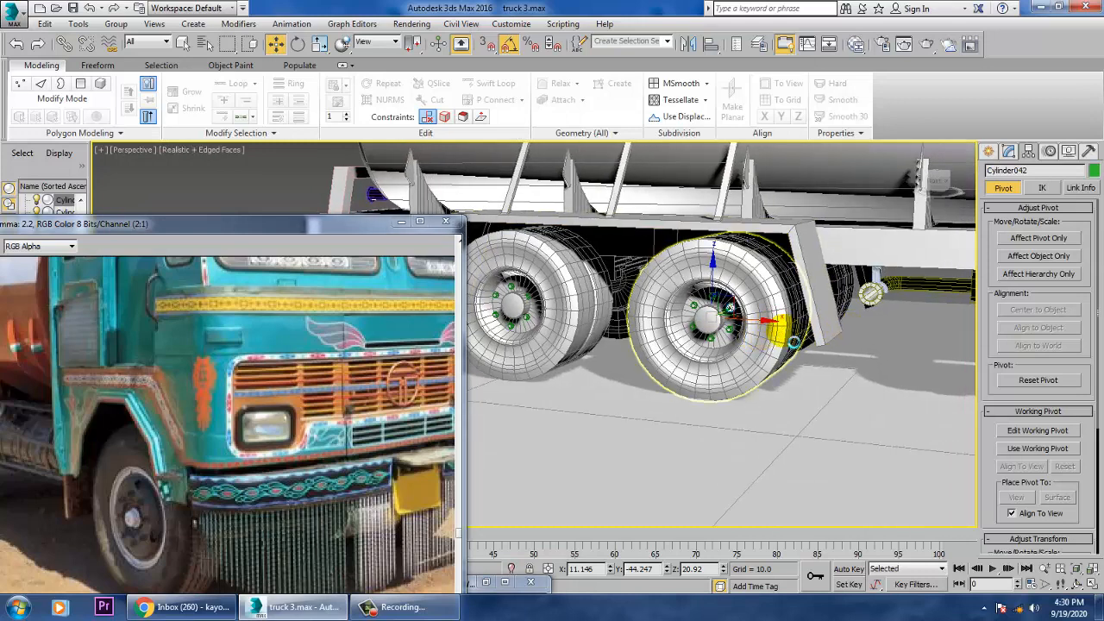
scroll(787, 338, down, 3)
middle_drag(681, 401, 647, 423)
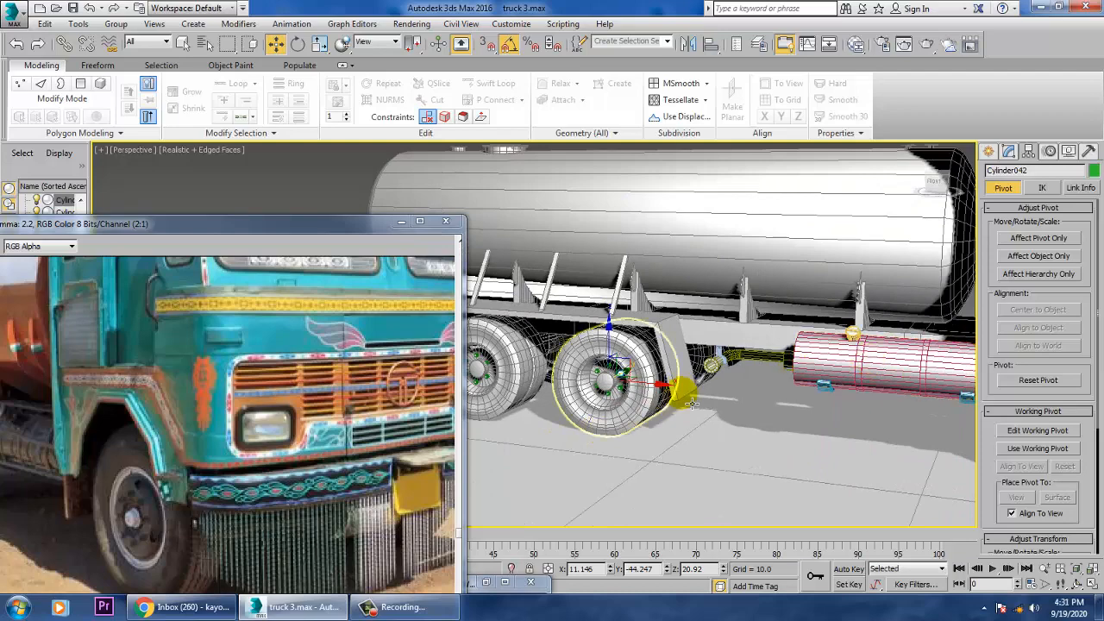
Compare the whole truck with the full reference photo, then minimize the photo and view the truck from the side.
scroll(862, 380, down, 10)
alt+middle_drag(821, 410, 808, 390)
click(355, 431)
scroll(341, 440, down, 2)
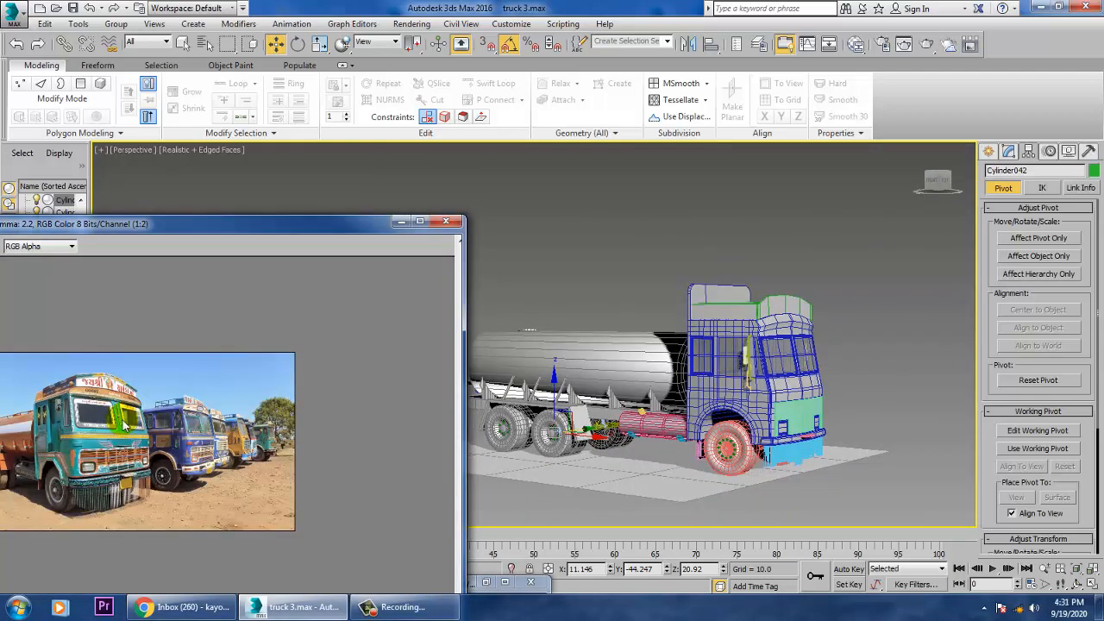
click(401, 222)
alt+middle_drag(730, 387, 763, 396)
scroll(754, 398, up, 3)
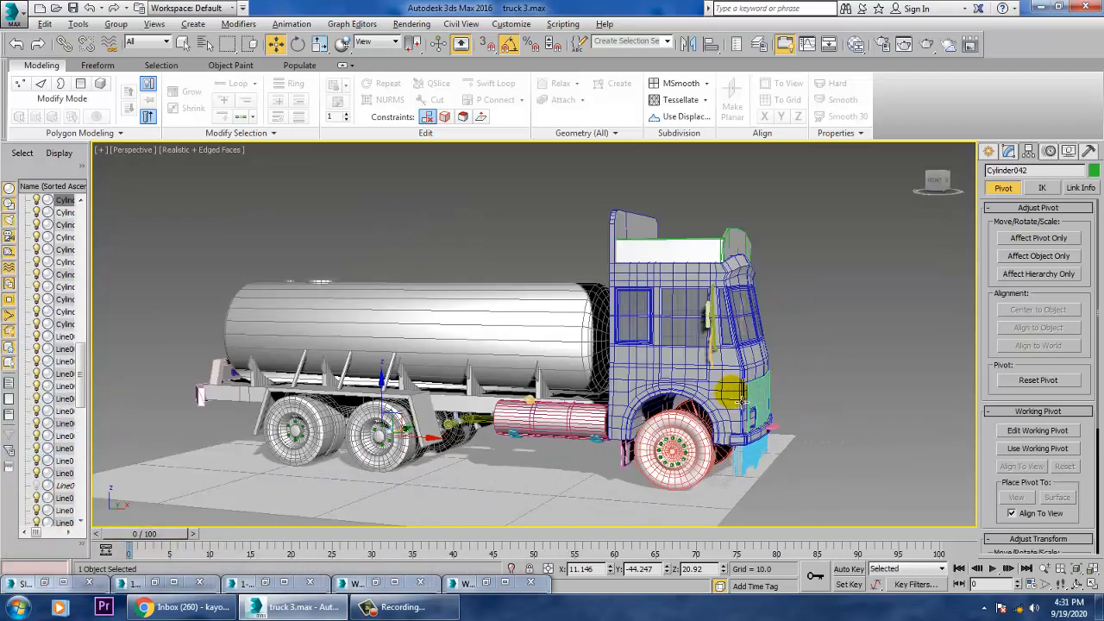